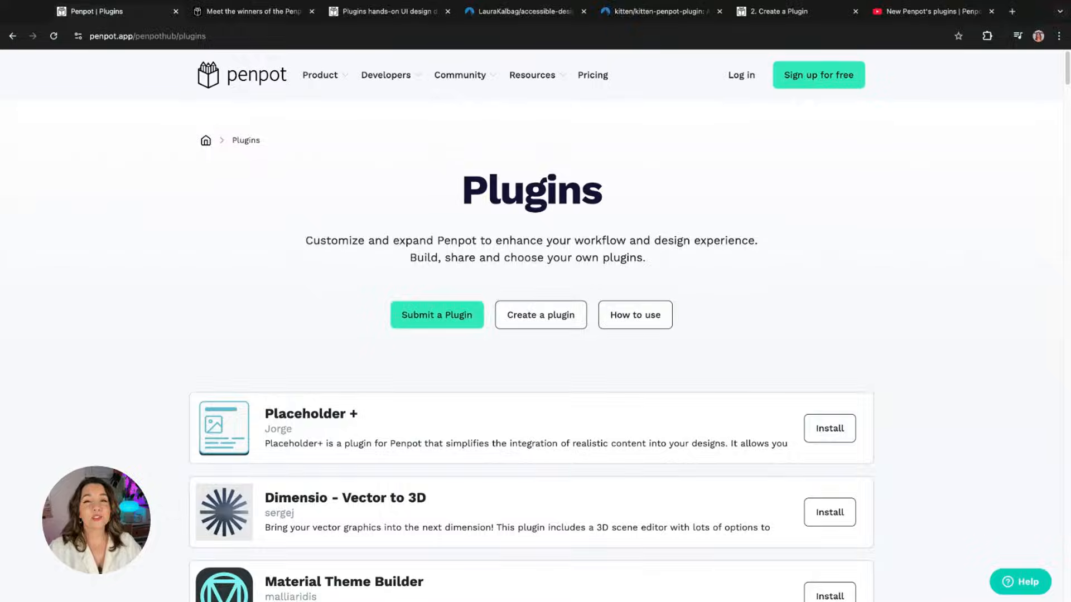
# Step: Browse the plugin listings on the Penpot Plugins page, from Placeholder + through 3D Mockups
pyautogui.scroll(-6, 532, 351)
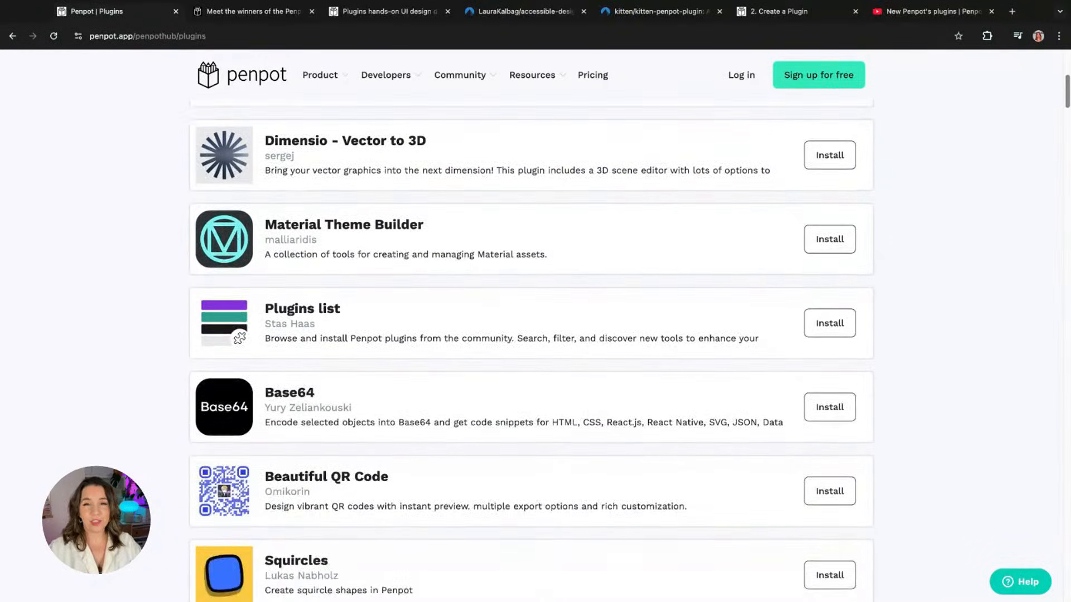
pyautogui.scroll(-5, 532, 350)
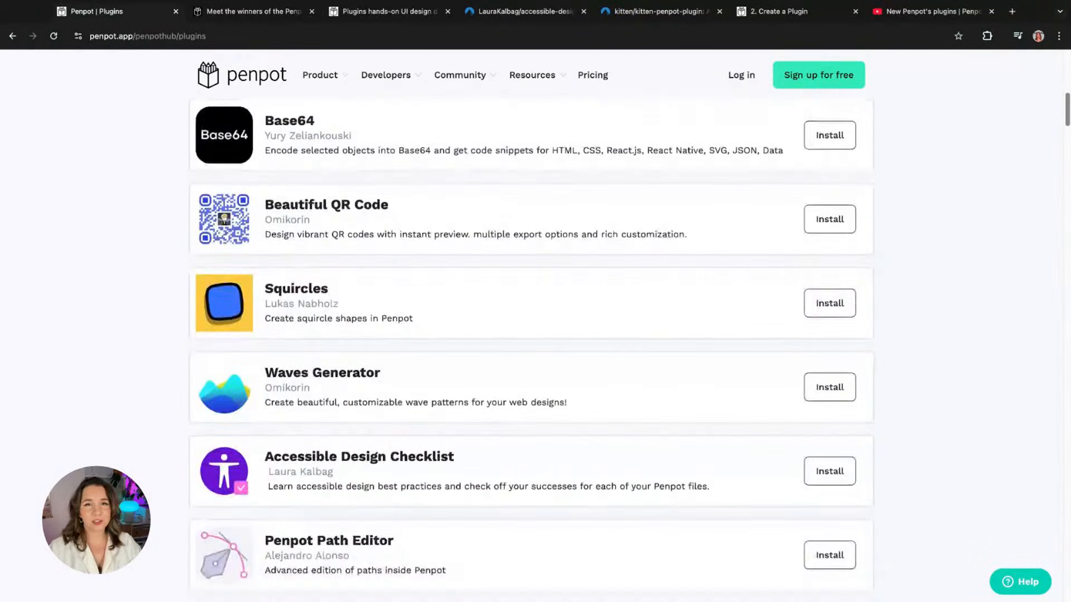
pyautogui.scroll(-3, 532, 350)
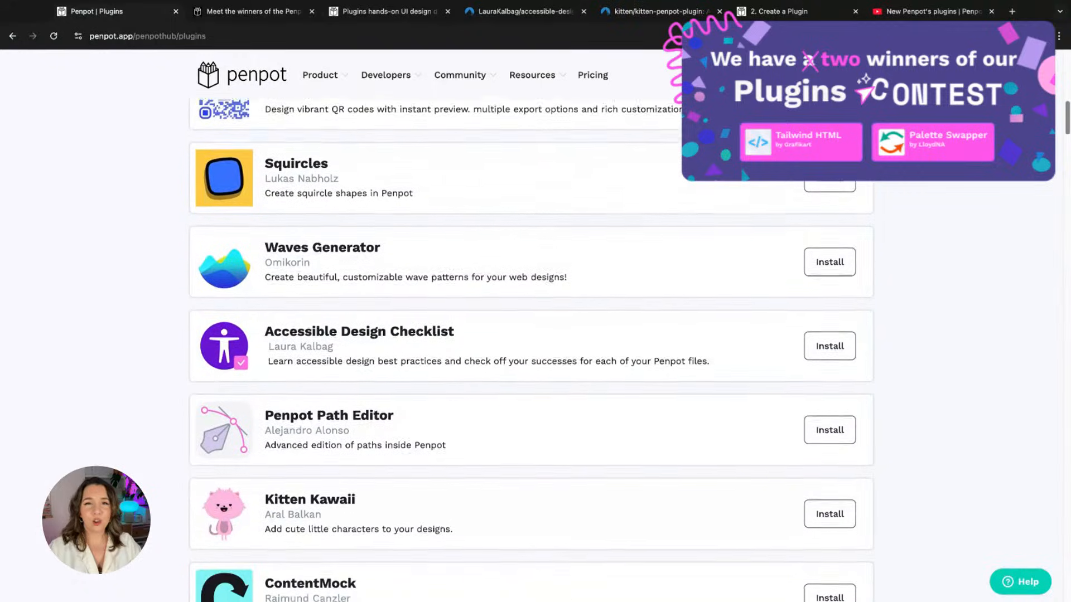
pyautogui.scroll(-3, 532, 350)
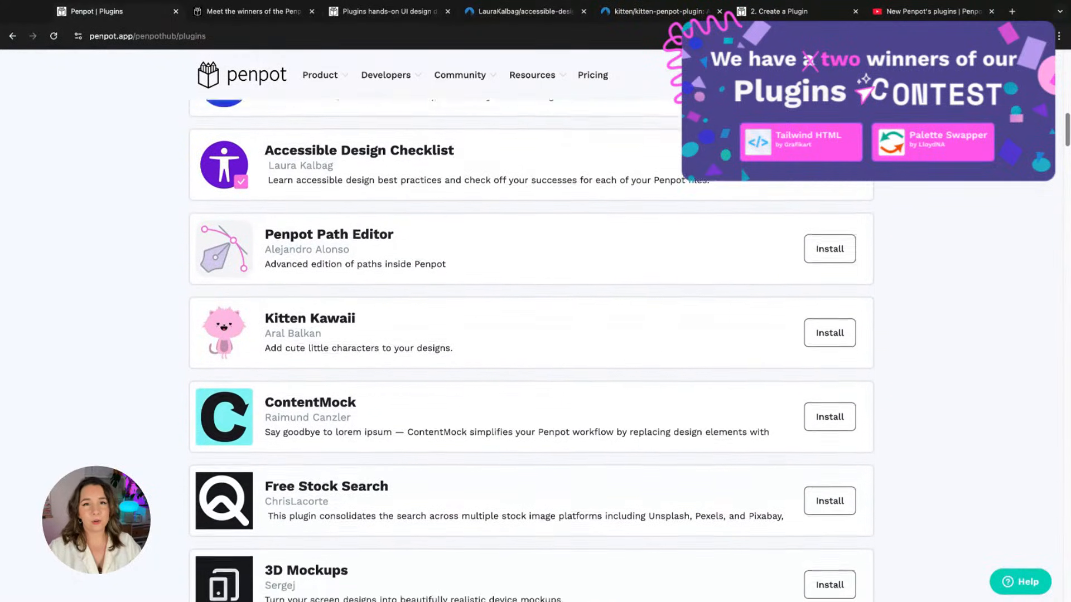
pyautogui.scroll(-1, 533, 350)
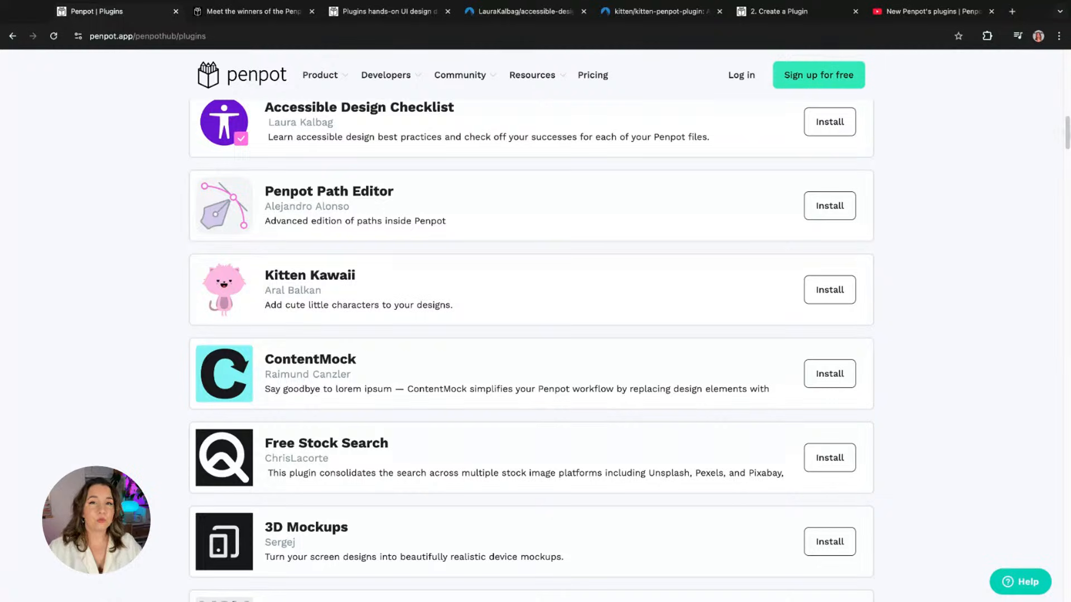
pyautogui.scroll(14, 1067, 137)
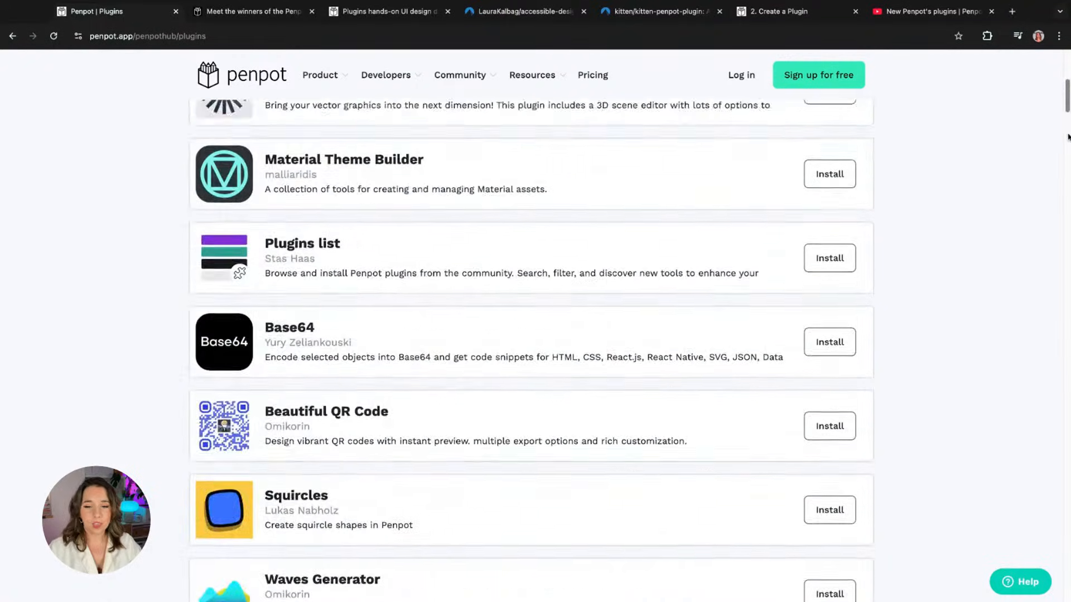
pyautogui.scroll(4, 1068, 136)
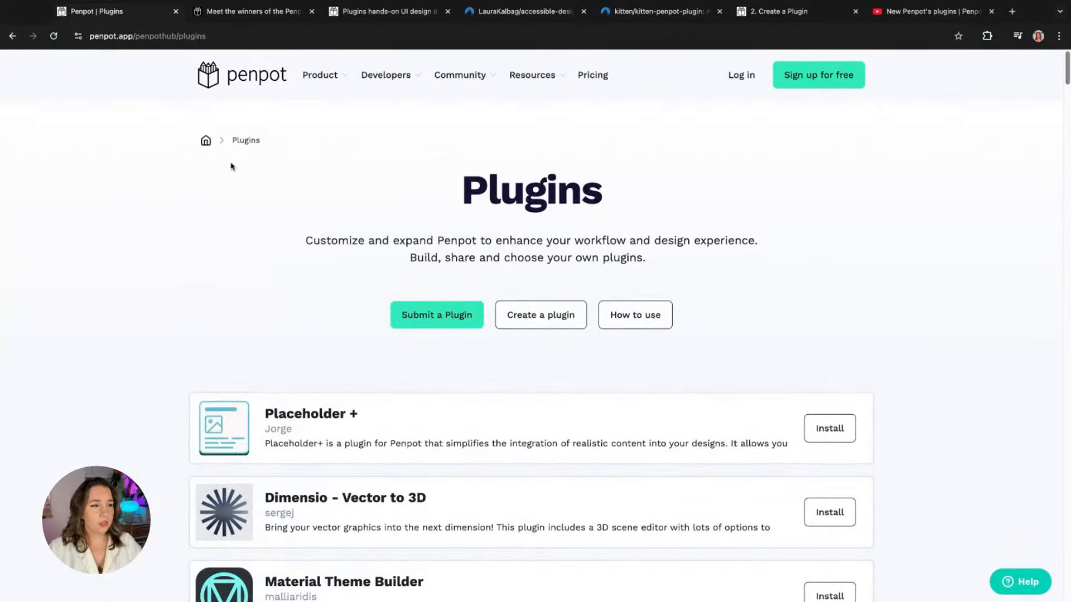
# Step: Go to the Penpot hub home and look through all its Libraries & Templates
pyautogui.click(208, 142)
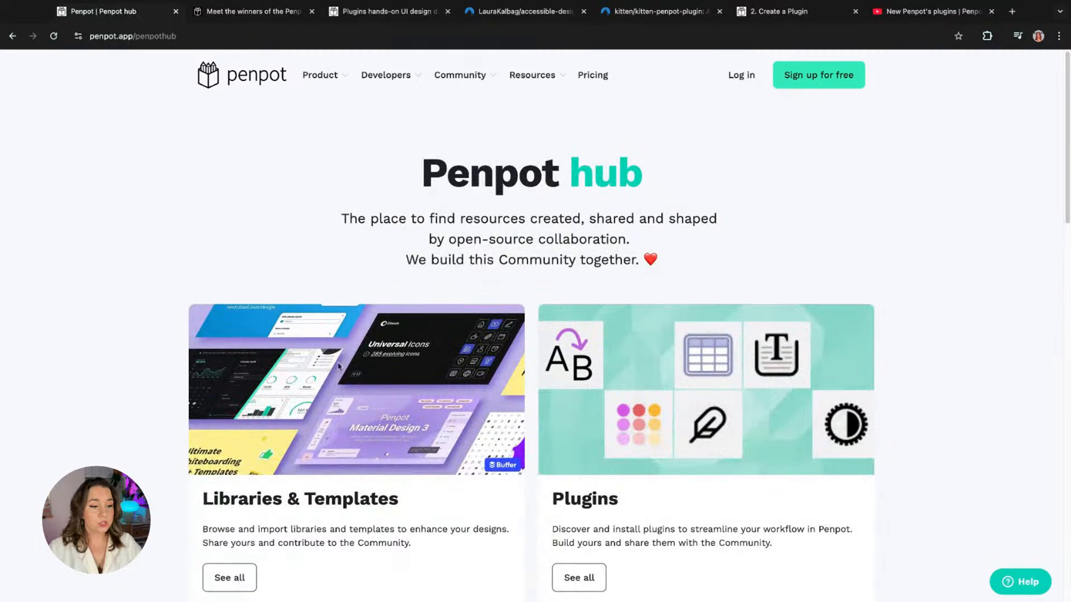
pyautogui.scroll(-1, 311, 407)
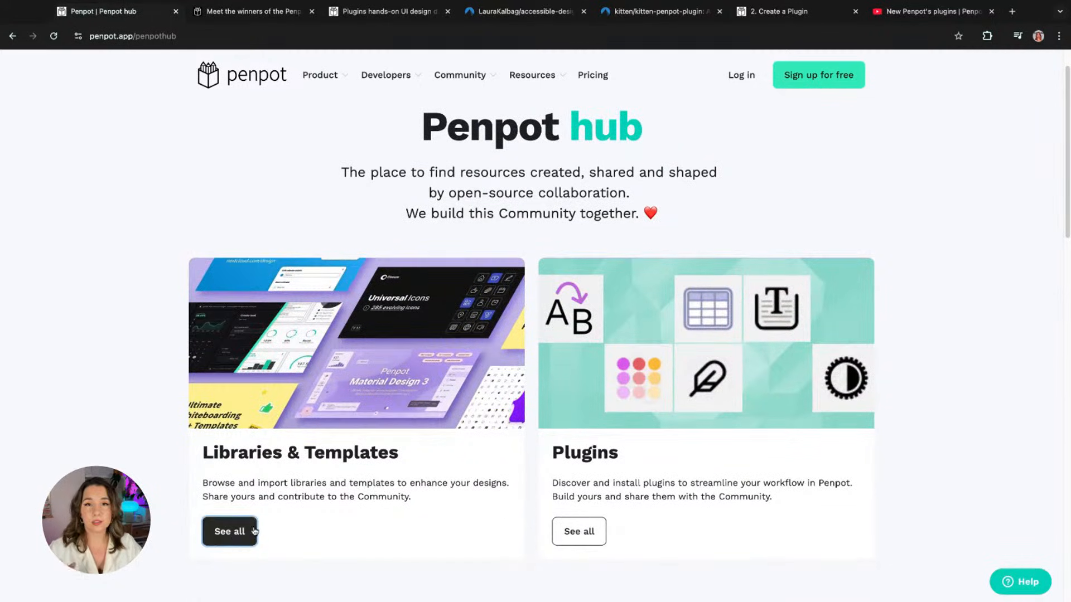
pyautogui.click(227, 540)
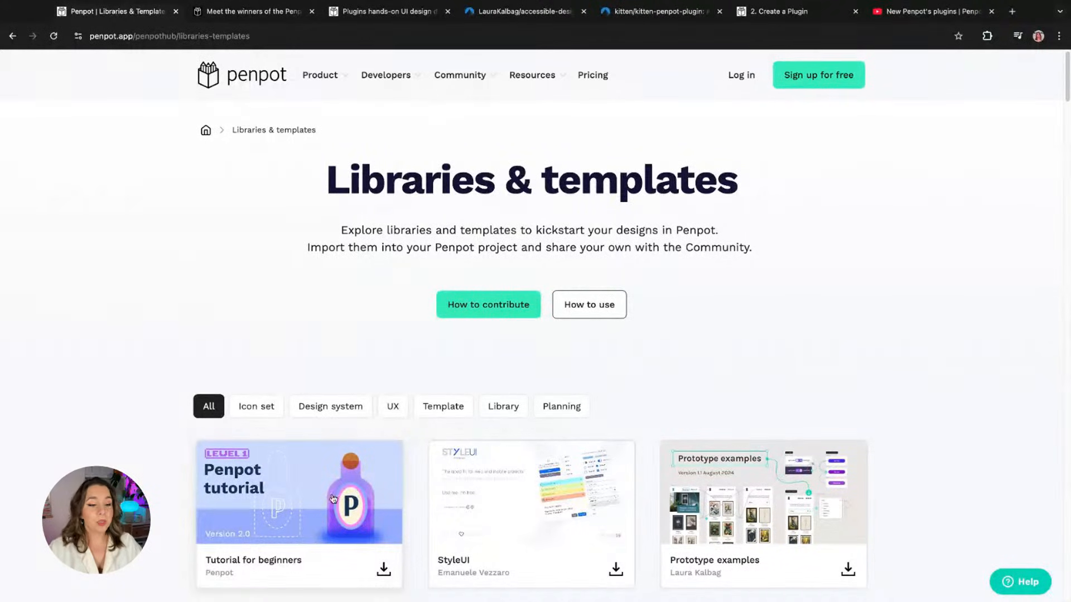
pyautogui.scroll(-5, 1068, 81)
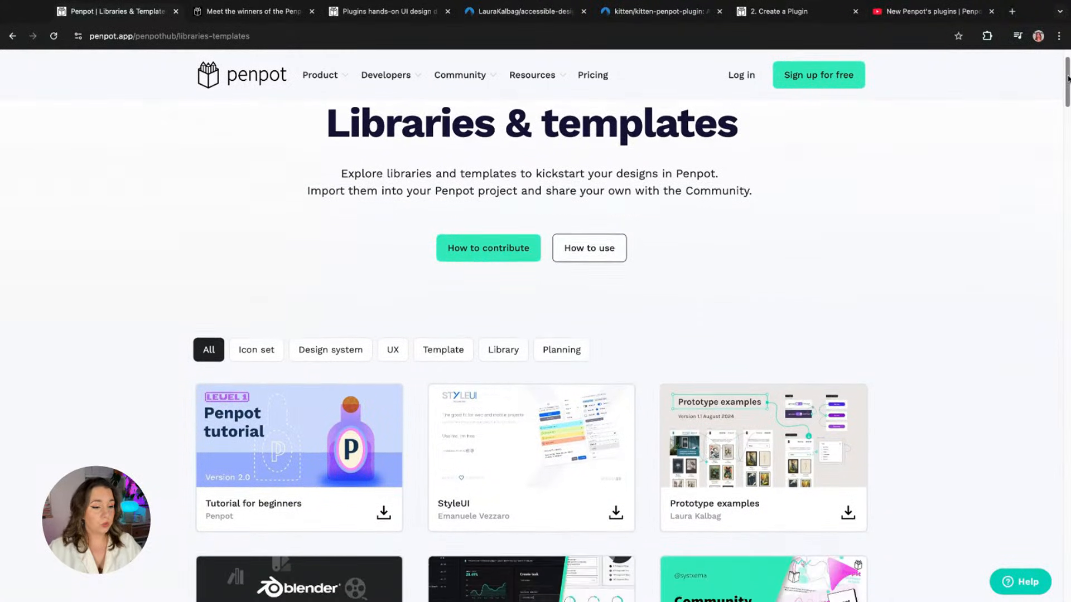
pyautogui.scroll(-1, 1068, 79)
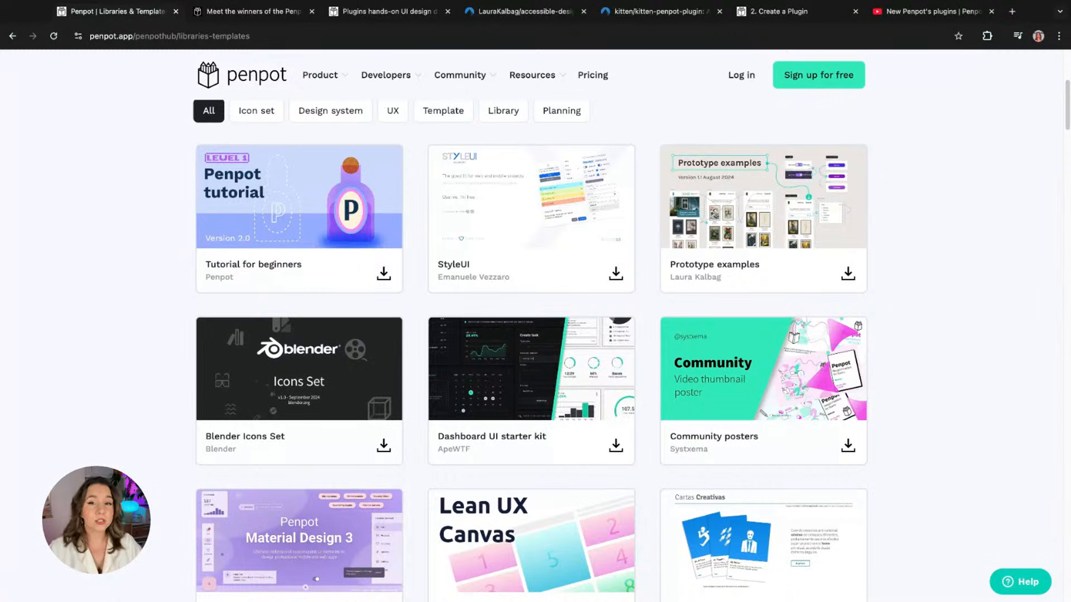
pyautogui.moveTo(1067, 91); pyautogui.dragTo(1068, 60)
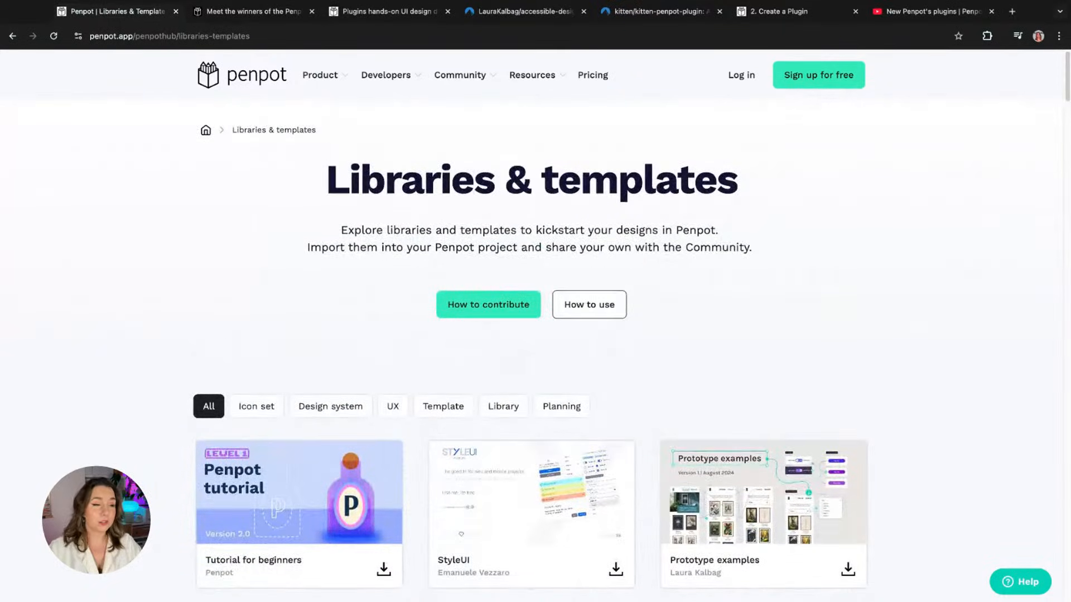
# Step: Return to the Penpot hub home and open its Plugins section
pyautogui.click(205, 132)
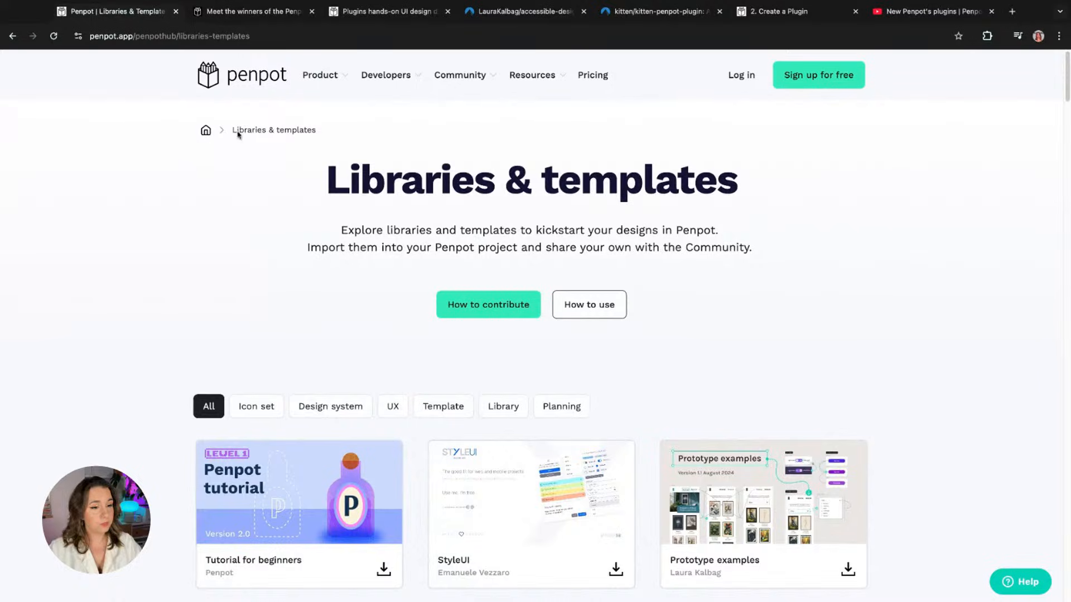
pyautogui.scroll(-3, 748, 394)
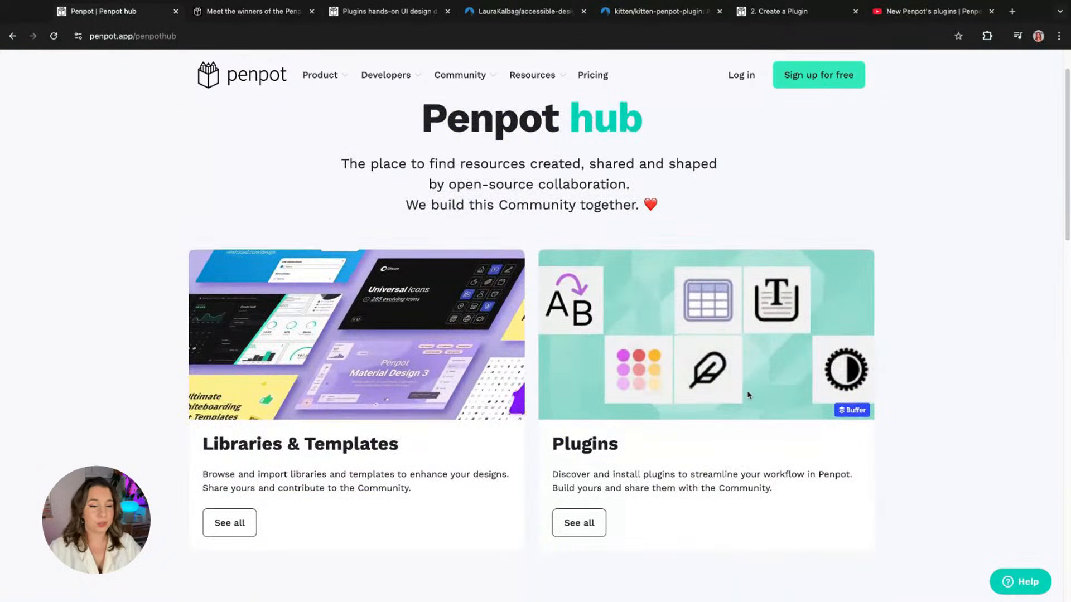
pyautogui.click(593, 469)
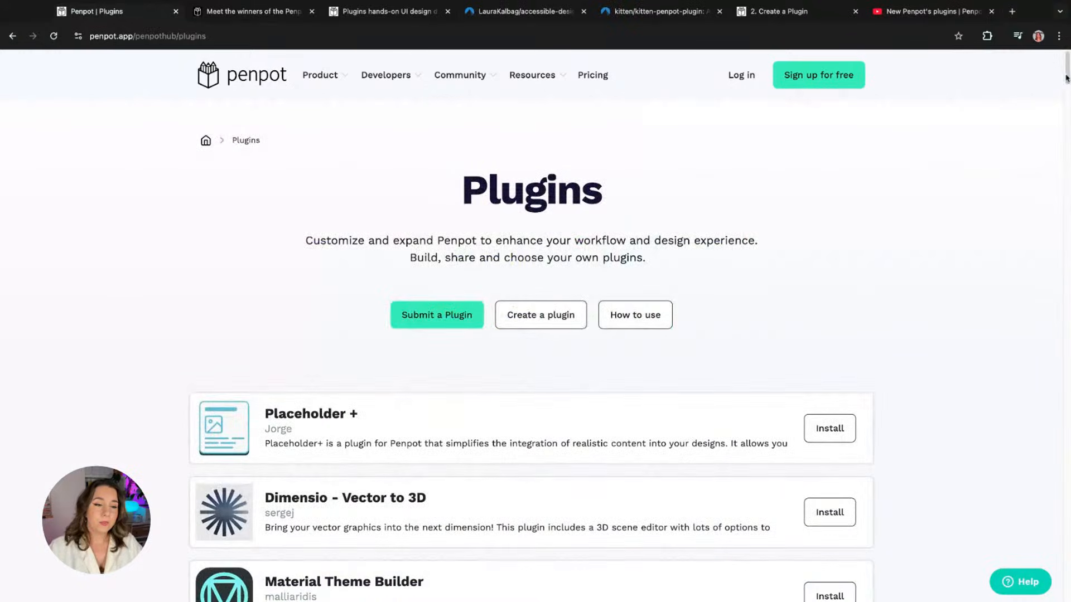
# Step: Install the Beautiful QR Code plugin, allow its requested access and try it in a new draft
pyautogui.moveTo(1067, 71); pyautogui.dragTo(1068, 74)
pyautogui.scroll(-2, 1067, 74)
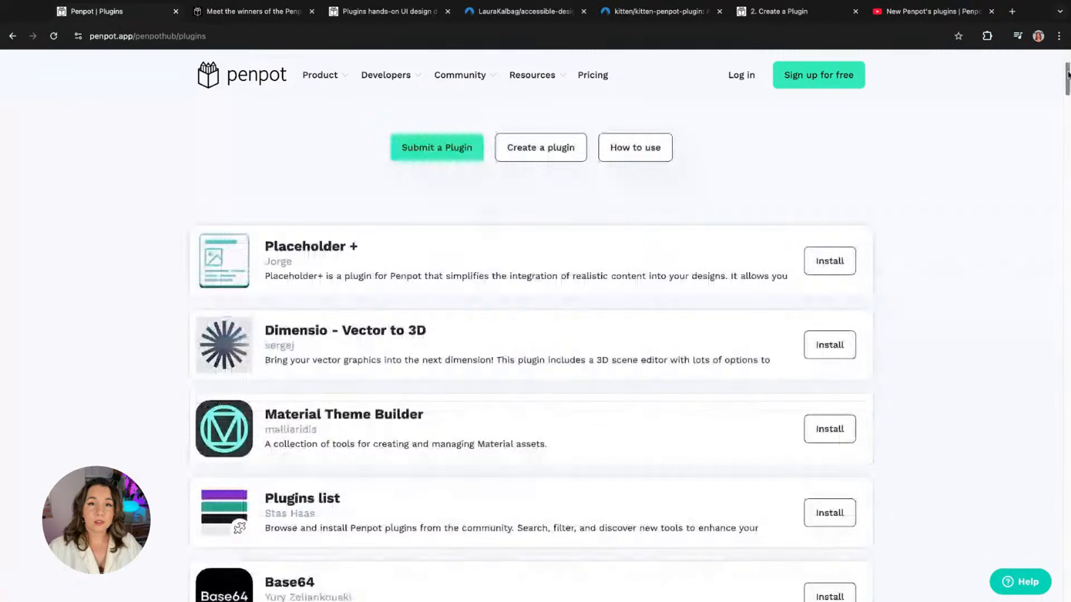
pyautogui.scroll(-1, 1068, 74)
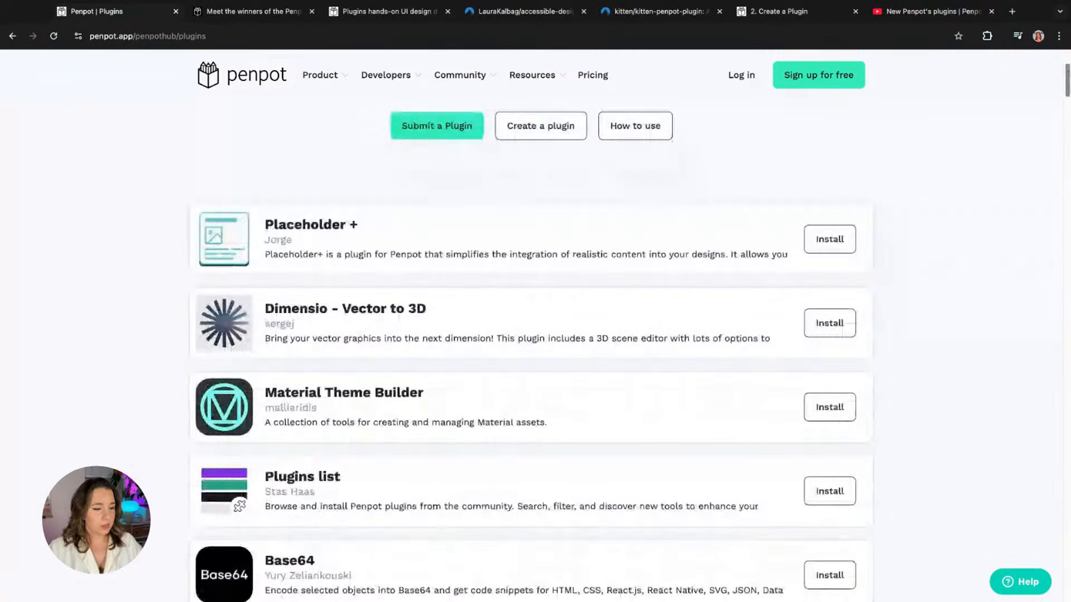
pyautogui.scroll(4, 533, 355)
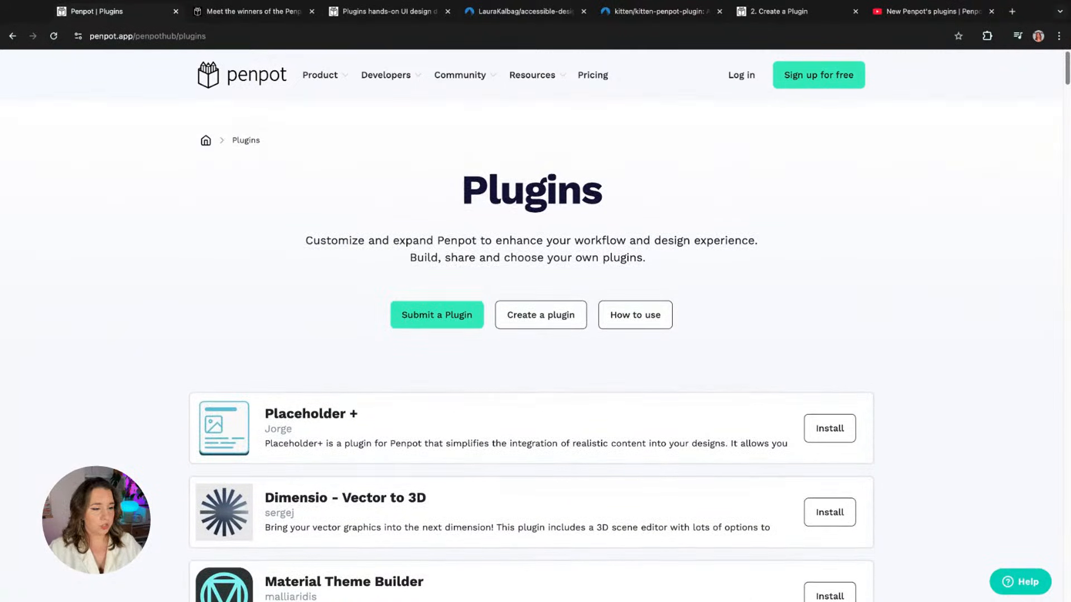
pyautogui.scroll(-5, 532, 355)
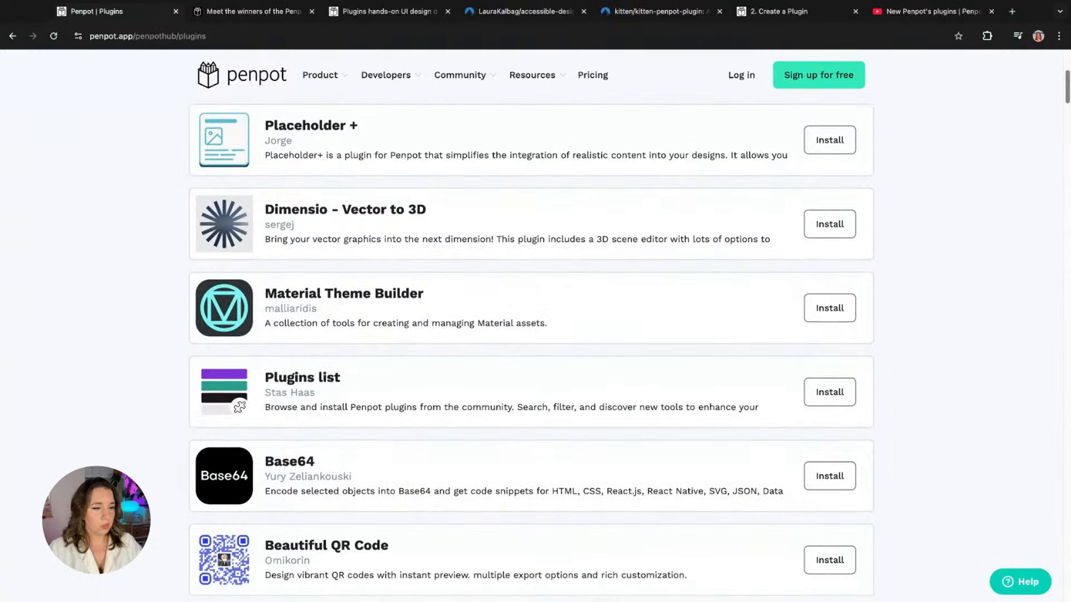
pyautogui.scroll(-4, 363, 315)
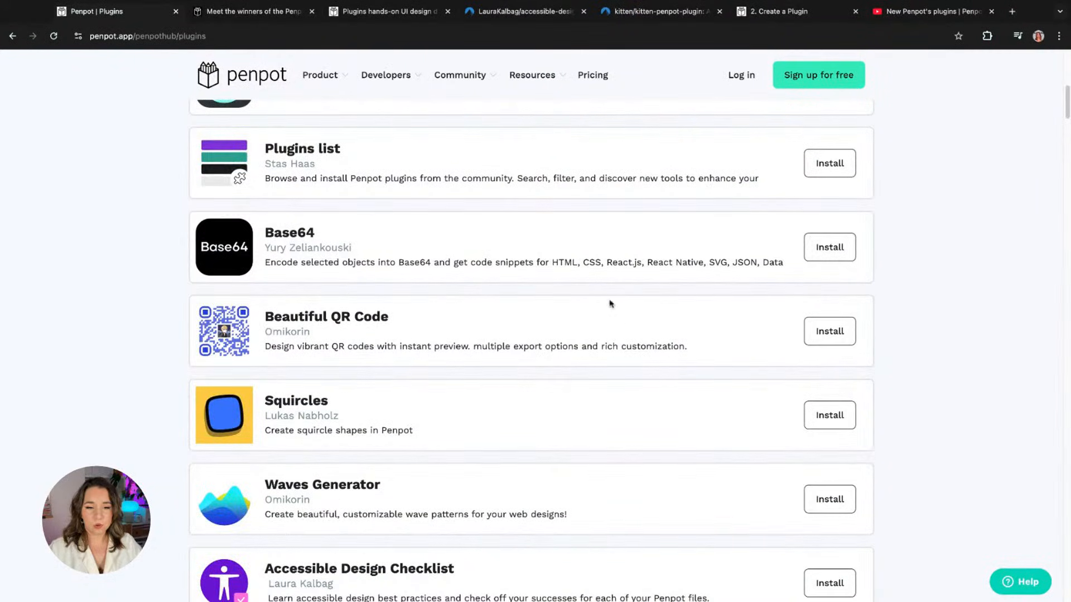
pyautogui.click(809, 334)
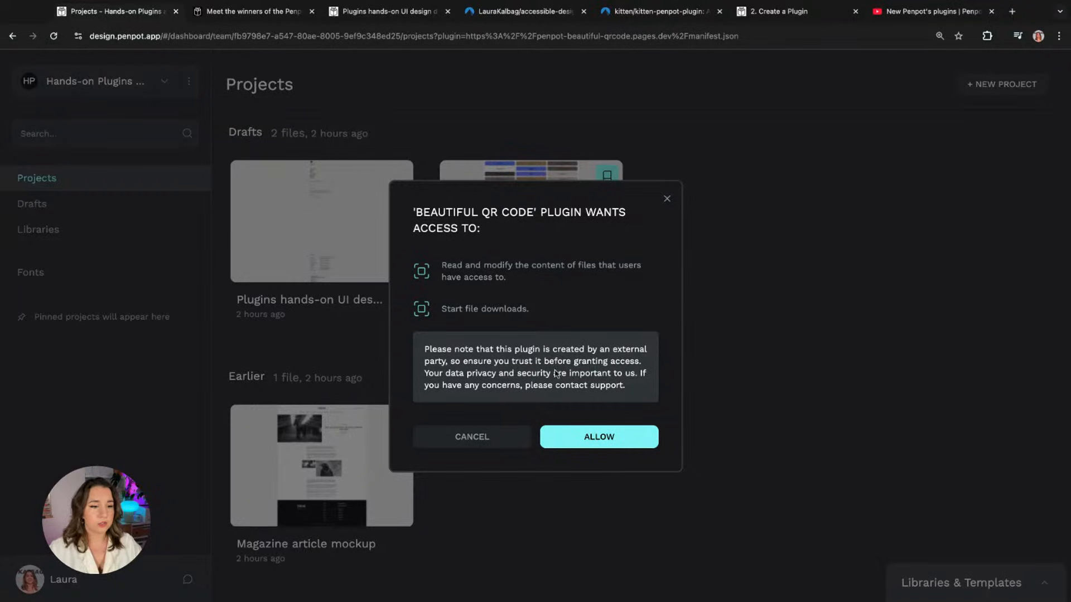
pyautogui.click(599, 443)
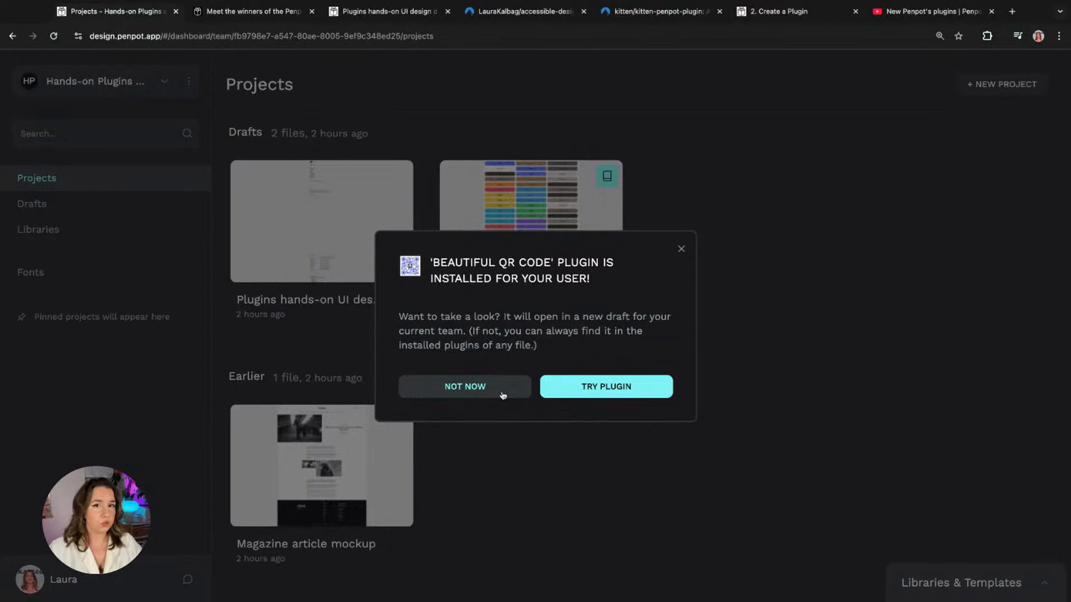
pyautogui.click(621, 397)
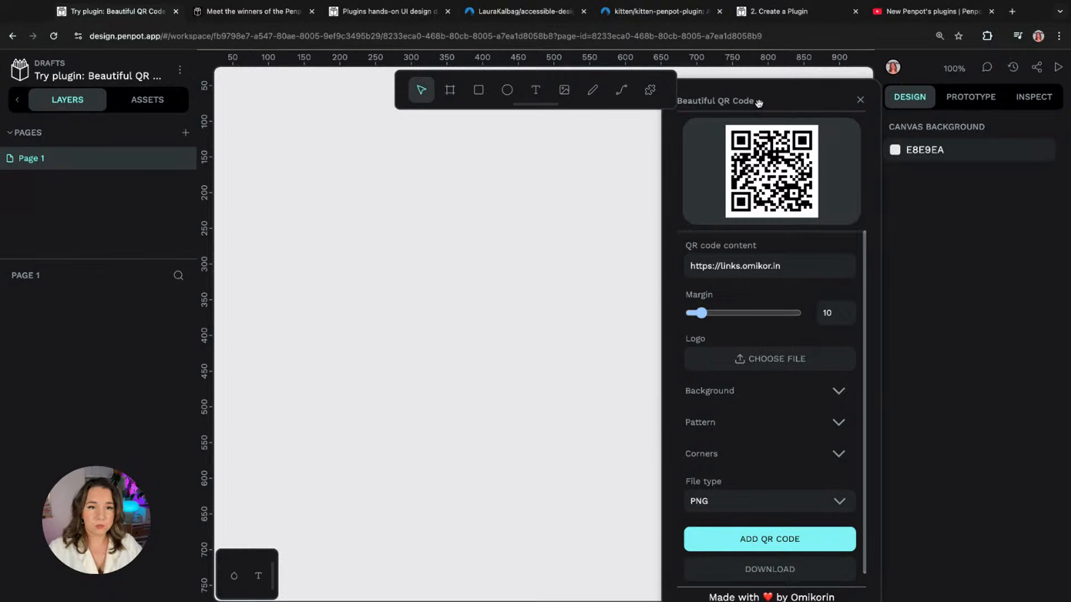
pyautogui.click(813, 266)
pyautogui.hotkey('shift', 'Left')
pyautogui.hotkey('shift', 'Left')
pyautogui.hotkey('shift', 'Left')
pyautogui.hotkey('shift', 'Left')
pyautogui.hotkey('shift', 'Left')
pyautogui.hotkey('shift', 'Left')
pyautogui.hotkey('shift', 'Left')
pyautogui.hotkey('shift', 'Left')
pyautogui.hotkey('shift', 'Left')
pyautogui.hotkey('shift', 'Left')
pyautogui.hotkey('shift', 'Left')
pyautogui.hotkey('shift', 'Left')
pyautogui.hotkey('shift', 'Left')
pyautogui.hotkey('shift', 'Left')
pyautogui.hotkey('shift', 'Left')
pyautogui.write('pe')
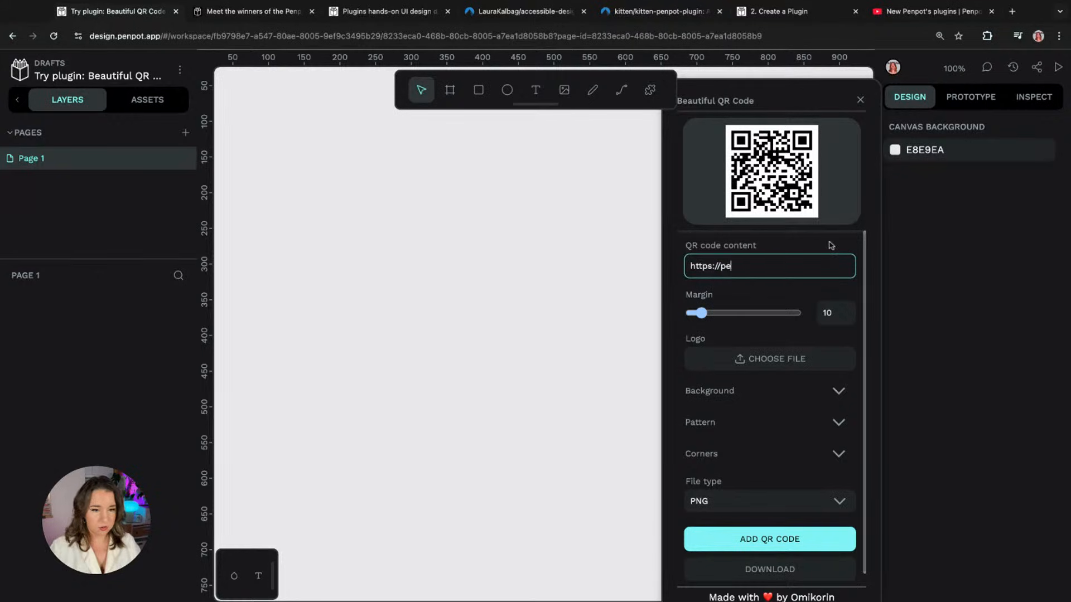
pyautogui.write('npot.app/penpothub')
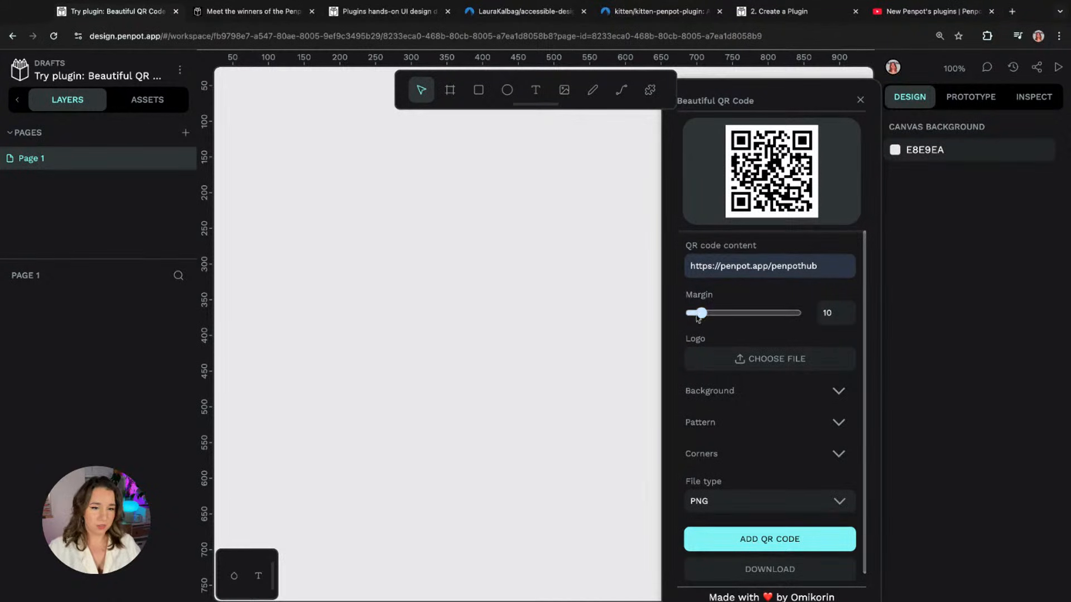
pyautogui.moveTo(701, 315); pyautogui.dragTo(712, 314)
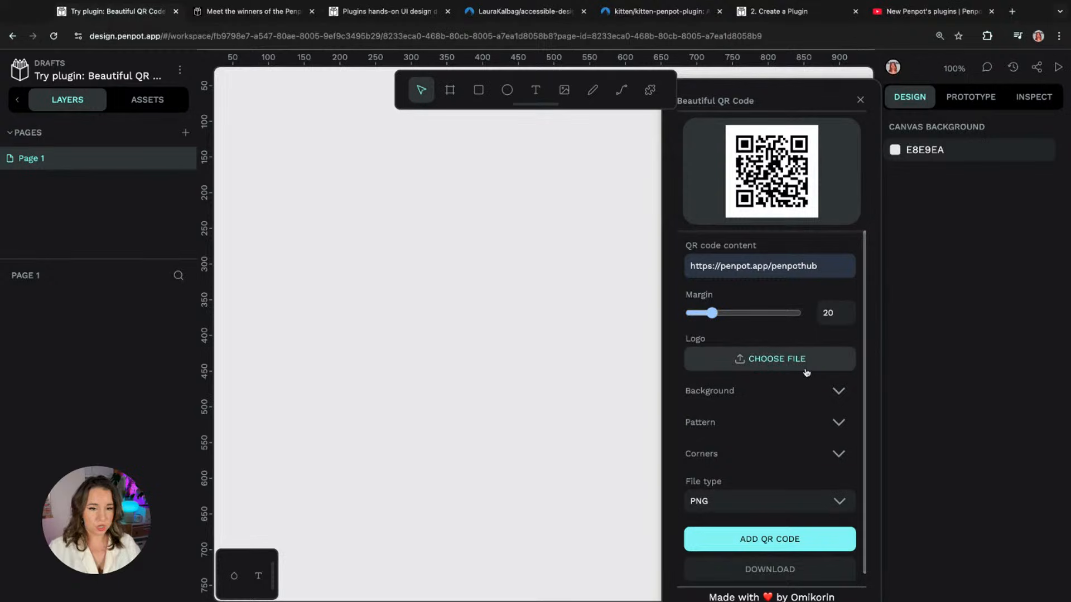
# Step: Set the QR code's background to a dark purple single-color fill
pyautogui.scroll(-1, 799, 371)
pyautogui.click(838, 383)
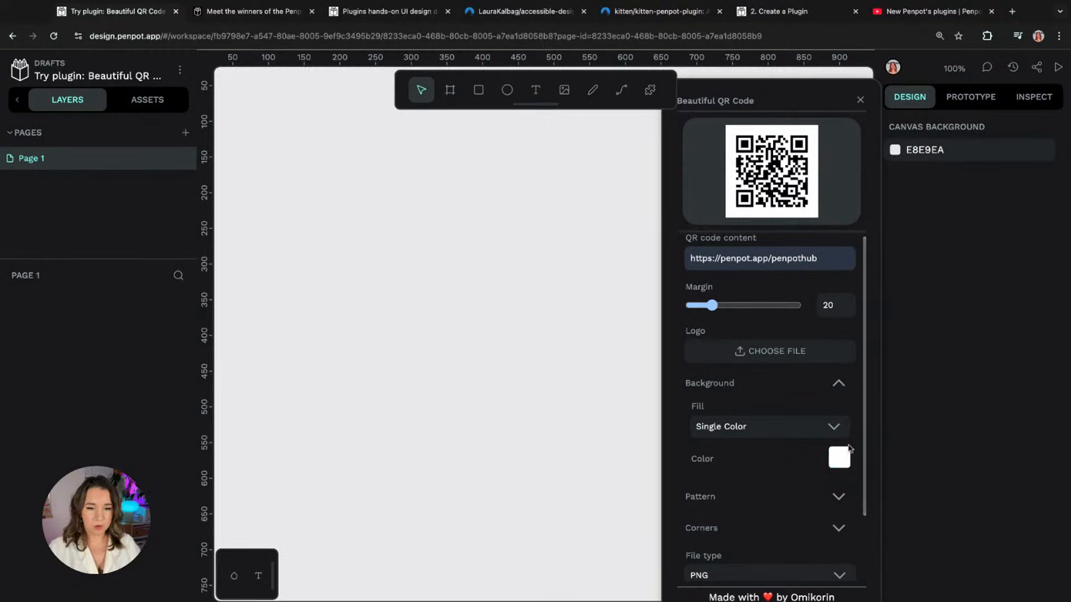
pyautogui.click(849, 450)
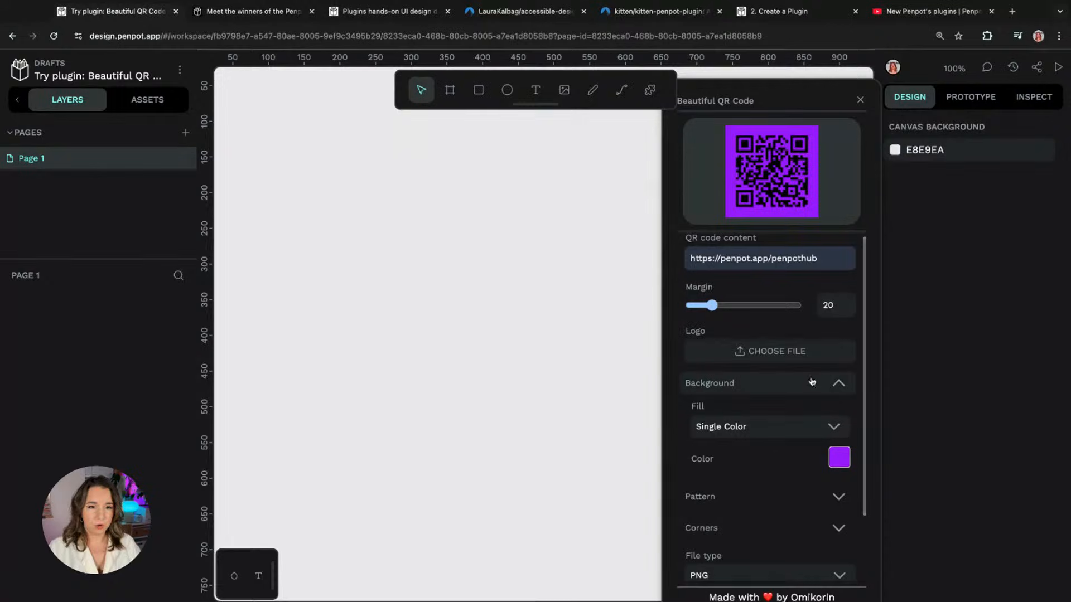
pyautogui.click(841, 448)
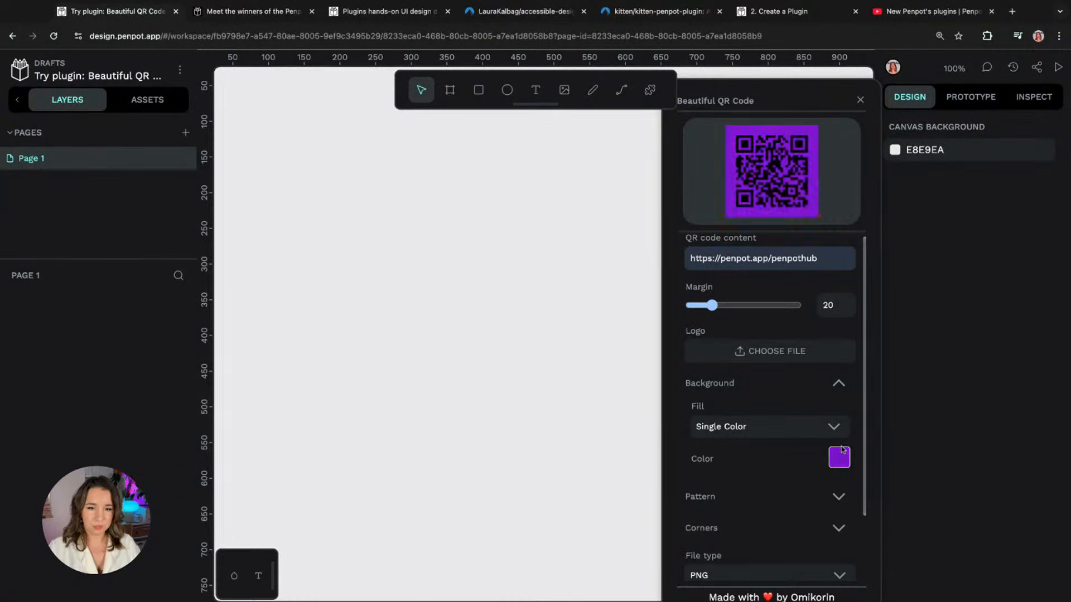
# Step: Set the QR code's pattern style to Dots with a white single-color fill
pyautogui.click(743, 496)
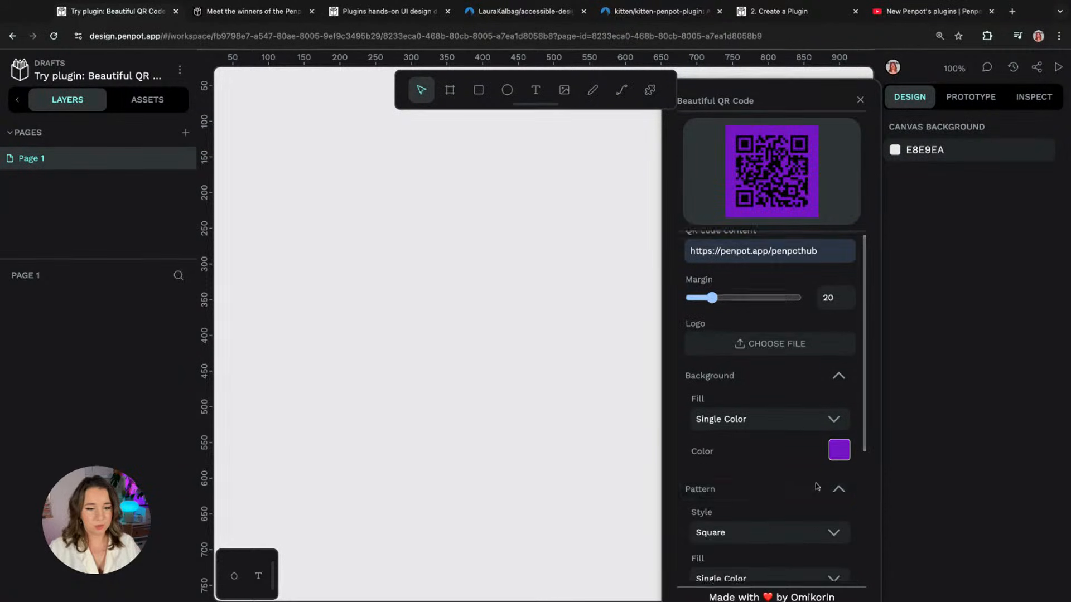
pyautogui.scroll(-3, 745, 491)
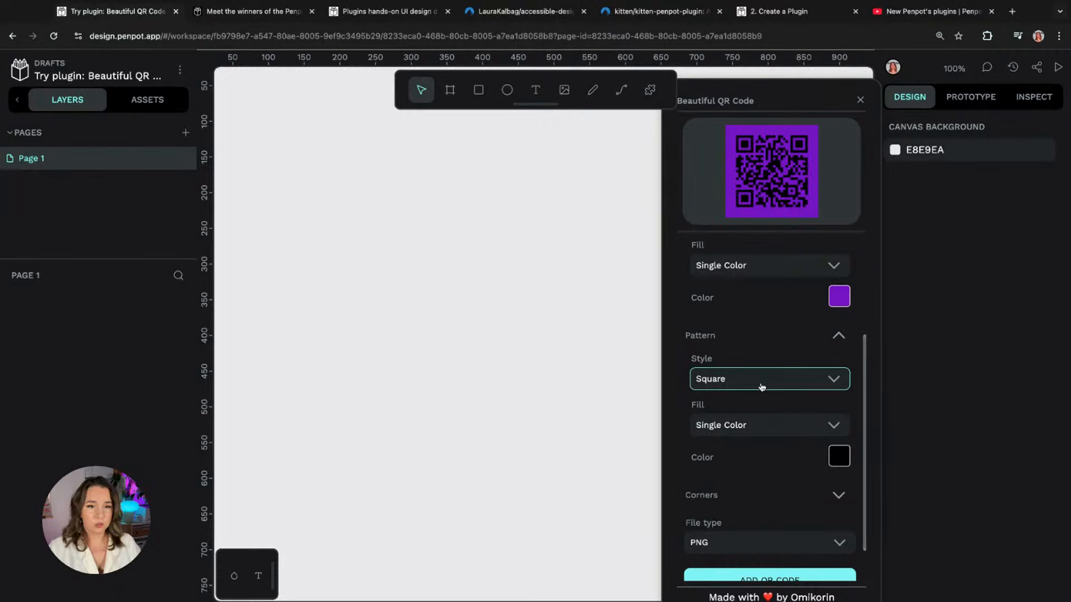
pyautogui.click(753, 397)
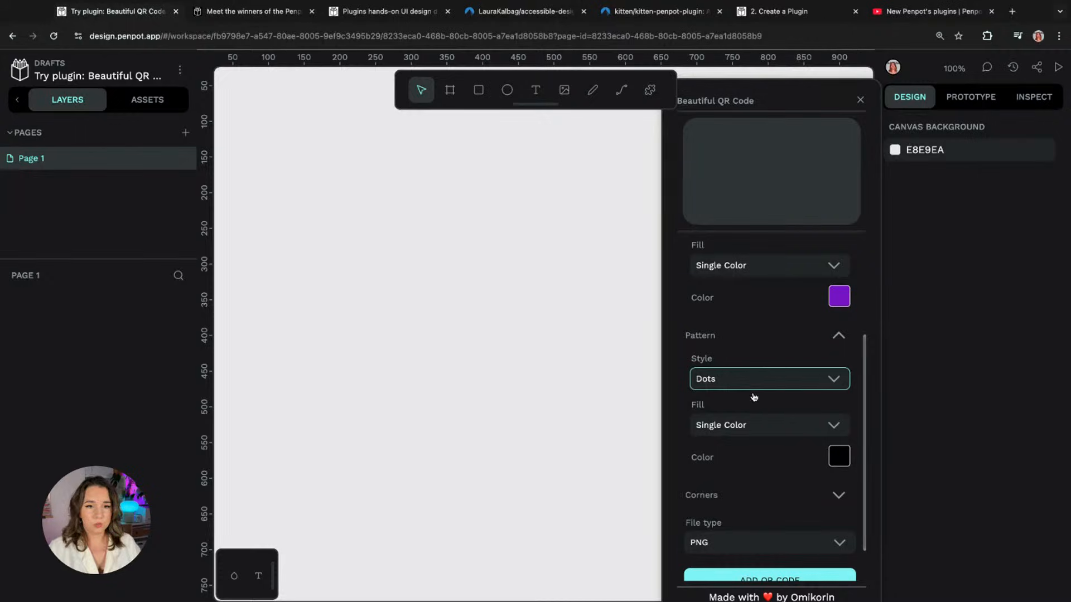
pyautogui.click(774, 426)
pyautogui.click(840, 456)
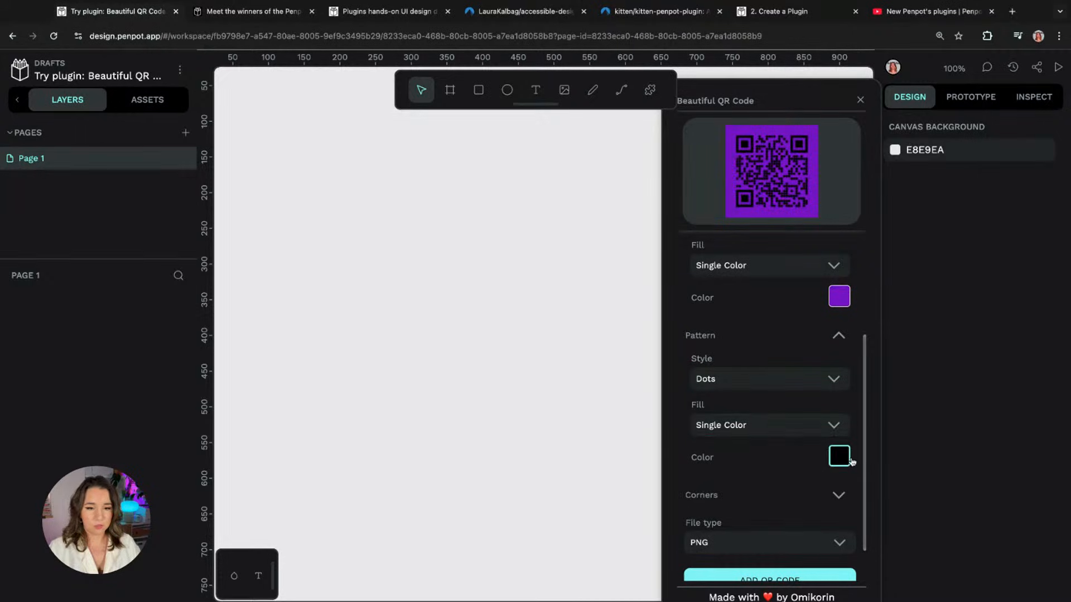
pyautogui.scroll(-2, 681, 387)
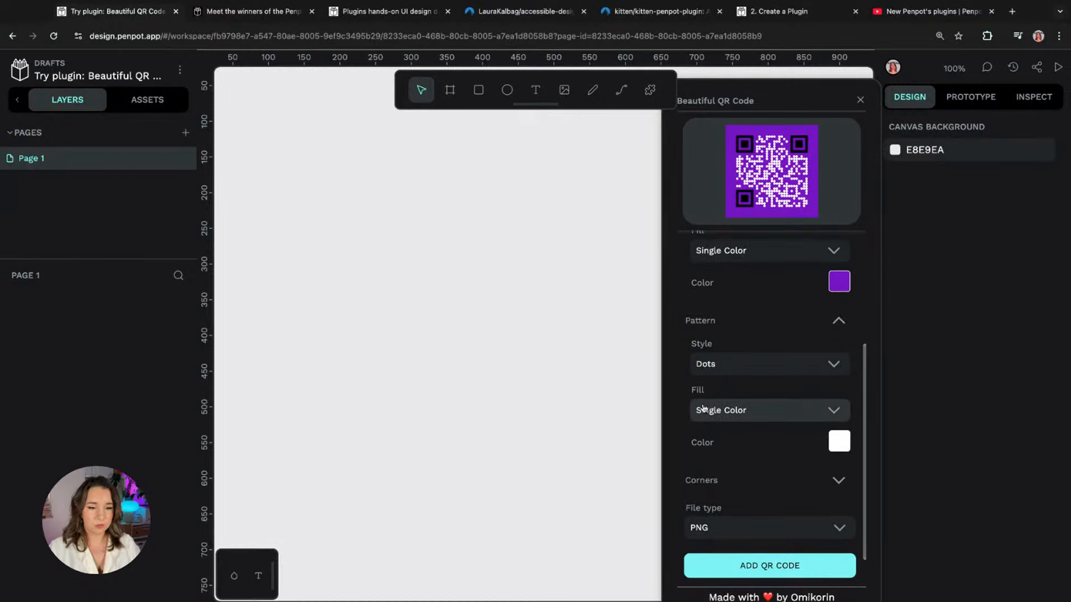
# Step: Set the external shape of the QR code's corners to the Dot style with a white single-color fill
pyautogui.scroll(-1, 815, 453)
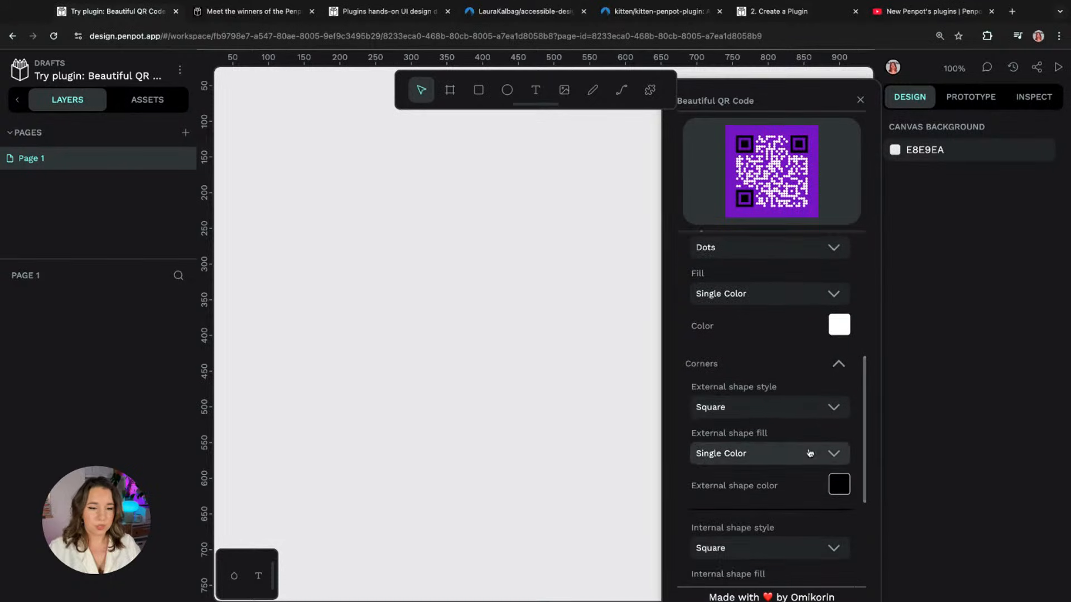
pyautogui.click(747, 418)
pyautogui.click(766, 457)
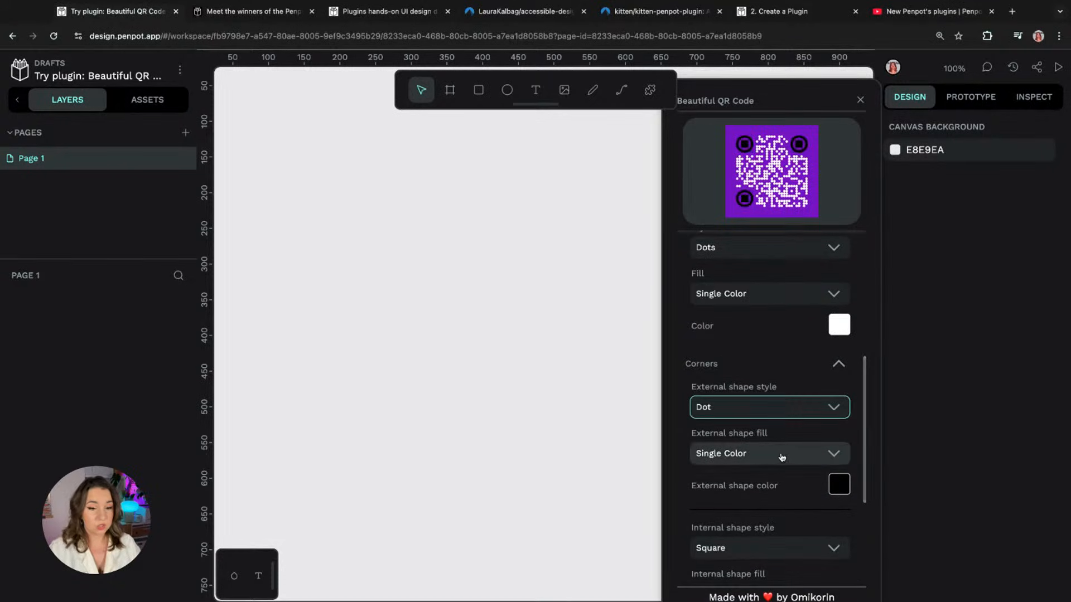
pyautogui.click(845, 482)
pyautogui.click(847, 476)
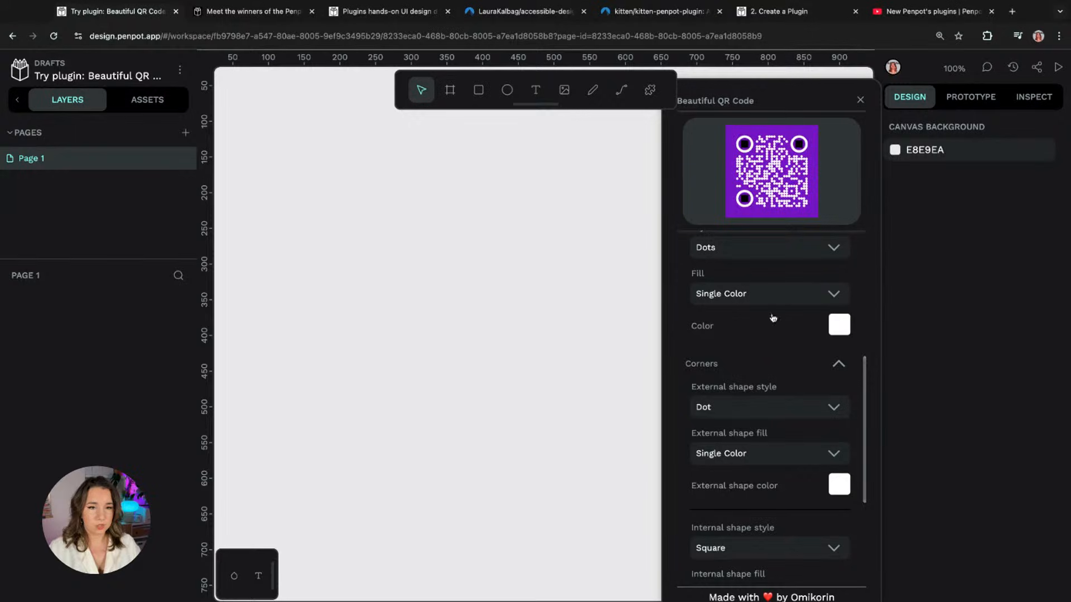
# Step: Set the internal shape of the QR code's corners to the Dot style with a white single-color fill
pyautogui.scroll(-2, 697, 467)
pyautogui.click(757, 412)
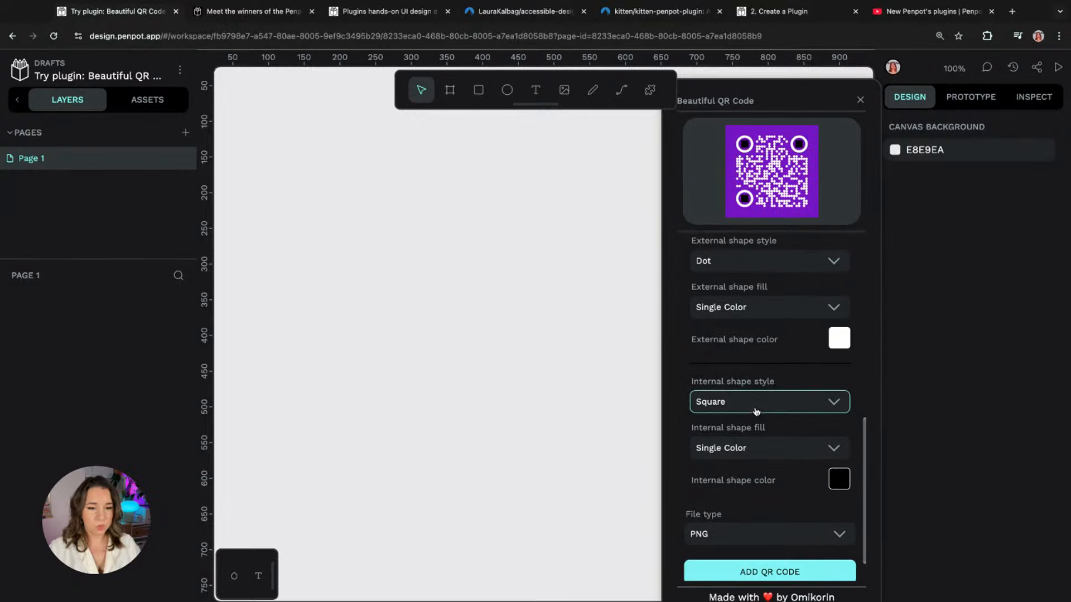
pyautogui.click(796, 459)
pyautogui.click(798, 450)
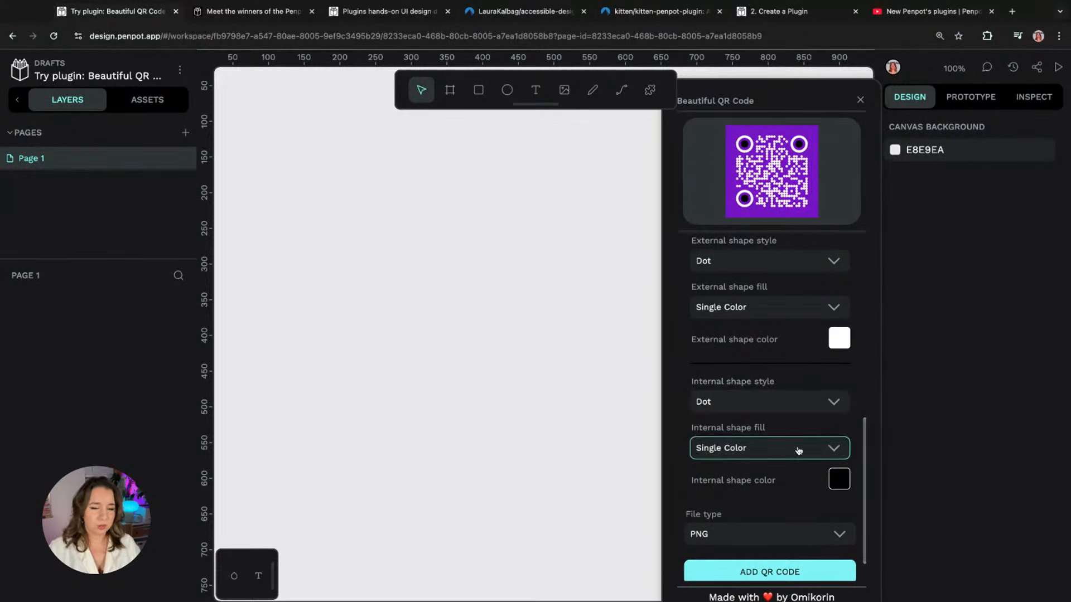
pyautogui.click(845, 478)
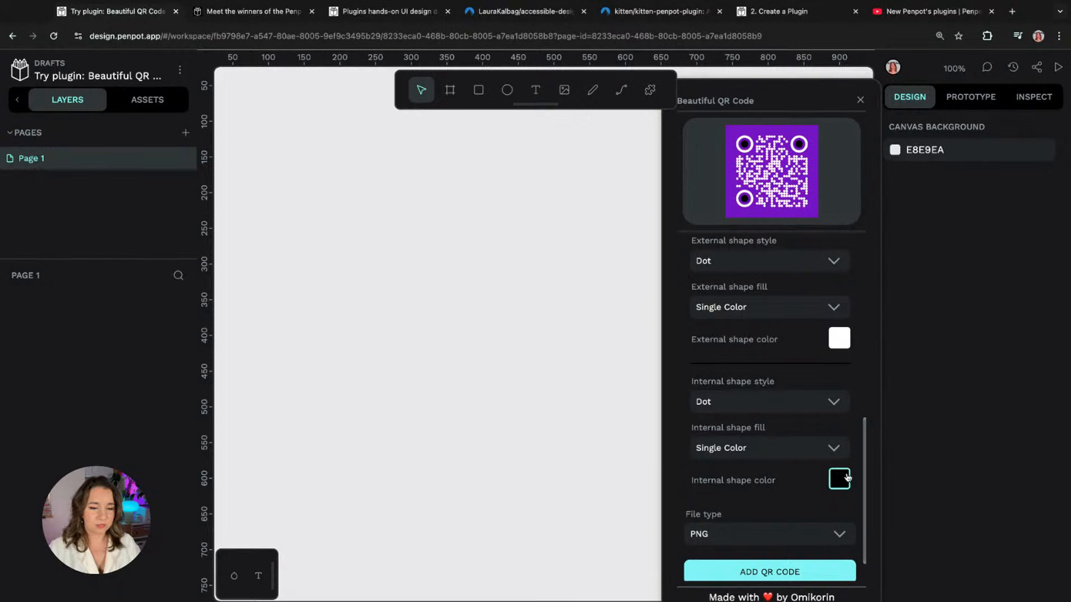
pyautogui.moveTo(862, 335); pyautogui.dragTo(807, 270)
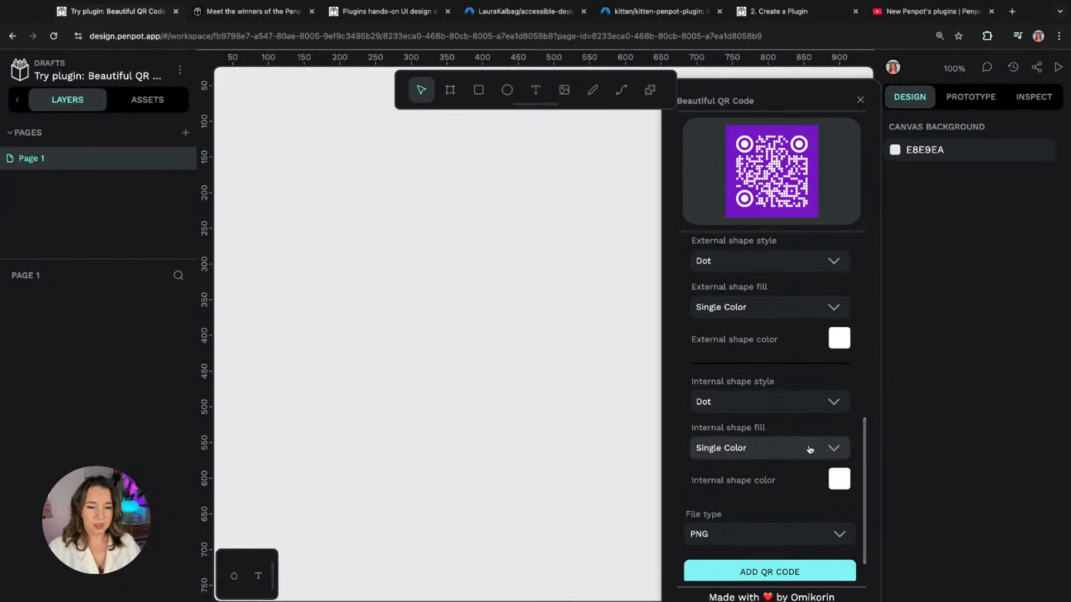
# Step: Add the QR code to the canvas as a PNG and move it to X 26, Y 96
pyautogui.scroll(-1, 803, 449)
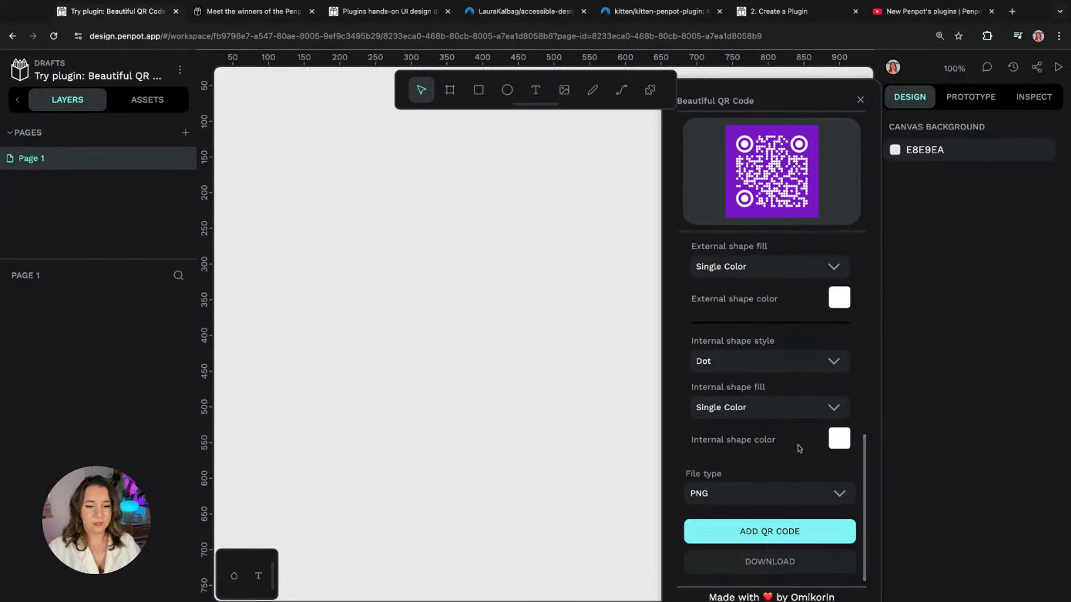
pyautogui.click(781, 530)
pyautogui.moveTo(566, 413); pyautogui.dragTo(407, 304)
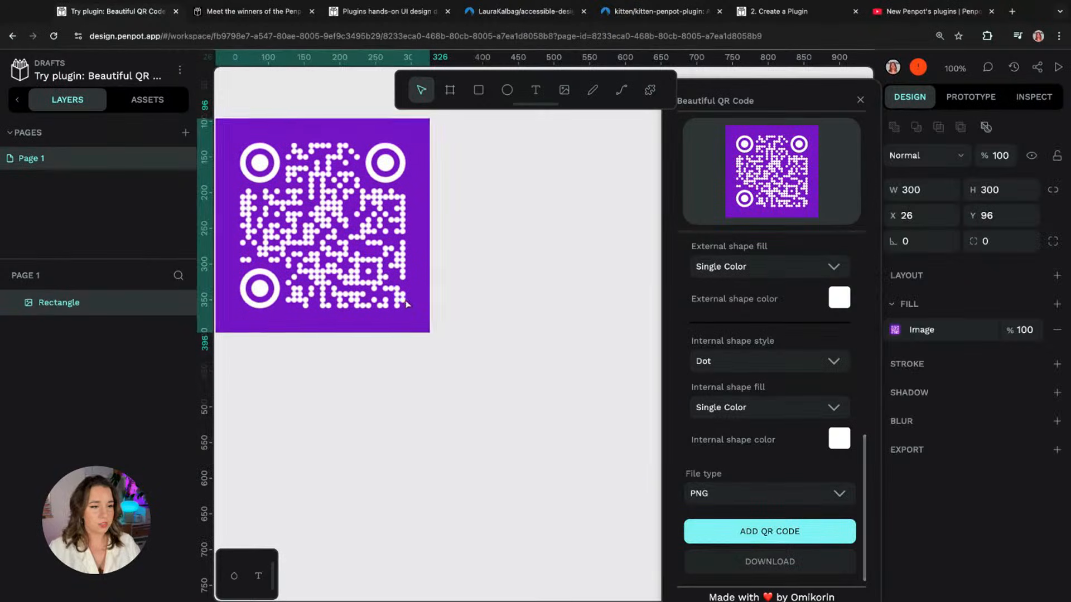
# Step: Set the file type to SVG, add this version of the QR code and place it beside the PNG one
pyautogui.click(805, 503)
pyautogui.click(783, 535)
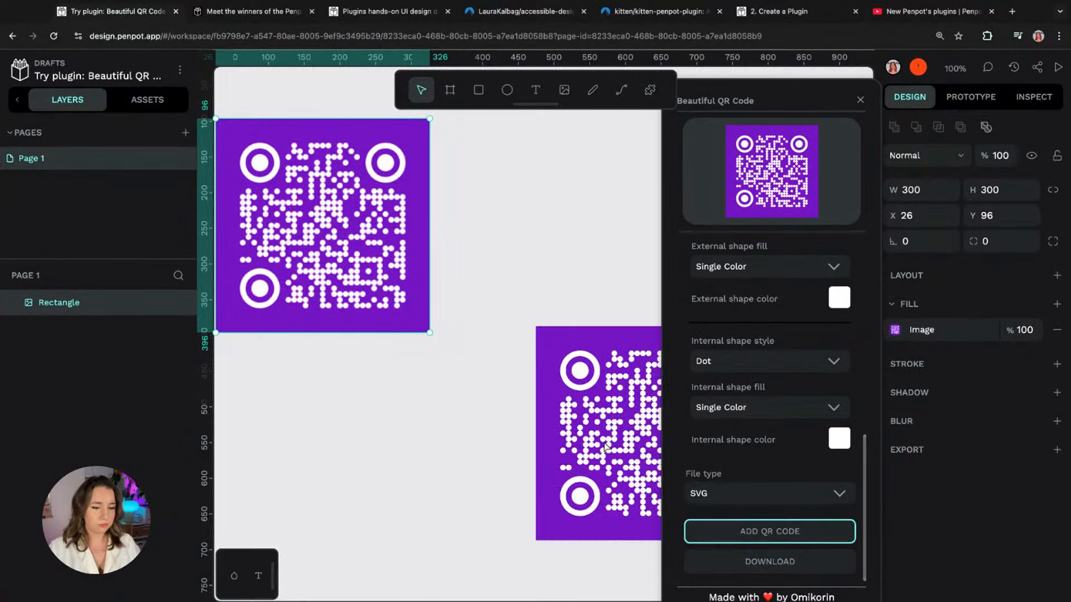
pyautogui.moveTo(648, 437); pyautogui.dragTo(577, 268)
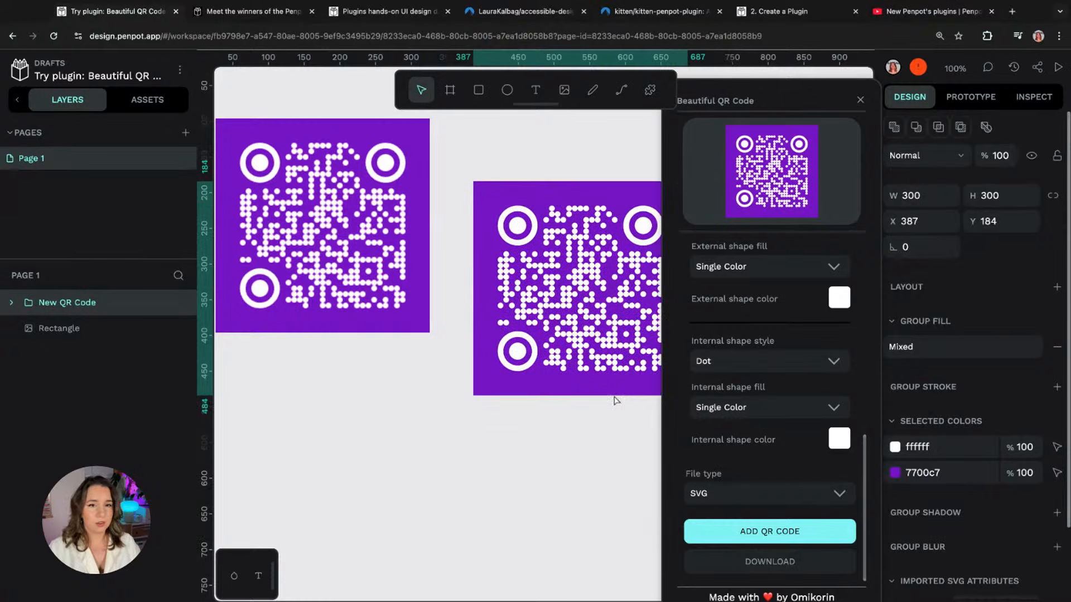
# Step: Close the Beautiful QR Code plugin and enlarge the SVG QR code to about 385 × 385
pyautogui.click(617, 401)
pyautogui.click(860, 100)
pyautogui.click(683, 188)
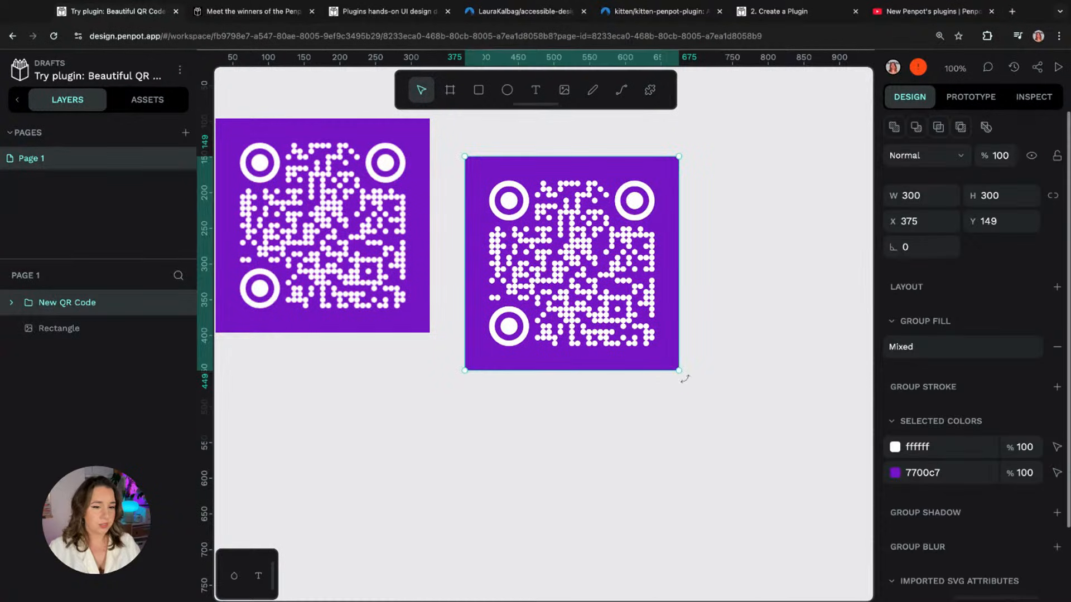
pyautogui.moveTo(678, 371); pyautogui.dragTo(739, 431)
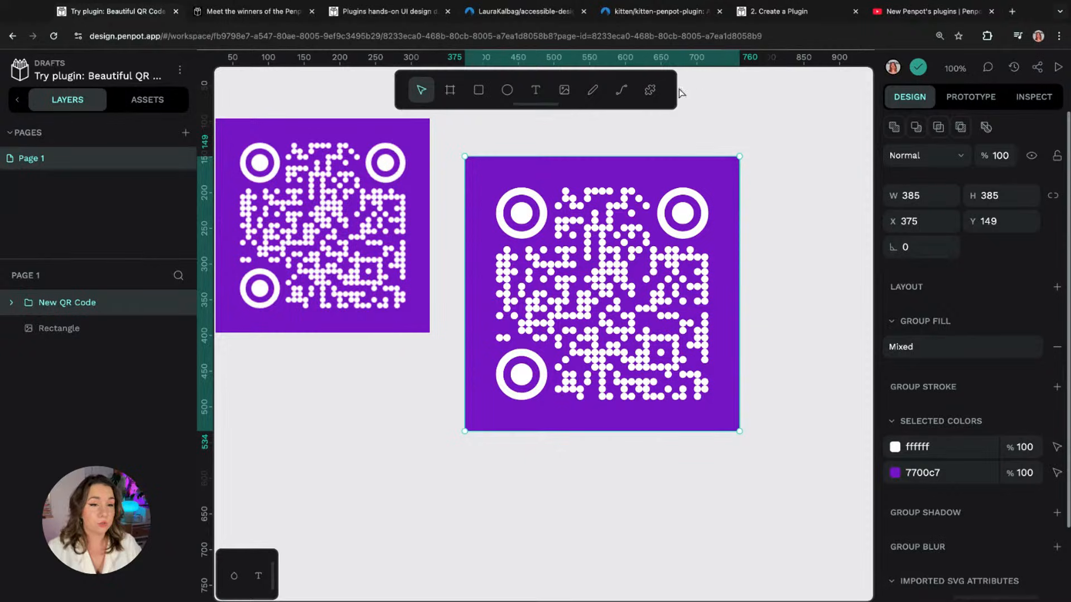
# Step: Look through the list of installed plugins, close it and deselect the QR code
pyautogui.click(650, 90)
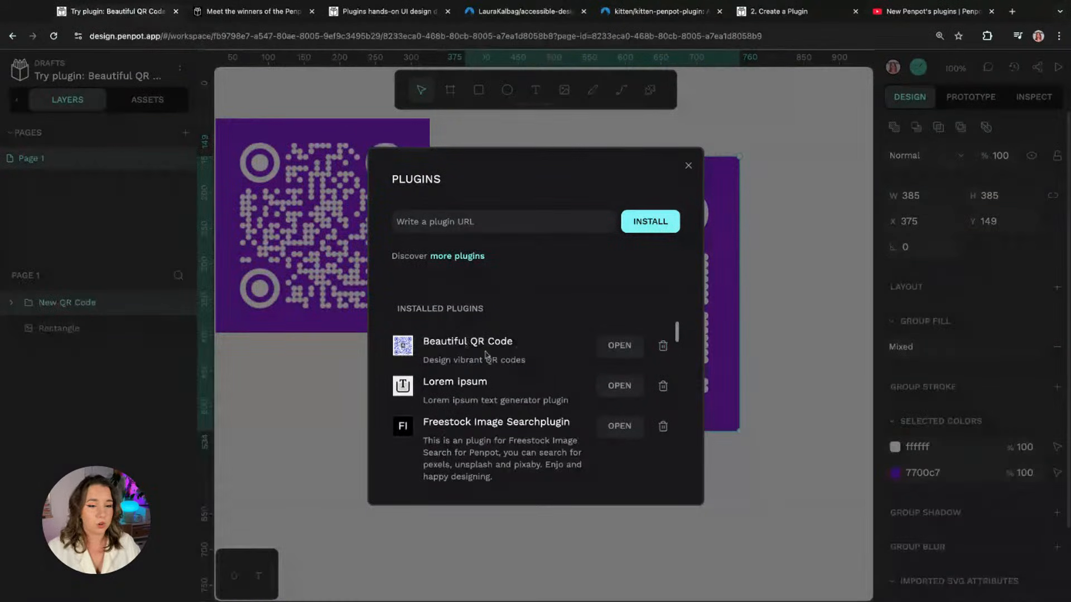
pyautogui.scroll(-6, 677, 334)
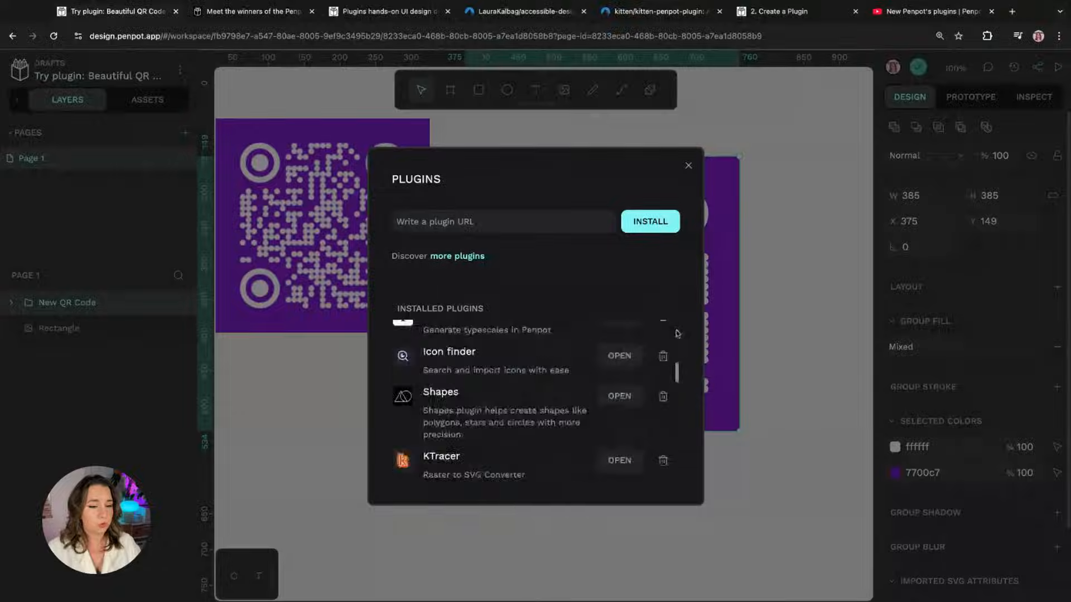
pyautogui.scroll(8, 677, 333)
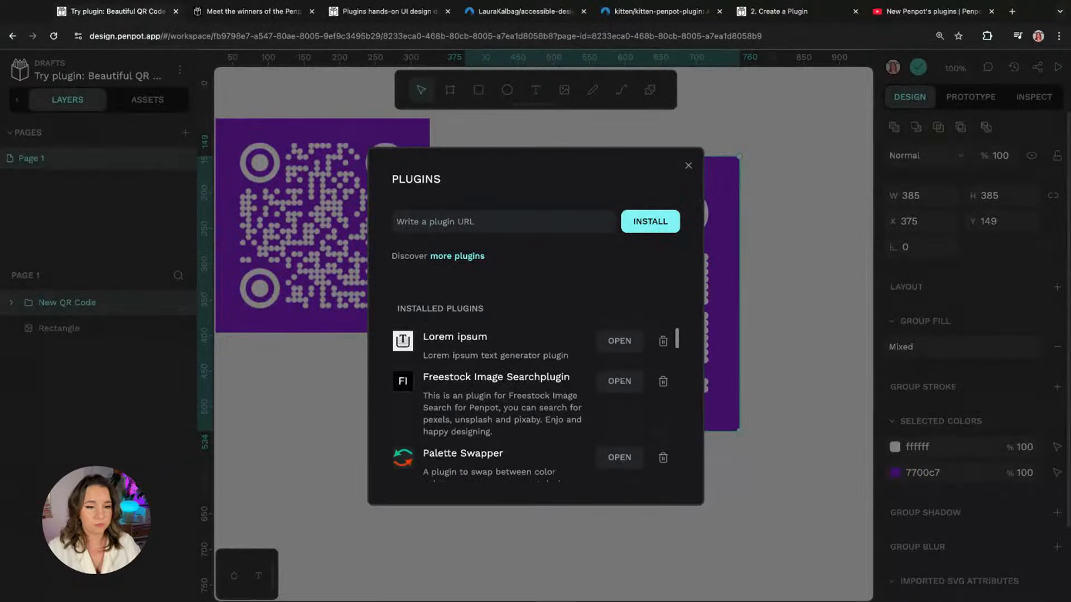
pyautogui.click(688, 165)
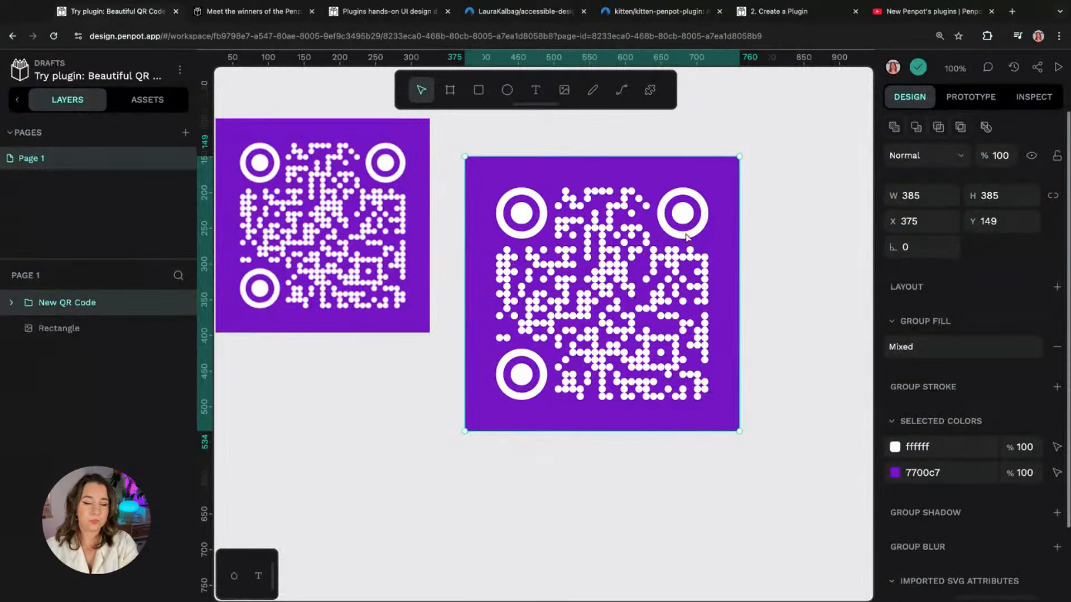
pyautogui.click(592, 120)
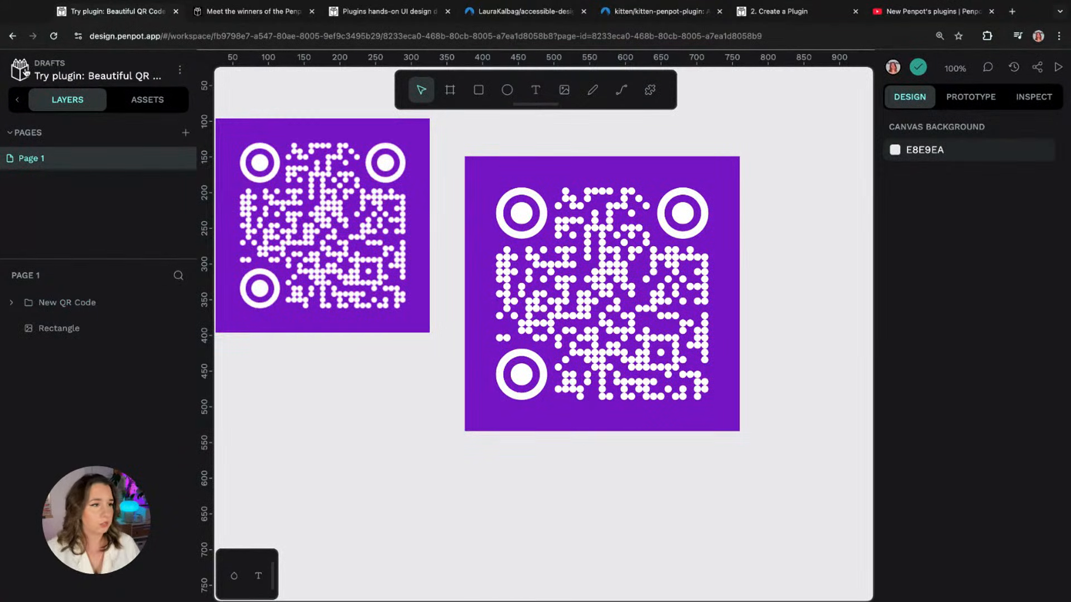
# Step: Switch to the "Plugins hands-on UI design demo" file and open the installed Plugins list plugin
pyautogui.click(391, 11)
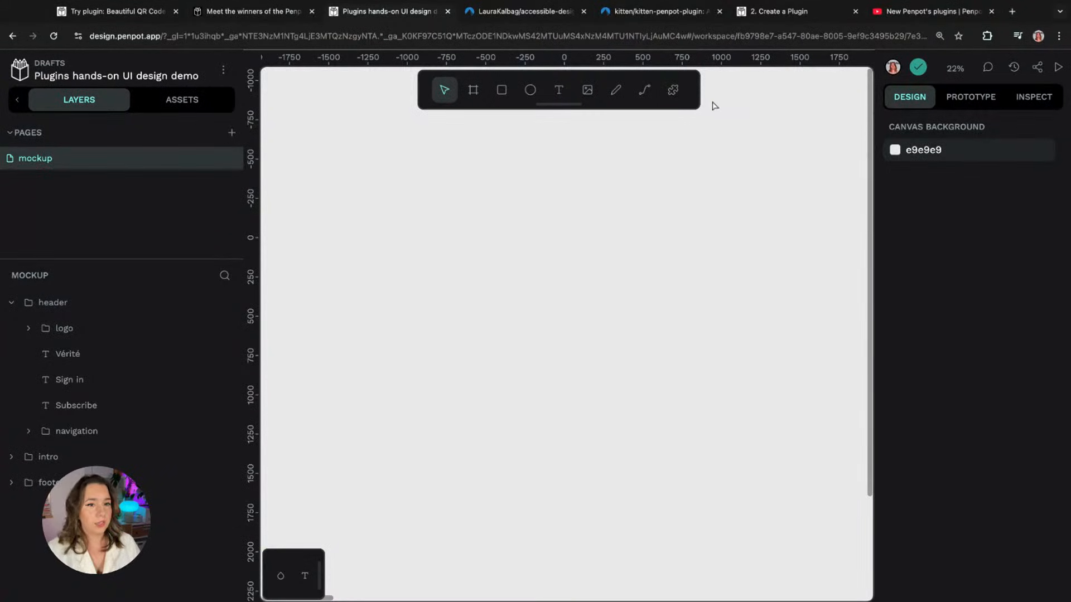
pyautogui.click(673, 89)
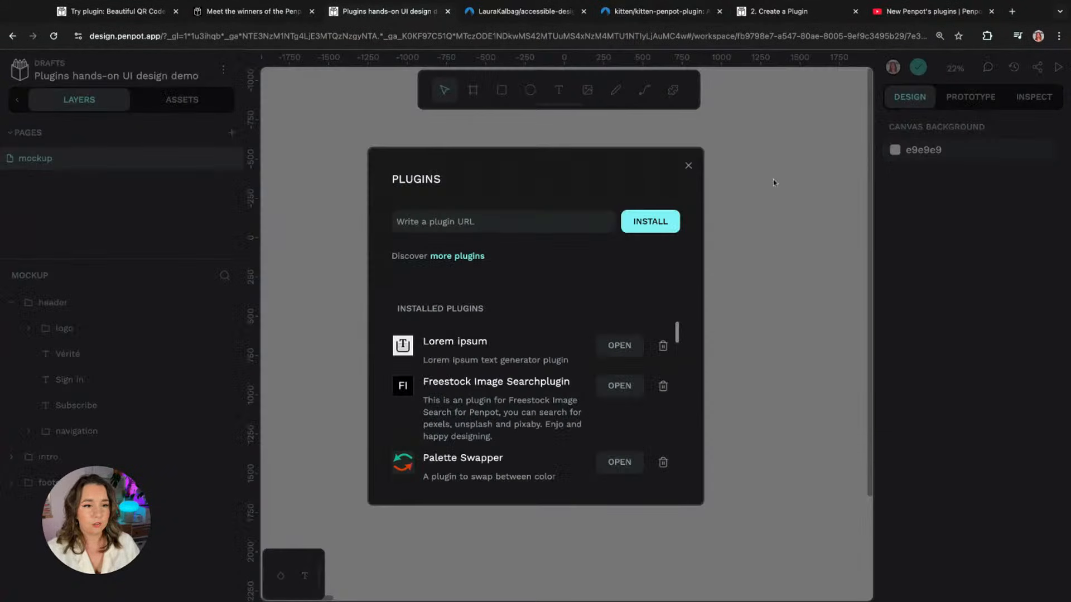
pyautogui.scroll(-3, 680, 333)
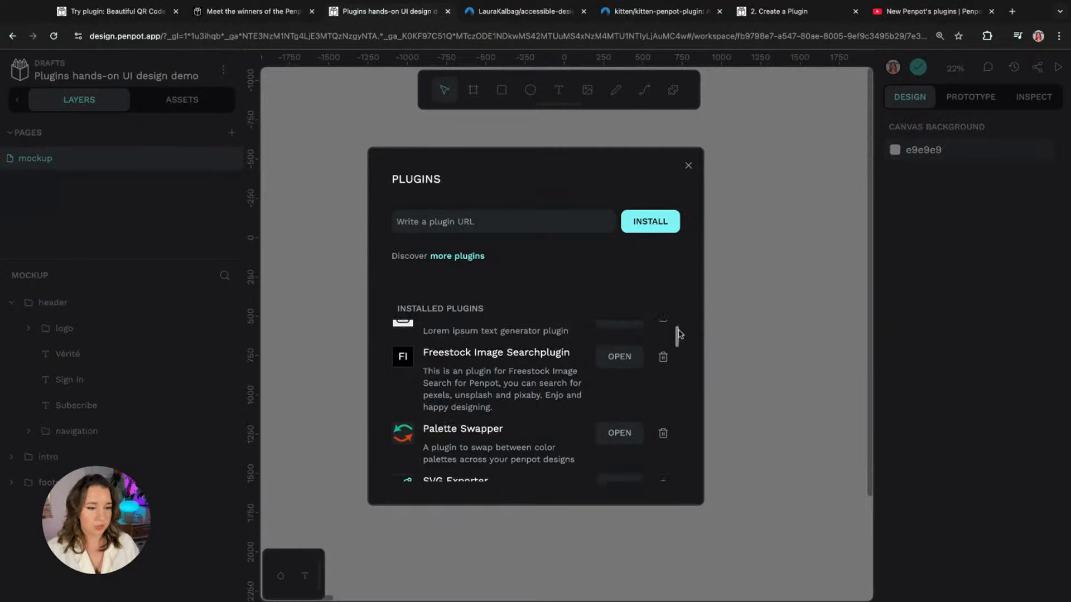
pyautogui.scroll(-5, 680, 334)
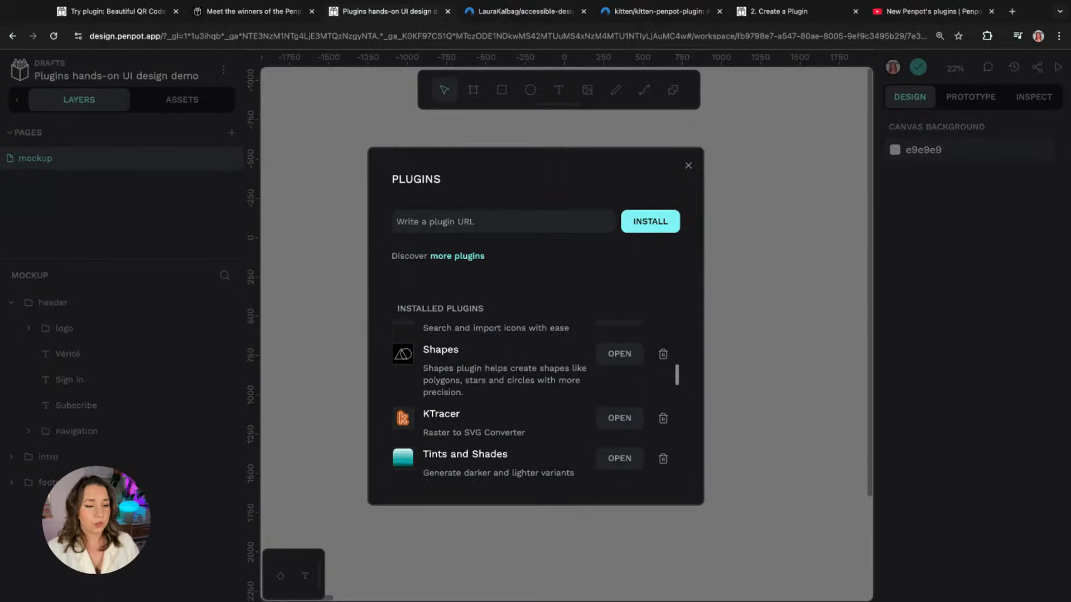
pyautogui.scroll(-5, 530, 402)
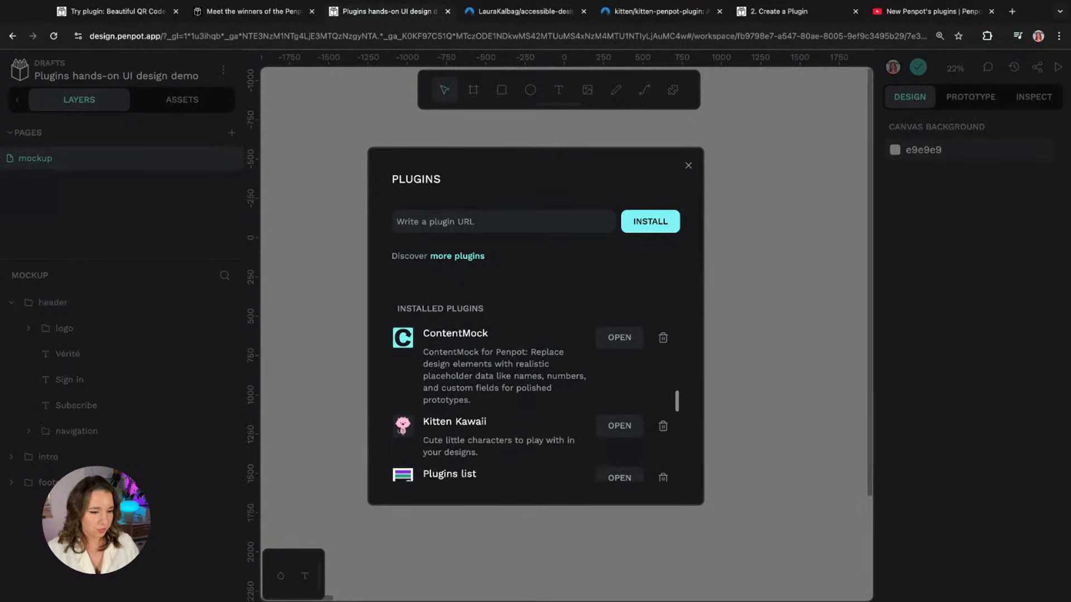
pyautogui.scroll(-1, 638, 411)
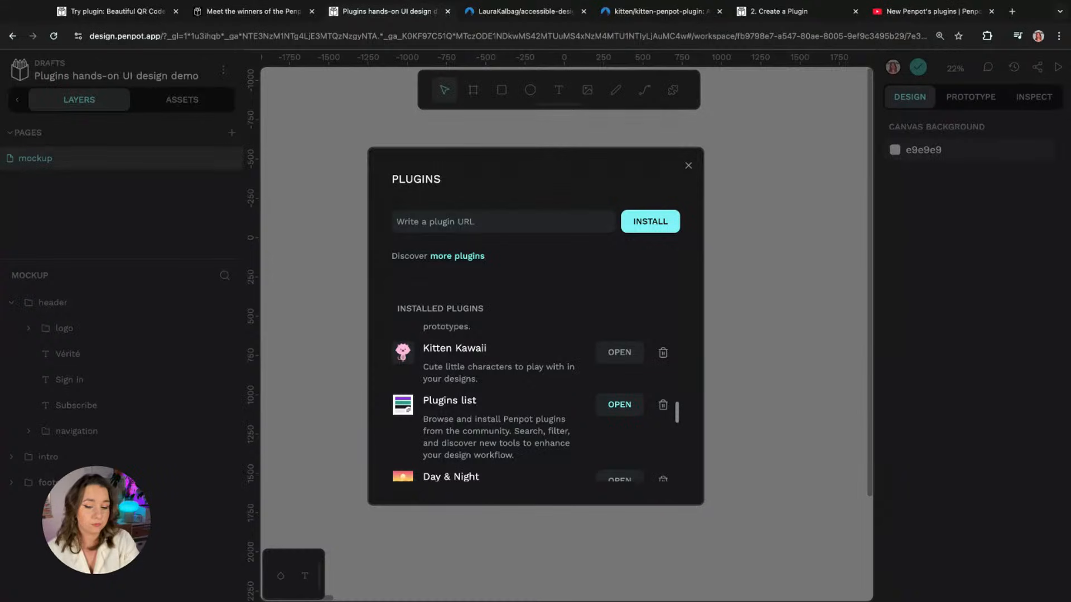
pyautogui.click(619, 404)
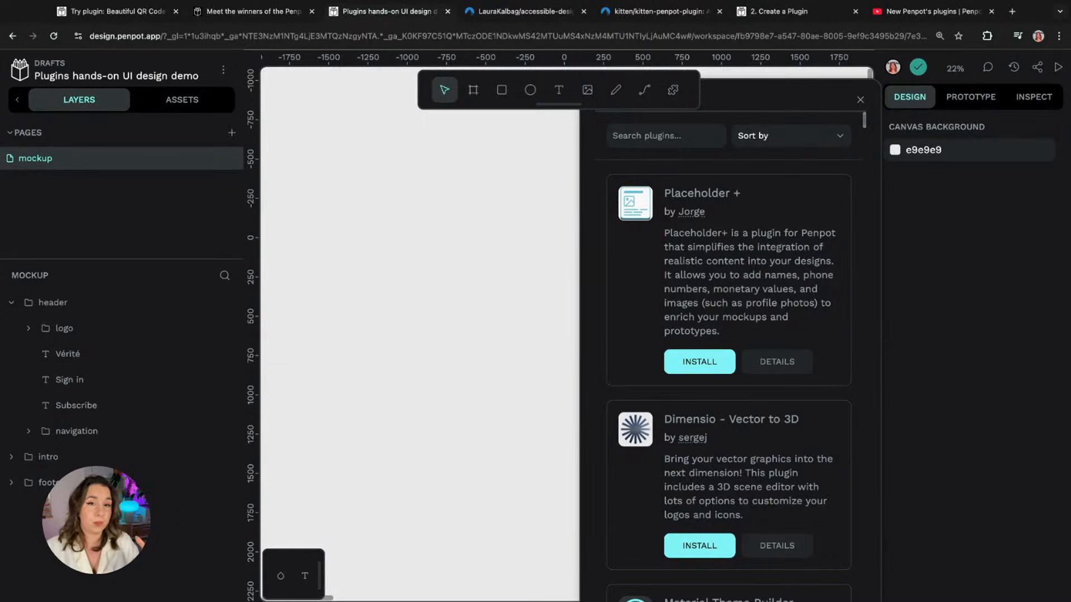
# Step: Browse the community plugins offered in the Plugins list plugin and close it
pyautogui.moveTo(864, 120); pyautogui.dragTo(865, 123)
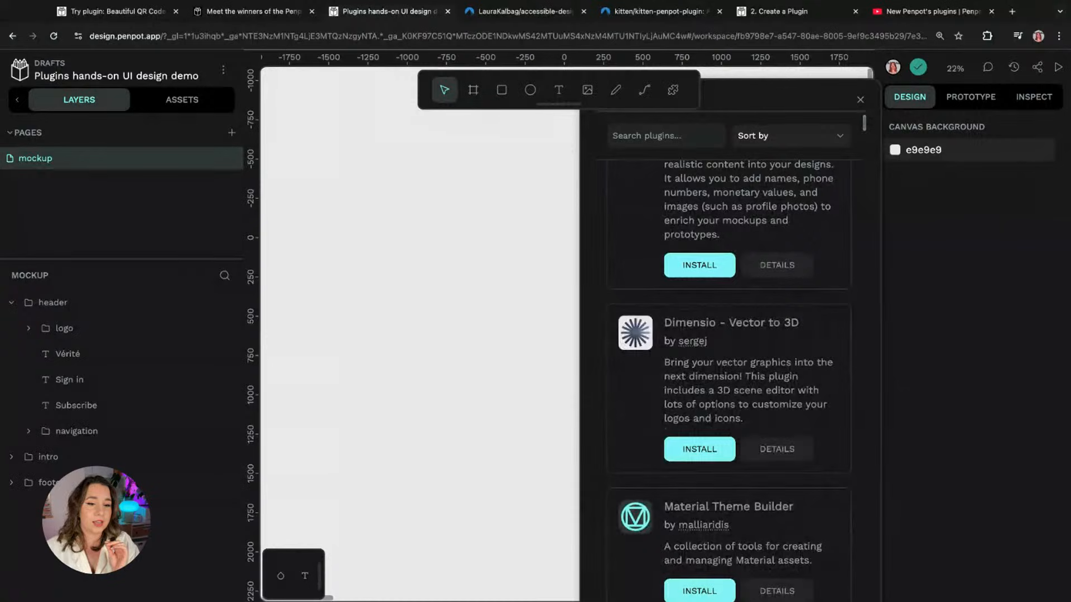
pyautogui.scroll(2, 728, 381)
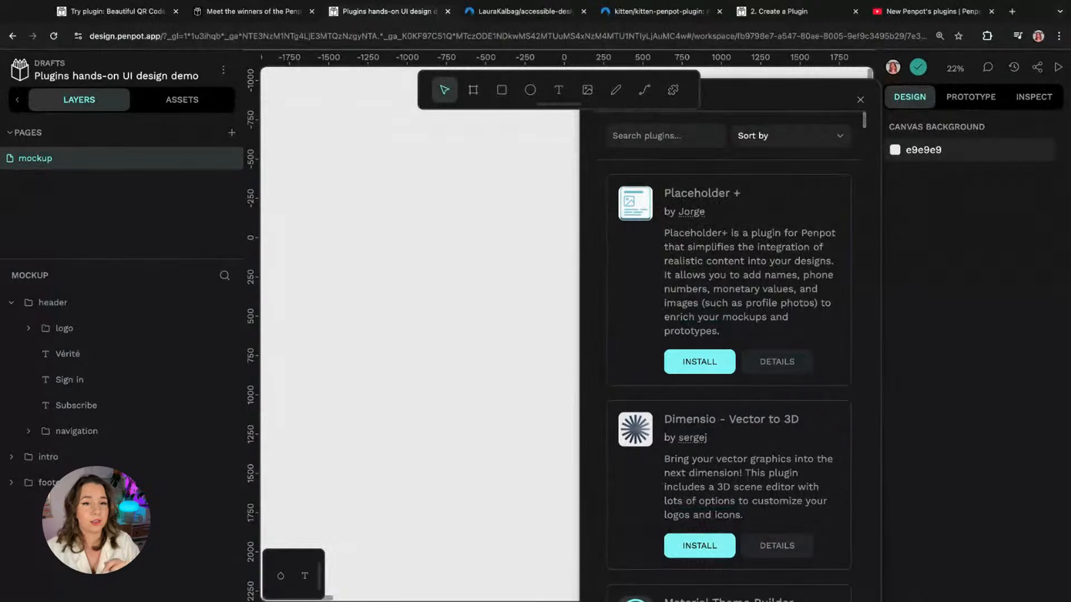
pyautogui.scroll(-10, 728, 379)
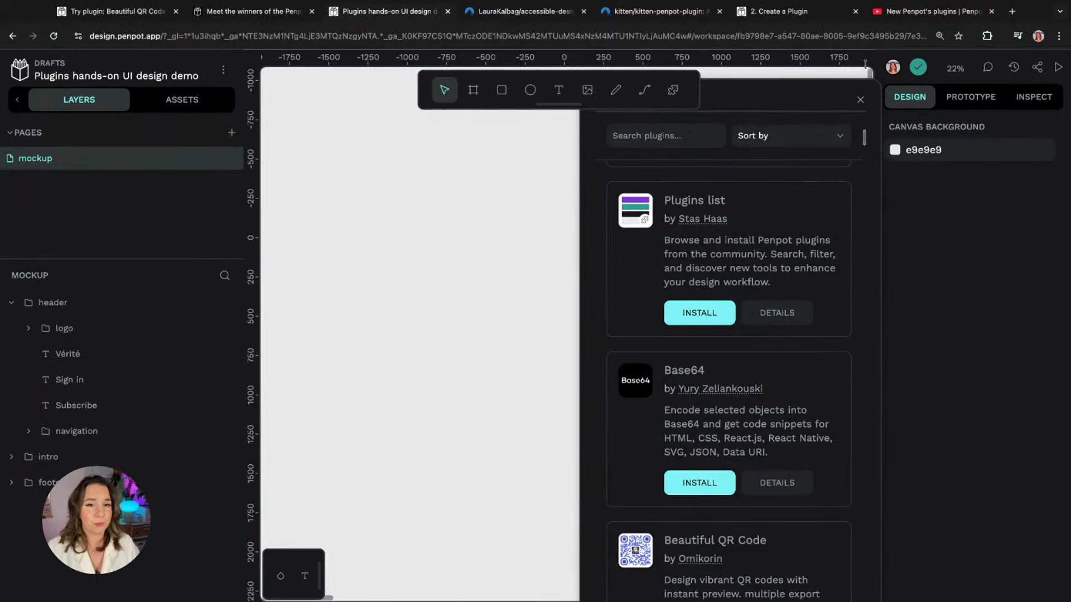
pyautogui.click(861, 101)
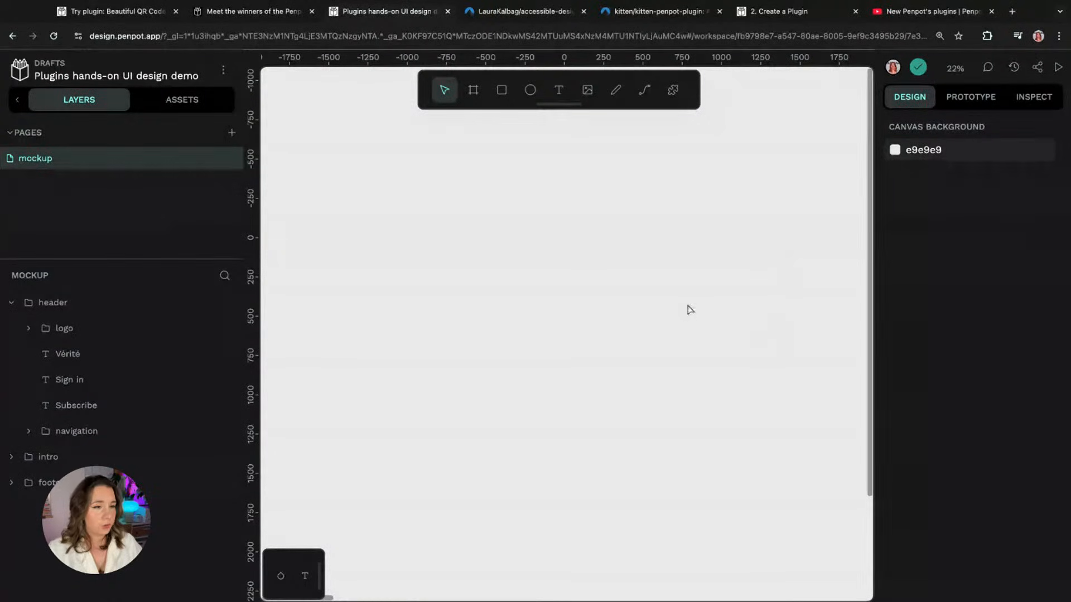
# Step: Examine the mockup's unstyled header, intro and footer content on the canvas
pyautogui.moveTo(683, 229); pyautogui.dragTo(679, 229)
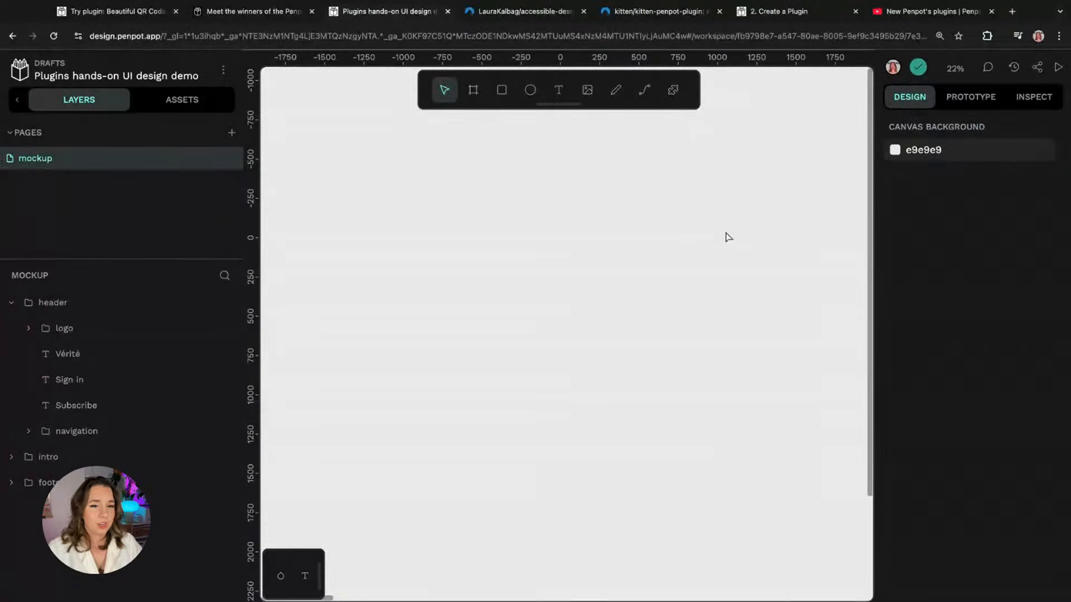
pyautogui.hscroll(5, 763, 242)
pyautogui.hscroll(1, 775, 232)
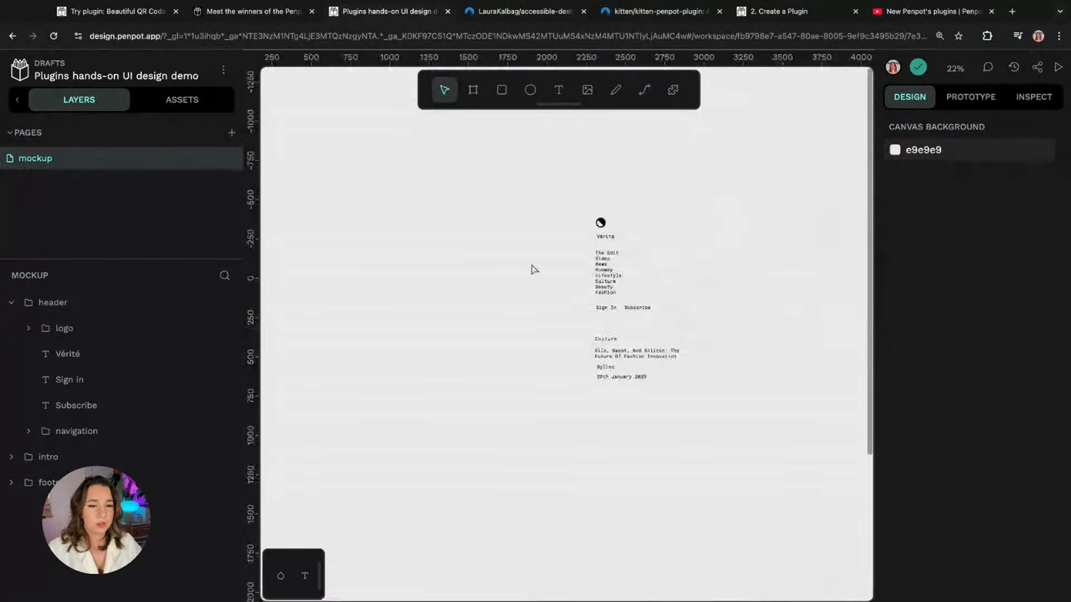
pyautogui.scroll(3, 533, 270)
pyautogui.scroll(-3, 807, 475)
pyautogui.scroll(-5, 763, 496)
pyautogui.hscroll(1, 763, 497)
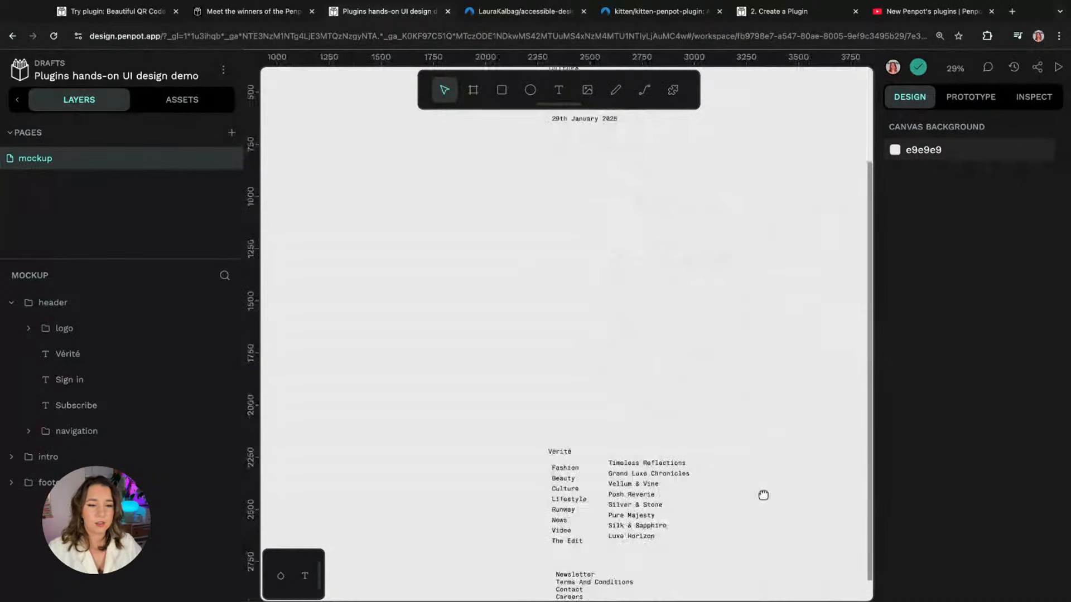
pyautogui.scroll(1, 784, 443)
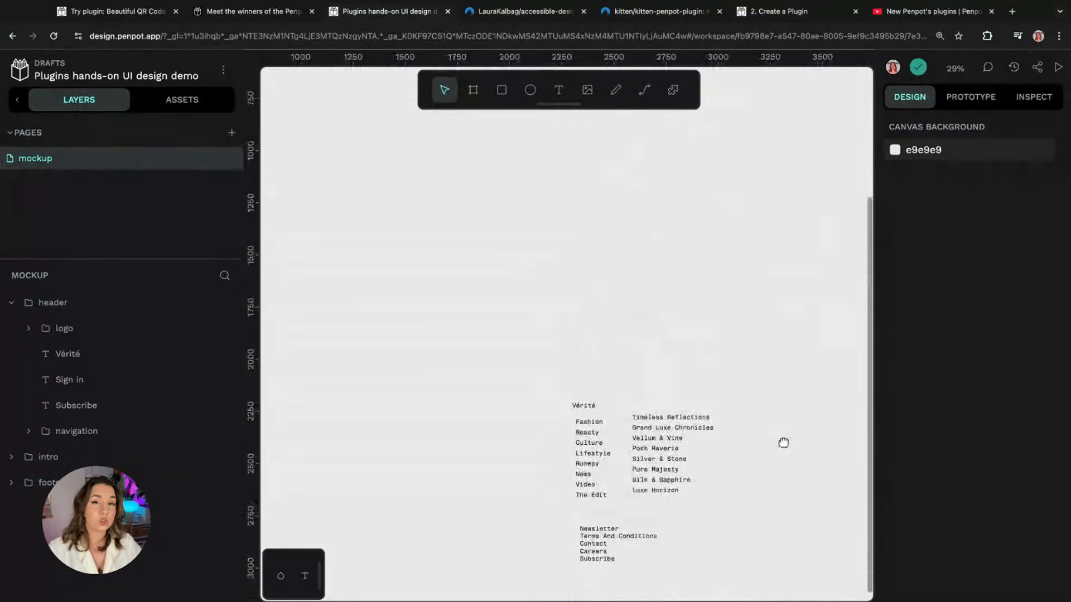
pyautogui.scroll(3, 739, 240)
pyautogui.hscroll(-1, 740, 238)
pyautogui.scroll(4, 739, 238)
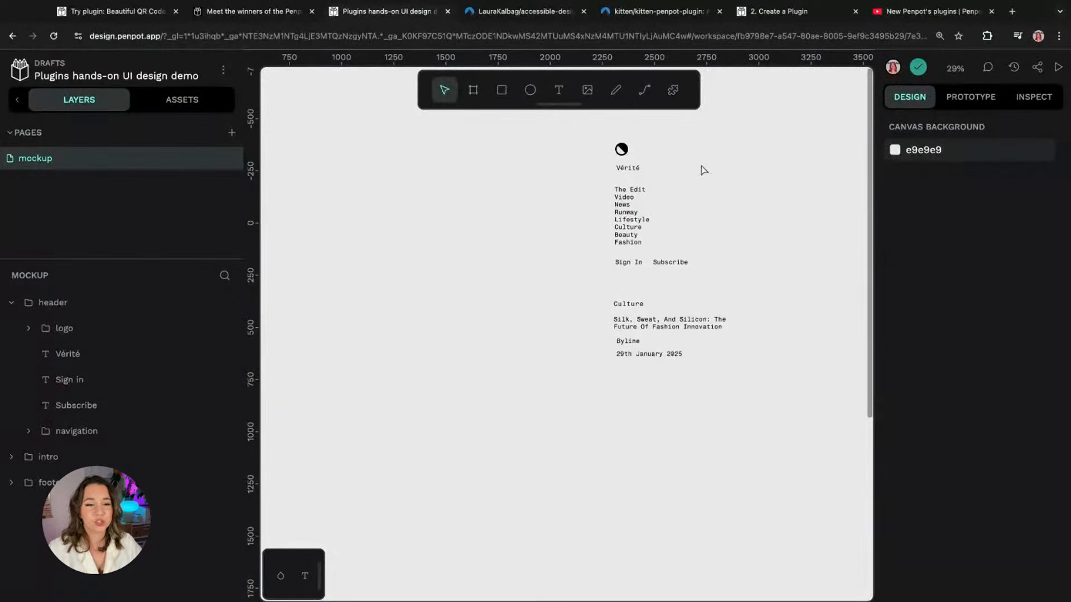
# Step: Inspect the header, logo, intro and footer groups among the mockup's layers and clear the selection
pyautogui.click(100, 302)
pyautogui.click(74, 335)
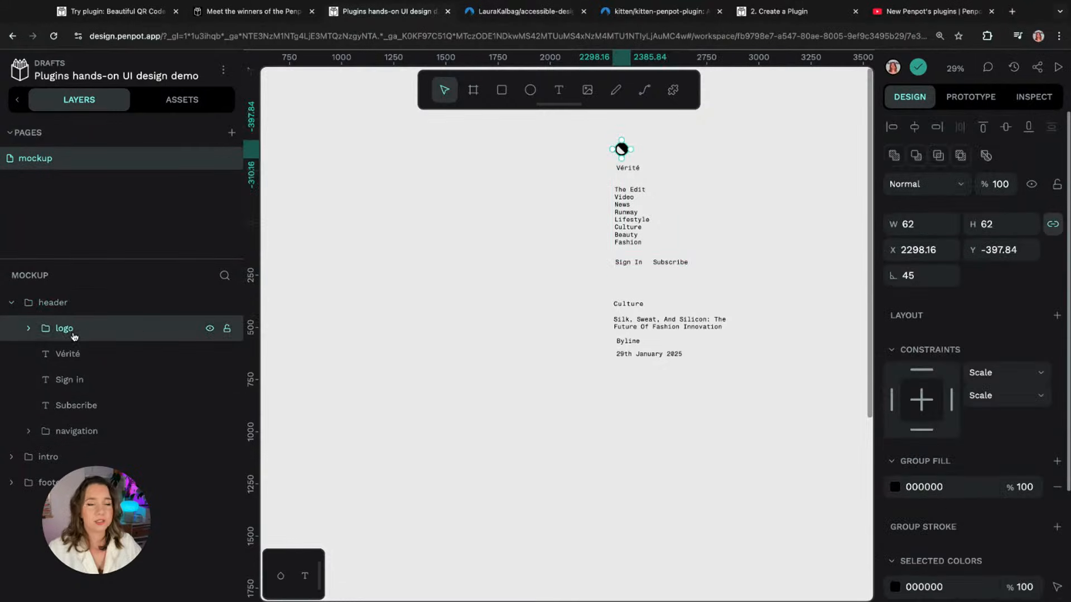
pyautogui.click(50, 457)
pyautogui.click(49, 482)
pyautogui.click(563, 441)
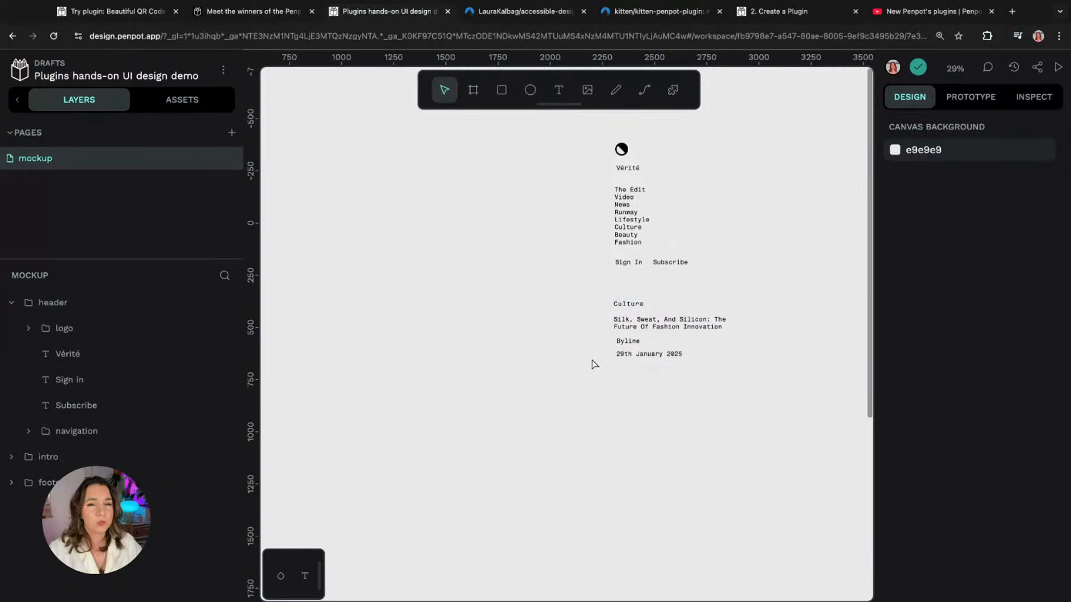
pyautogui.scroll(-2, 502, 417)
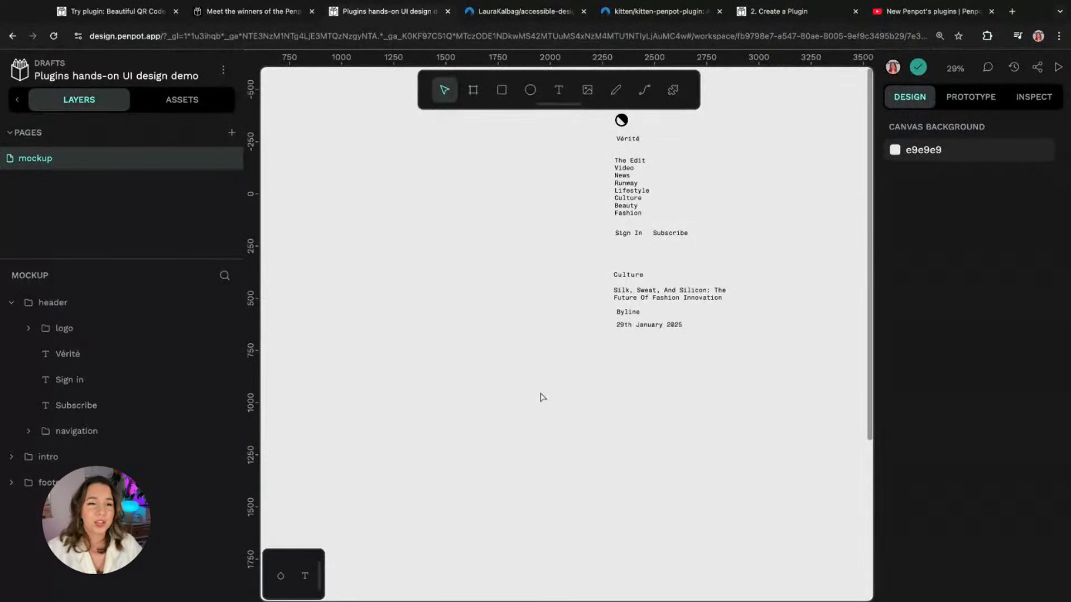
# Step: Look through the whole list of installed plugins for ones useful to the mockup
pyautogui.click(673, 90)
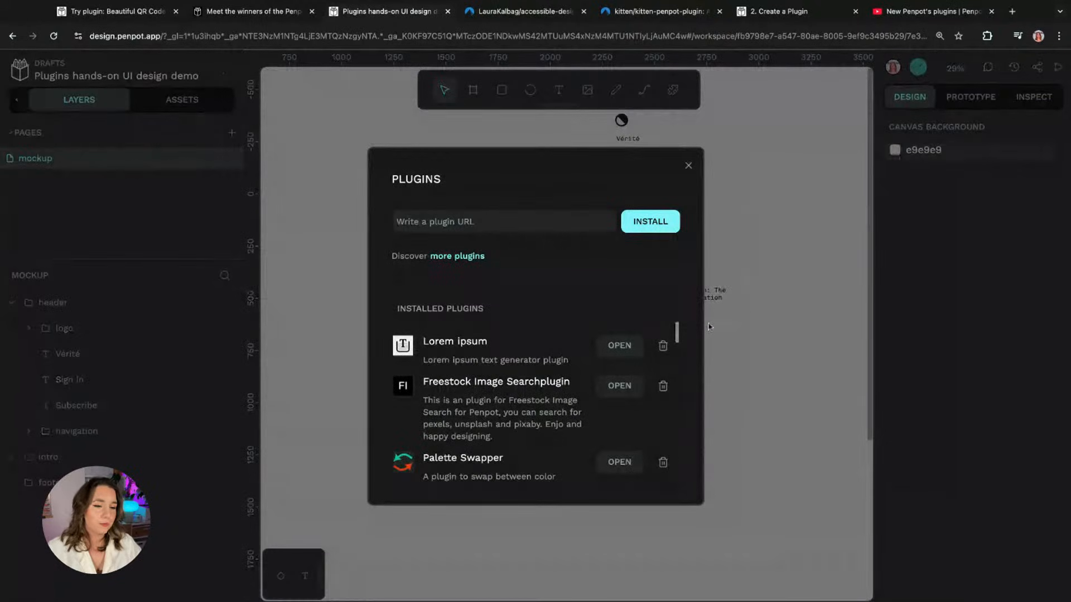
pyautogui.scroll(-1, 677, 332)
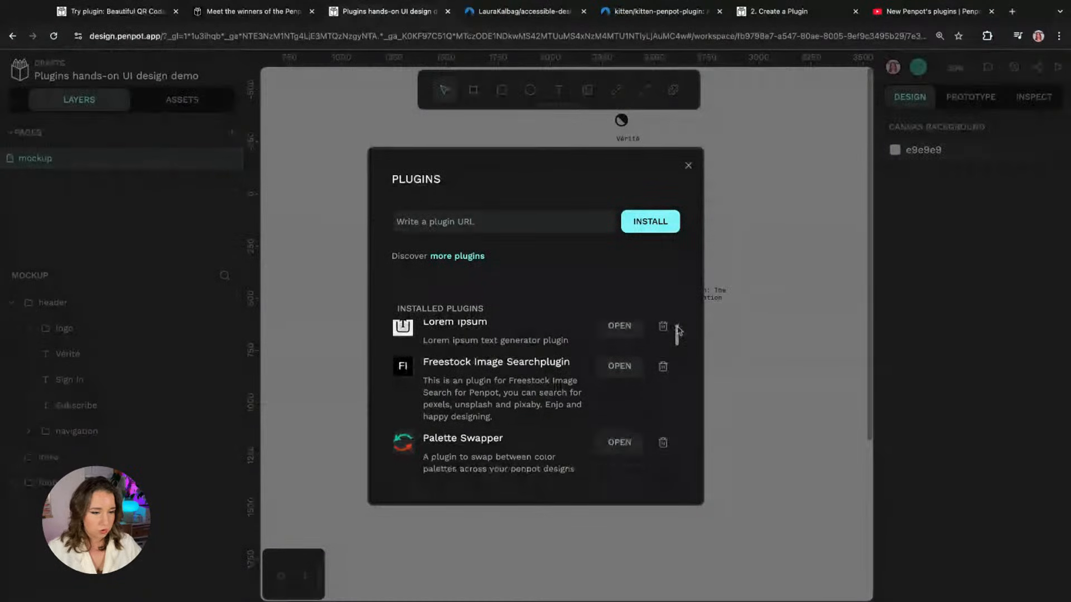
pyautogui.scroll(-5, 677, 335)
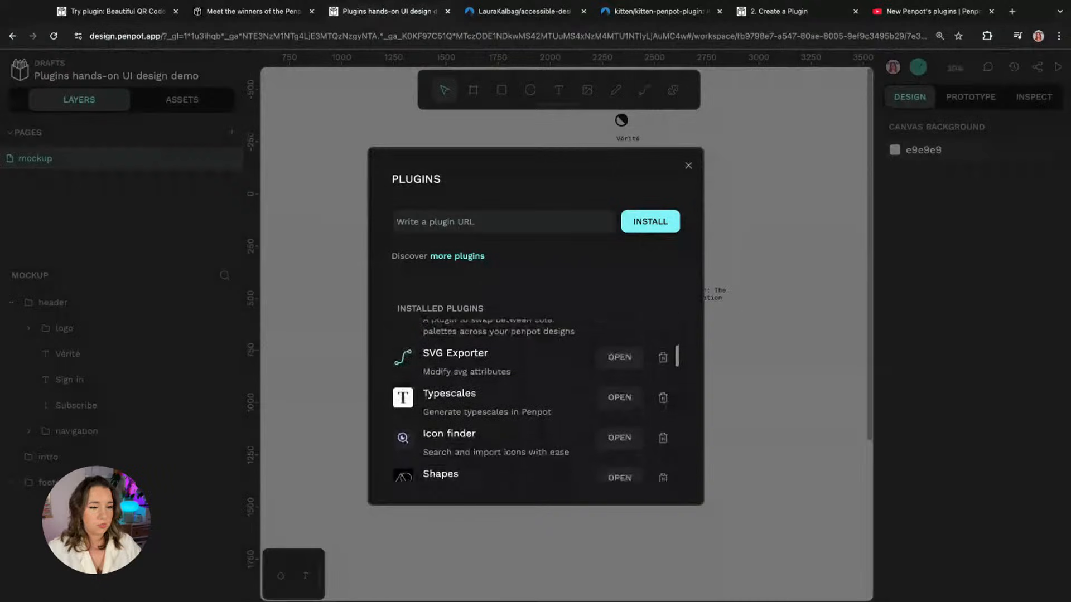
pyautogui.scroll(-6, 535, 402)
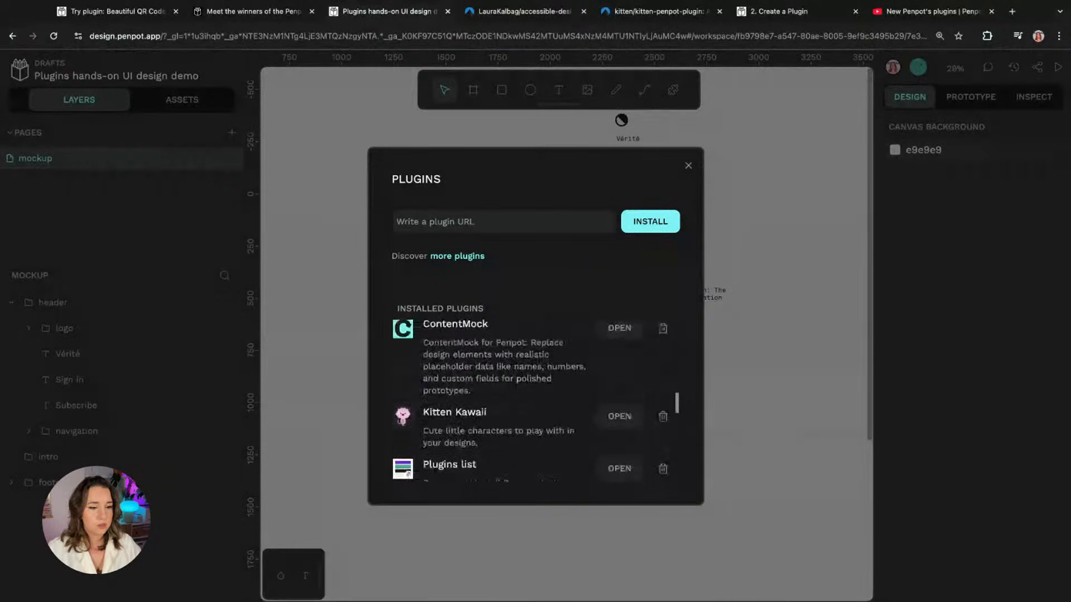
pyautogui.scroll(-6, 535, 402)
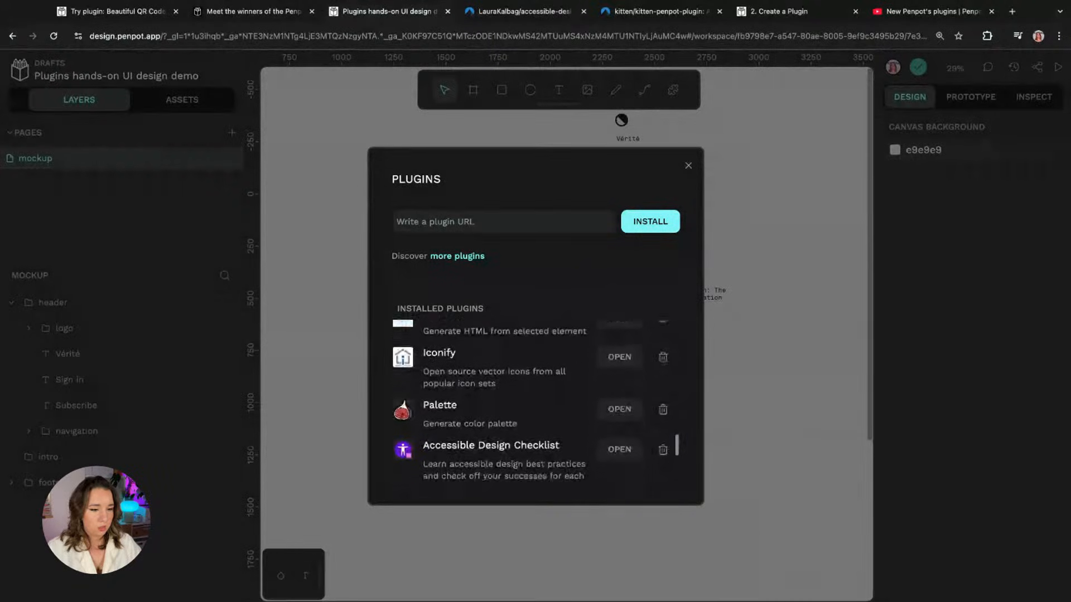
pyautogui.scroll(-3, 536, 402)
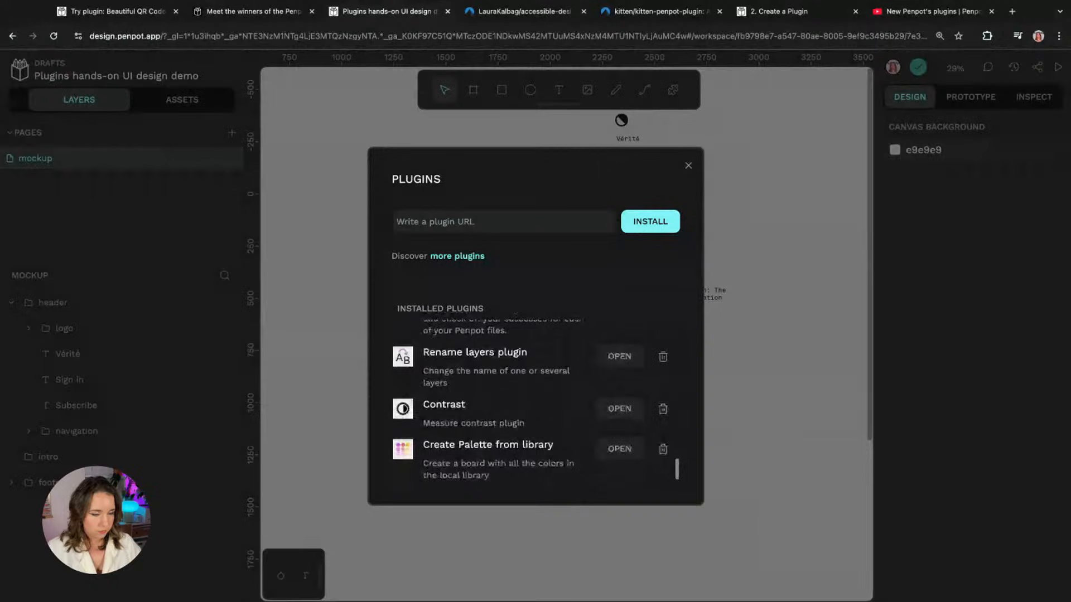
pyautogui.scroll(8, 535, 401)
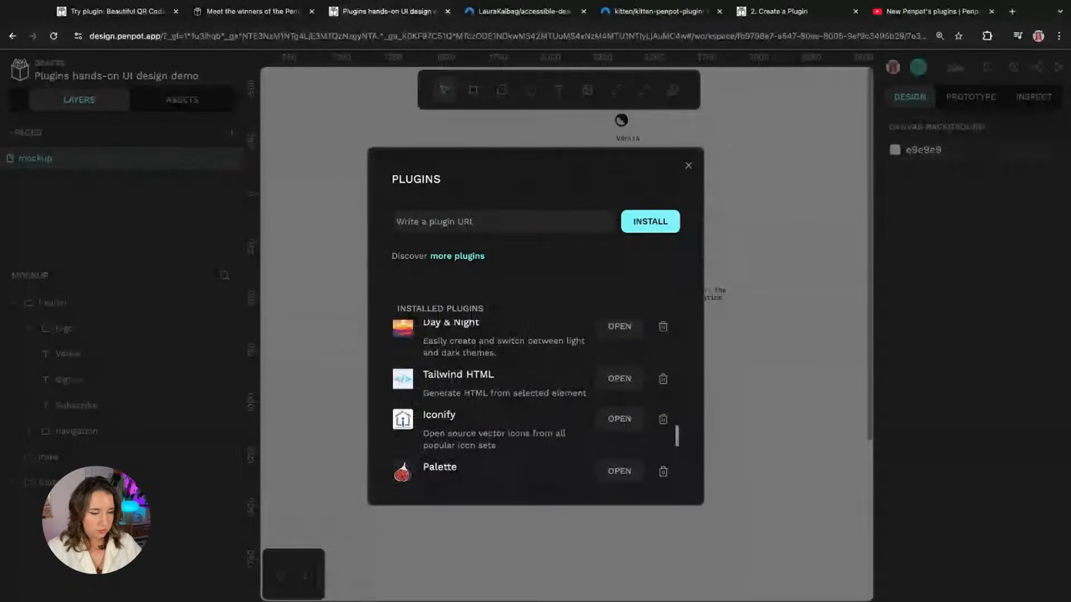
pyautogui.scroll(4, 535, 402)
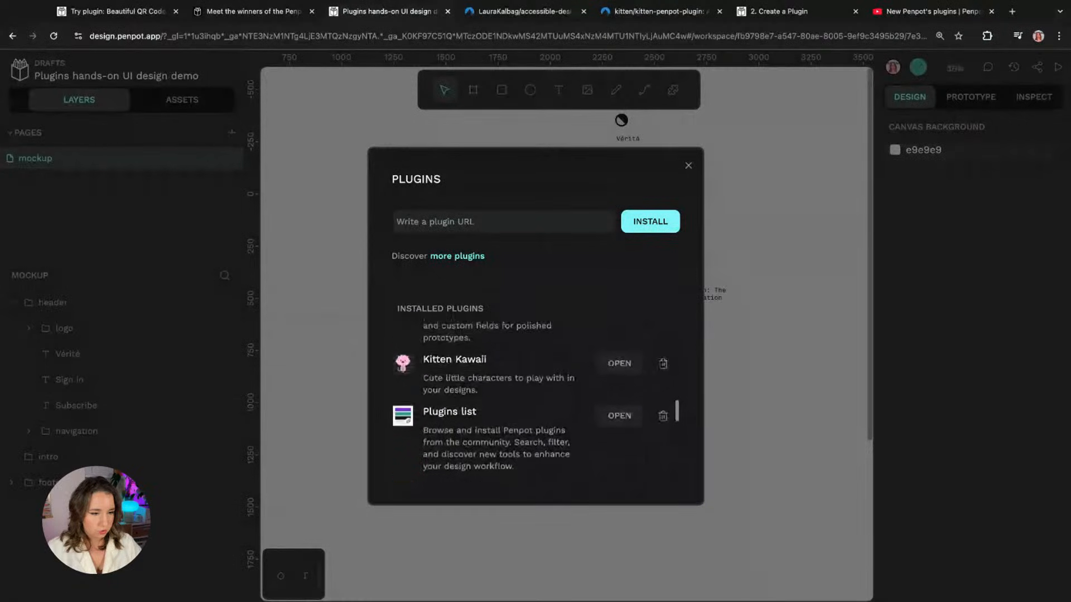
pyautogui.scroll(6, 536, 401)
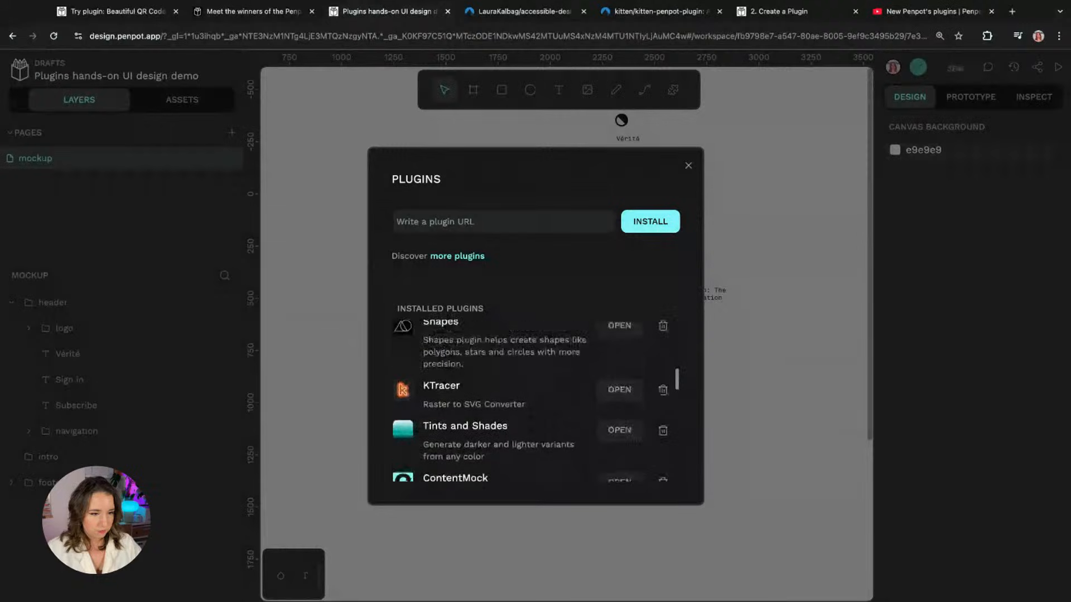
pyautogui.scroll(5, 536, 402)
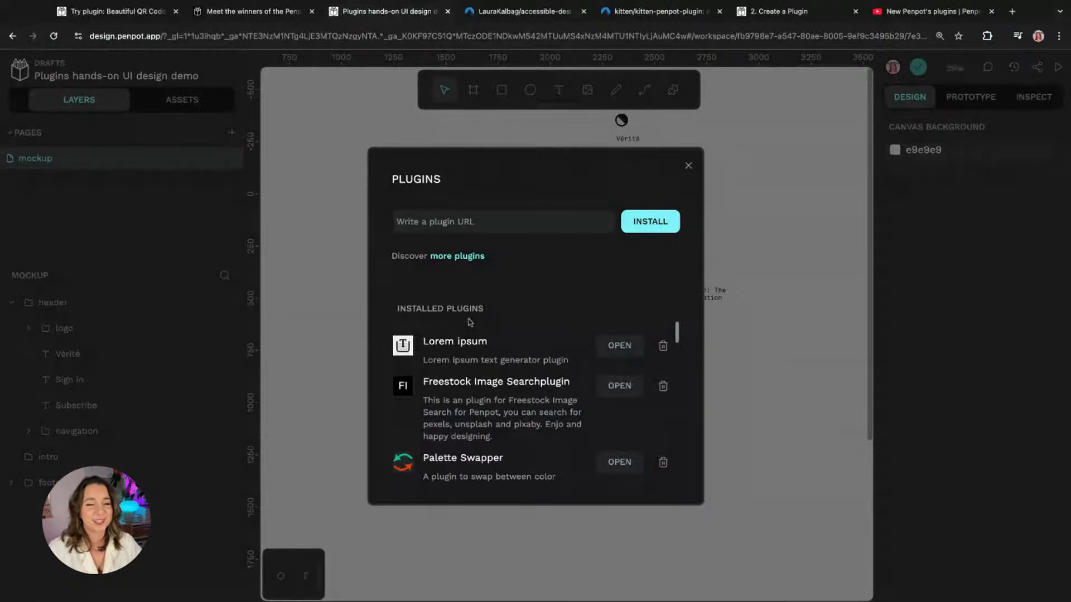
# Step: Open the Lorem ipsum plugin, generate 1 paragraph of placeholder text and move it just below the intro's date
pyautogui.click(619, 346)
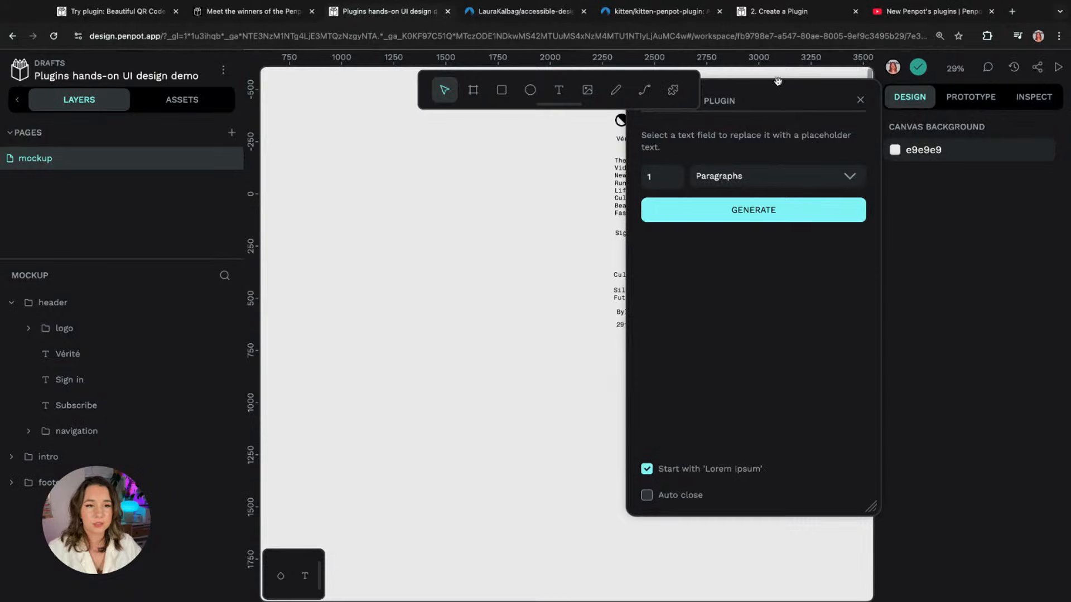
pyautogui.moveTo(710, 96); pyautogui.dragTo(712, 129)
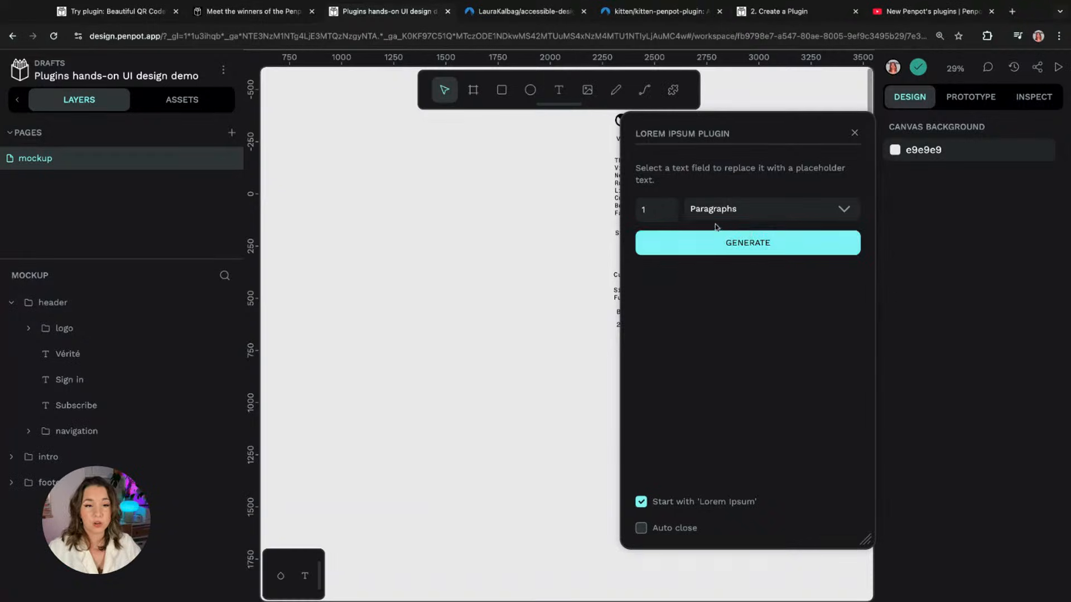
pyautogui.click(742, 244)
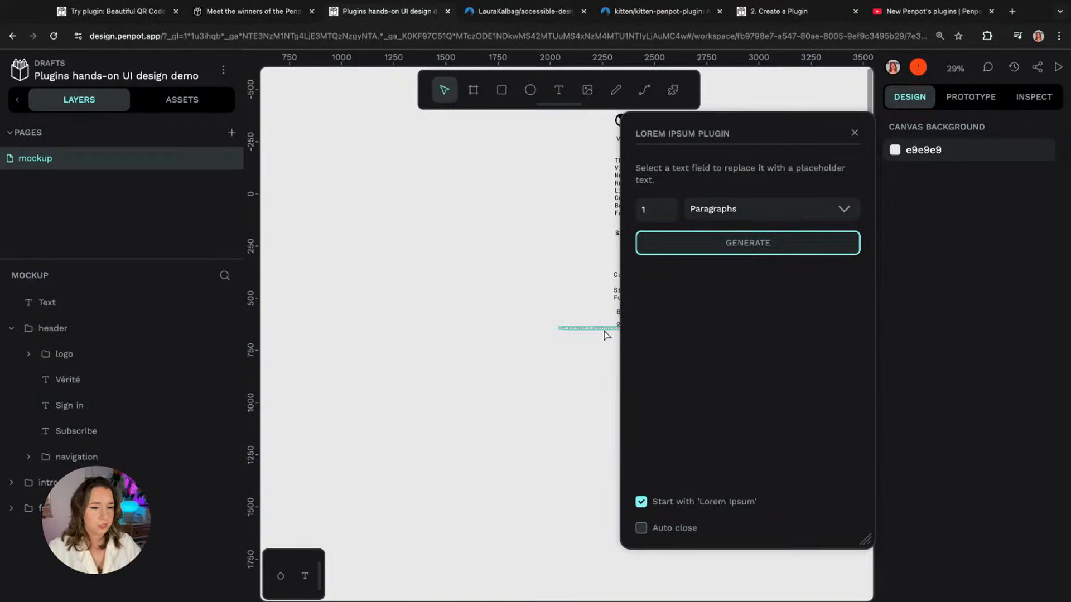
pyautogui.moveTo(604, 330)
pyautogui.mouseDown()
pyautogui.moveTo(501, 372)
pyautogui.moveTo(451, 333)
pyautogui.moveTo(393, 353)
pyautogui.moveTo(607, 346)
pyautogui.mouseUp()
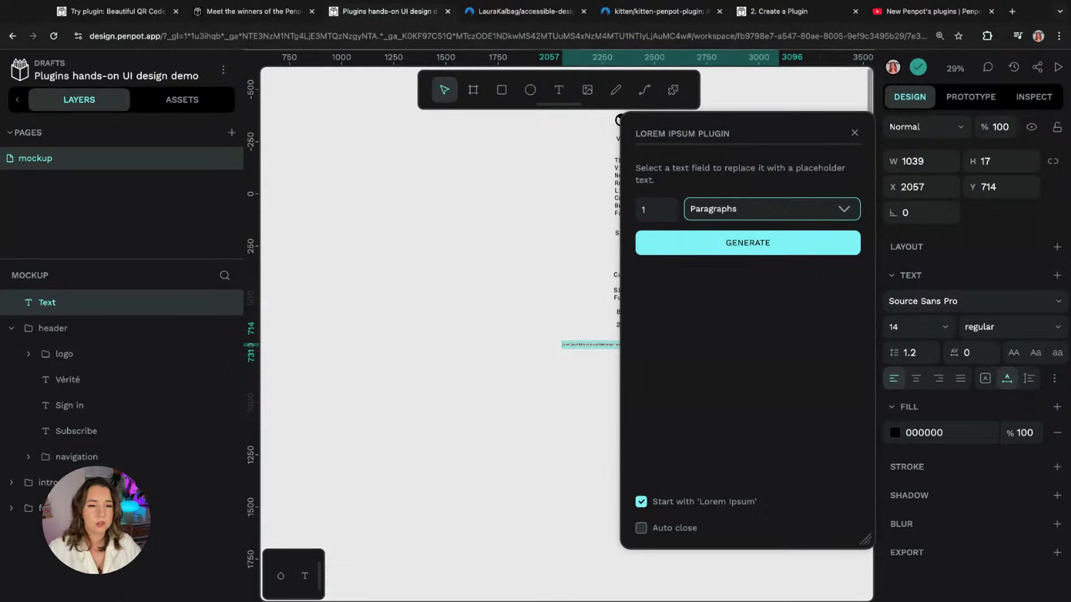
# Step: Replace the selected placeholder with 2 generated paragraphs, close the plugin and shift the text to centre it under the intro
pyautogui.click(666, 206)
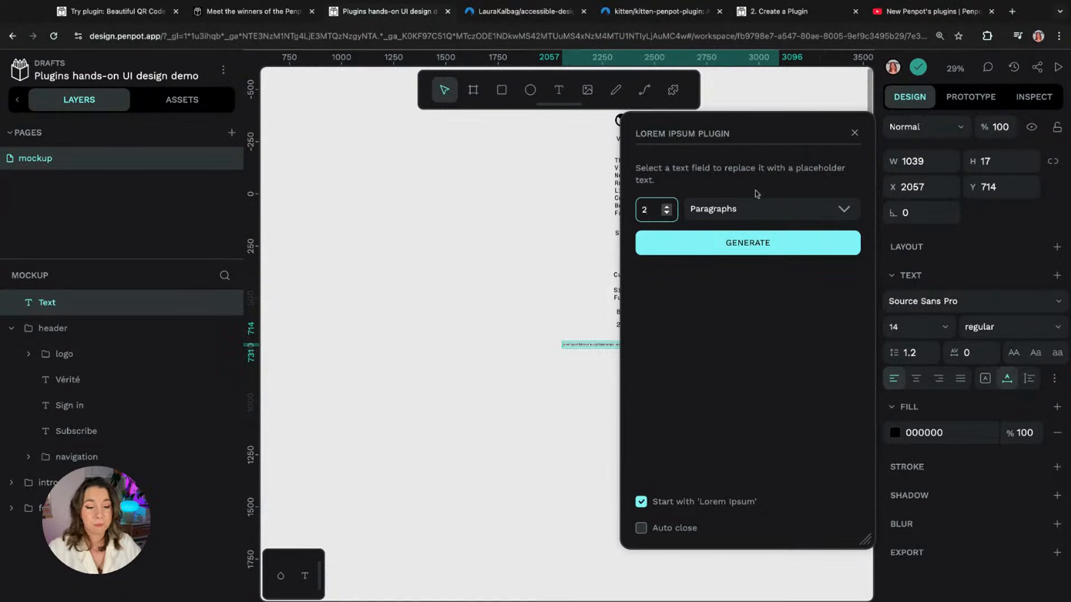
pyautogui.click(733, 245)
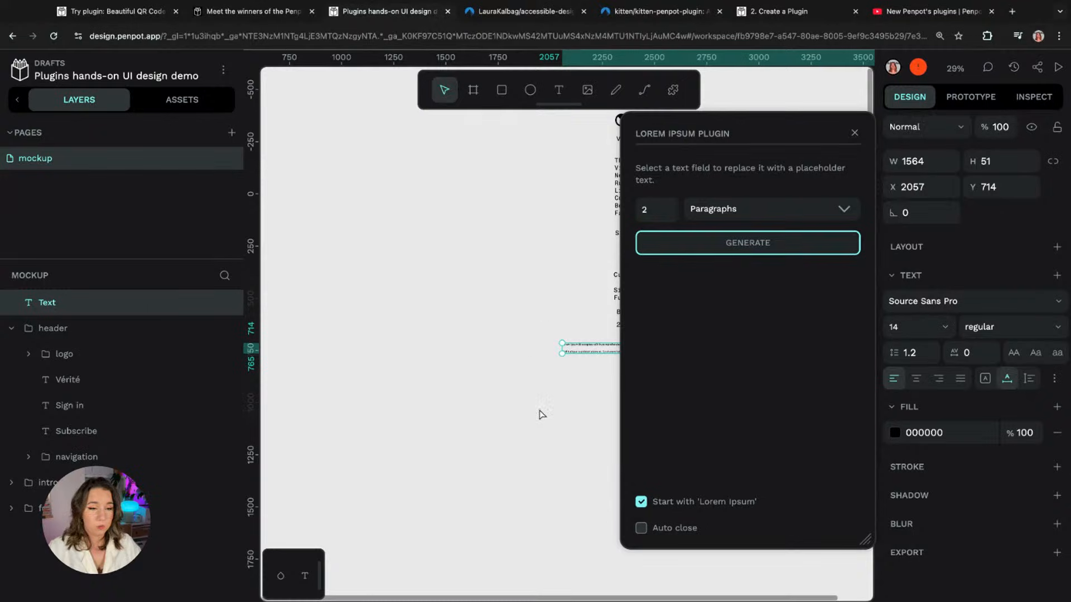
pyautogui.click(855, 132)
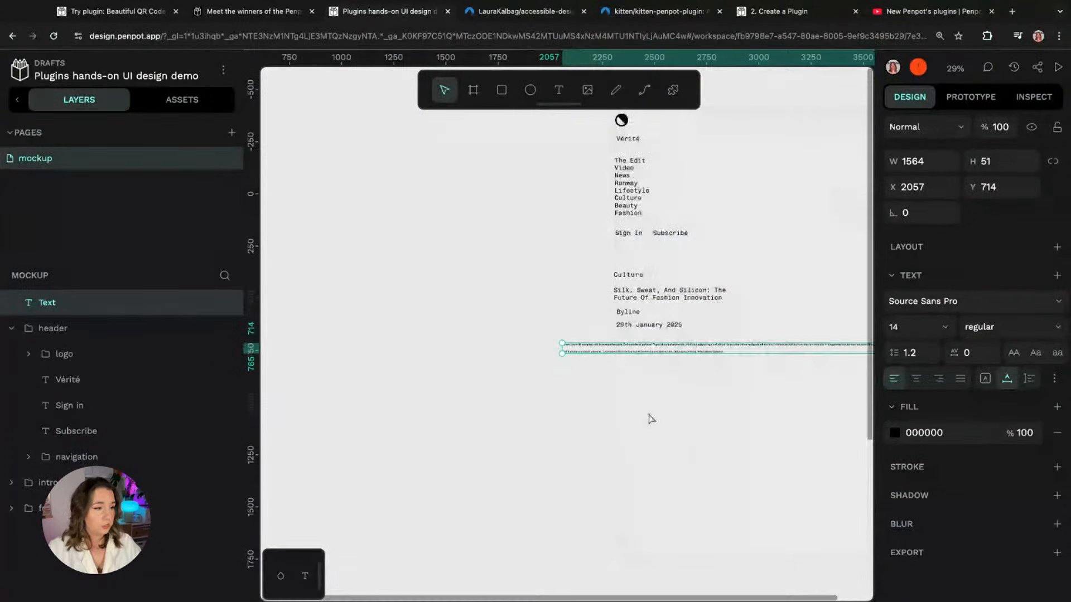
pyautogui.moveTo(626, 349); pyautogui.dragTo(576, 355)
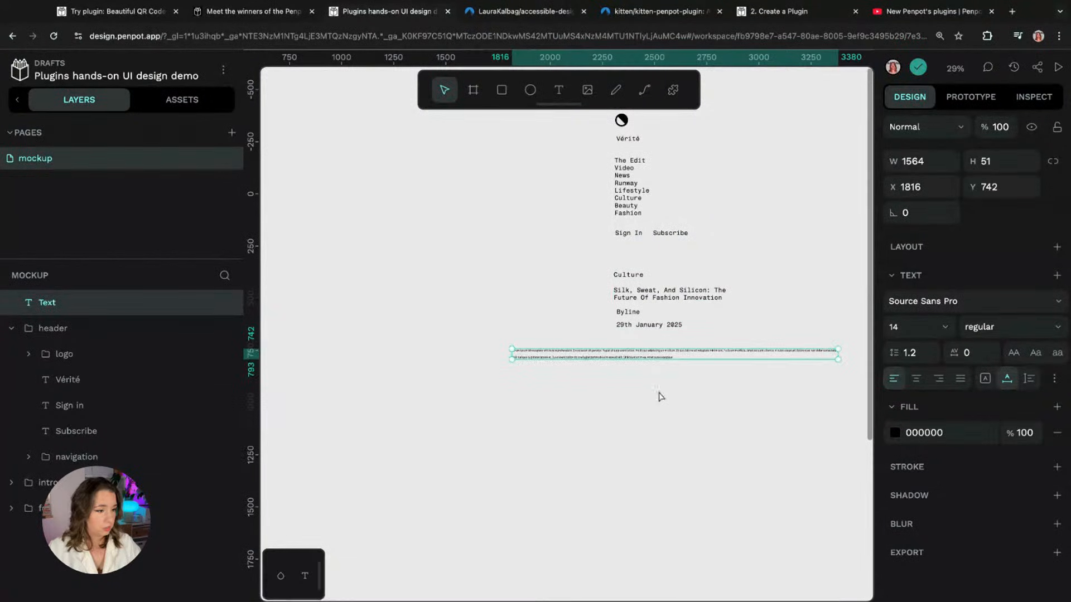
pyautogui.hscroll(2, 727, 421)
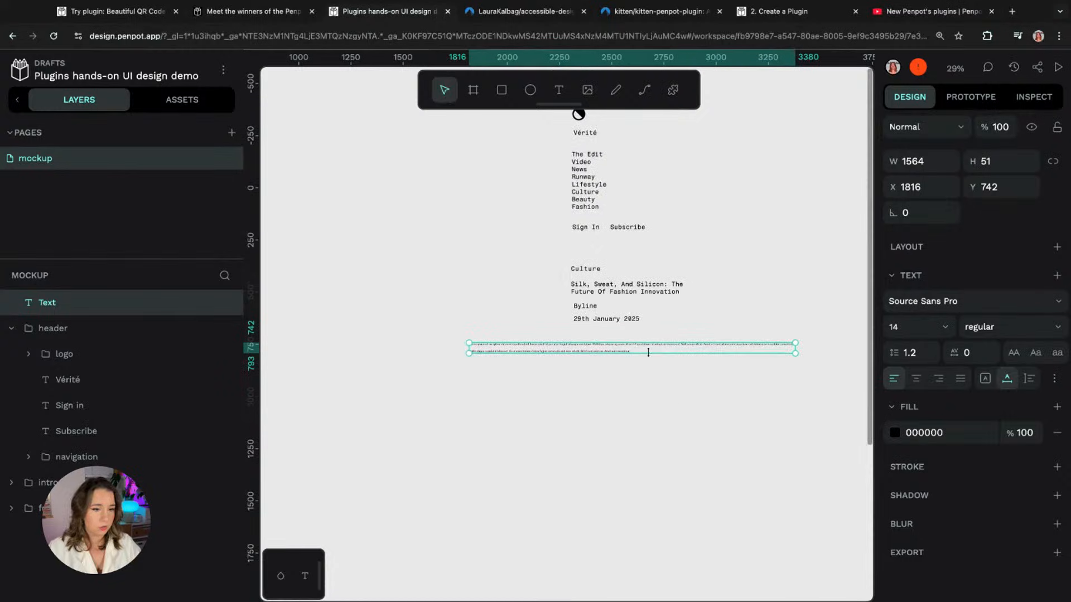
pyautogui.click(690, 255)
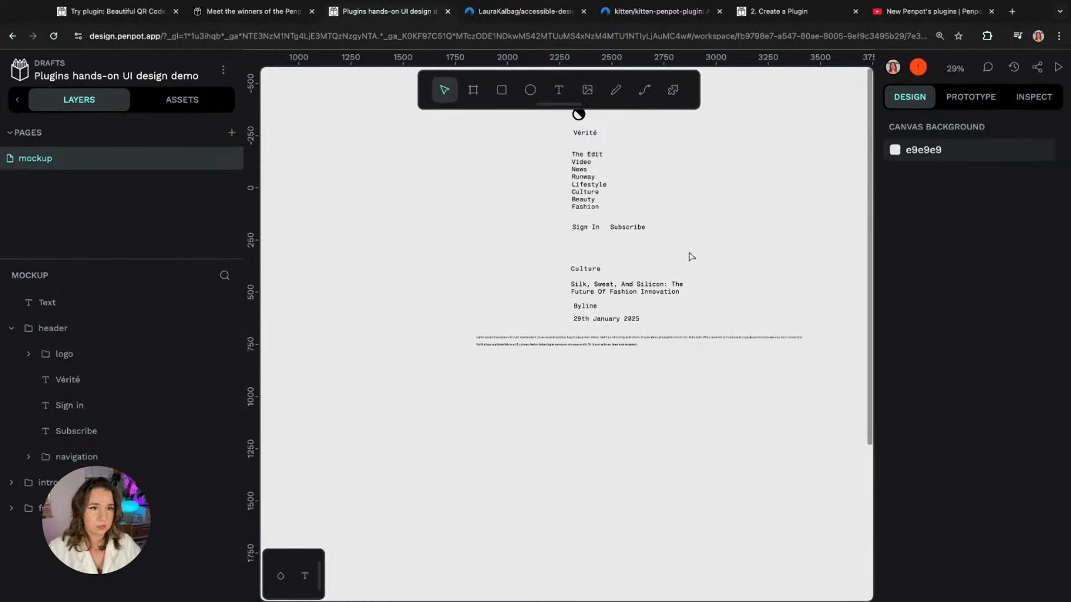
# Step: Reopen the Lorem ipsum plugin, generate a separate 1-paragraph placeholder text and close the plugin
pyautogui.click(673, 90)
pyautogui.click(619, 345)
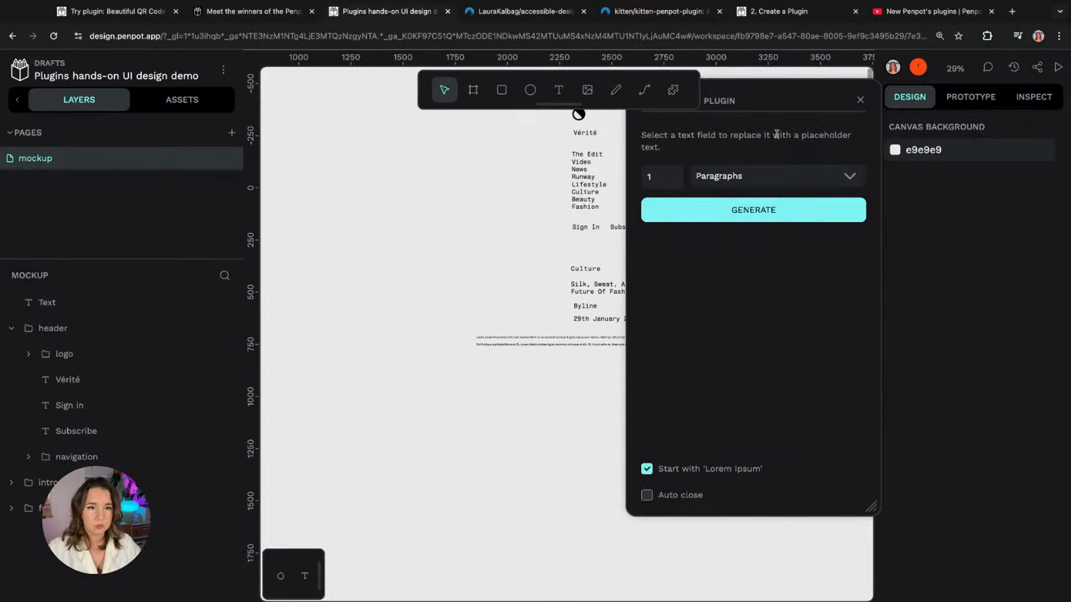
pyautogui.click(739, 215)
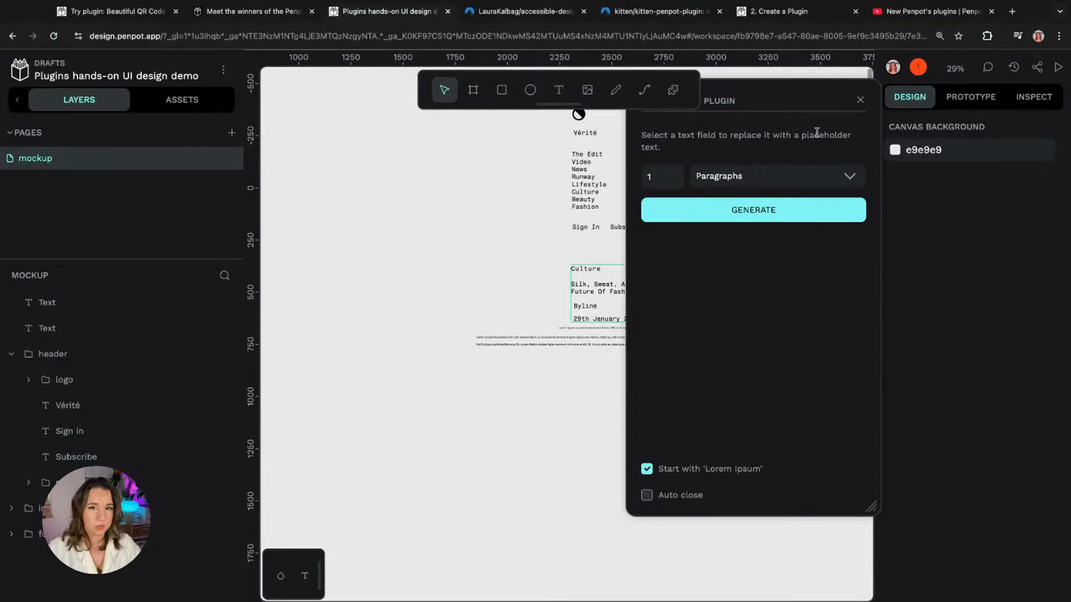
pyautogui.click(861, 98)
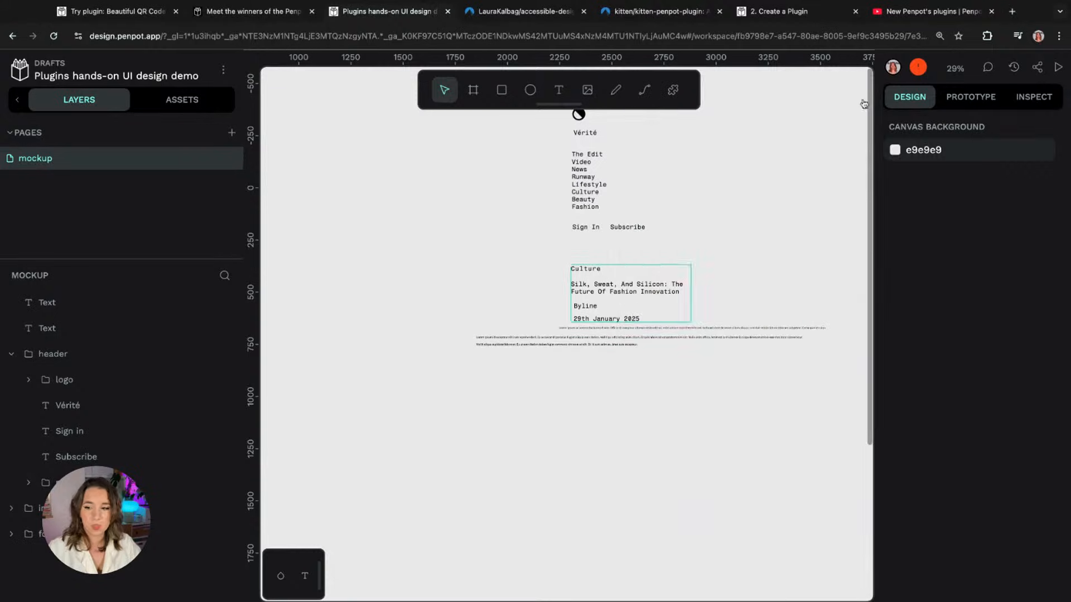
# Step: Move the two-paragraph text lower to separate it from the new paragraph and set both texts' font size to 30
pyautogui.click(596, 349)
pyautogui.keyDown('shift'); pyautogui.click(641, 328); pyautogui.keyUp('shift')
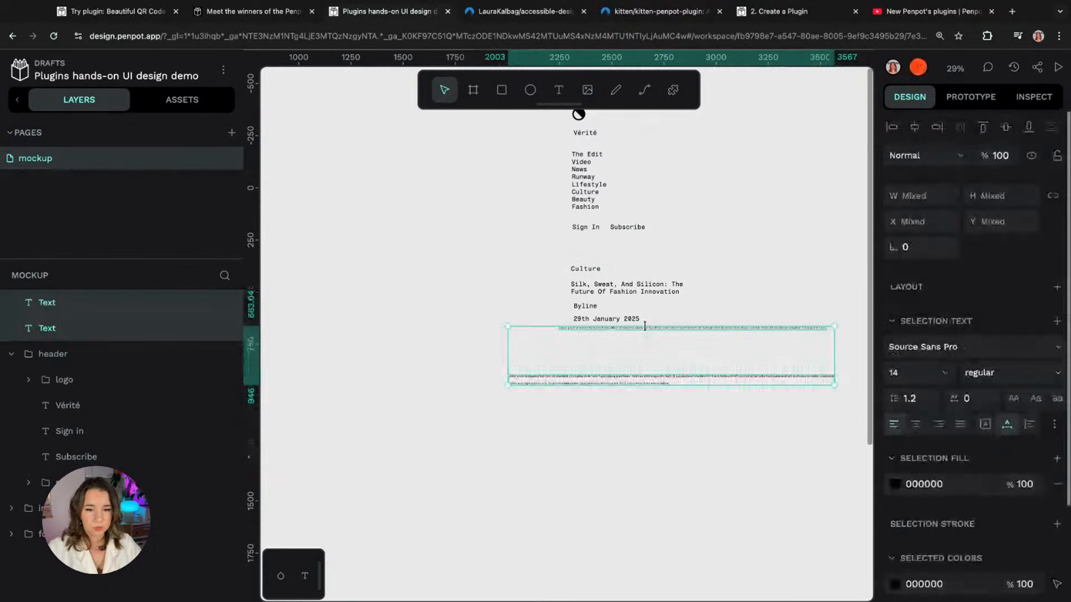
pyautogui.click(920, 376)
pyautogui.write('18')
pyautogui.press('Return')
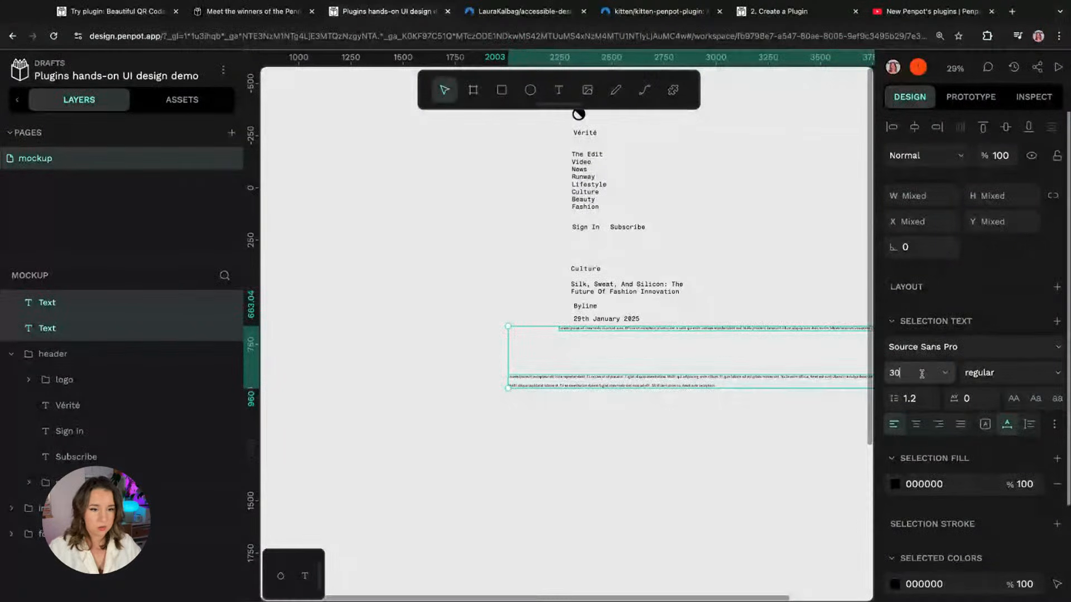
pyautogui.click(755, 475)
# Step: Move the two-paragraph text below the intro, set it to auto height and narrow it to about 1176 wide
pyautogui.click(646, 390)
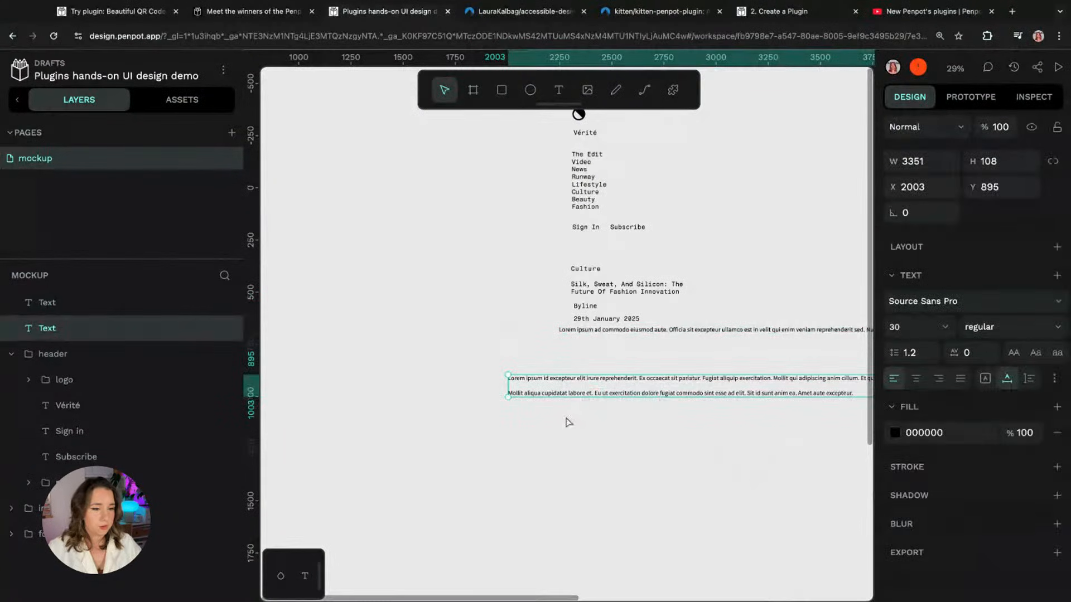
pyautogui.moveTo(508, 386); pyautogui.dragTo(566, 408)
pyautogui.click(1029, 379)
pyautogui.moveTo(566, 407); pyautogui.dragTo(434, 410)
pyautogui.moveTo(331, 406); pyautogui.dragTo(574, 407)
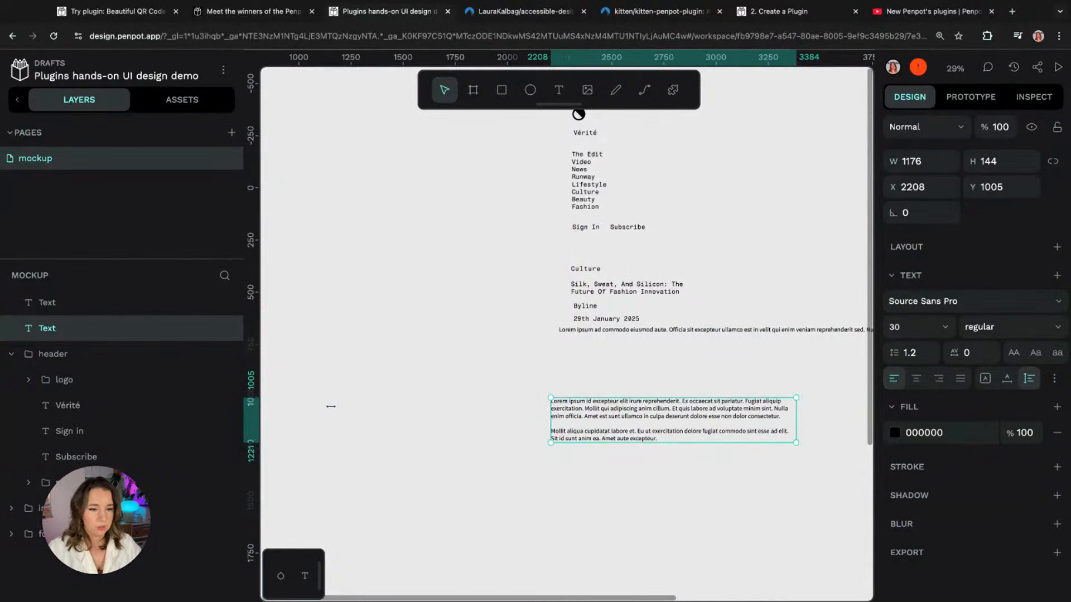
# Step: Narrow the single-paragraph text to about 1046 wide, set it to auto height and place it just above the two-paragraph text
pyautogui.click(656, 330)
pyautogui.moveTo(656, 330); pyautogui.dragTo(322, 376)
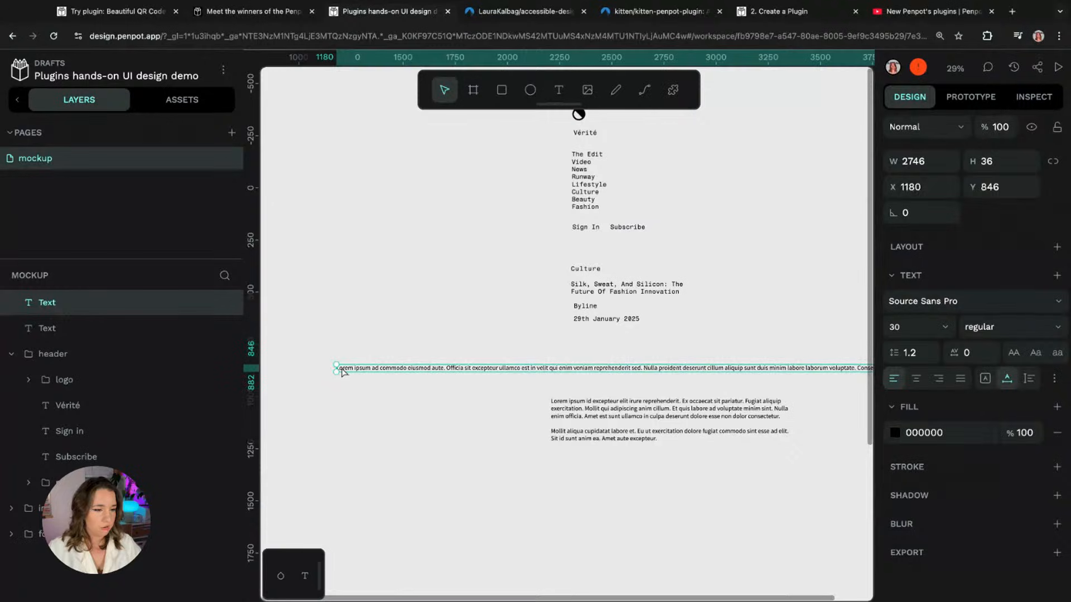
pyautogui.click(1030, 378)
pyautogui.moveTo(336, 370); pyautogui.dragTo(691, 377)
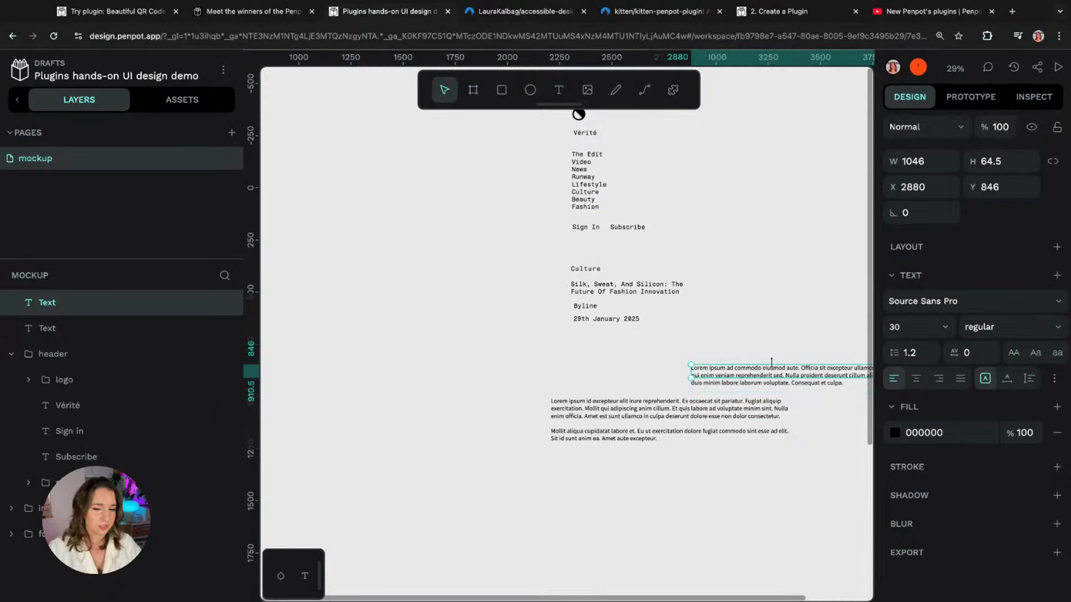
pyautogui.moveTo(772, 376)
pyautogui.mouseDown()
pyautogui.moveTo(625, 361)
pyautogui.moveTo(791, 379)
pyautogui.mouseUp()
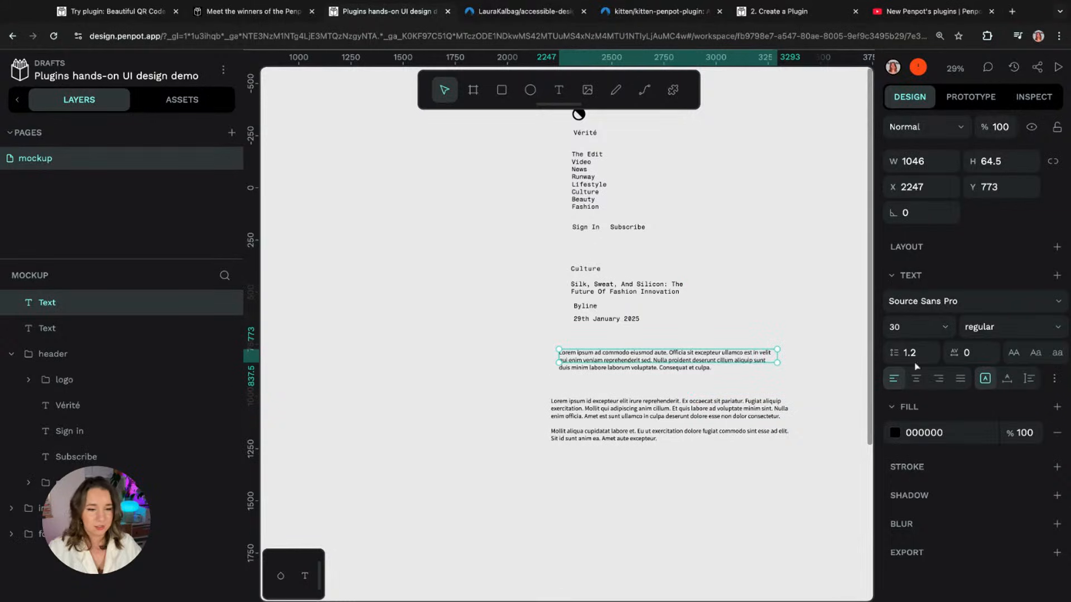
pyautogui.click(1028, 379)
pyautogui.click(505, 361)
pyautogui.moveTo(648, 353); pyautogui.dragTo(632, 367)
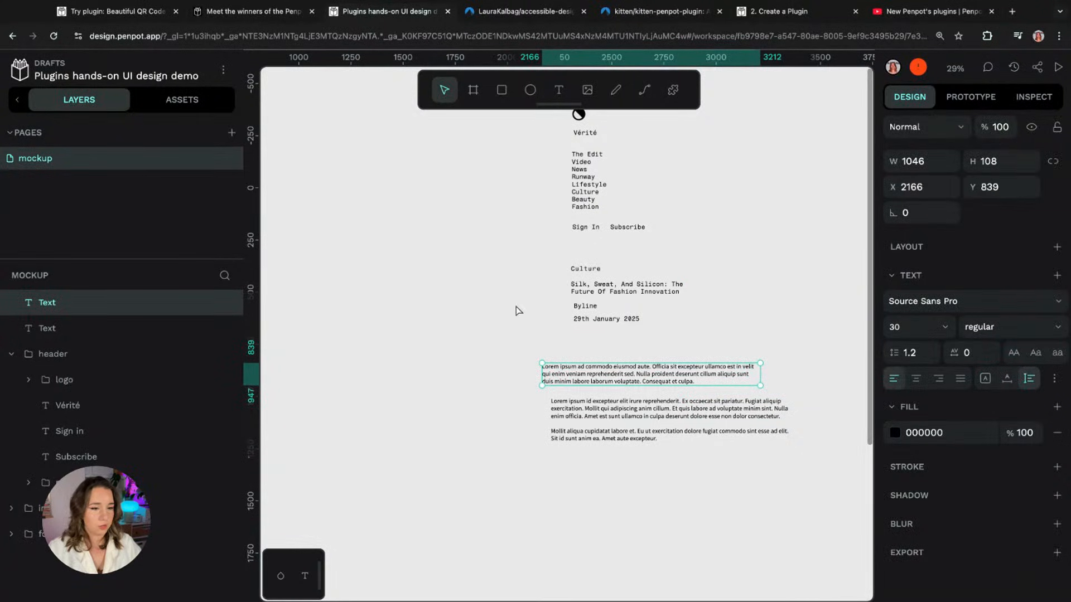
# Step: Select both placeholder text layers and group them
pyautogui.keyDown('shift'); pyautogui.click(78, 328); pyautogui.keyUp('shift')
pyautogui.rightClick(103, 329)
pyautogui.click(126, 350)
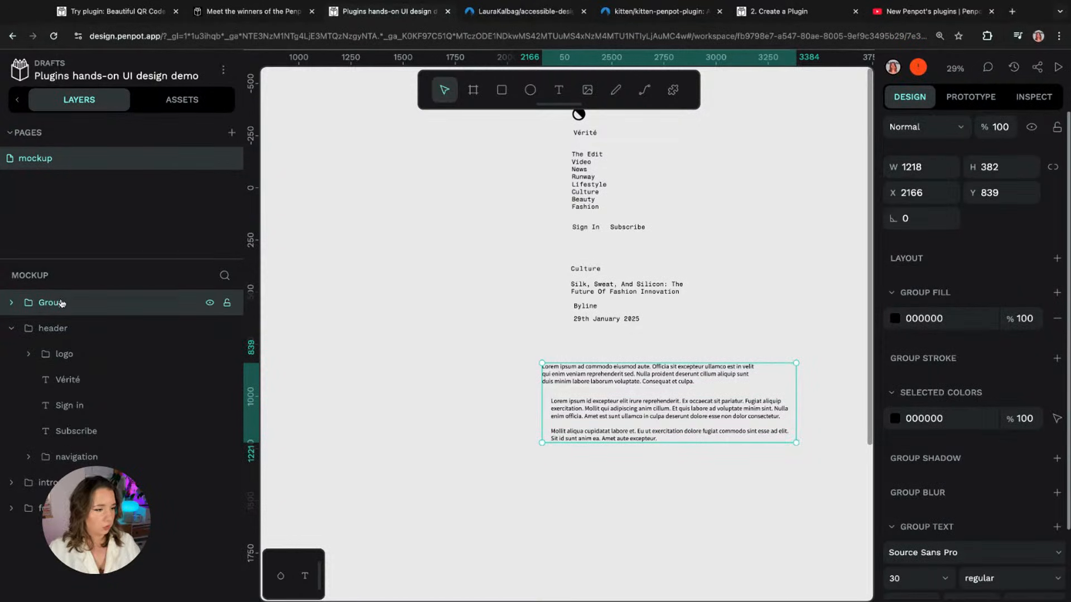
# Step: Rename the new text group as article and place it between the intro and footer groups in the layer order
pyautogui.doubleClick(61, 303)
pyautogui.write('article')
pyautogui.press('Return')
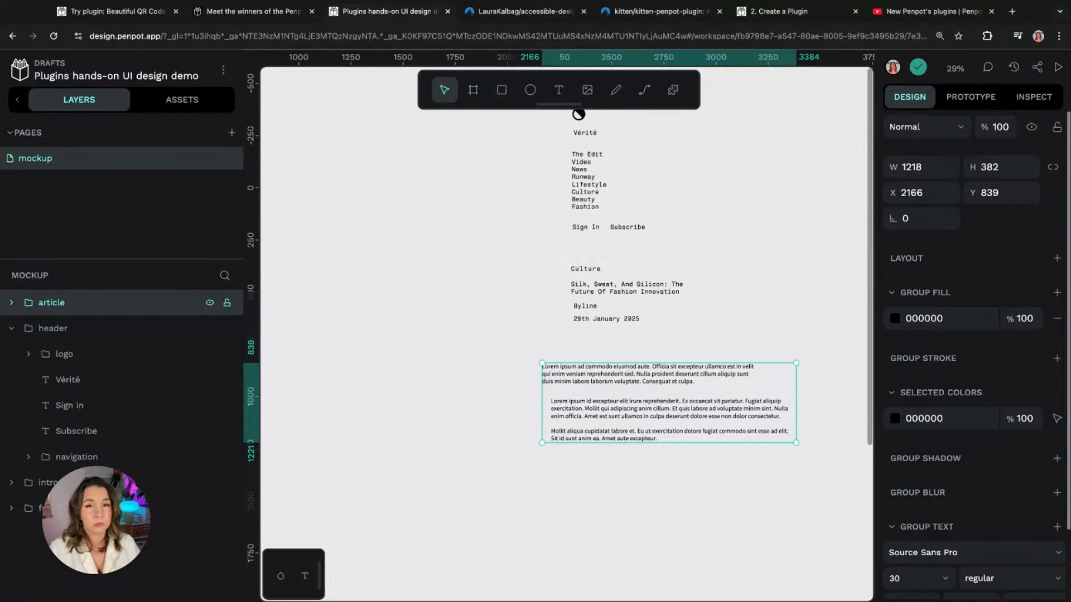
pyautogui.click(11, 328)
pyautogui.moveTo(80, 305); pyautogui.dragTo(111, 365)
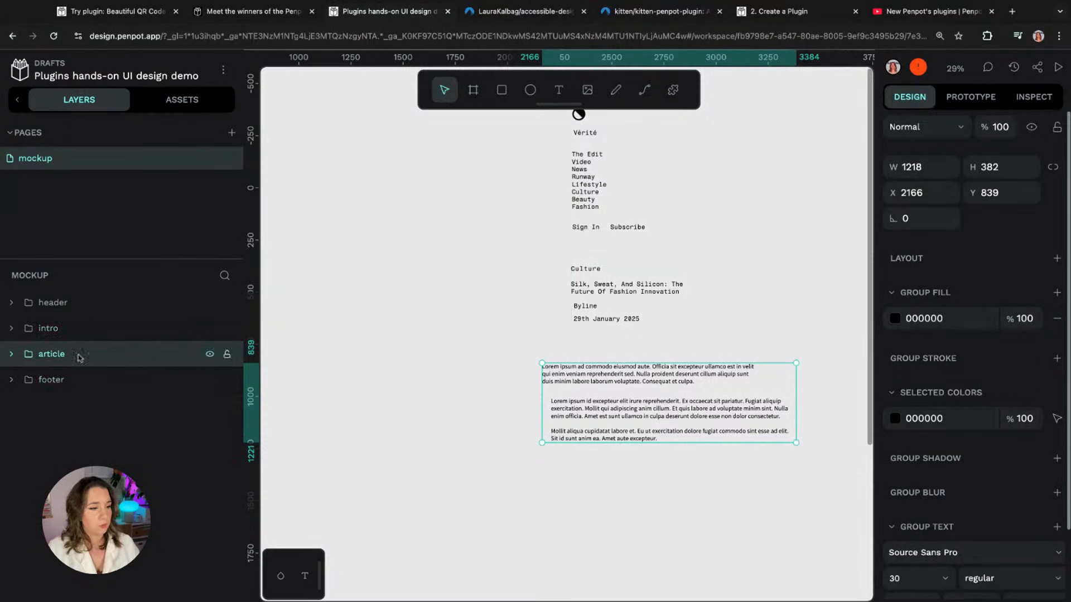
# Step: Select the header, intro, article and footer groups in turn to examine the layer order and the content on the canvas
pyautogui.click(88, 304)
pyautogui.click(88, 329)
pyautogui.click(90, 354)
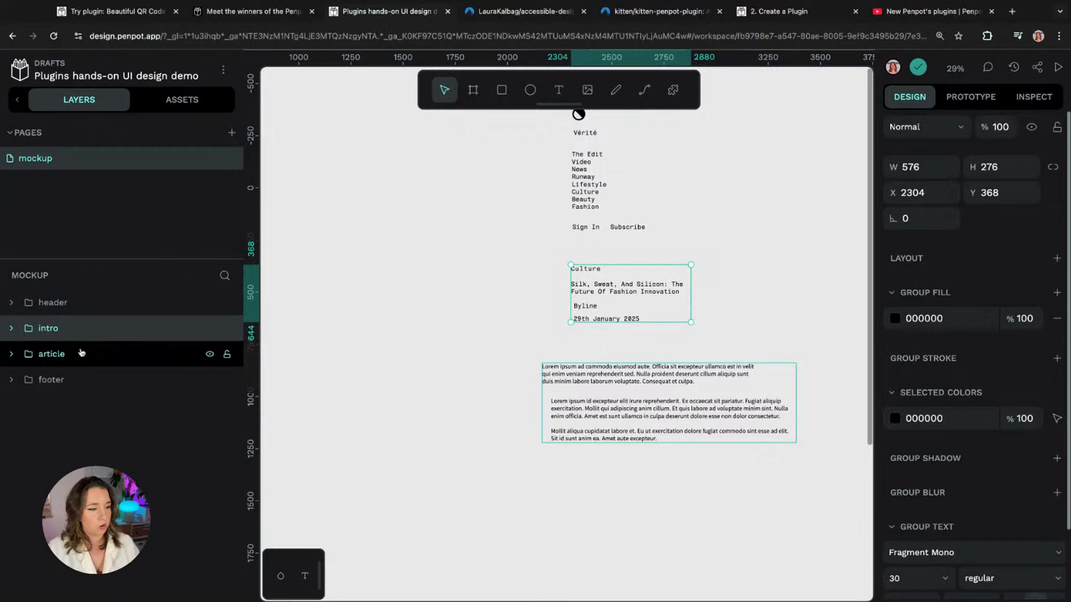
pyautogui.click(93, 386)
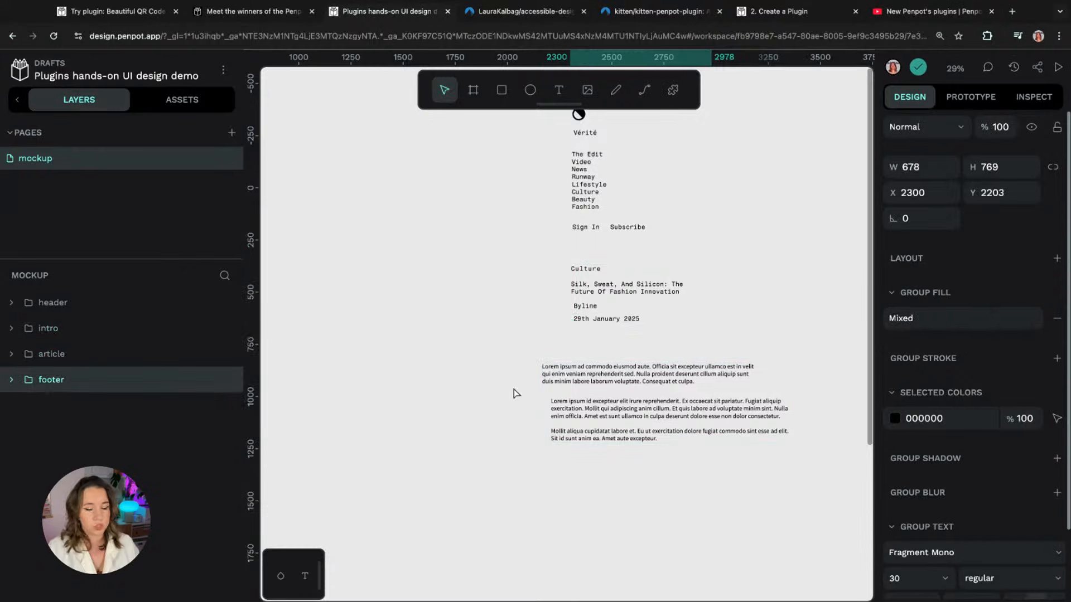
pyautogui.click(476, 291)
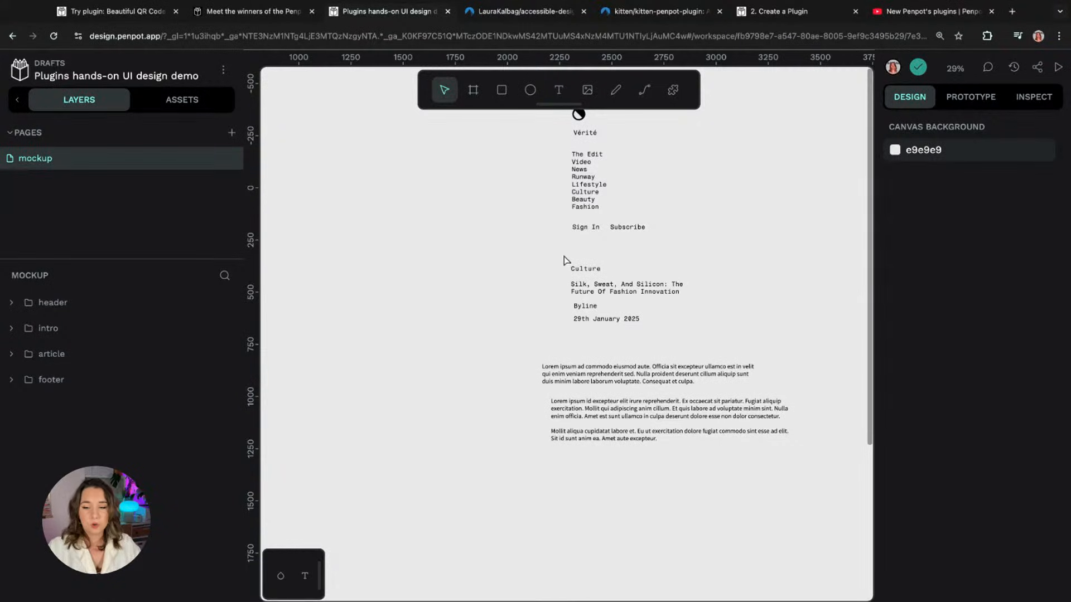
pyautogui.scroll(3, 515, 176)
pyautogui.hscroll(2, 515, 176)
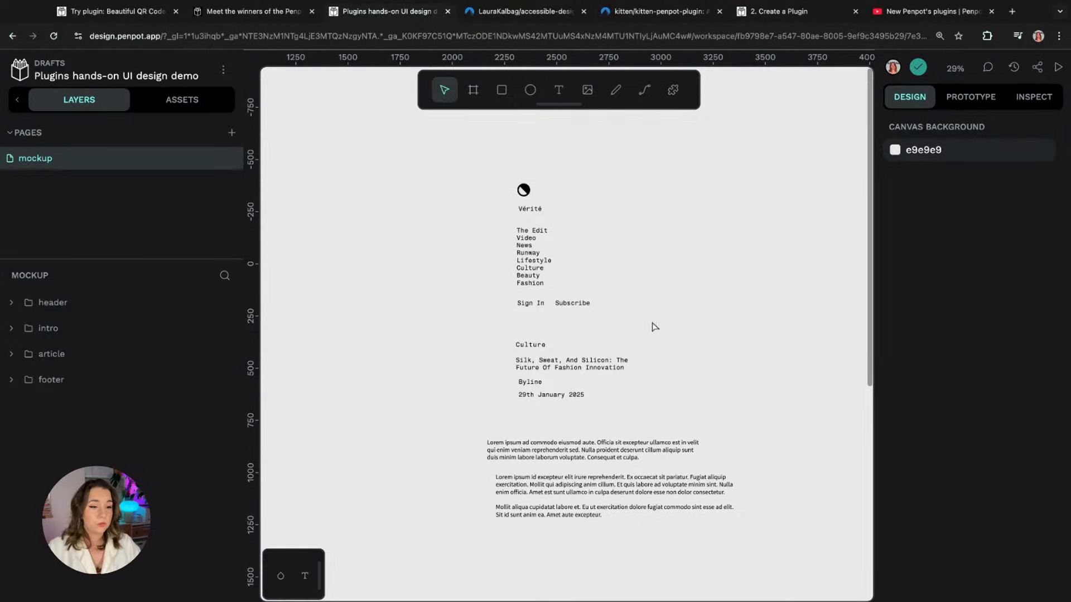
pyautogui.scroll(5, 620, 341)
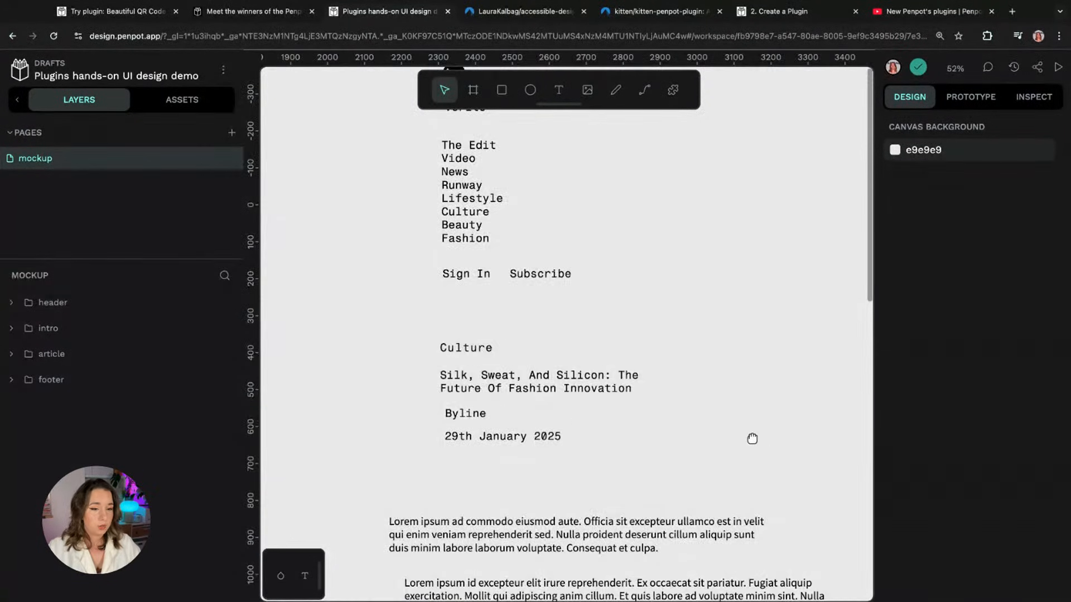
pyautogui.scroll(-3, 751, 437)
pyautogui.hscroll(-2, 751, 438)
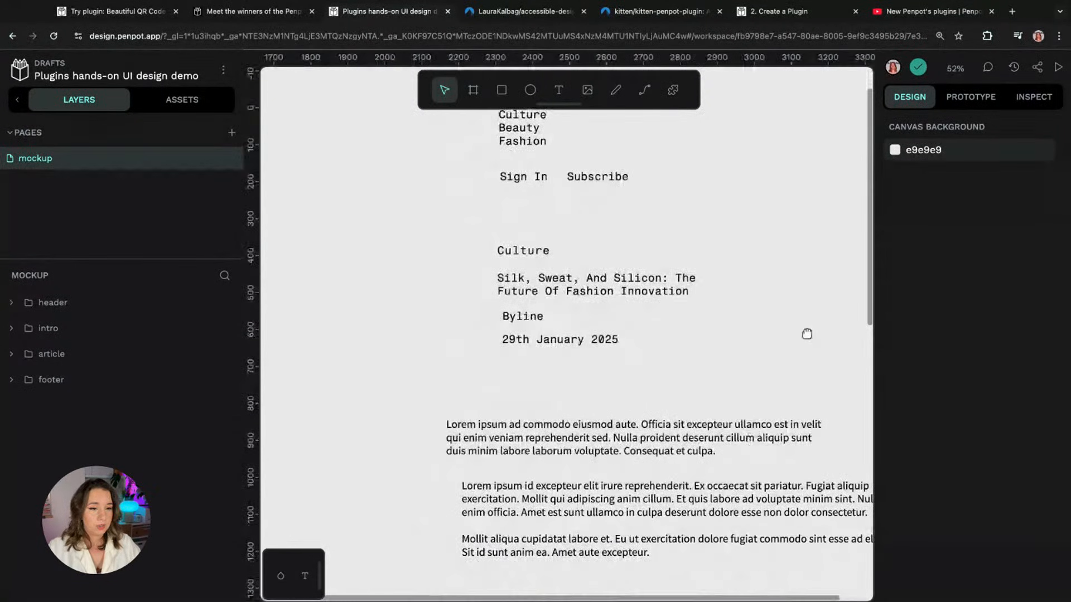
# Step: Select the Byline text in the intro group and open the installed ContentMock plugin for it
pyautogui.click(524, 317)
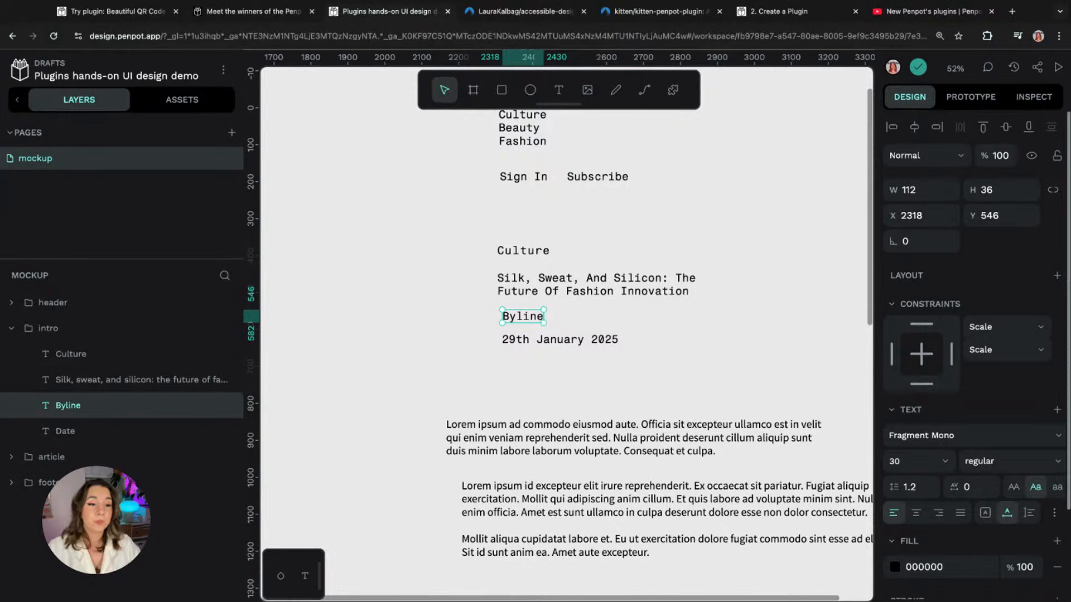
pyautogui.click(674, 90)
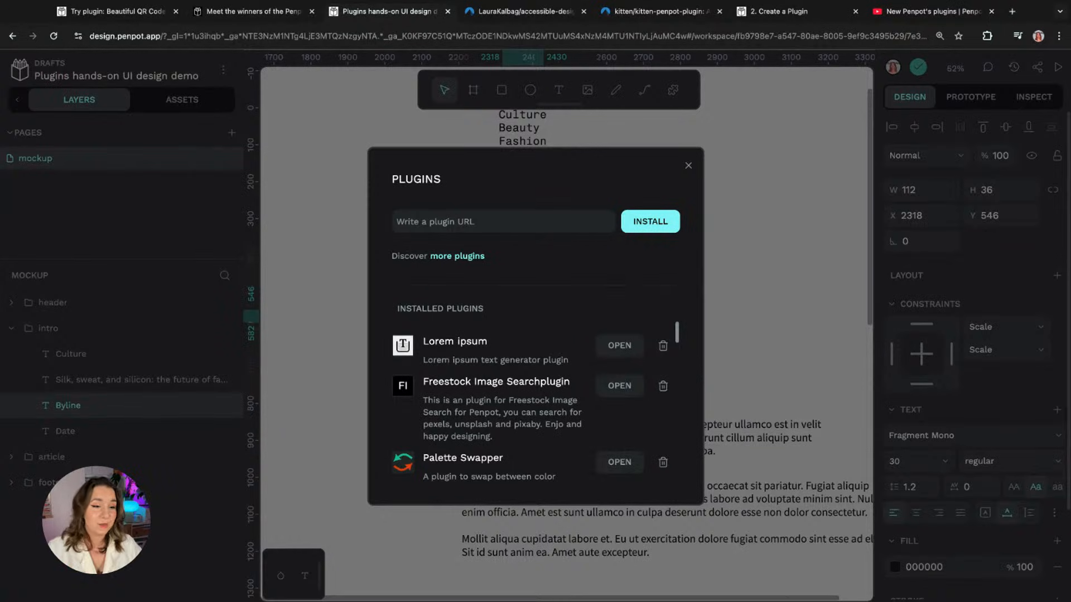
pyautogui.scroll(-5, 677, 333)
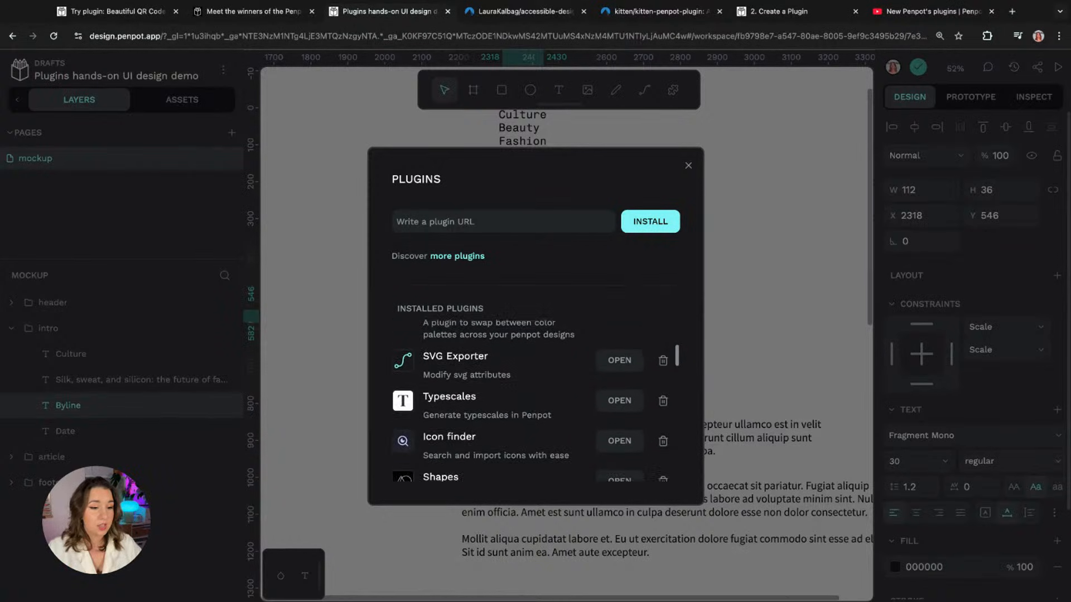
pyautogui.scroll(-3, 530, 402)
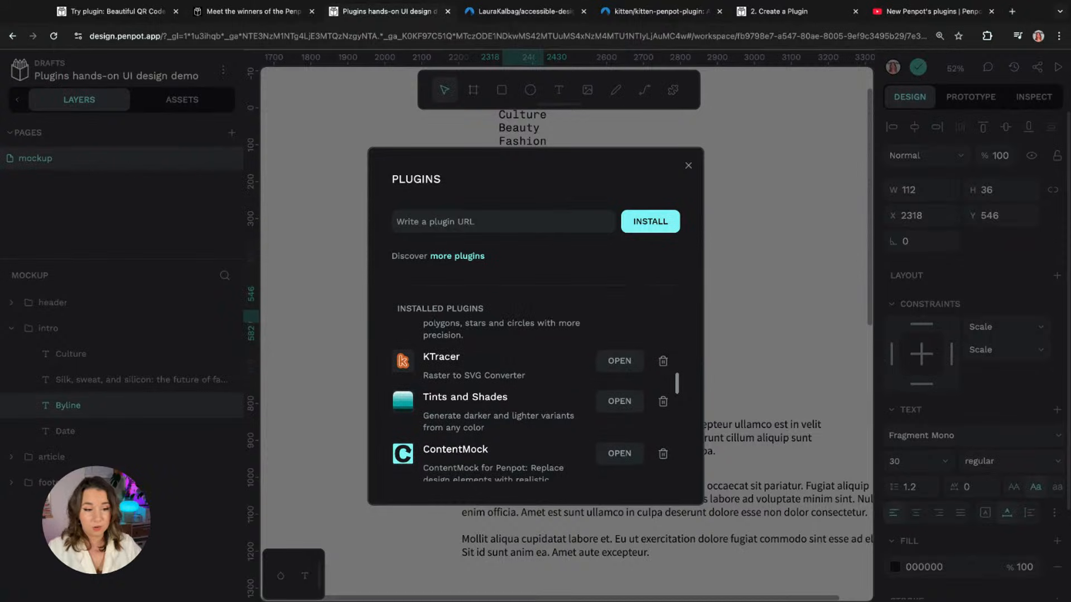
pyautogui.scroll(-3, 635, 379)
pyautogui.click(633, 376)
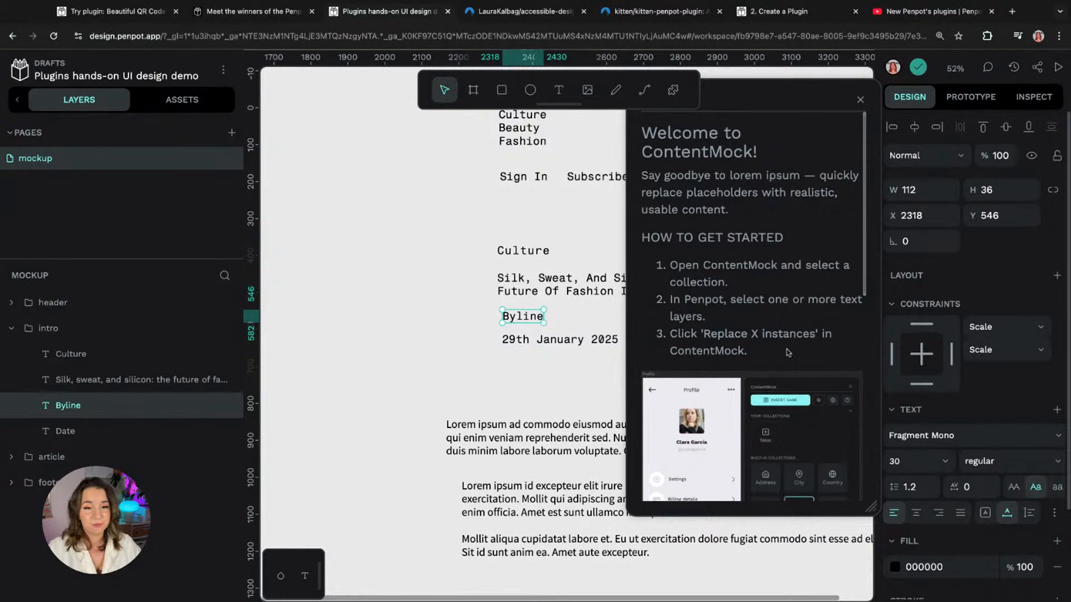
# Step: Dismiss ContentMock's welcome guide, replace the Byline text using the built-in Name collection and close the plugin
pyautogui.scroll(-5, 747, 307)
pyautogui.scroll(-4, 787, 233)
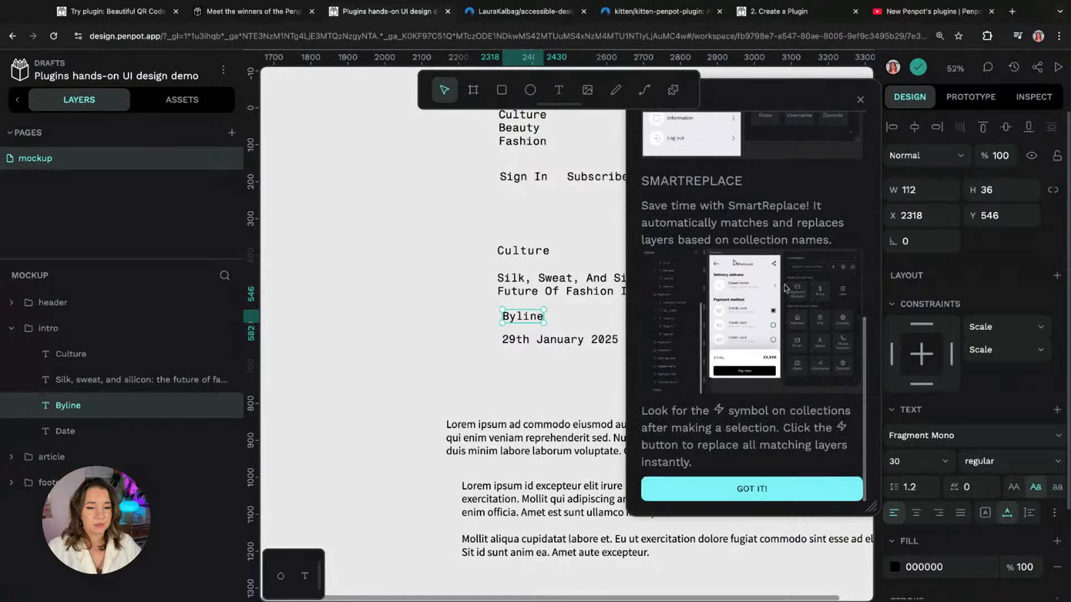
pyautogui.click(750, 488)
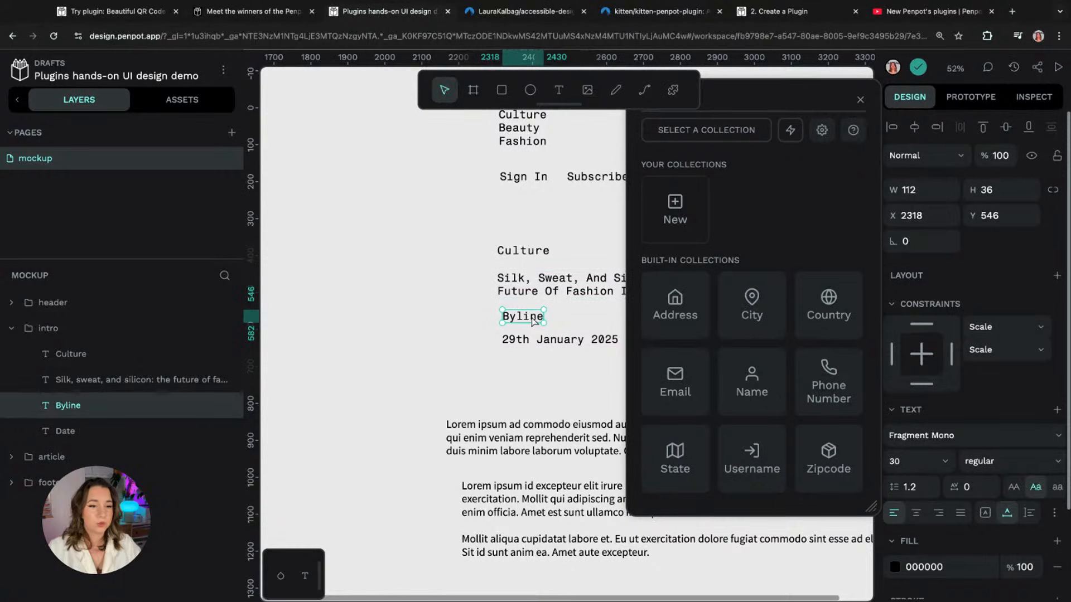
pyautogui.click(746, 404)
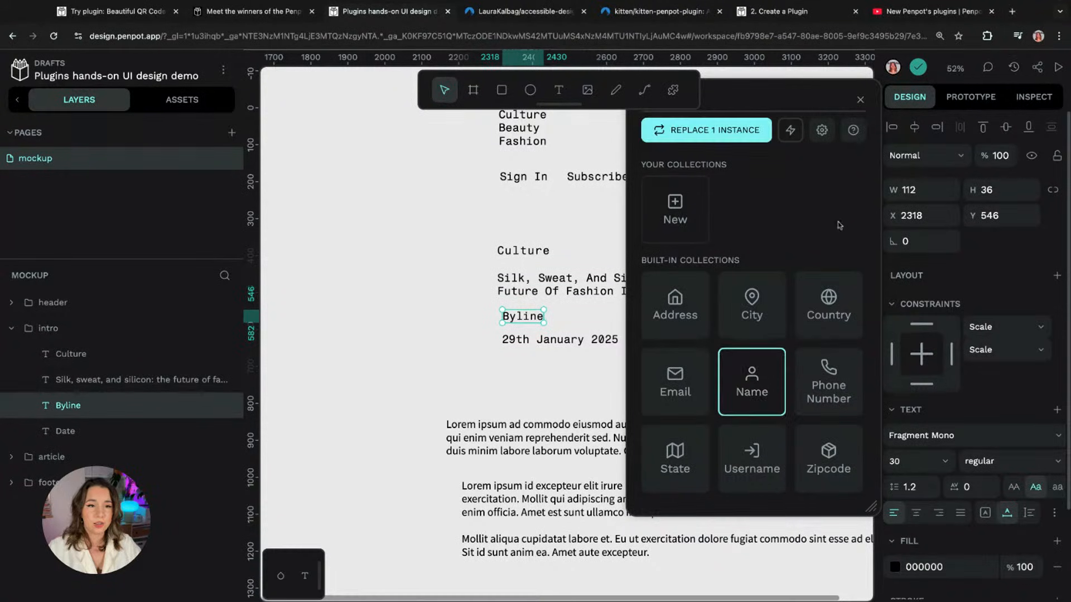
pyautogui.click(724, 133)
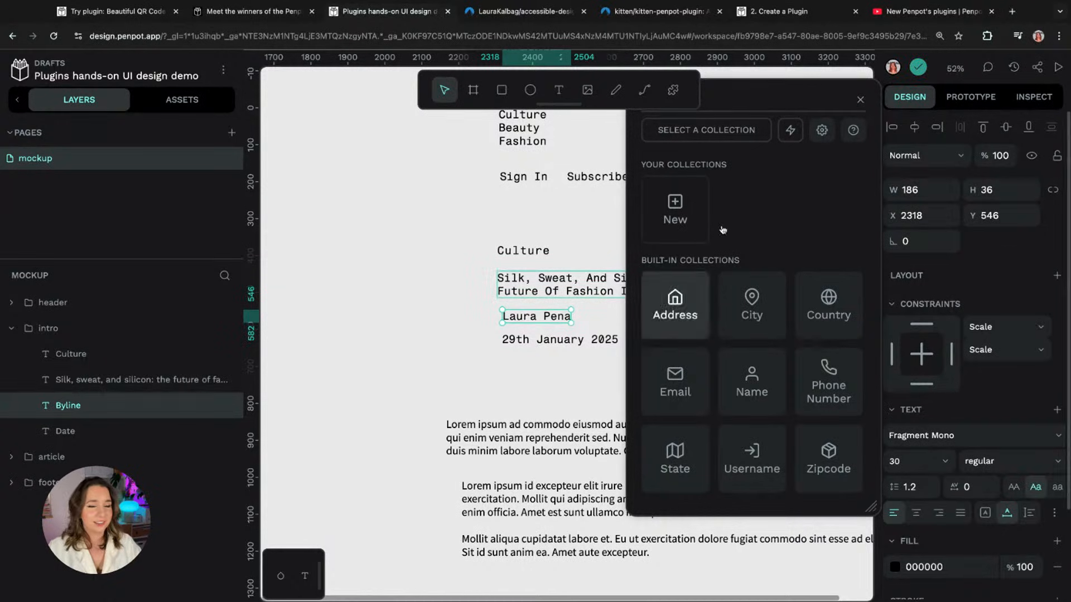
pyautogui.click(861, 100)
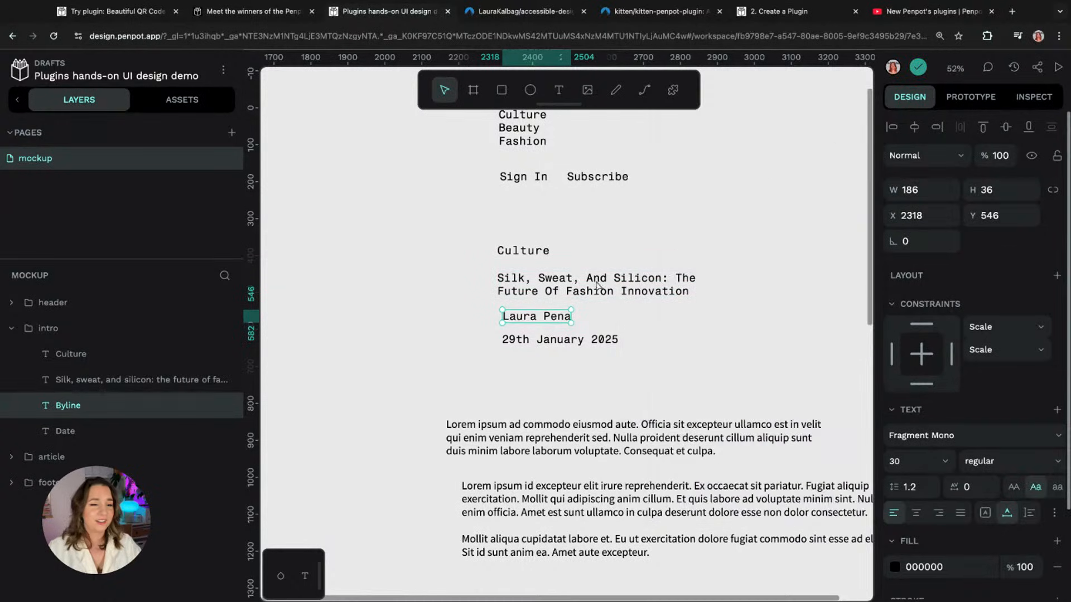
# Step: Insert "By " before the author's name in the byline text
pyautogui.doubleClick(533, 318)
pyautogui.press('Home')
pyautogui.write('By')
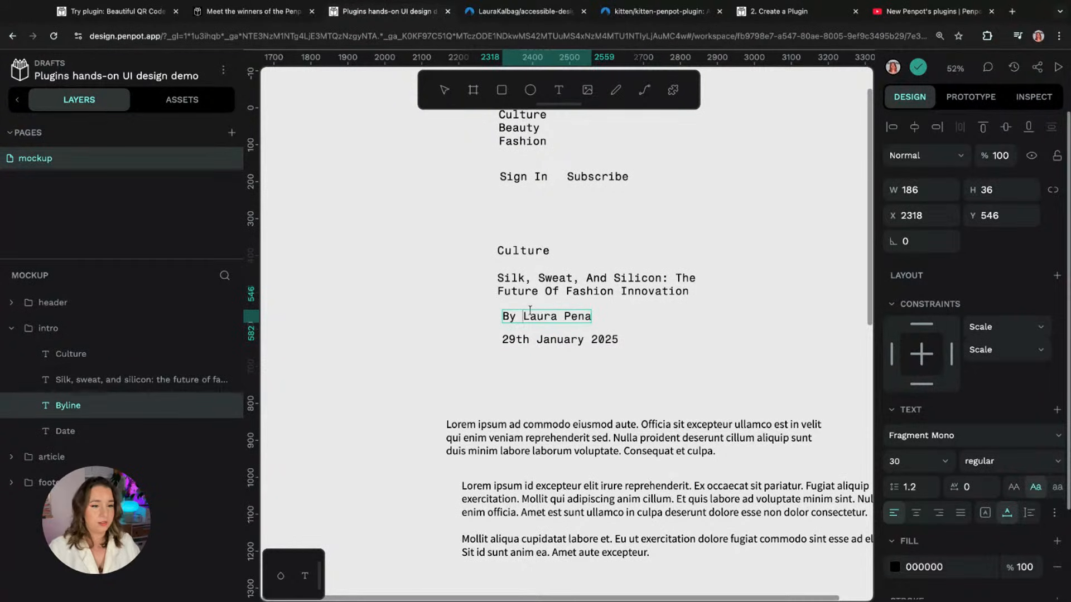
pyautogui.press('Escape')
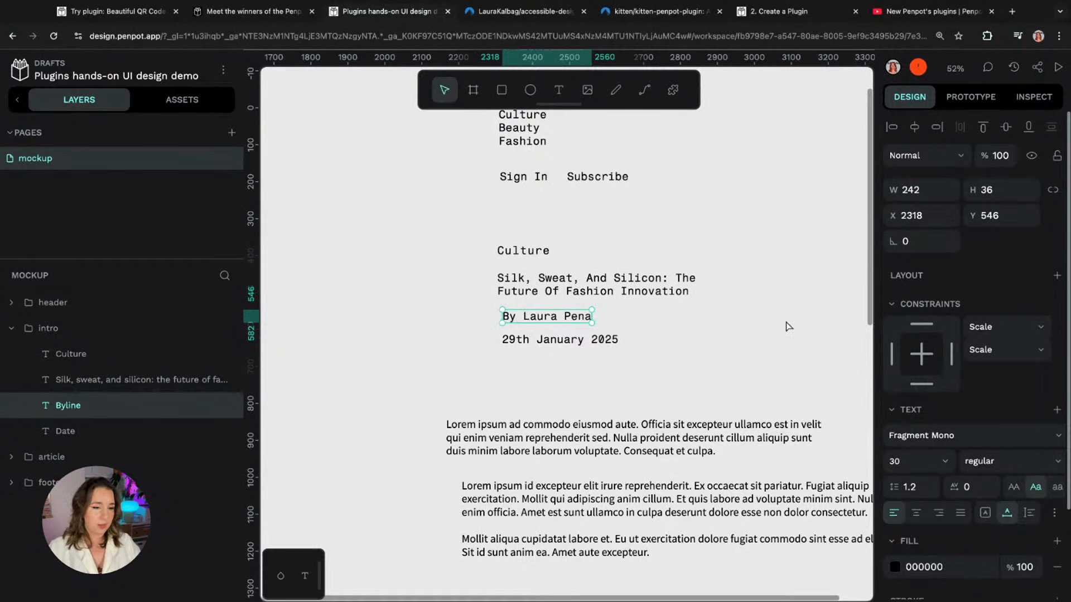
pyautogui.click(799, 324)
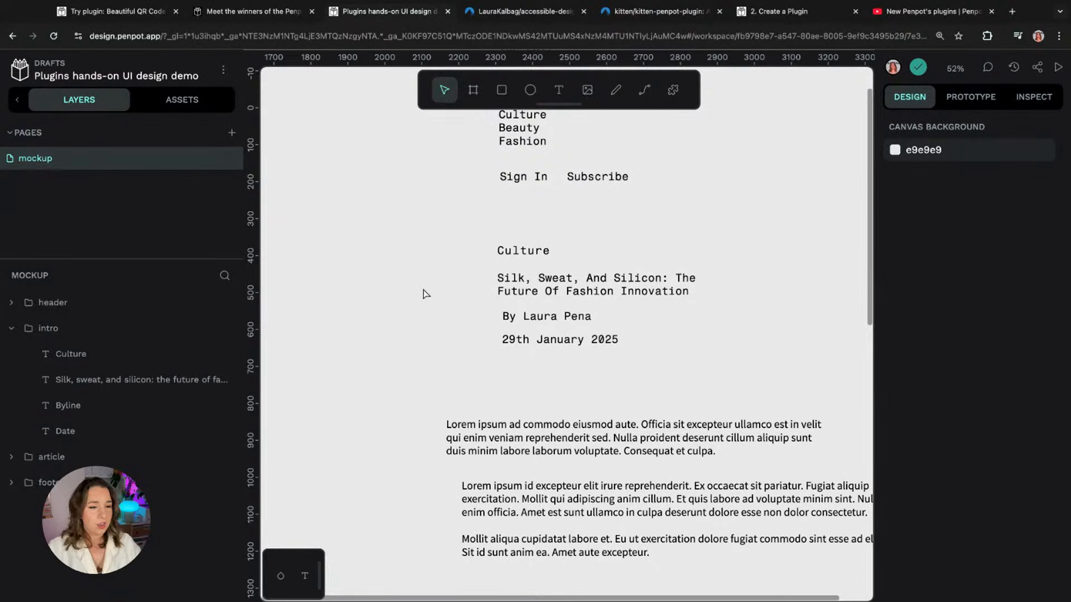
# Step: Draw a board about 1484 by 1302 on the empty canvas beside the article content
pyautogui.scroll(2, 422, 294)
pyautogui.scroll(-3, 382, 261)
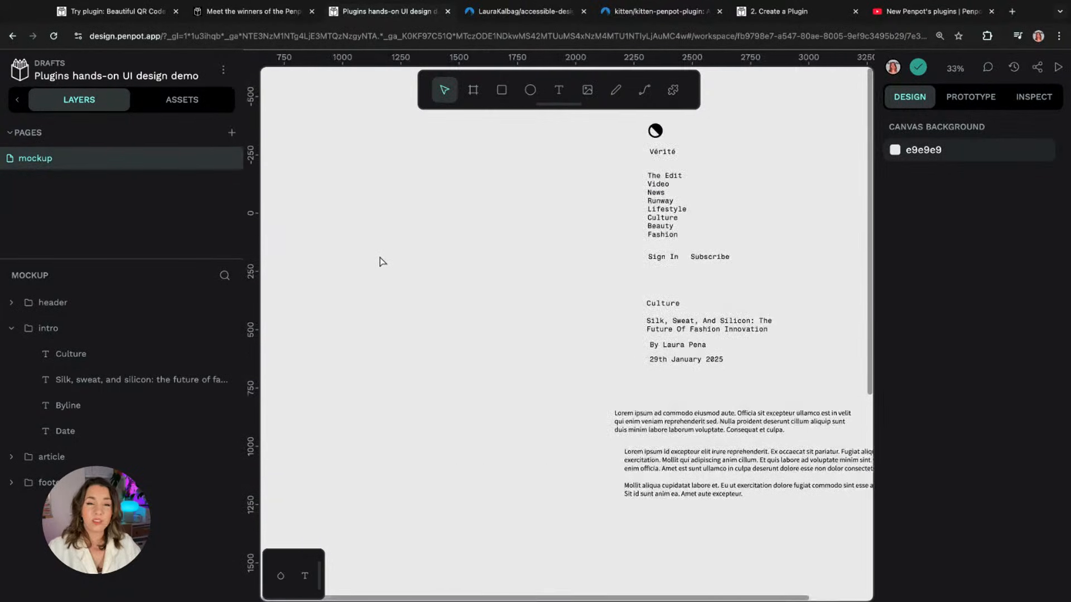
pyautogui.hscroll(-2, 382, 262)
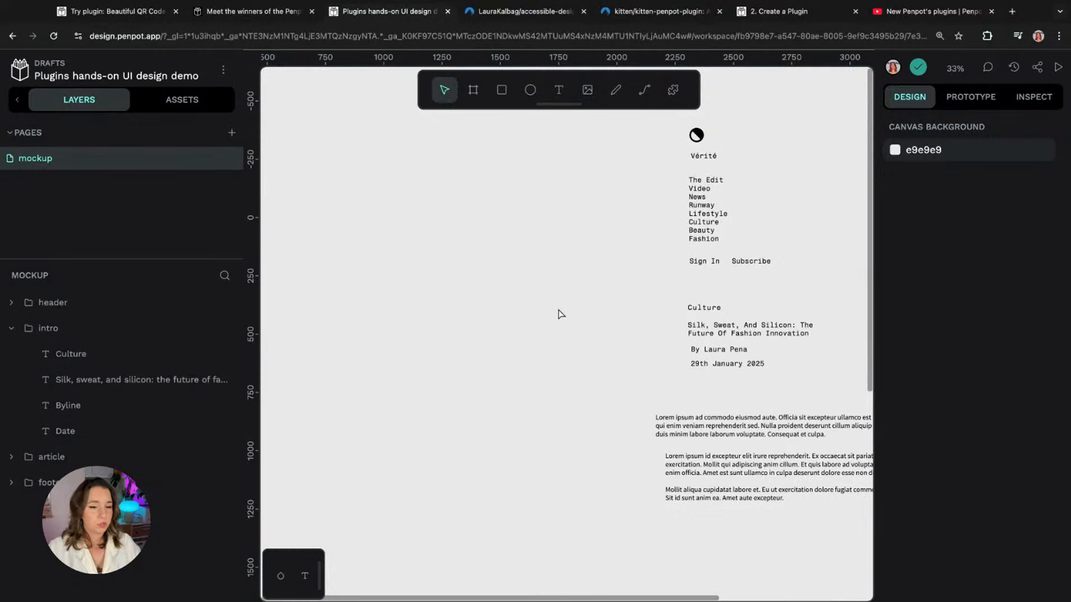
pyautogui.scroll(-3, 560, 314)
pyautogui.hscroll(-2, 519, 311)
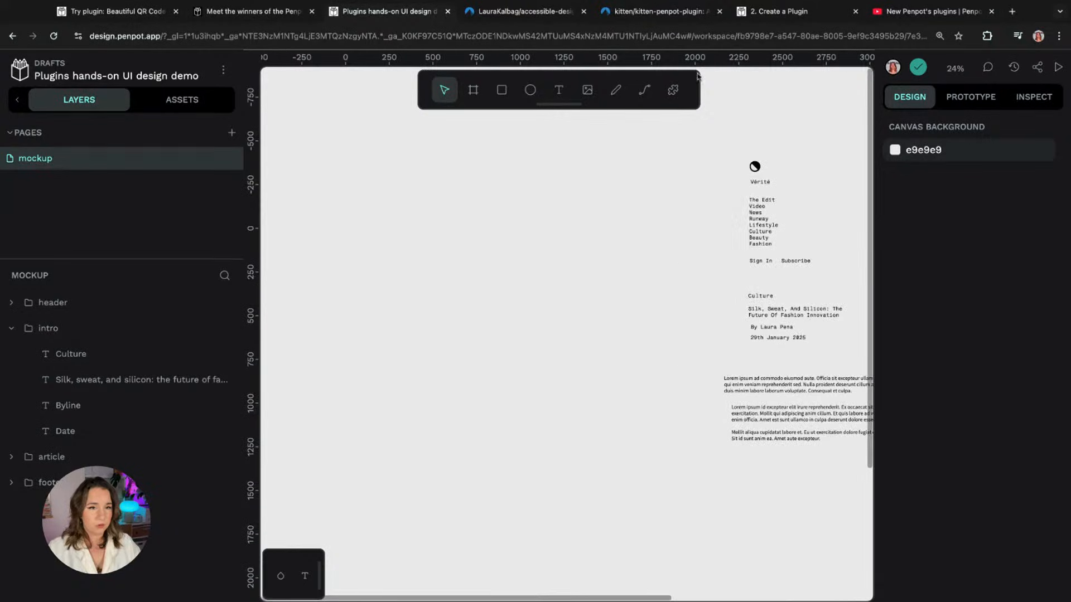
pyautogui.click(473, 90)
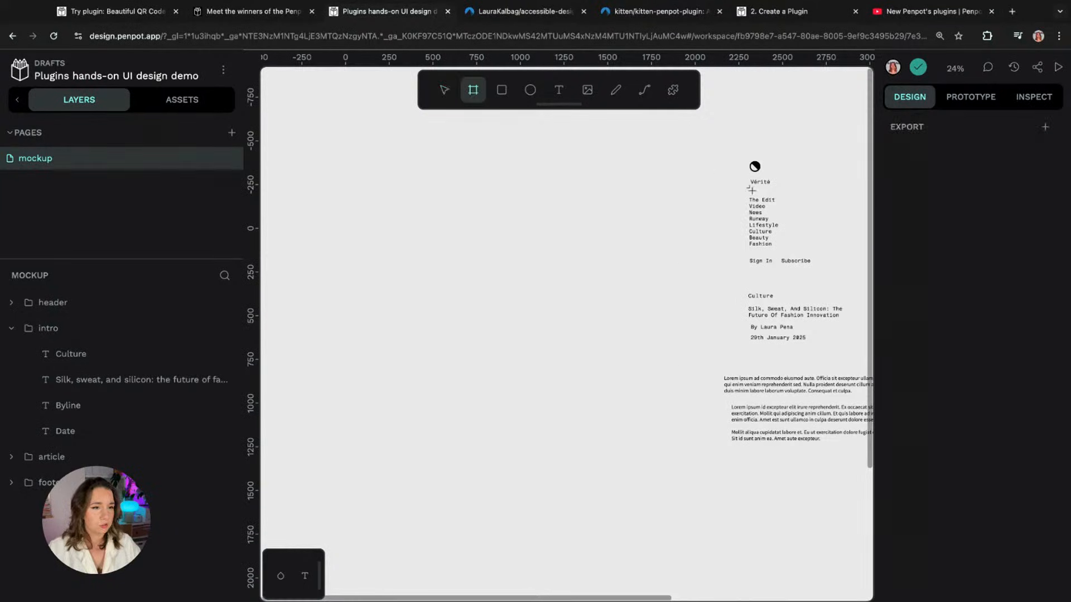
pyautogui.moveTo(352, 140); pyautogui.dragTo(612, 367)
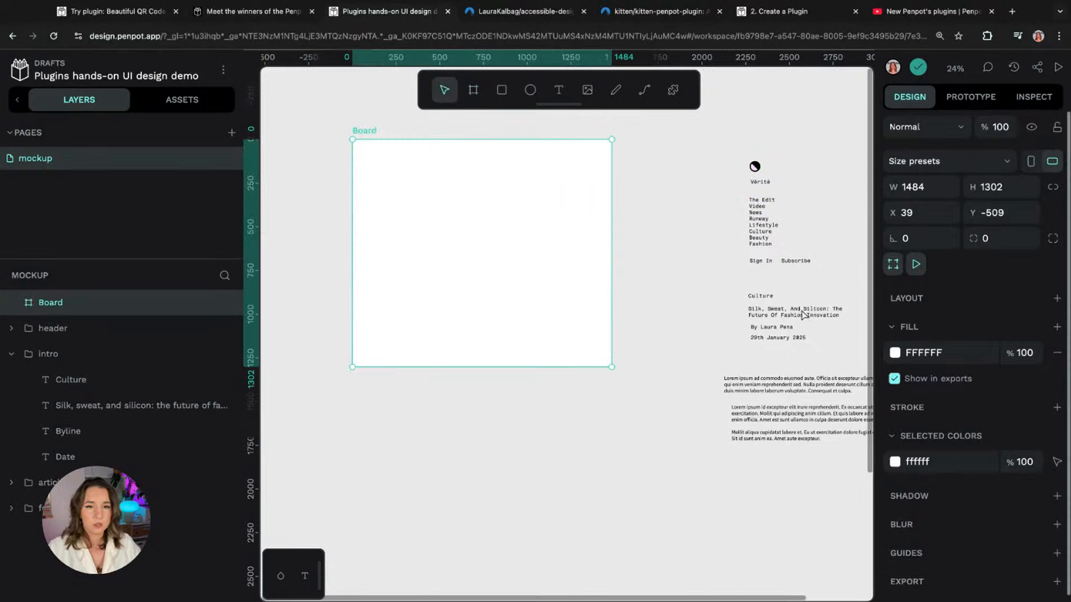
# Step: Apply the Web 1920 size preset (1920 x 1080) to the new board
pyautogui.click(956, 162)
pyautogui.scroll(-5, 986, 260)
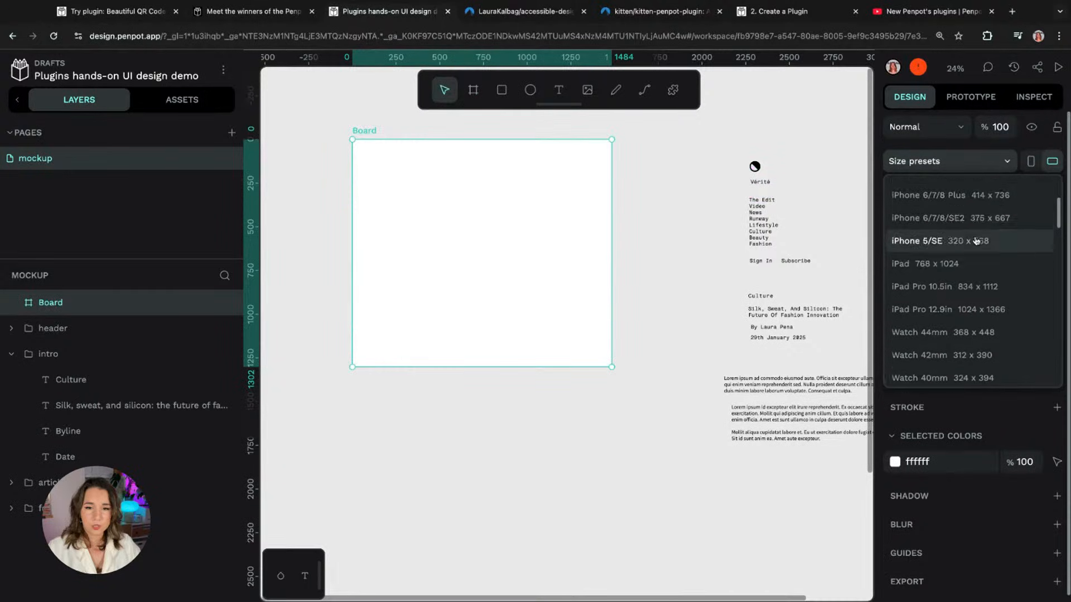
pyautogui.scroll(-5, 964, 260)
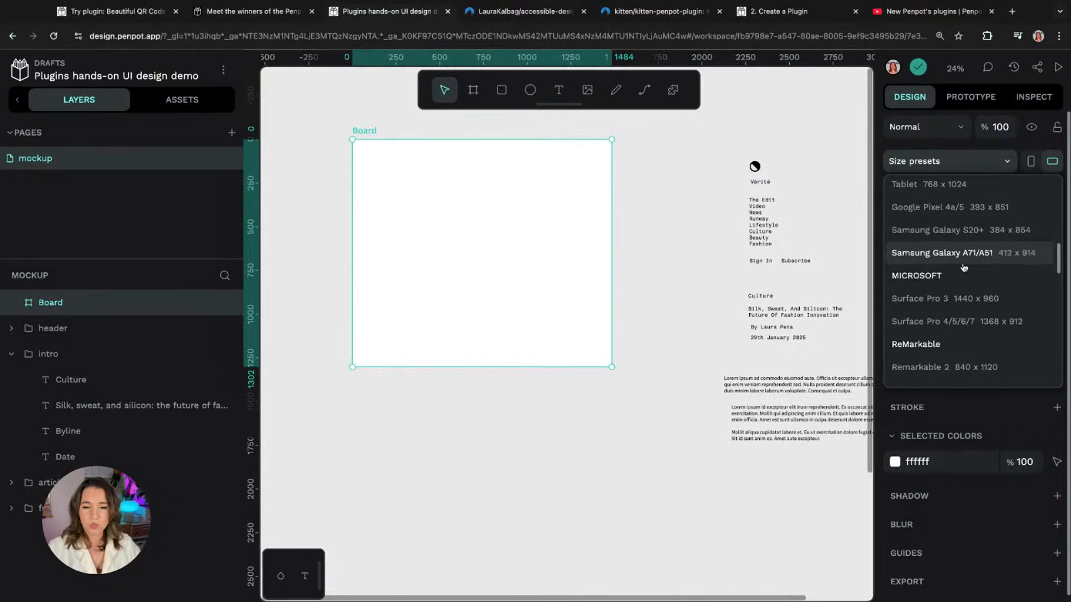
pyautogui.scroll(-2, 986, 268)
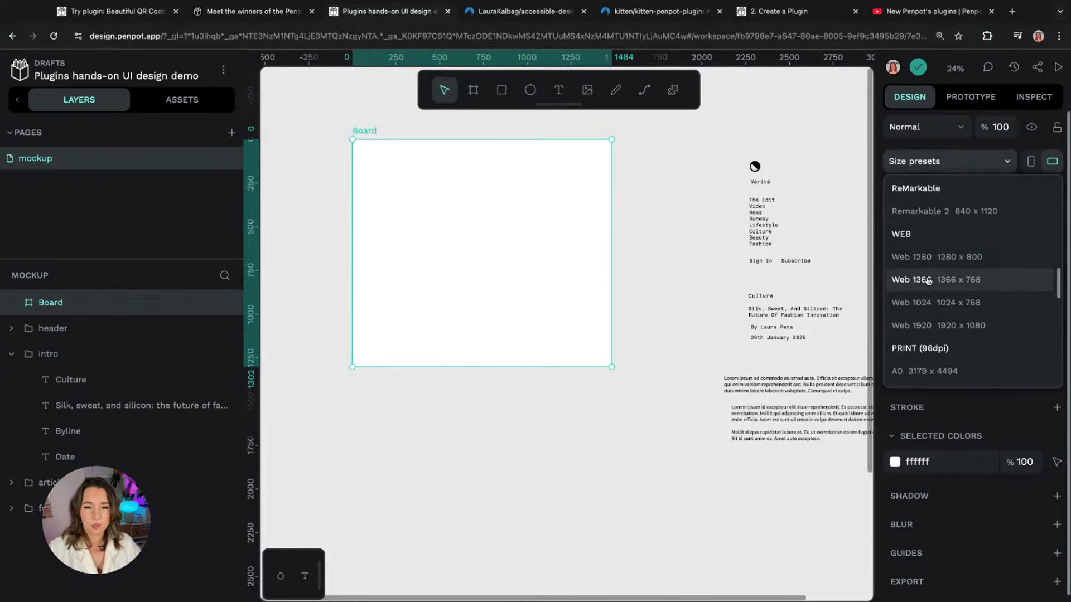
pyautogui.click(962, 330)
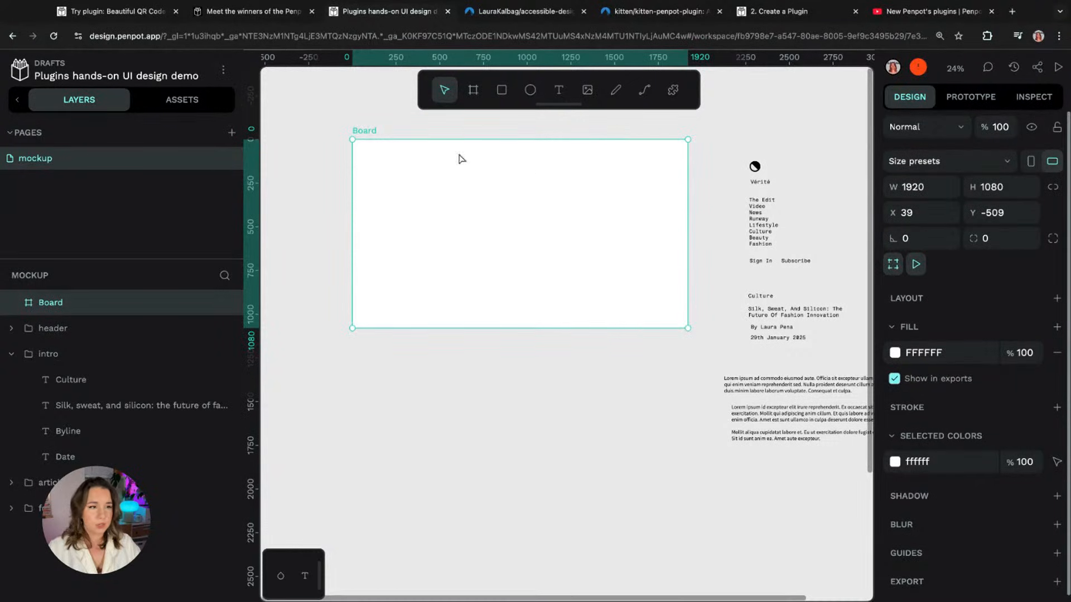
# Step: Rename the new board as mockup
pyautogui.doubleClick(39, 307)
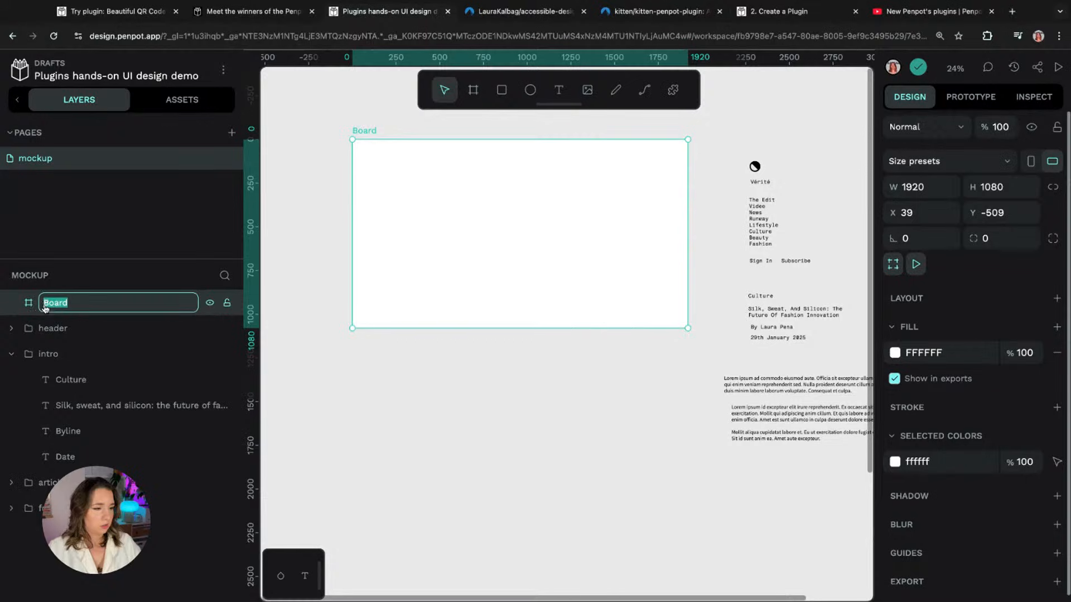
pyautogui.write('mock')
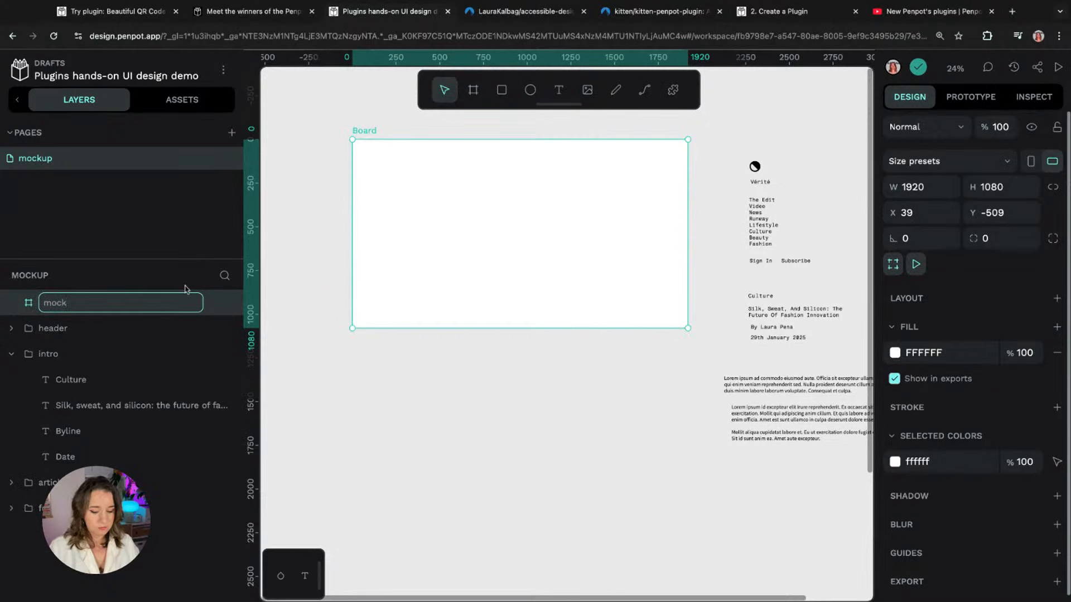
pyautogui.write('up')
pyautogui.press('Return')
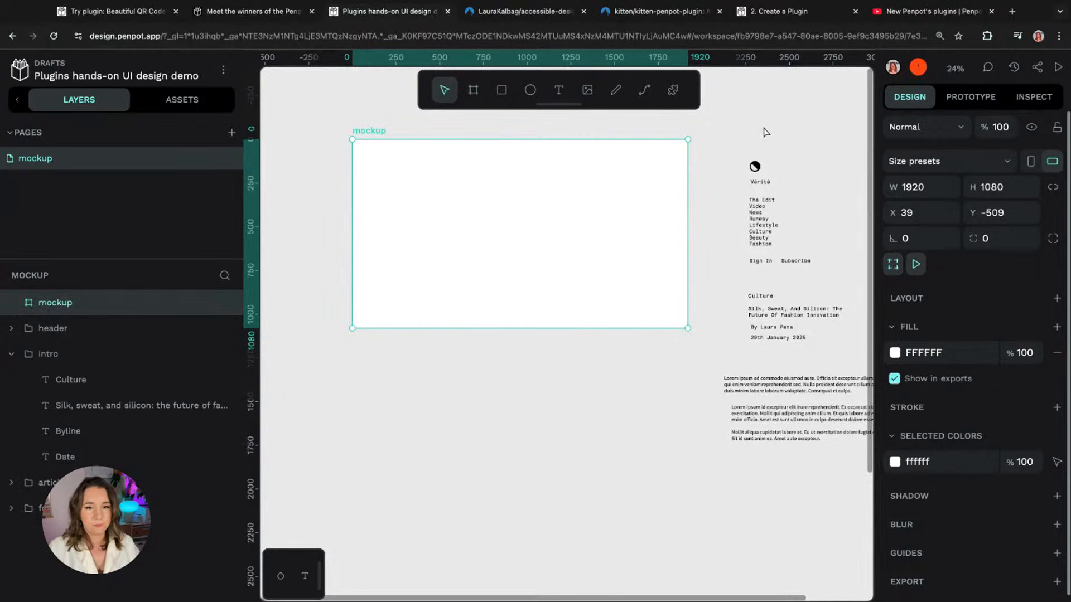
# Step: Move the header, intro and article groups onto the mockup board and extend the board downward to fit them
pyautogui.moveTo(764, 128); pyautogui.dragTo(849, 472)
pyautogui.moveTo(809, 389); pyautogui.dragTo(489, 273)
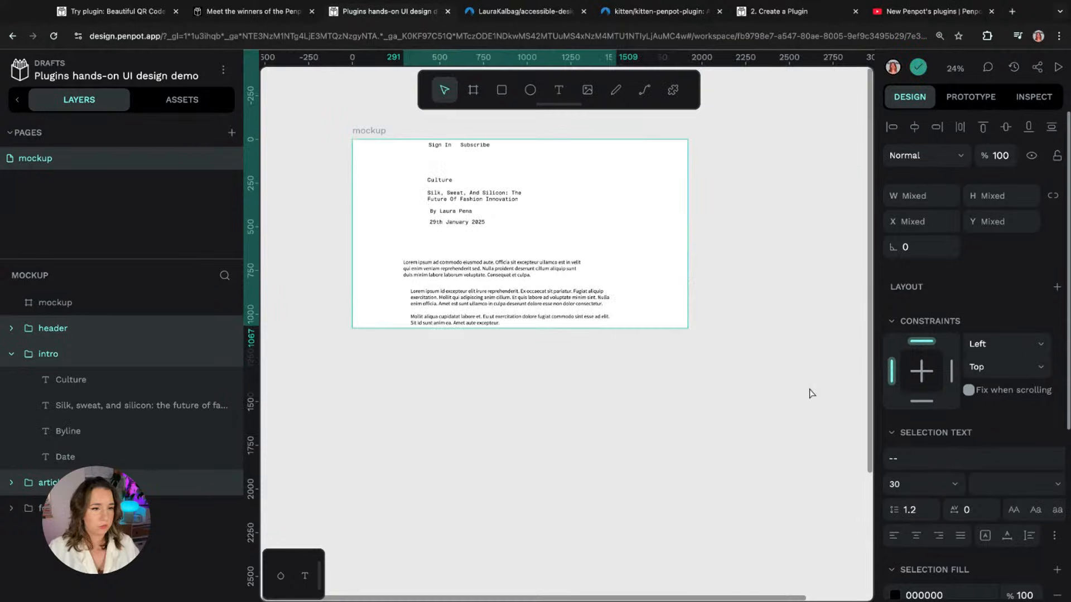
pyautogui.click(367, 156)
pyautogui.moveTo(400, 327); pyautogui.dragTo(400, 567)
pyautogui.click(723, 322)
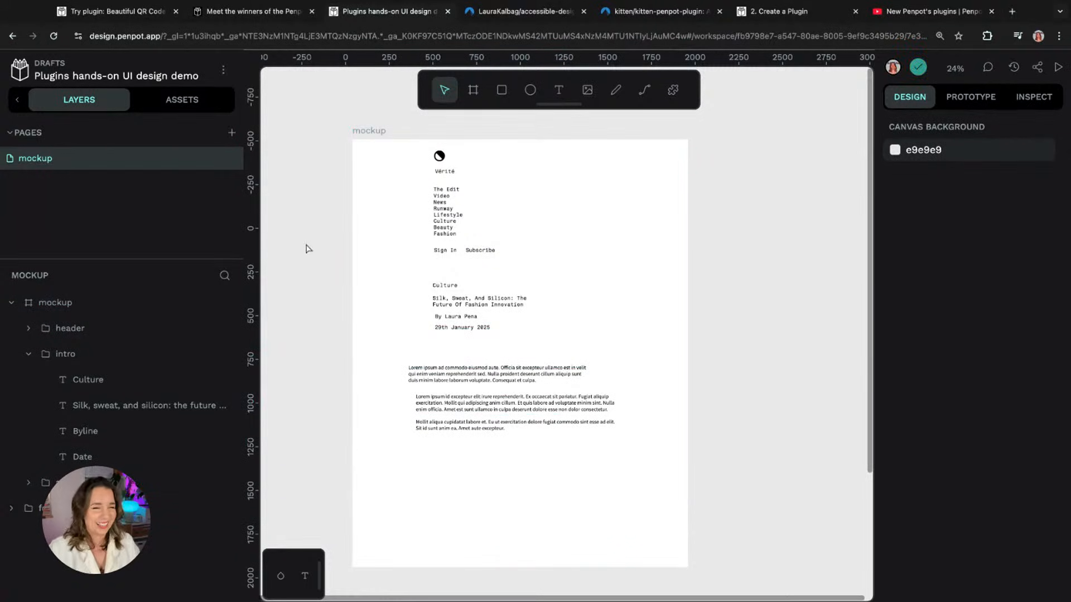
# Step: Open the Freestock Image Search plugin and search Pexels for fashion images in landscape orientation
pyautogui.hscroll(-2, 296, 234)
pyautogui.moveTo(297, 234); pyautogui.dragTo(285, 234)
pyautogui.scroll(4, 338, 259)
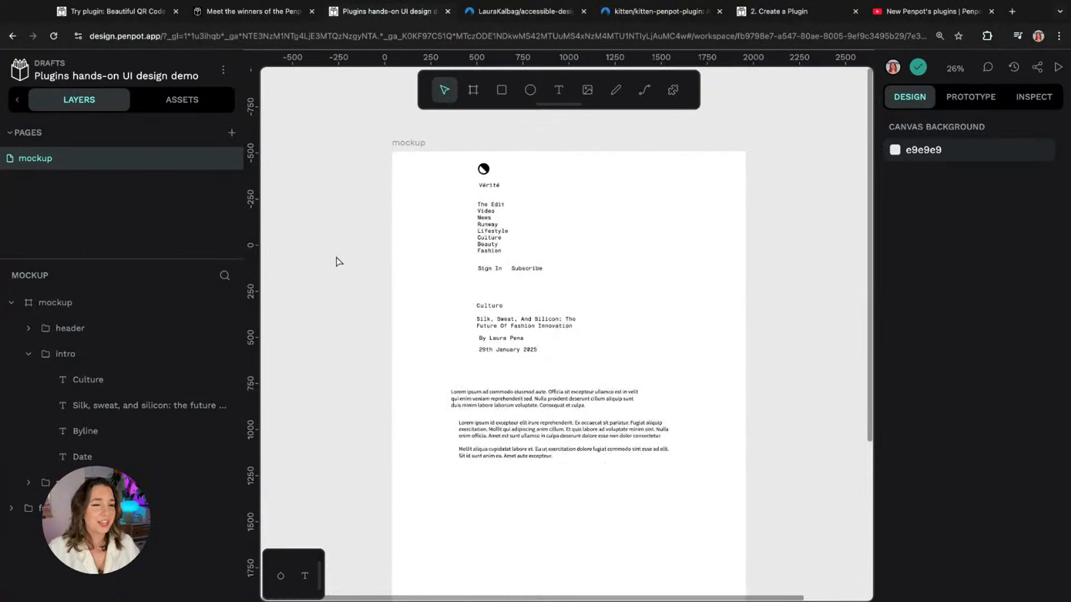
pyautogui.moveTo(390, 184); pyautogui.dragTo(358, 187)
pyautogui.scroll(3, 314, 196)
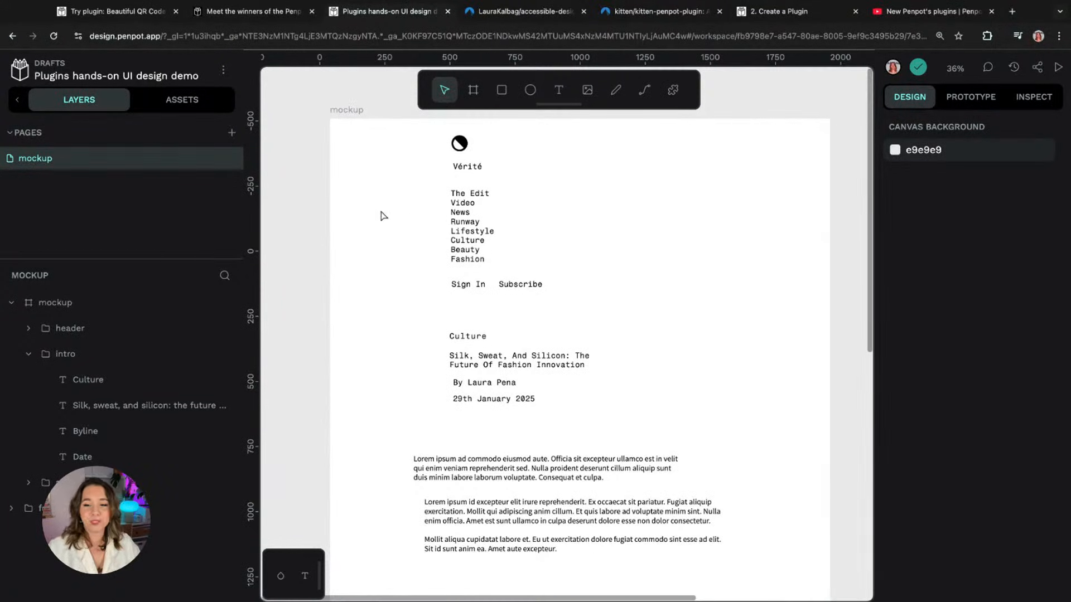
pyautogui.click(672, 90)
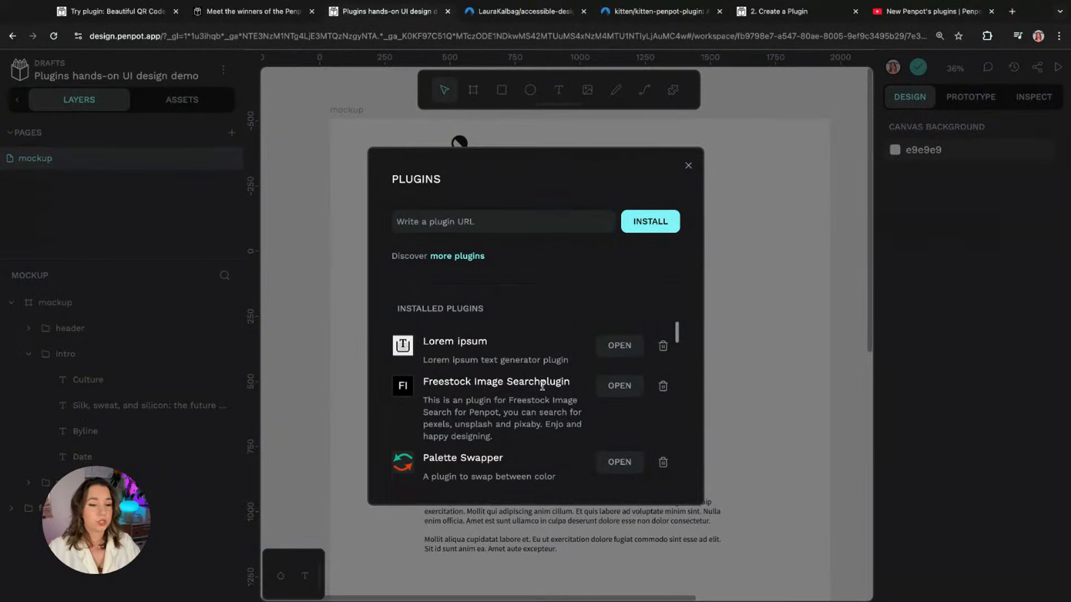
pyautogui.click(618, 385)
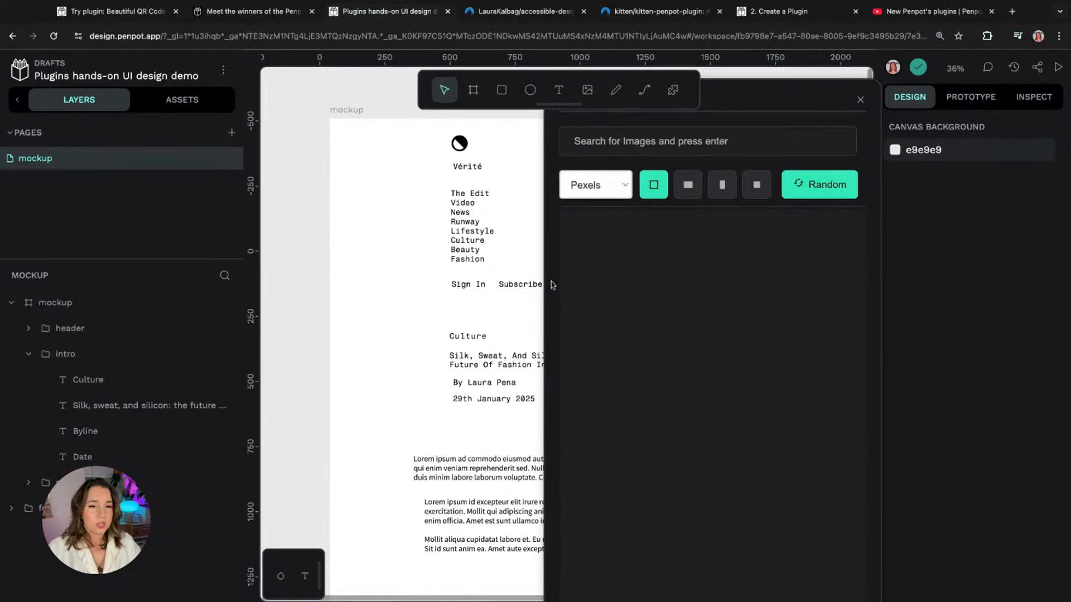
pyautogui.click(691, 141)
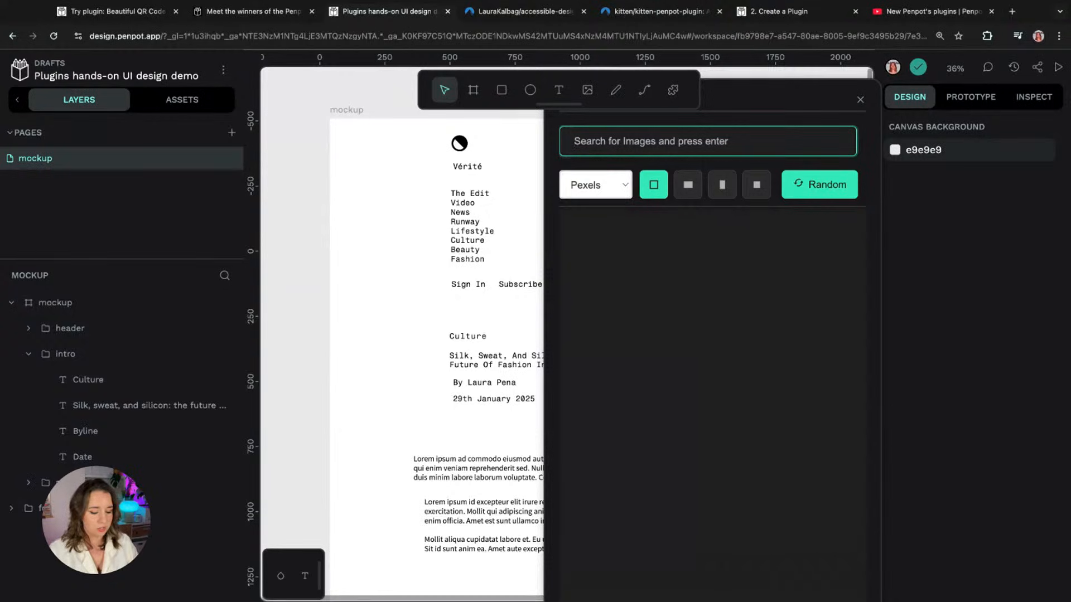
pyautogui.write('fashion')
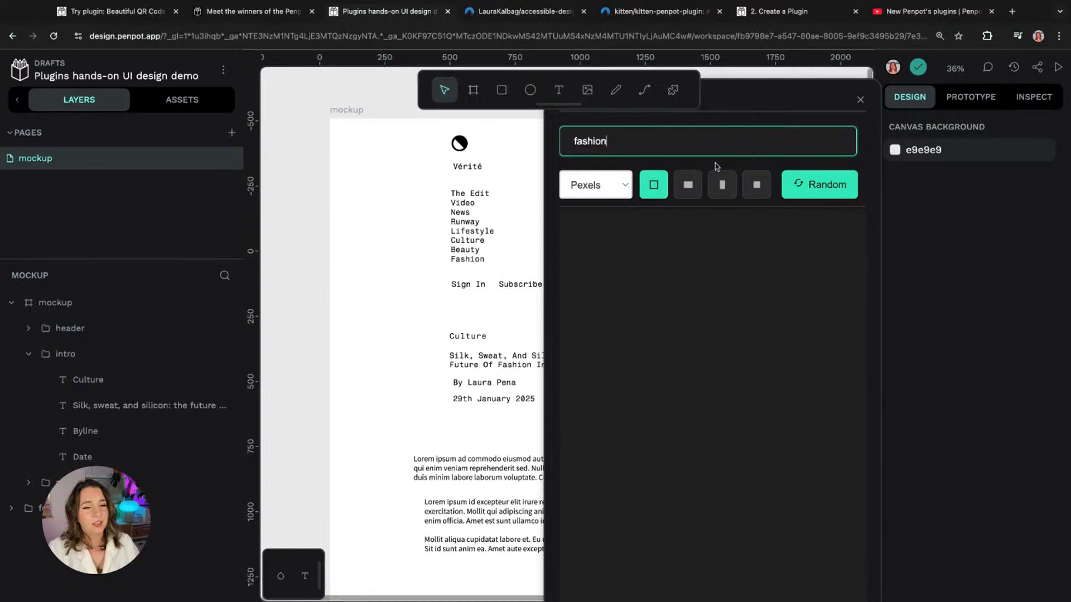
pyautogui.click(688, 184)
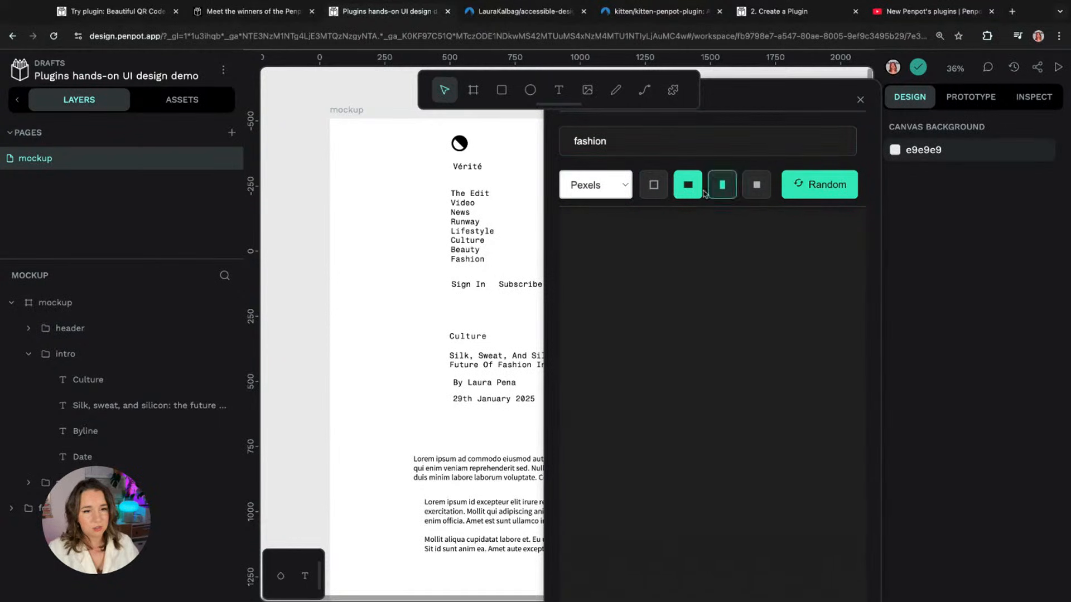
pyautogui.click(685, 192)
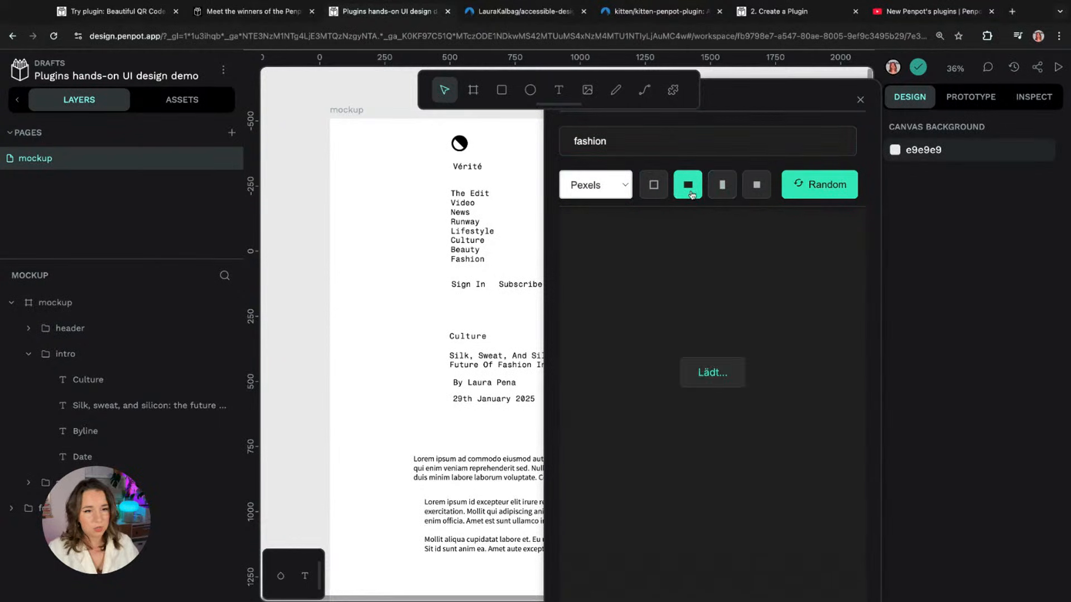
# Step: Search the image plugin for horse instead and browse the landscape results
pyautogui.doubleClick(617, 144)
pyautogui.write('horse')
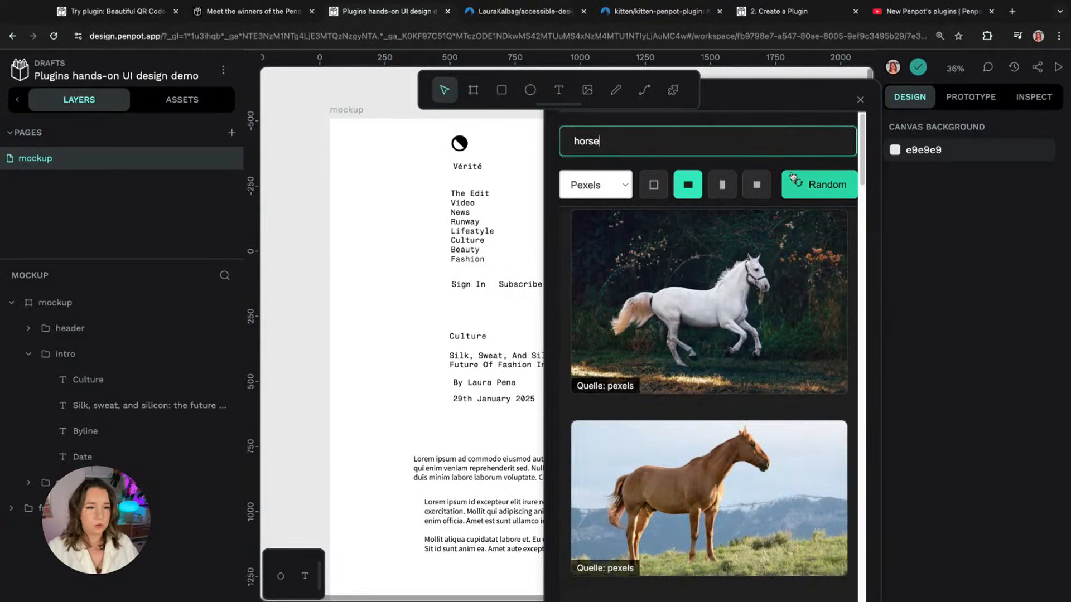
pyautogui.scroll(-4, 864, 133)
pyautogui.scroll(-10, 864, 132)
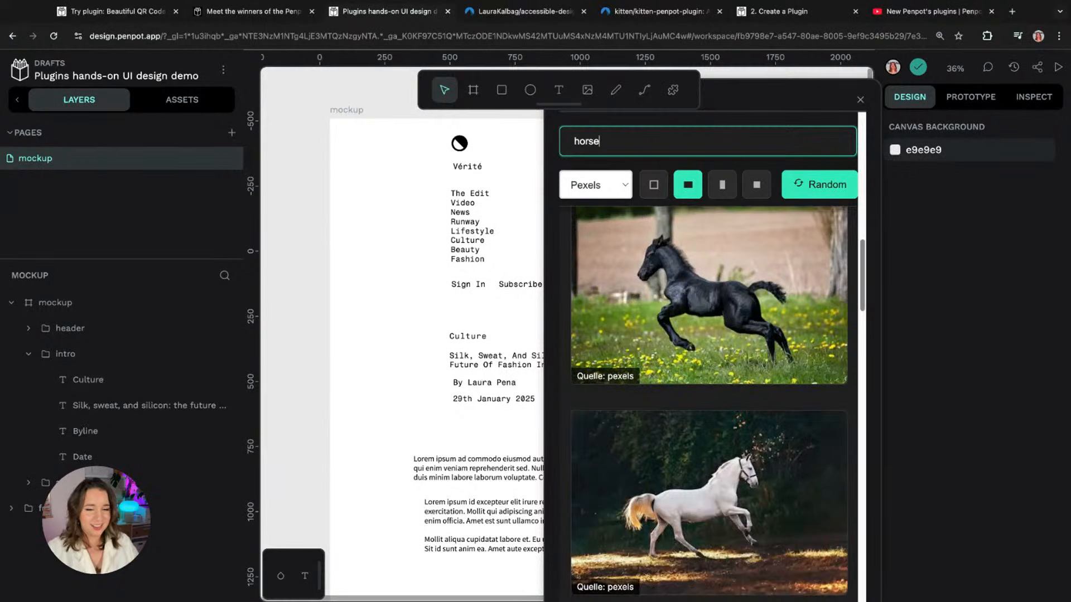
pyautogui.scroll(-8, 709, 404)
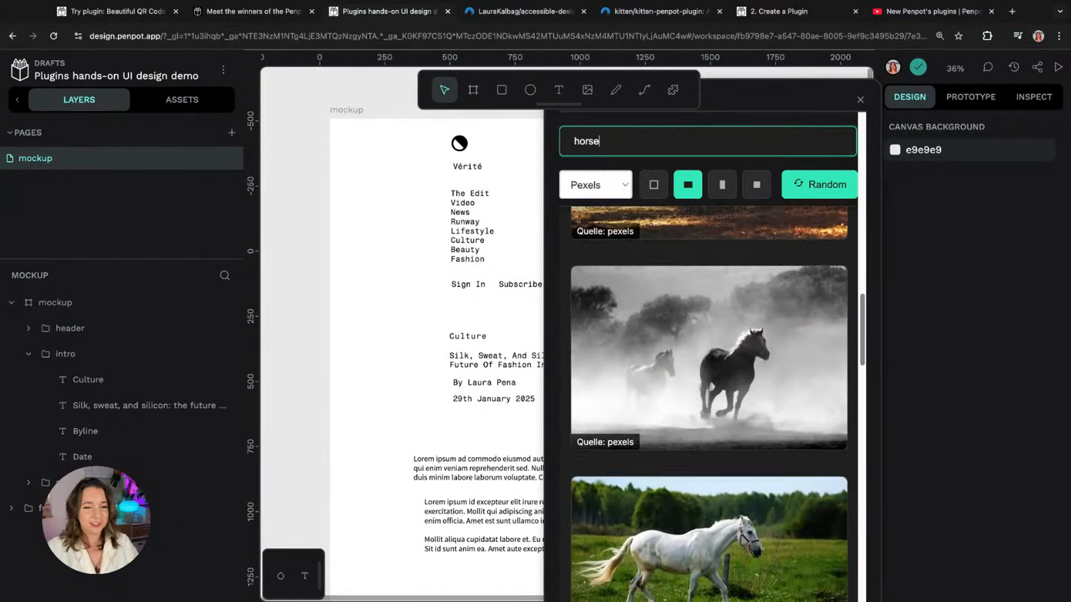
# Step: Insert the black-and-white photo of two galloping horses in mist from the horse results and close the plugin
pyautogui.scroll(1, 673, 349)
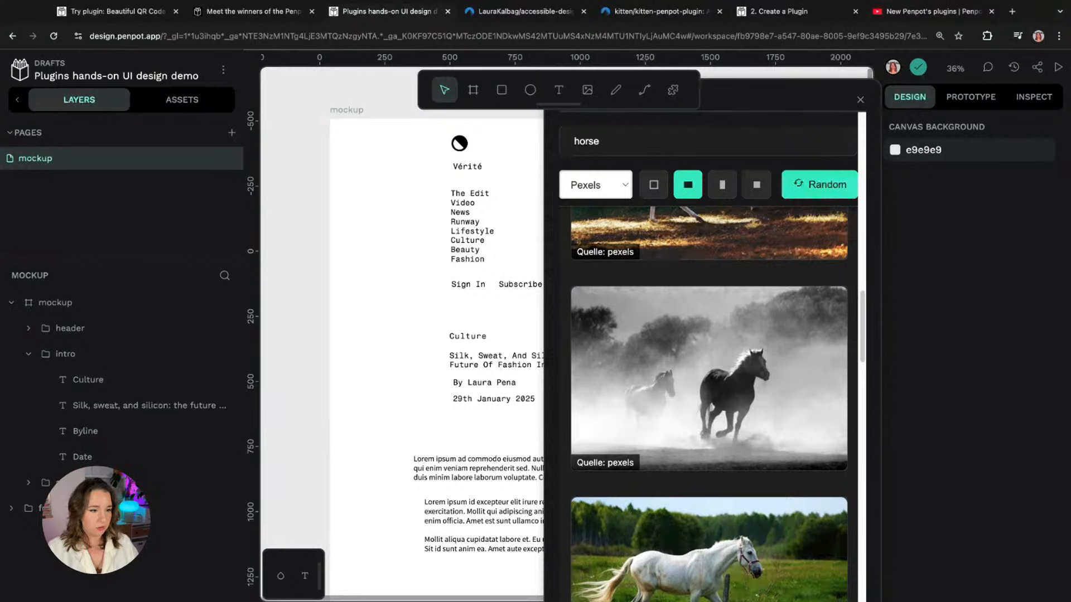
pyautogui.scroll(-2, 369, 376)
pyautogui.scroll(-2, 379, 372)
pyautogui.scroll(-8, 801, 346)
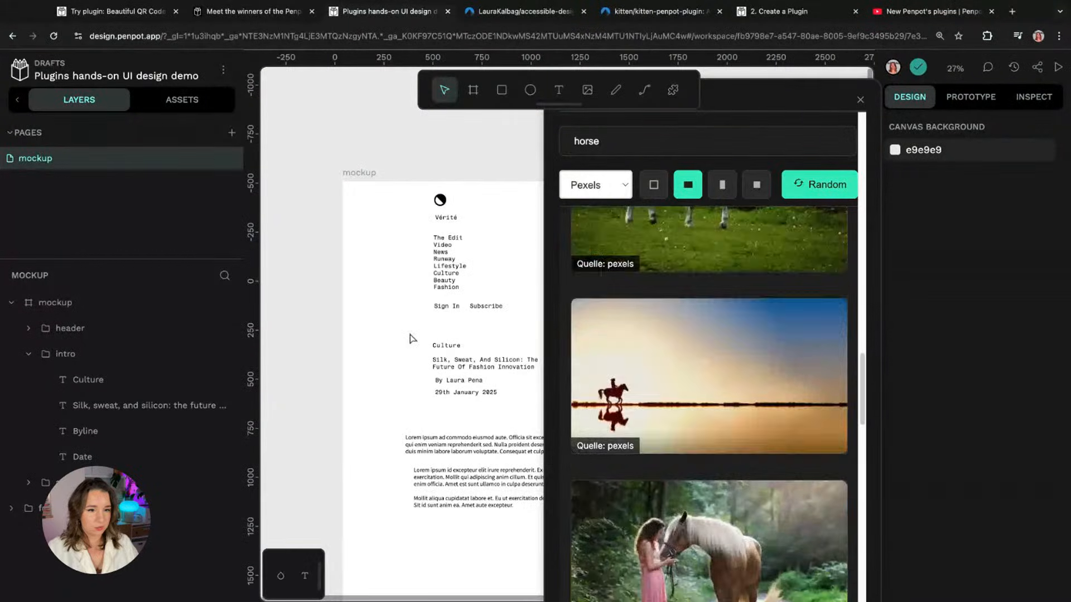
pyautogui.scroll(4, 789, 349)
pyautogui.scroll(4, 778, 350)
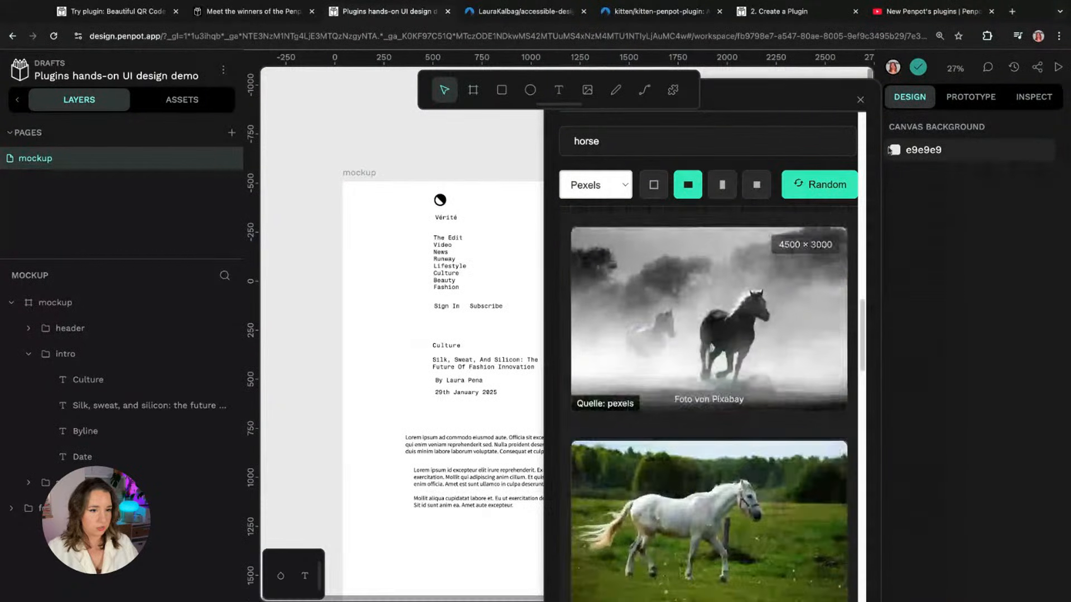
pyautogui.hscroll(2, 501, 140)
pyautogui.moveTo(498, 141); pyautogui.dragTo(470, 117)
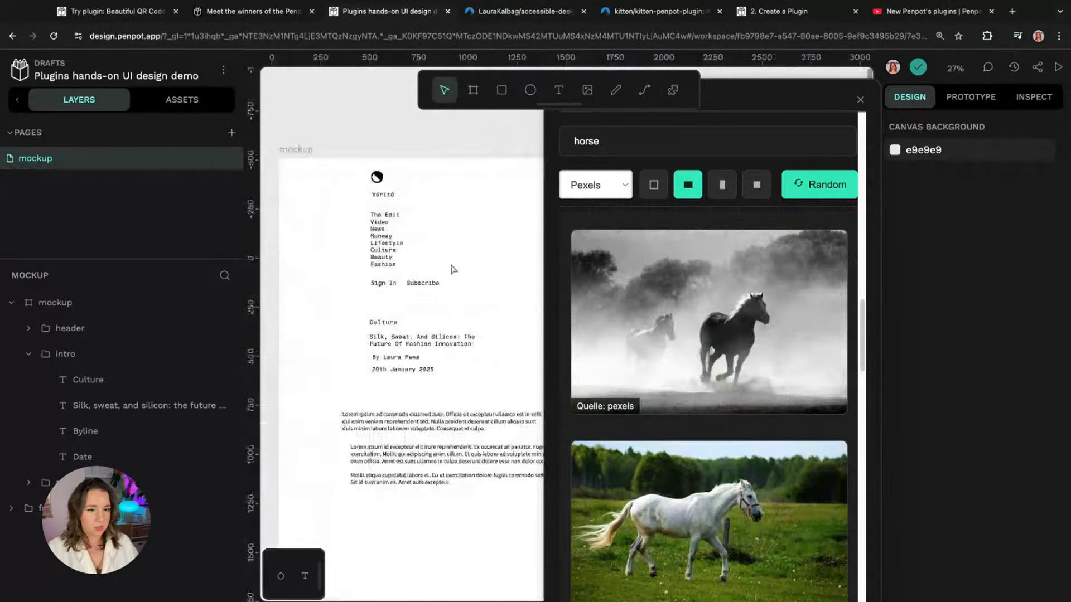
pyautogui.scroll(-2, 452, 270)
pyautogui.scroll(-9, 708, 335)
pyautogui.moveTo(444, 158); pyautogui.dragTo(498, 163)
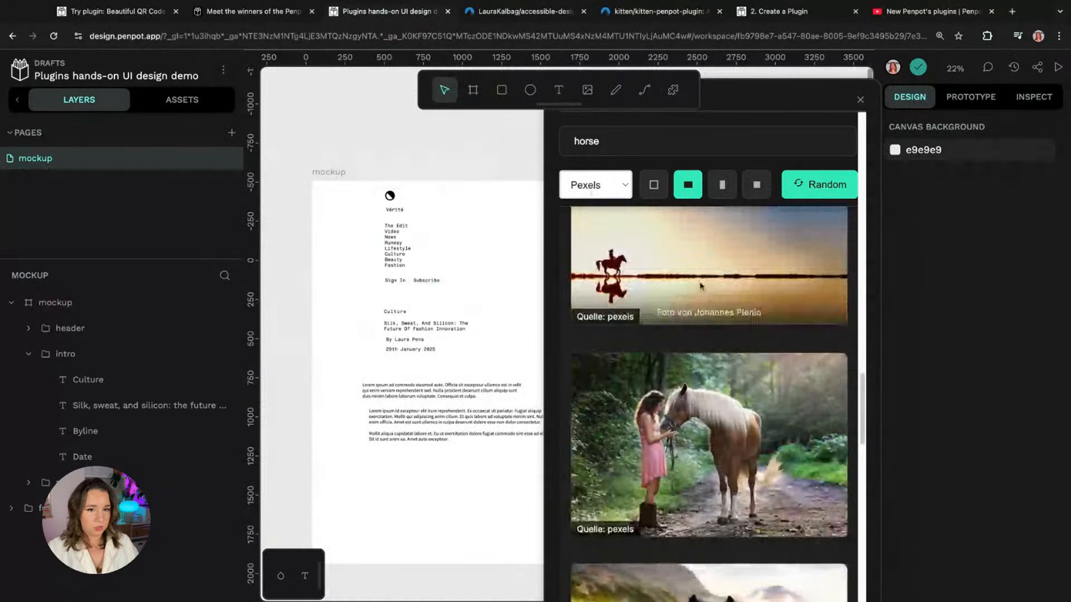
pyautogui.scroll(10, 701, 286)
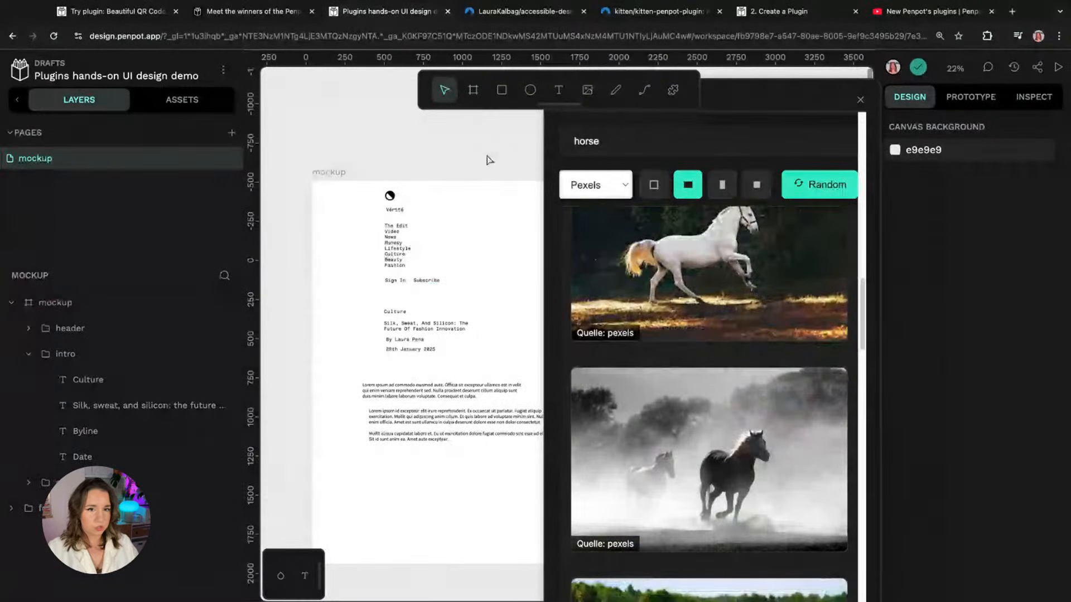
pyautogui.click(861, 100)
# Step: Delete the duplicate copy of the horse photo from the canvas
pyautogui.scroll(-5, 696, 316)
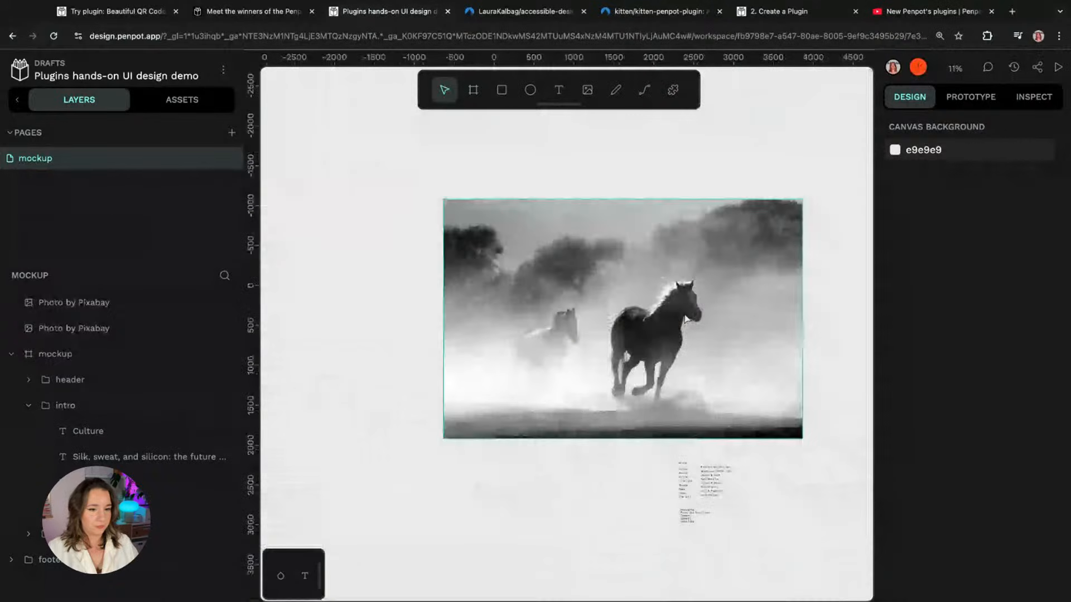
pyautogui.moveTo(569, 314); pyautogui.dragTo(532, 247)
pyautogui.press('Delete')
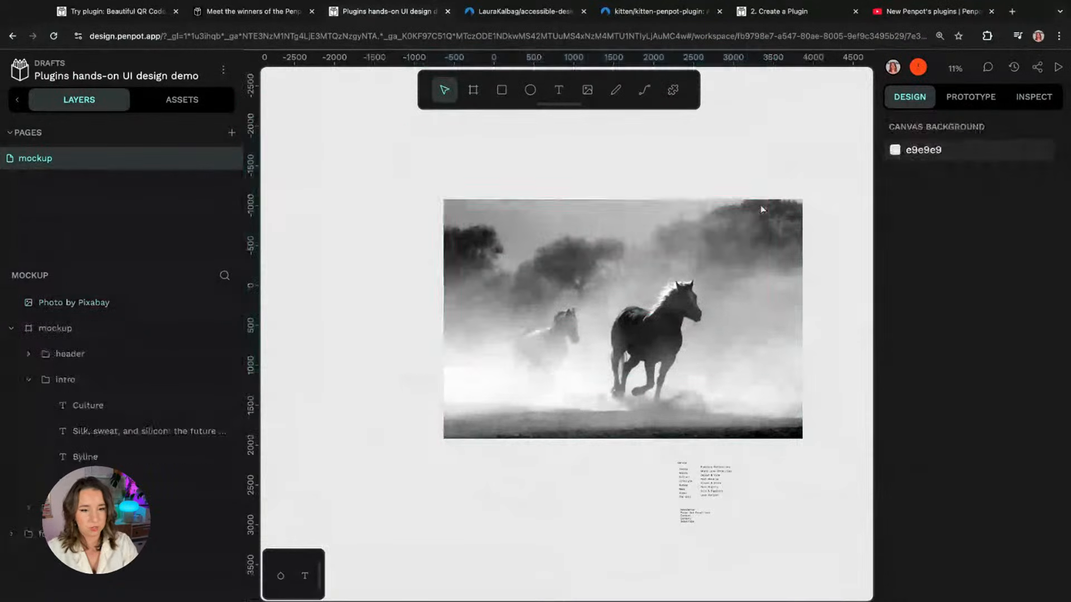
# Step: Scale the remaining horse photo down to about 861 x 574 and place it on the mockup board below the article text
pyautogui.moveTo(729, 287); pyautogui.dragTo(585, 269)
pyautogui.moveTo(755, 219); pyautogui.dragTo(582, 377)
pyautogui.click(418, 441)
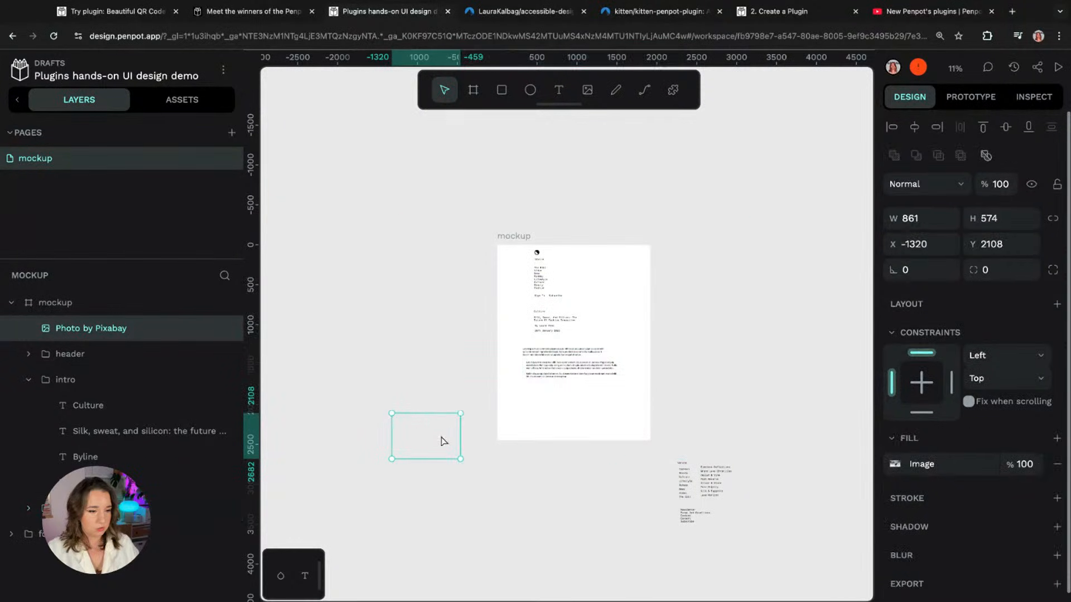
pyautogui.moveTo(420, 434); pyautogui.dragTo(569, 409)
# Step: Move the footer group onto the mockup board beside the horse photo, at about X 1232, Y 1603
pyautogui.moveTo(800, 440); pyautogui.dragTo(641, 555)
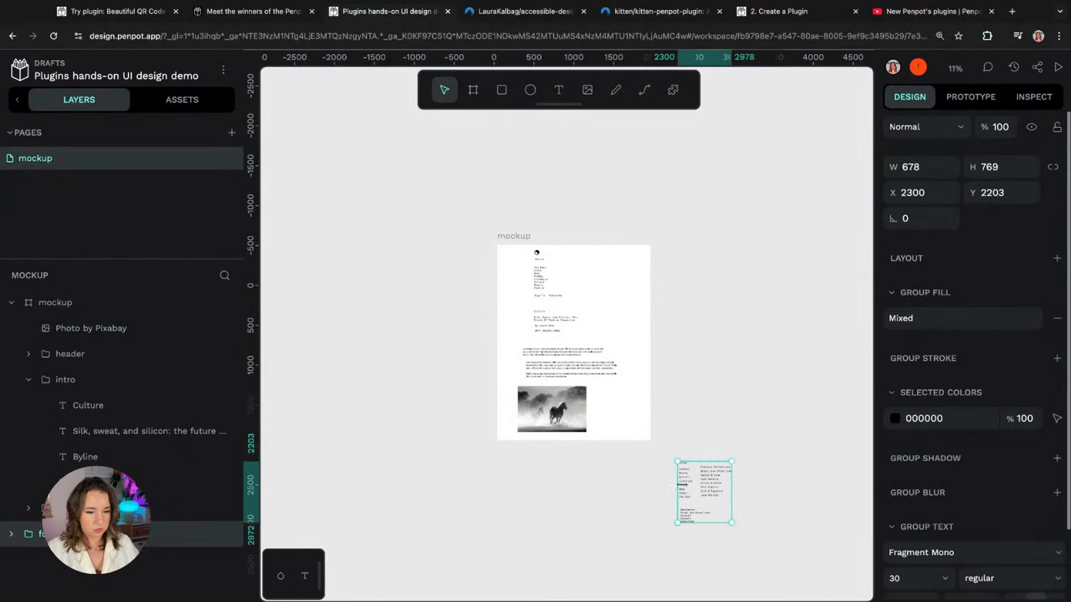
pyautogui.moveTo(687, 478); pyautogui.dragTo(604, 391)
pyautogui.scroll(3, 681, 332)
pyautogui.scroll(5, 677, 337)
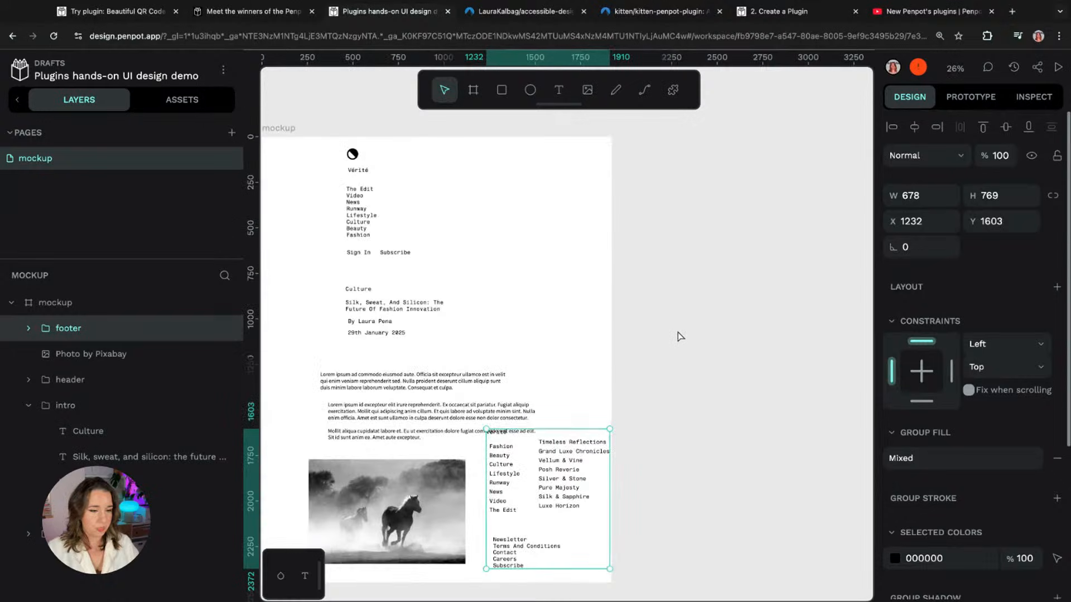
pyautogui.click(804, 241)
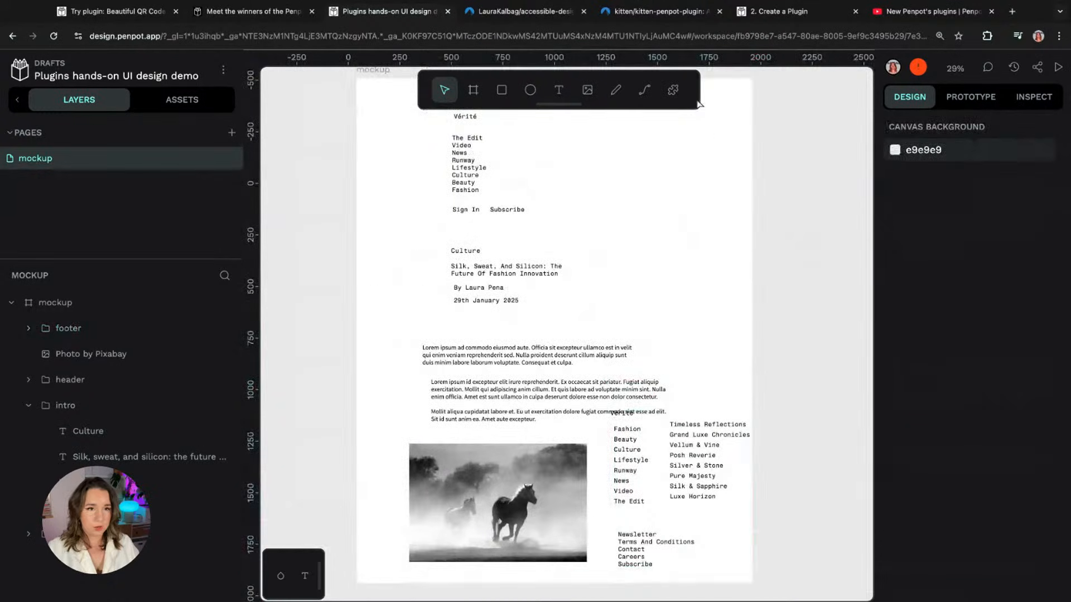
# Step: Search the Freestock image plugin for noir, try to insert the misty street photo with the umbrella figure, and close the plugin
pyautogui.click(673, 90)
pyautogui.click(570, 219)
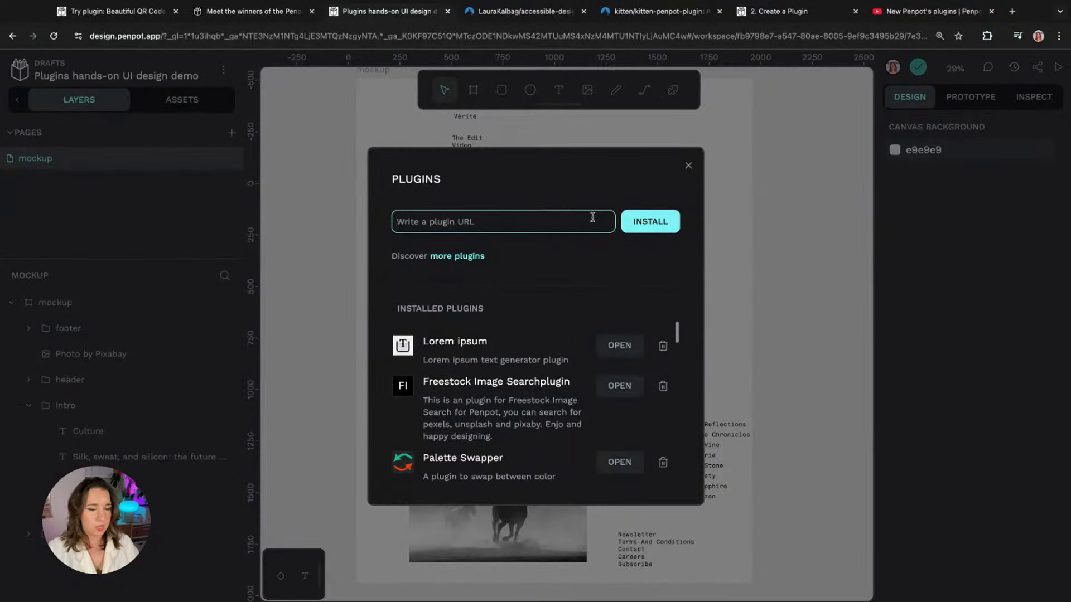
pyautogui.click(619, 386)
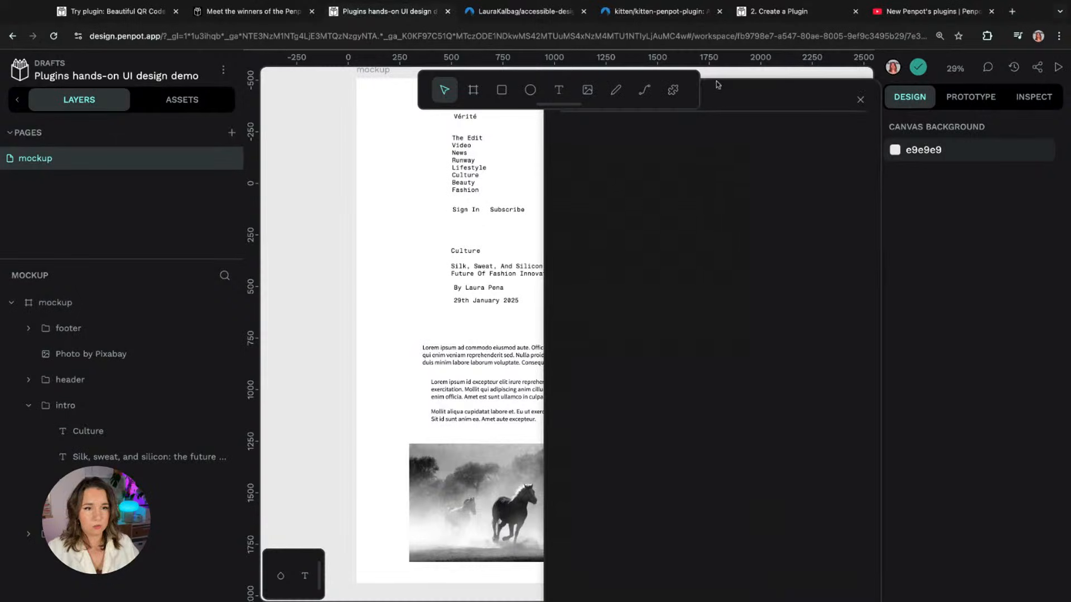
pyautogui.click(654, 139)
pyautogui.write('n')
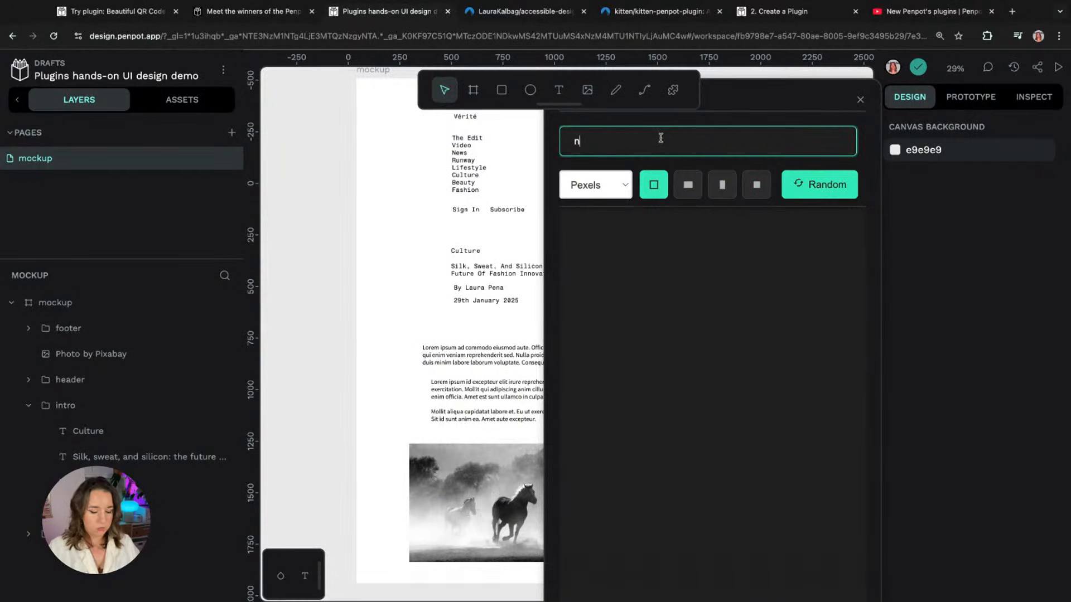
pyautogui.write('oir')
pyautogui.press('Return')
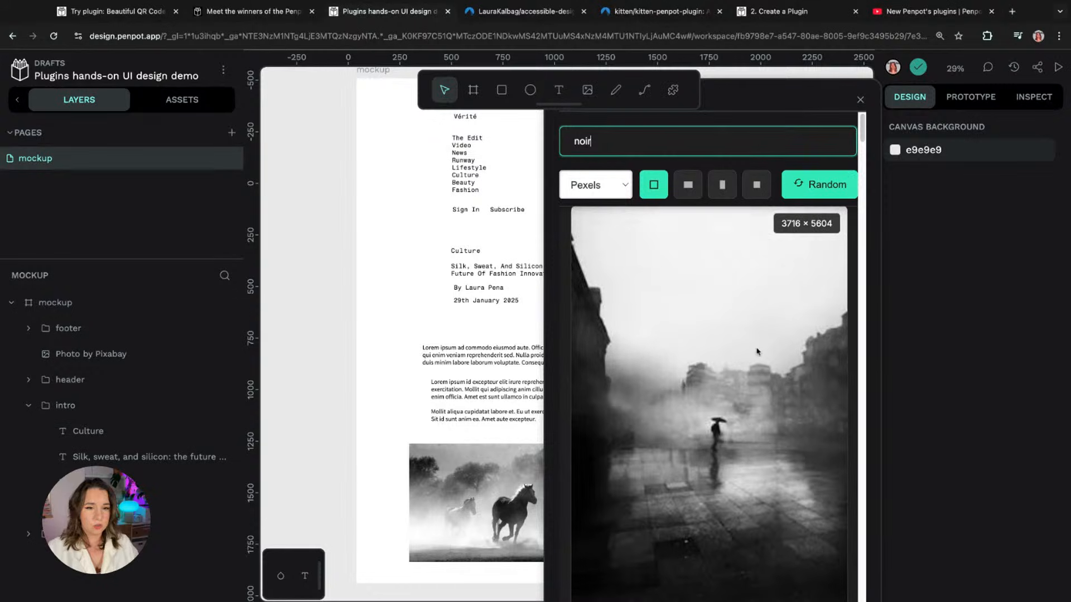
pyautogui.click(701, 316)
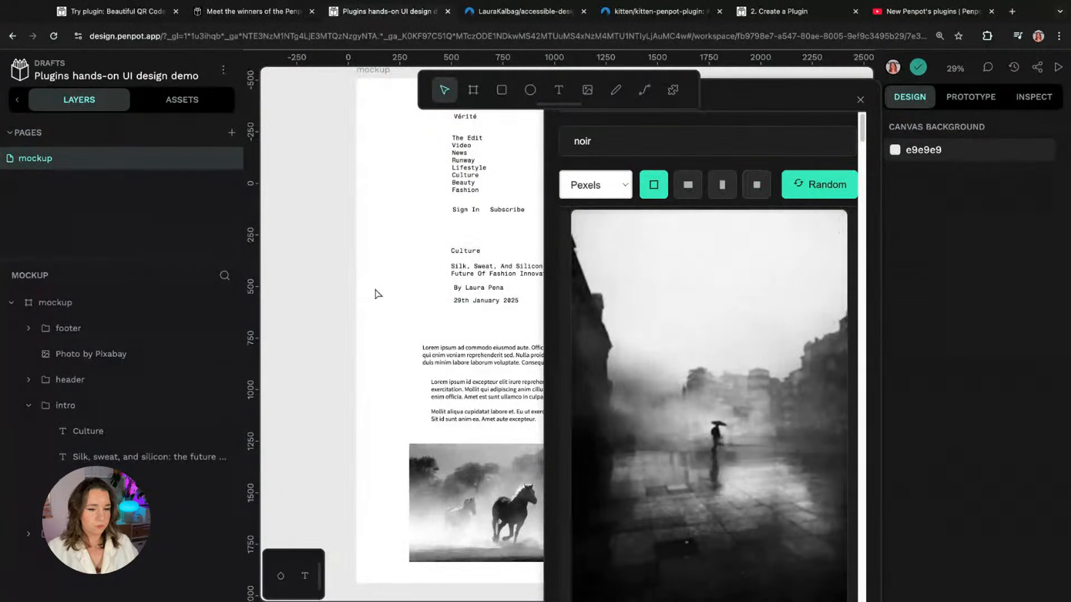
pyautogui.click(861, 100)
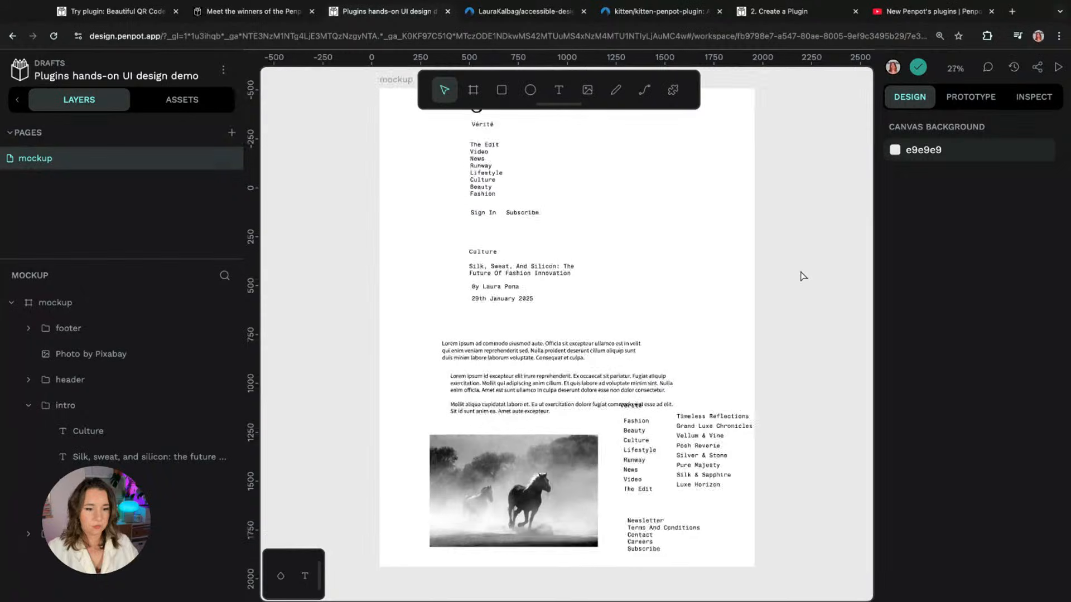
# Step: Repeat the noir image search on Pexels in the reopened Freestock plugin, and close the plugin
pyautogui.scroll(-3, 799, 275)
pyautogui.hscroll(3, 785, 266)
pyautogui.moveTo(784, 265); pyautogui.dragTo(778, 267)
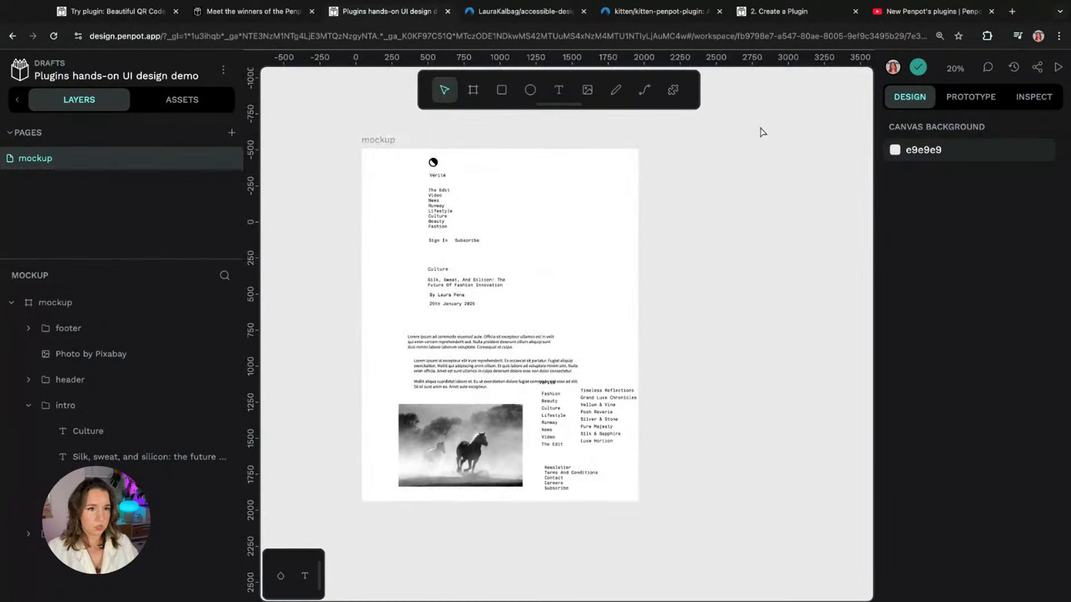
pyautogui.click(675, 89)
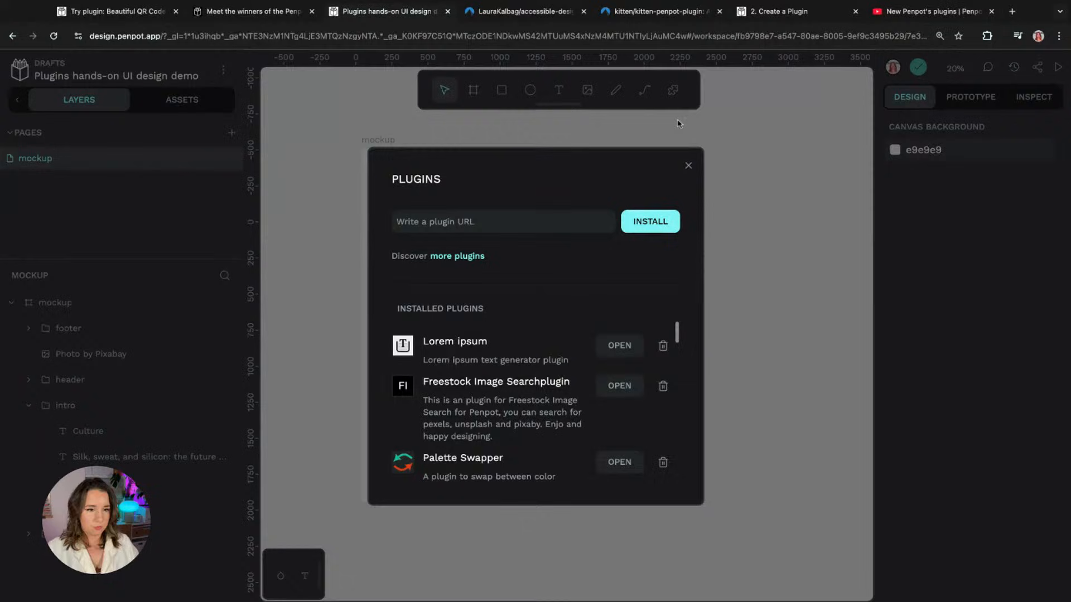
pyautogui.click(618, 386)
pyautogui.click(754, 143)
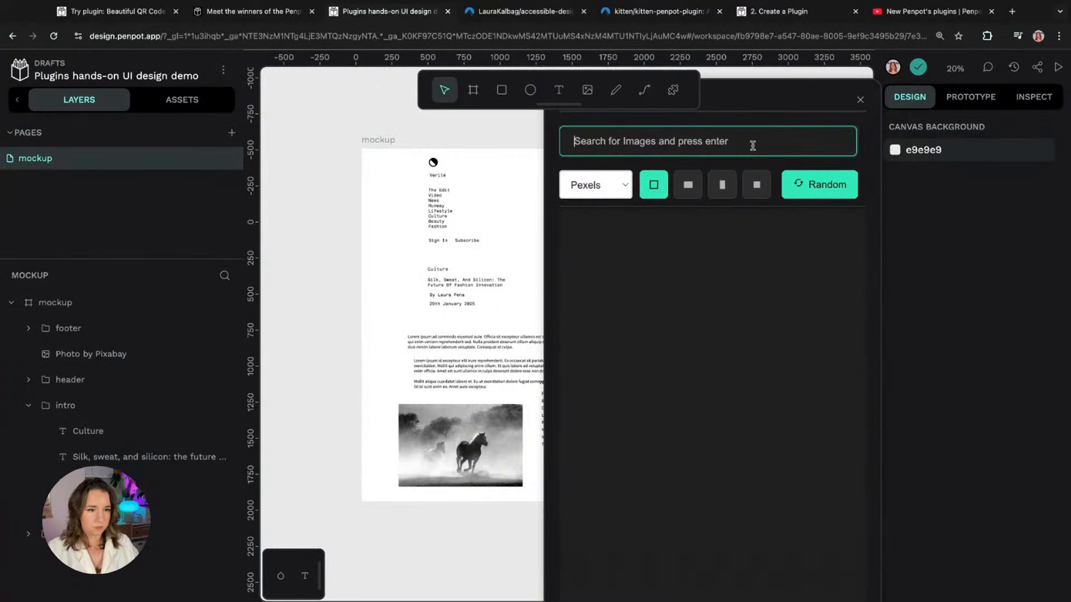
pyautogui.write('noir')
pyautogui.press('Return')
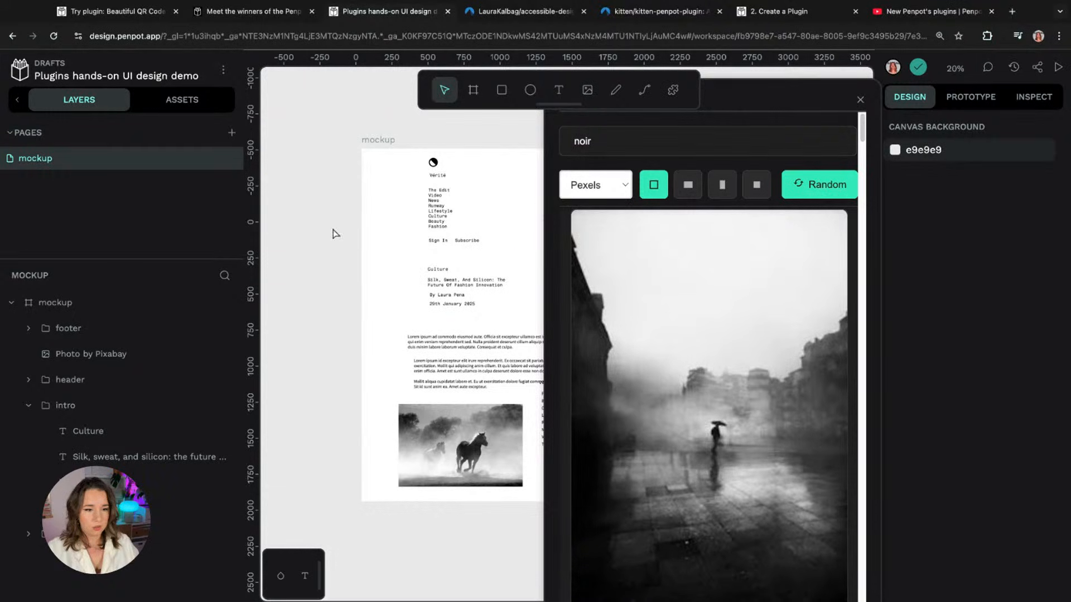
pyautogui.click(861, 102)
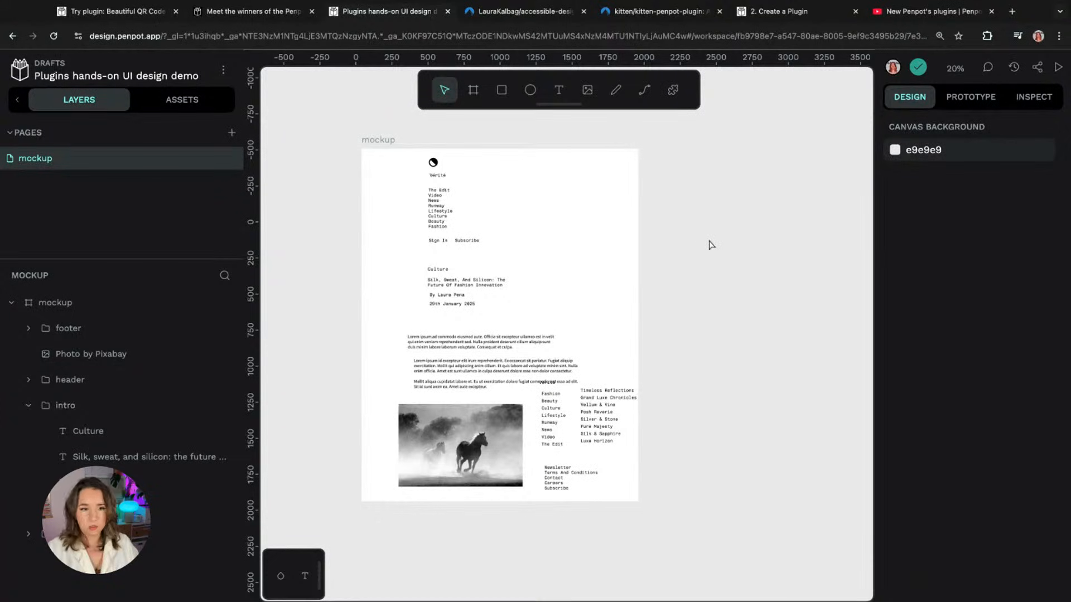
# Step: Reopen the Freestock Image Searchplugin and search Pexels for noir images in landscape orientation
pyautogui.click(673, 89)
pyautogui.click(612, 387)
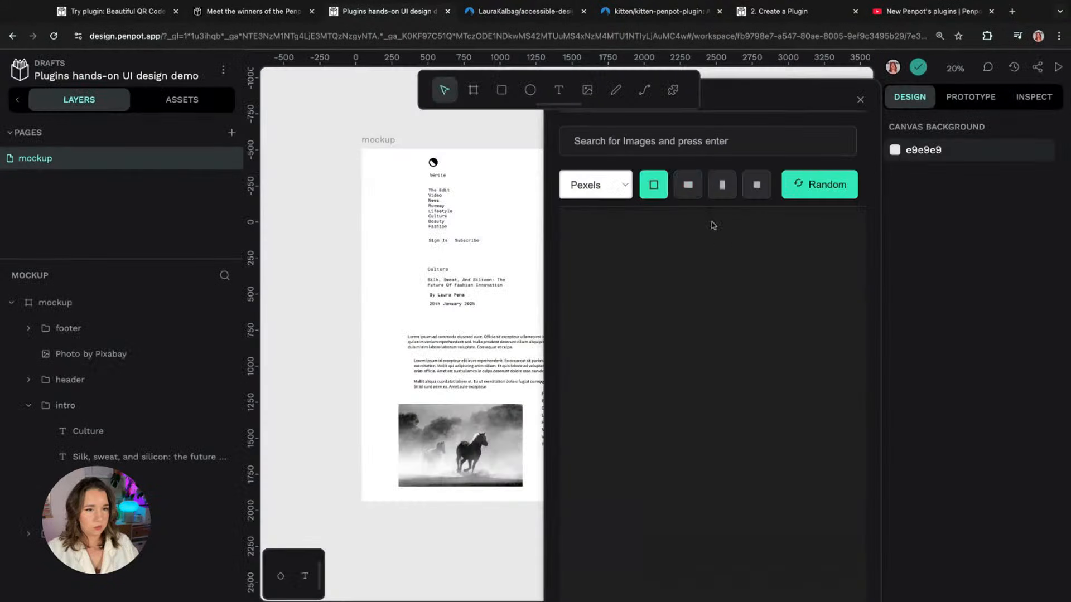
pyautogui.click(685, 142)
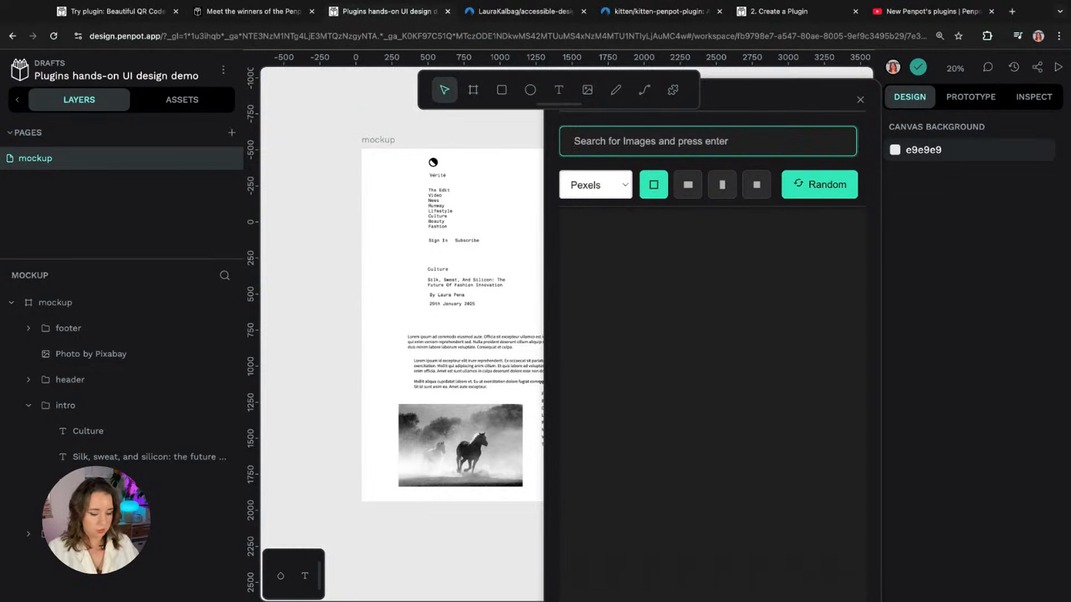
pyautogui.write('noir')
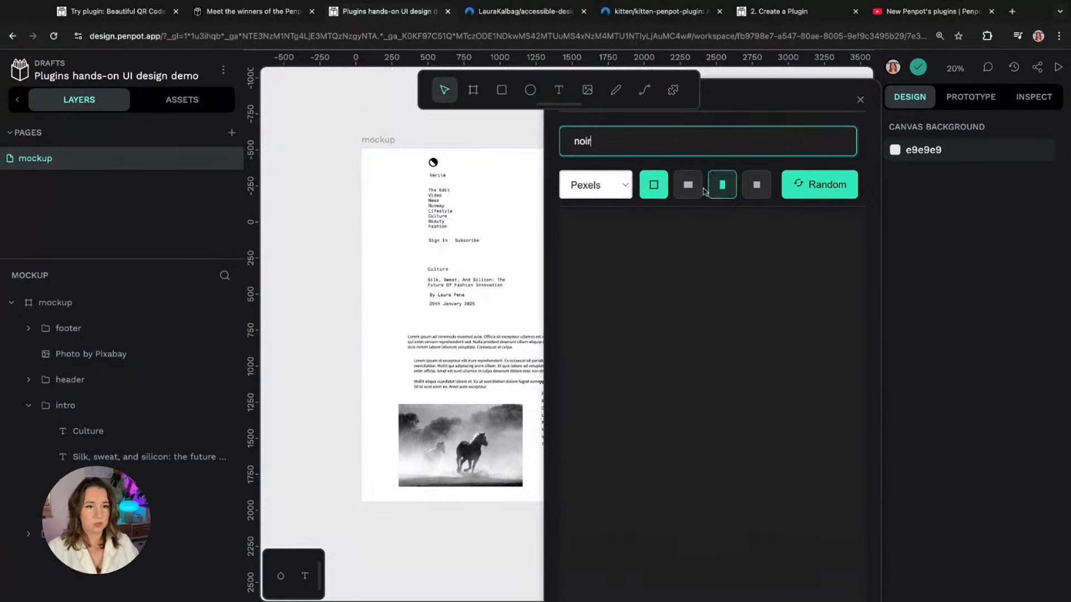
pyautogui.click(690, 184)
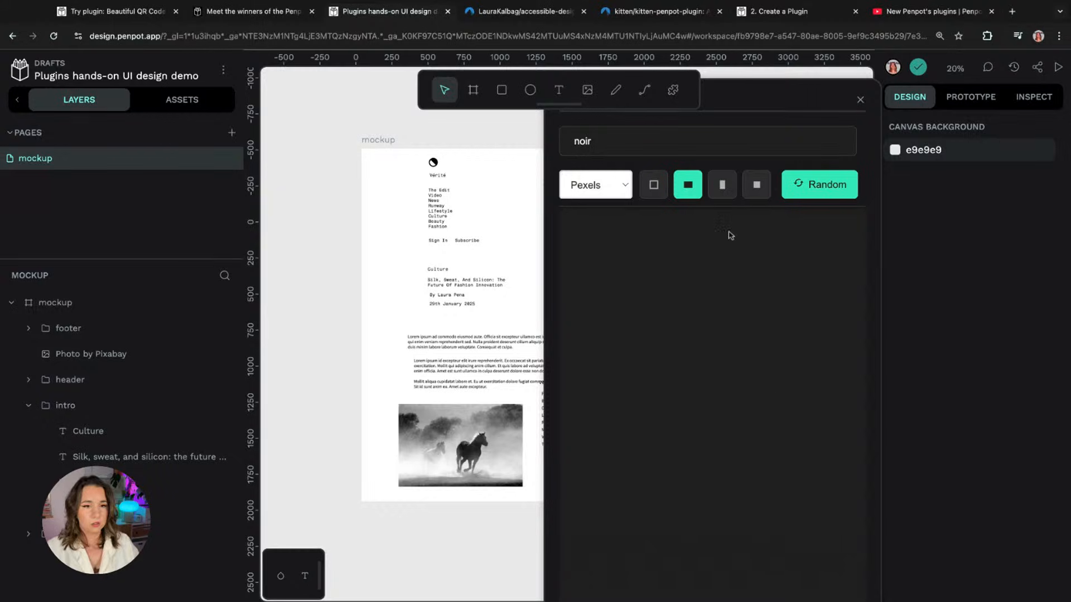
pyautogui.click(676, 144)
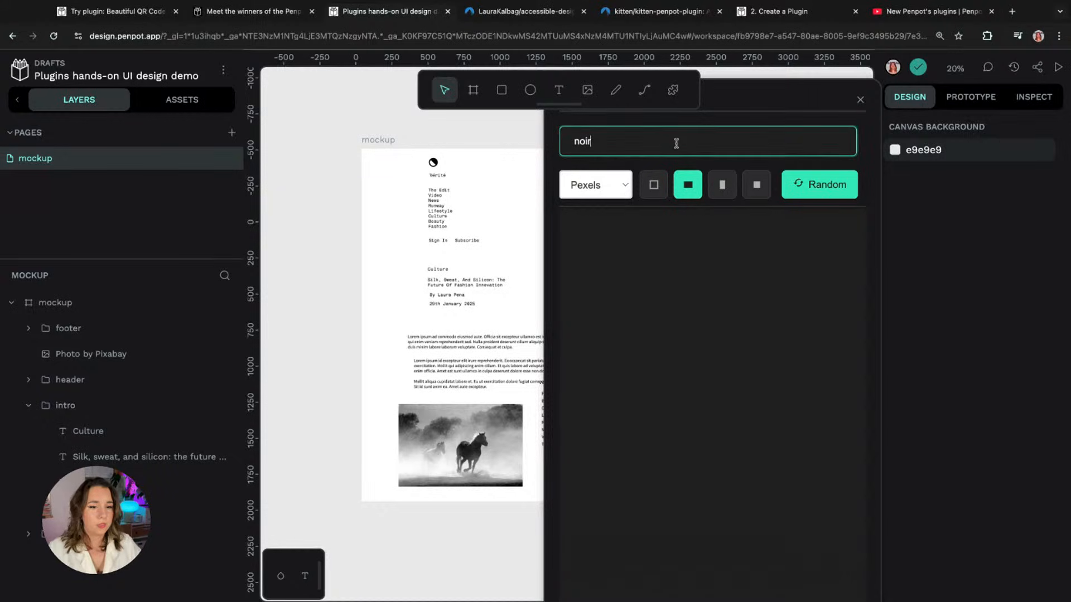
pyautogui.press('Return')
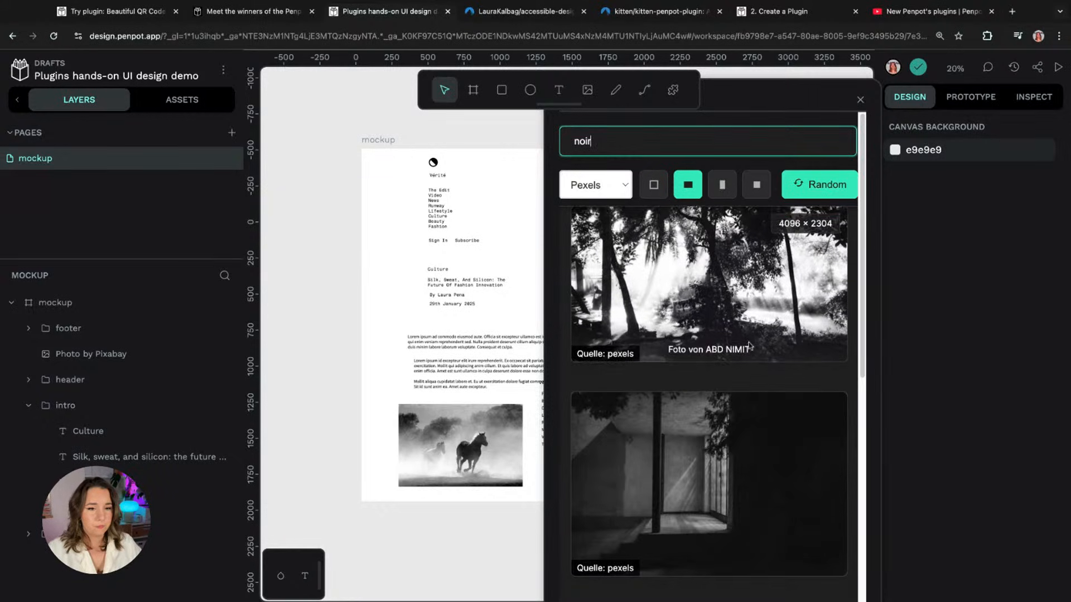
# Step: Insert the black-and-white photo of sunlit trees from the noir results and close the image plugin
pyautogui.scroll(-3, 748, 335)
pyautogui.scroll(3, 742, 301)
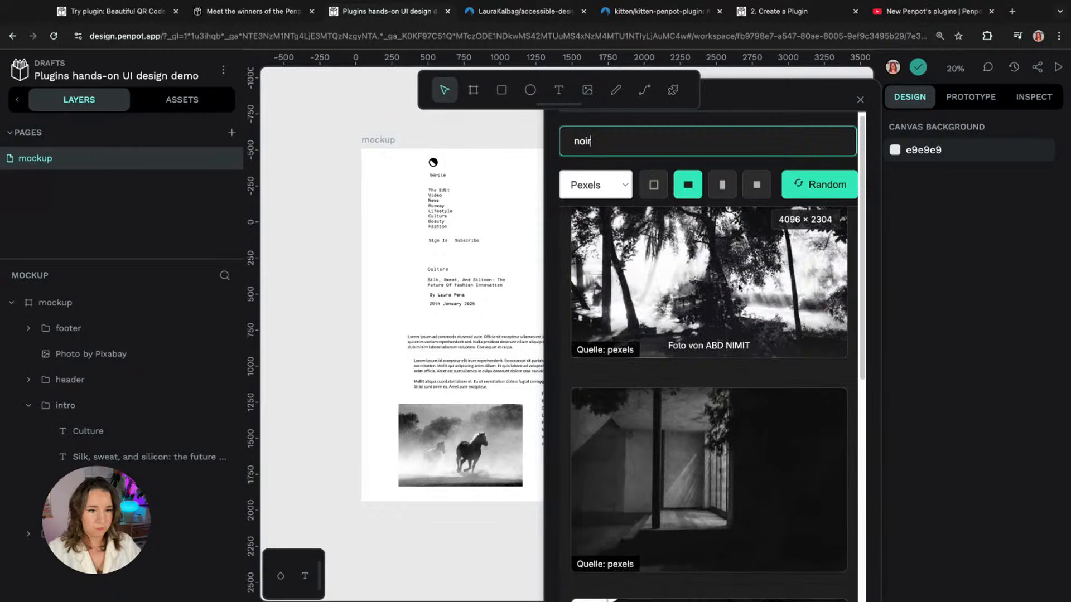
pyautogui.click(737, 276)
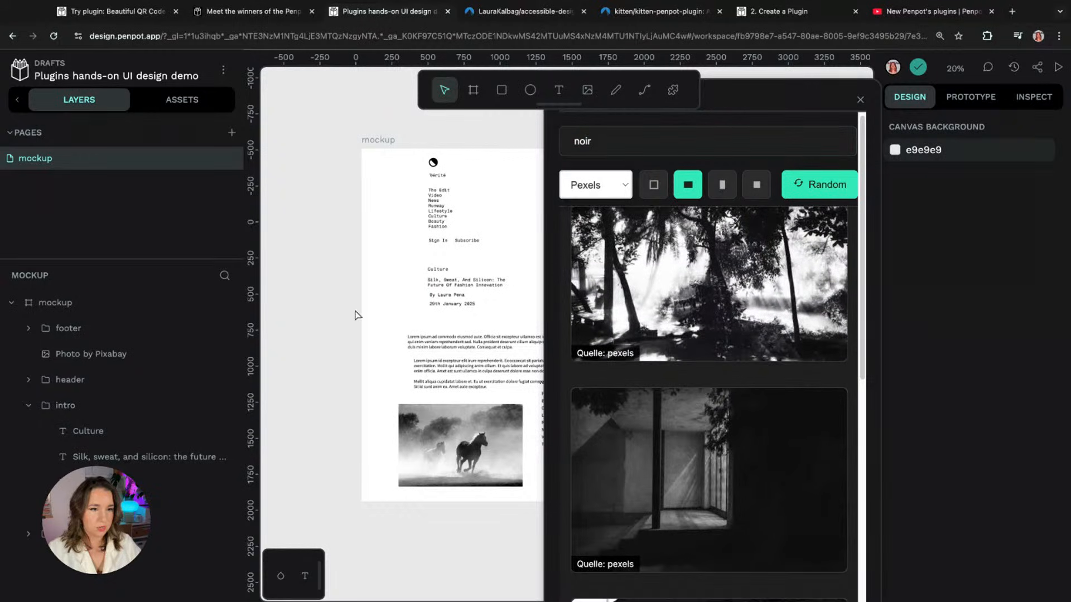
pyautogui.doubleClick(616, 275)
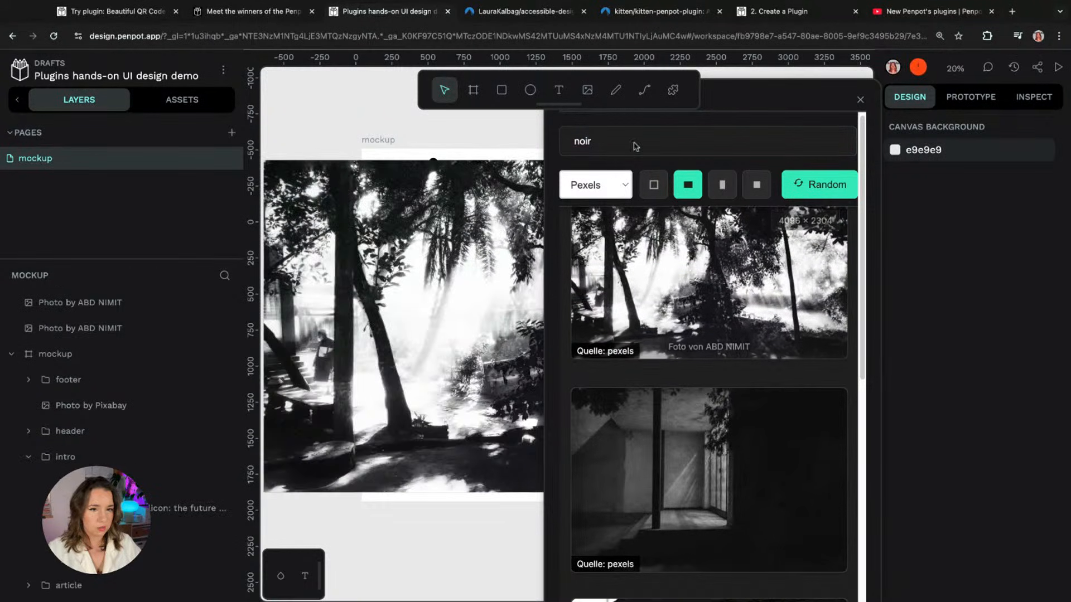
pyautogui.click(860, 100)
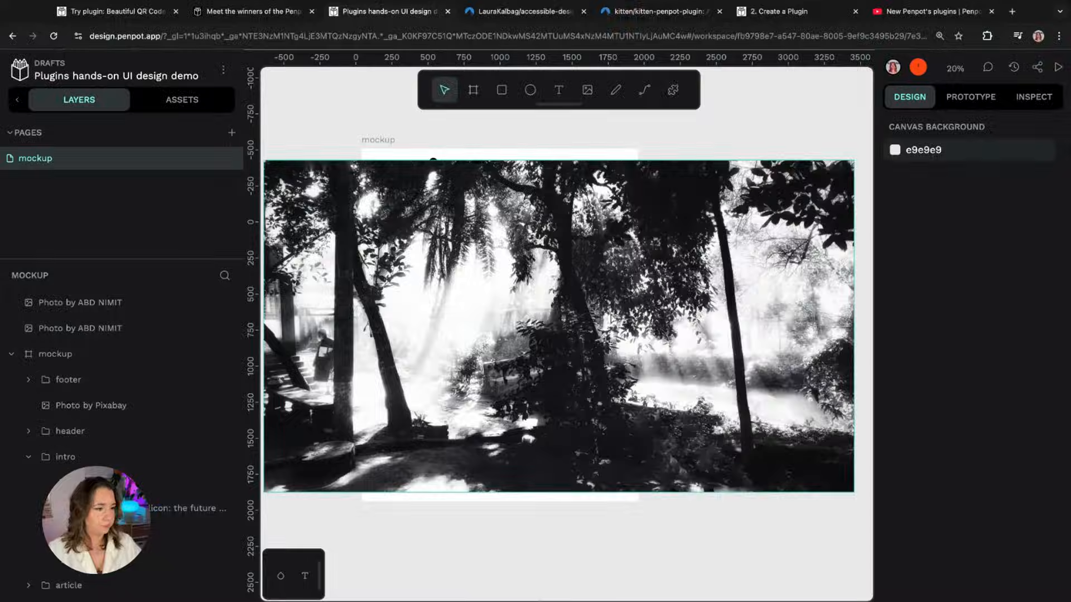
# Step: Delete the duplicate trees photo and scale the remaining one to about 1236 x 695 on the mockup board at about X 459, Y 1036
pyautogui.moveTo(565, 269); pyautogui.dragTo(653, 343)
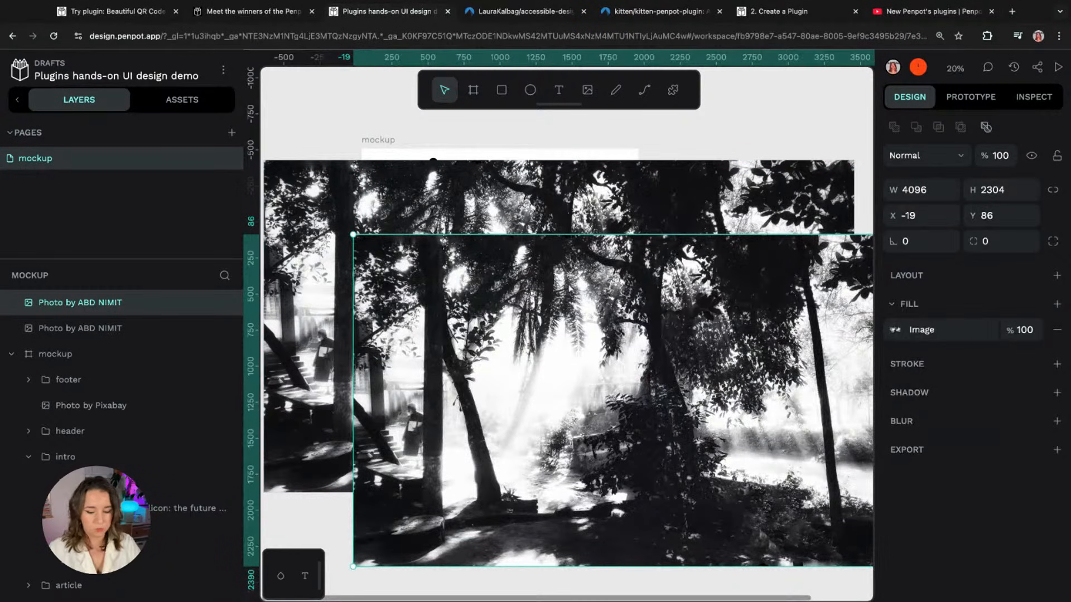
pyautogui.press('Delete')
pyautogui.click(308, 194)
pyautogui.moveTo(264, 161); pyautogui.dragTo(676, 392)
pyautogui.moveTo(751, 425); pyautogui.dragTo(556, 317)
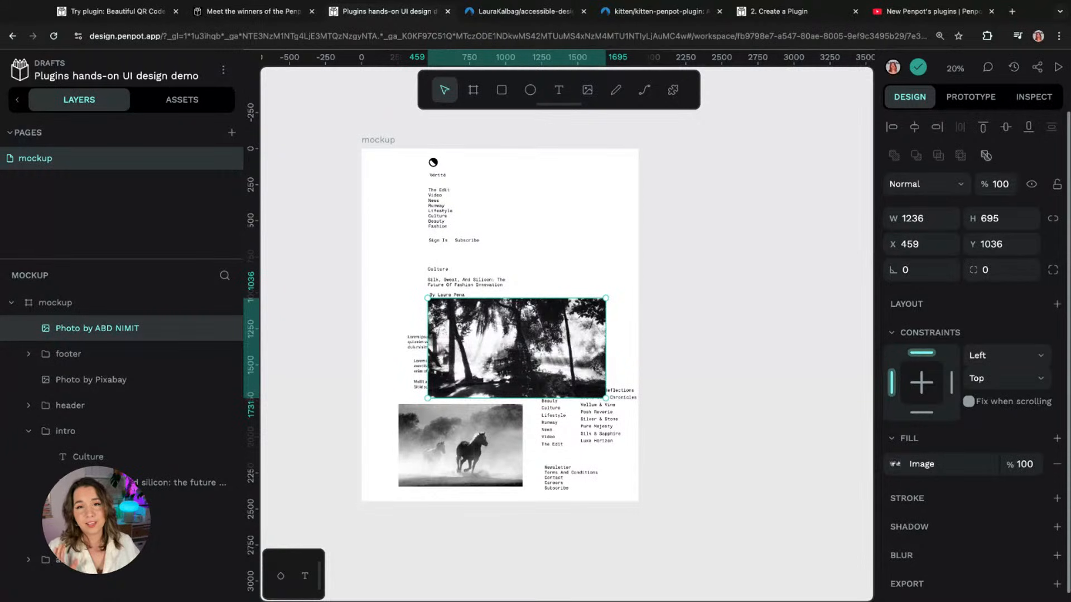
pyautogui.click(811, 242)
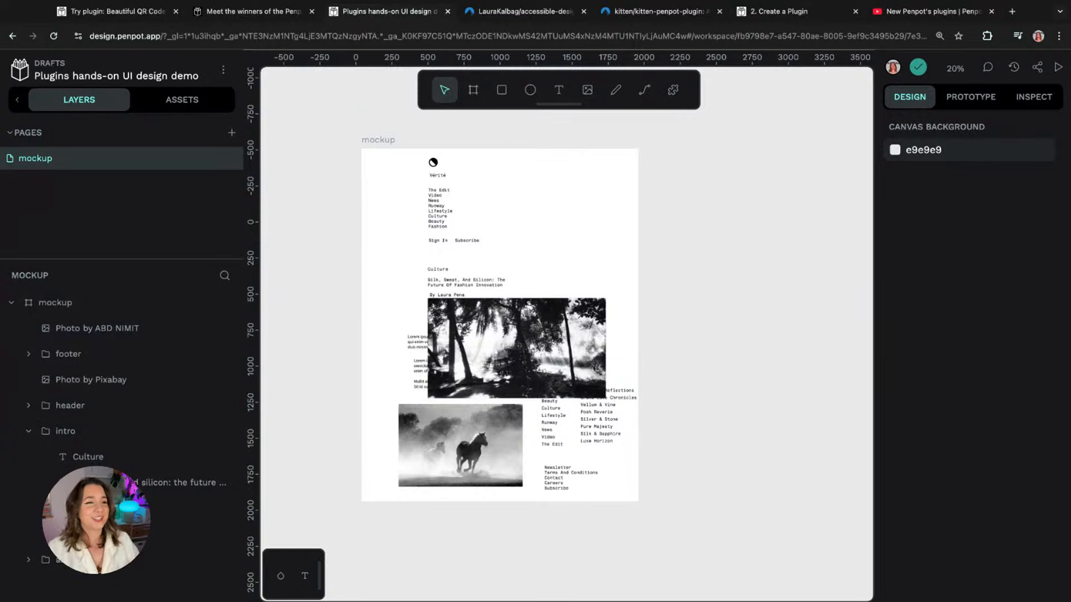
# Step: View the Penpot Plugins Contest 2024 winners announcement on the community site and return to the design file
pyautogui.click(254, 11)
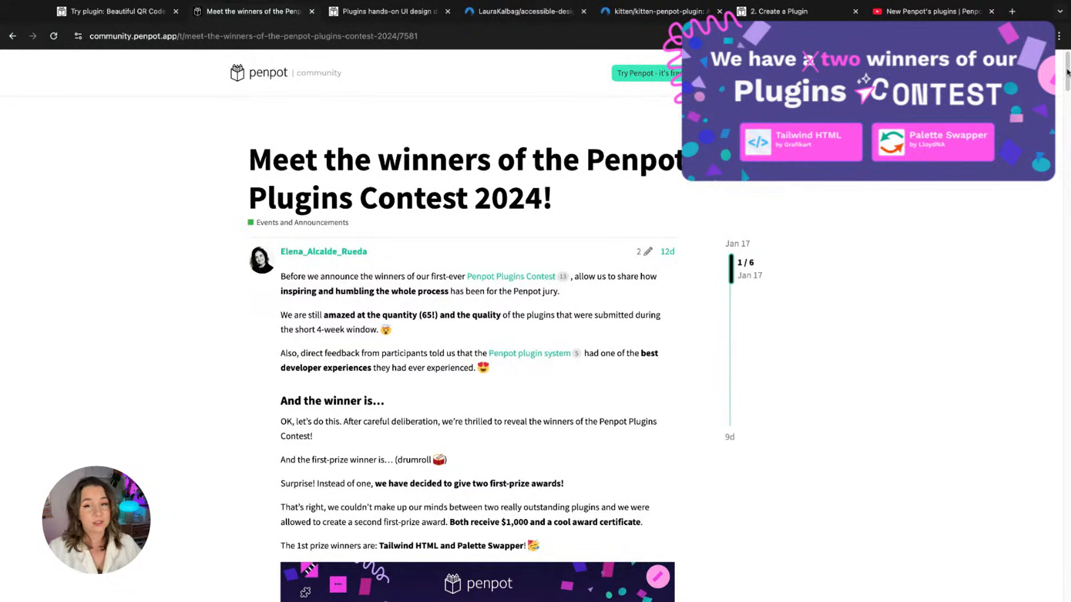
pyautogui.moveTo(1068, 71)
pyautogui.mouseDown()
pyautogui.moveTo(1068, 153)
pyautogui.moveTo(1067, 71)
pyautogui.mouseUp()
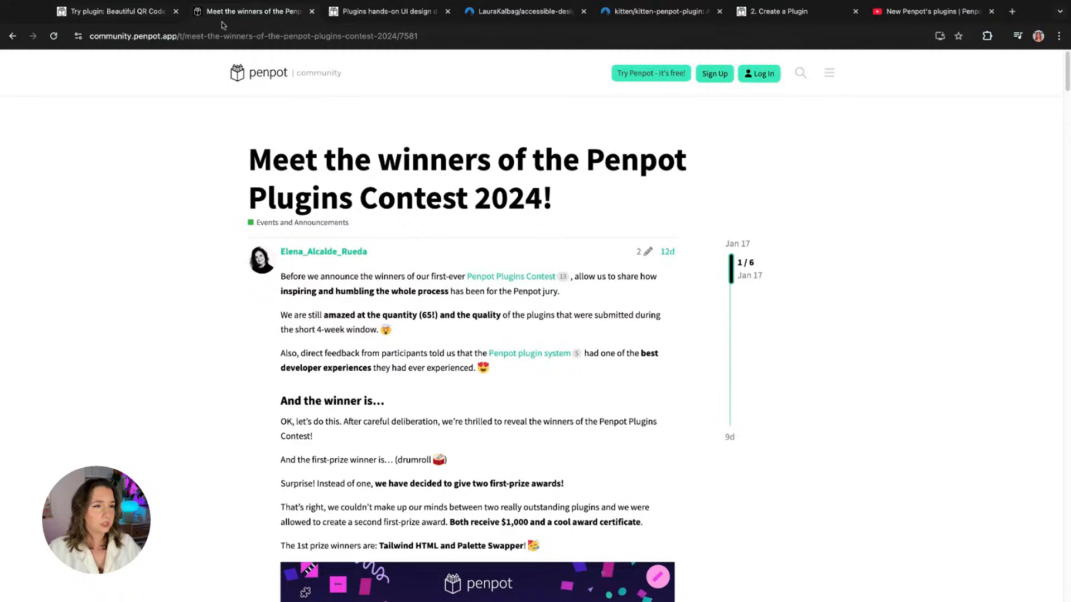
pyautogui.click(380, 12)
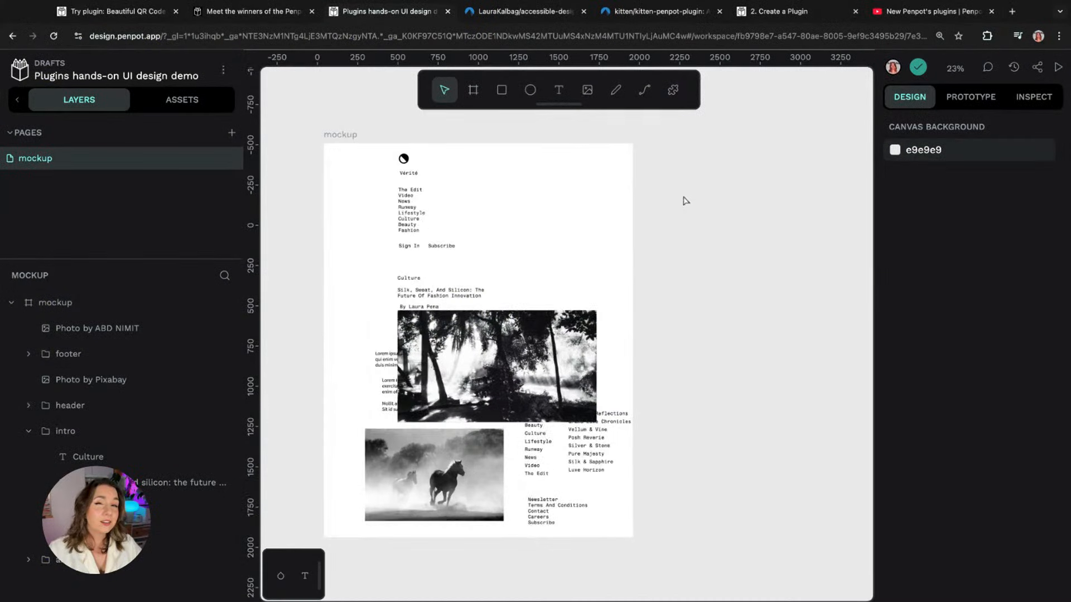
# Step: Draw a new empty board about 1274 x 1359 in the free canvas space beside the mockup board
pyautogui.scroll(3, 576, 226)
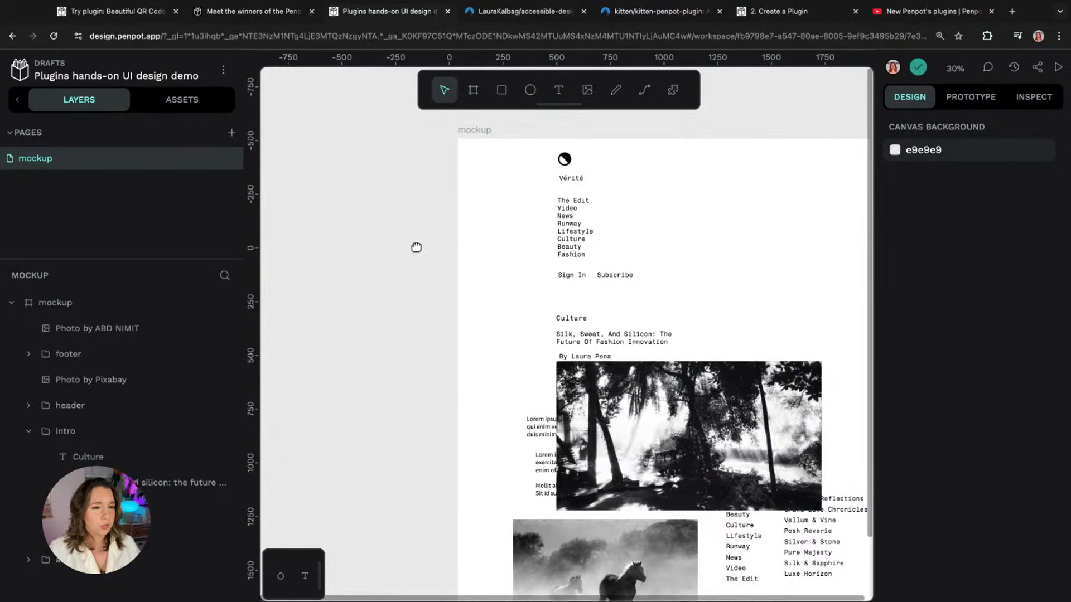
pyautogui.moveTo(409, 248); pyautogui.dragTo(494, 238)
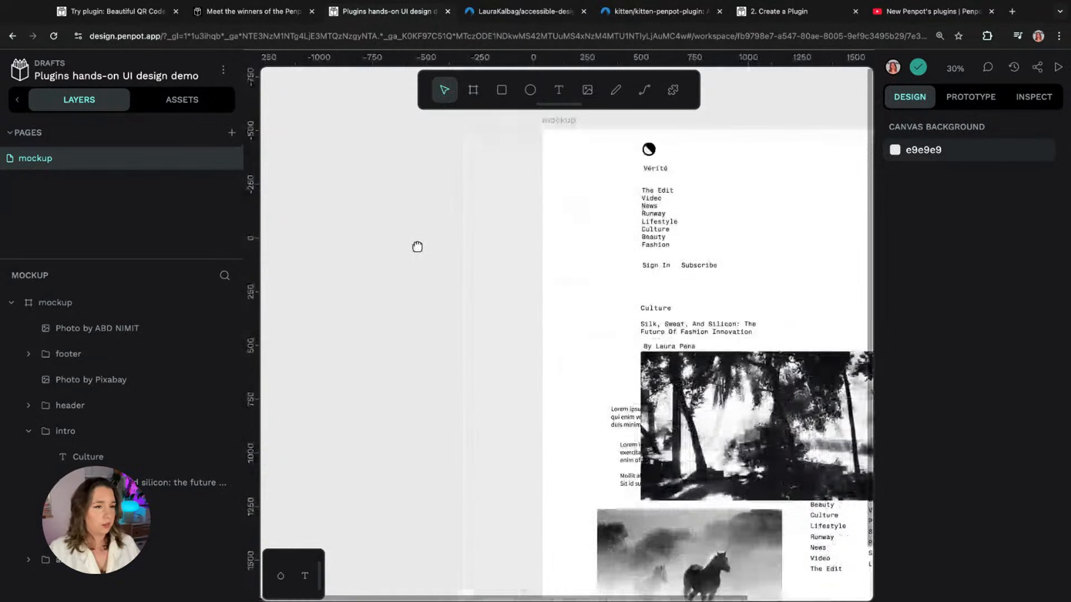
pyautogui.moveTo(417, 247); pyautogui.dragTo(603, 271)
pyautogui.click(472, 93)
pyautogui.moveTo(298, 146); pyautogui.dragTo(572, 439)
pyautogui.click(284, 115)
pyautogui.moveTo(285, 114); pyautogui.dragTo(347, 153)
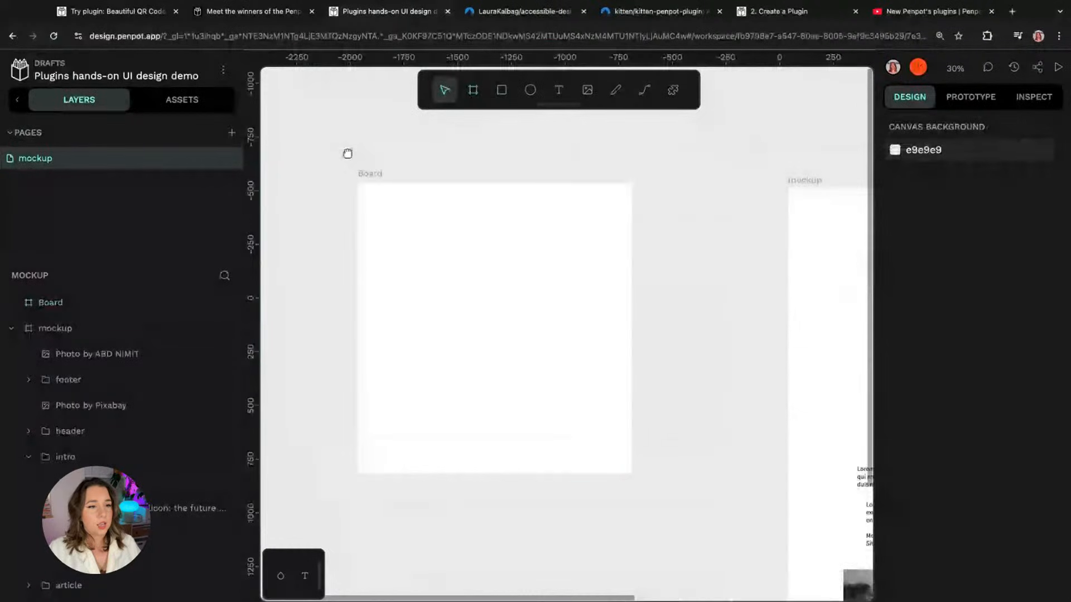
# Step: Select the new board and open the Typescales plugin from the installed plugins
pyautogui.click(400, 178)
pyautogui.click(674, 89)
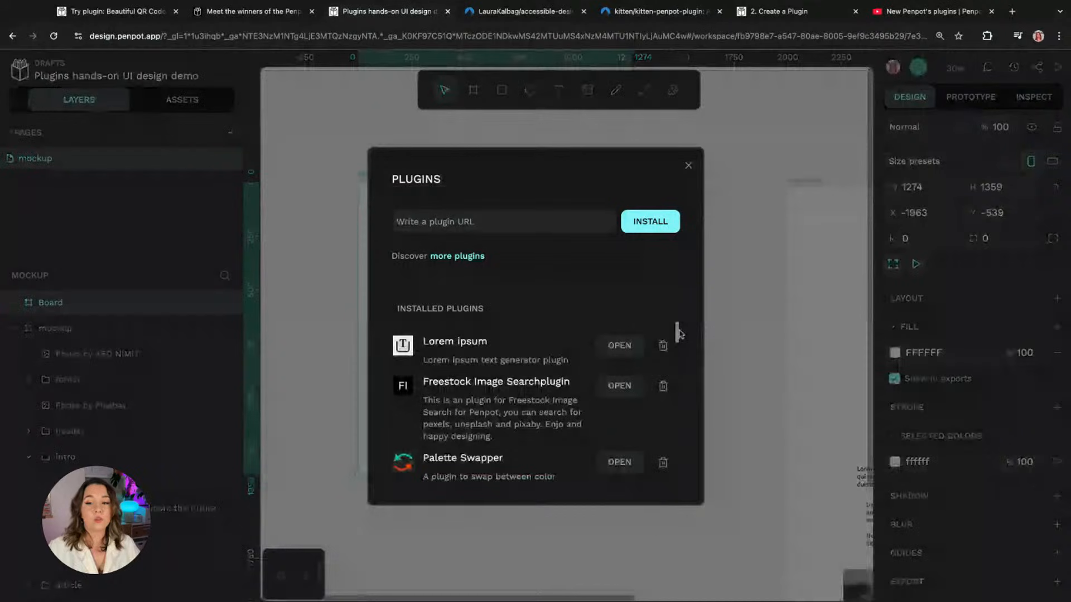
pyautogui.scroll(-3, 680, 333)
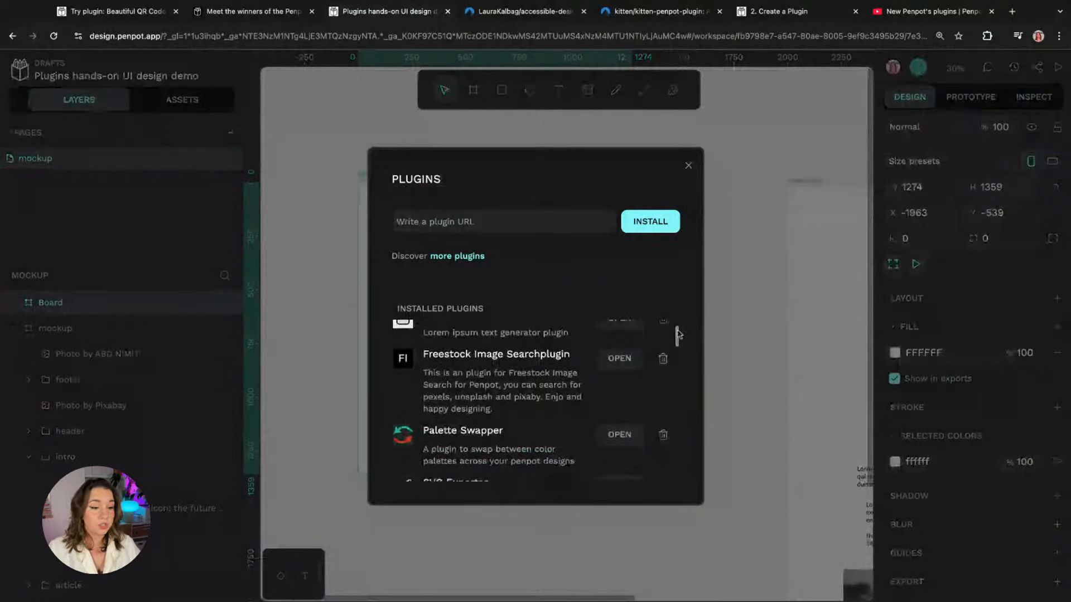
pyautogui.scroll(-4, 531, 399)
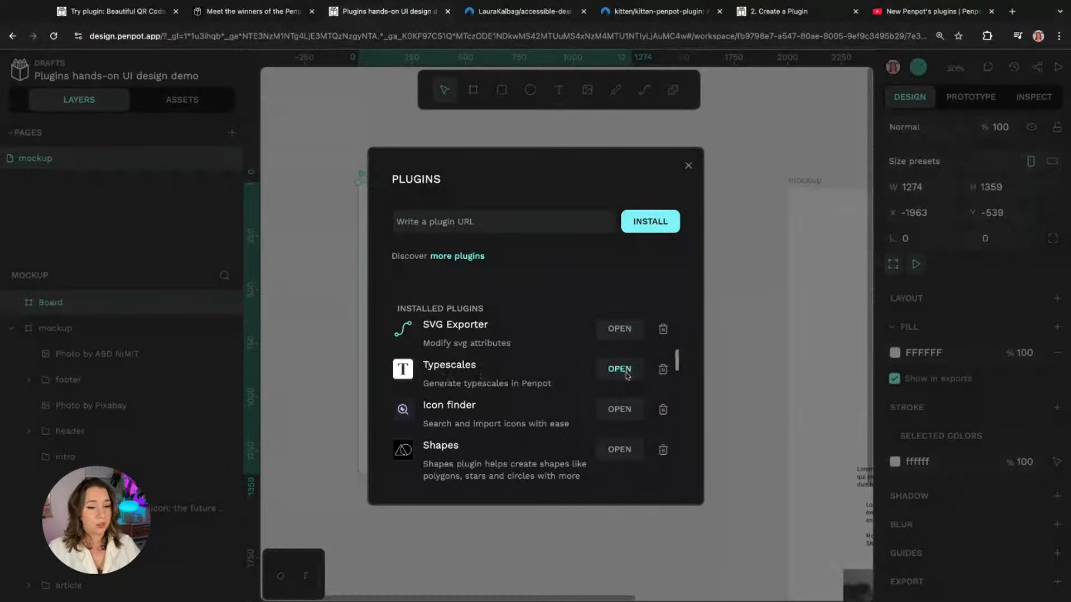
pyautogui.click(620, 371)
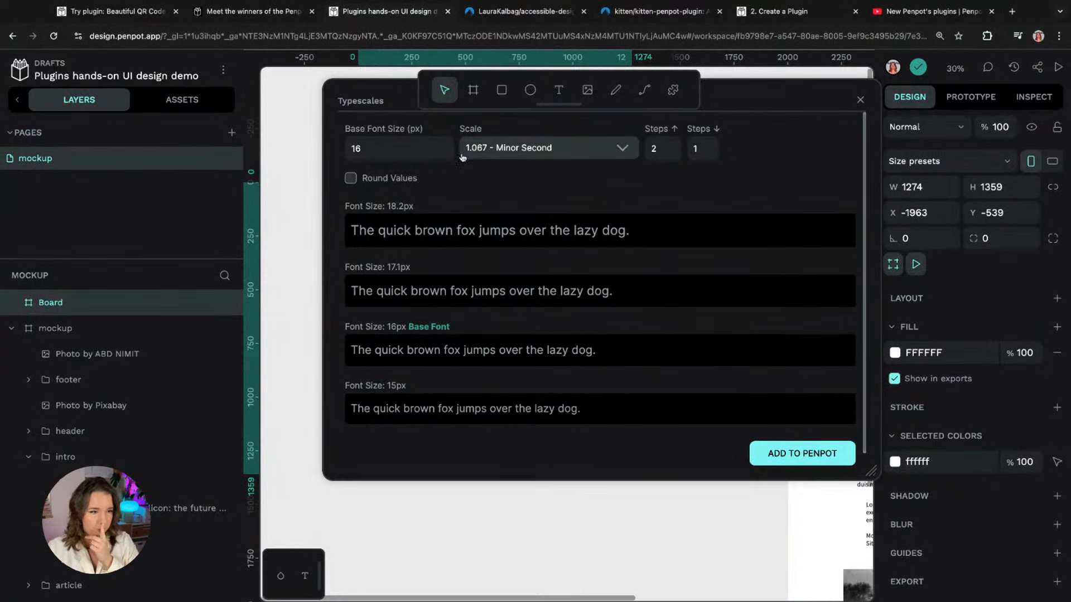
# Step: Set the type scale's upward steps to 3 and review the previewed font sizes
pyautogui.click(408, 150)
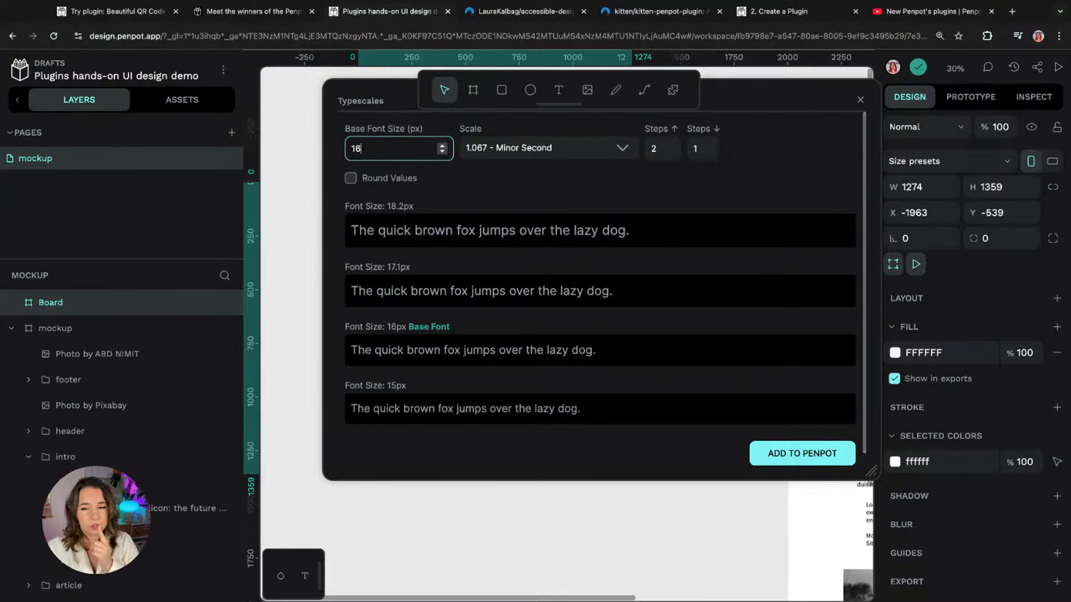
pyautogui.click(669, 145)
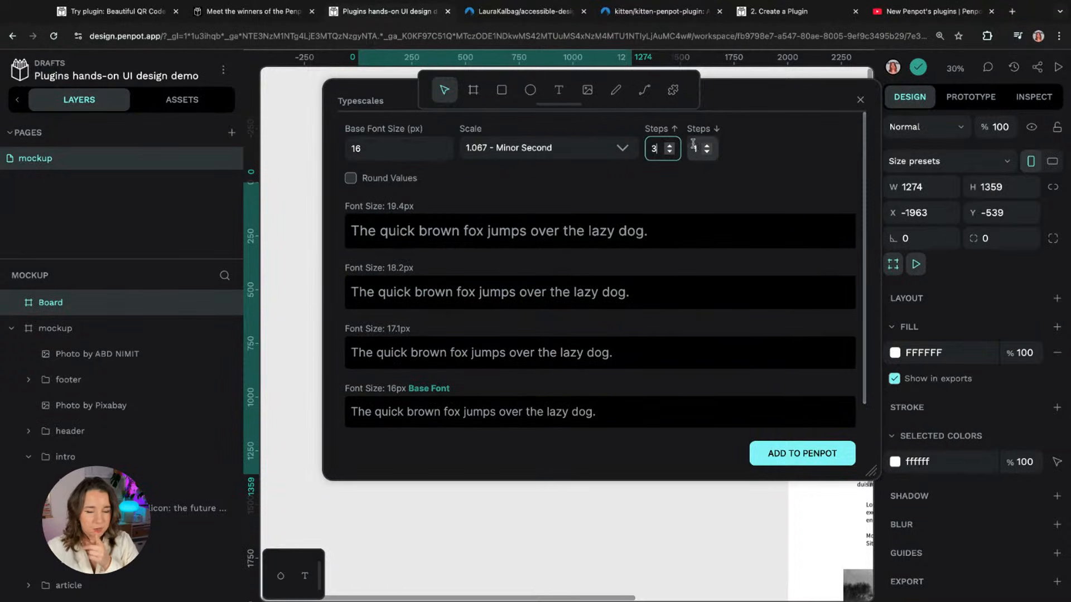
pyautogui.click(738, 162)
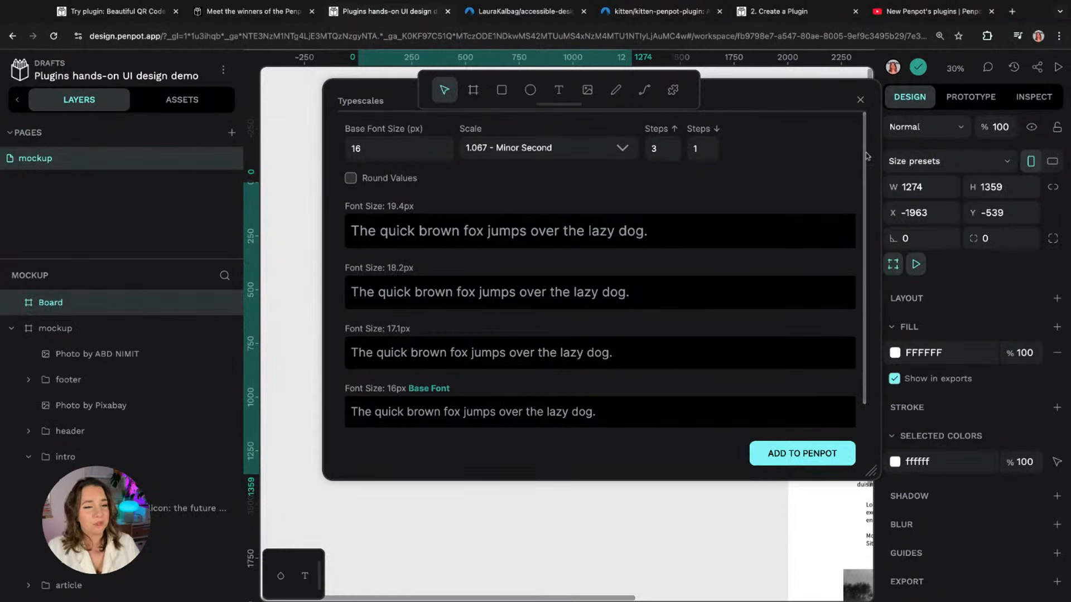
pyautogui.scroll(-1, 866, 156)
pyautogui.scroll(-2, 865, 157)
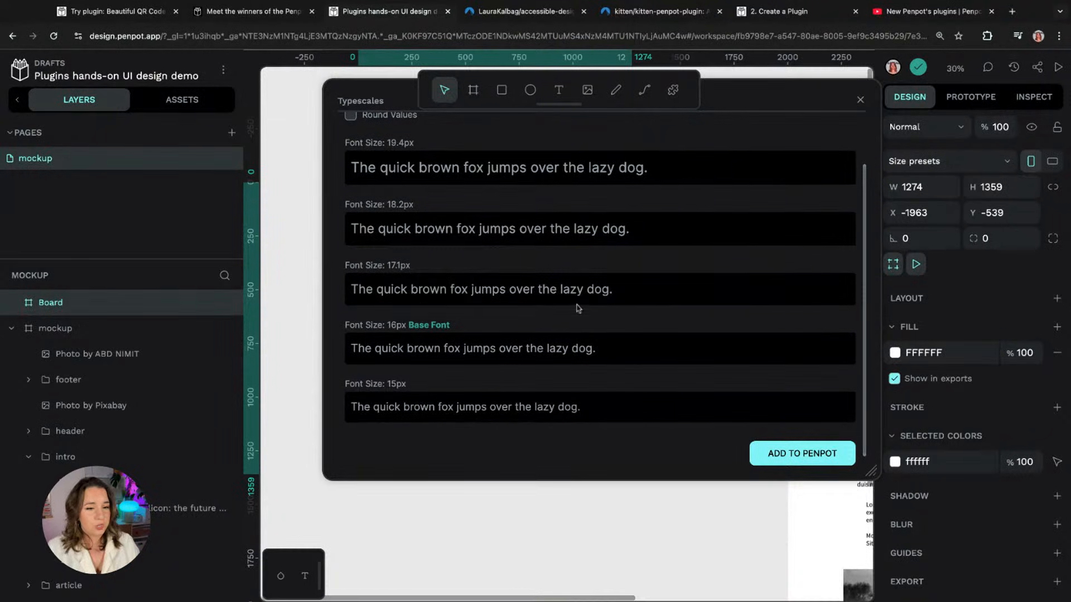
pyautogui.scroll(-1, 758, 294)
pyautogui.scroll(3, 752, 295)
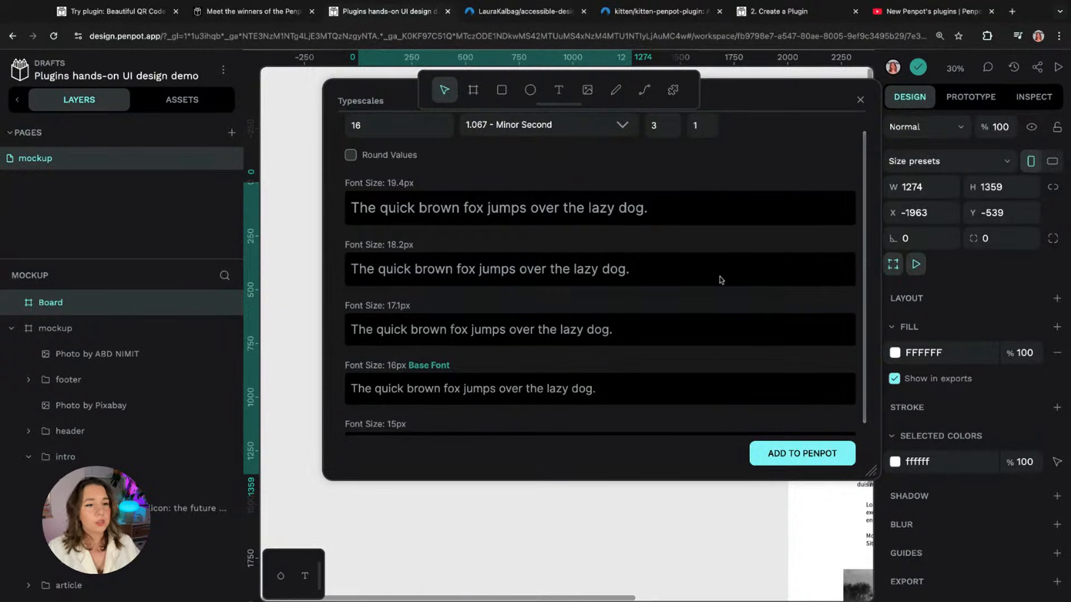
pyautogui.scroll(1, 710, 277)
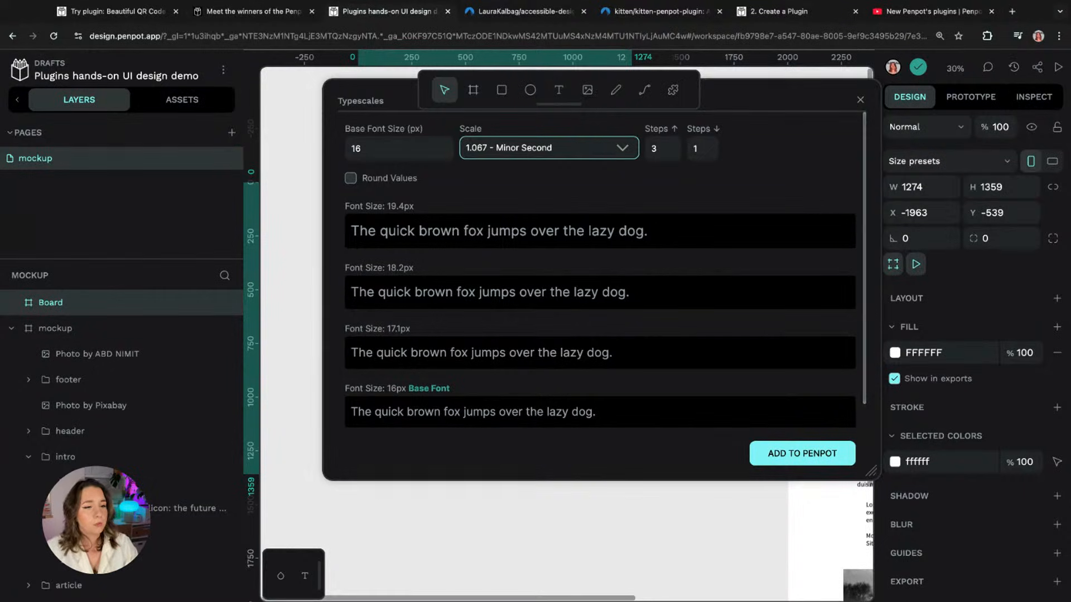
# Step: Set the scale to 1.250 - Major Third with rounded values, and add the type scale to the design
pyautogui.click(548, 199)
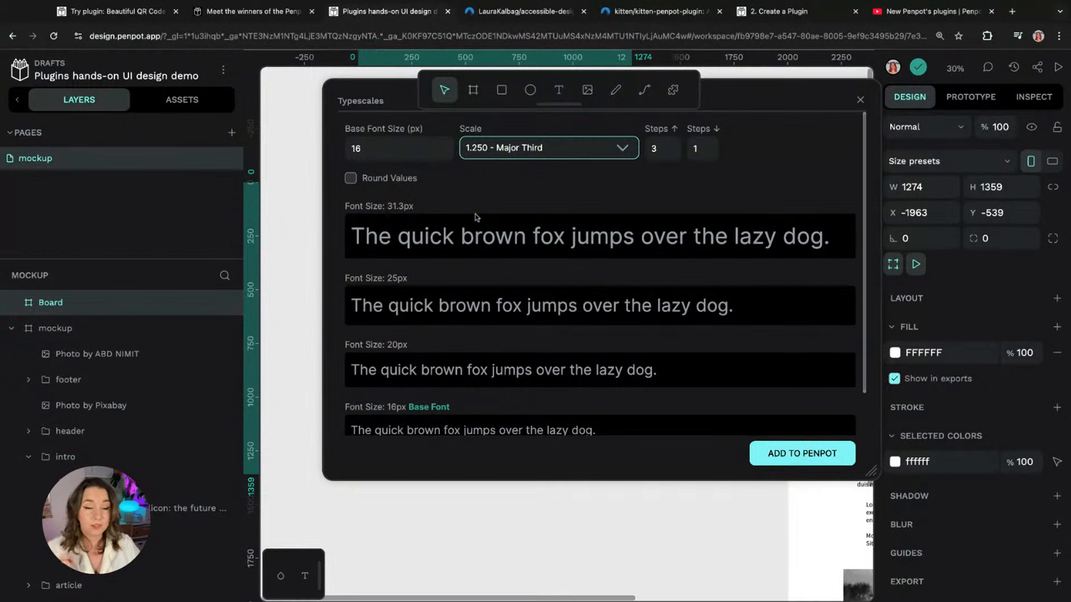
pyautogui.click(396, 179)
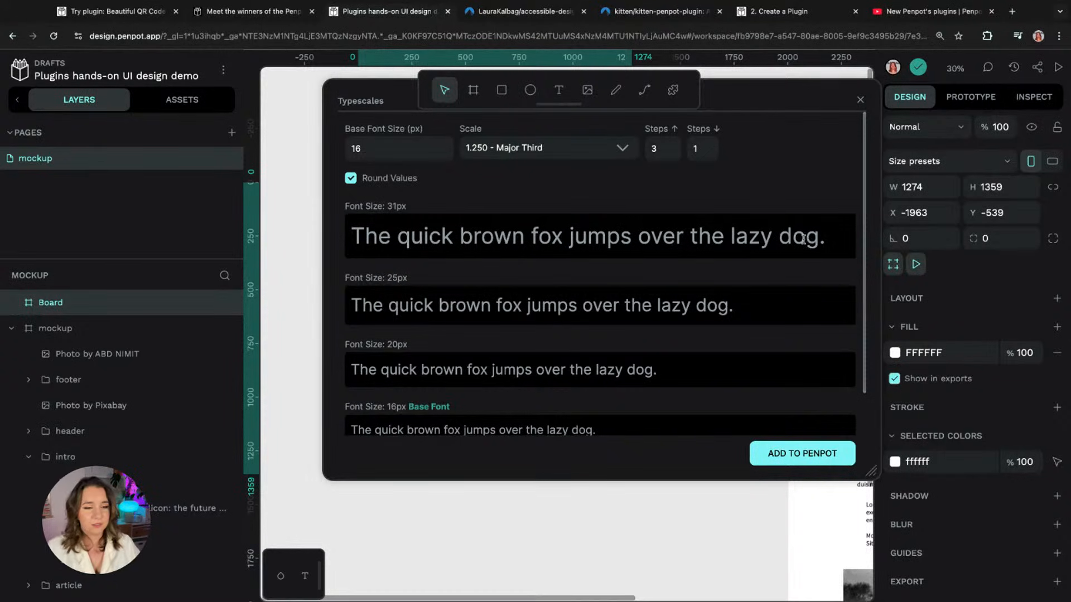
pyautogui.click(819, 462)
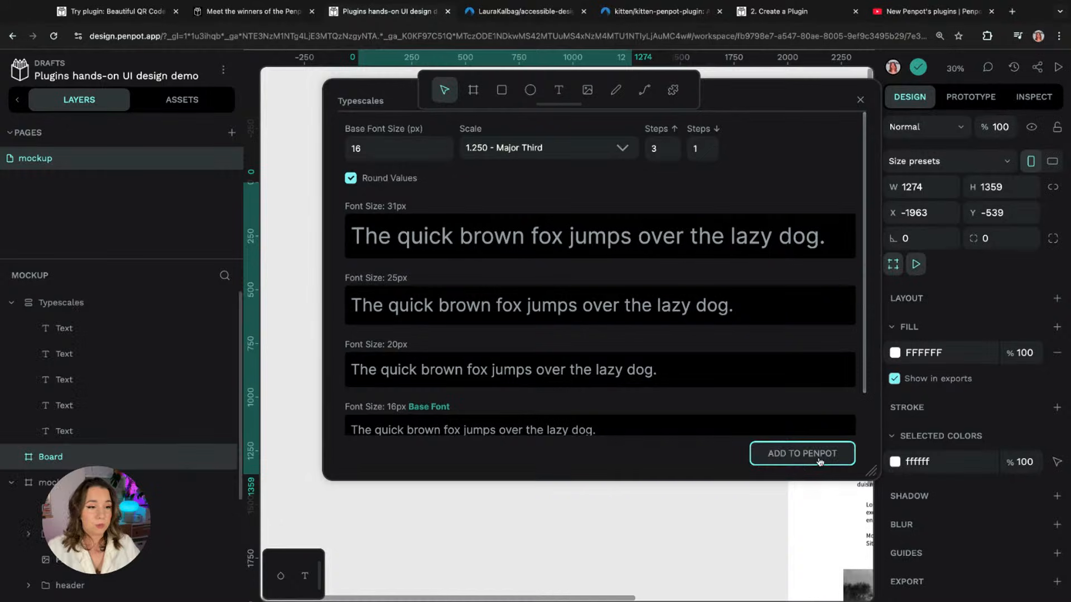
pyautogui.click(860, 102)
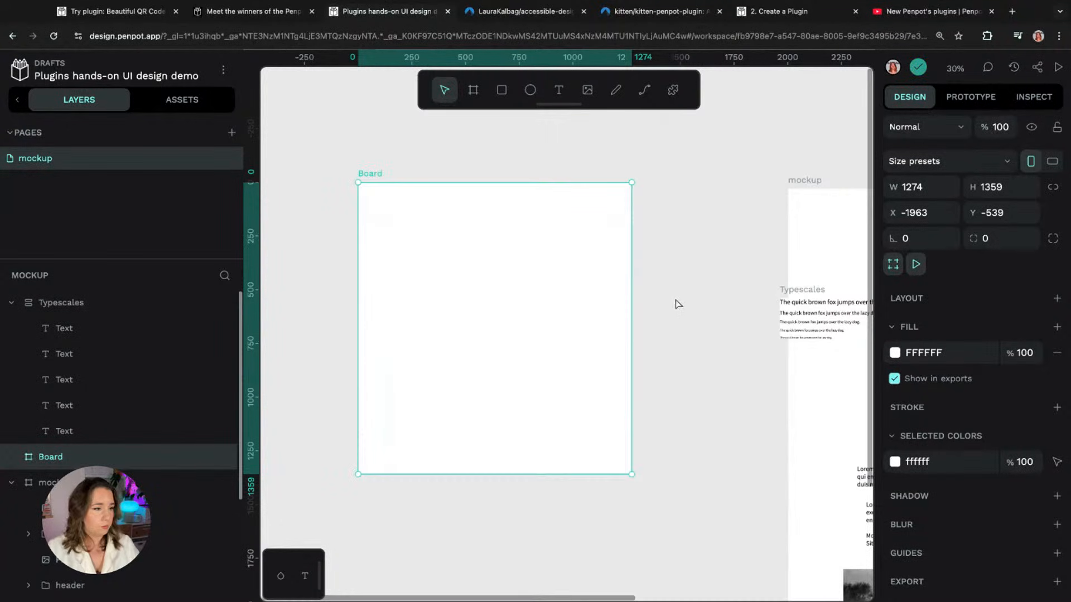
# Step: Move the Typescales text samples onto the new board at about X 138, Y 230
pyautogui.moveTo(778, 290); pyautogui.dragTo(386, 223)
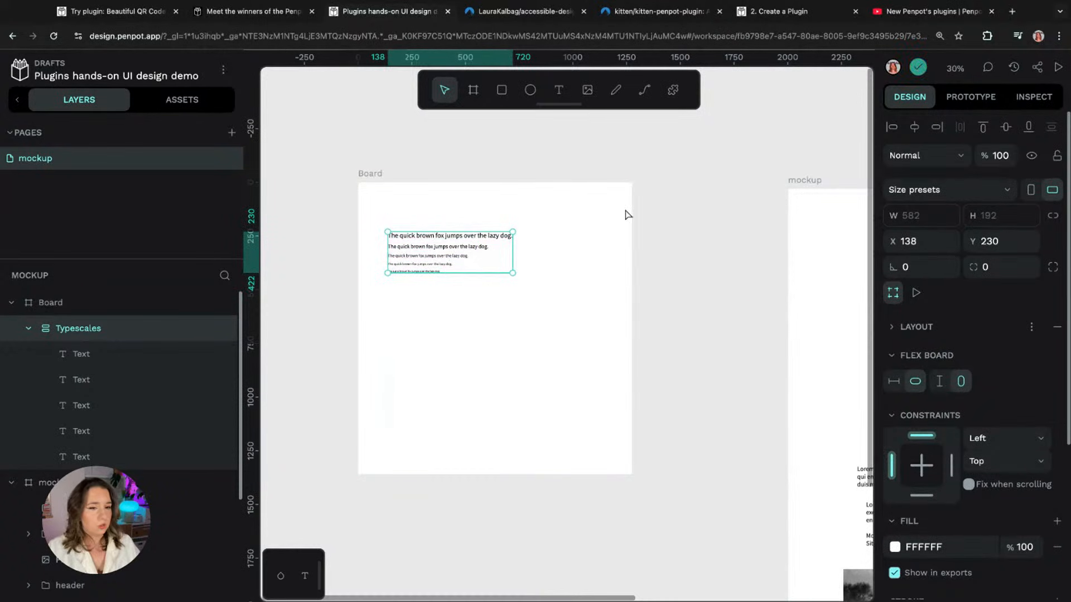
pyautogui.scroll(1, 437, 213)
pyautogui.scroll(3, 436, 214)
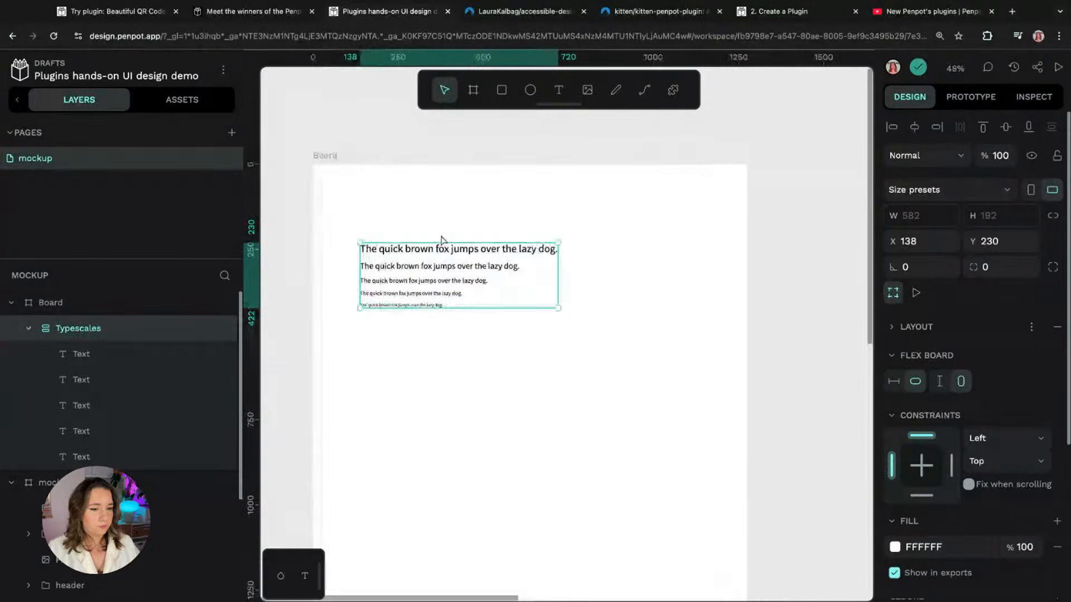
# Step: Reposition the Typescales text samples on the board at about X 278, Y 171
pyautogui.click(485, 196)
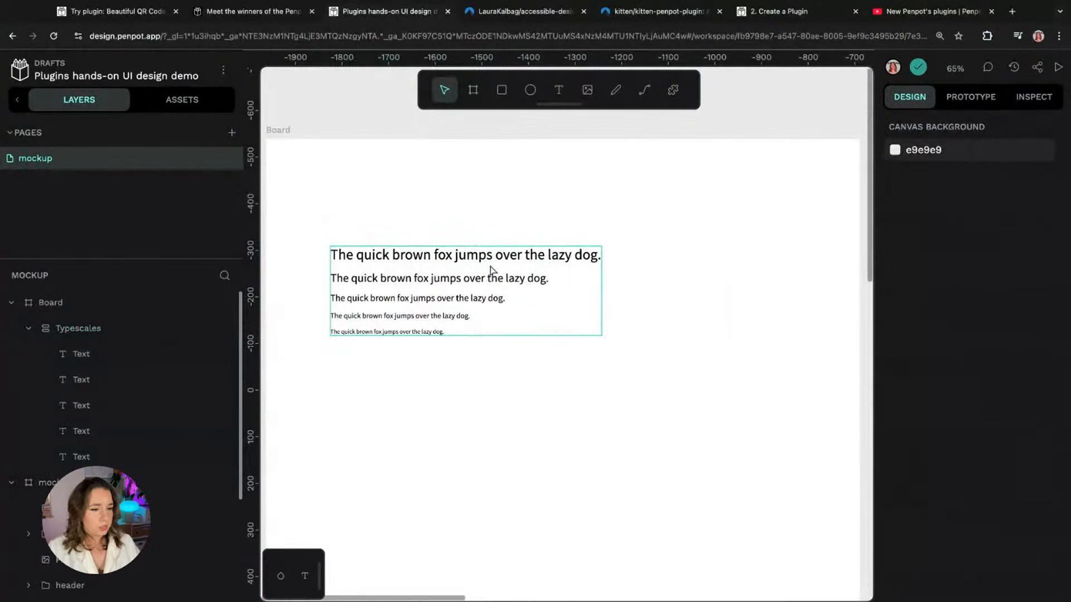
pyautogui.moveTo(535, 266); pyautogui.dragTo(601, 238)
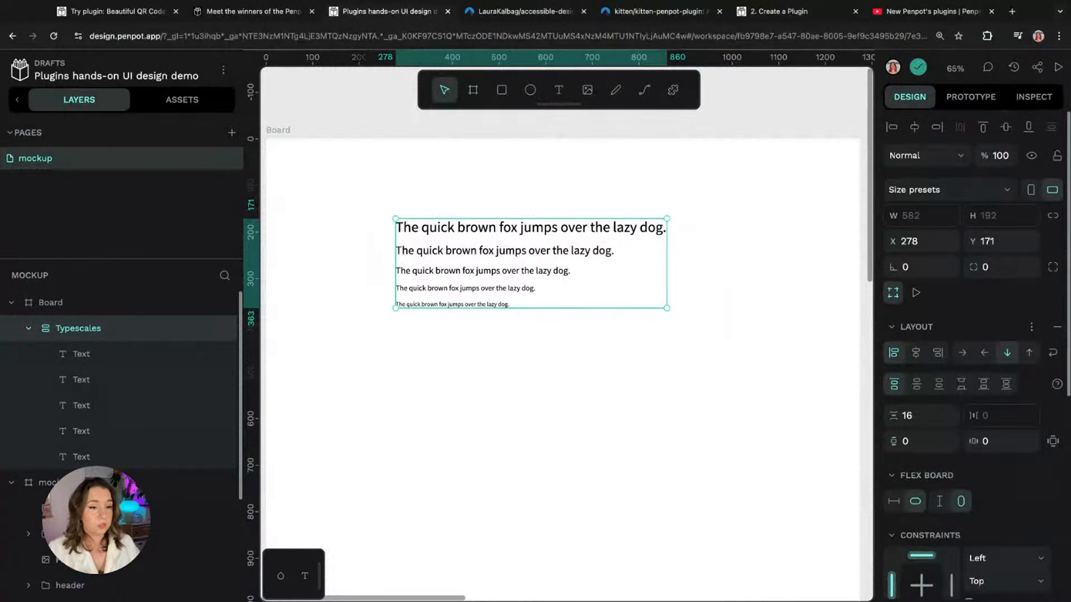
# Step: Change the font of the first, largest sample line in the type scale to Domine
pyautogui.click(632, 231)
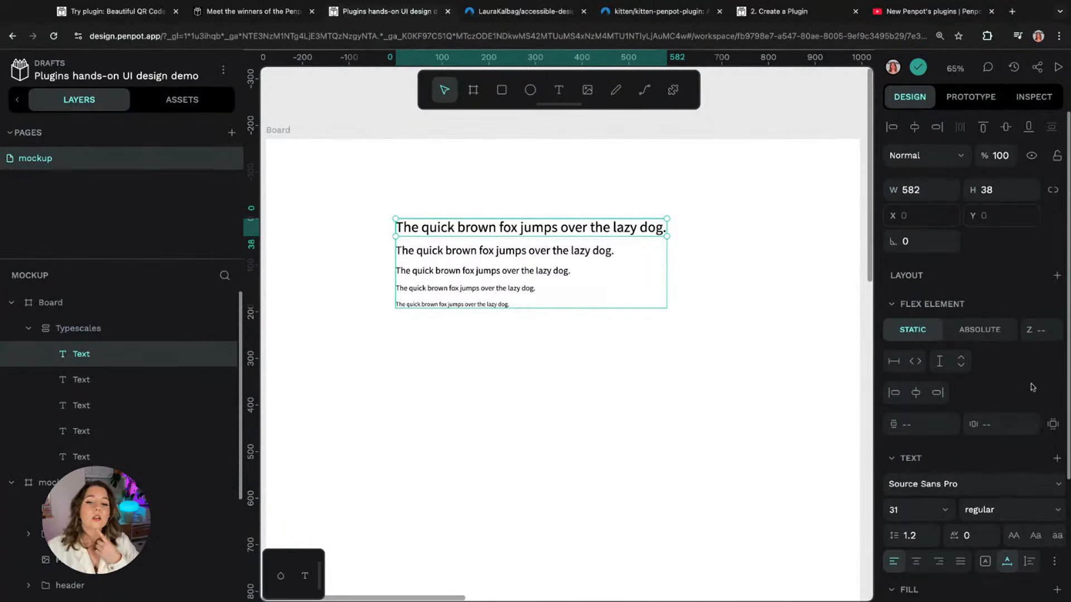
pyautogui.scroll(-1, 1029, 386)
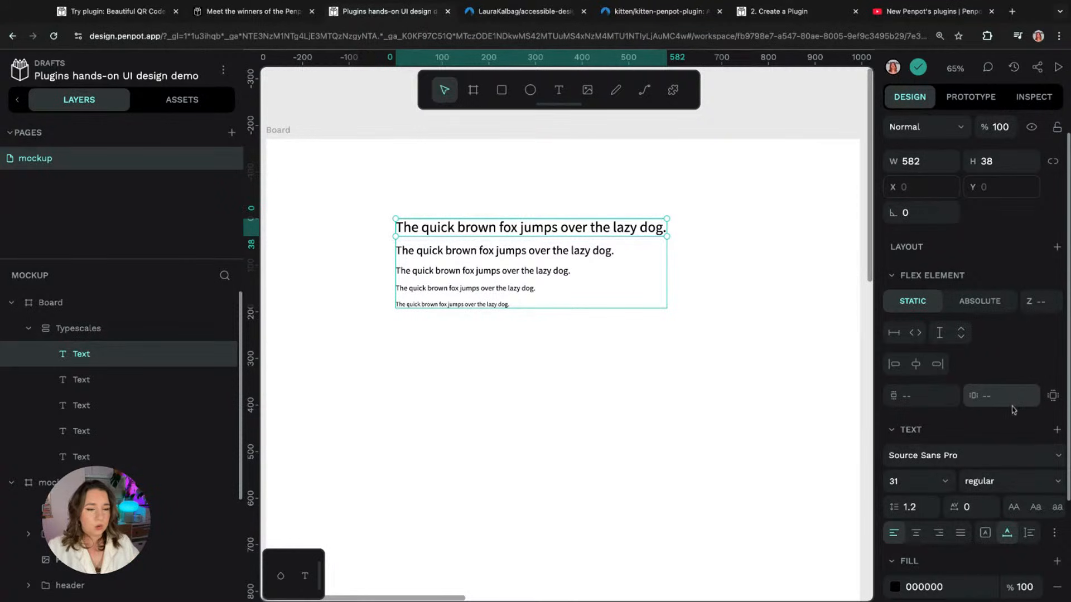
pyautogui.scroll(-1, 971, 446)
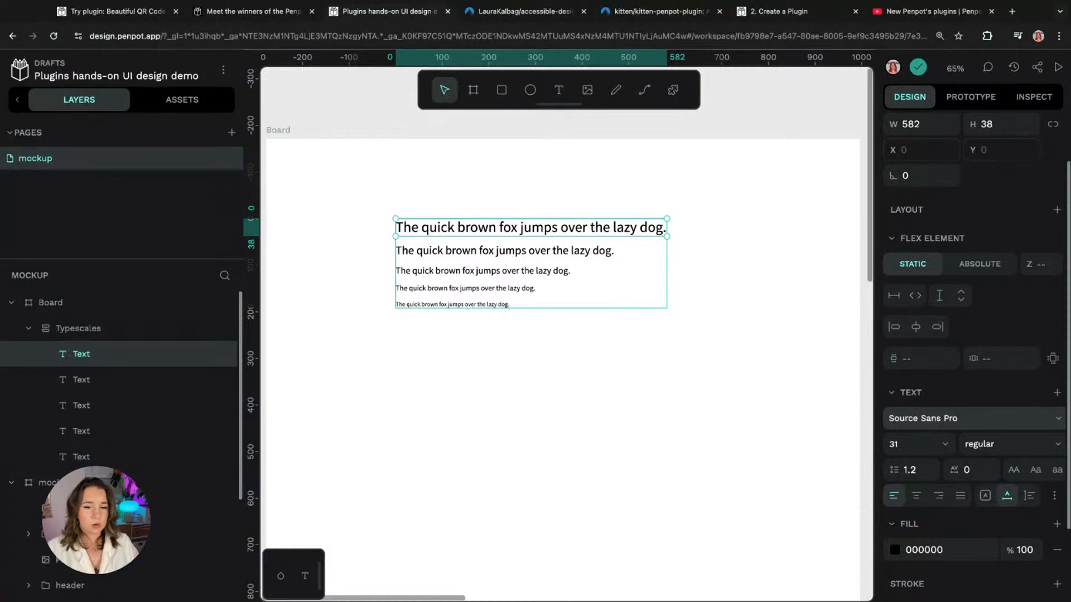
pyautogui.click(986, 423)
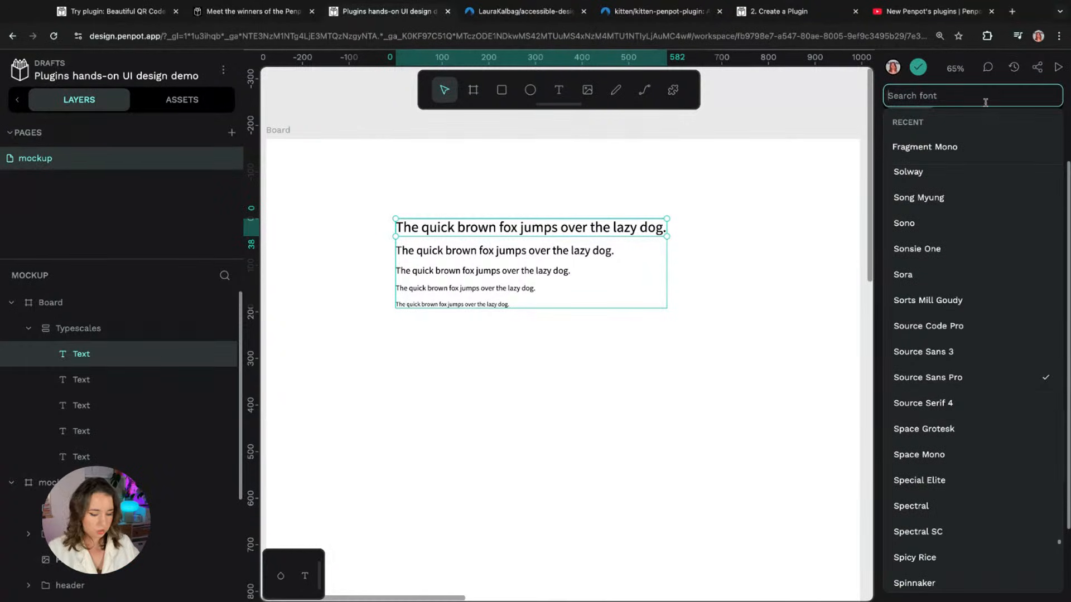
pyautogui.write('domin')
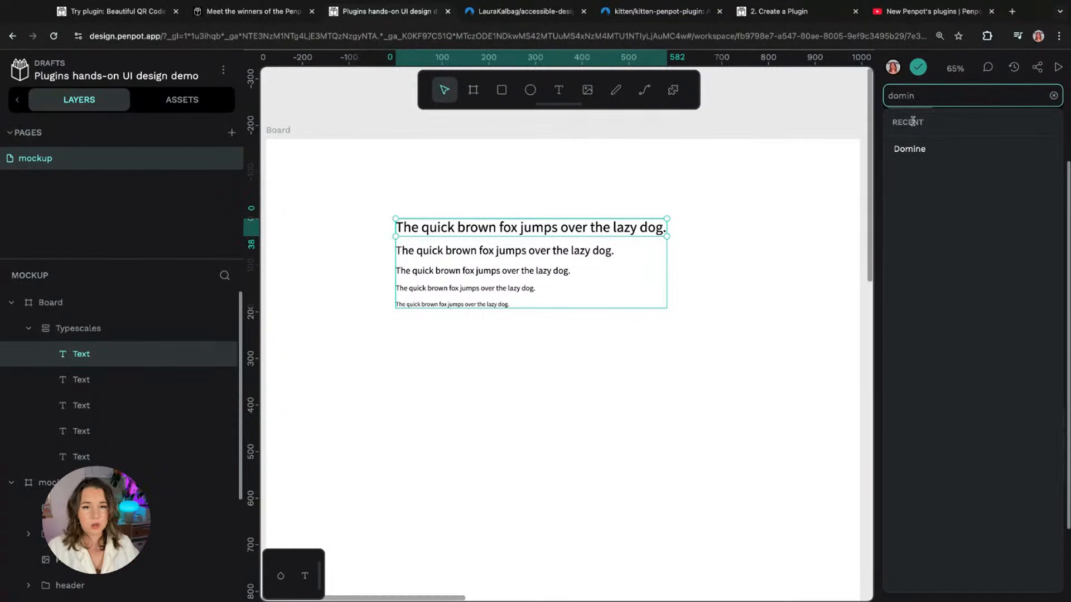
pyautogui.click(907, 149)
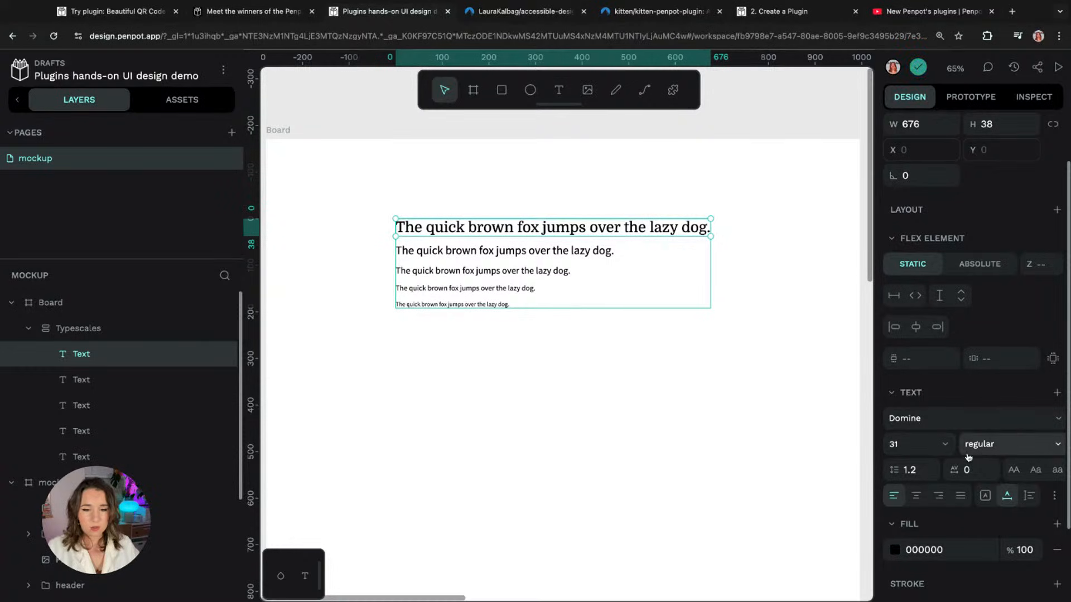
# Step: Style the second sample line in DM Sans, uppercase, with letter spacing 2
pyautogui.click(579, 255)
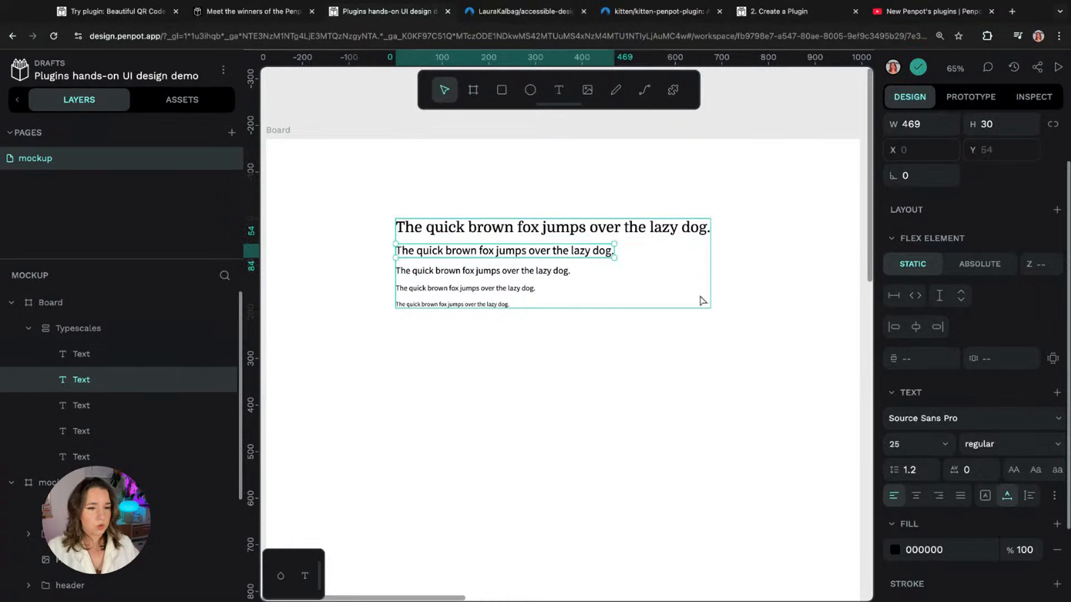
pyautogui.click(941, 415)
pyautogui.write('dm')
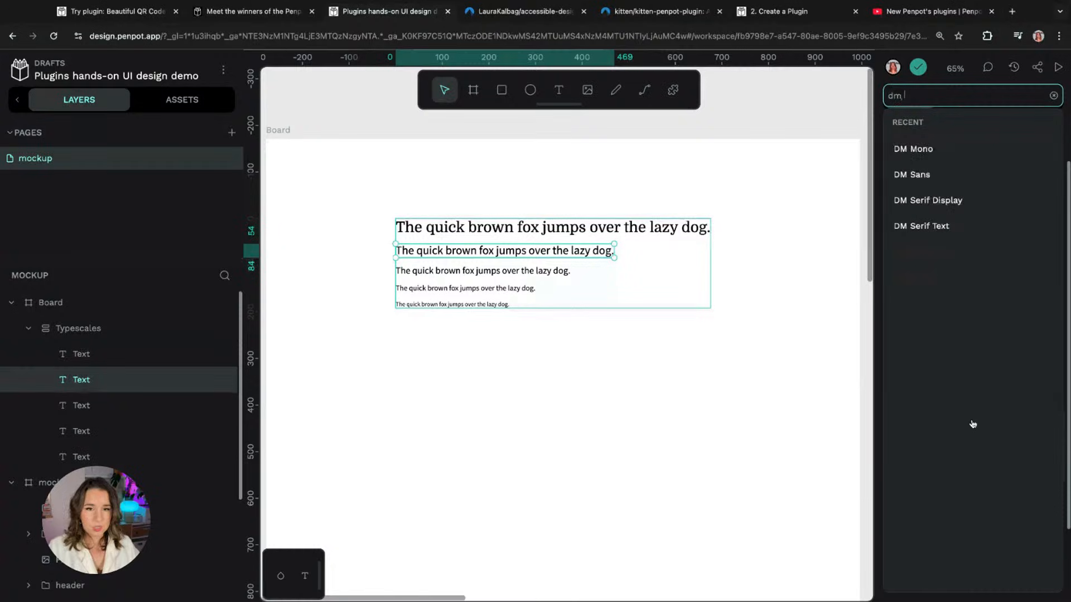
pyautogui.click(972, 188)
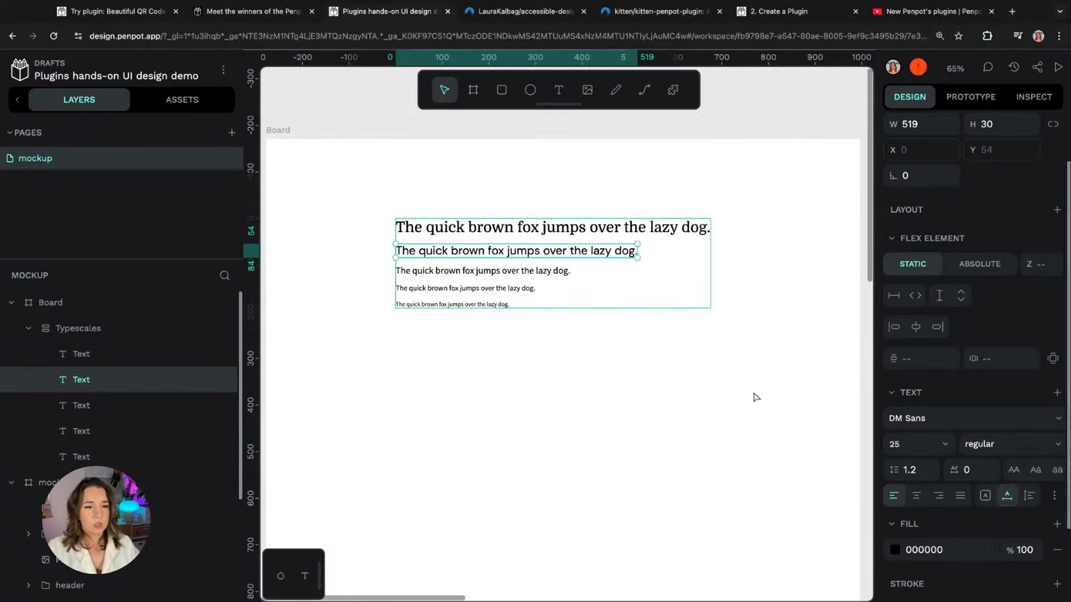
pyautogui.click(1013, 471)
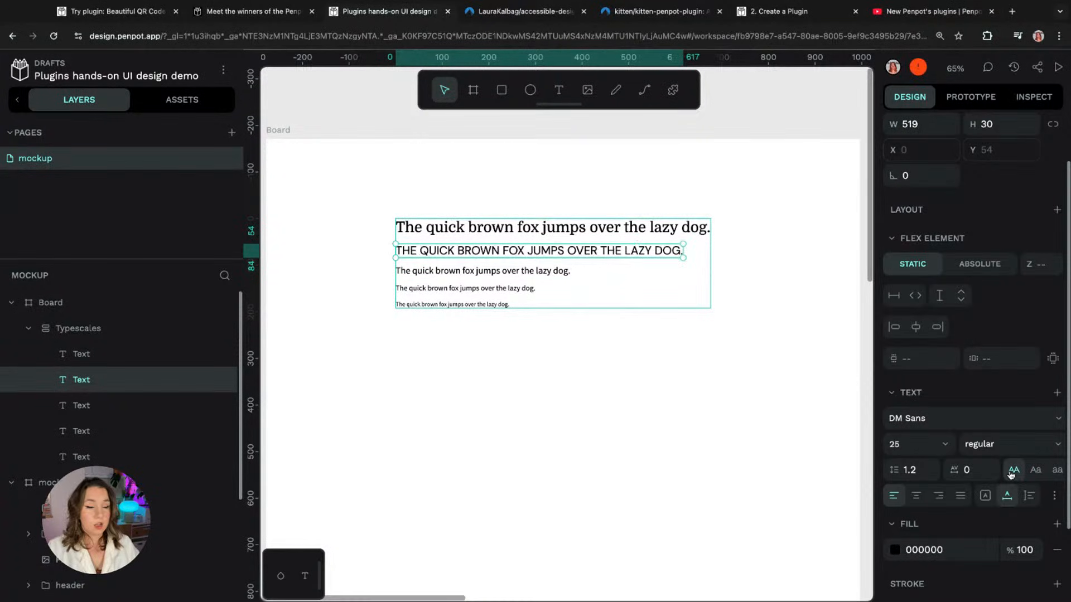
pyautogui.click(970, 470)
pyautogui.write('2')
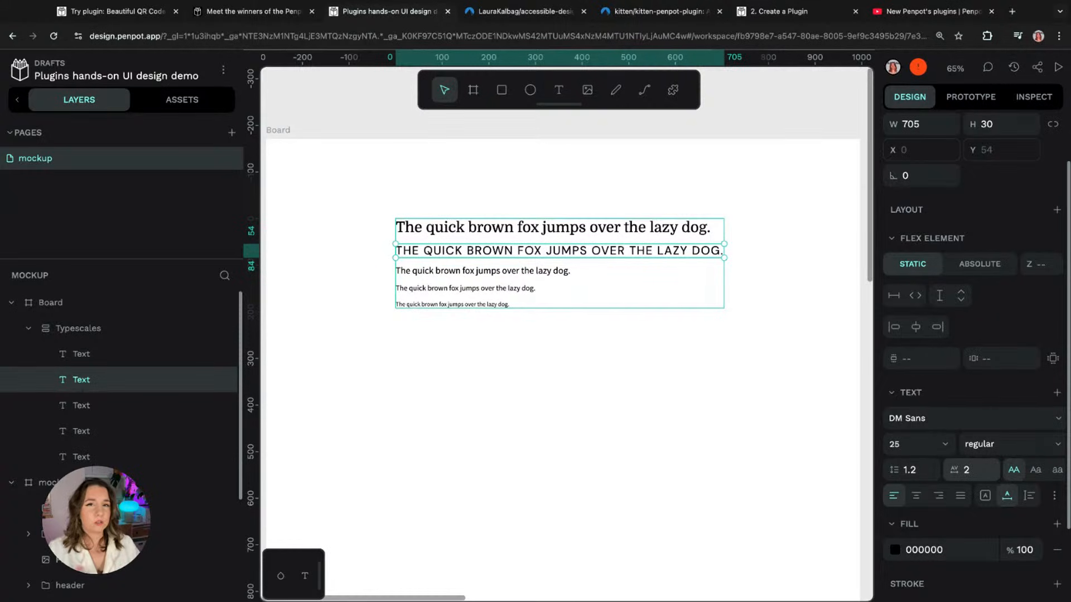
# Step: Style the third sample line in Domine with font weight 600
pyautogui.click(538, 272)
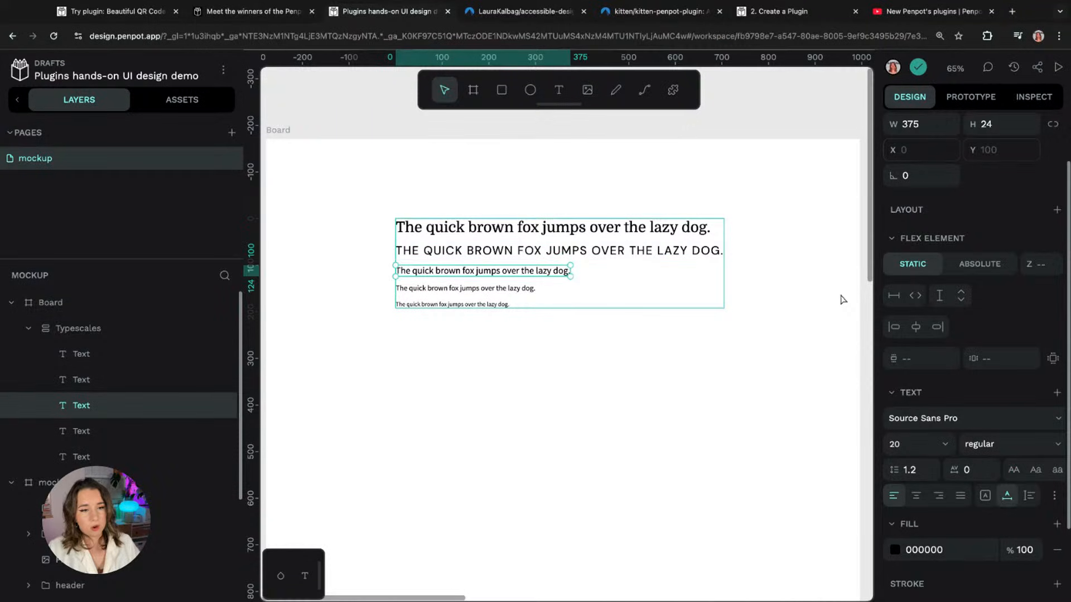
pyautogui.click(967, 424)
pyautogui.write('domi')
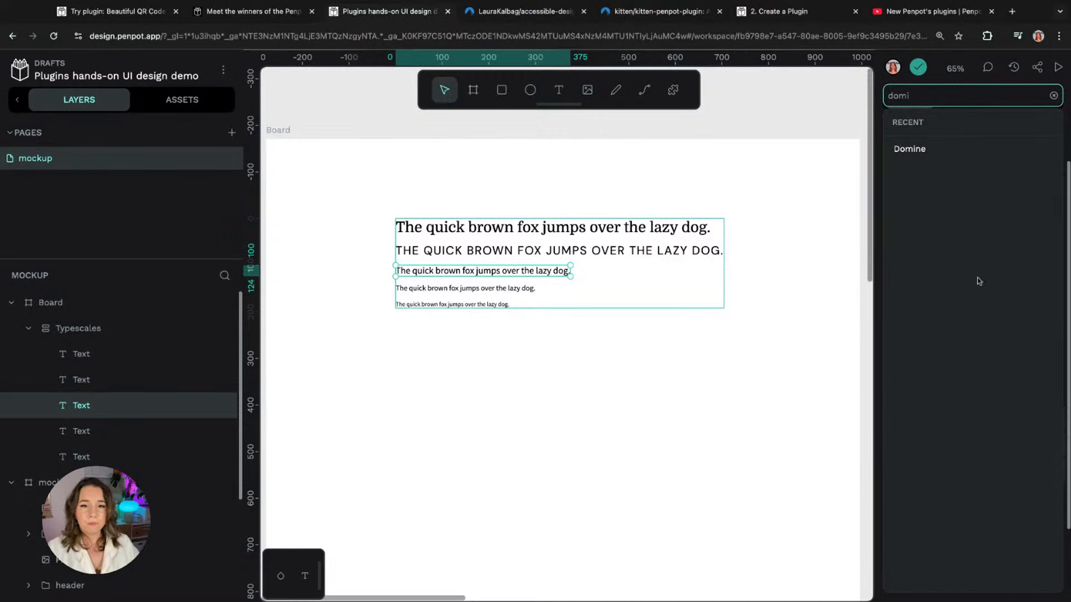
pyautogui.click(945, 149)
pyautogui.click(1027, 445)
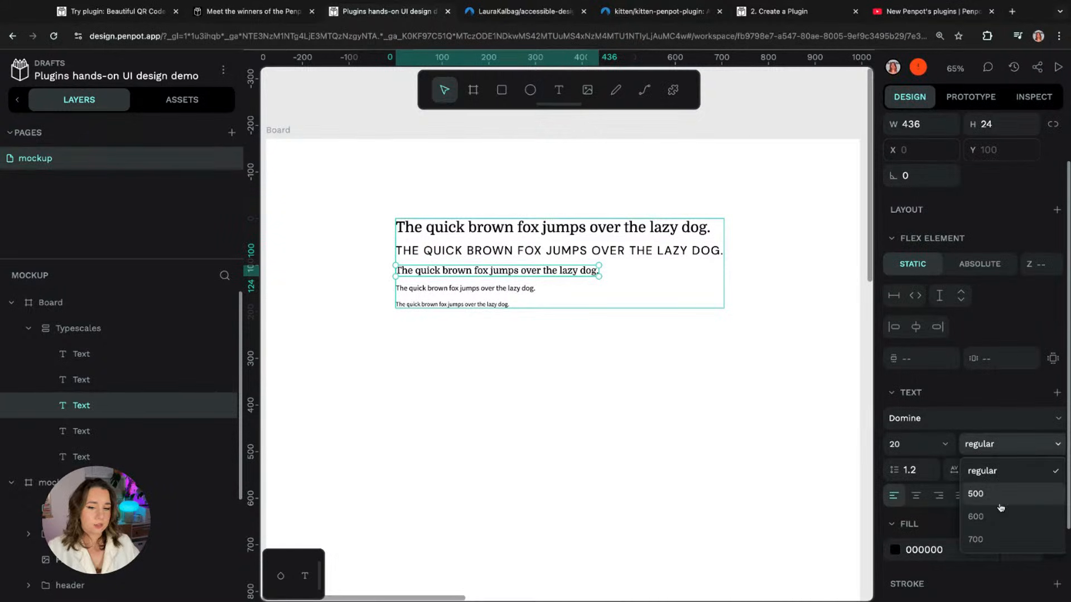
pyautogui.click(997, 495)
pyautogui.click(1012, 445)
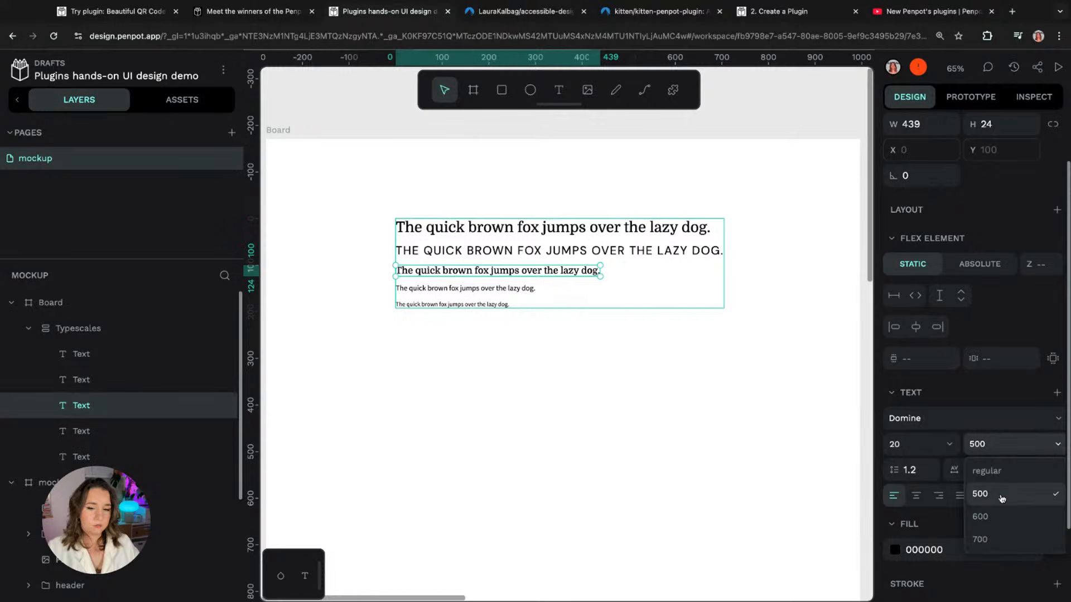
pyautogui.click(999, 508)
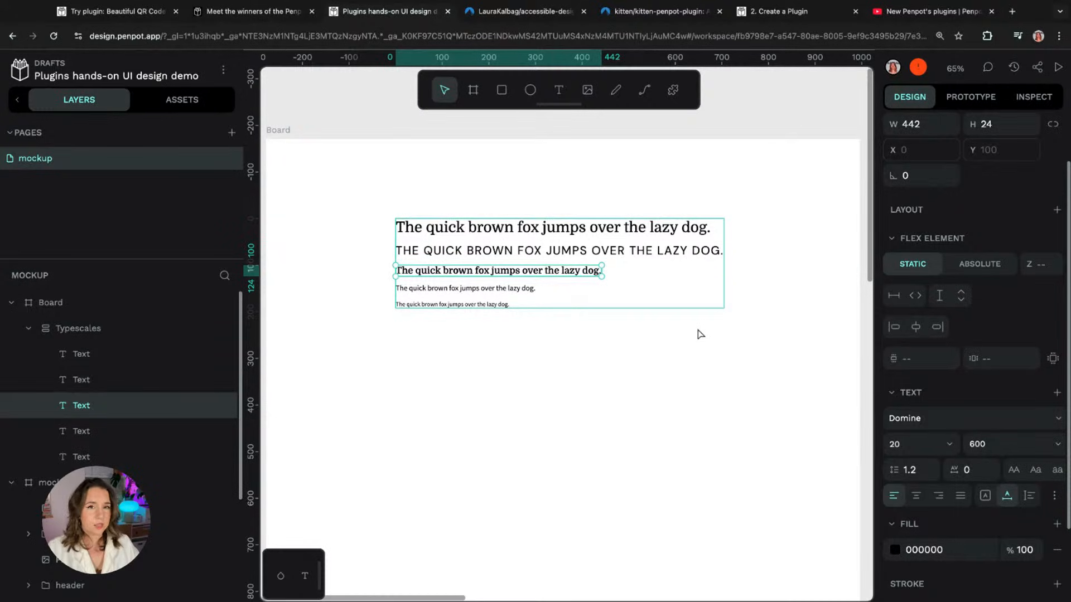
# Step: Change the font of the fourth and fifth sample lines to DM Sans
pyautogui.click(533, 292)
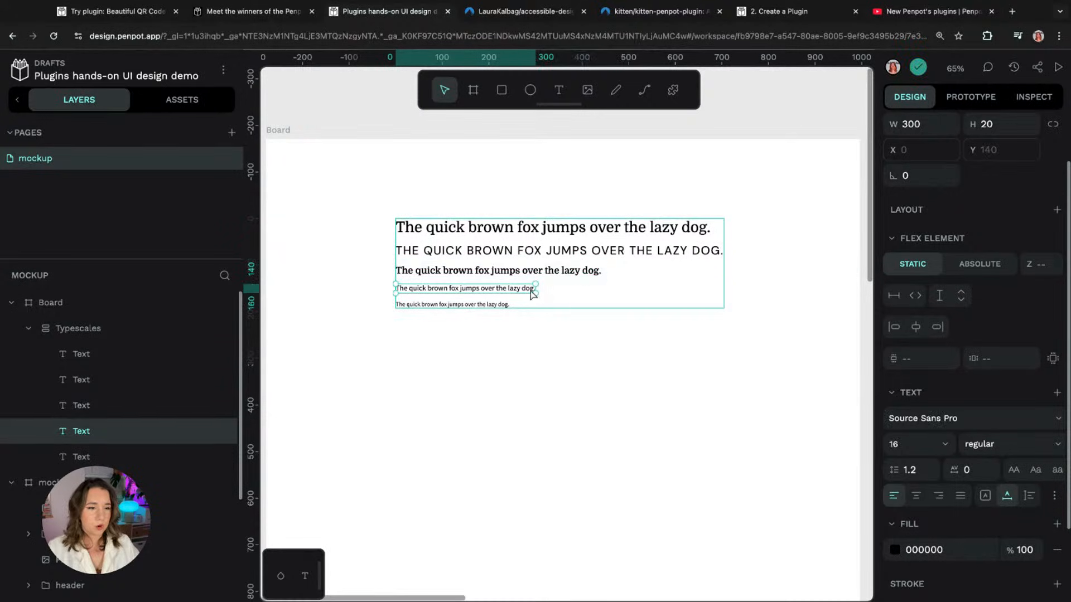
pyautogui.click(981, 418)
pyautogui.write('dms')
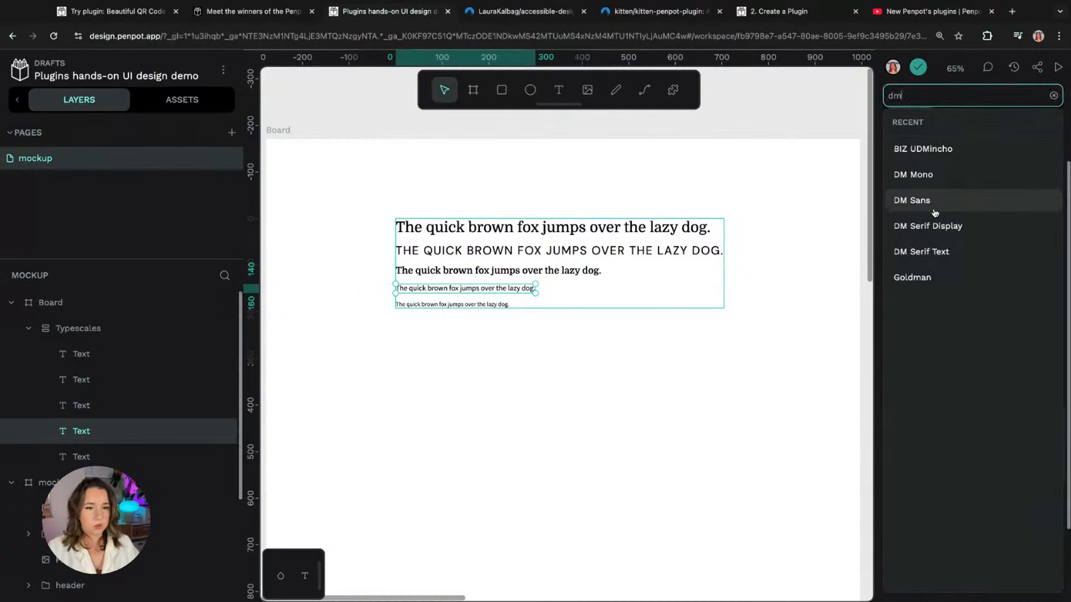
pyautogui.click(934, 211)
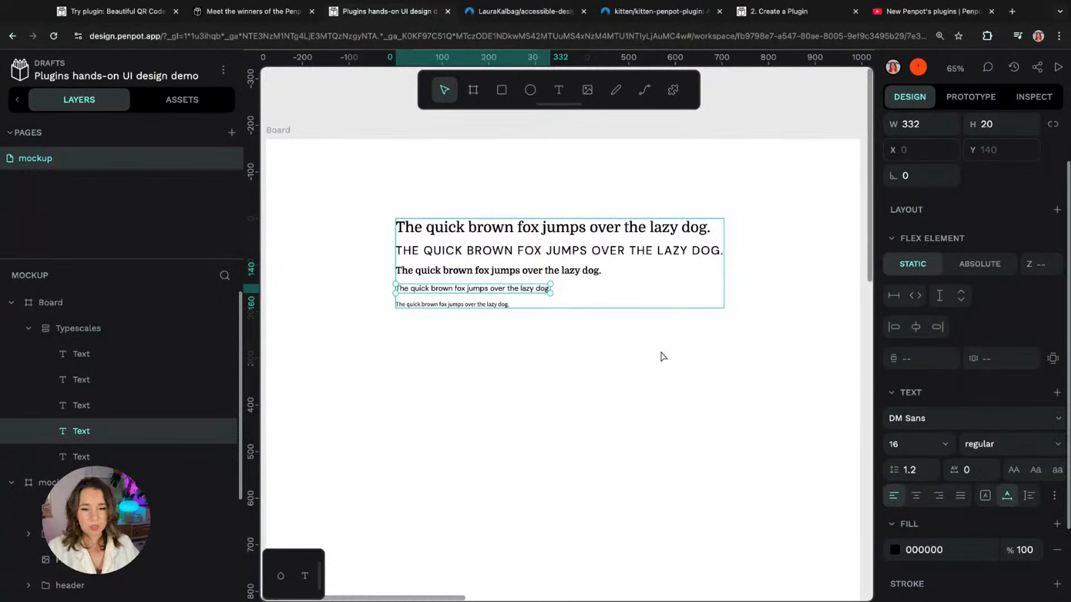
pyautogui.click(467, 306)
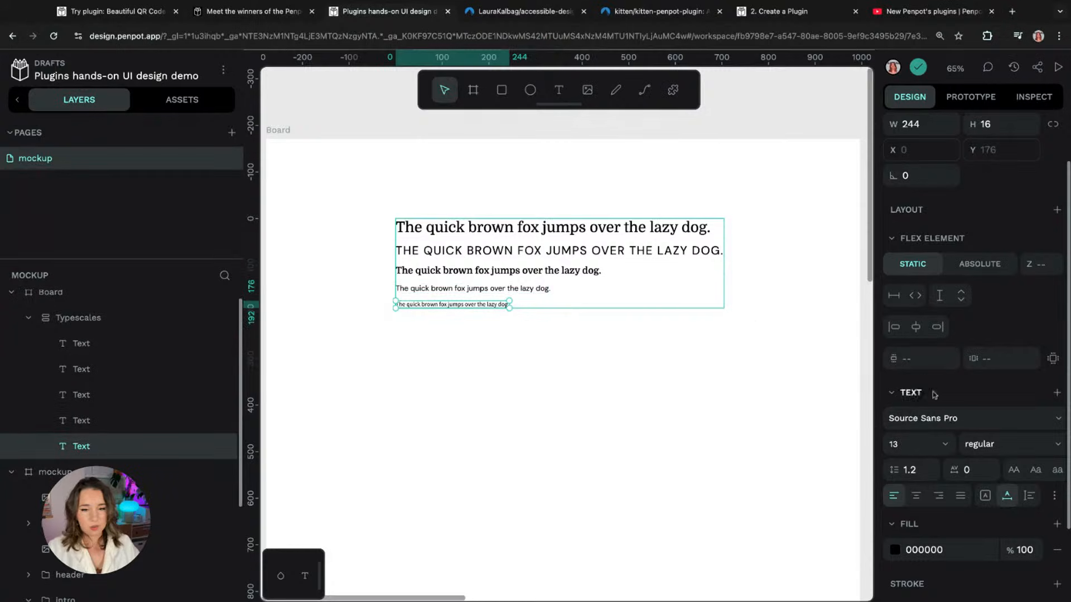
pyautogui.click(986, 428)
pyautogui.write('dm')
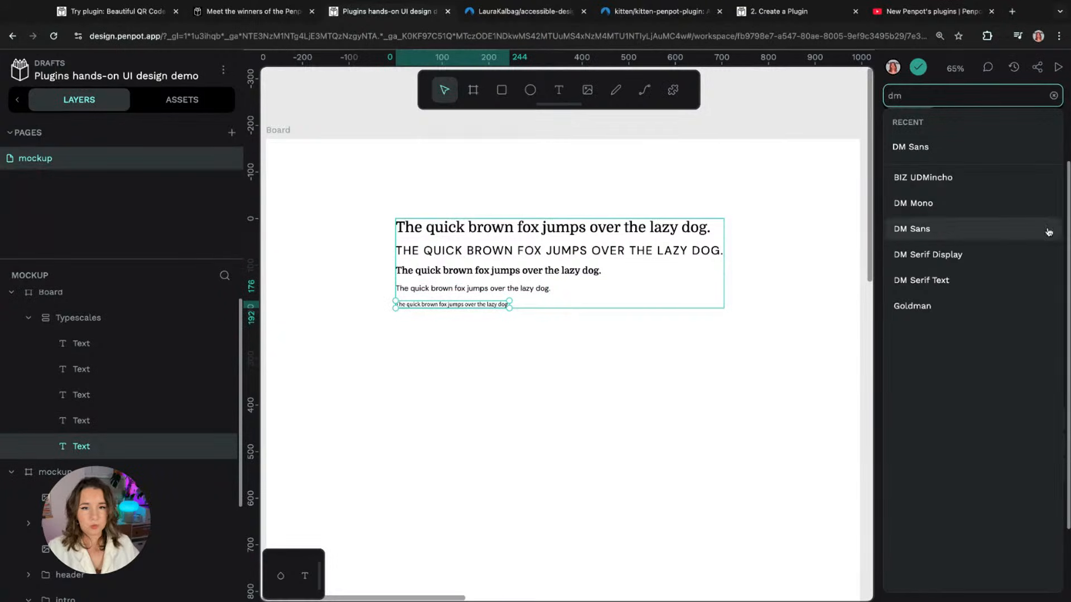
pyautogui.click(941, 158)
pyautogui.click(645, 381)
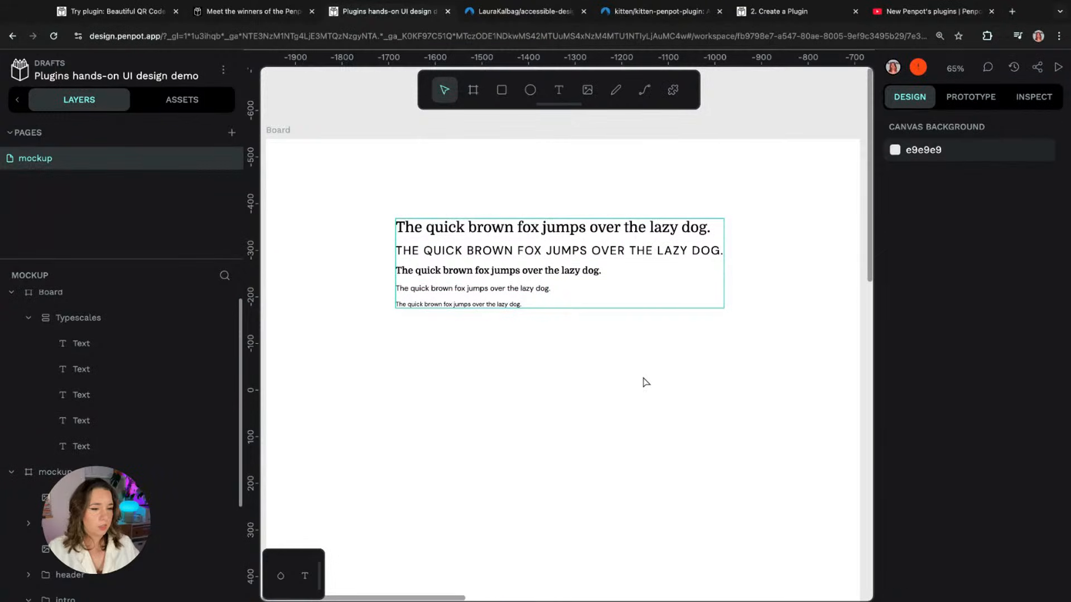
# Step: Save the first sample line's text style as a typography in the local library, named Heading 1
pyautogui.click(500, 231)
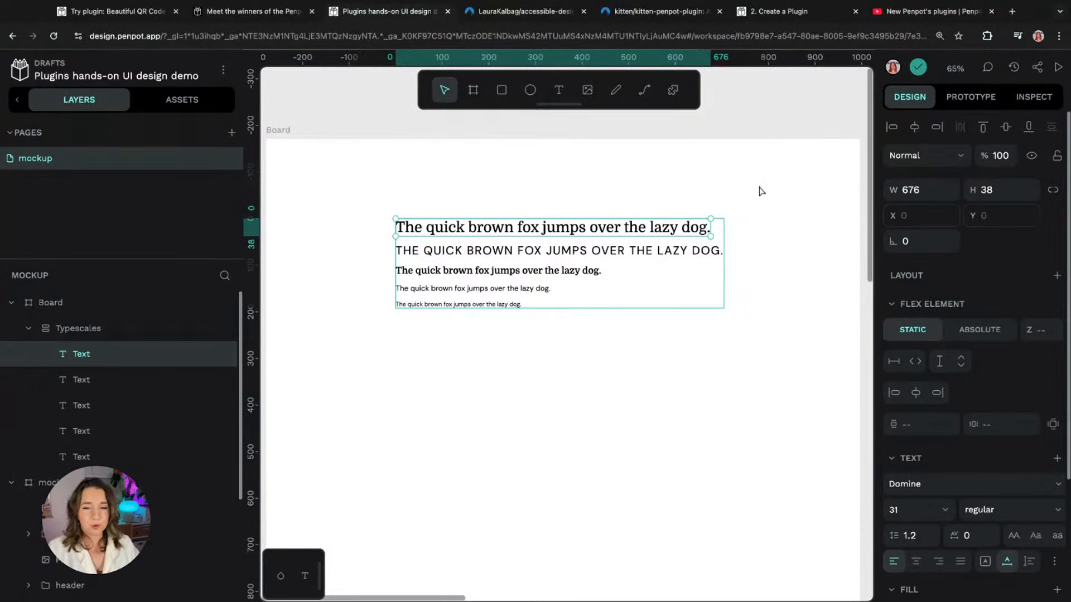
pyautogui.scroll(-5, 930, 341)
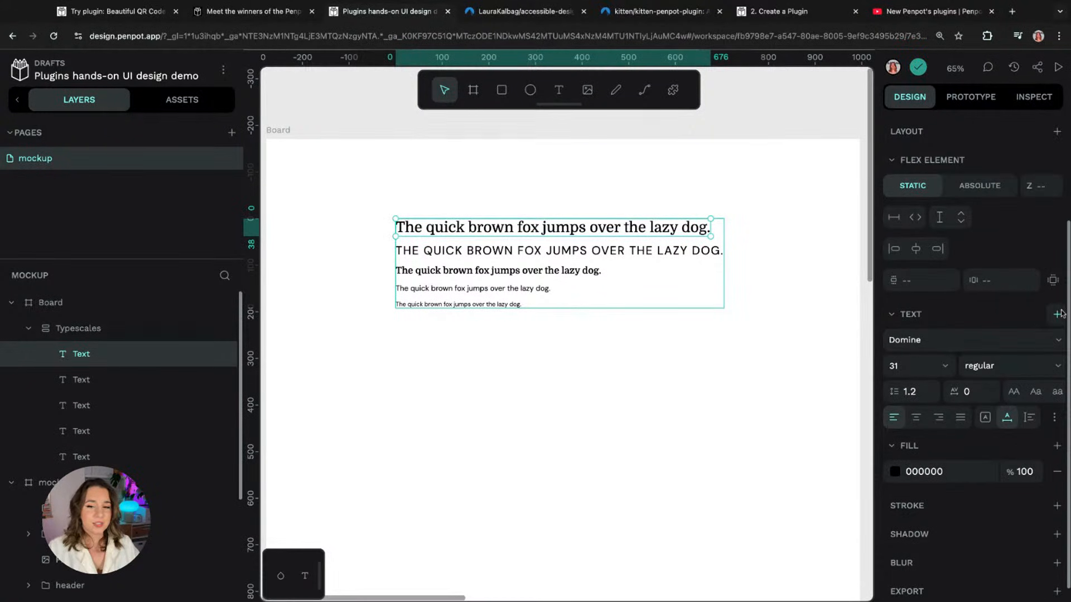
pyautogui.click(190, 109)
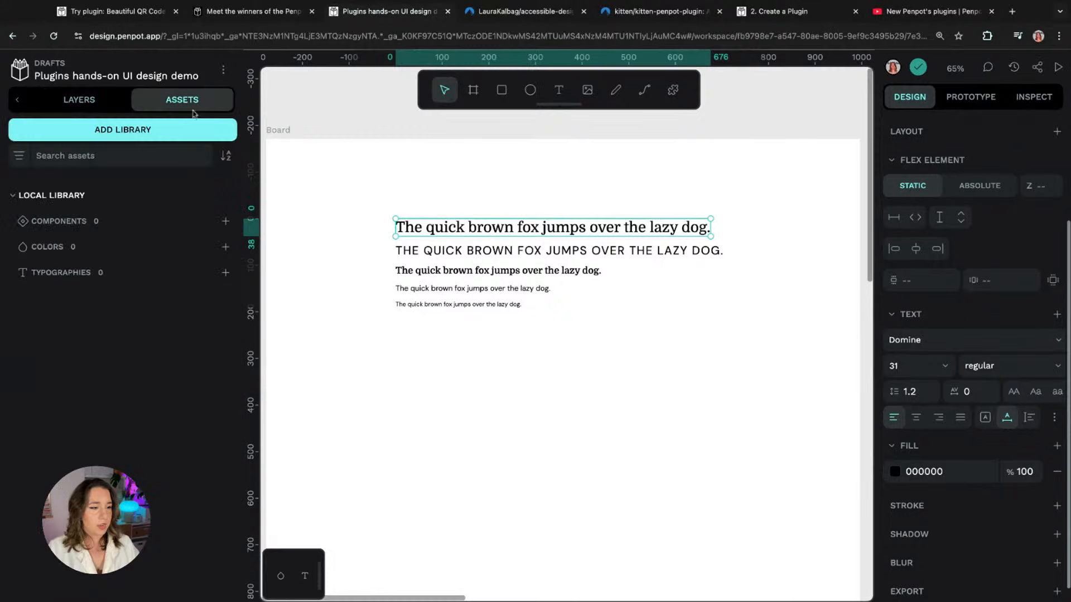
pyautogui.click(1057, 316)
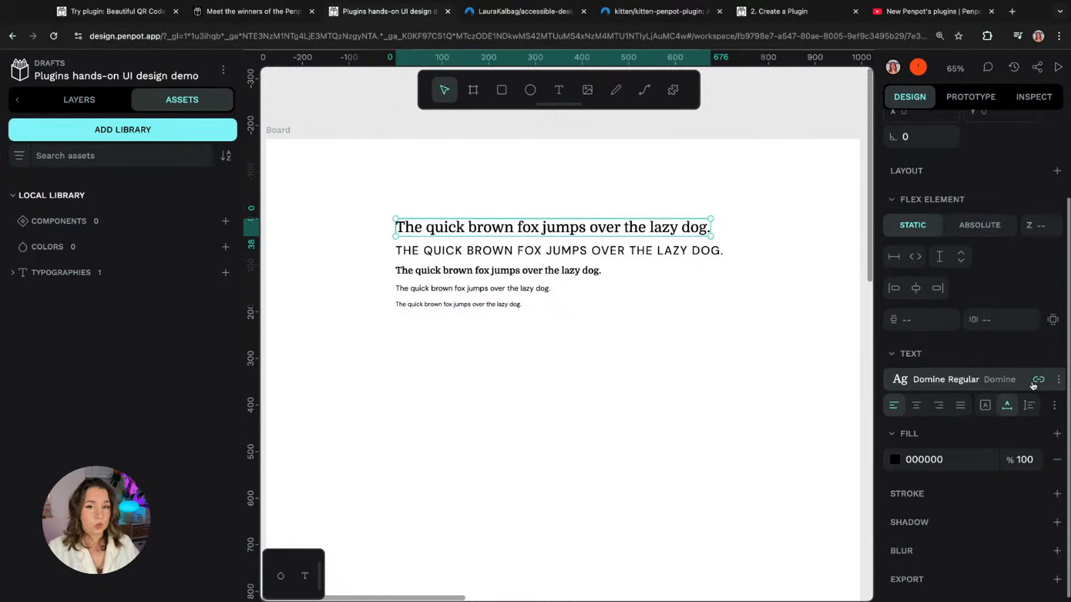
pyautogui.click(1059, 380)
pyautogui.tripleClick(979, 382)
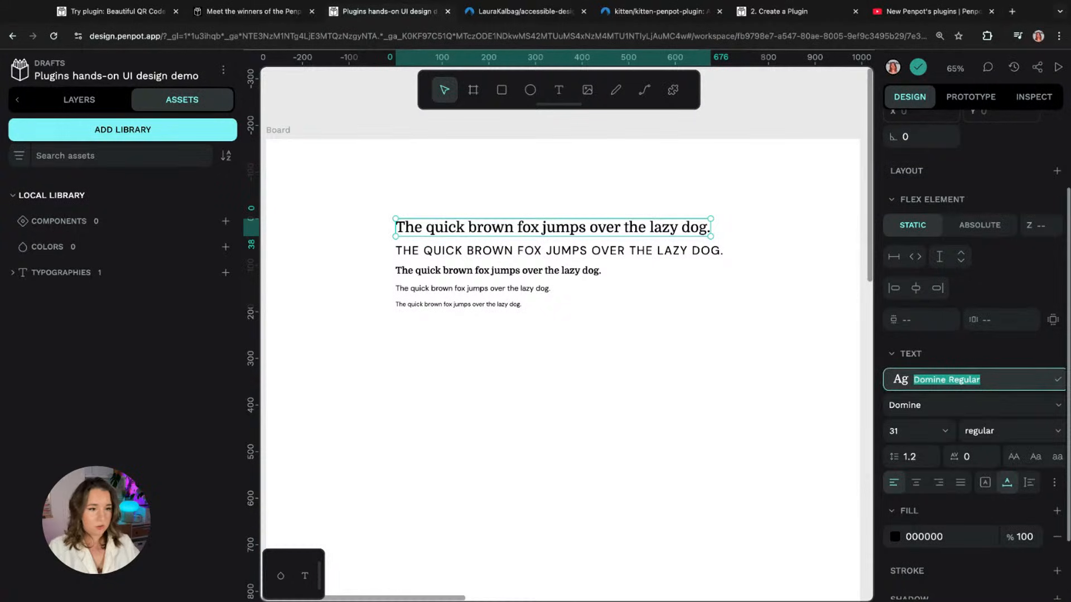
pyautogui.write('H')
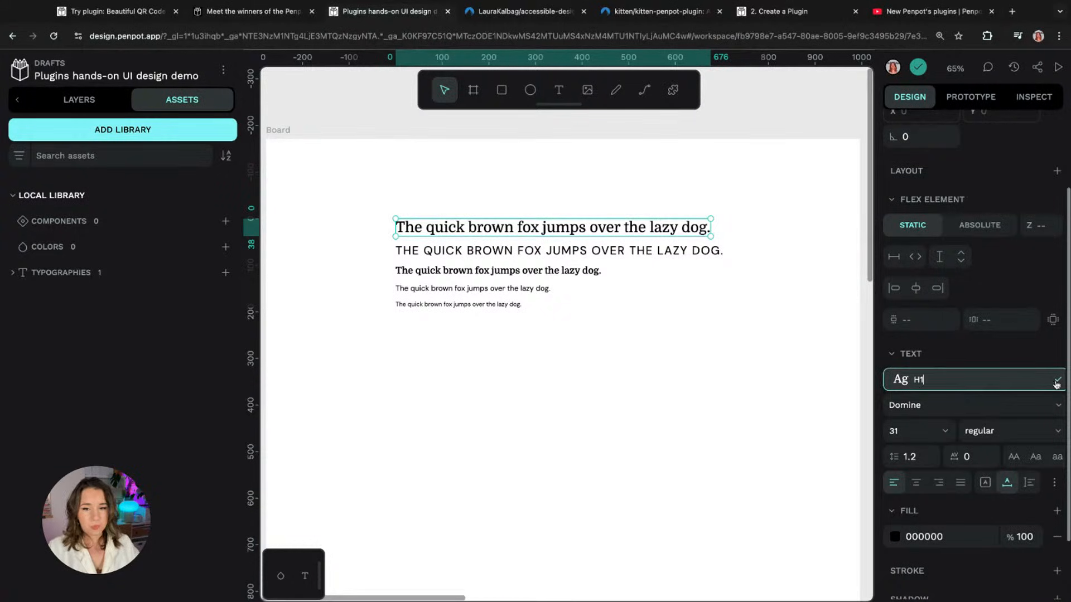
pyautogui.write('1')
pyautogui.press('BackSpace')
pyautogui.write('eading 1')
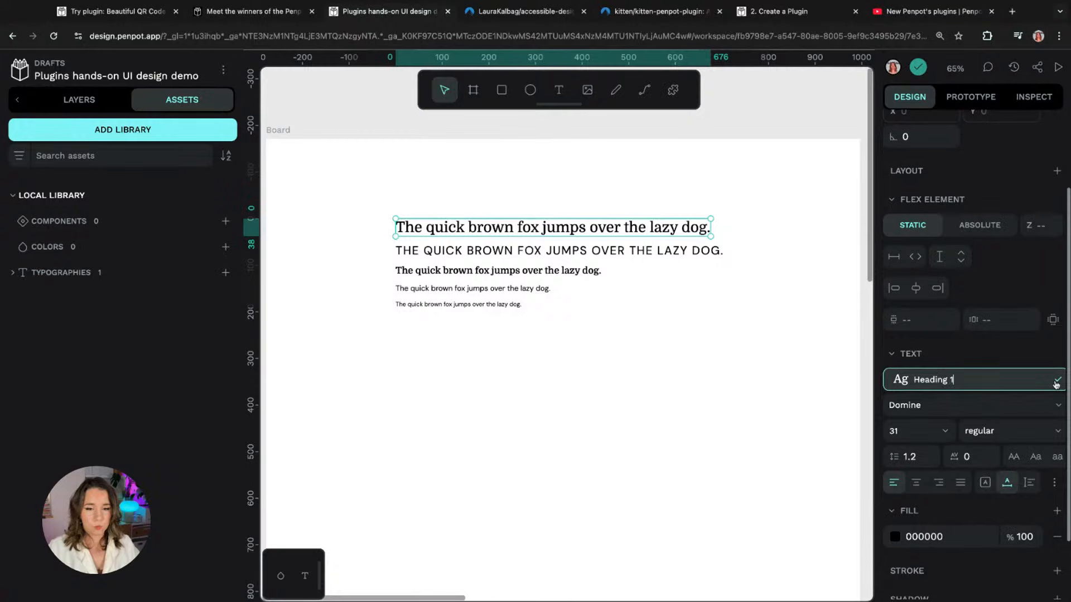
pyautogui.click(1055, 384)
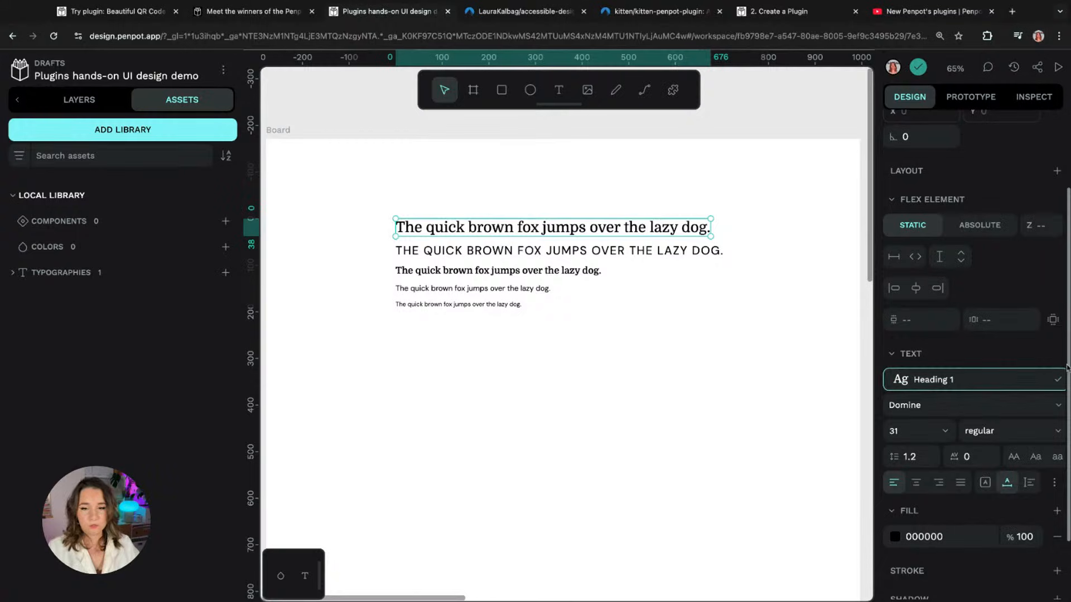
# Step: Save the second sample line's text style as a typography in the local library, named Heading 2
pyautogui.click(671, 254)
pyautogui.click(1056, 353)
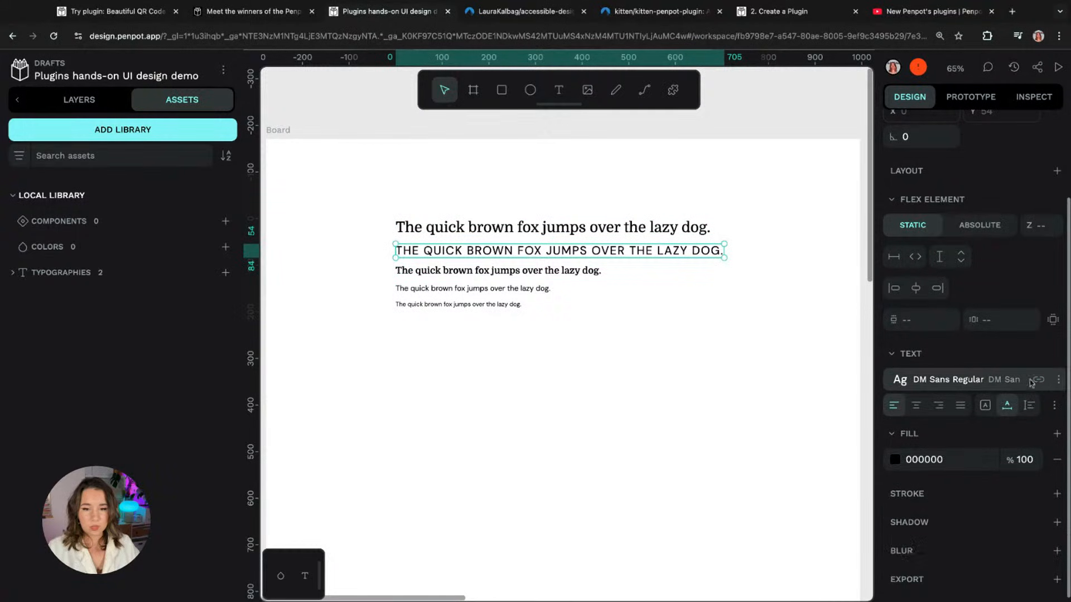
pyautogui.doubleClick(977, 380)
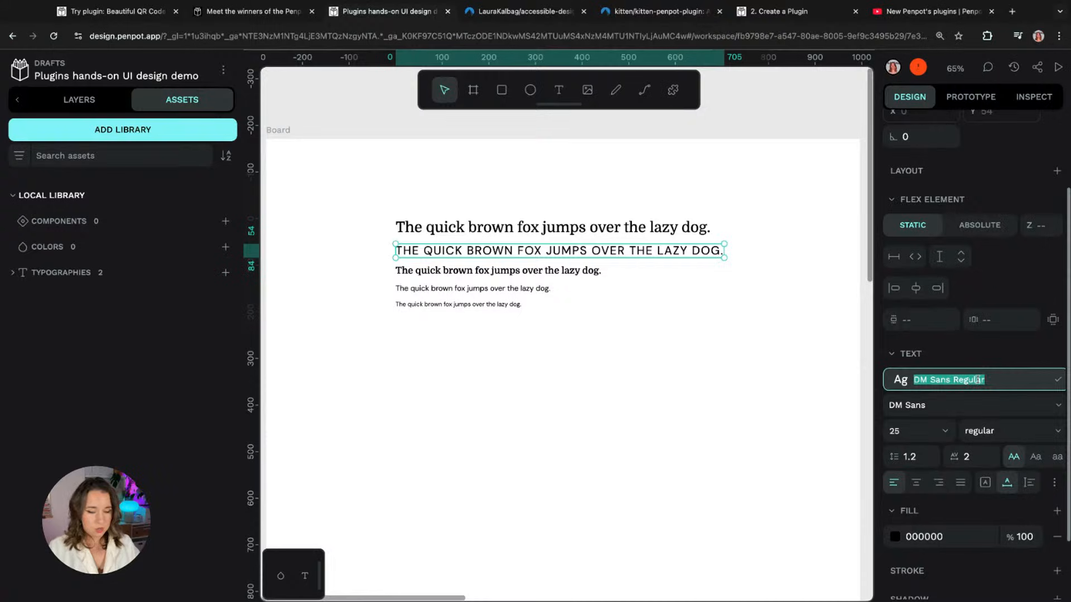
pyautogui.write('Heading 2')
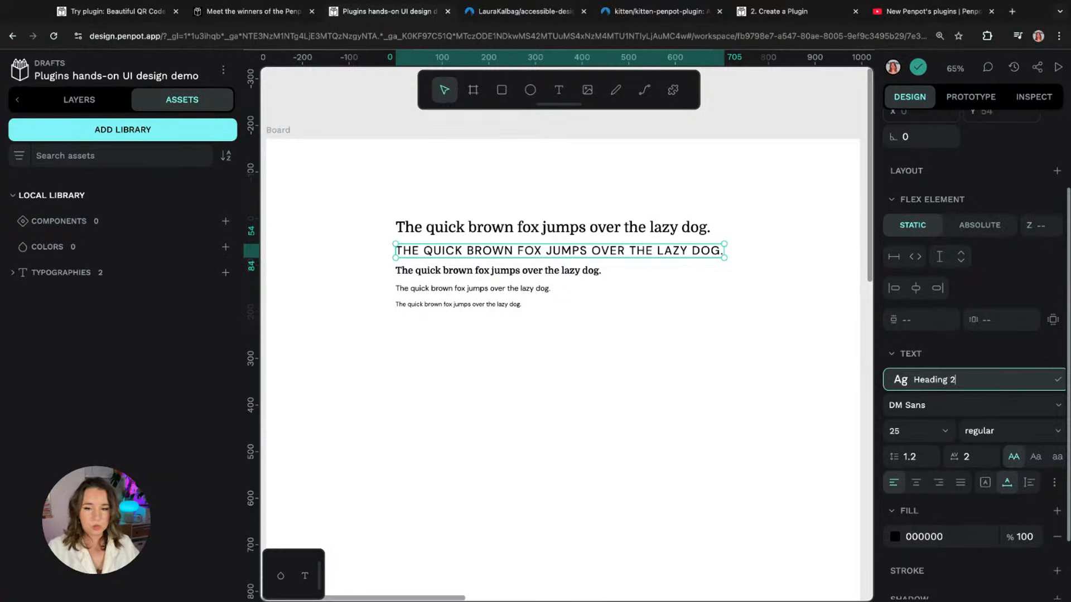
pyautogui.click(1057, 380)
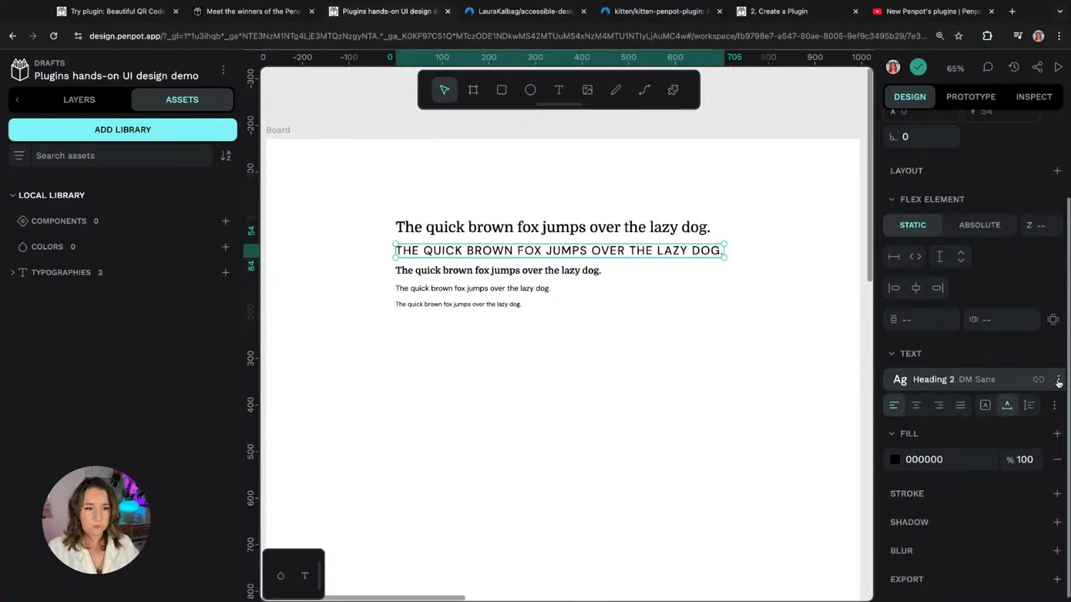
# Step: Save the third sample line's text style as a typography in the local library, named Heading 3
pyautogui.click(526, 276)
pyautogui.click(1057, 353)
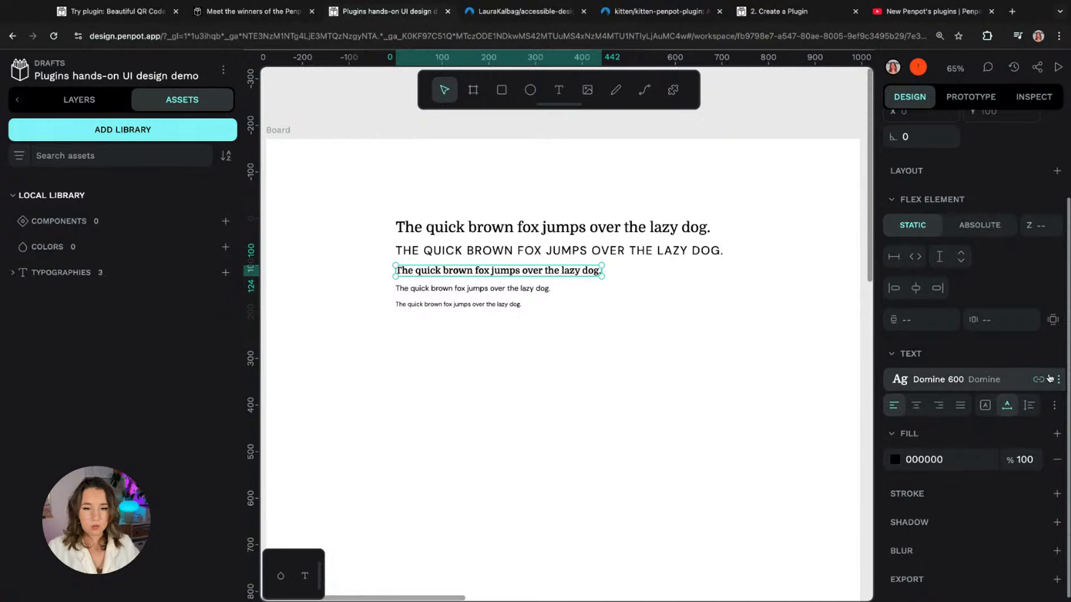
pyautogui.click(1057, 380)
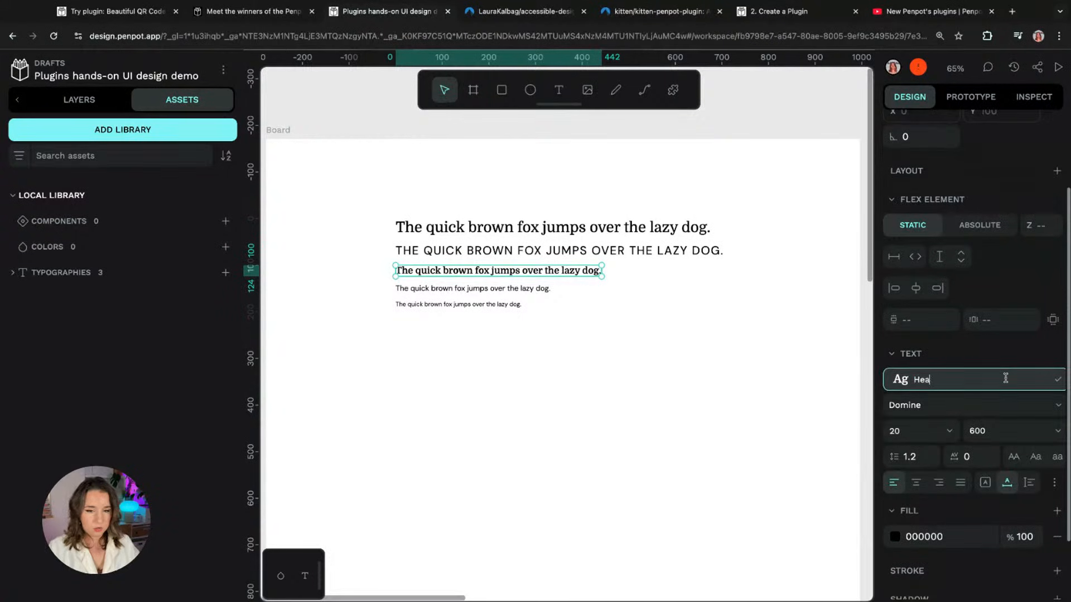
pyautogui.write('Heading 3')
pyautogui.click(1057, 379)
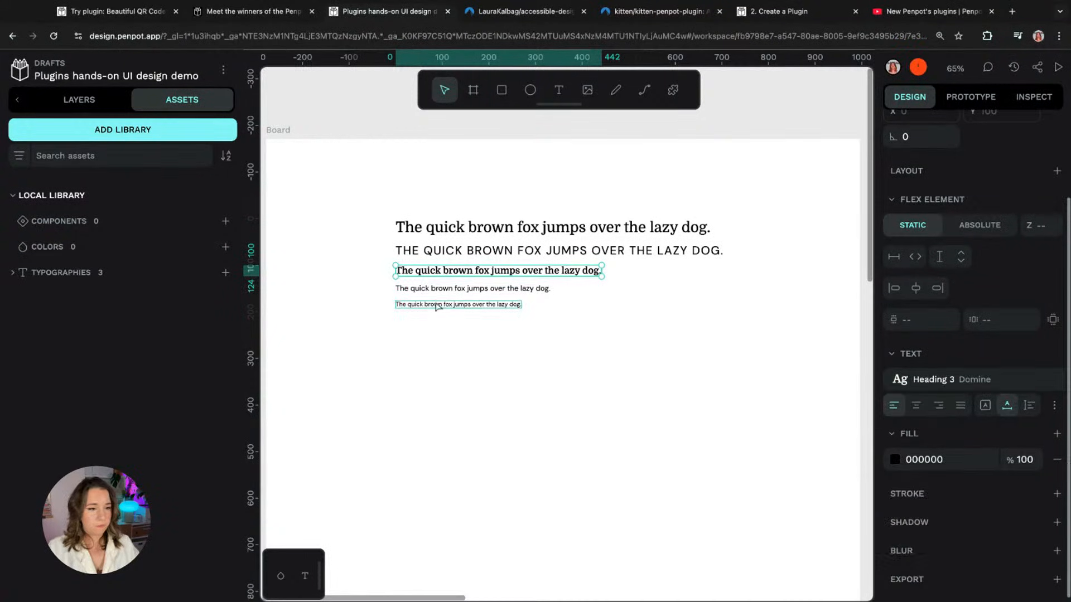
# Step: Save the fourth sample line's text style as a typography in the local library, named Paragraph
pyautogui.click(449, 292)
pyautogui.click(1057, 353)
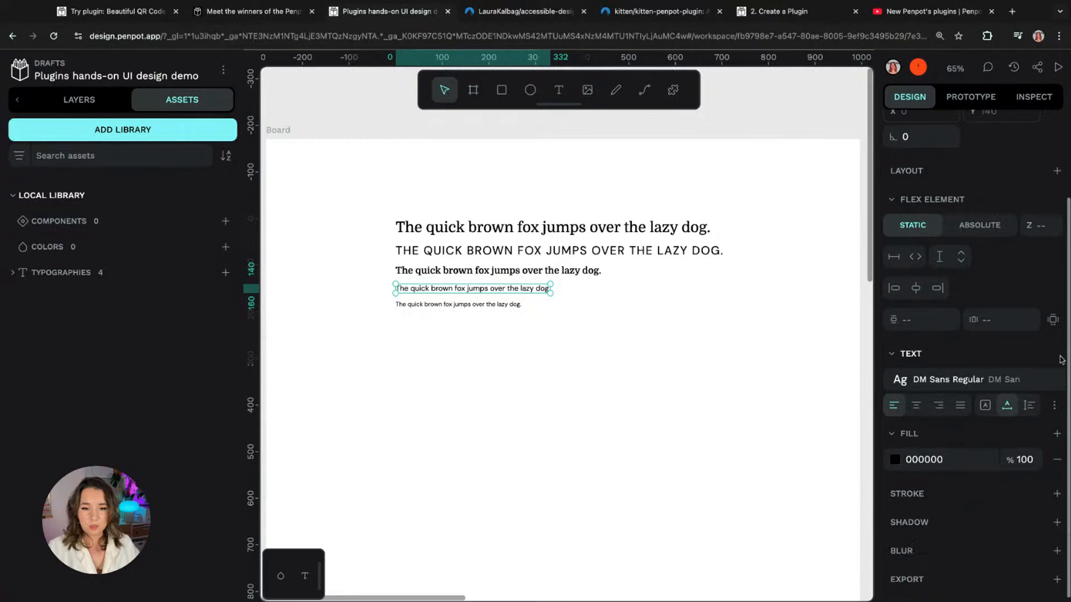
pyautogui.click(1053, 379)
pyautogui.doubleClick(1008, 380)
pyautogui.hotkey('ctrl', 'a')
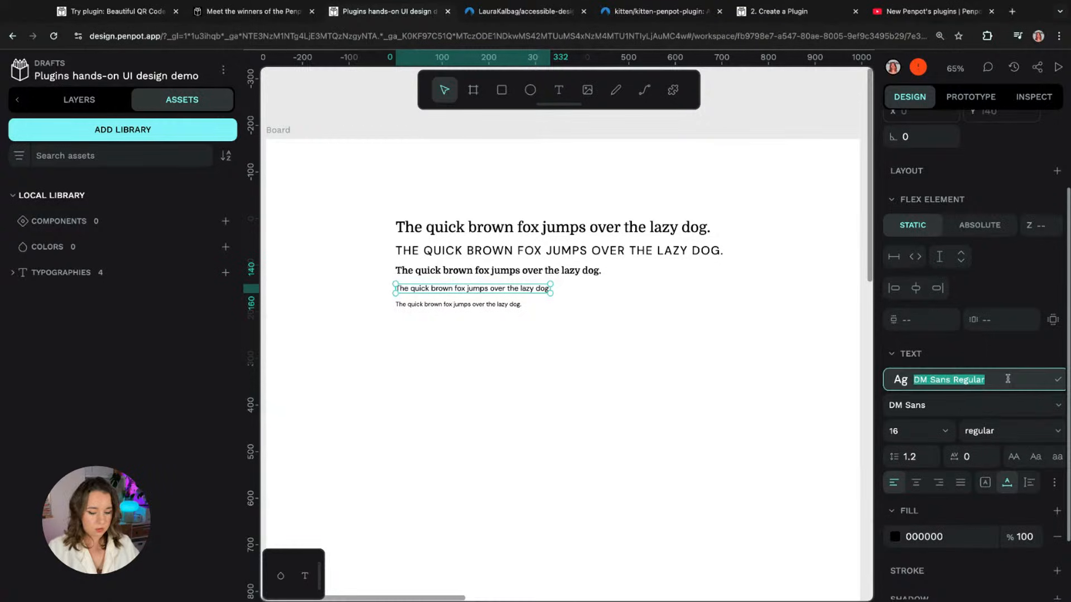
pyautogui.write('Paragraph')
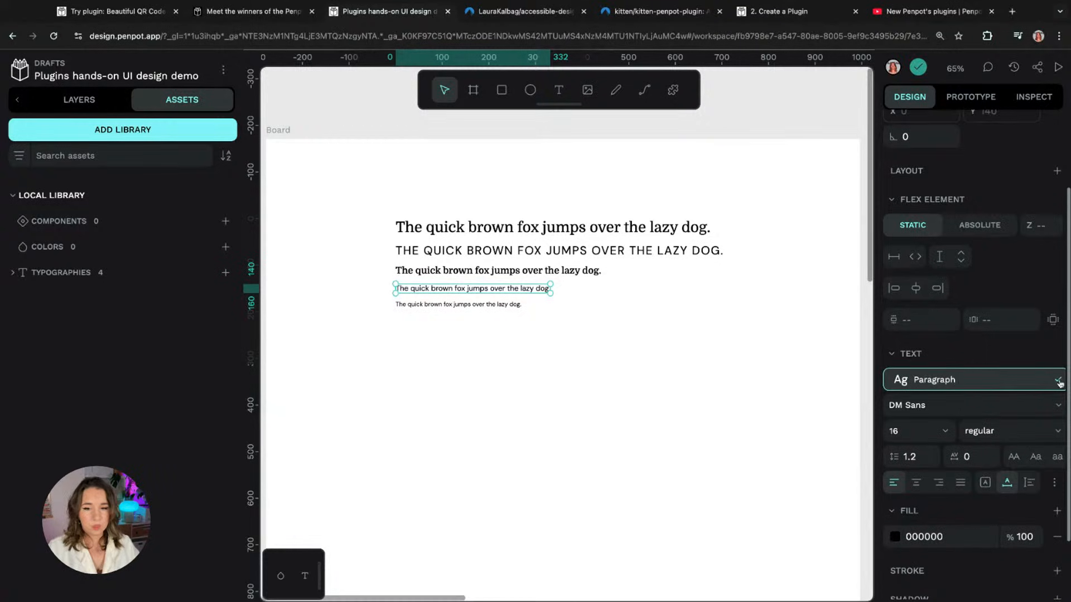
pyautogui.click(1058, 382)
# Step: Save the fifth sample line's text style as a typography in the local library, named Small
pyautogui.click(514, 308)
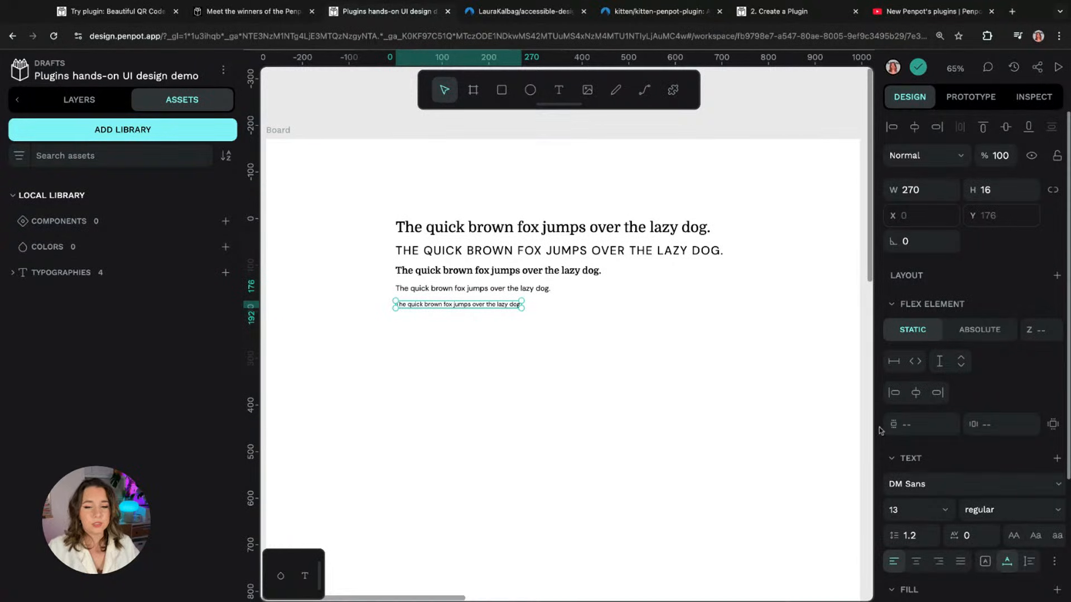
pyautogui.scroll(-1, 942, 435)
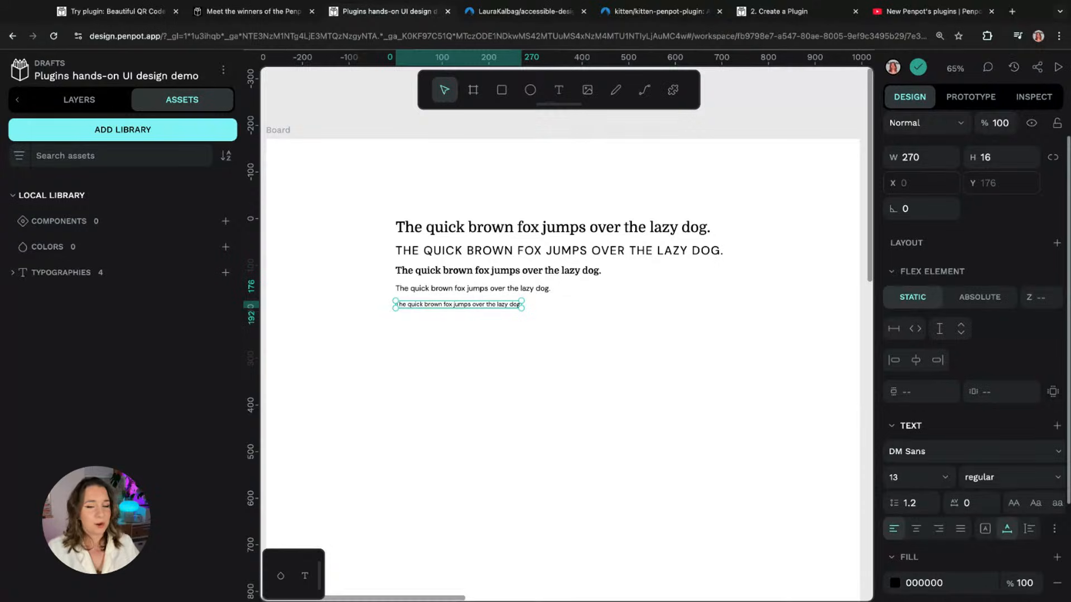
pyautogui.click(1057, 426)
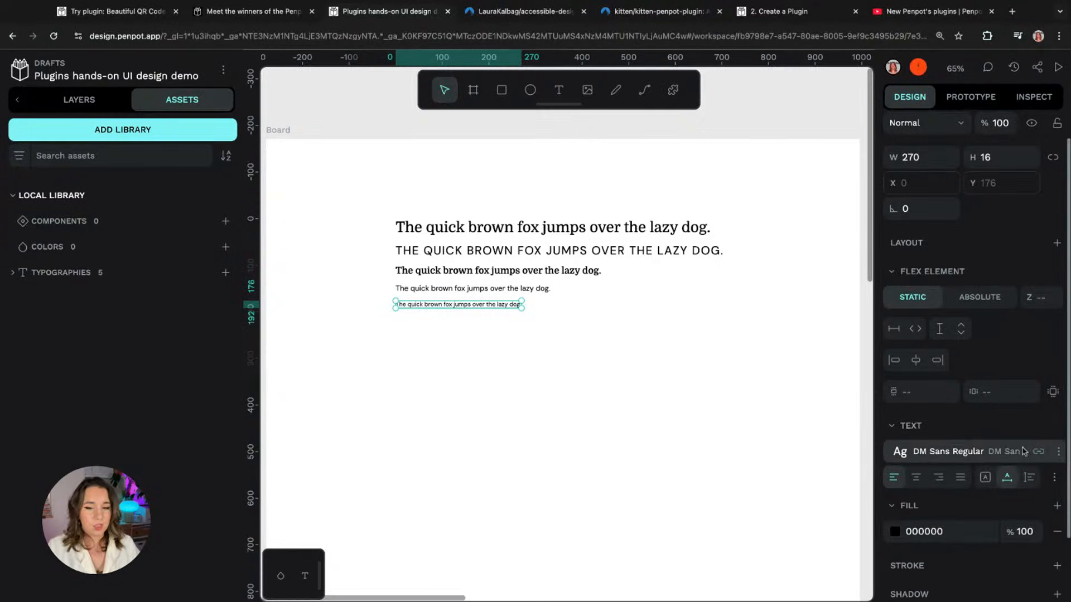
pyautogui.click(1057, 453)
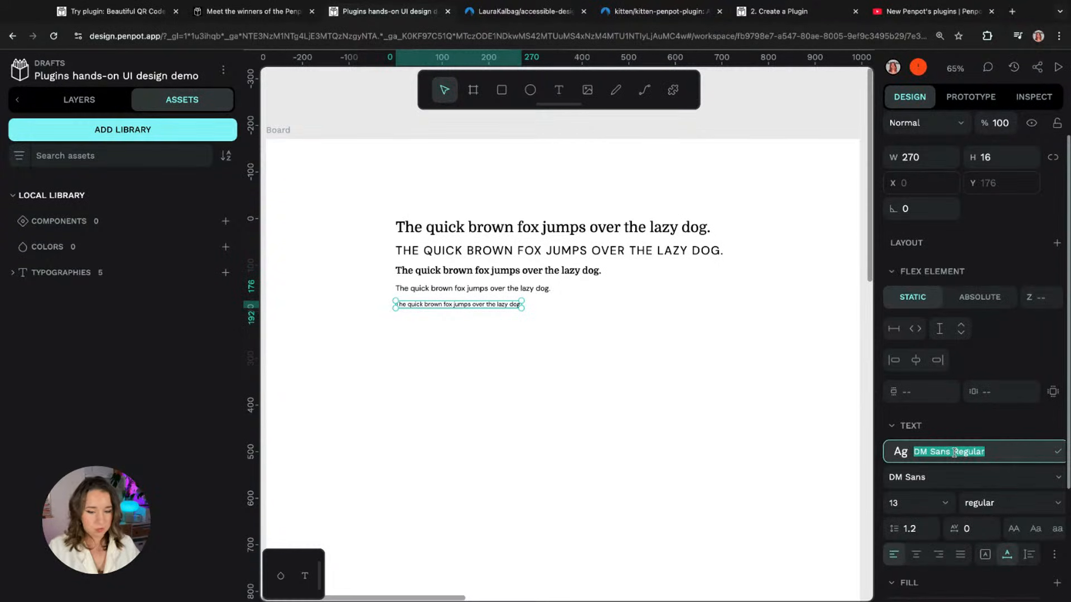
pyautogui.write('Small')
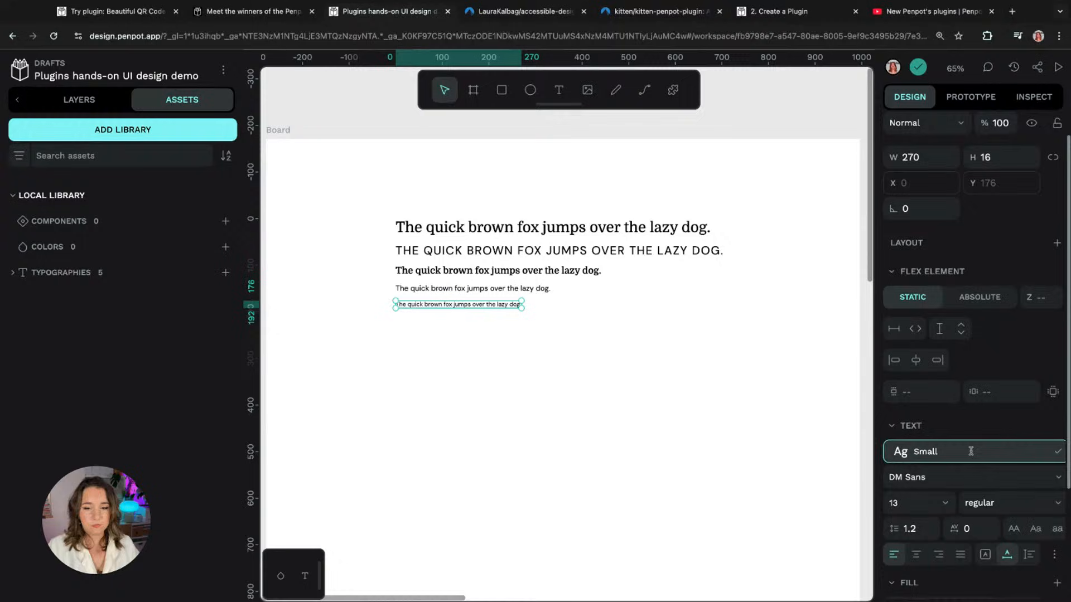
pyautogui.click(1057, 451)
pyautogui.click(578, 401)
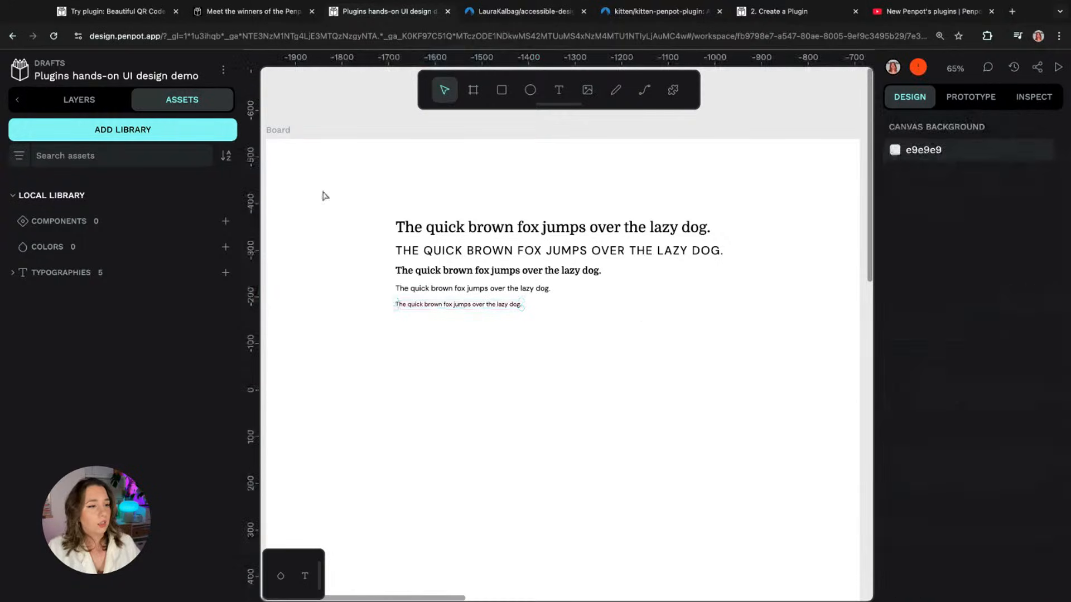
# Step: Expand the local library's list of typographies and delete the board holding the type scale samples
pyautogui.click(36, 273)
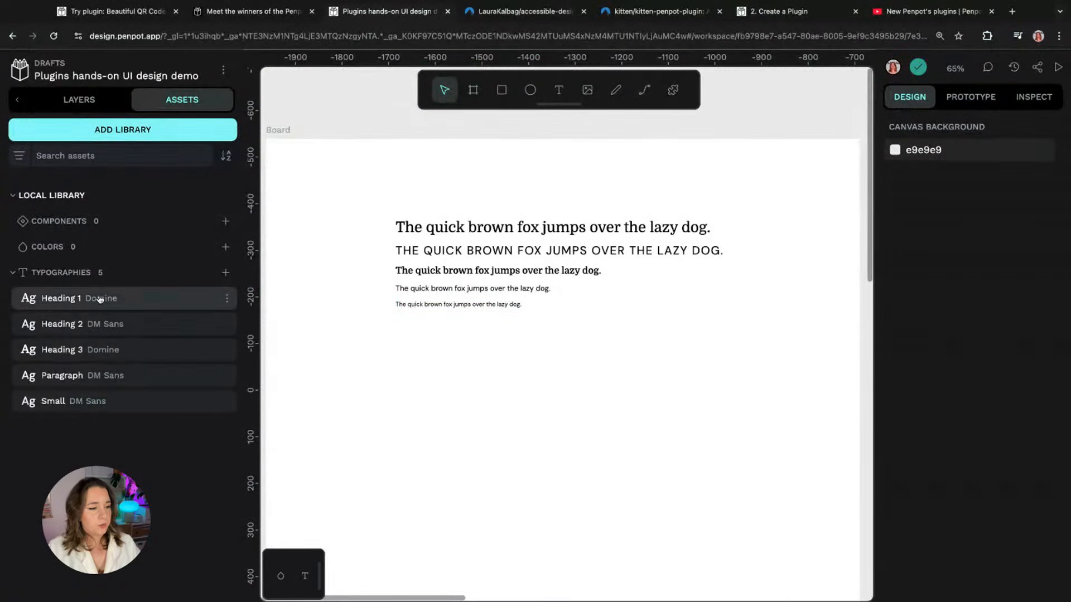
pyautogui.scroll(-5, 418, 180)
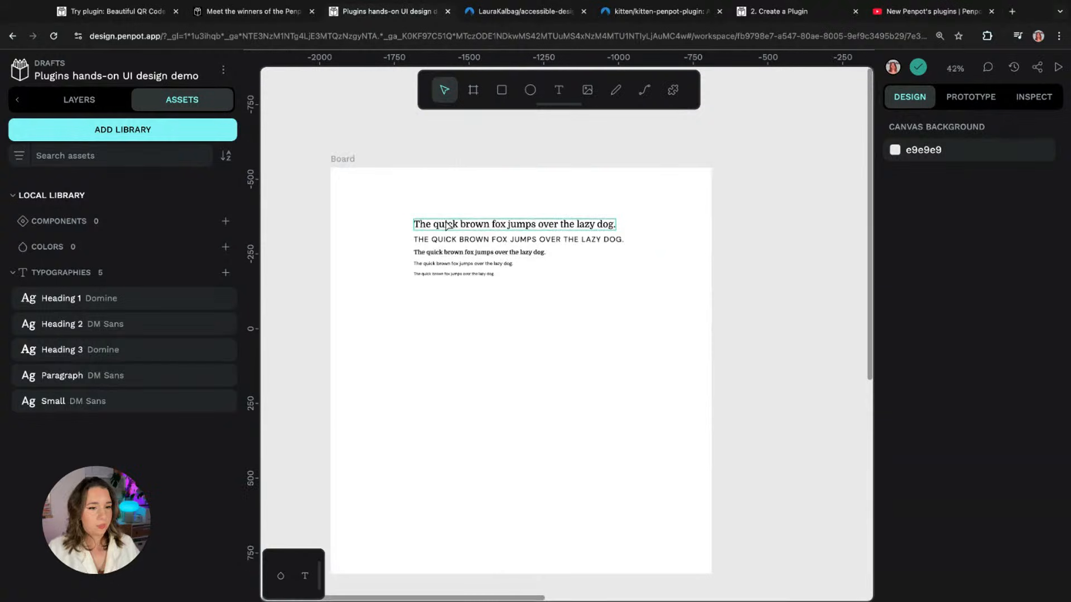
pyautogui.click(326, 180)
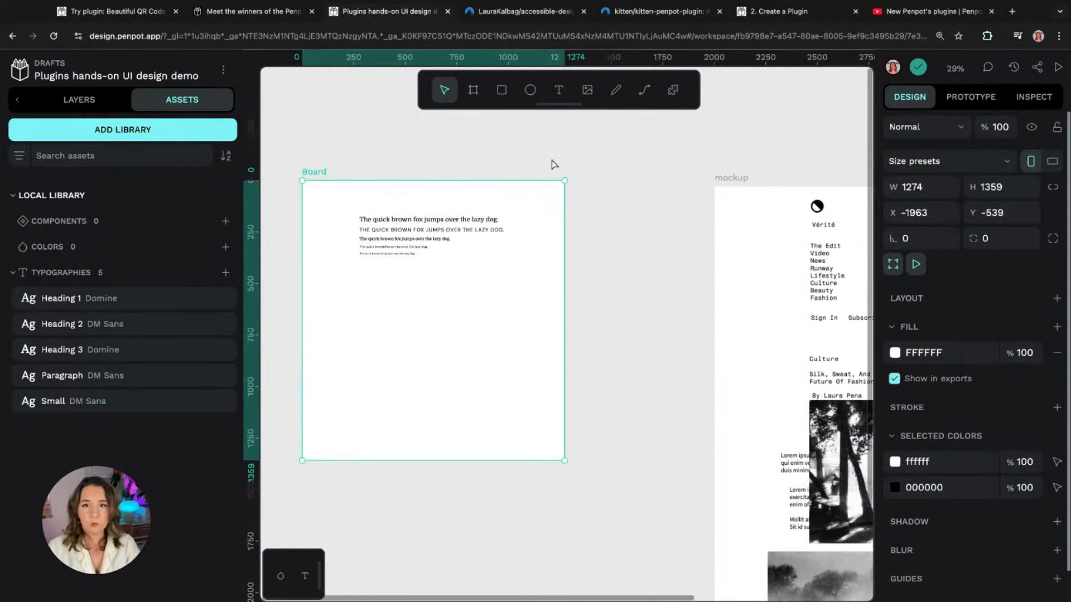
pyautogui.press('Delete')
# Step: Apply the Heading 2 typography to all eight navigation items of the mockup, from The Edit to Fashion
pyautogui.hscroll(10, 659, 201)
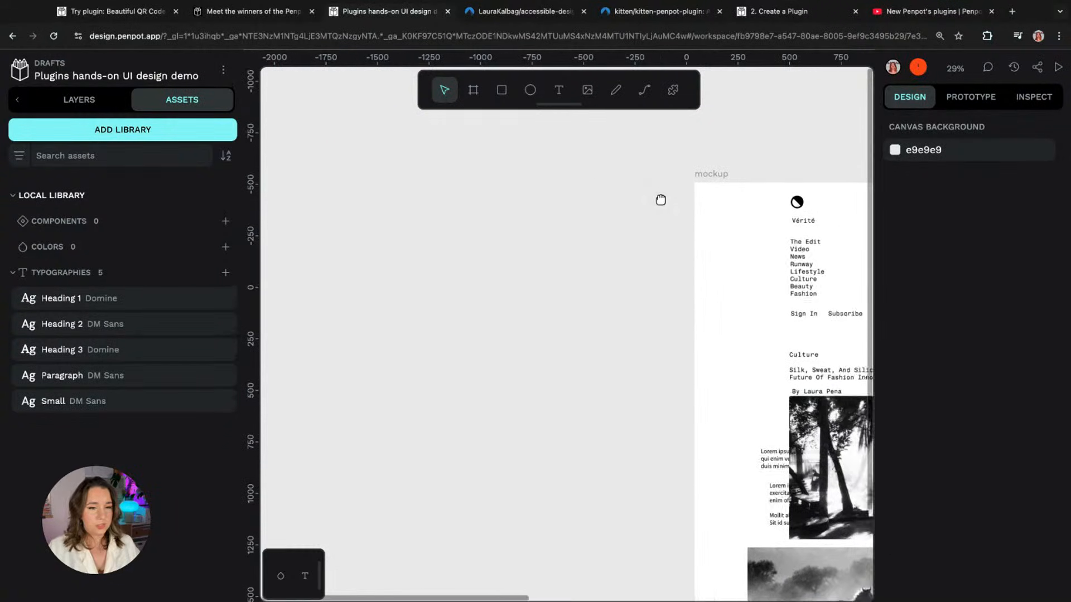
pyautogui.moveTo(660, 199); pyautogui.dragTo(617, 205)
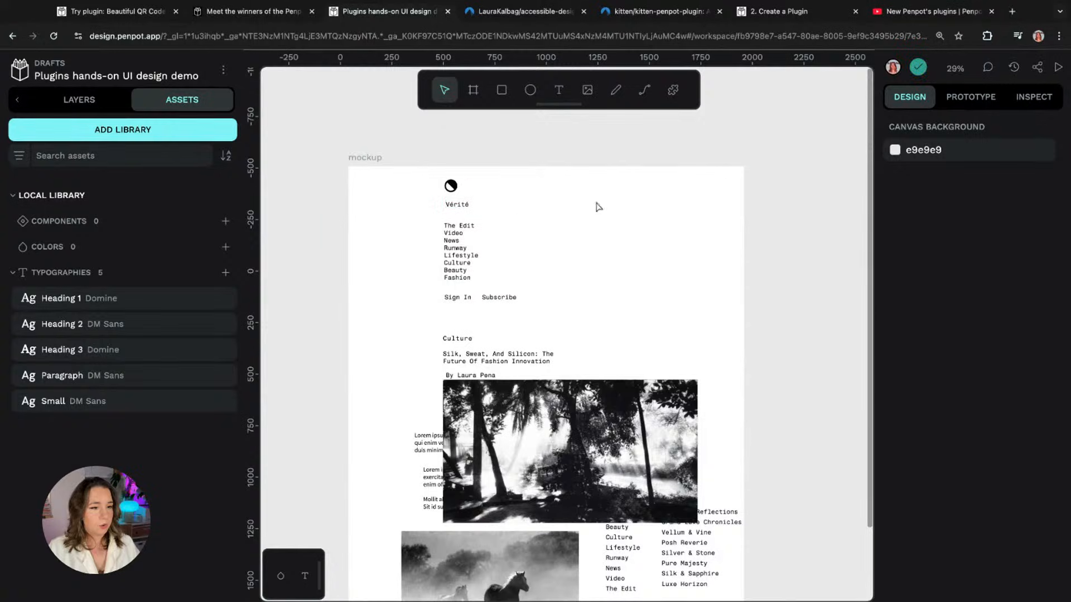
pyautogui.scroll(-2, 615, 214)
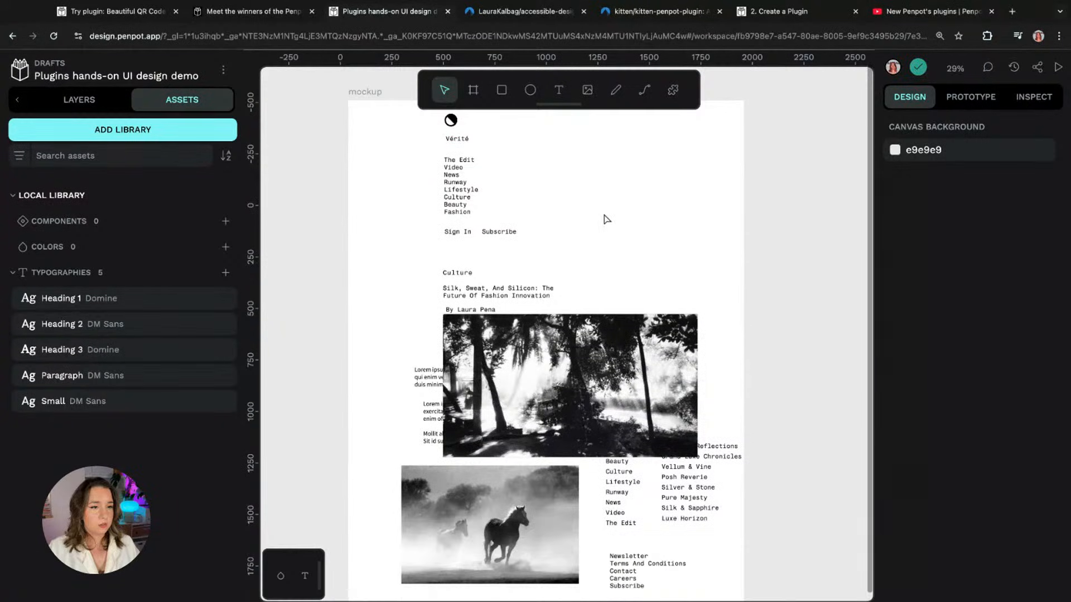
pyautogui.click(455, 161)
pyautogui.keyDown('shift'); pyautogui.click(454, 168); pyautogui.keyUp('shift')
pyautogui.moveTo(456, 173); pyautogui.dragTo(457, 177)
pyautogui.hotkey('ctrl', 'z')
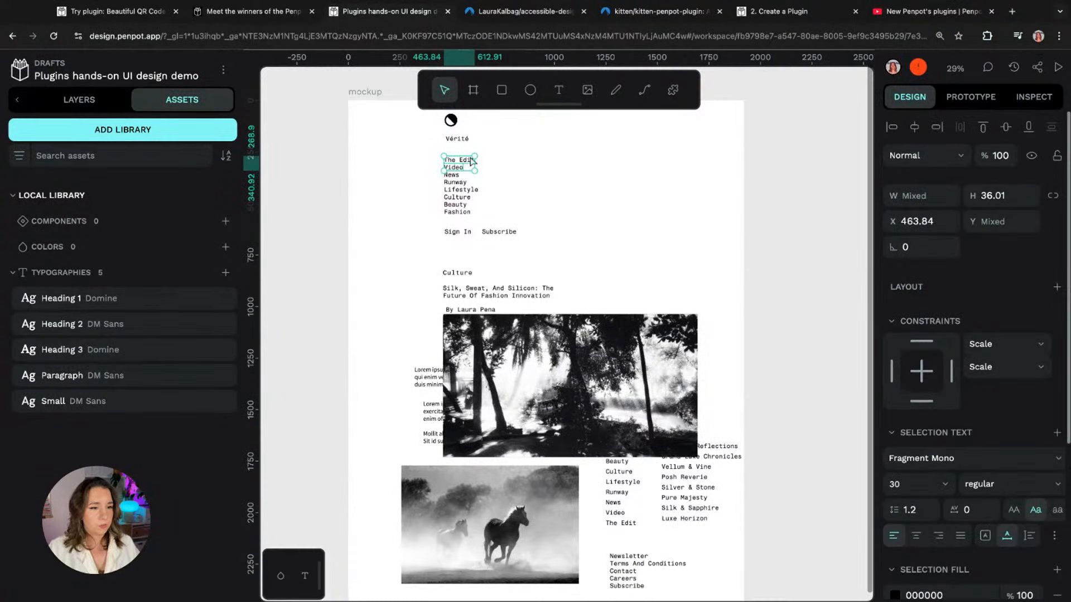
pyautogui.keyDown('shift'); pyautogui.click(454, 176); pyautogui.keyUp('shift')
pyautogui.keyDown('shift'); pyautogui.click(453, 184); pyautogui.keyUp('shift')
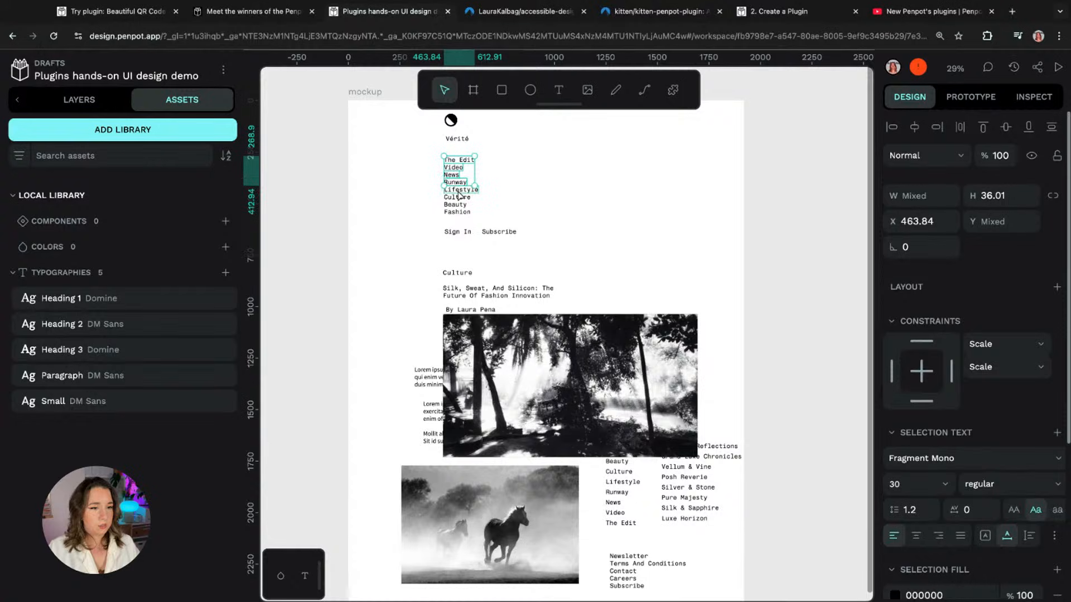
pyautogui.keyDown('shift'); pyautogui.click(455, 191); pyautogui.keyUp('shift')
pyautogui.keyDown('shift'); pyautogui.click(458, 197); pyautogui.keyUp('shift')
pyautogui.hotkey('ctrl', 'z')
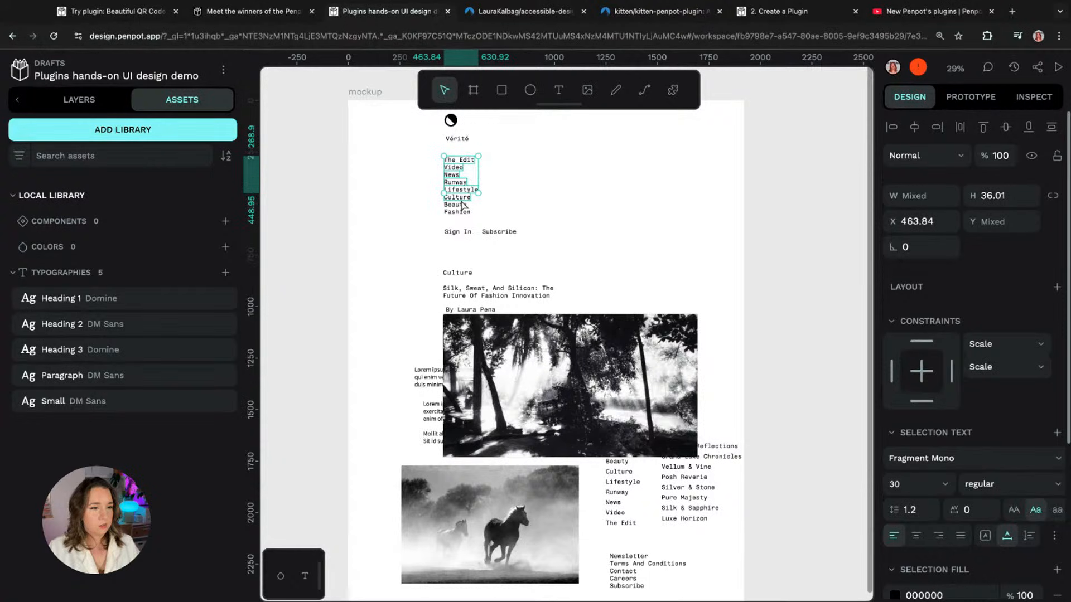
pyautogui.keyDown('shift'); pyautogui.click(457, 204); pyautogui.keyUp('shift')
pyautogui.keyDown('shift'); pyautogui.click(457, 212); pyautogui.keyUp('shift')
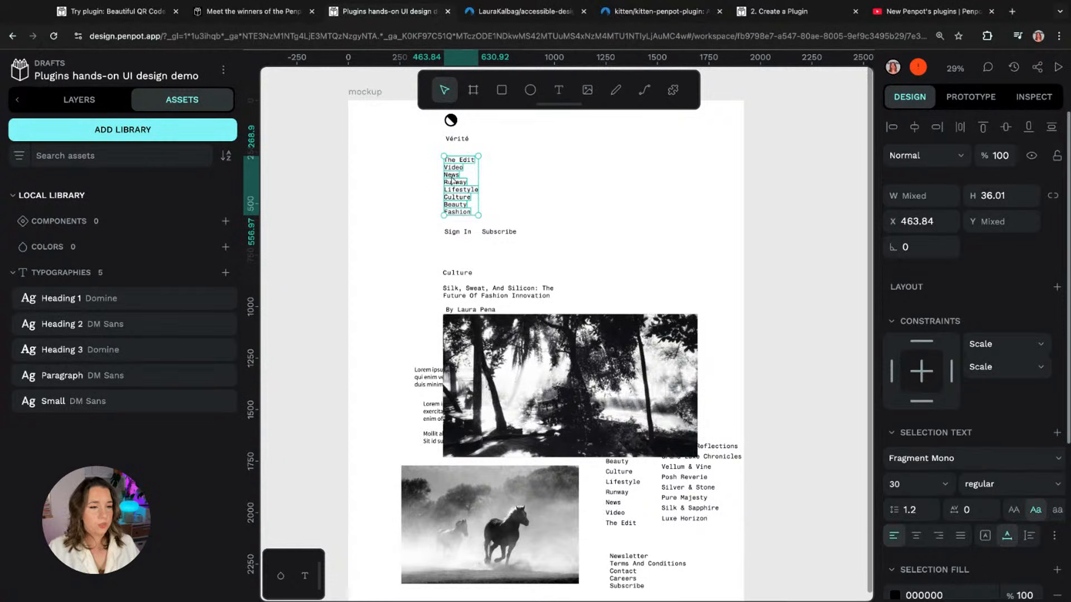
pyautogui.click(111, 323)
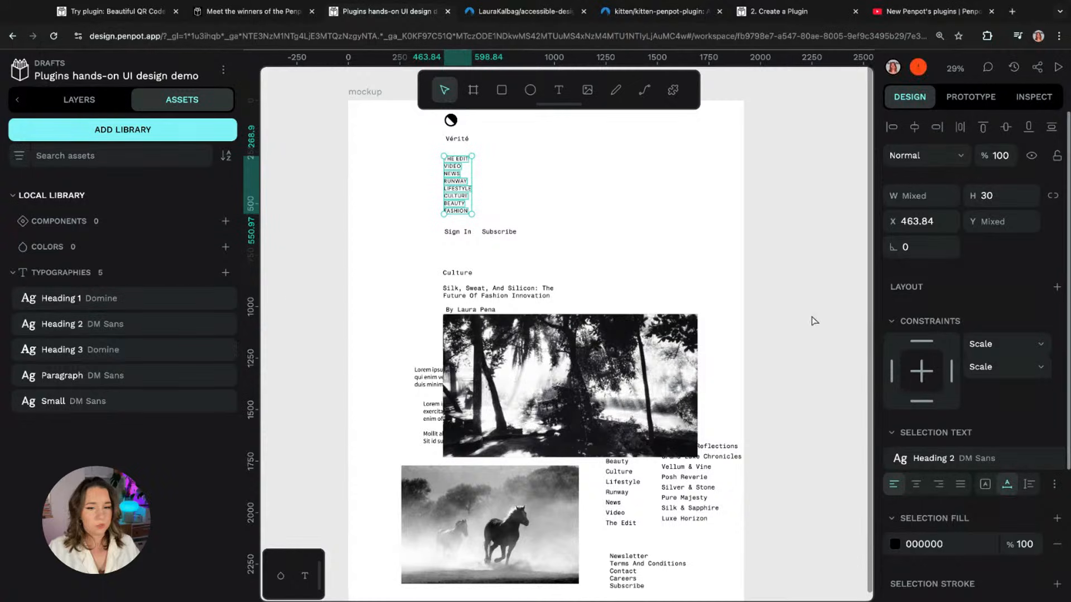
# Step: Detach the navigation items from Heading 2 and save their style as a new typography named Navigation
pyautogui.click(1036, 459)
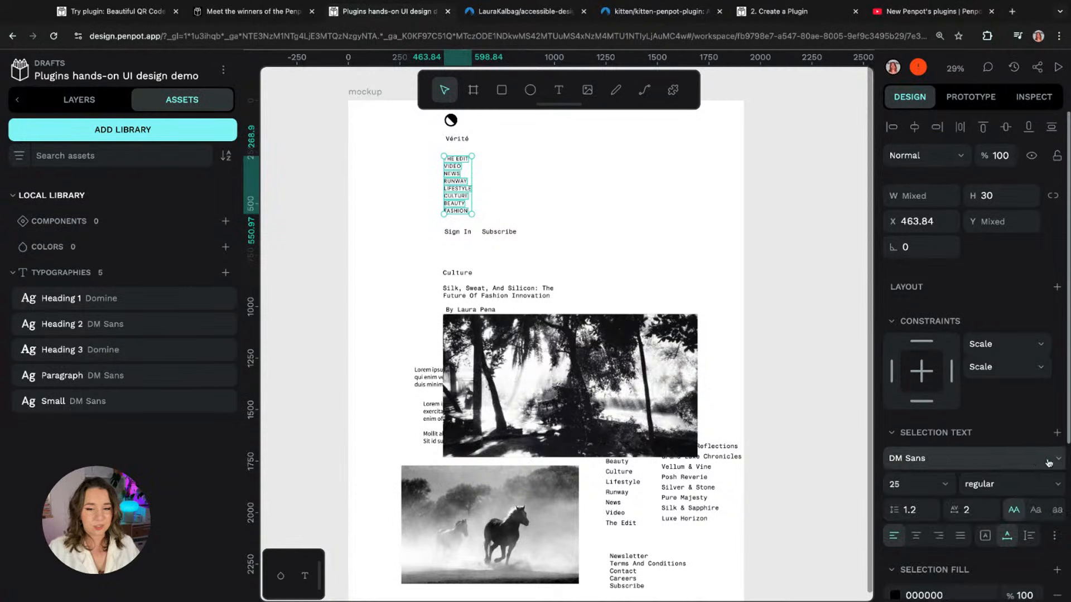
pyautogui.click(1056, 433)
pyautogui.click(1058, 459)
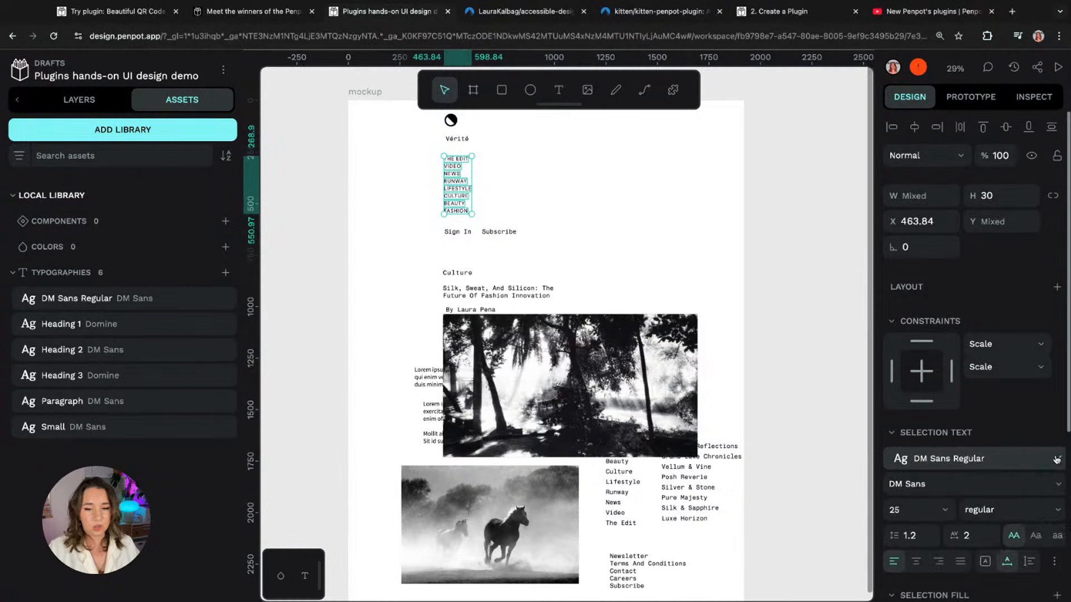
pyautogui.click(976, 458)
pyautogui.write('Navigation')
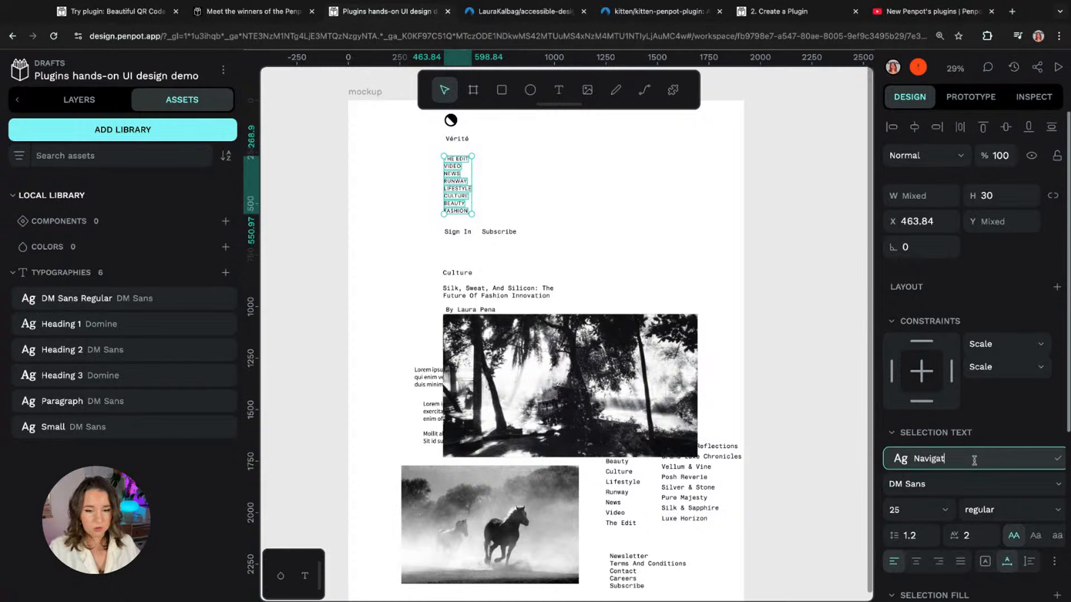
pyautogui.click(1057, 459)
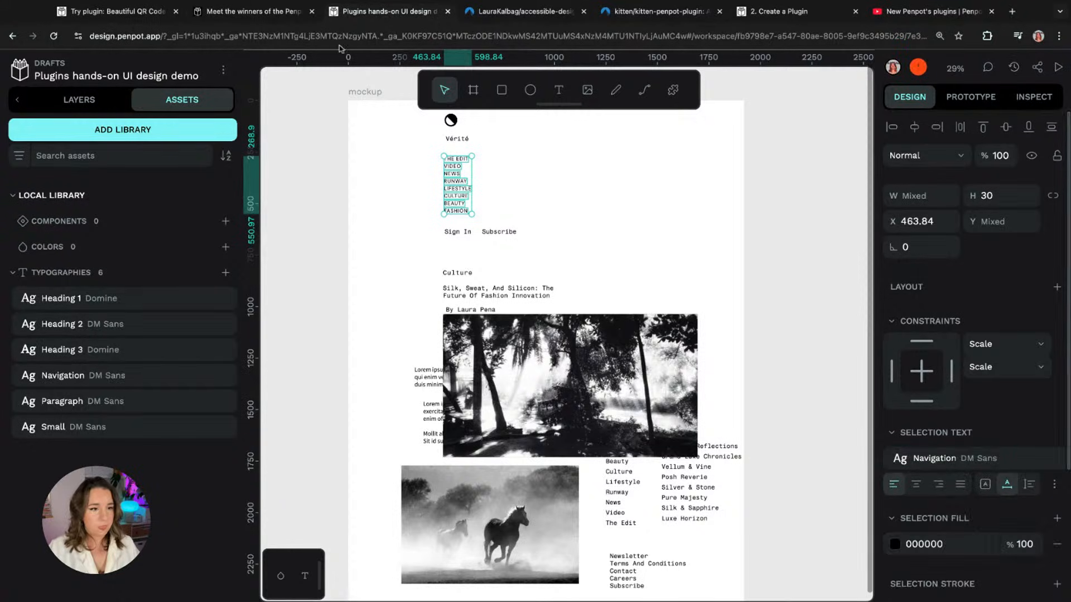
# Step: Apply the Paragraph typography to the Sign In and Subscribe texts below the mockup's navigation
pyautogui.click(467, 233)
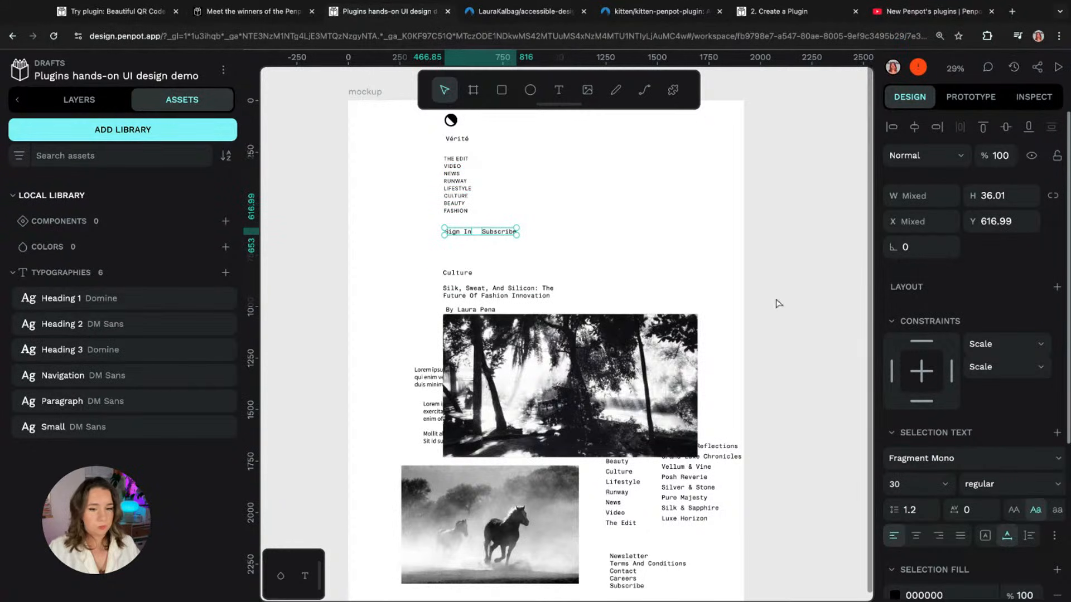
pyautogui.click(128, 403)
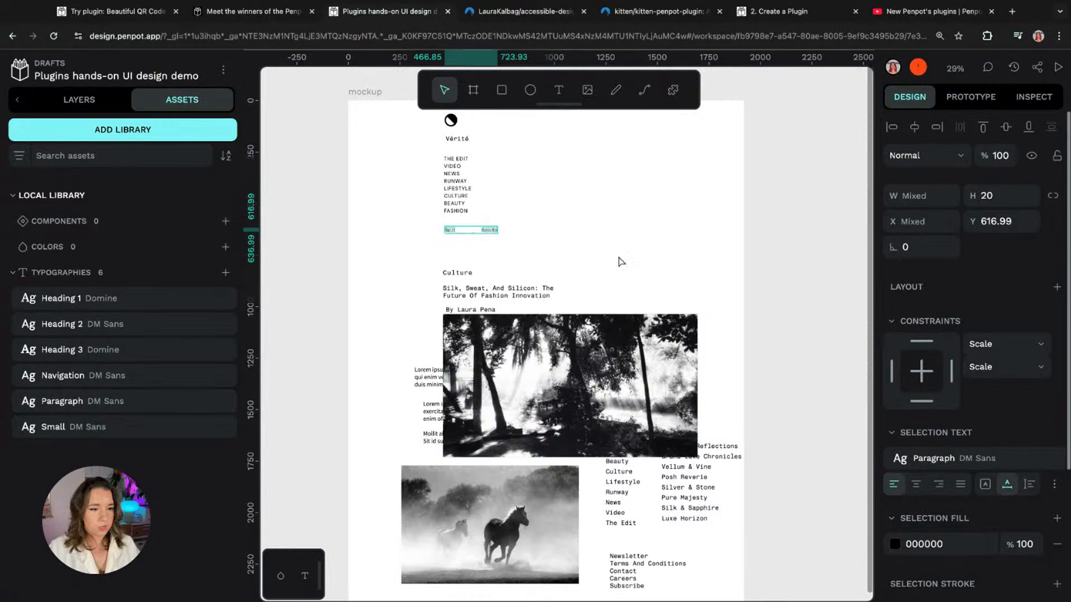
# Step: Apply the Heading 2 typography to the Culture label and Heading 1 to the article title below it
pyautogui.scroll(-1, 582, 264)
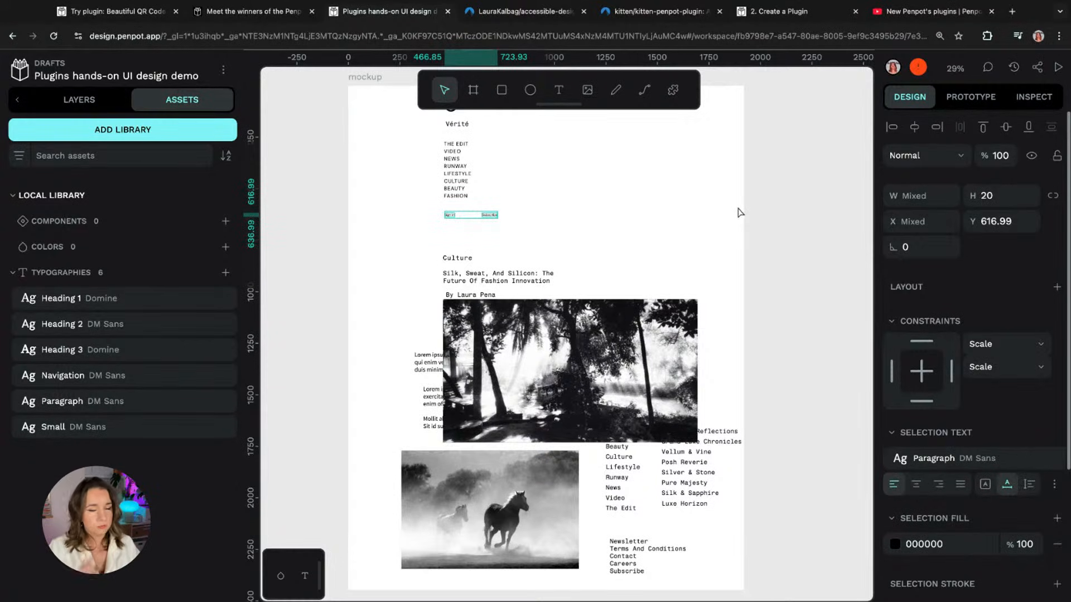
pyautogui.click(458, 259)
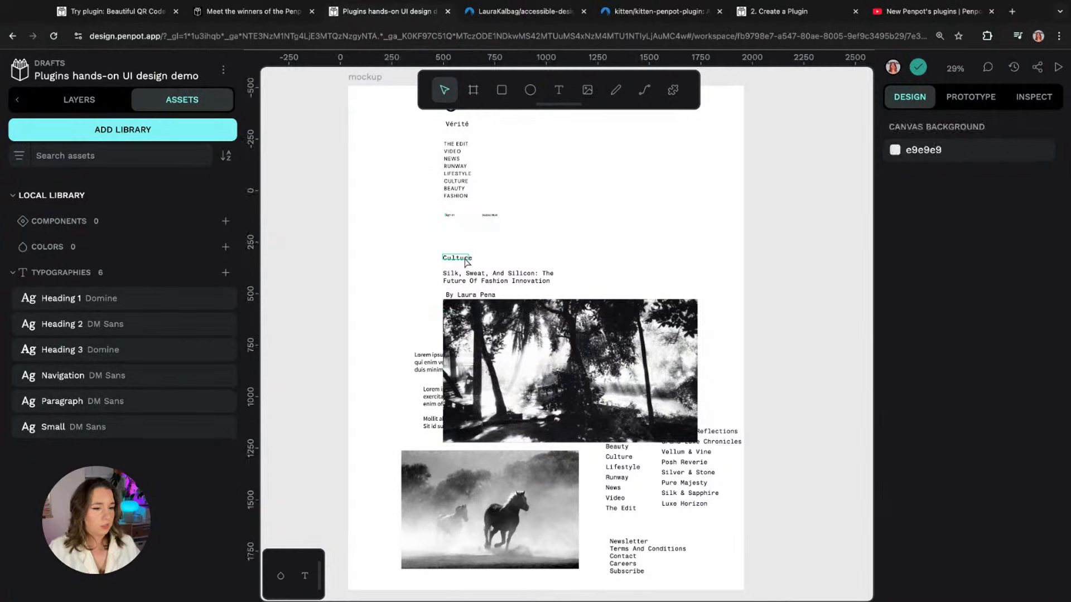
pyautogui.click(94, 332)
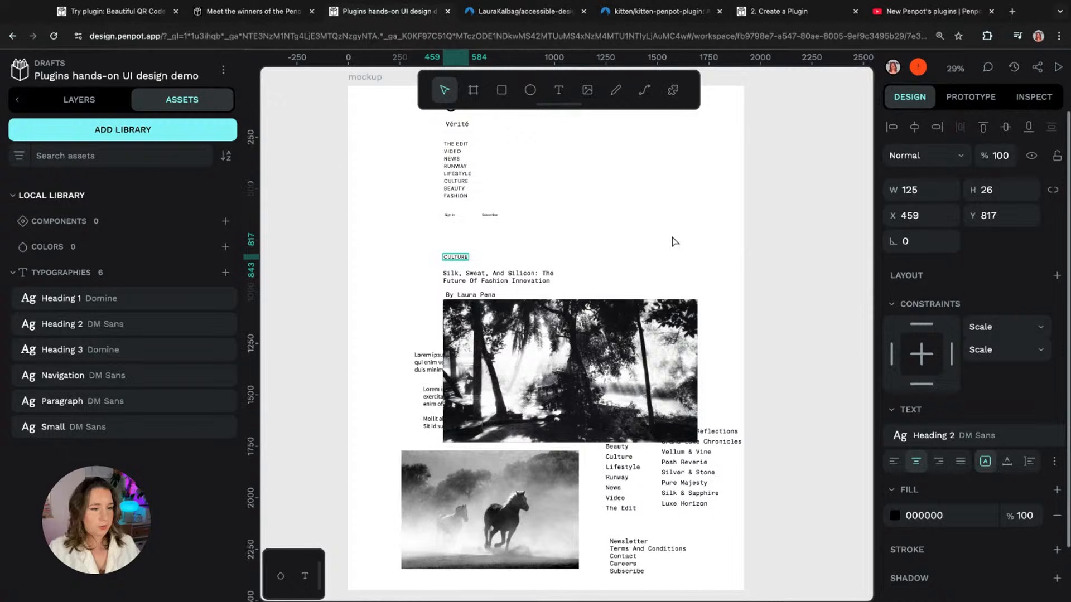
pyautogui.click(473, 277)
pyautogui.click(67, 298)
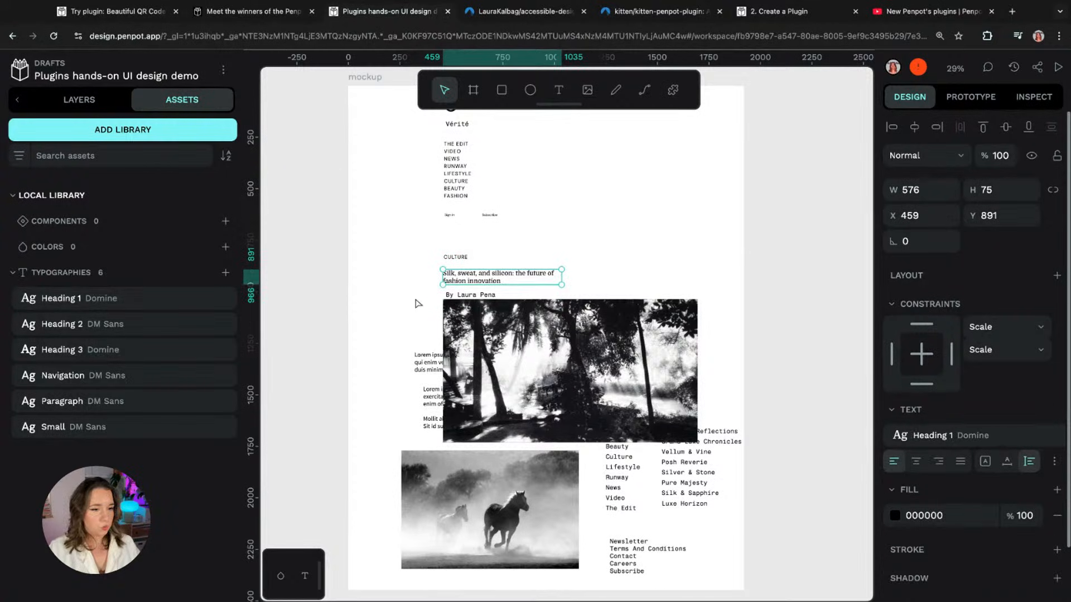
# Step: Apply the Paragraph typography to the author byline and to the grouped lorem ipsum body text
pyautogui.click(478, 296)
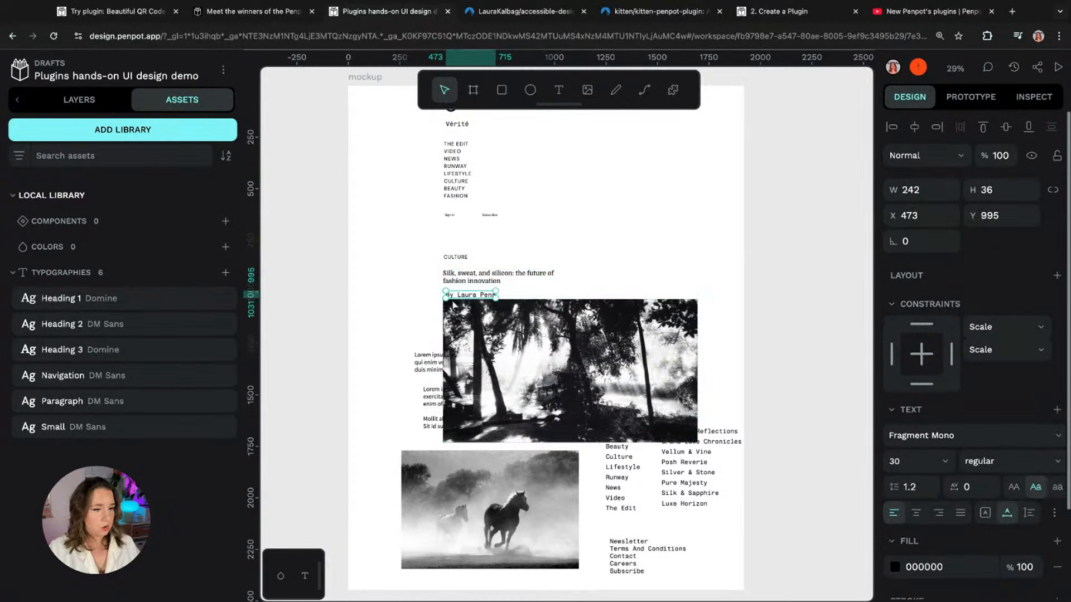
pyautogui.click(108, 405)
pyautogui.scroll(-3, 692, 276)
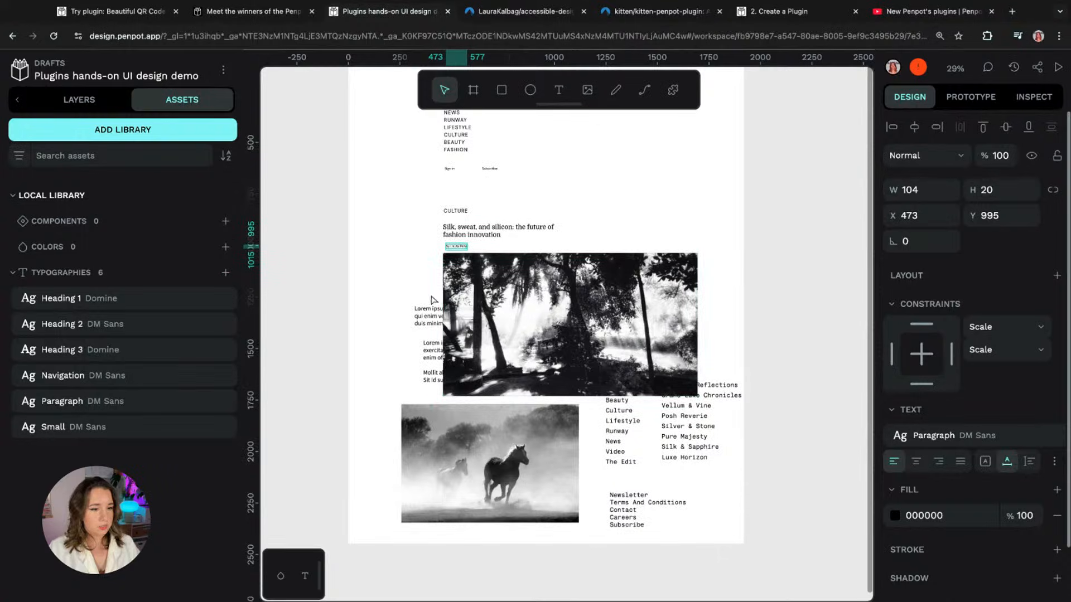
pyautogui.click(433, 351)
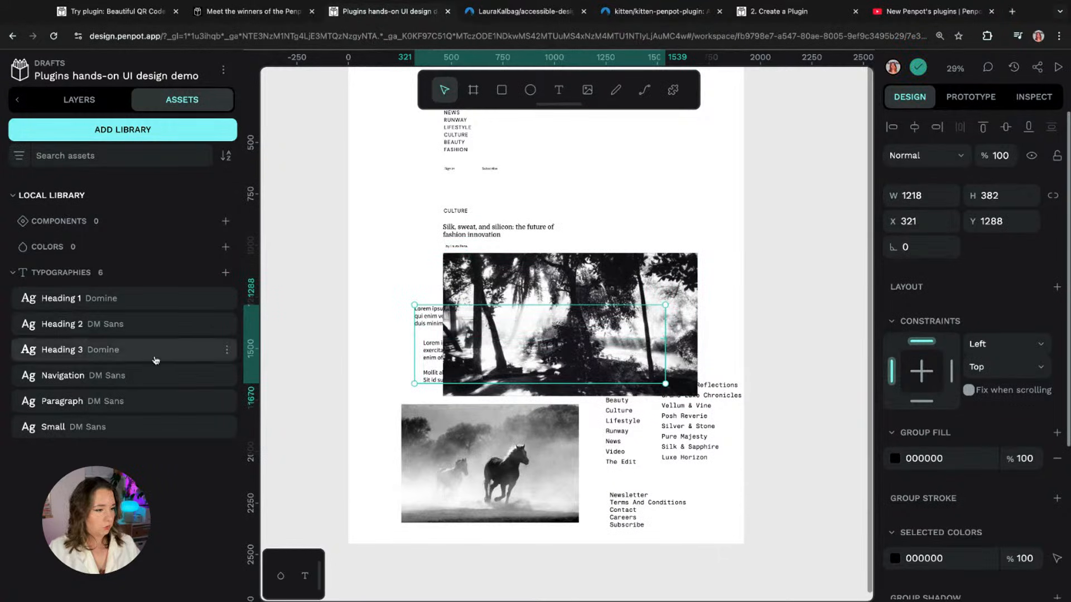
pyautogui.click(82, 409)
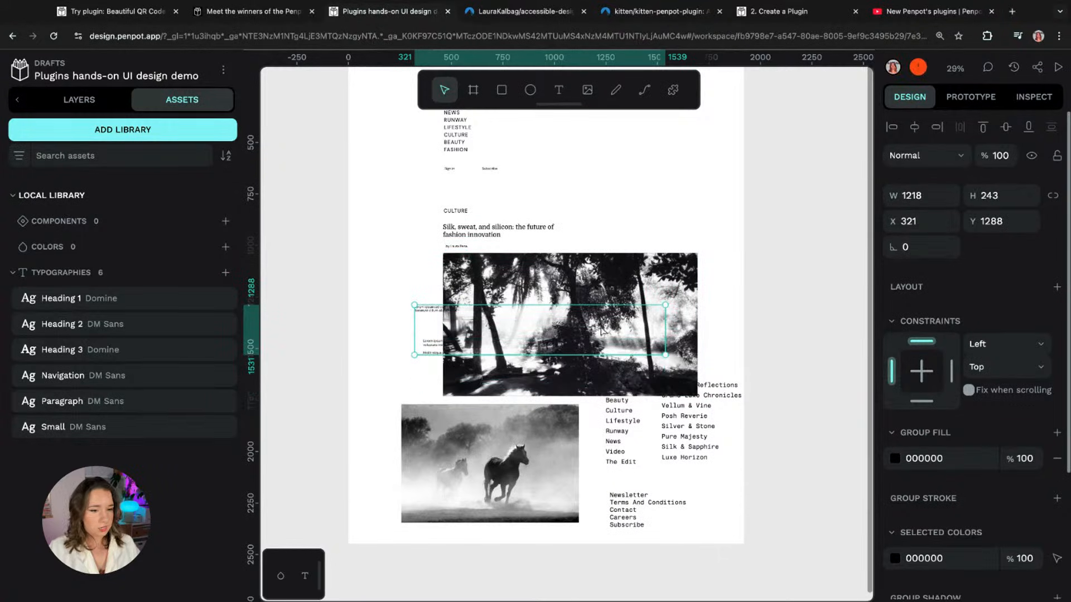
# Step: Move the forest photo up off the footer and apply the Navigation typography to the eight footer categories, from Fashion to The Edit
pyautogui.click(715, 395)
pyautogui.moveTo(557, 335); pyautogui.dragTo(608, 216)
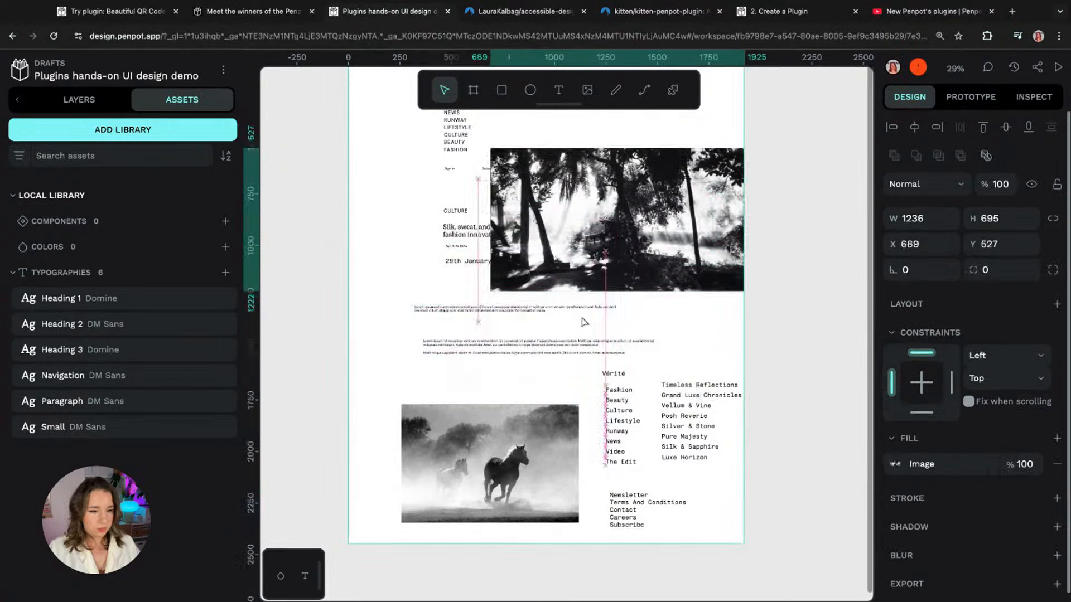
pyautogui.click(618, 390)
pyautogui.keyDown('shift'); pyautogui.click(617, 401); pyautogui.keyUp('shift')
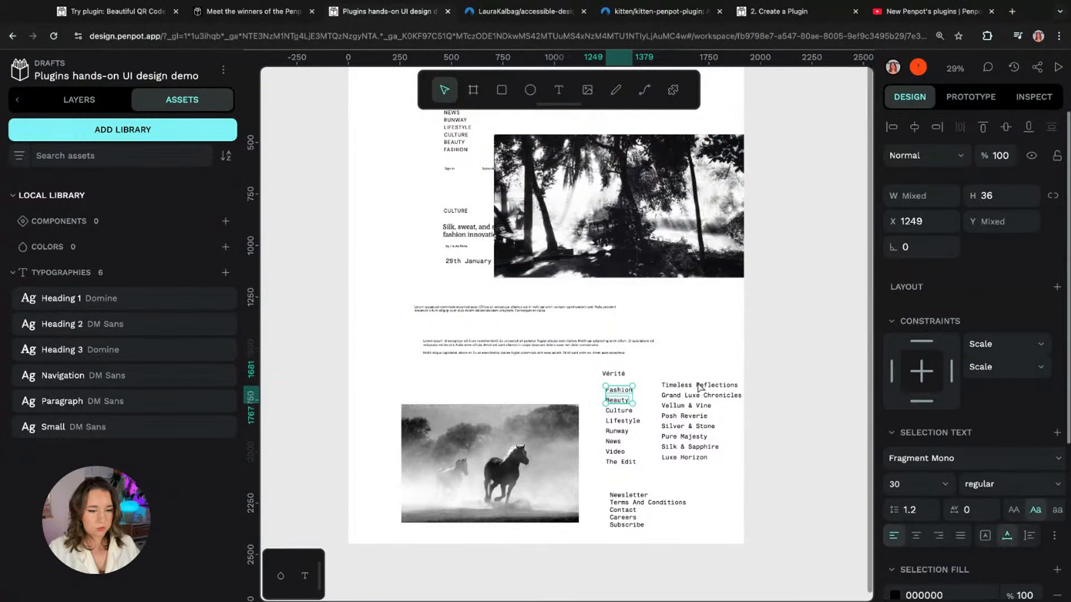
pyautogui.keyDown('shift'); pyautogui.click(619, 411); pyautogui.keyUp('shift')
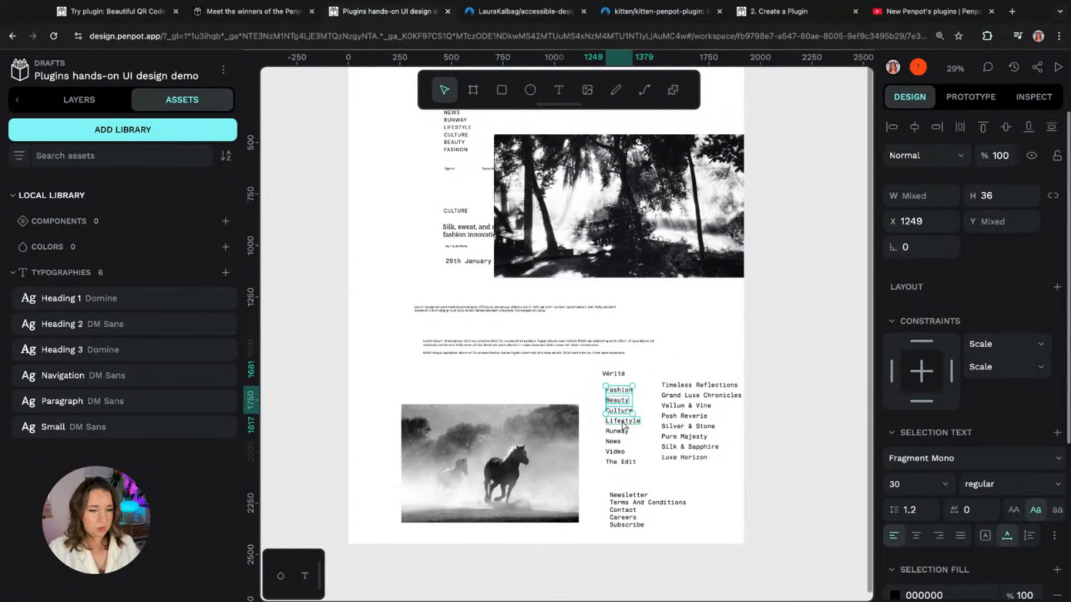
pyautogui.keyDown('shift'); pyautogui.click(622, 420); pyautogui.keyUp('shift')
pyautogui.keyDown('shift'); pyautogui.click(617, 431); pyautogui.keyUp('shift')
pyautogui.keyDown('shift'); pyautogui.click(614, 441); pyautogui.keyUp('shift')
pyautogui.keyDown('shift'); pyautogui.click(615, 451); pyautogui.keyUp('shift')
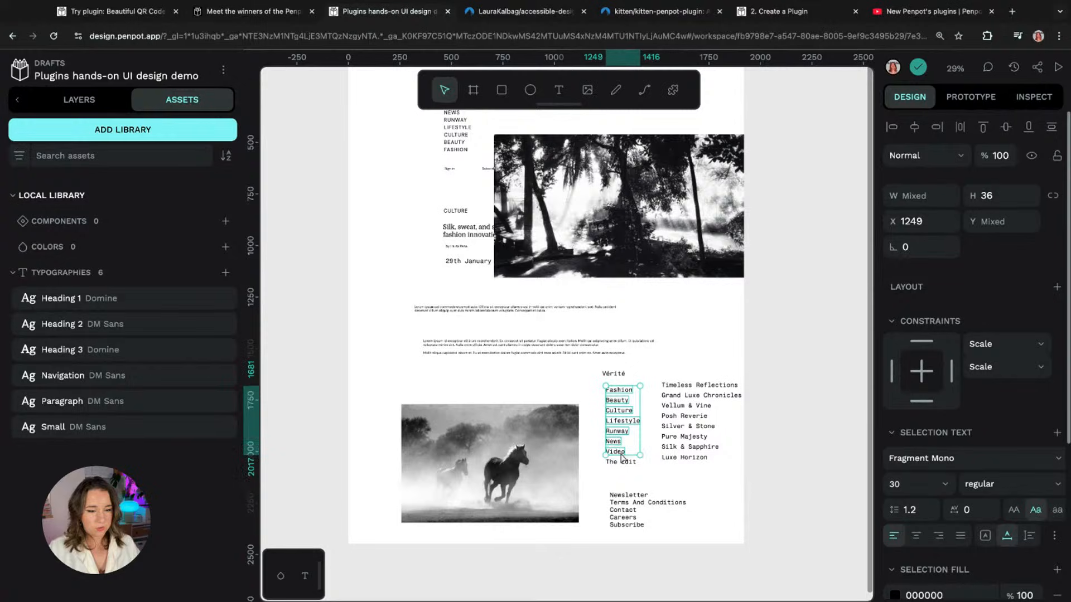
pyautogui.keyDown('shift'); pyautogui.click(622, 462); pyautogui.keyUp('shift')
pyautogui.click(84, 376)
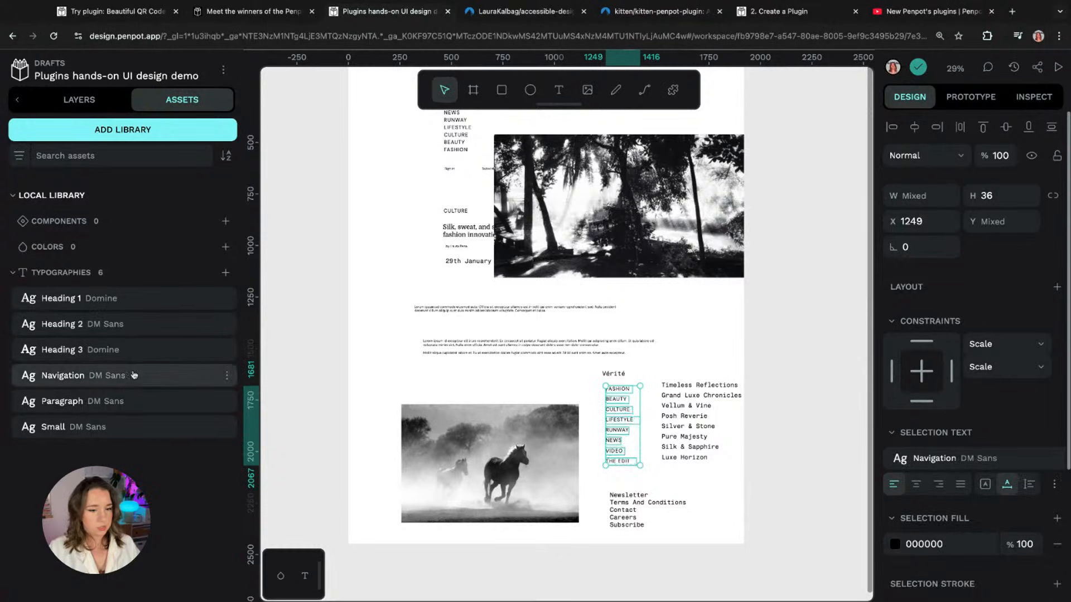
# Step: Apply the Paragraph typography to the eight grouped footer names, from Timeless Reflections to Luxe Horizon
pyautogui.click(697, 393)
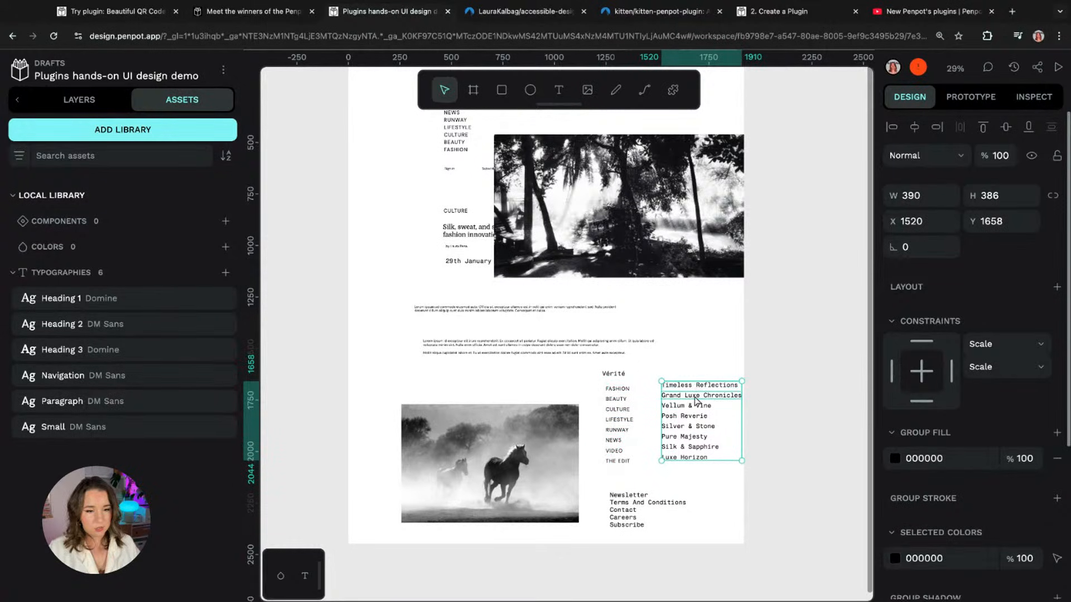
pyautogui.click(708, 366)
pyautogui.keyDown('super'); pyautogui.click(697, 387); pyautogui.keyUp('super')
pyautogui.keyDown('shift'); pyautogui.click(693, 393); pyautogui.keyUp('shift')
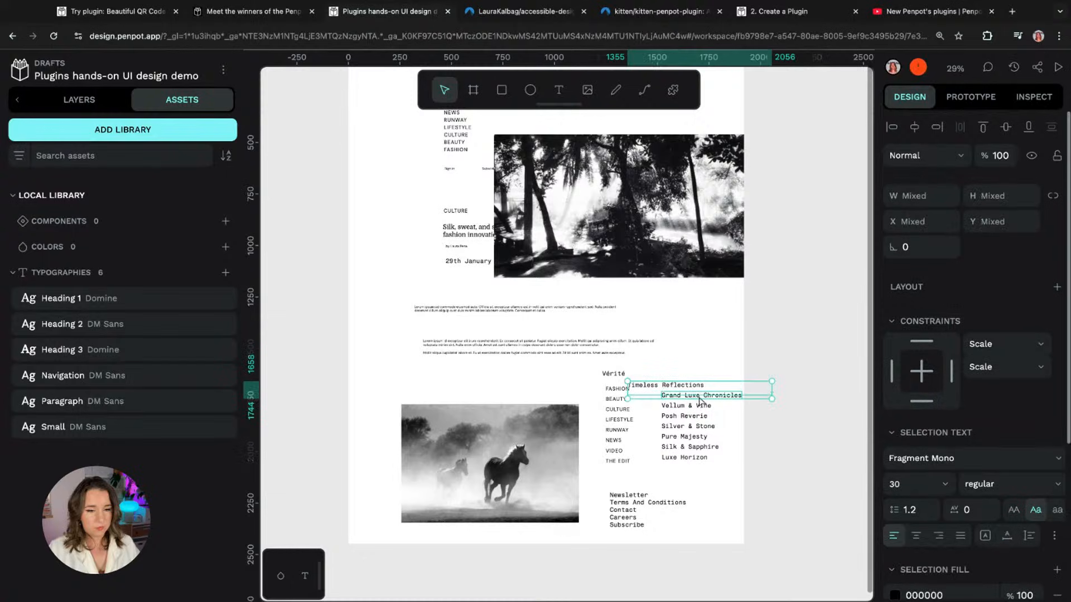
pyautogui.keyDown('shift'); pyautogui.click(692, 406); pyautogui.keyUp('shift')
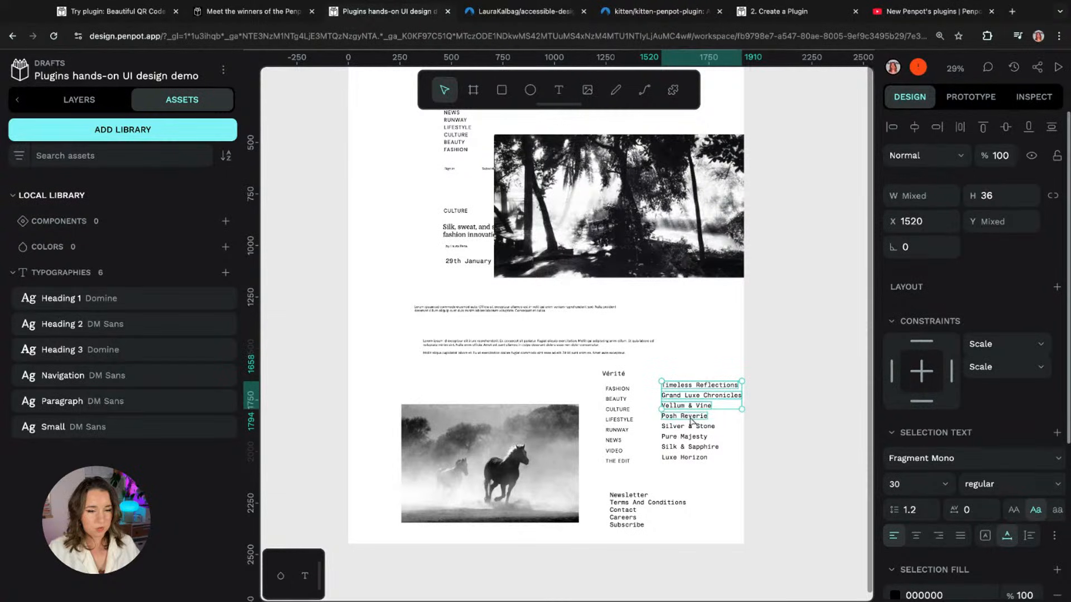
pyautogui.keyDown('shift'); pyautogui.click(691, 416); pyautogui.keyUp('shift')
pyautogui.keyDown('shift'); pyautogui.click(691, 426); pyautogui.keyUp('shift')
pyautogui.keyDown('shift'); pyautogui.click(692, 436); pyautogui.keyUp('shift')
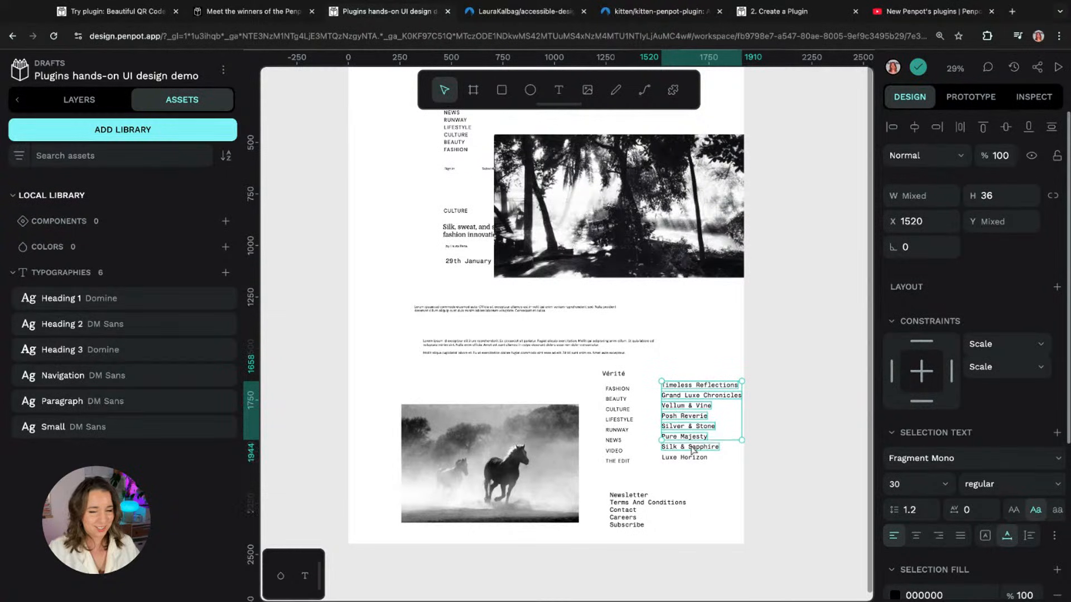
pyautogui.keyDown('shift'); pyautogui.click(691, 446); pyautogui.keyUp('shift')
pyautogui.keyDown('shift'); pyautogui.click(692, 457); pyautogui.keyUp('shift')
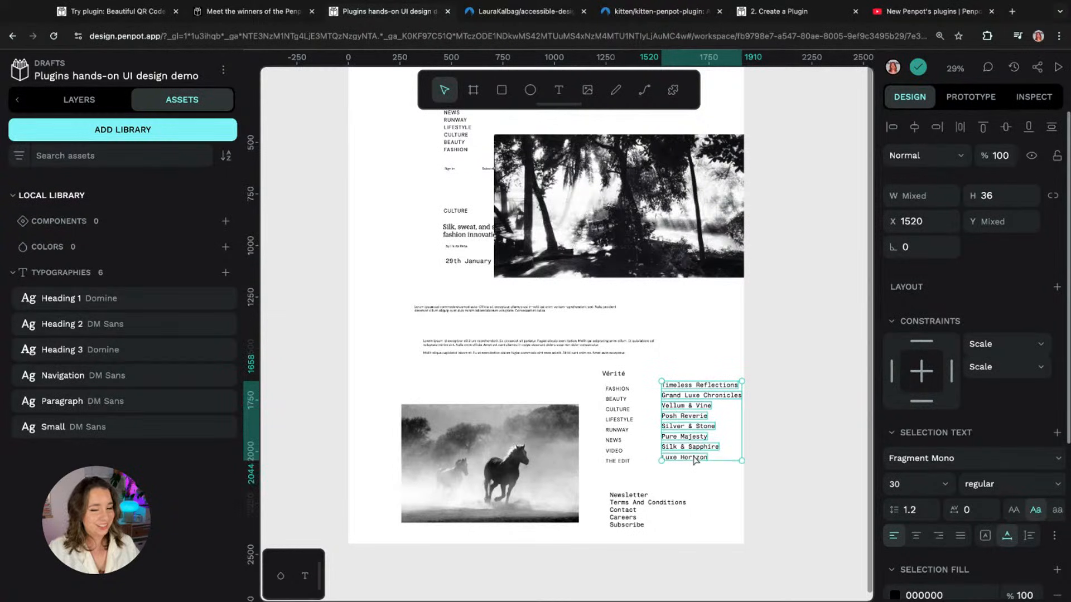
pyautogui.click(143, 402)
# Step: Apply the Paragraph typography to the five footer links, from Newsletter to Subscribe
pyautogui.click(627, 496)
pyautogui.keyDown('shift'); pyautogui.click(628, 502); pyautogui.keyUp('shift')
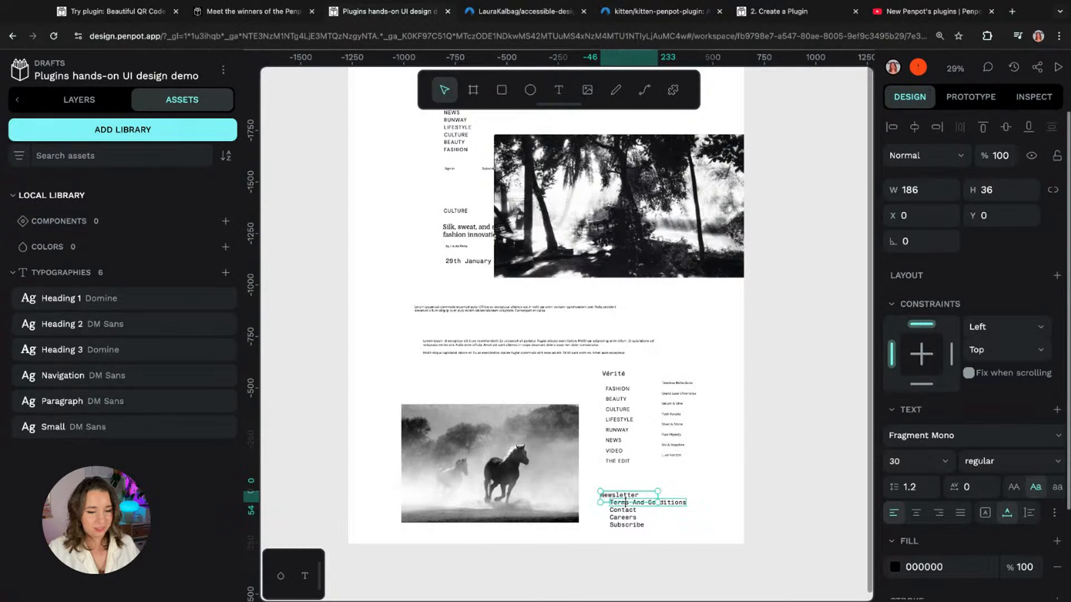
pyautogui.keyDown('shift'); pyautogui.click(632, 509); pyautogui.keyUp('shift')
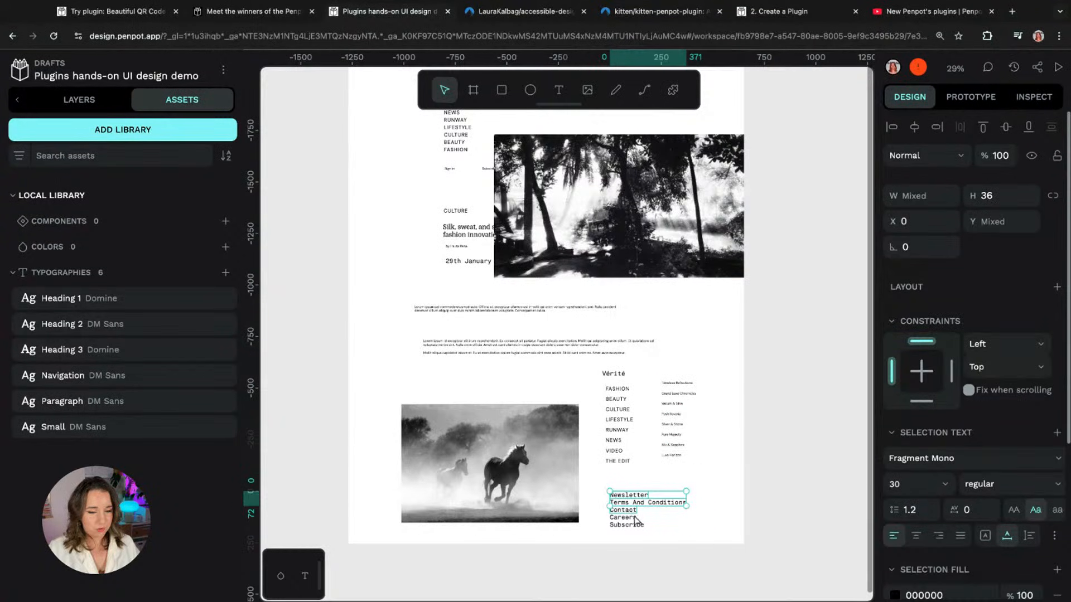
pyautogui.keyDown('shift'); pyautogui.click(635, 519); pyautogui.keyUp('shift')
pyautogui.keyDown('shift'); pyautogui.click(636, 526); pyautogui.keyUp('shift')
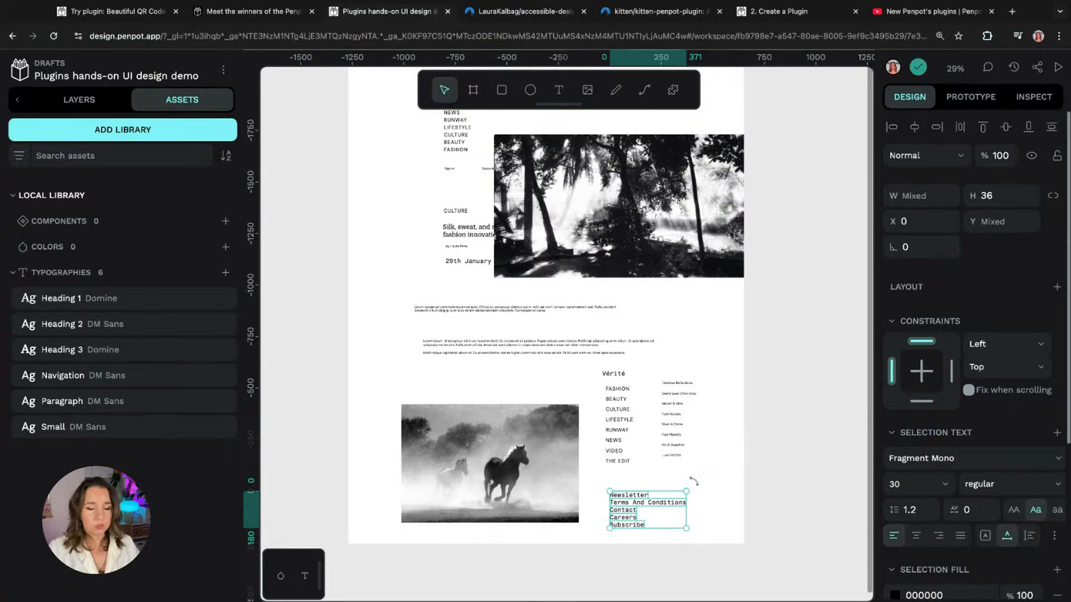
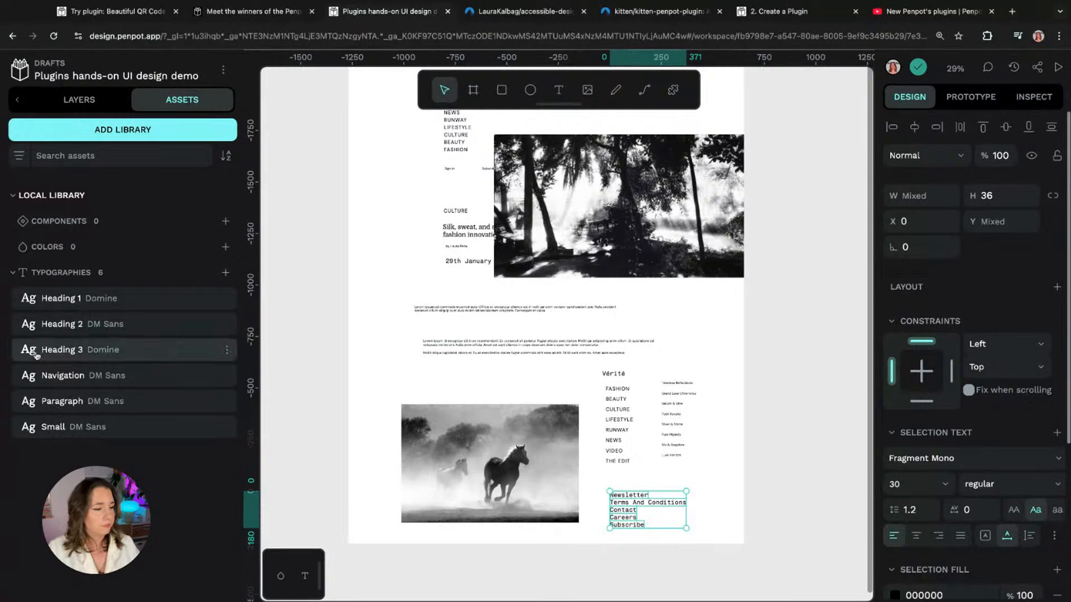
pyautogui.click(89, 401)
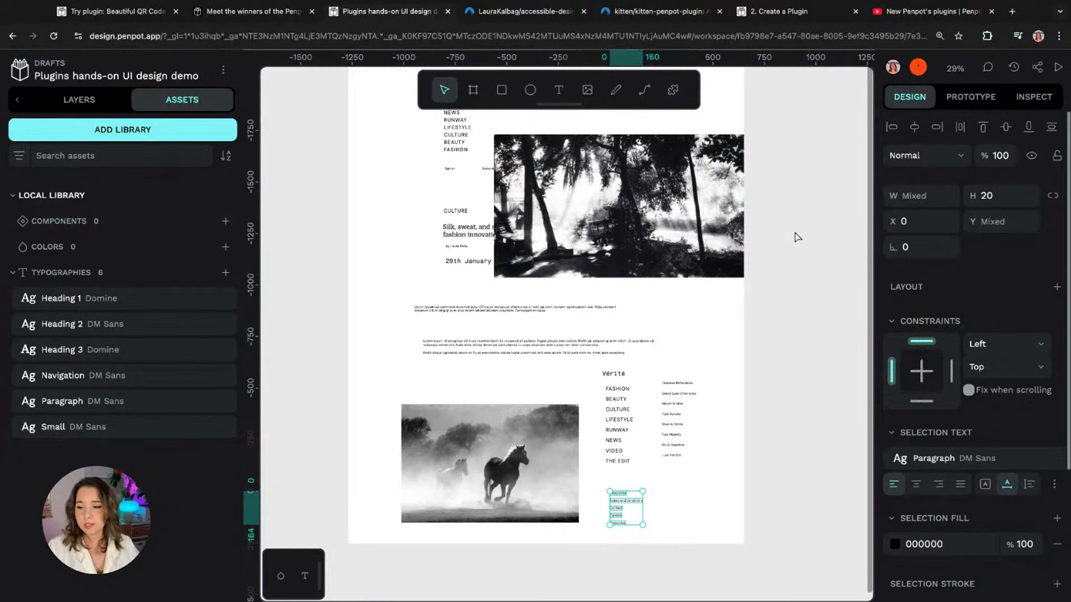
# Step: Place the horse and forest photos side by side below the header navigation and resize both to roughly square shapes of similar height
pyautogui.click(700, 306)
pyautogui.moveTo(499, 440); pyautogui.dragTo(462, 191)
pyautogui.moveTo(619, 206); pyautogui.dragTo(681, 300)
pyautogui.moveTo(811, 224); pyautogui.dragTo(685, 254)
pyautogui.moveTo(653, 313); pyautogui.dragTo(648, 214)
pyautogui.click(390, 173)
pyautogui.moveTo(363, 157); pyautogui.dragTo(422, 158)
pyautogui.click(731, 378)
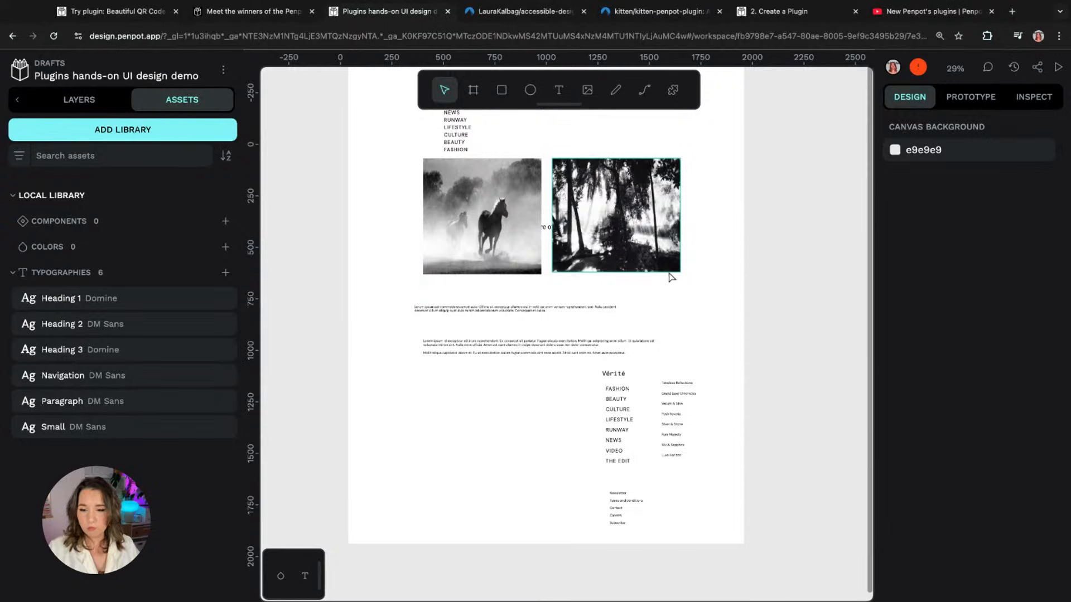
# Step: Change the Vérité brand text in the mockup's header to the Domine font at size 60
pyautogui.scroll(5, 631, 271)
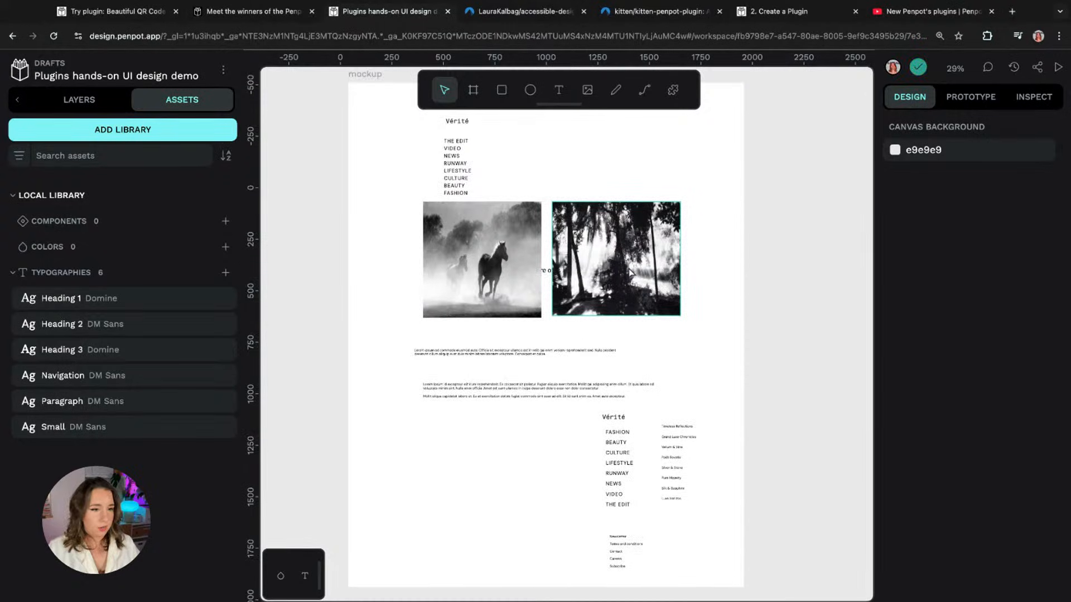
pyautogui.click(462, 290)
pyautogui.doubleClick(461, 290)
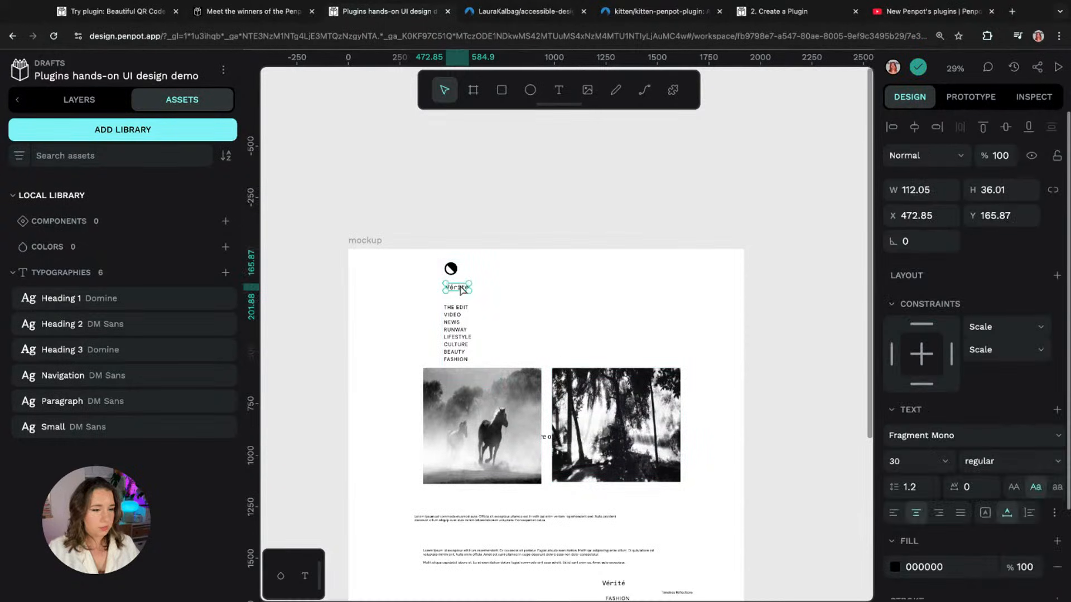
pyautogui.click(1037, 438)
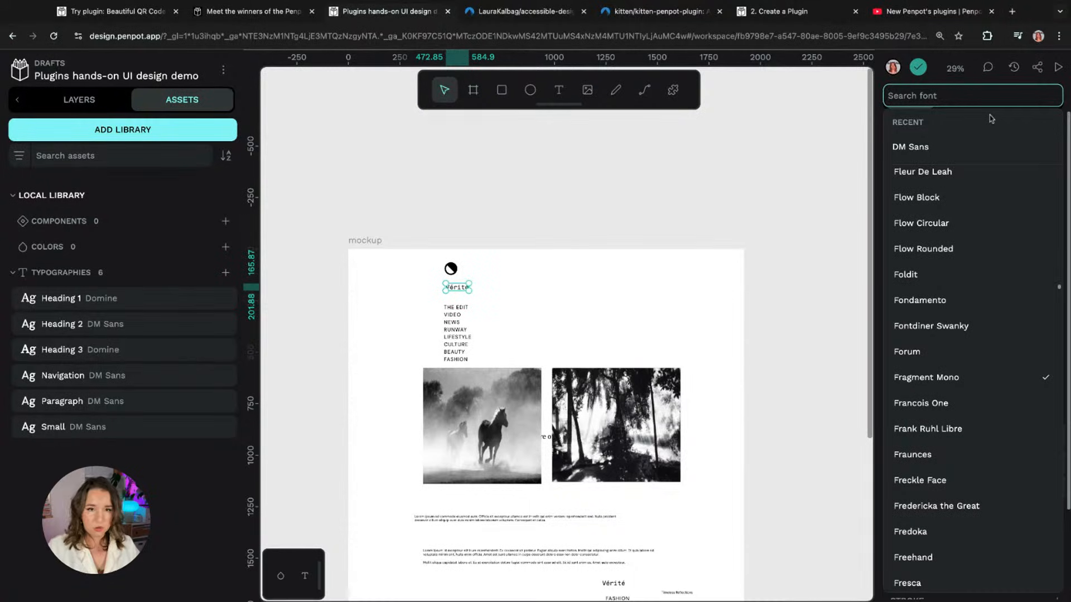
pyautogui.write('dom')
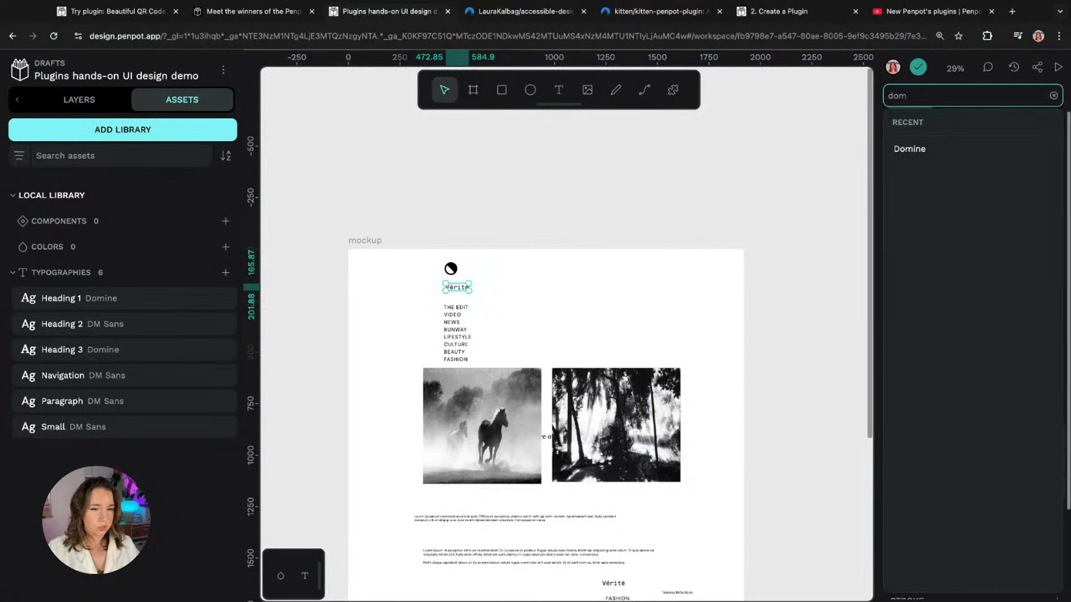
pyautogui.click(956, 149)
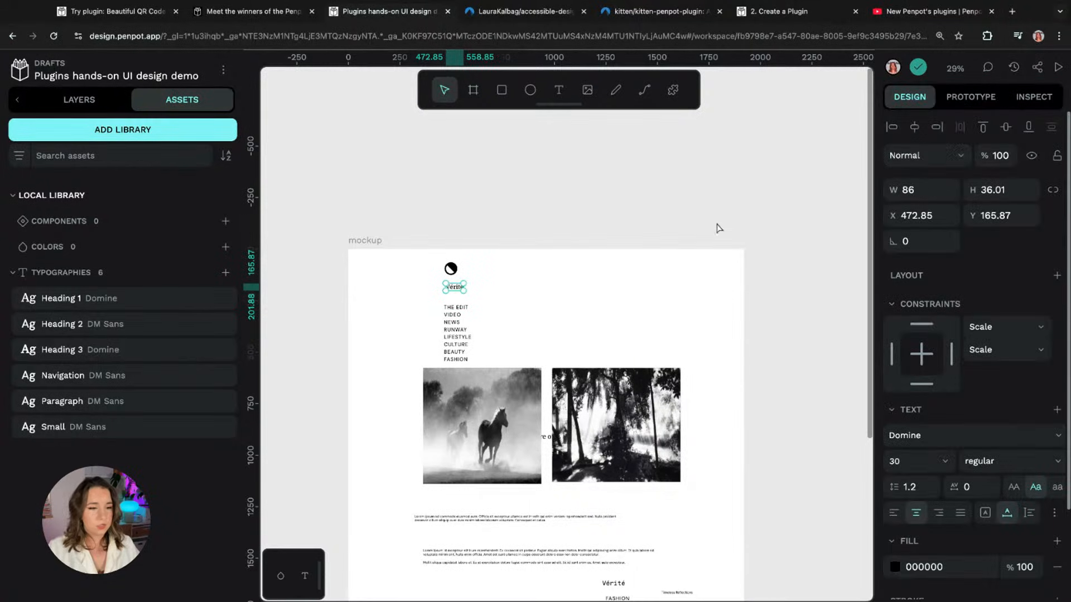
pyautogui.click(933, 460)
pyautogui.write('60')
pyautogui.press('Return')
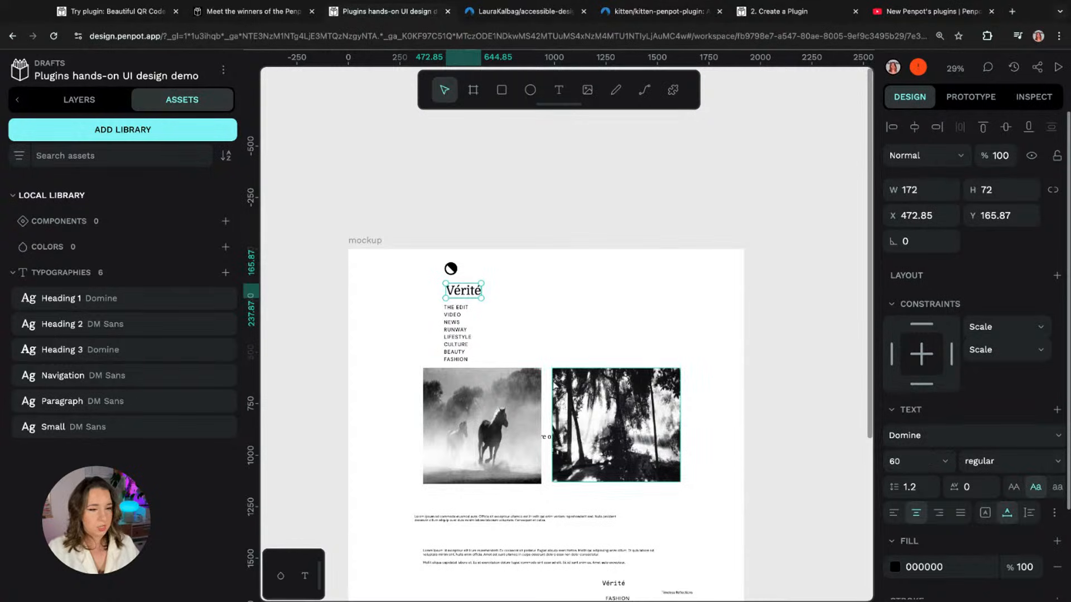
# Step: Enlarge the header's Vérité brand text to font size 90
pyautogui.scroll(5, 554, 385)
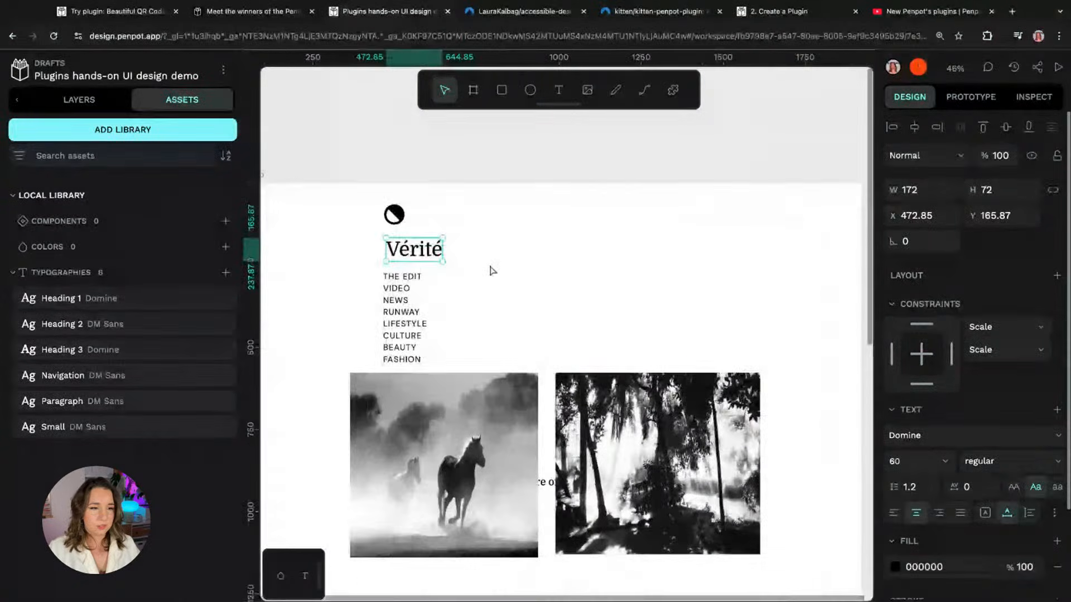
pyautogui.moveTo(495, 254); pyautogui.dragTo(500, 255)
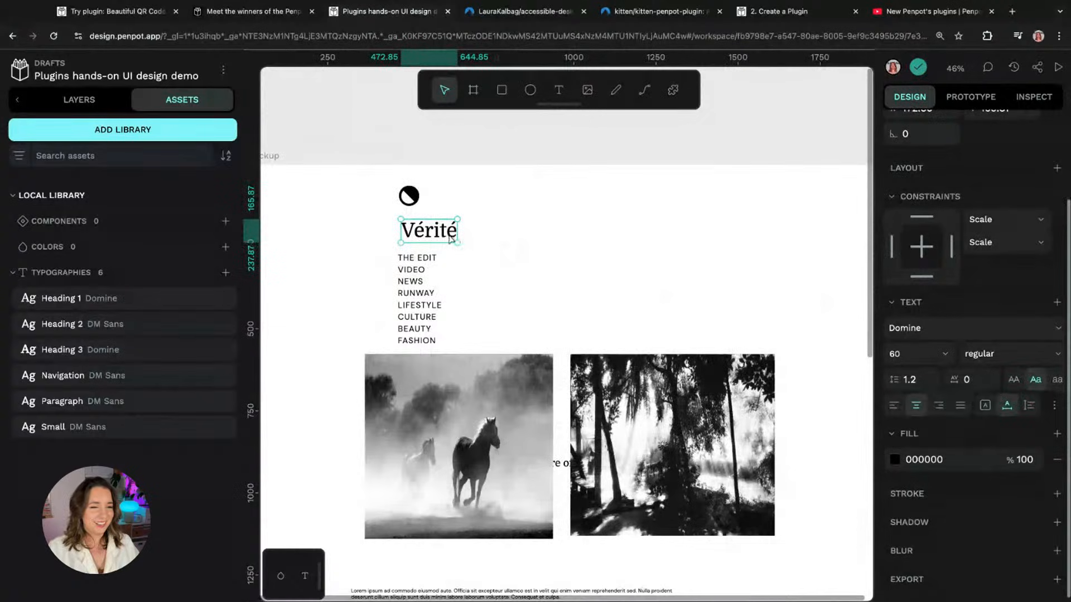
pyautogui.click(900, 354)
pyautogui.write('90')
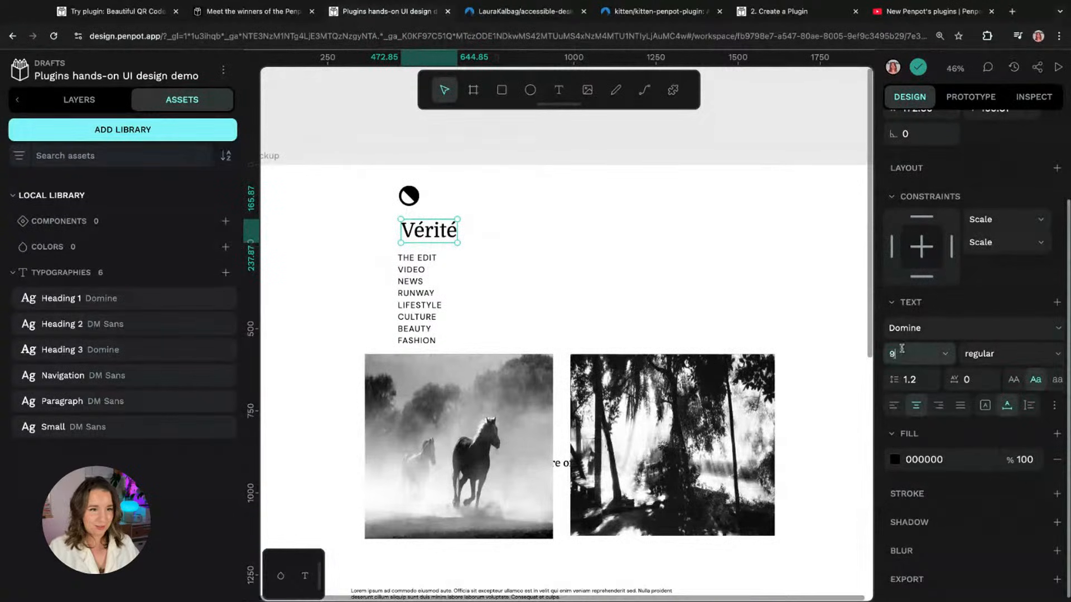
pyautogui.press('Return')
pyautogui.click(754, 254)
# Step: Change the Vérité brand text in the mockup's footer to the Domine font at size 60
pyautogui.scroll(-5, 753, 310)
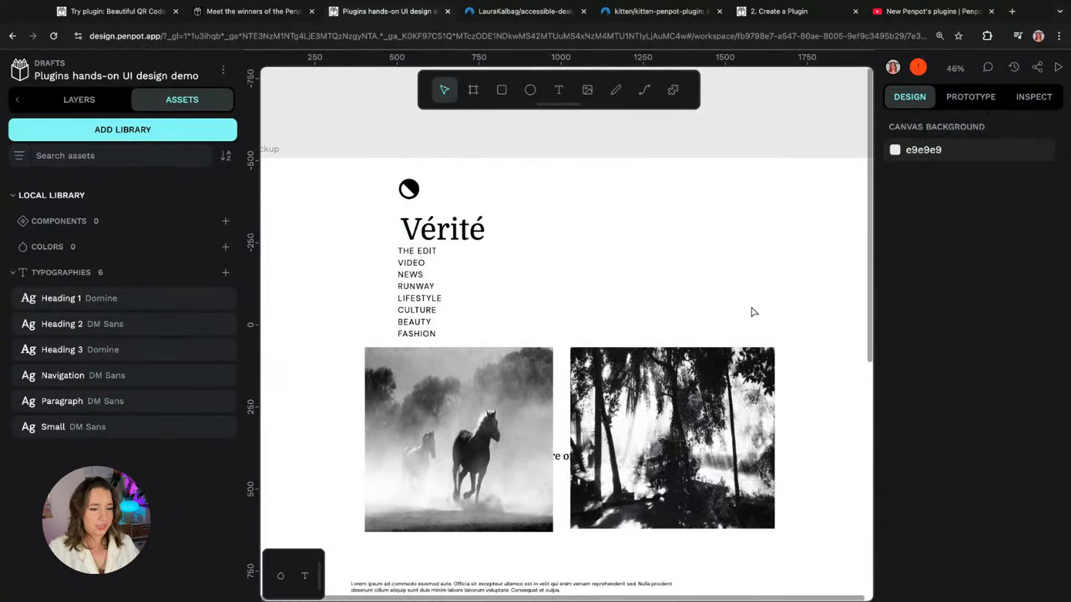
pyautogui.scroll(-3, 754, 311)
pyautogui.click(669, 279)
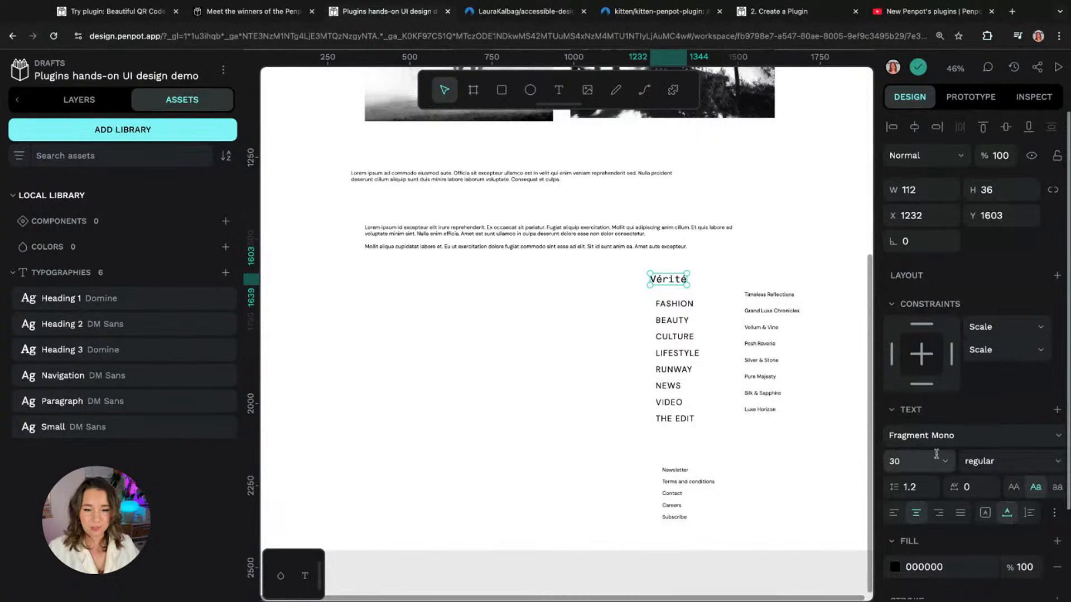
pyautogui.click(943, 438)
pyautogui.write('domi')
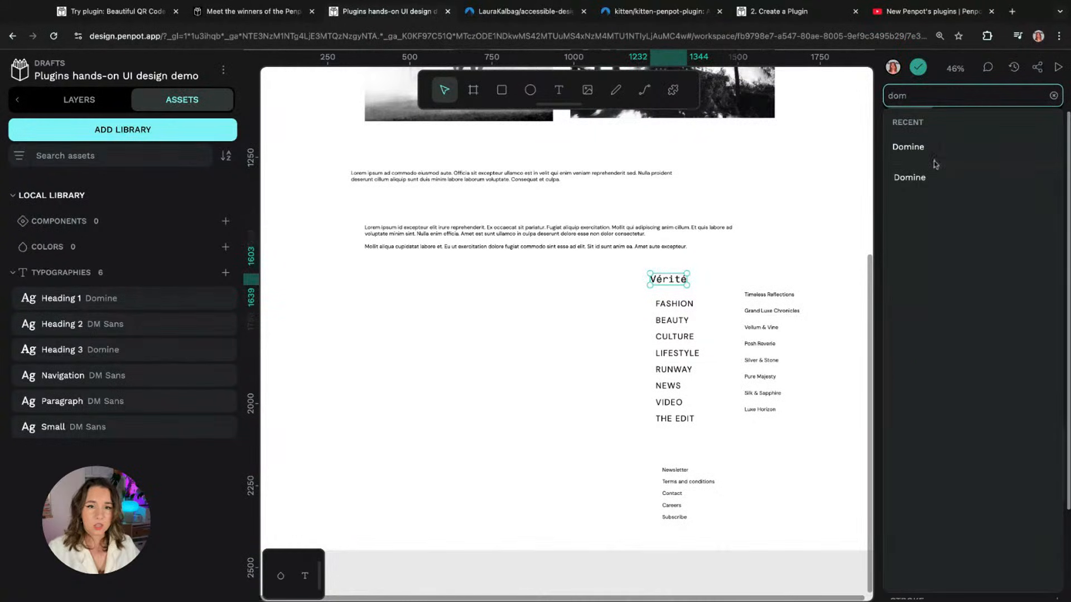
pyautogui.click(931, 155)
pyautogui.click(920, 462)
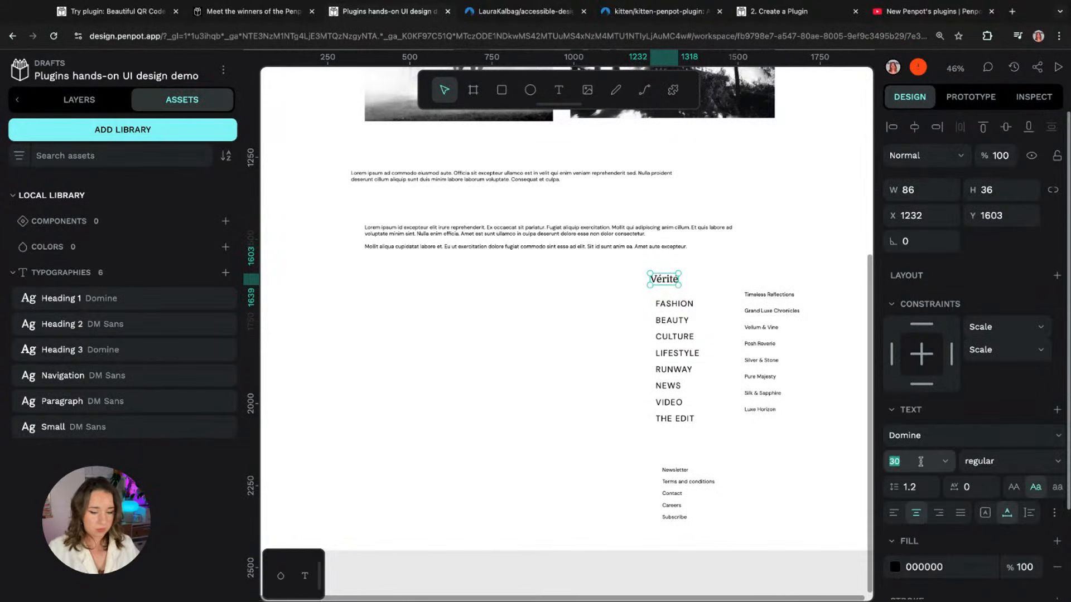
pyautogui.write('60')
pyautogui.press('Return')
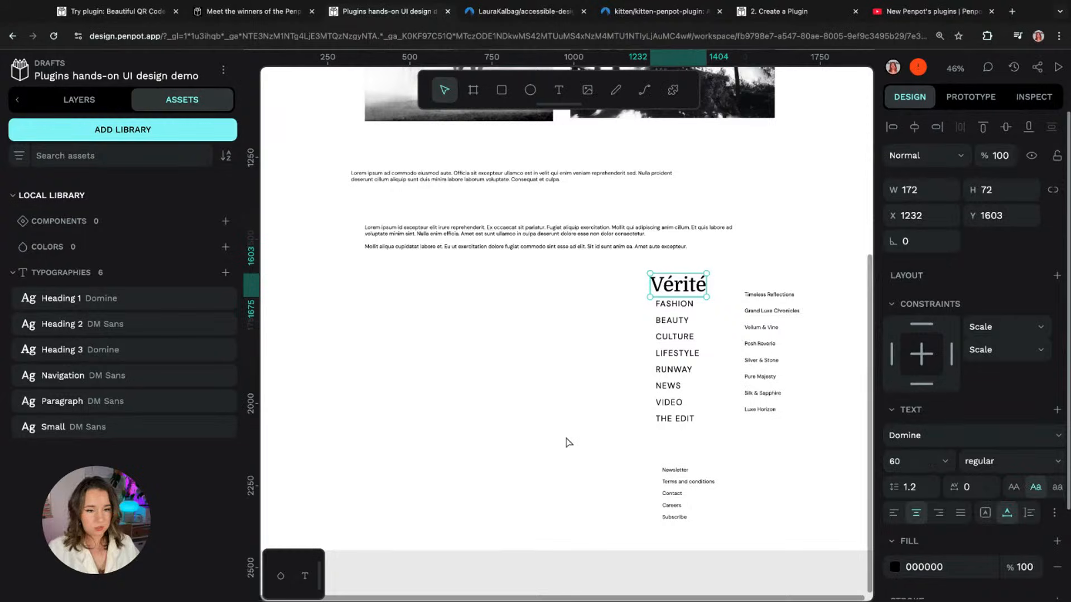
# Step: Combine the header's logo group and Vérité text in a board with a flex layout
pyautogui.click(565, 441)
pyautogui.scroll(10, 531, 375)
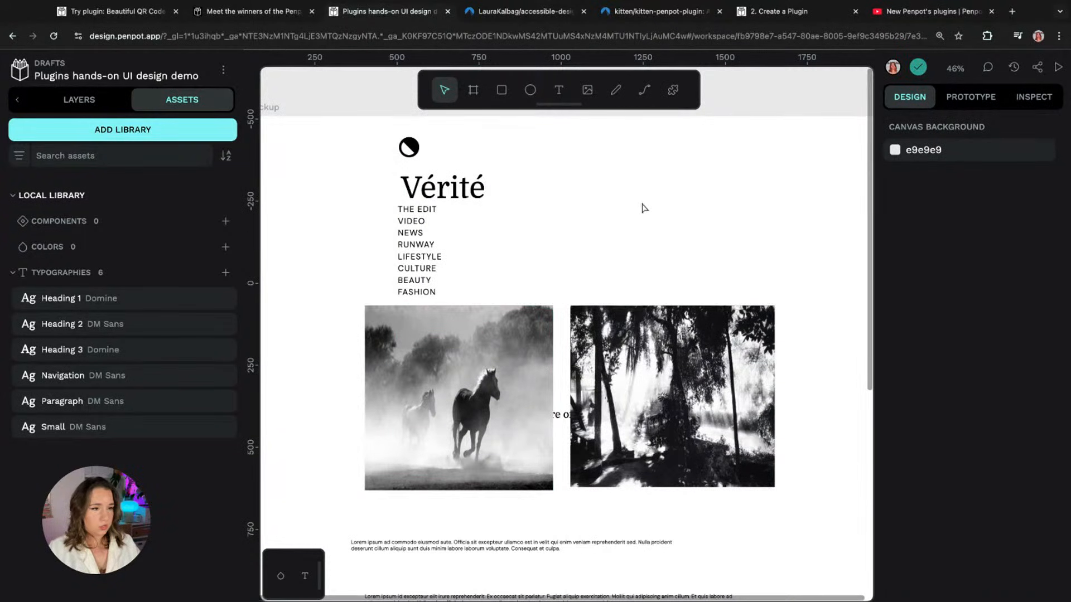
pyautogui.scroll(1, 644, 208)
pyautogui.click(409, 170)
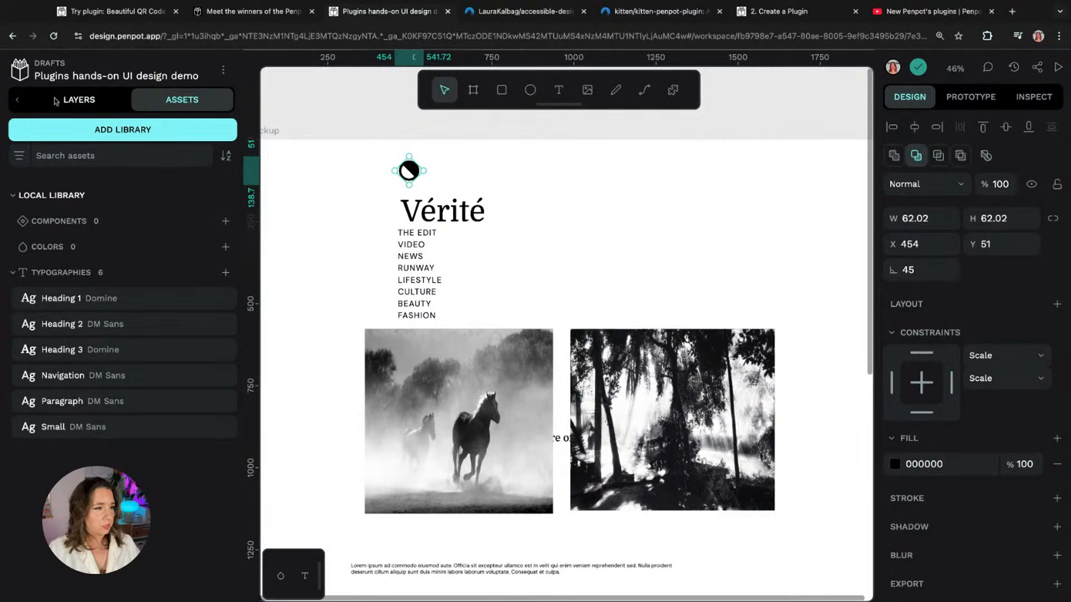
pyautogui.hotkey('alt', 'l')
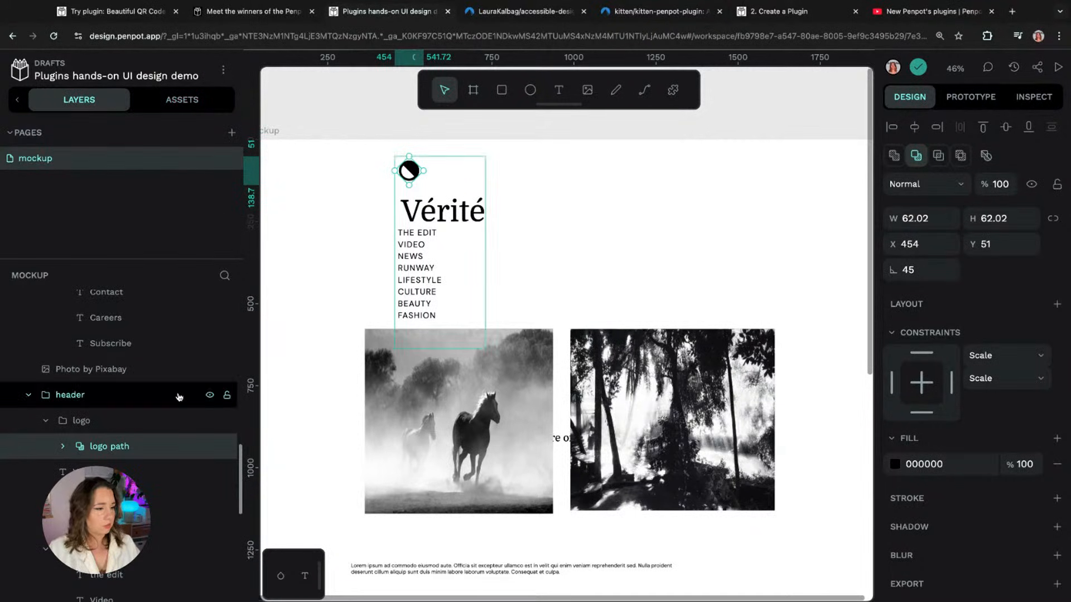
pyautogui.click(139, 423)
pyautogui.click(46, 421)
pyautogui.keyDown('shift'); pyautogui.click(126, 444); pyautogui.keyUp('shift')
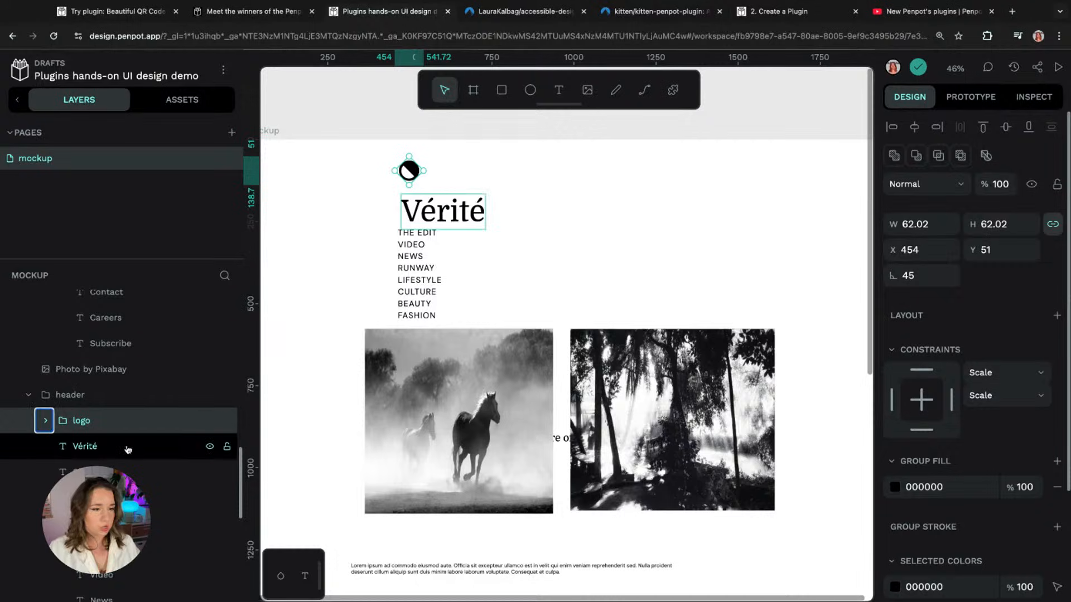
pyautogui.rightClick(127, 445)
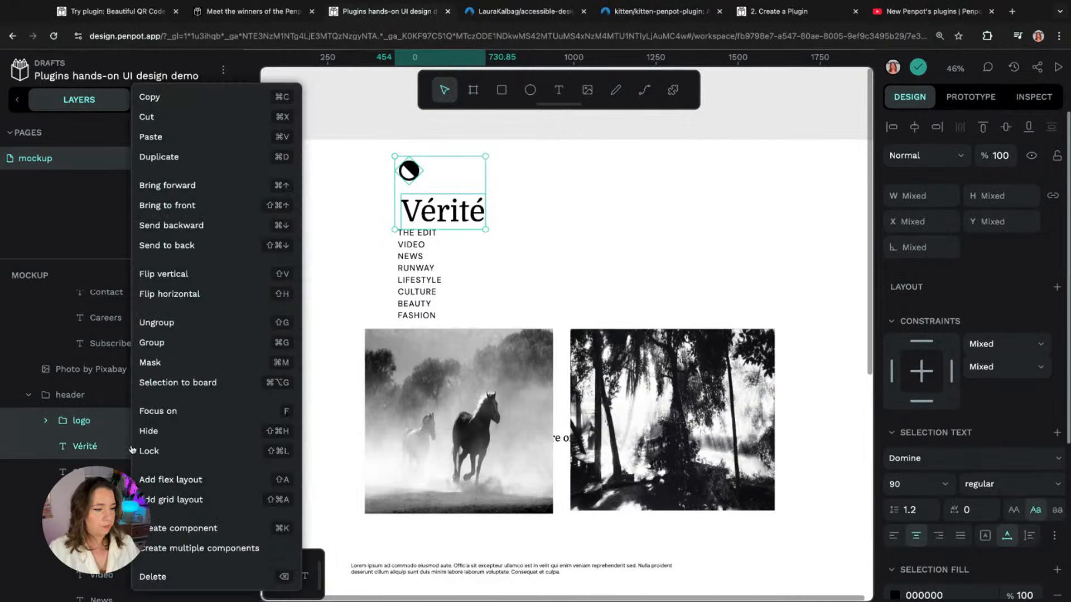
pyautogui.click(184, 479)
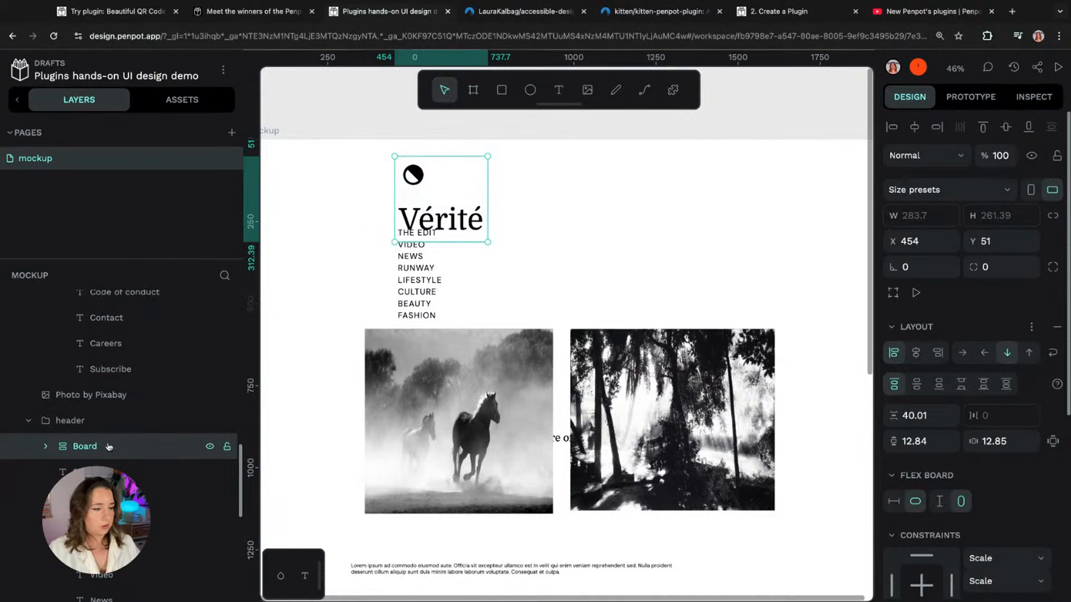
# Step: Rename the new flex board in the header as logo
pyautogui.doubleClick(109, 447)
pyautogui.write('logo')
pyautogui.press('Return')
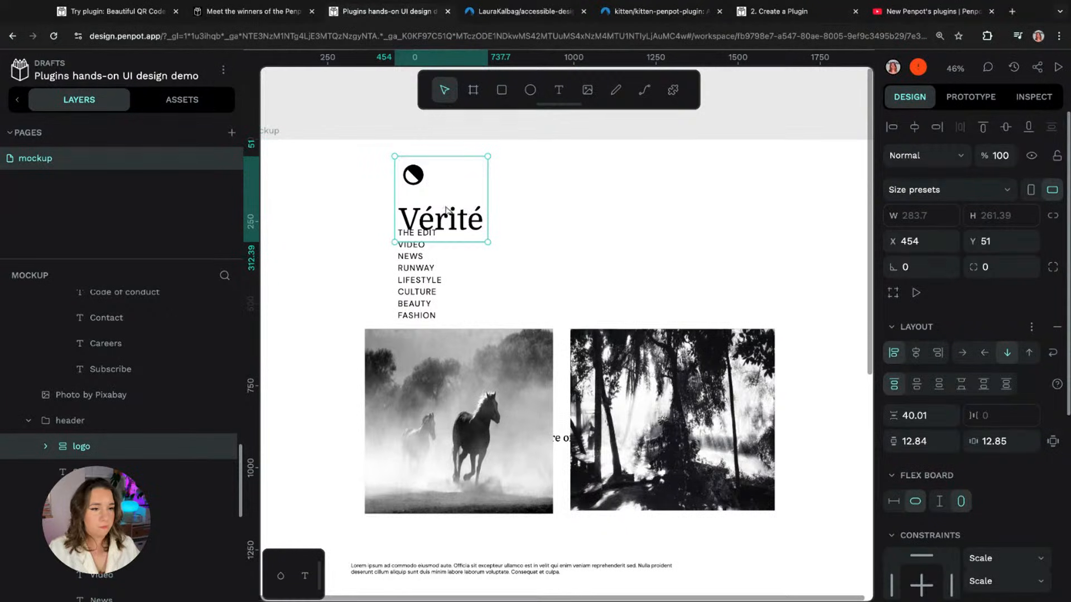
# Step: Arrange the logo board's contents in a left-to-right row, centre them vertically and set the vertical padding to 0
pyautogui.click(1029, 327)
pyautogui.click(1036, 354)
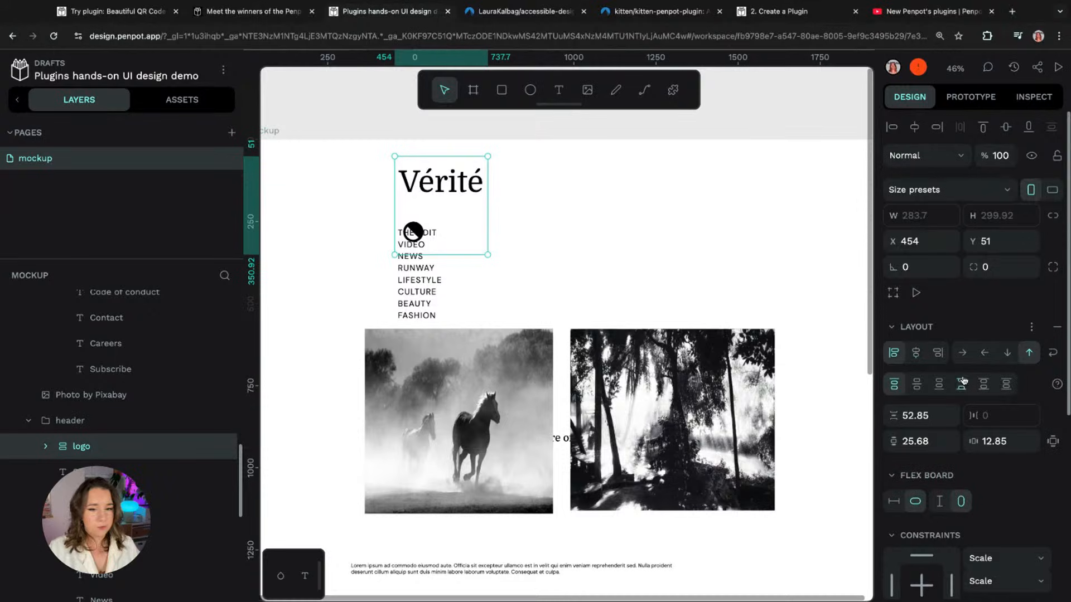
pyautogui.click(964, 354)
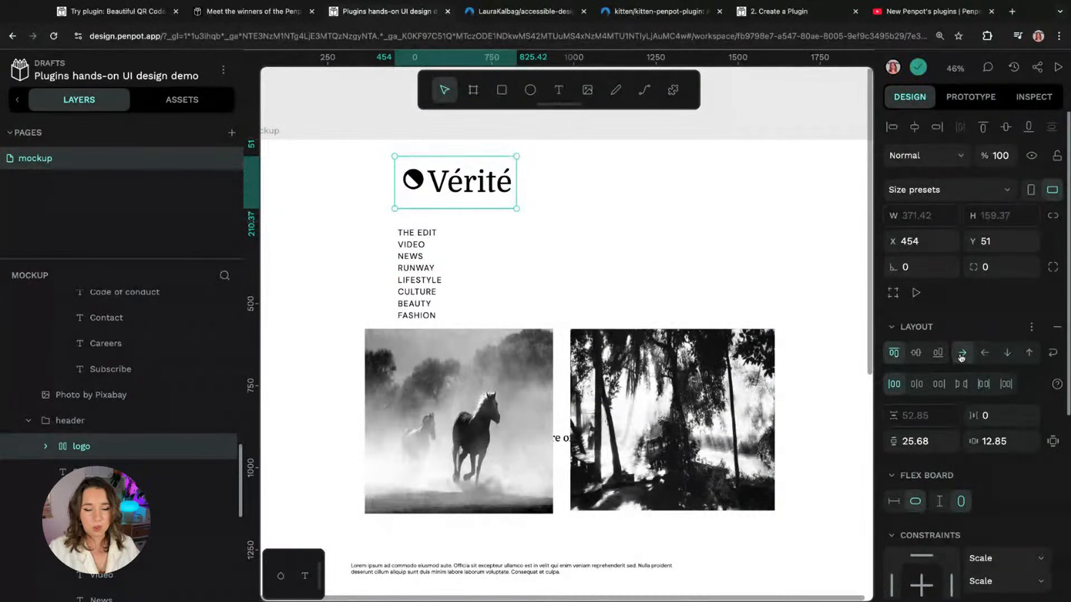
pyautogui.click(923, 359)
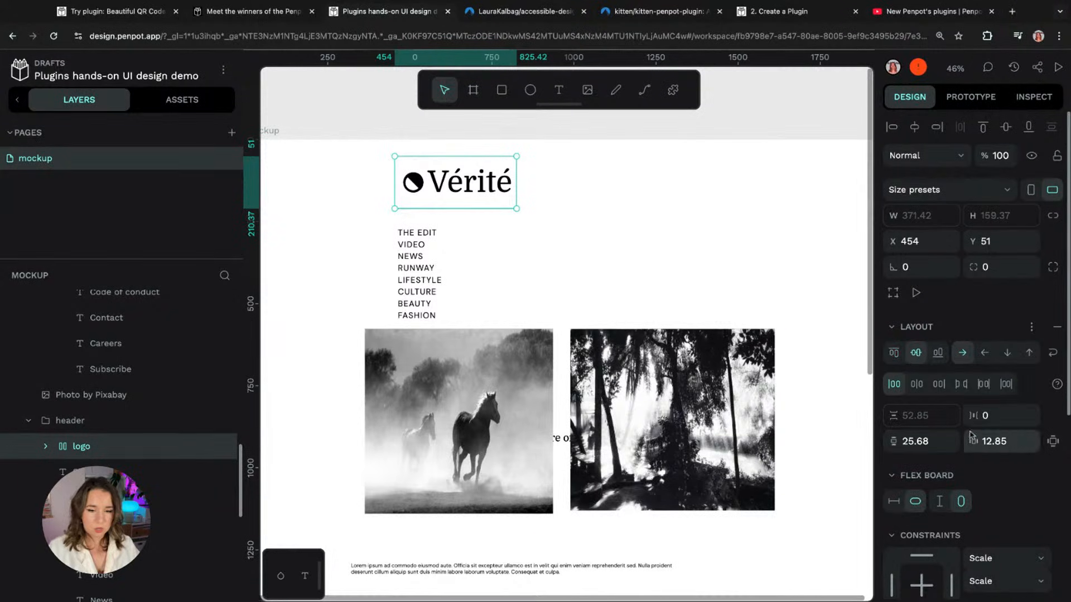
pyautogui.click(924, 438)
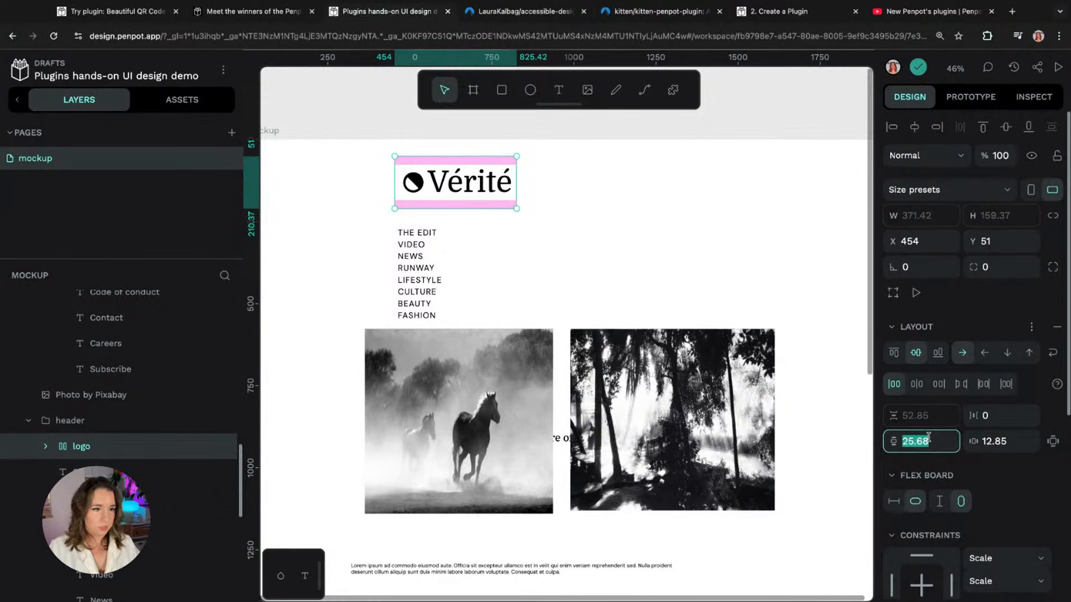
pyautogui.write('0')
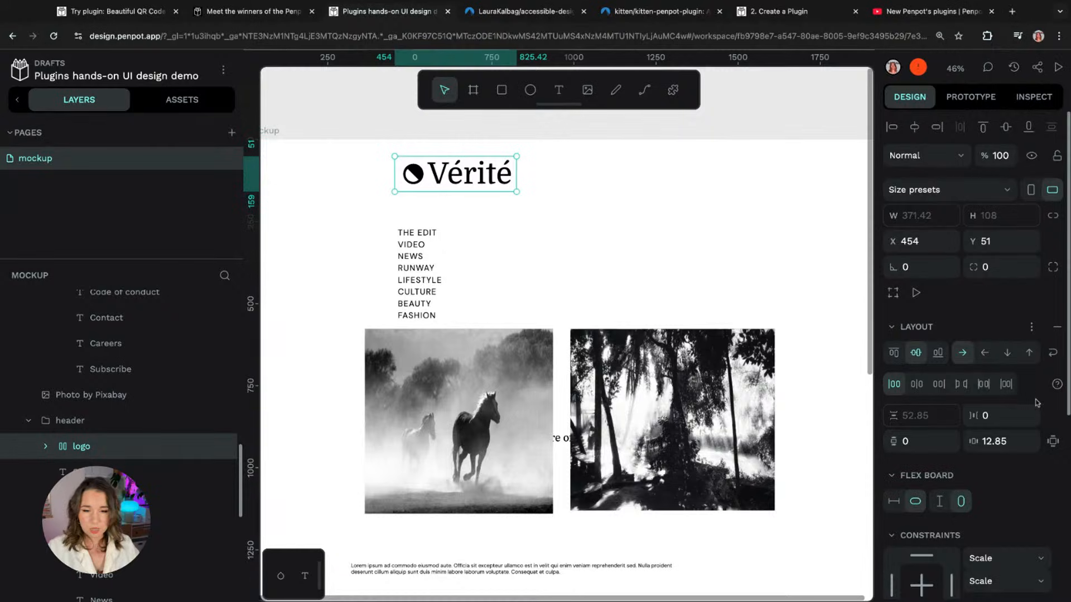
# Step: Try a horizontal padding of 20 on the logo board
pyautogui.click(1002, 441)
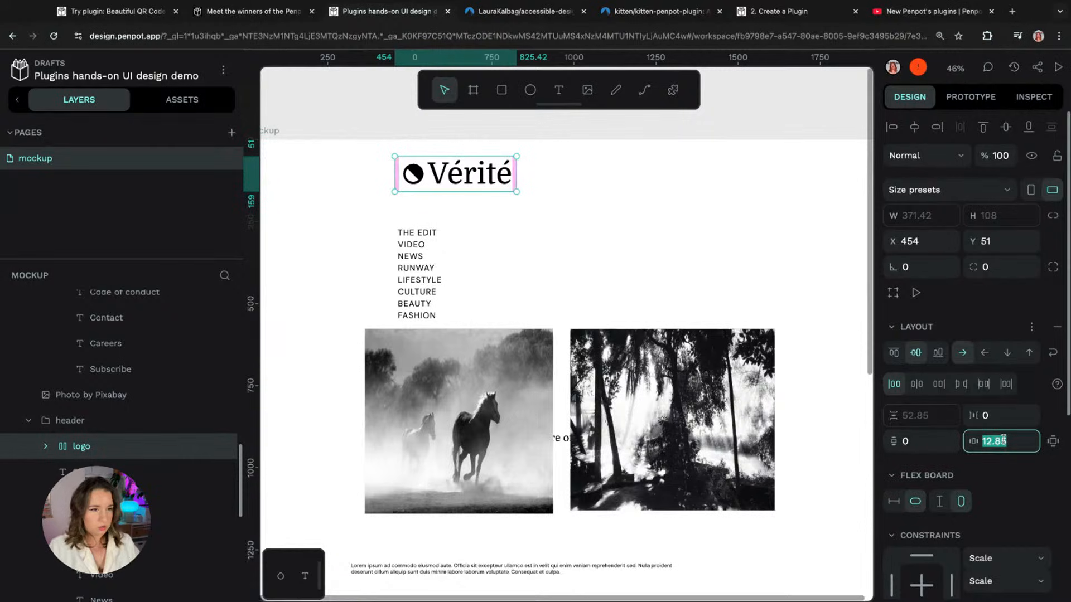
pyautogui.write('20')
pyautogui.press('Return')
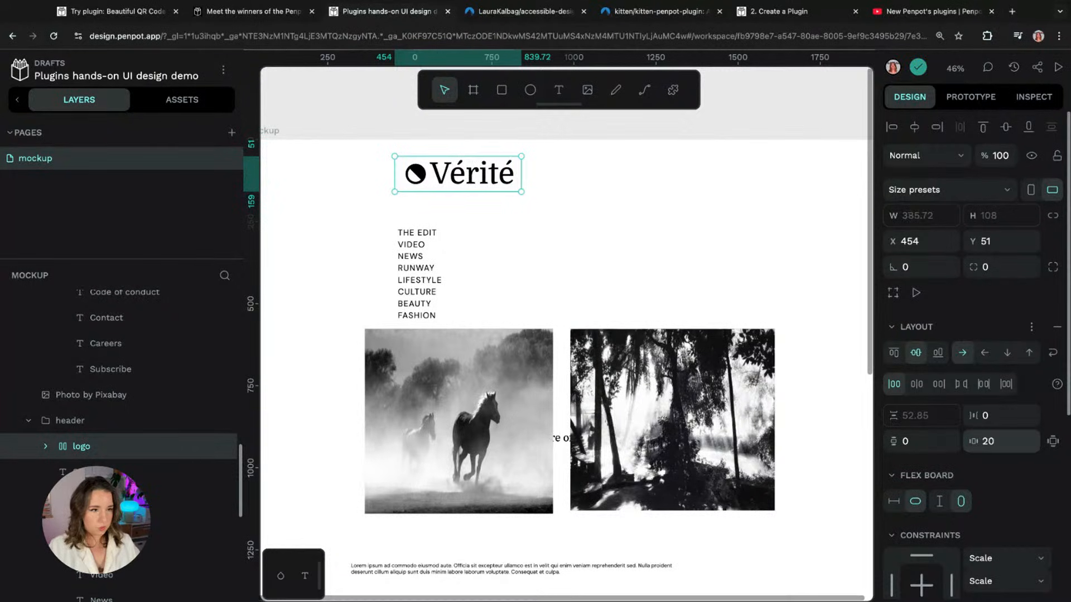
# Step: Set the logo board's horizontal padding to 0
pyautogui.click(1003, 441)
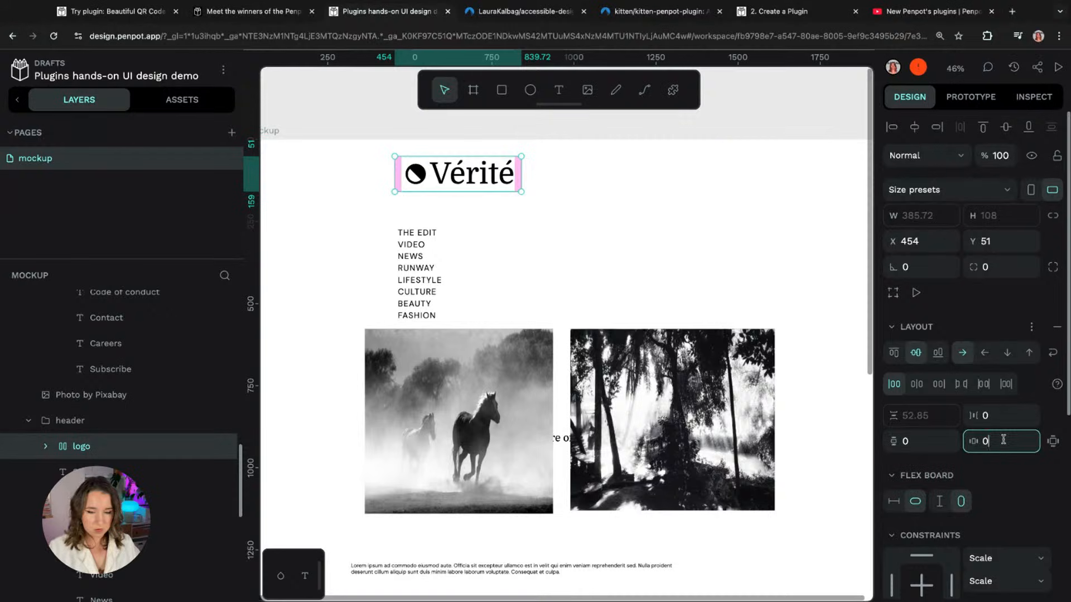
pyautogui.write('0')
pyautogui.press('Return')
# Step: Try a column gap of 30 between the logo icon and the Vérité text, and reduce it to 15
pyautogui.click(1007, 413)
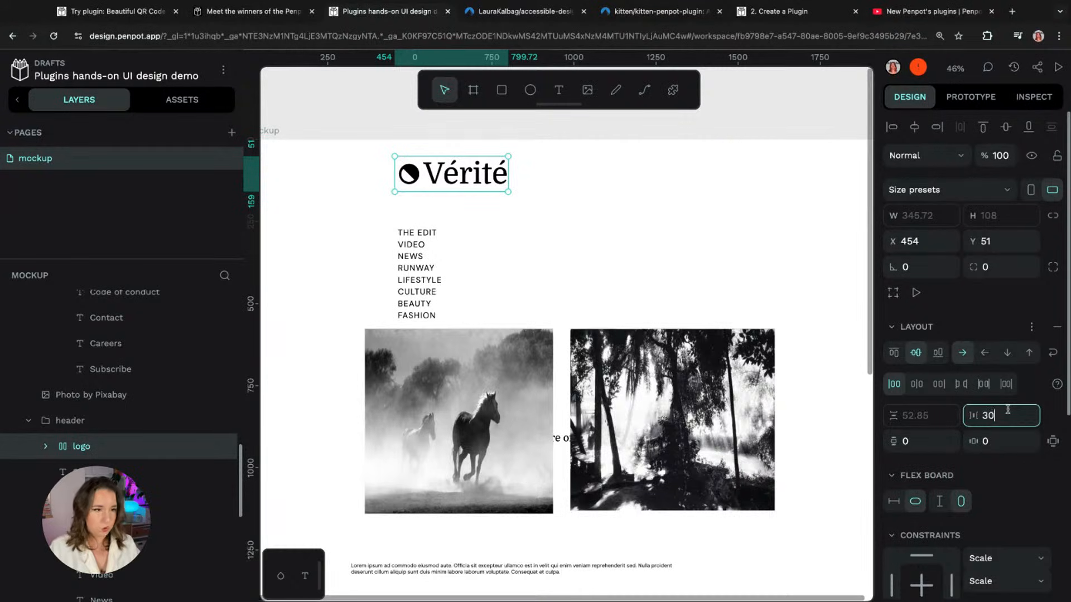
pyautogui.press('Return')
pyautogui.click(1014, 417)
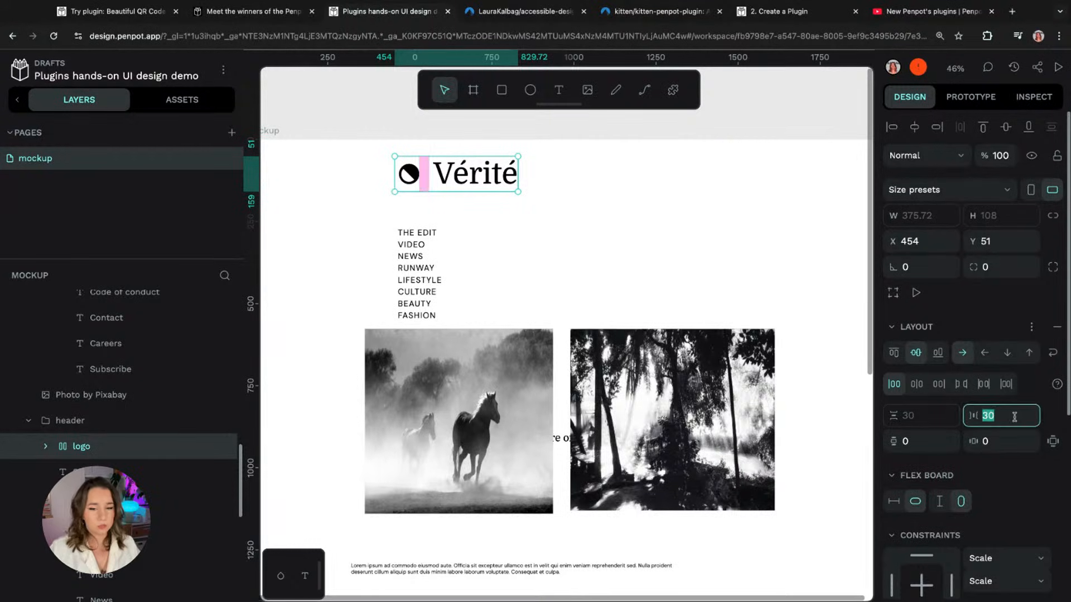
pyautogui.write('15')
pyautogui.press('Return')
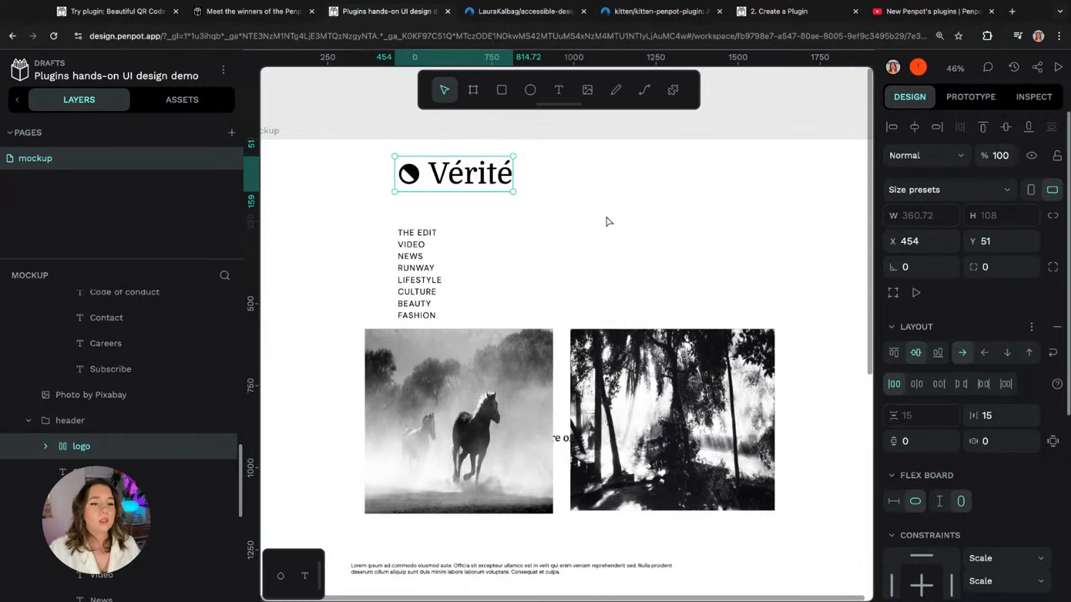
pyautogui.click(627, 225)
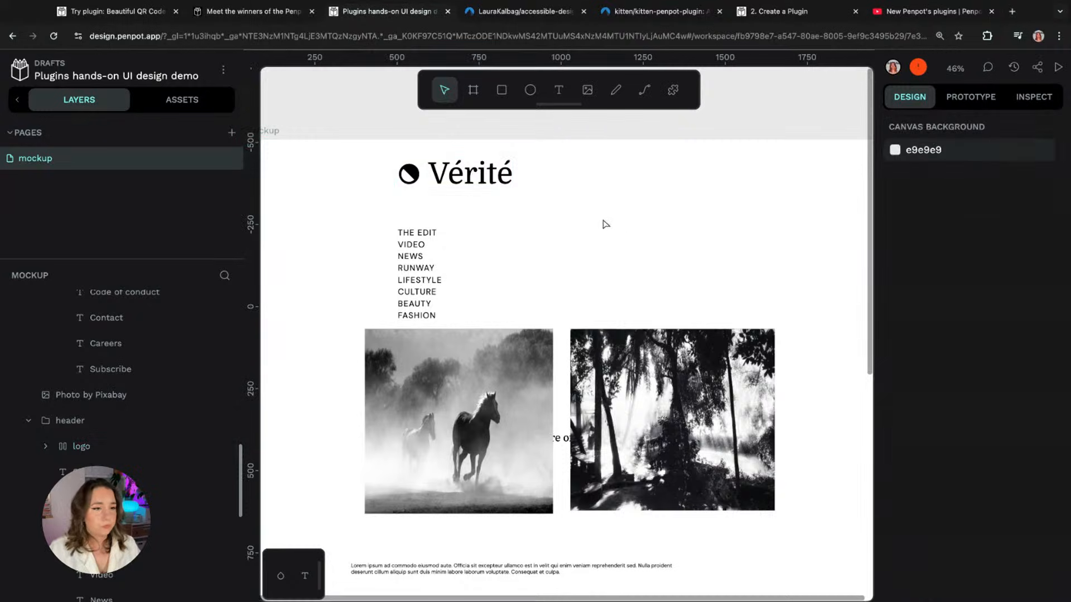
pyautogui.doubleClick(415, 234)
pyautogui.keyDown('shift'); pyautogui.click(413, 245); pyautogui.keyUp('shift')
pyautogui.keyDown('shift'); pyautogui.click(411, 256); pyautogui.keyUp('shift')
pyautogui.keyDown('shift'); pyautogui.click(415, 268); pyautogui.keyUp('shift')
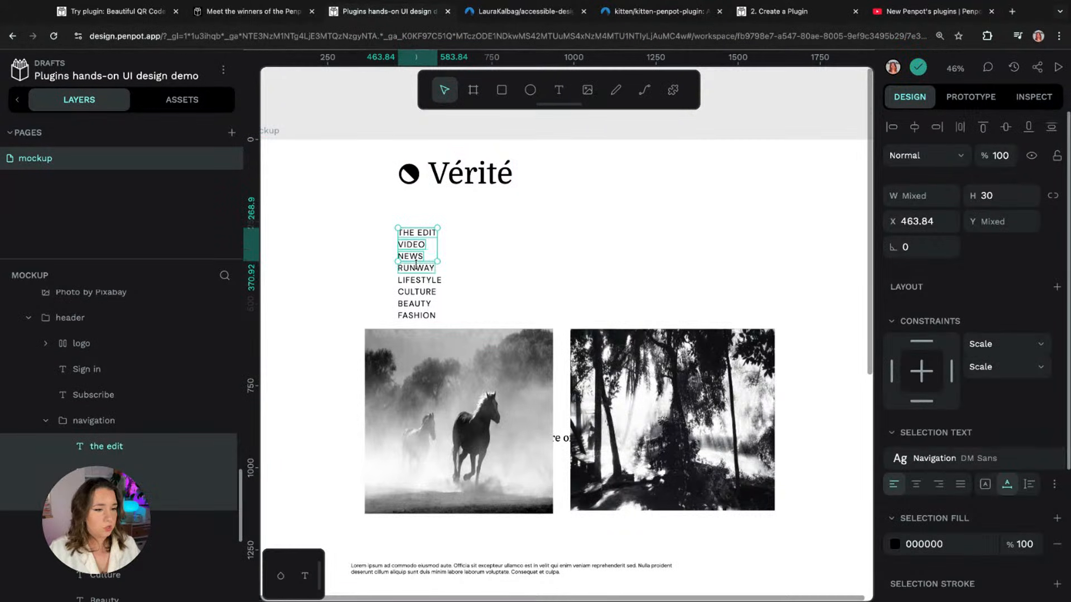
pyautogui.keyDown('shift'); pyautogui.click(418, 281); pyautogui.keyUp('shift')
pyautogui.keyDown('shift'); pyautogui.click(417, 292); pyautogui.keyUp('shift')
pyautogui.keyDown('shift'); pyautogui.click(418, 304); pyautogui.keyUp('shift')
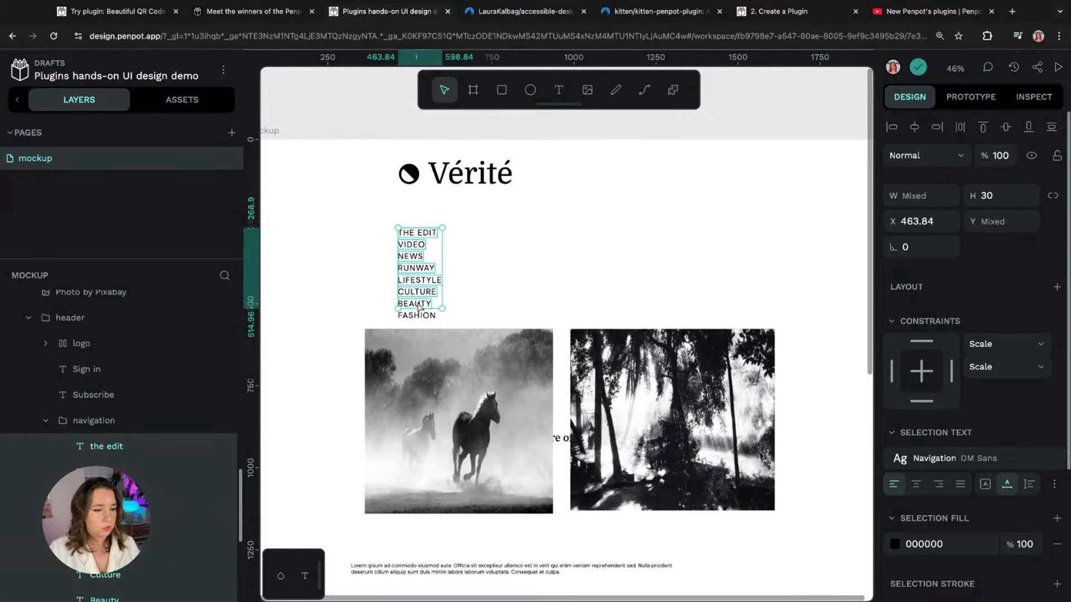
# Step: Add a flex layout to the header's navigation group and arrange its links in a left-to-right row
pyautogui.click(94, 420)
pyautogui.scroll(-5, 121, 347)
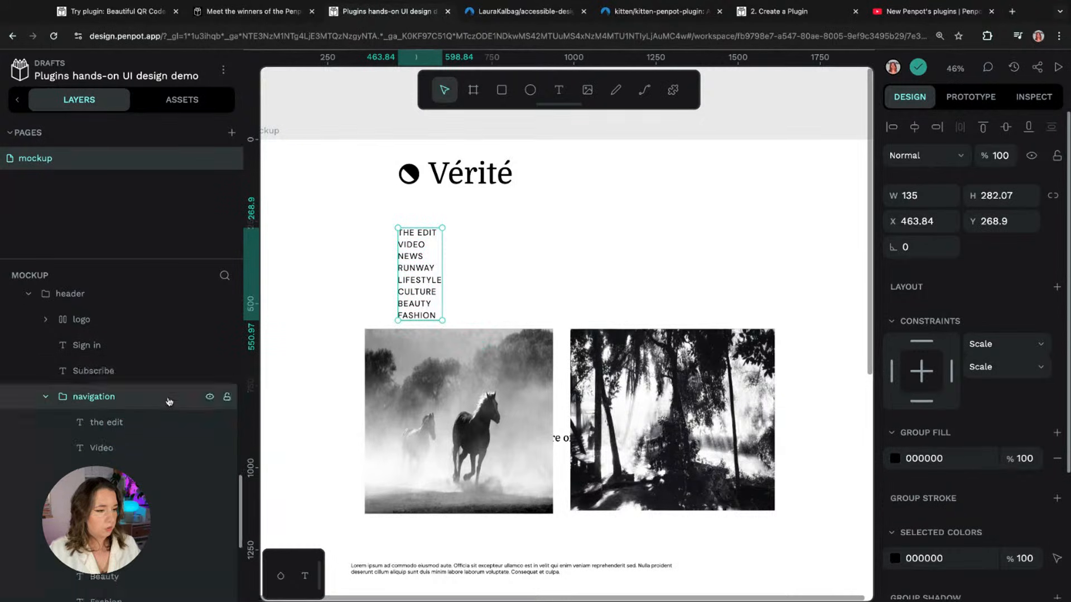
pyautogui.scroll(3, 121, 347)
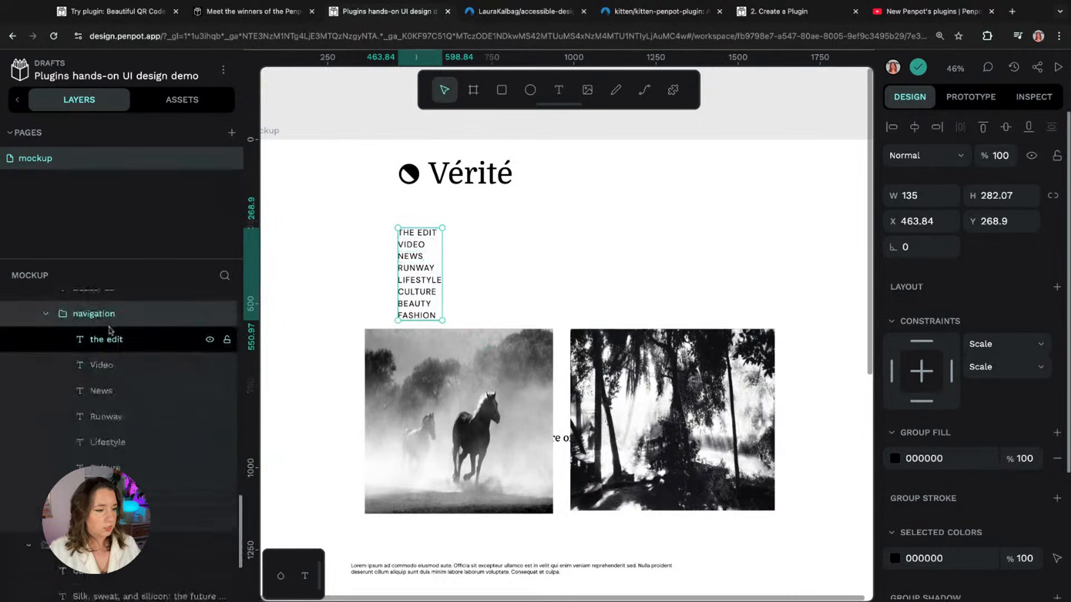
pyautogui.click(1057, 287)
pyautogui.click(1035, 310)
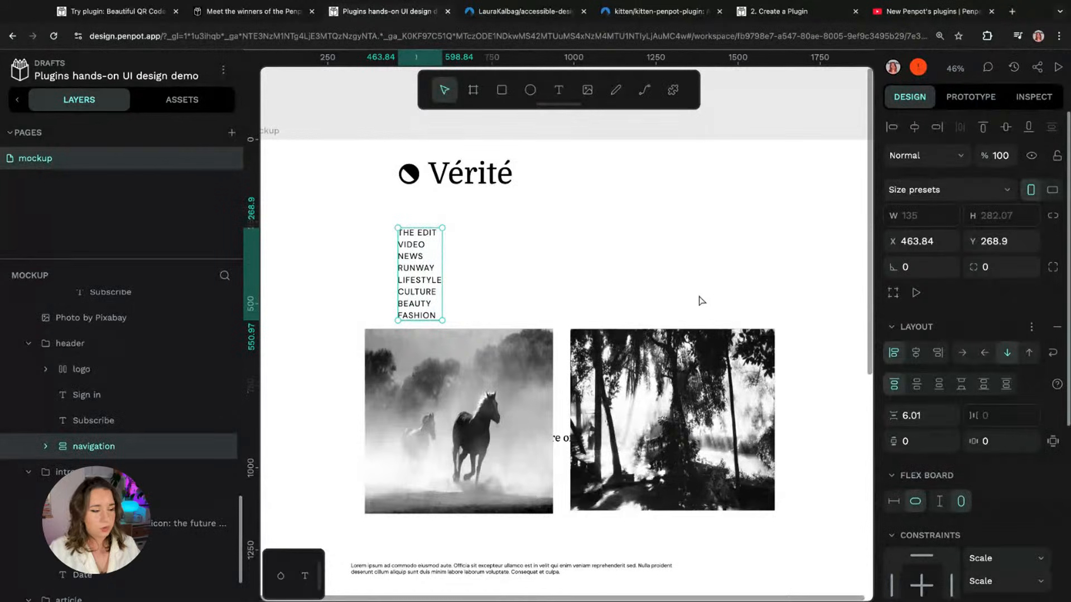
pyautogui.click(962, 356)
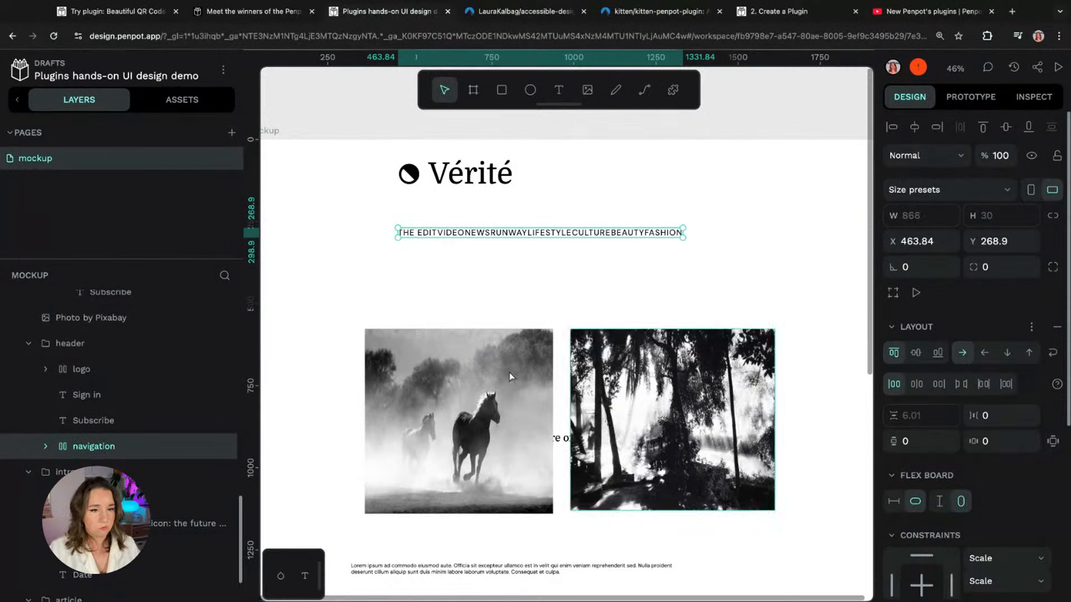
# Step: Move the Fashion link to the first position in the header navigation
pyautogui.scroll(-1, 37, 549)
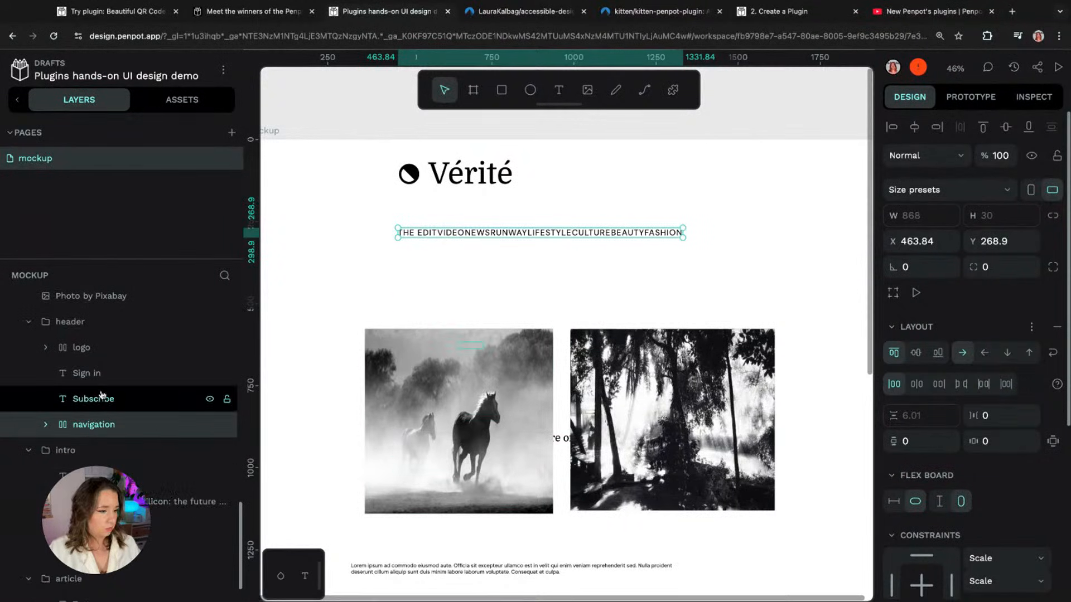
pyautogui.click(47, 426)
pyautogui.scroll(-1, 157, 433)
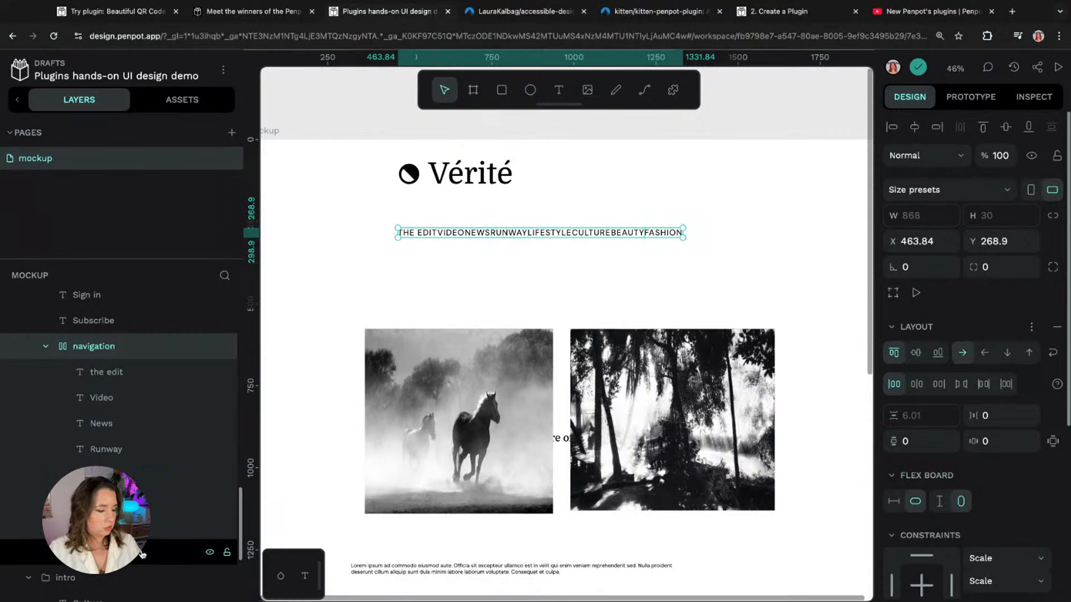
pyautogui.click(161, 552)
pyautogui.press('Left')
pyautogui.press('Left')
pyautogui.press('Left')
pyautogui.press('Left')
pyautogui.press('Left')
pyautogui.press('Left')
pyautogui.press('Left')
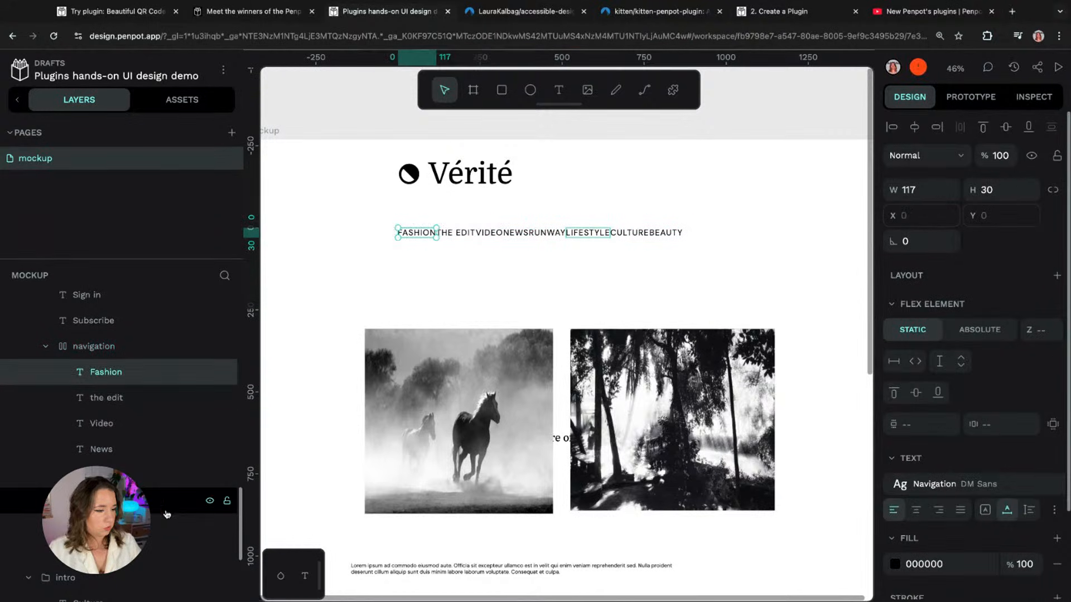
# Step: Move the Beauty link to the second position in the navigation, directly after Fashion
pyautogui.click(149, 541)
pyautogui.press('Left')
pyautogui.press('Left')
pyautogui.press('Left')
pyautogui.press('Left')
pyautogui.press('Left')
pyautogui.press('Left')
pyautogui.press('Left')
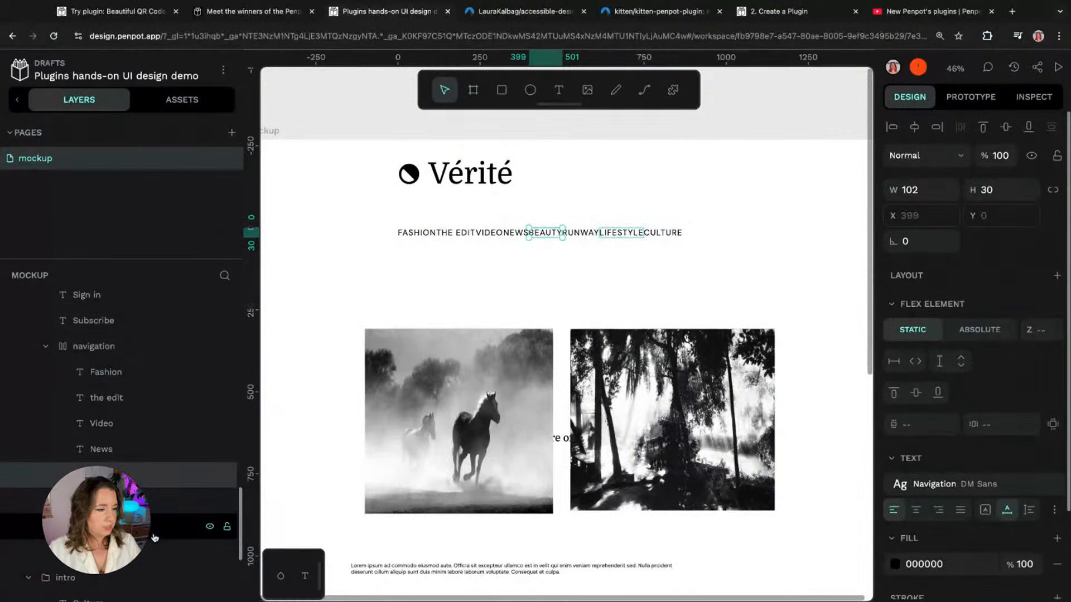
# Step: Move the Culture link to the third position in the navigation, directly after Beauty
pyautogui.click(158, 512)
pyautogui.press('Left')
pyautogui.press('Left')
pyautogui.press('Left')
pyautogui.press('Left')
pyautogui.press('Left')
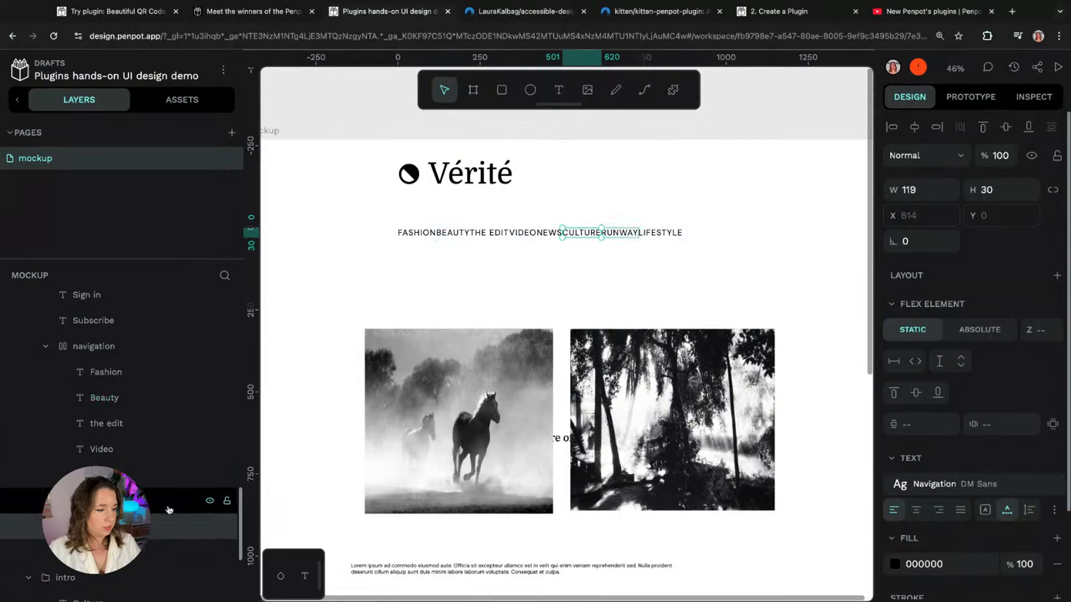
# Step: Move the Lifestyle link directly after Culture in the navigation
pyautogui.click(165, 512)
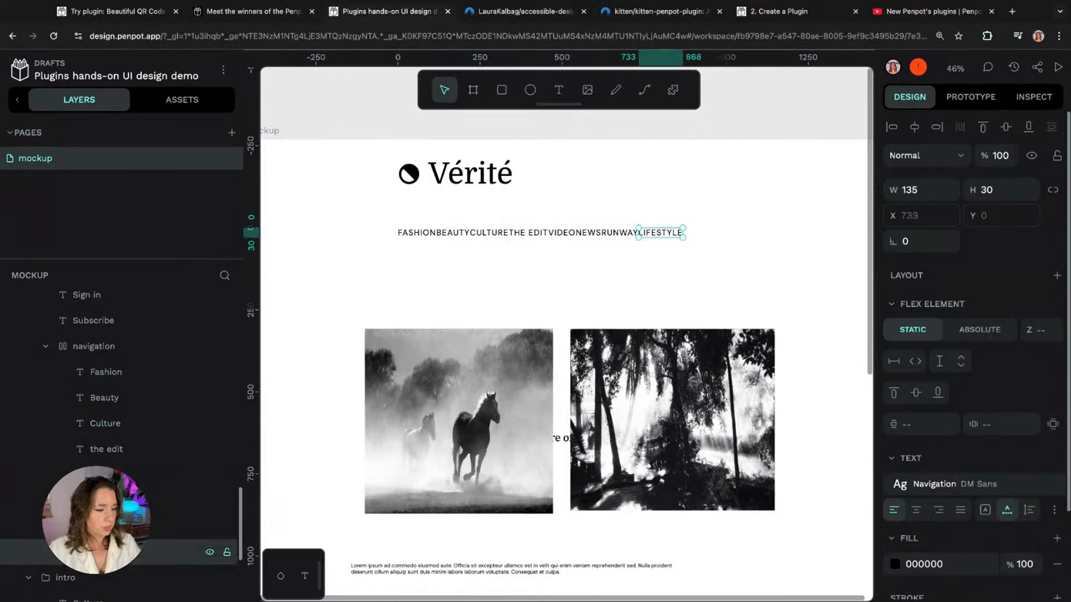
pyautogui.press('Left')
pyautogui.press('Left')
pyautogui.press('Left')
pyautogui.press('Left')
# Step: Move the Runway link directly after Lifestyle in the navigation
pyautogui.click(129, 552)
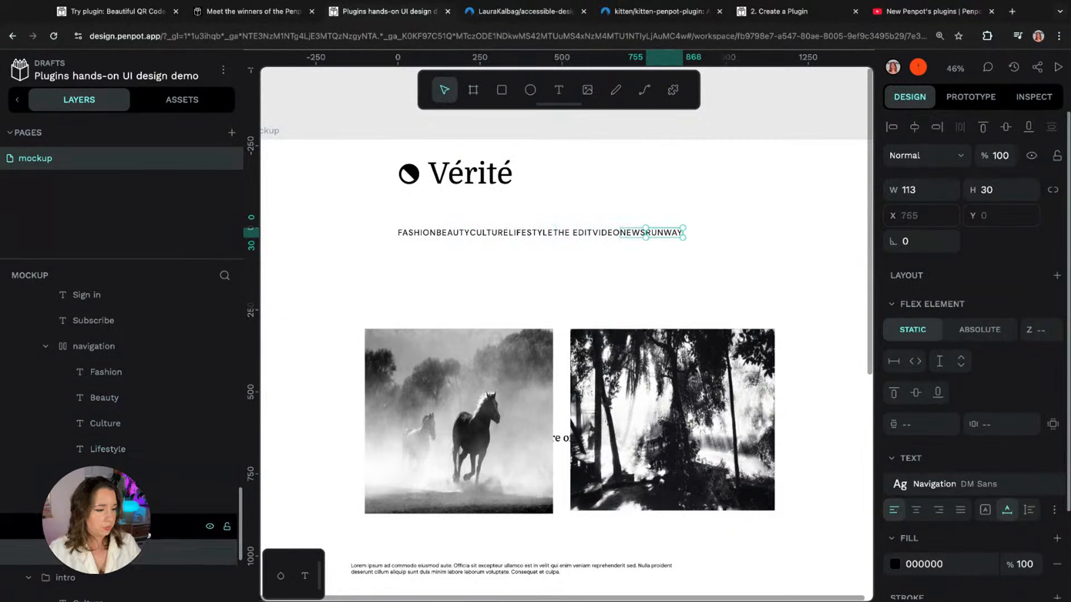
pyautogui.press('Left')
pyautogui.press('Left')
pyautogui.press('Left')
# Step: Place the News and Video links after Runway, ahead of The Edit, and select the whole navigation board
pyautogui.click(167, 552)
pyautogui.press('Left')
pyautogui.press('Left')
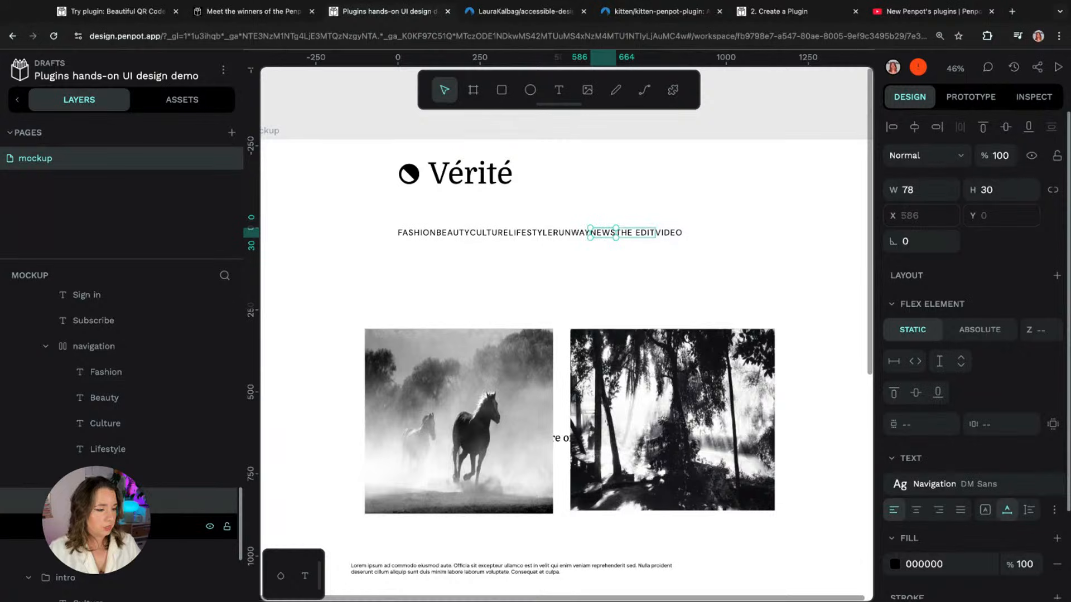
pyautogui.click(168, 552)
pyautogui.press('Left')
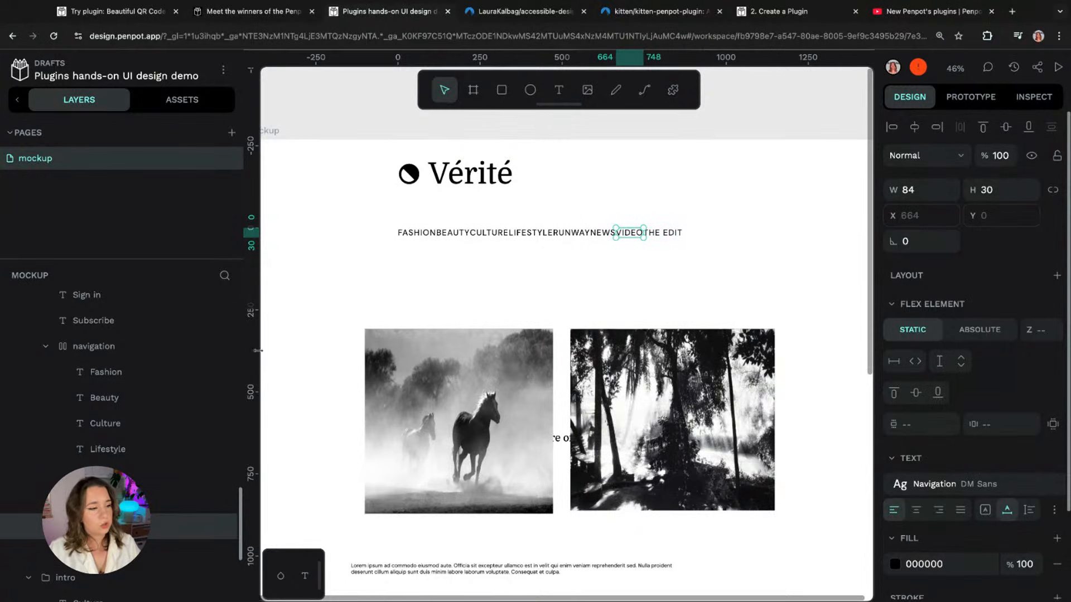
pyautogui.click(139, 347)
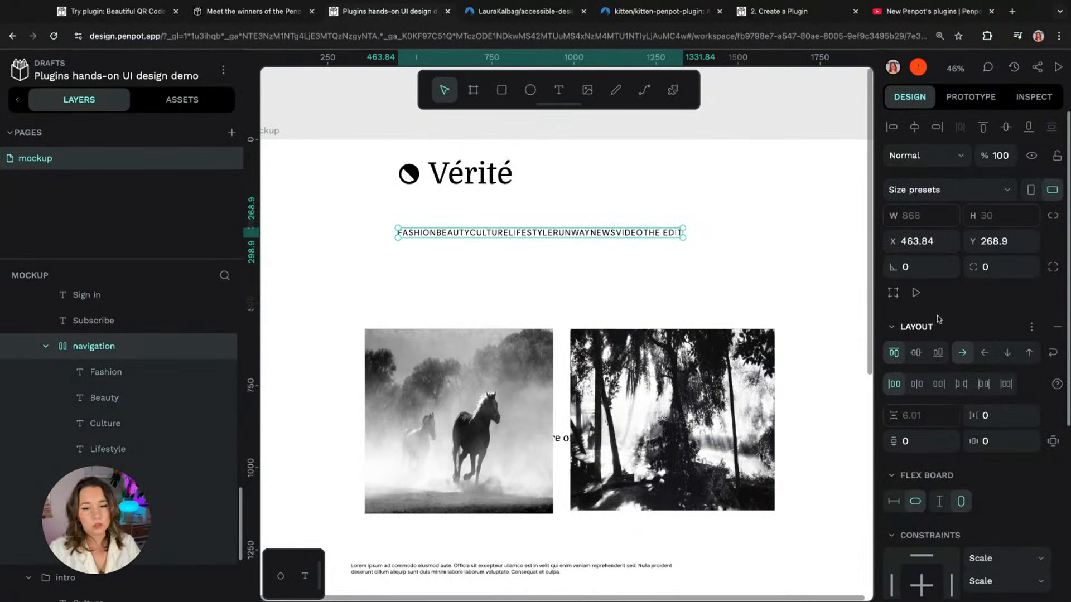
# Step: Try the reversed row direction on the navigation board, restore the normal row direction, and set the column gap to 30
pyautogui.click(985, 353)
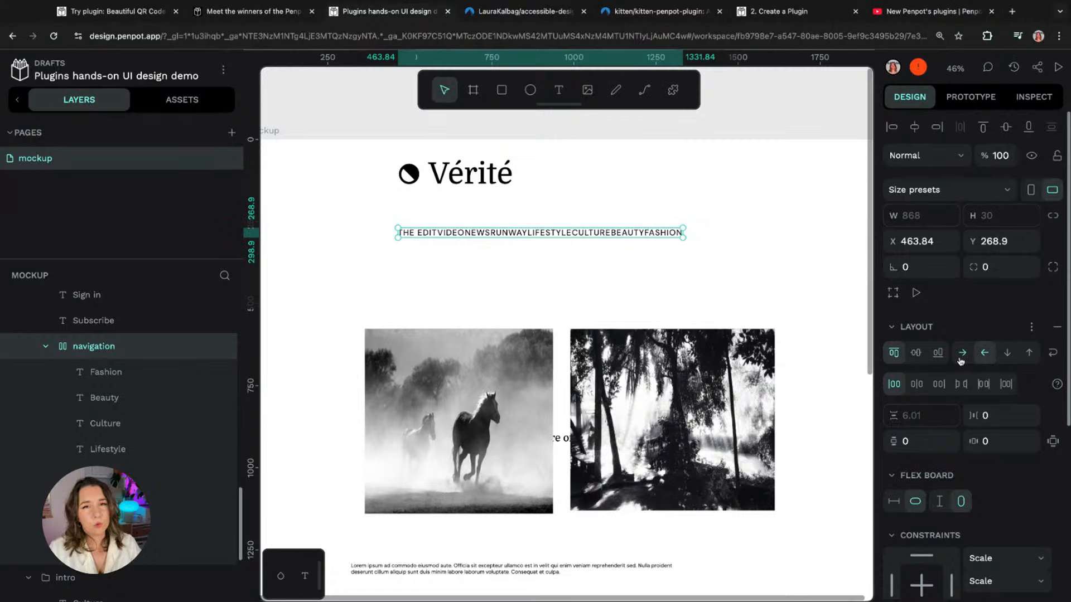
pyautogui.click(962, 353)
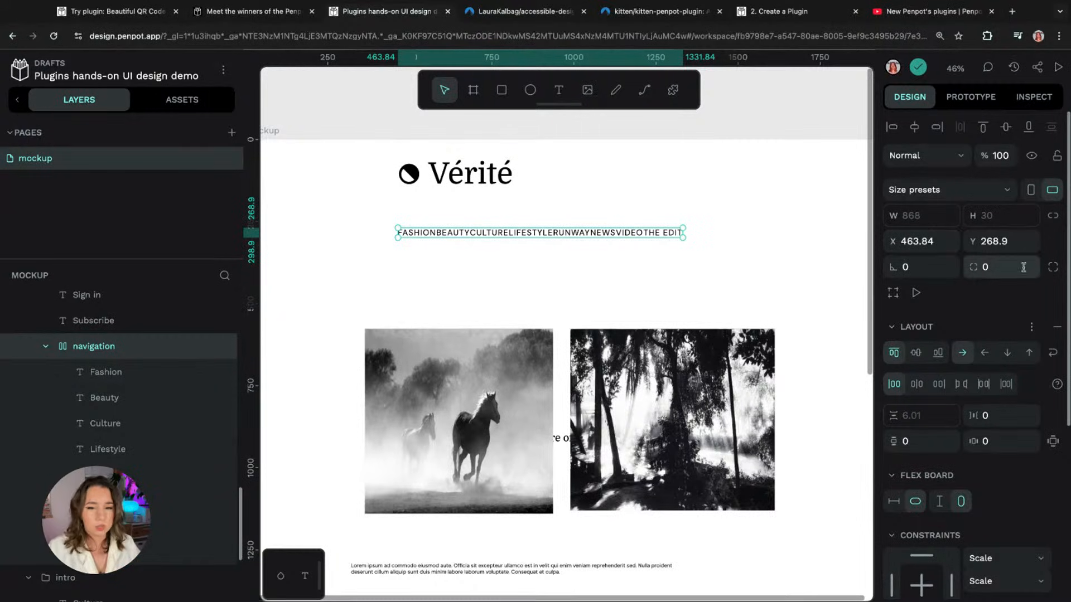
pyautogui.click(1001, 413)
pyautogui.write('30')
pyautogui.press('Return')
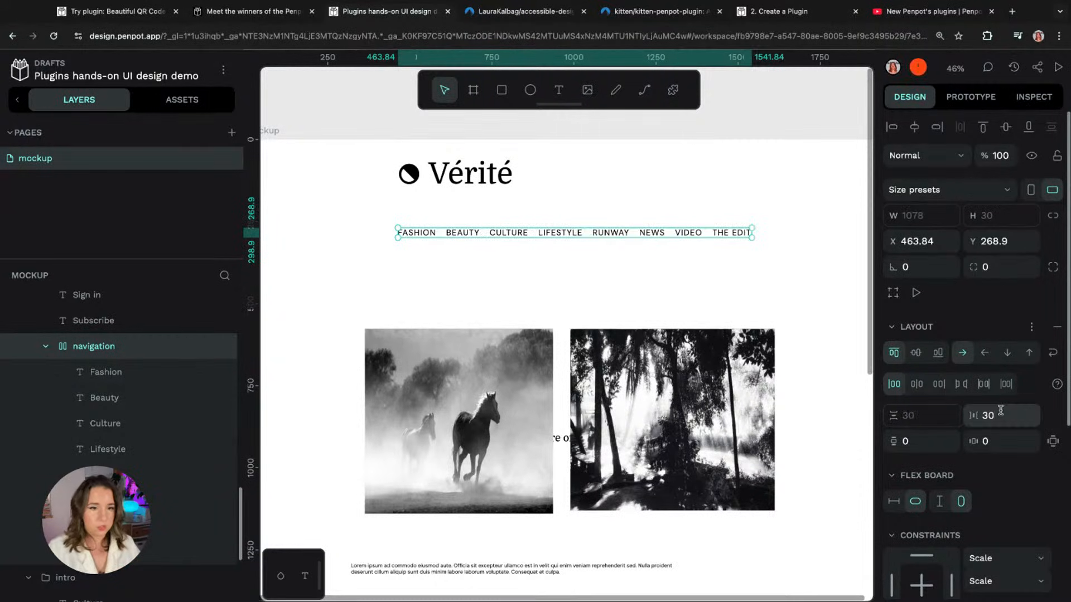
pyautogui.scroll(-2, 758, 276)
pyautogui.click(776, 269)
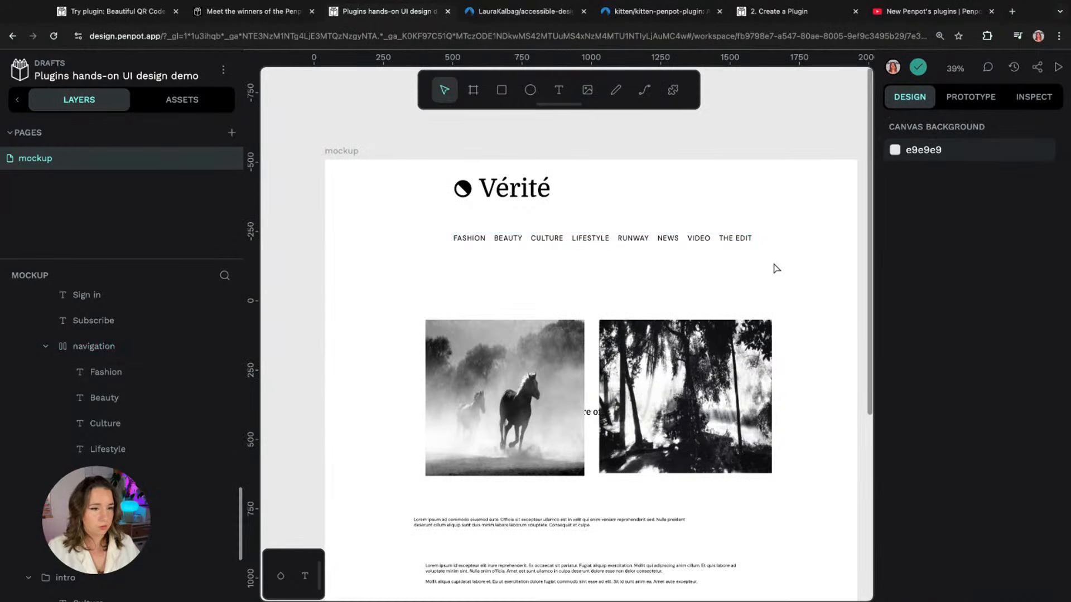
# Step: Move the horse photo off the Sign in and Subscribe links, and move the forest photo to about X 1028, Y 800
pyautogui.scroll(-3, 790, 345)
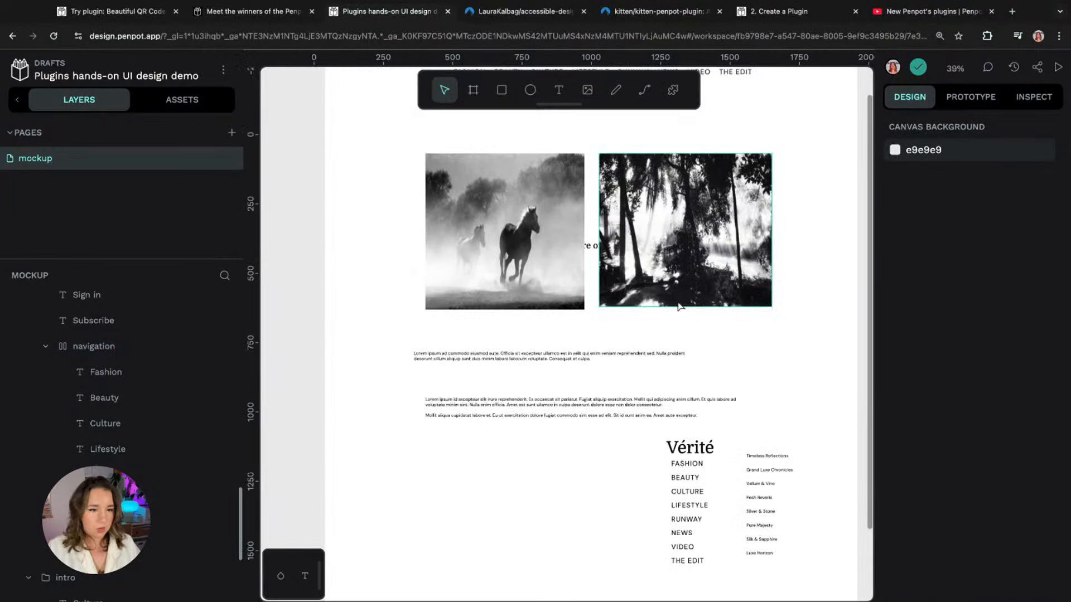
pyautogui.moveTo(525, 202); pyautogui.dragTo(449, 316)
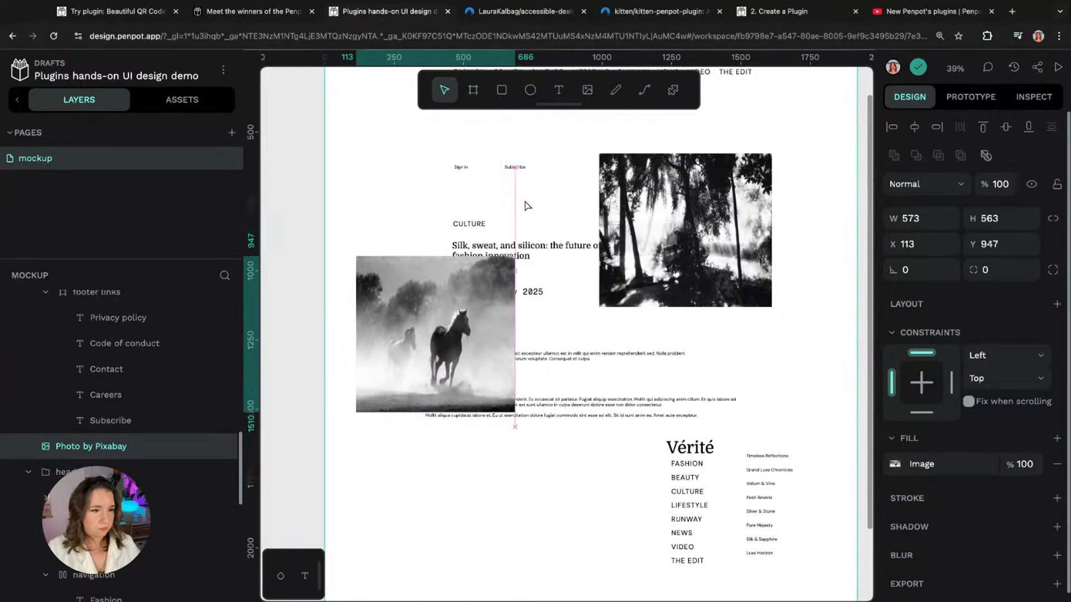
pyautogui.moveTo(682, 167); pyautogui.dragTo(694, 229)
pyautogui.scroll(3, 678, 172)
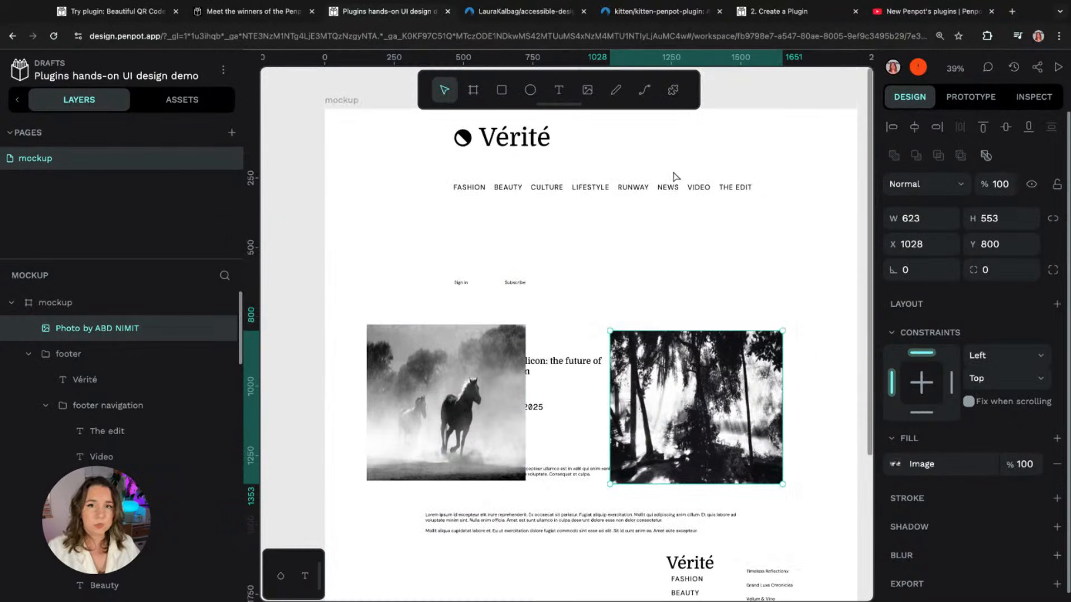
# Step: Select the header's Sign in text and open the Icon finder plugin from the installed plugins
pyautogui.doubleClick(514, 298)
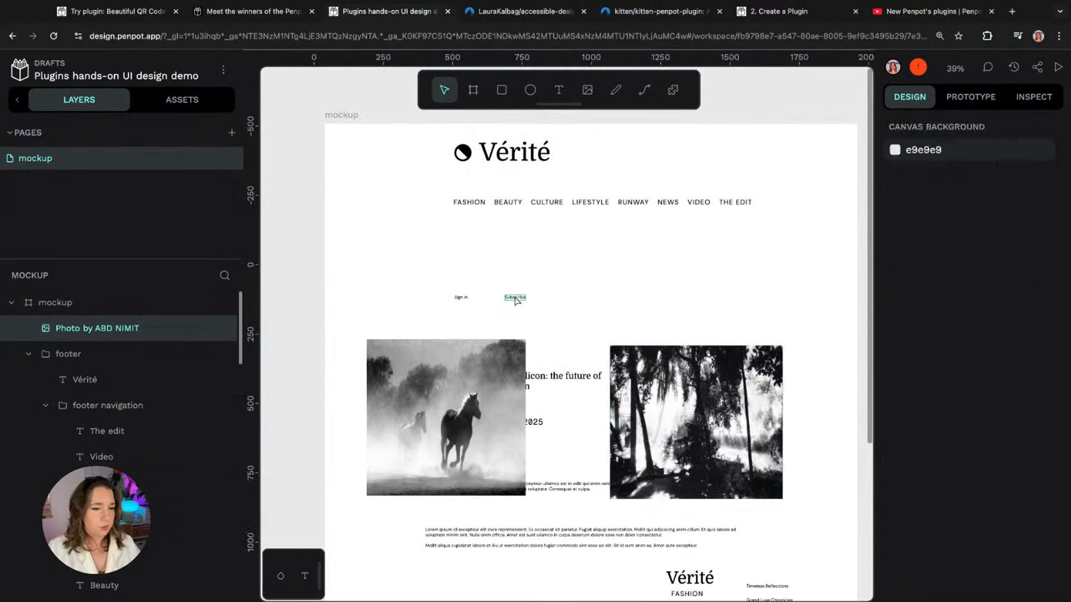
pyautogui.click(461, 299)
pyautogui.scroll(5, 456, 301)
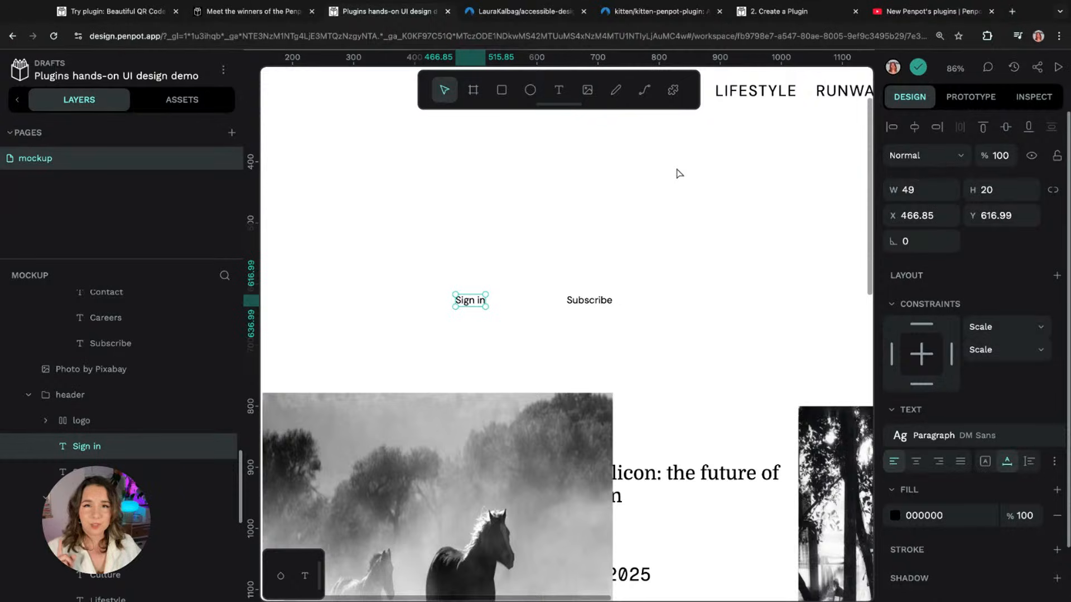
pyautogui.click(673, 89)
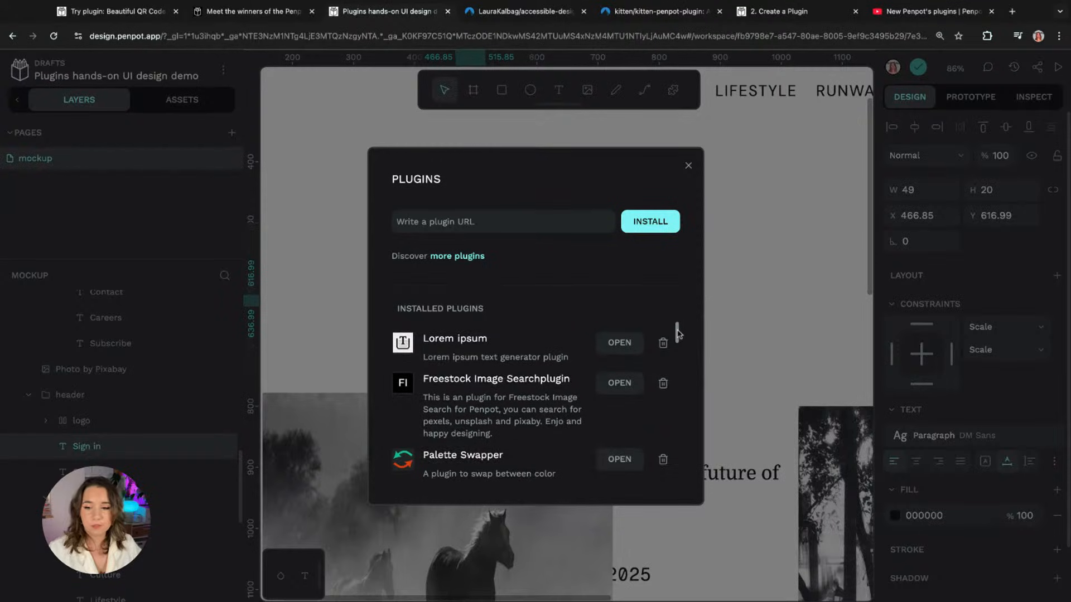
pyautogui.scroll(-2, 677, 332)
pyautogui.scroll(-4, 530, 399)
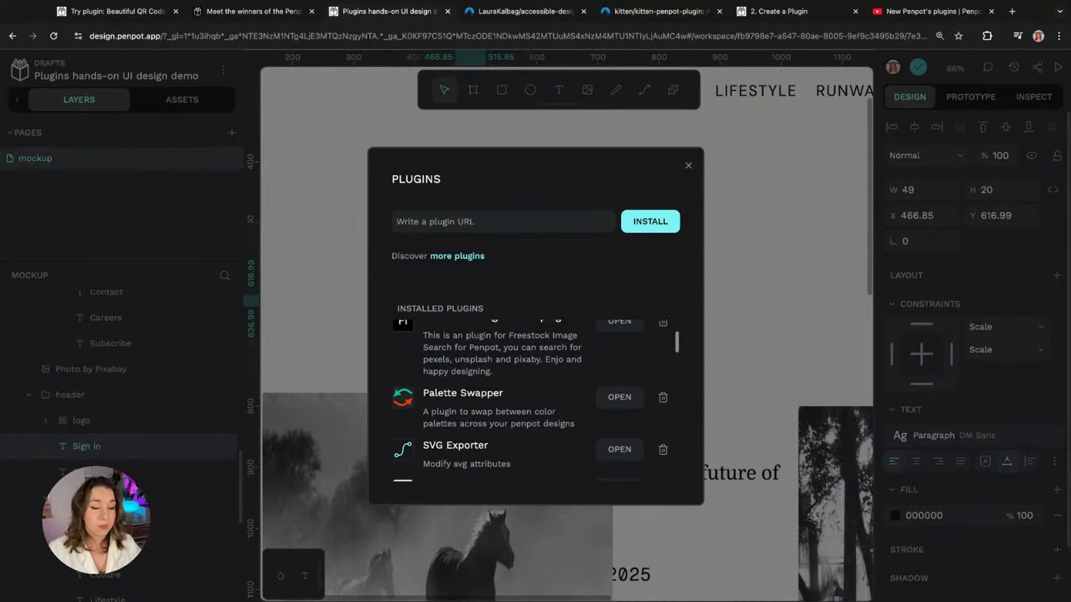
pyautogui.scroll(-1, 530, 400)
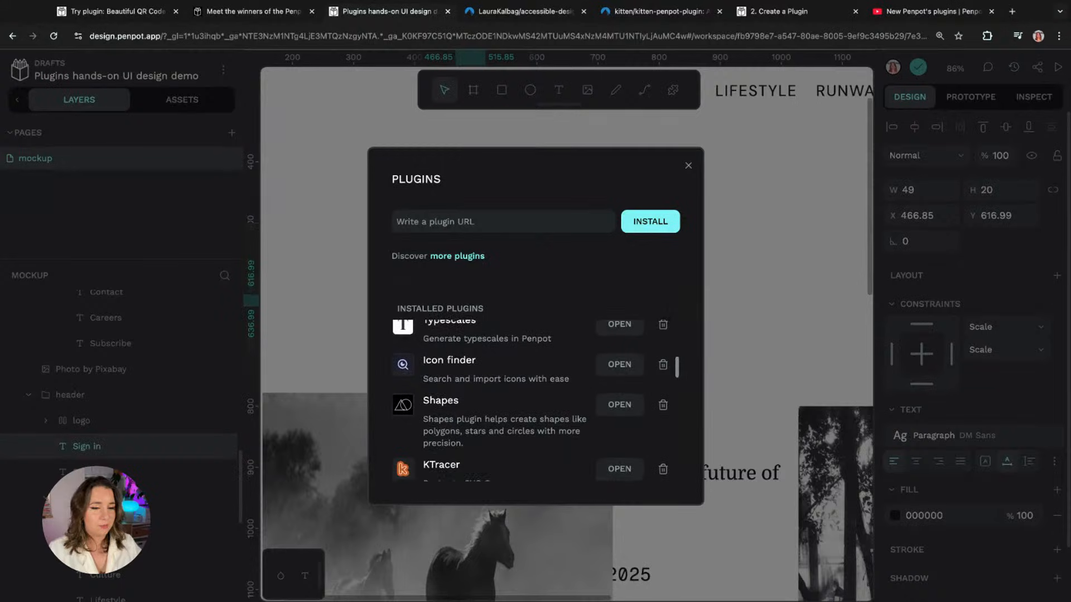
pyautogui.click(619, 365)
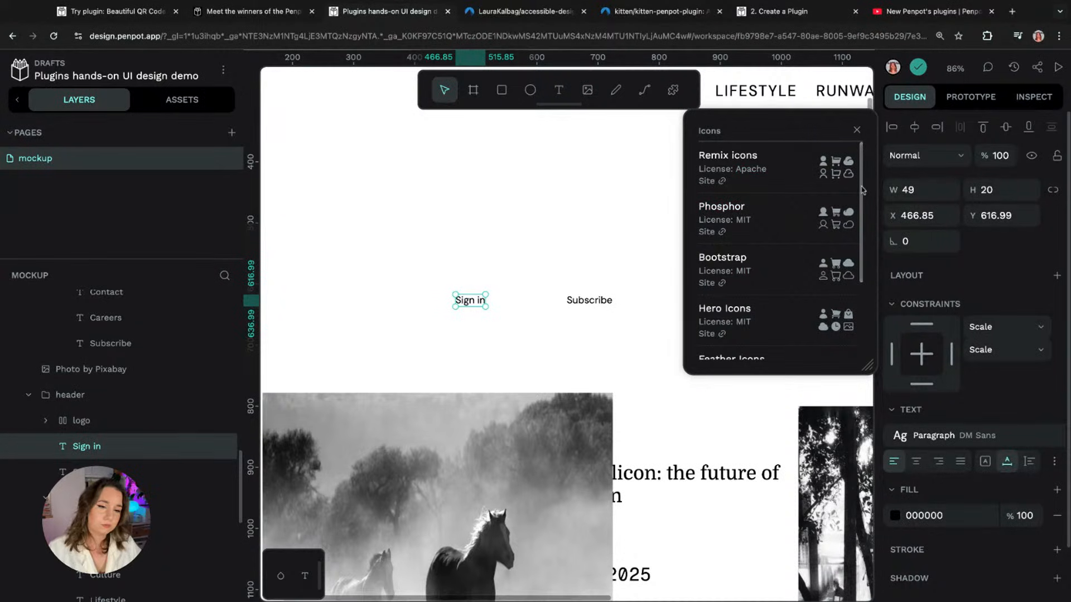
# Step: Search the Box Icons set for "user", insert the solid user icon, and close the plugin
pyautogui.scroll(-3, 862, 191)
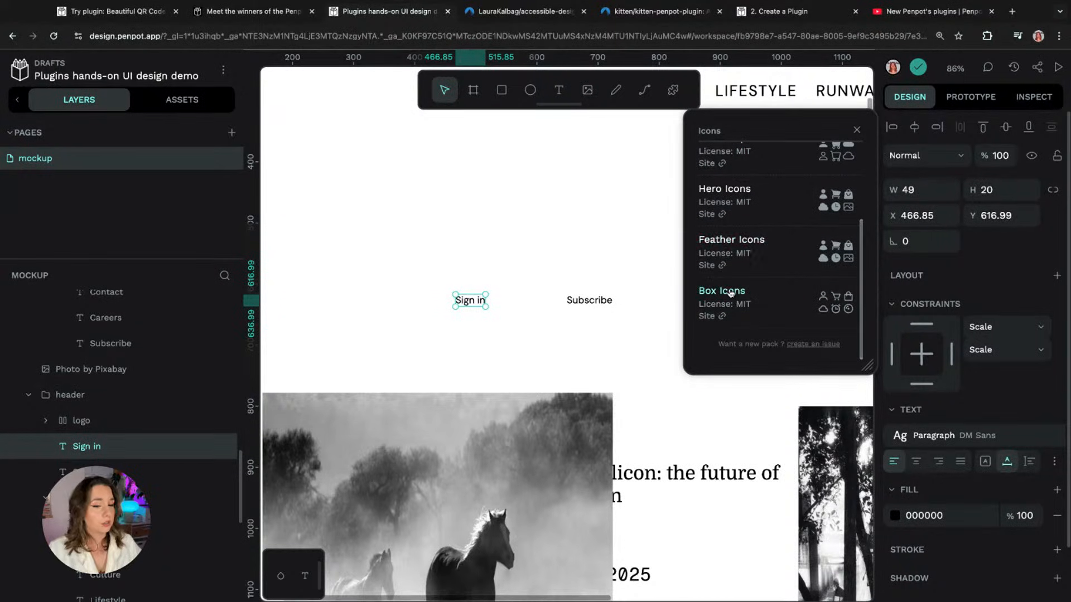
pyautogui.click(745, 295)
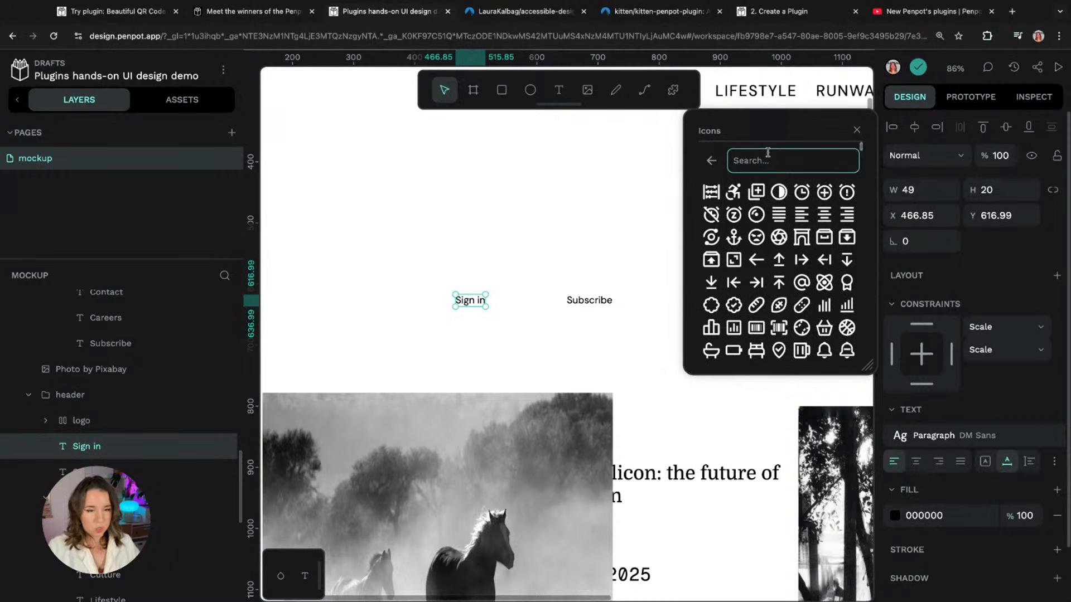
pyautogui.write('user')
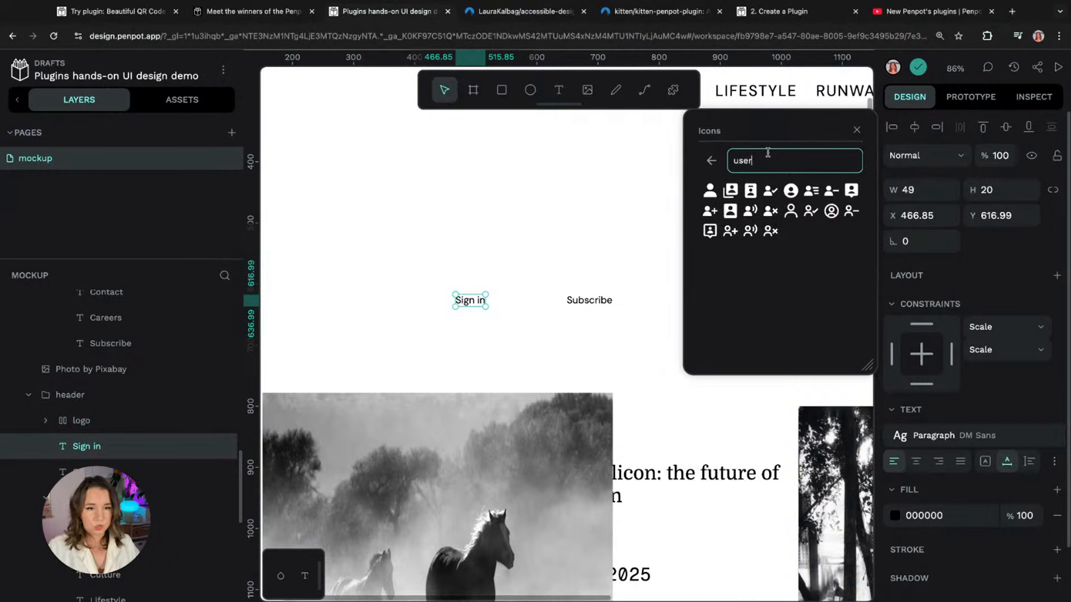
pyautogui.click(710, 195)
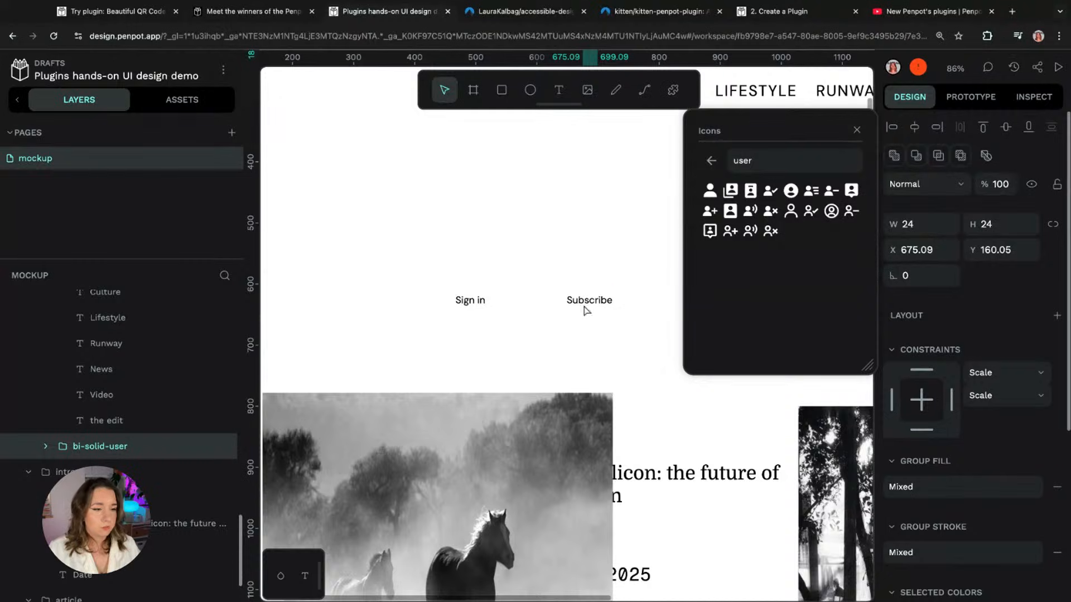
pyautogui.click(858, 131)
# Step: Move the inserted user icon beside the Sign in text, at about X 553, Y 617
pyautogui.scroll(-5, 756, 258)
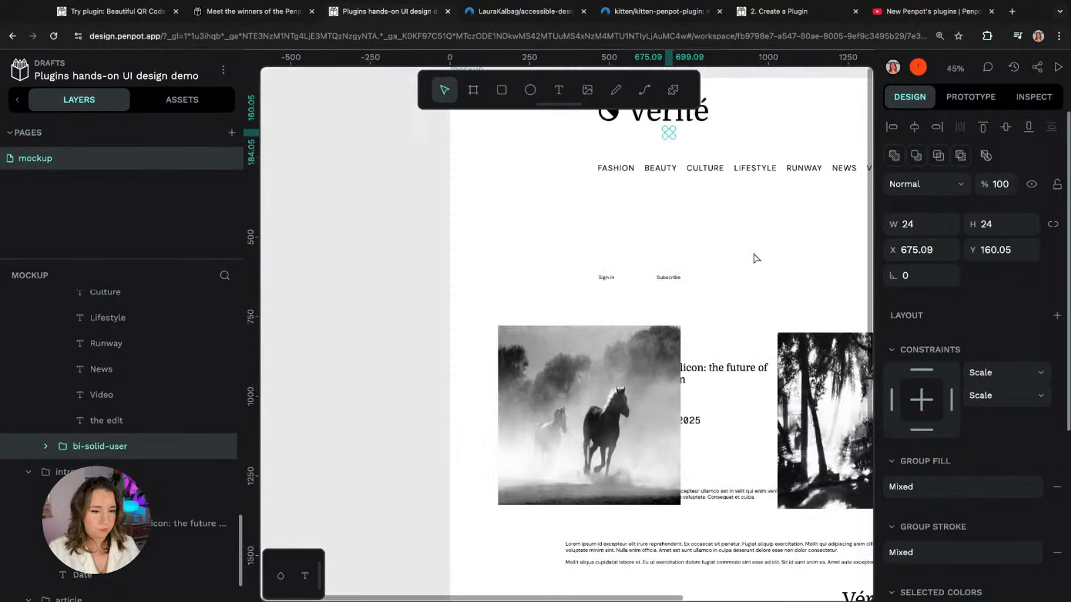
pyautogui.moveTo(782, 233); pyautogui.dragTo(753, 268)
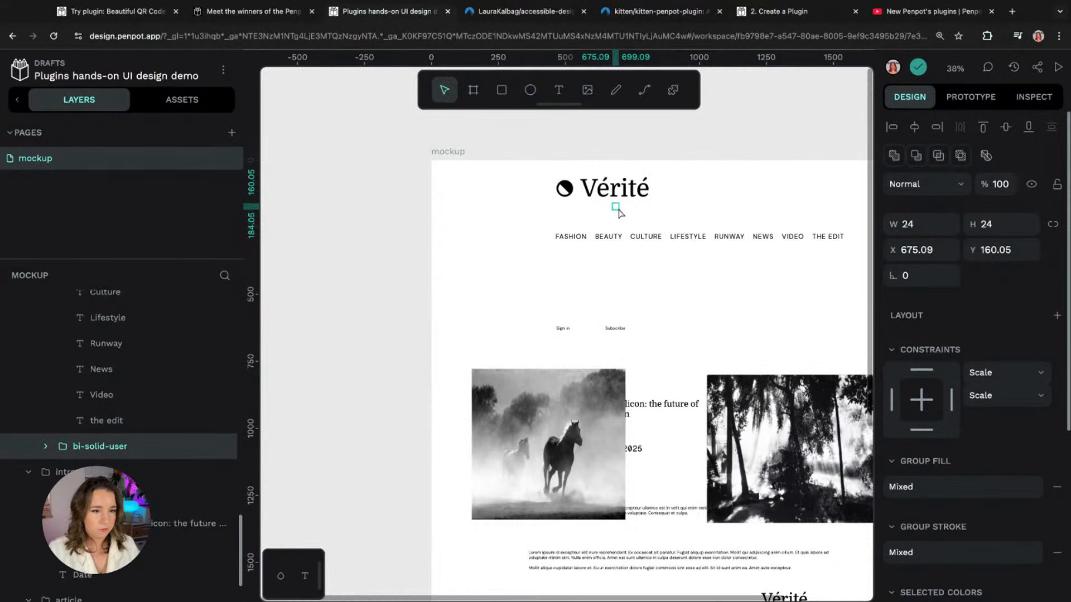
pyautogui.moveTo(619, 211); pyautogui.dragTo(586, 333)
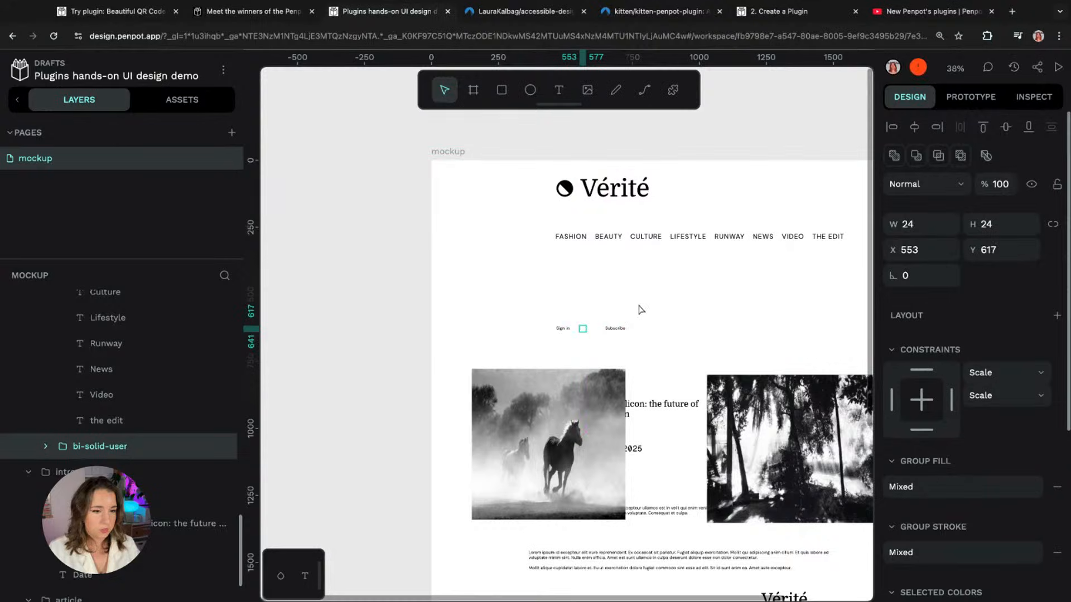
pyautogui.scroll(4, 640, 309)
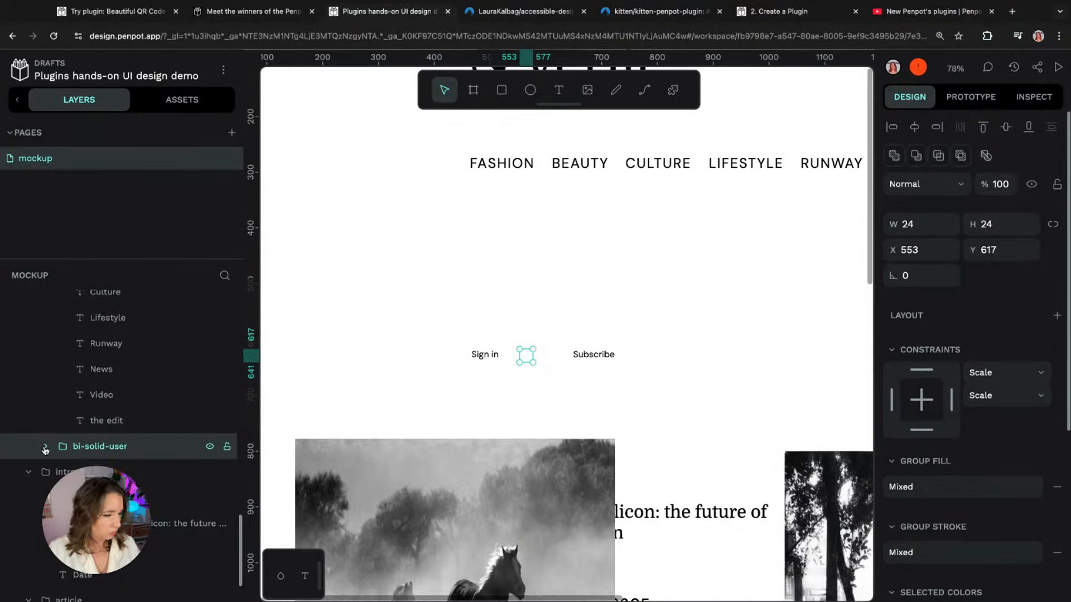
# Step: Change the fill of the svg-path inside the bi-solid-user icon to black (000000)
pyautogui.scroll(1, 84, 451)
pyautogui.scroll(2, 133, 453)
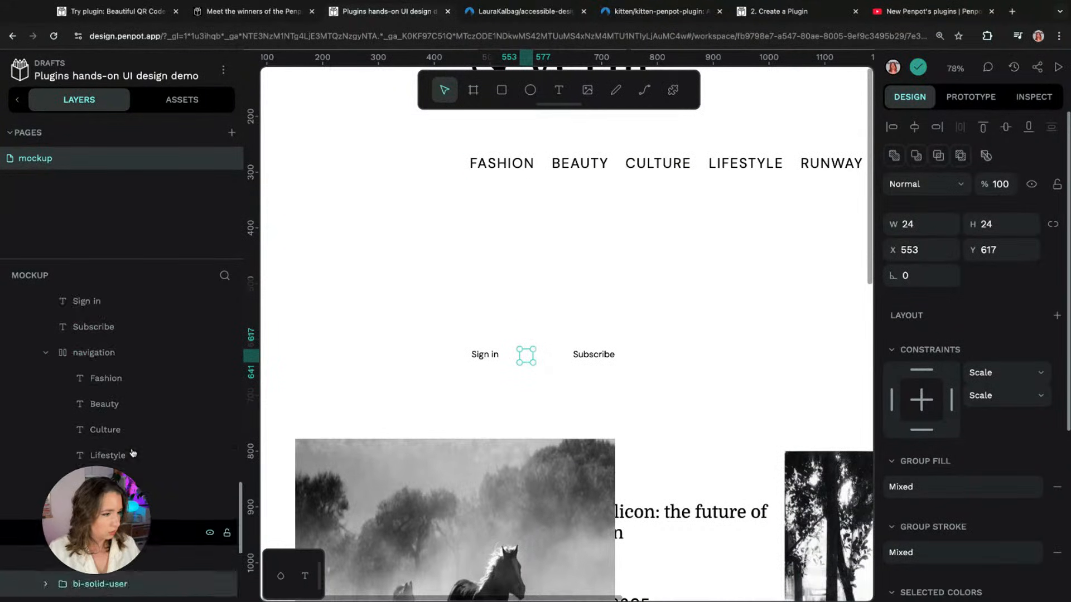
pyautogui.scroll(1, 133, 452)
pyautogui.click(46, 411)
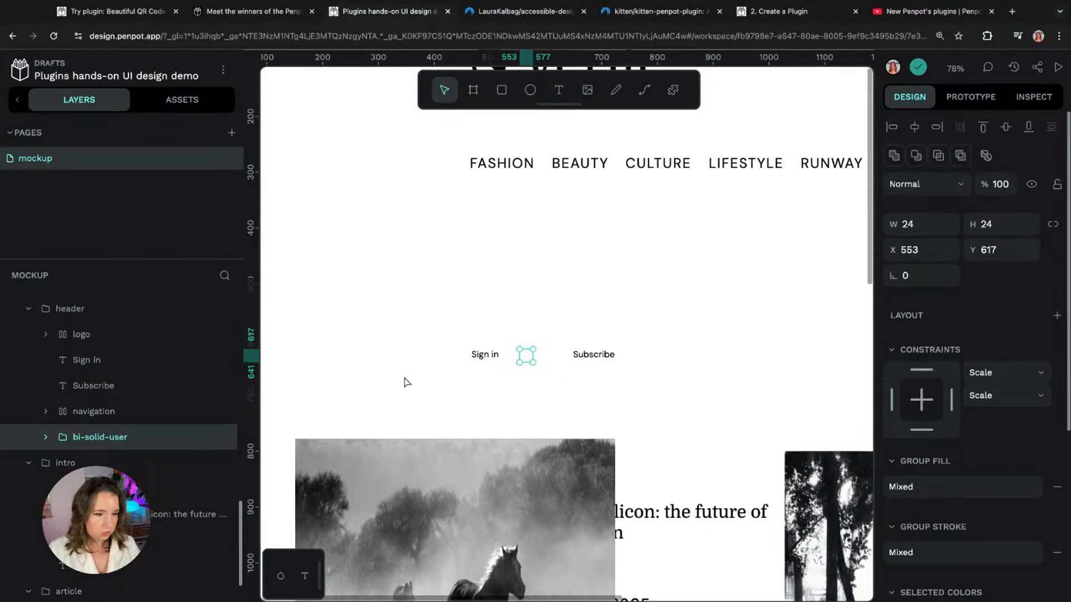
pyautogui.scroll(-2, 1037, 380)
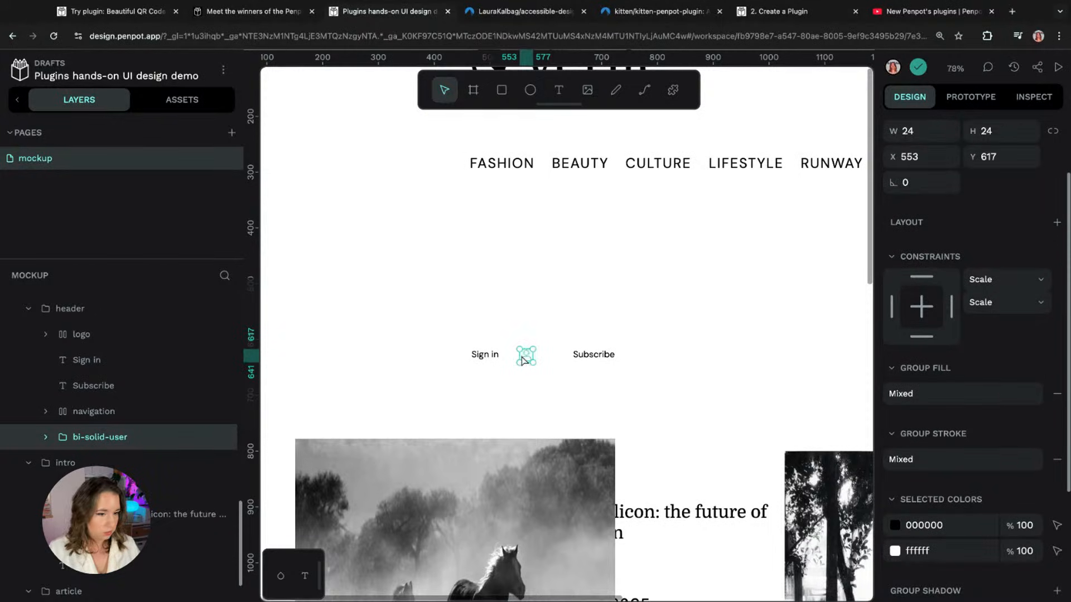
pyautogui.click(45, 436)
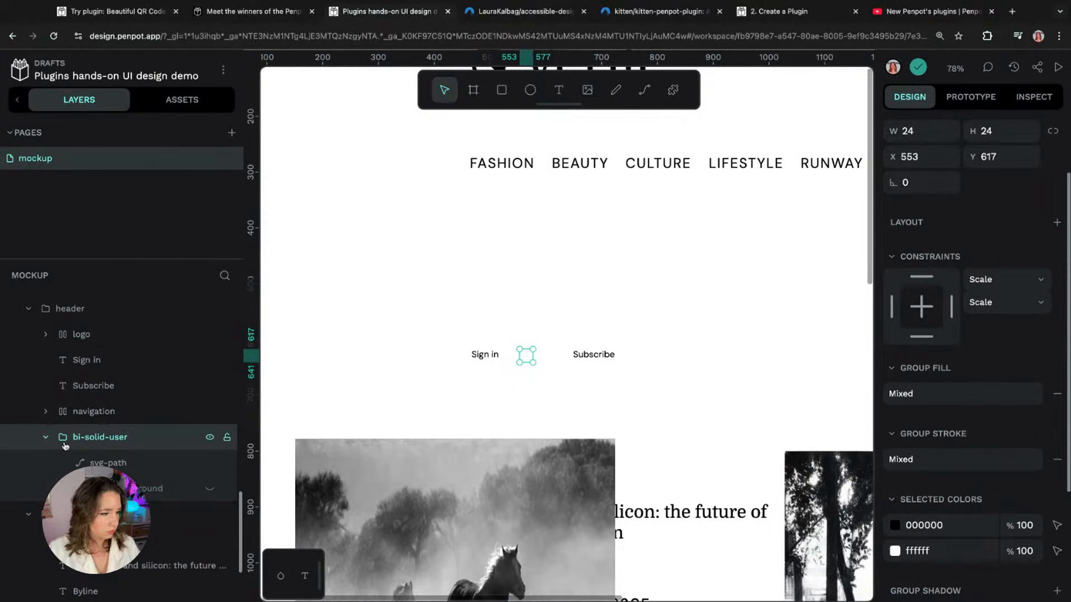
pyautogui.click(130, 468)
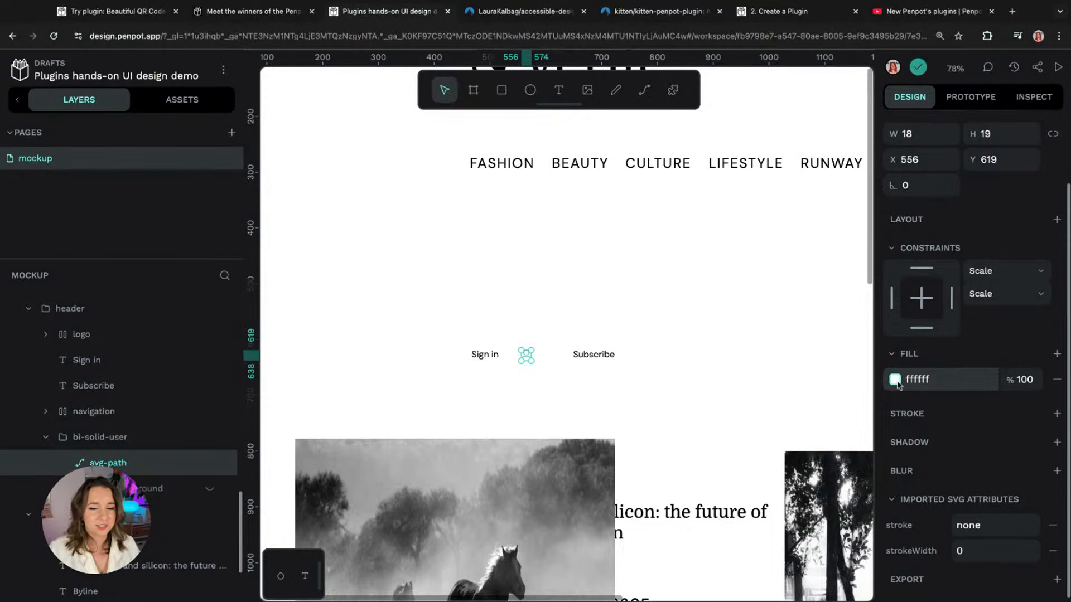
pyautogui.click(895, 381)
pyautogui.click(676, 438)
pyautogui.click(636, 359)
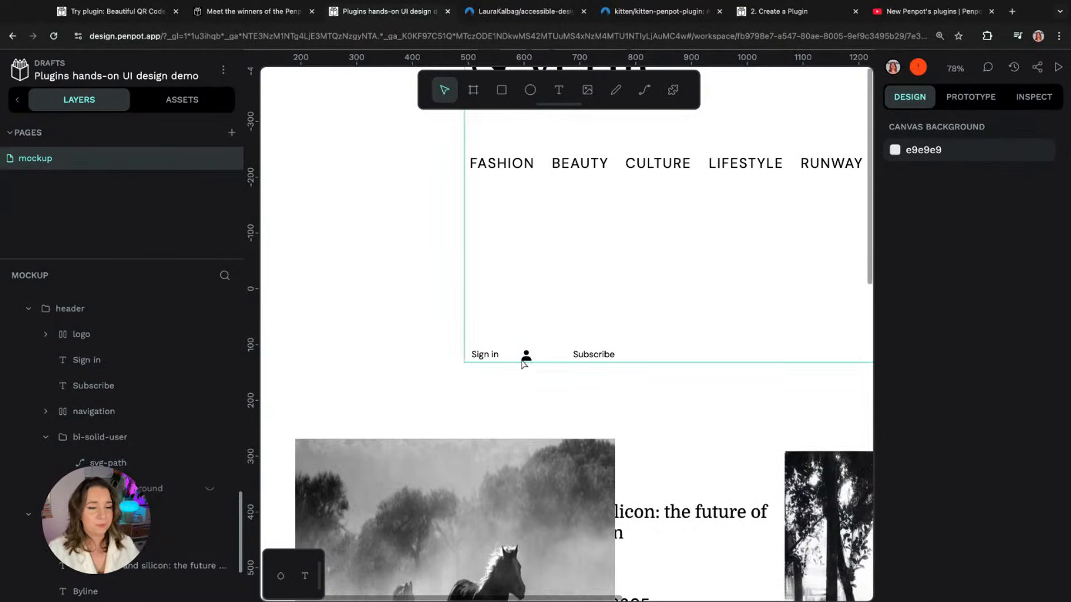
# Step: Try to group the Sign in text with only the user icon's inner path, and undo it
pyautogui.click(527, 362)
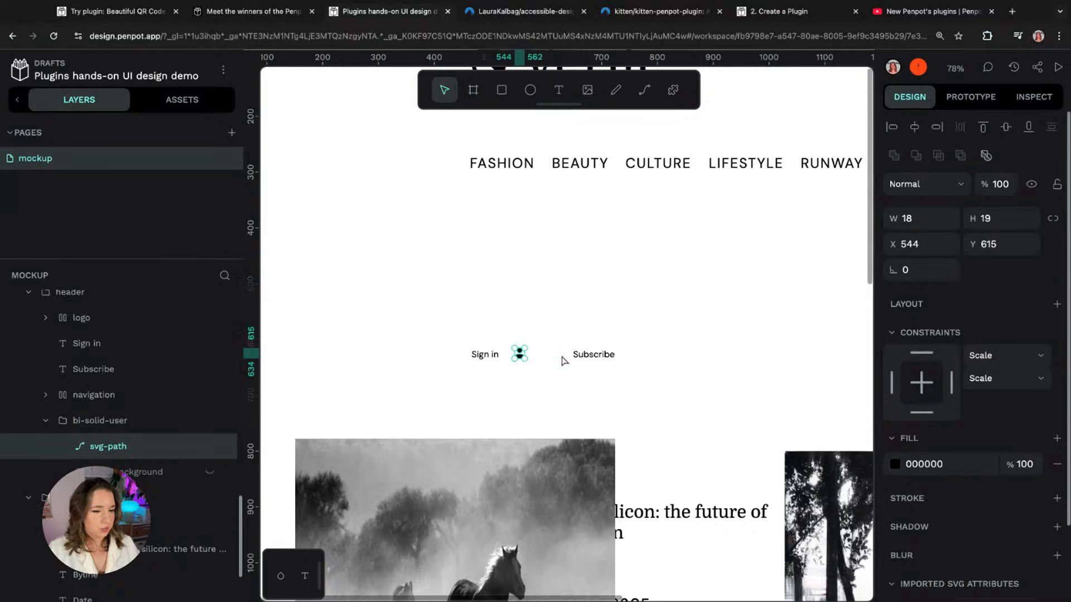
pyautogui.click(526, 357)
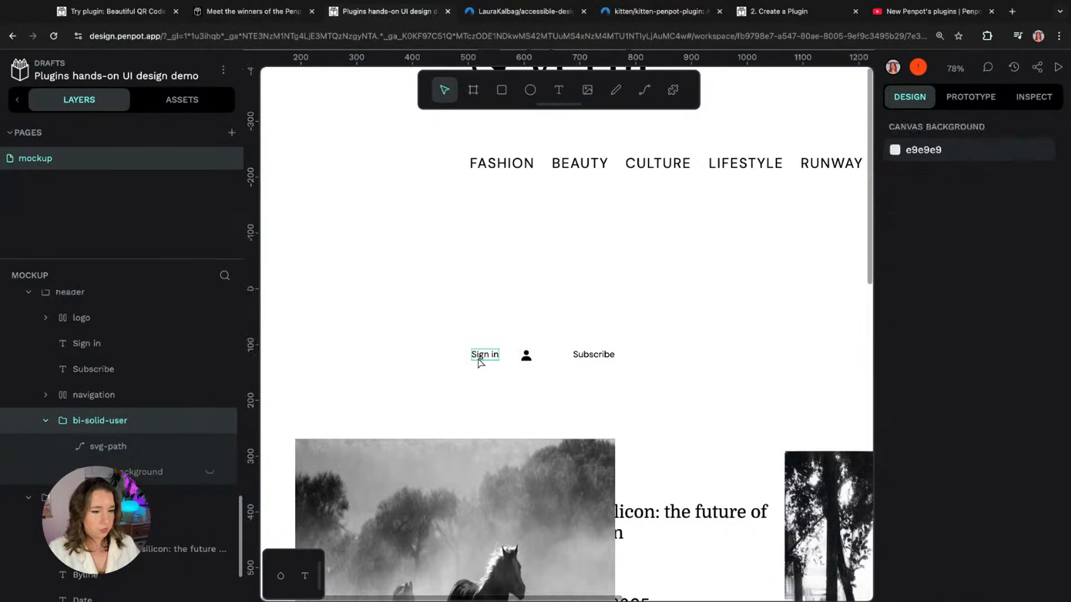
pyautogui.click(483, 356)
pyautogui.keyDown('shift'); pyautogui.click(527, 362); pyautogui.keyUp('shift')
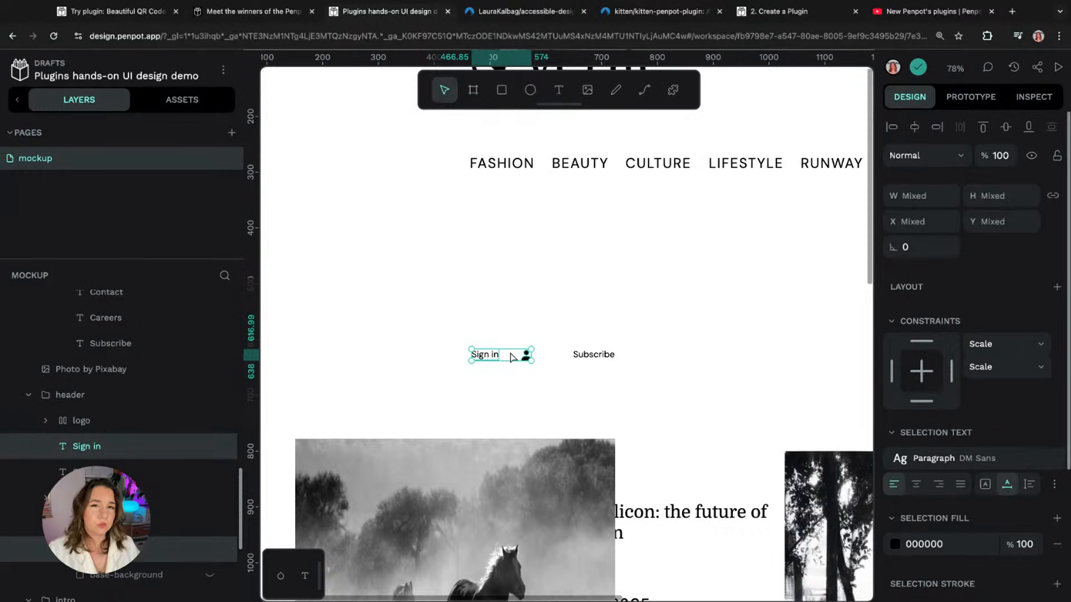
pyautogui.rightClick(159, 446)
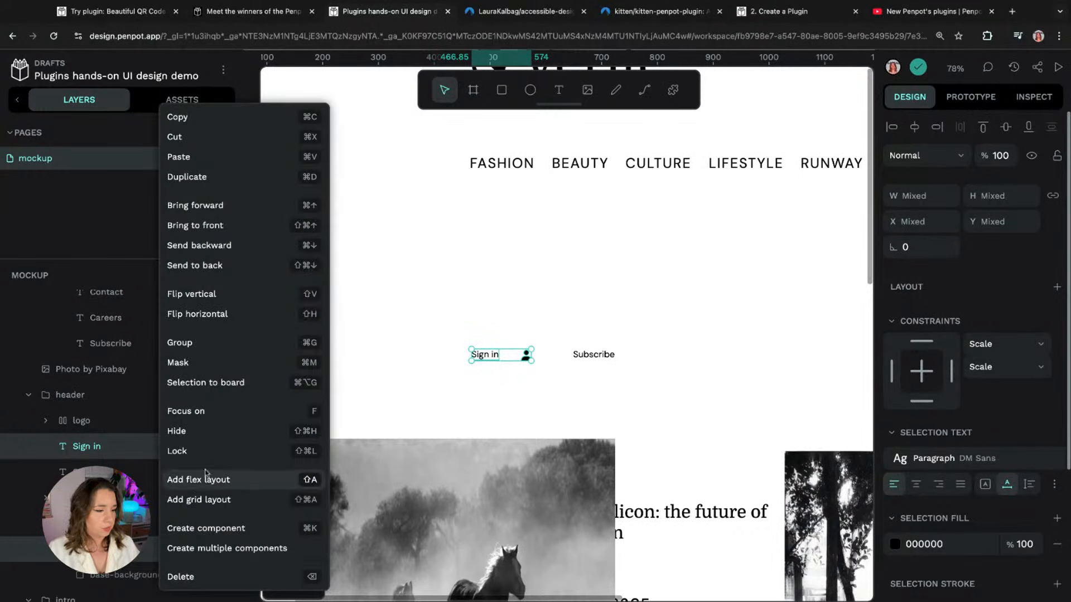
pyautogui.click(167, 343)
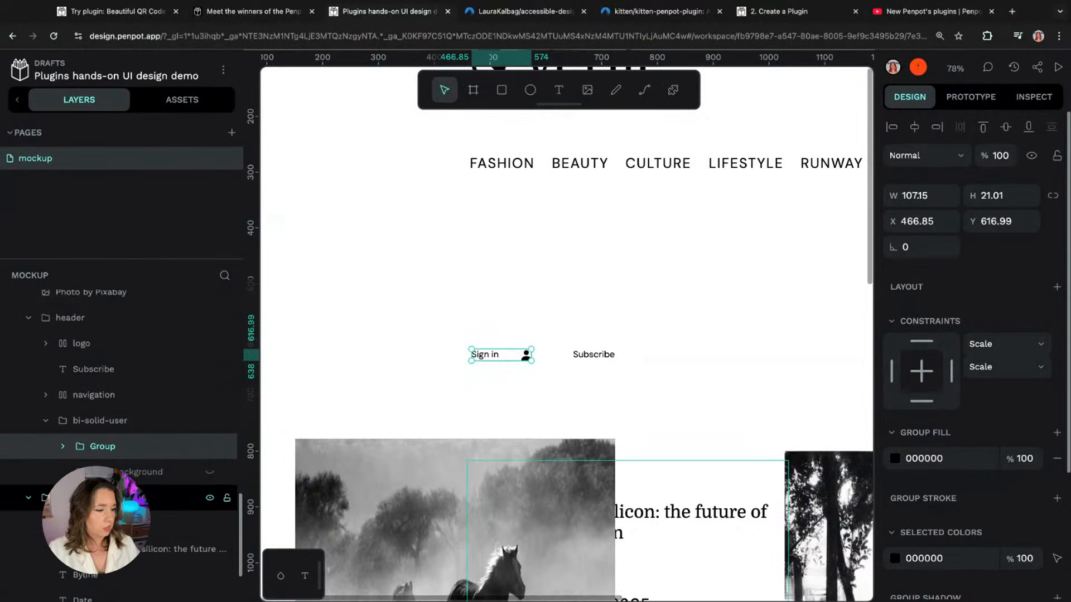
pyautogui.hotkey('shift', 'g')
# Step: Place the bi-solid-user layer directly after Sign in within the header, and group the icon with the Sign in text
pyautogui.click(87, 455)
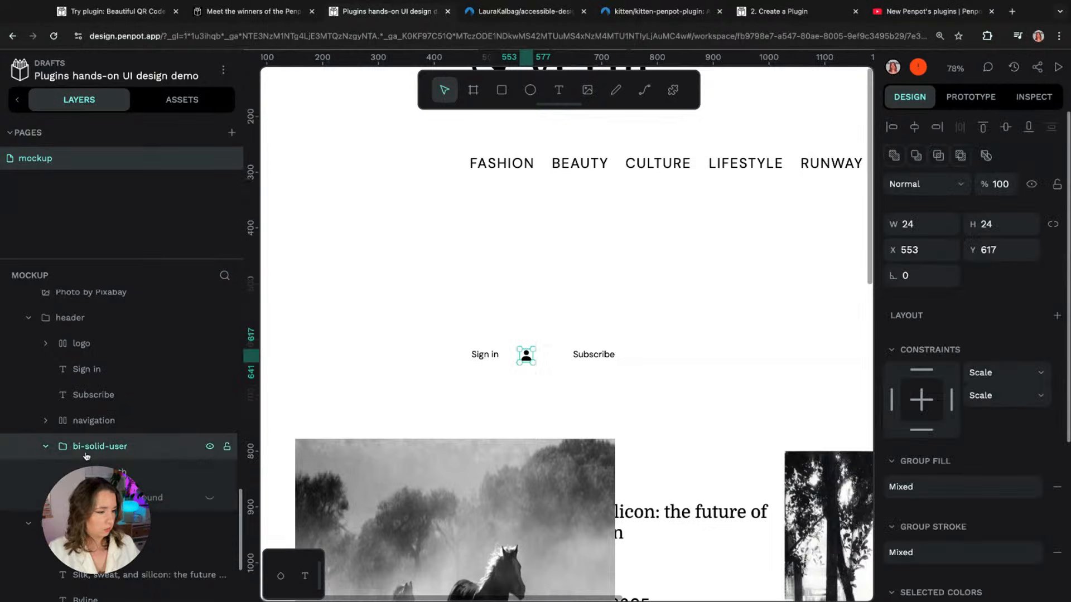
pyautogui.click(45, 450)
pyautogui.moveTo(100, 449); pyautogui.dragTo(88, 381)
pyautogui.keyDown('shift'); pyautogui.click(95, 370); pyautogui.keyUp('shift')
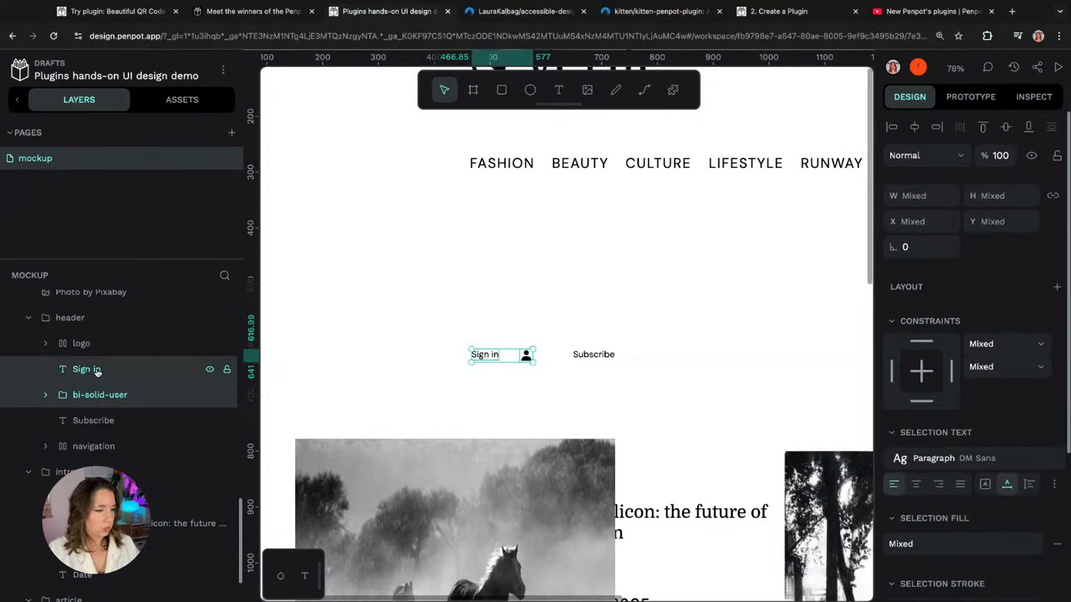
pyautogui.rightClick(99, 371)
pyautogui.click(118, 342)
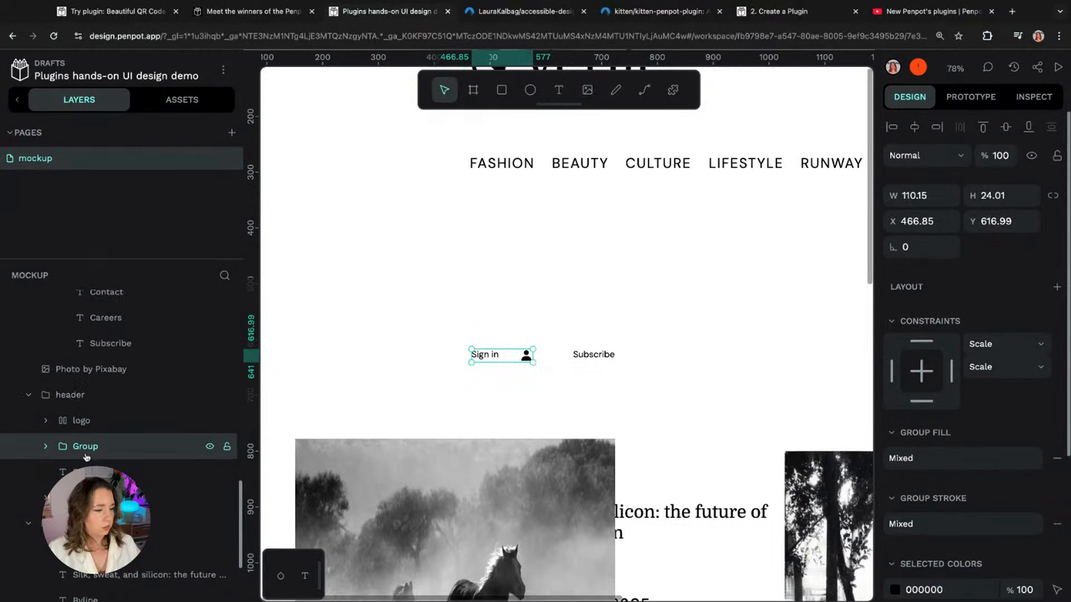
# Step: Rename the group holding the Sign in text and user icon as "sign in" and apply a flex layout to it
pyautogui.doubleClick(85, 447)
pyautogui.write('sign in')
pyautogui.press('Return')
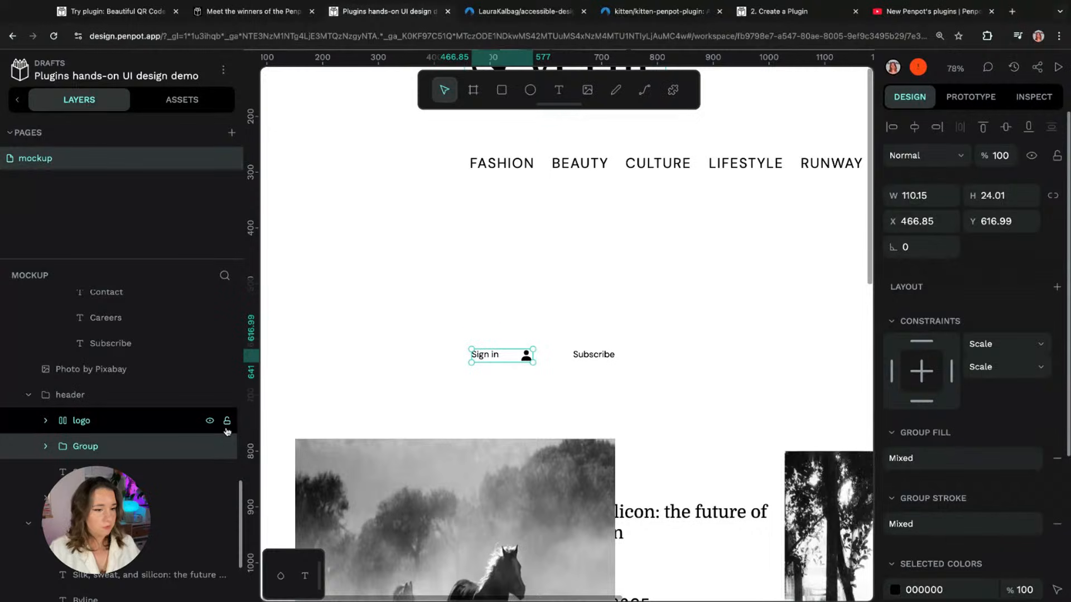
pyautogui.click(1057, 286)
pyautogui.click(1014, 316)
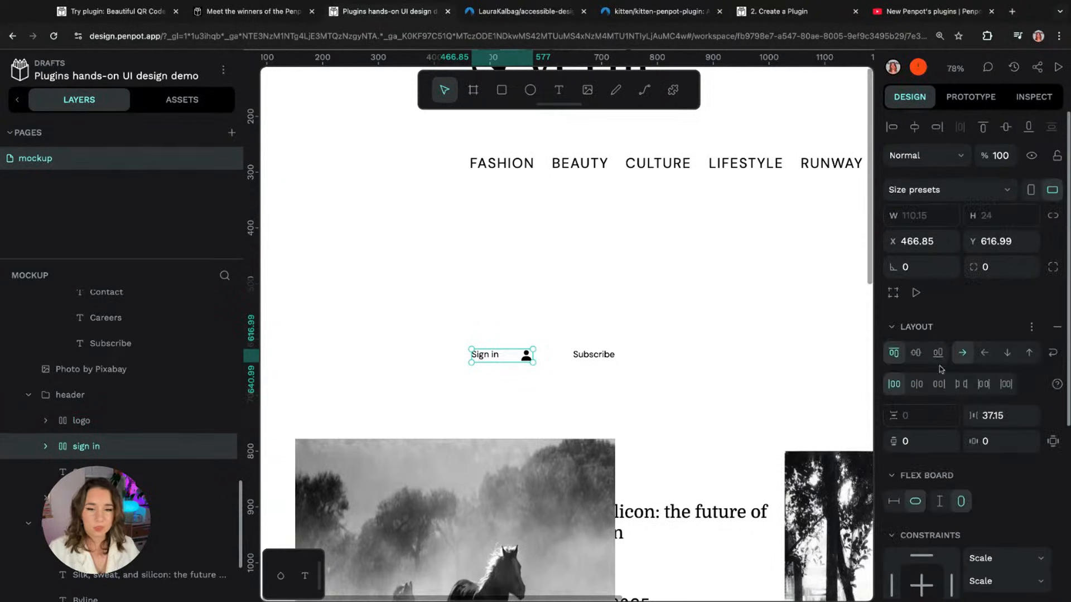
# Step: Set the sign in layout's column gap to 15 and center-align its items vertically
pyautogui.click(1010, 415)
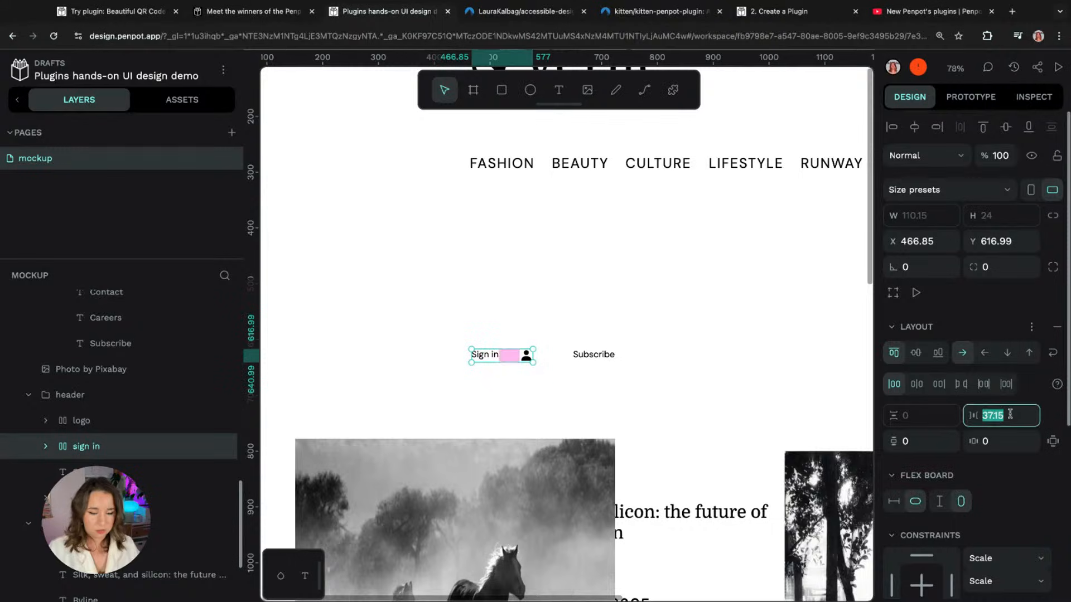
pyautogui.write('15')
pyautogui.press('Return')
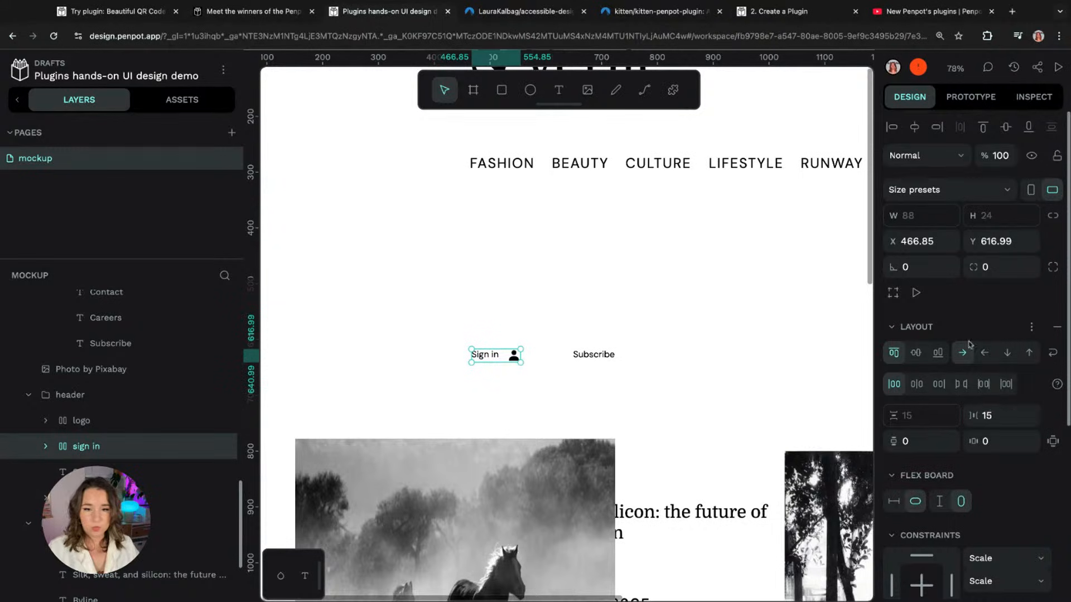
pyautogui.click(915, 354)
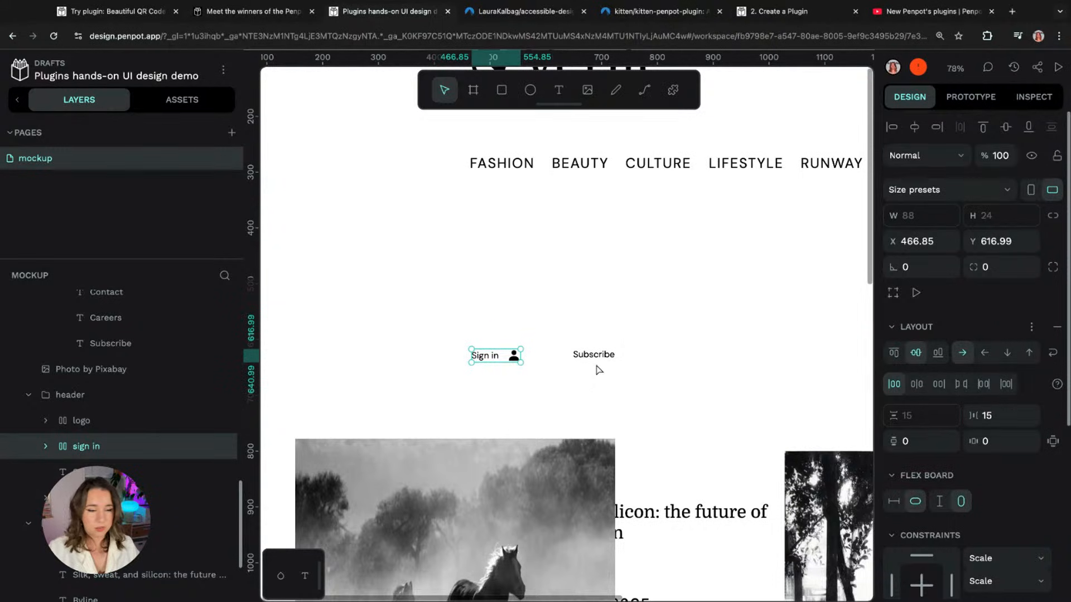
# Step: Move the Subscribe text closer to the user icon, to X 597, Y 618
pyautogui.click(599, 357)
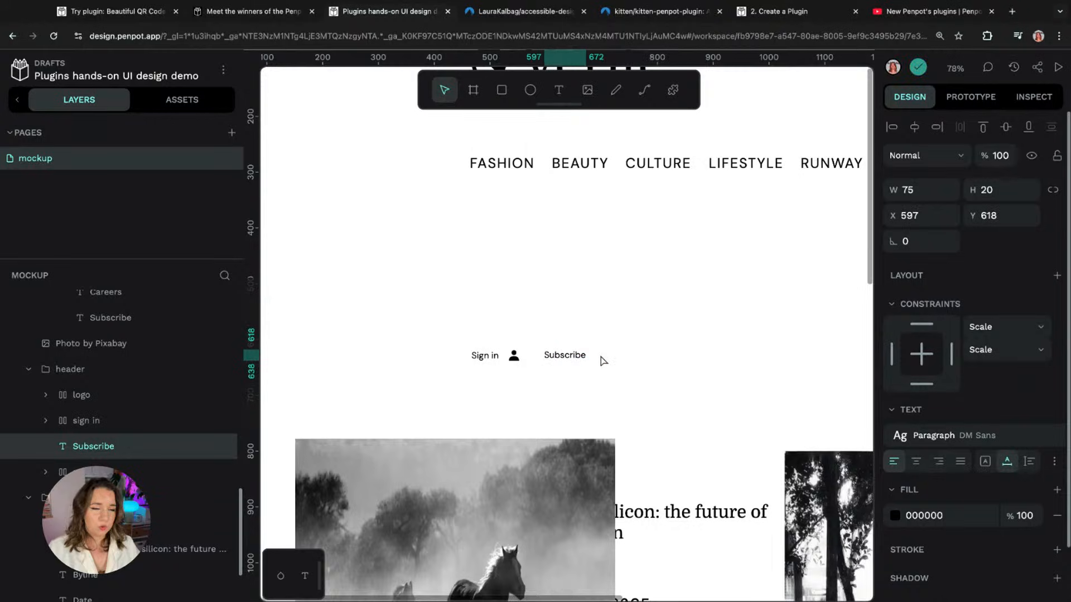
pyautogui.click(732, 203)
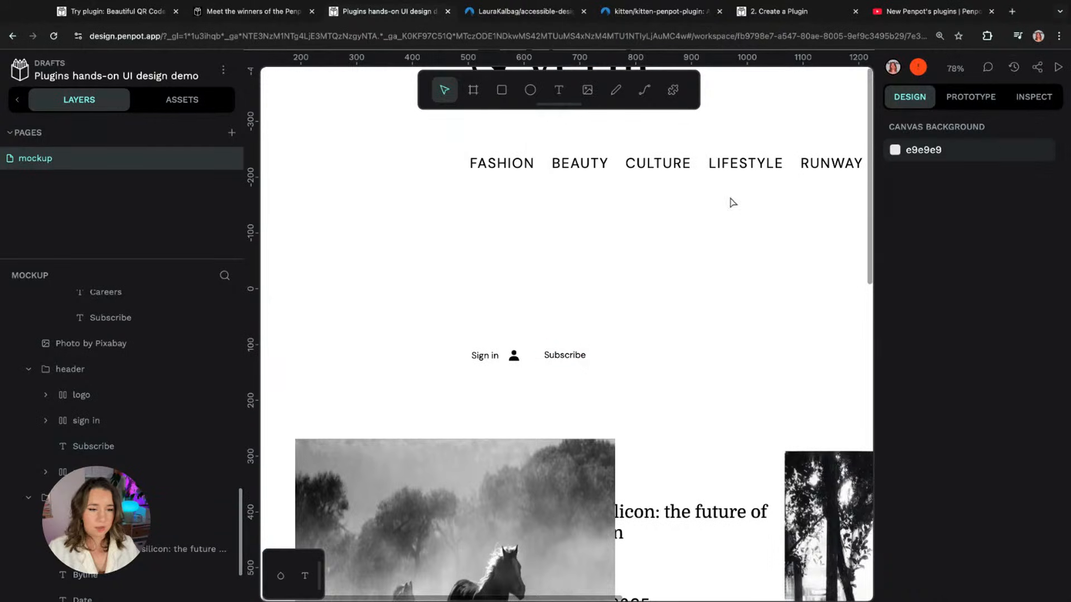
# Step: Open the Icon finder plugin, search an icon set for "searc", and insert the outlined magnifying-glass icon
pyautogui.click(673, 89)
pyautogui.scroll(-5, 614, 390)
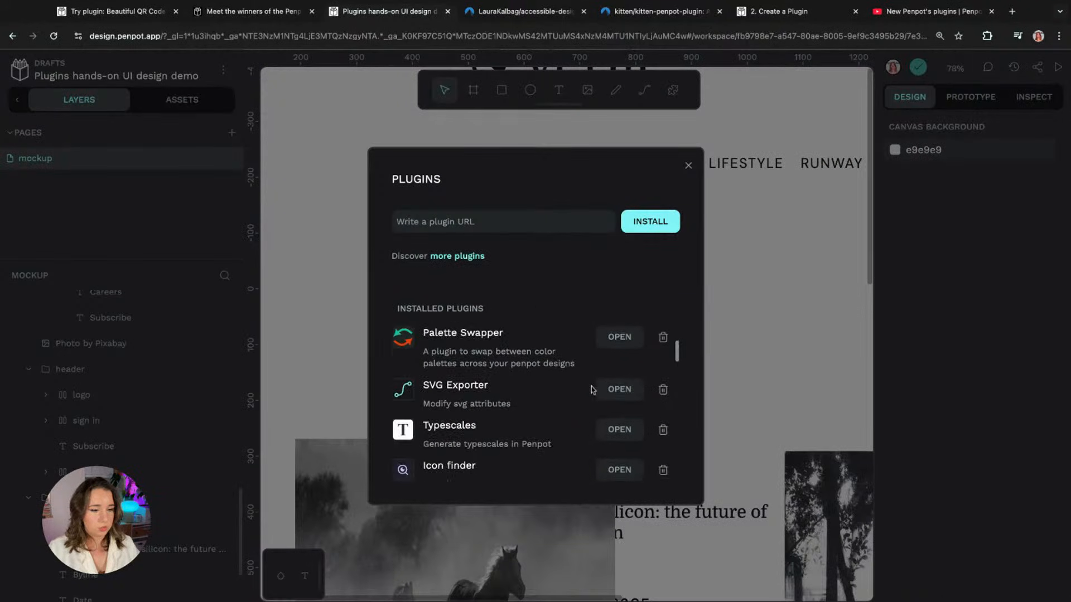
pyautogui.click(620, 460)
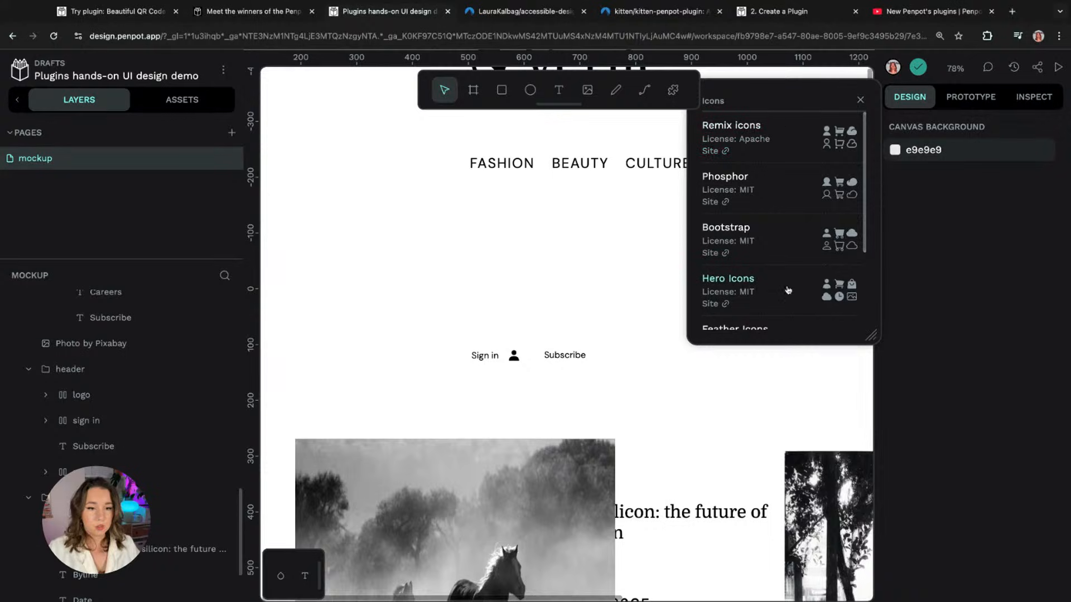
pyautogui.scroll(-3, 788, 288)
pyautogui.click(736, 262)
pyautogui.click(782, 131)
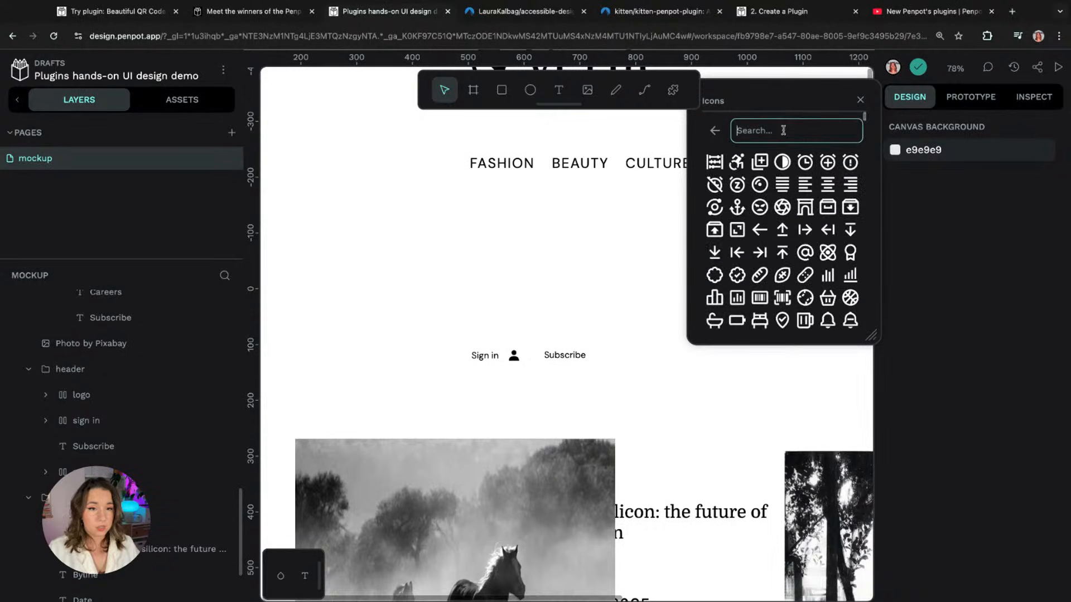
pyautogui.write('searc')
pyautogui.click(723, 162)
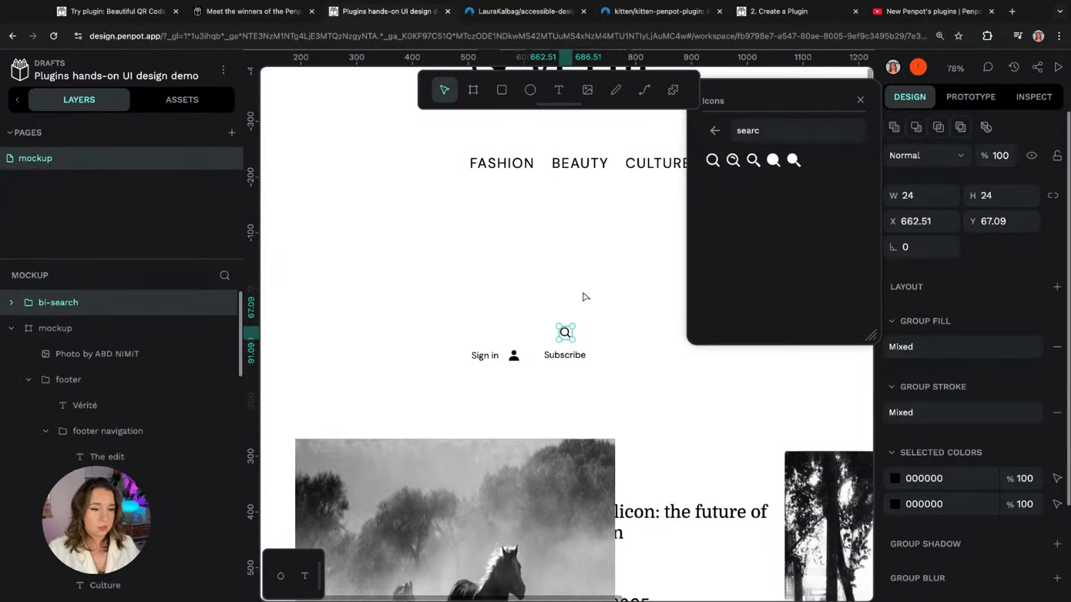
# Step: Move the search icon beside the Subscribe text, at X 713, Y 617
pyautogui.click(585, 297)
pyautogui.click(566, 333)
pyautogui.moveTo(566, 333)
pyautogui.mouseDown()
pyautogui.moveTo(604, 334)
pyautogui.moveTo(617, 356)
pyautogui.mouseUp()
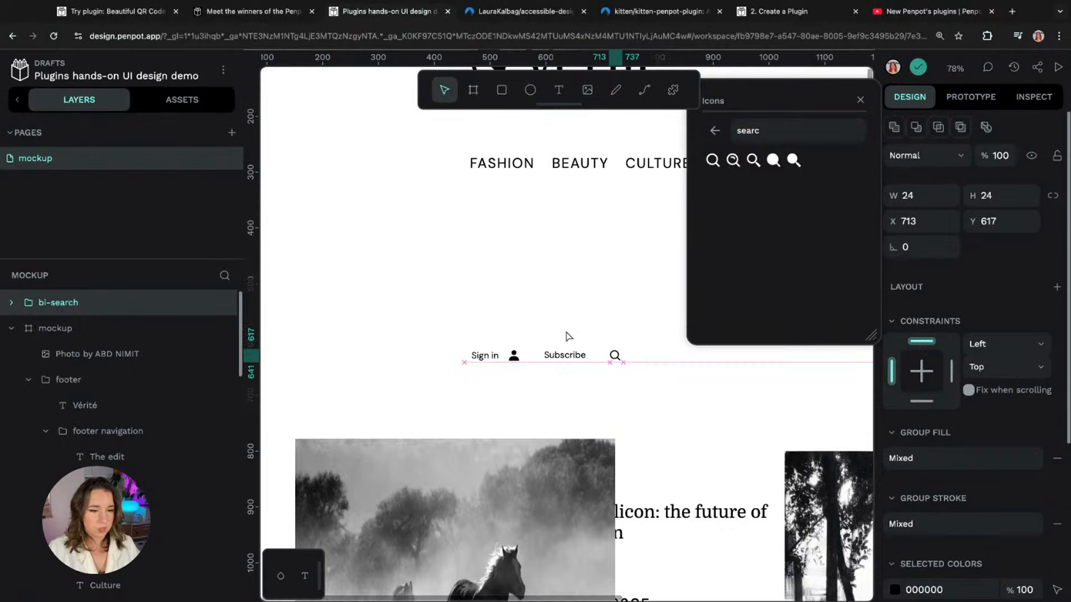
# Step: Search the icon set for "menu", insert the three-line menu icon, and close the icon plugin
pyautogui.doubleClick(767, 132)
pyautogui.write('menu')
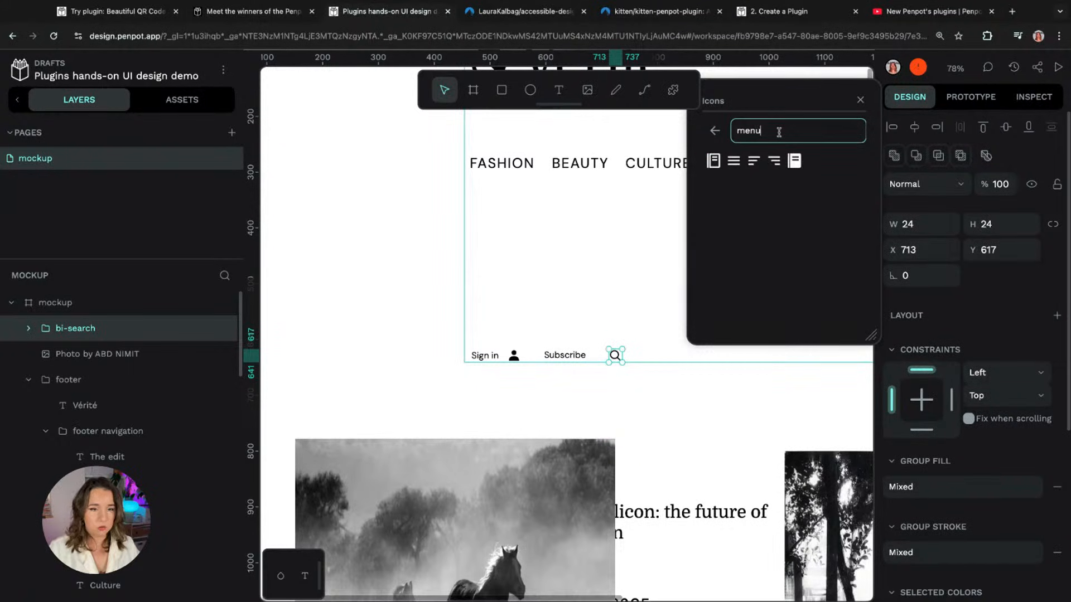
pyautogui.click(734, 161)
pyautogui.click(490, 249)
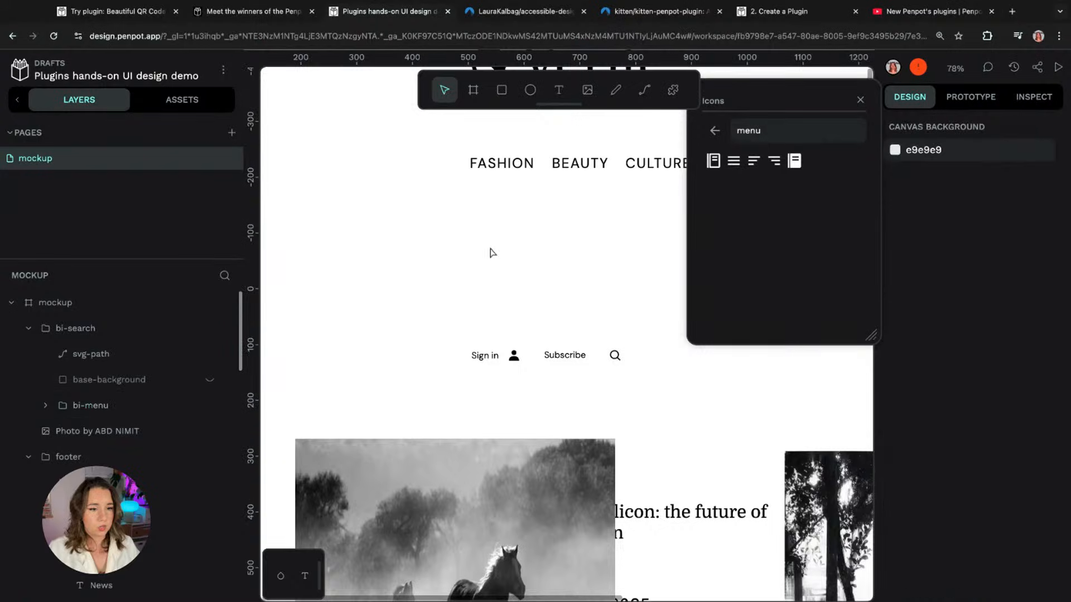
pyautogui.scroll(-5, 585, 280)
pyautogui.scroll(-2, 583, 285)
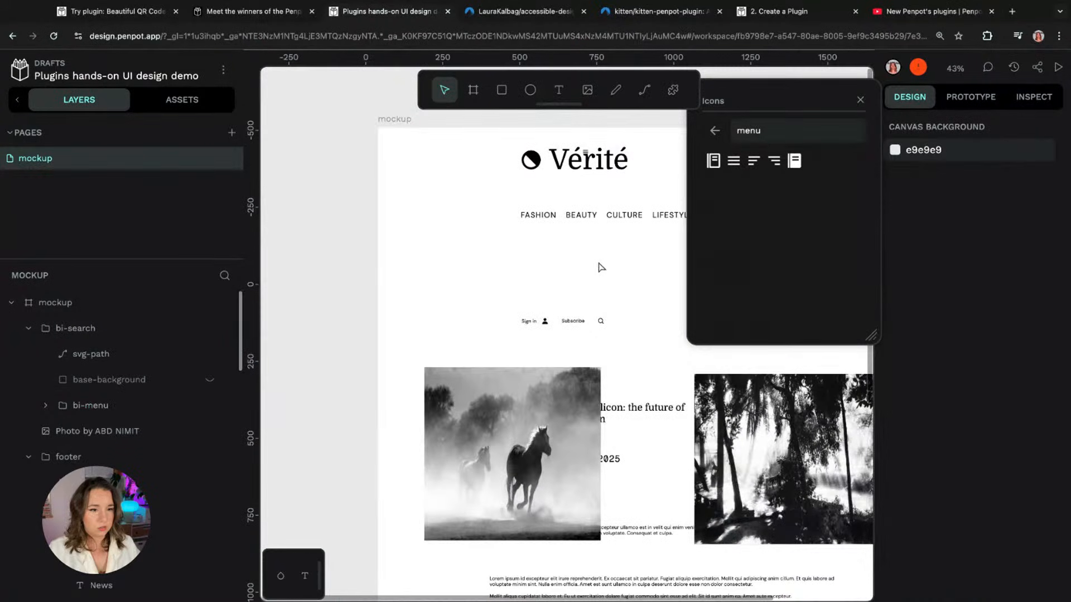
pyautogui.click(860, 100)
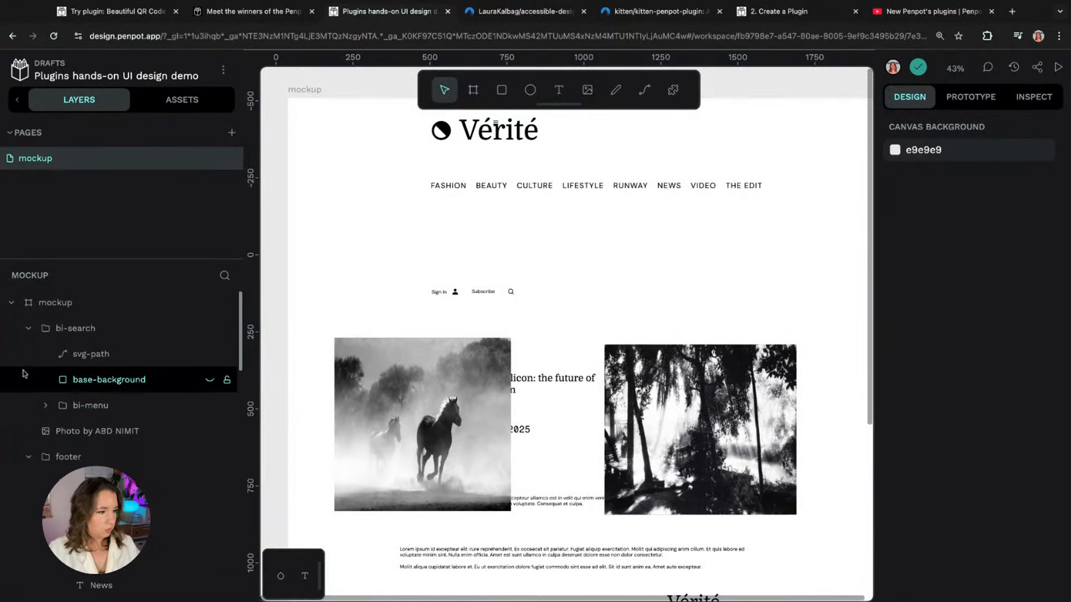
# Step: Take the bi-menu layer out of bi-search and place the menu icon level with the logo, at X 93, Y 79
pyautogui.click(153, 407)
pyautogui.moveTo(111, 407); pyautogui.dragTo(108, 407)
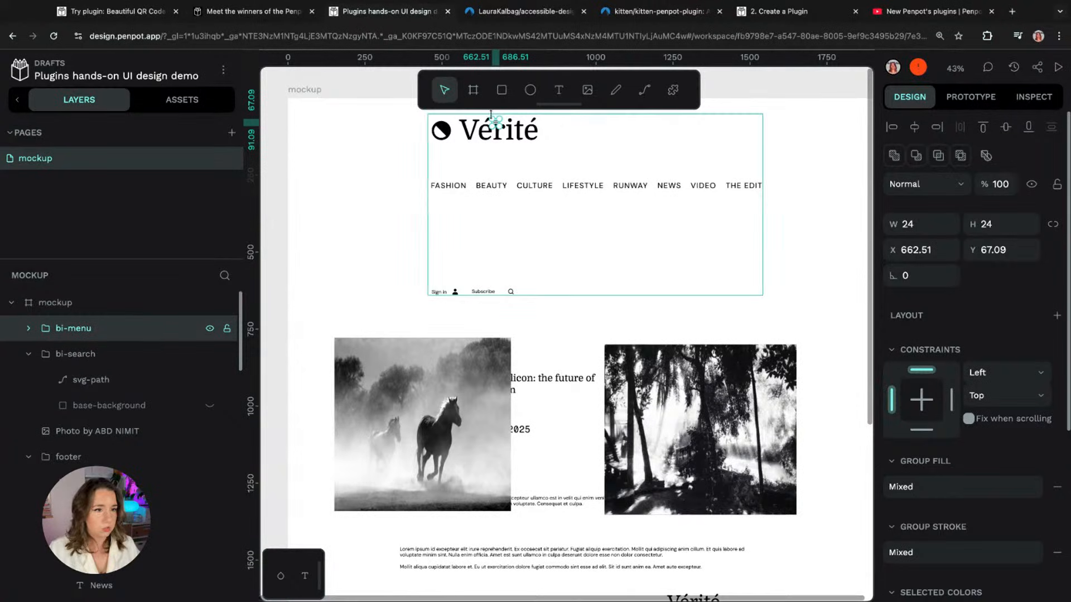
pyautogui.moveTo(497, 124); pyautogui.dragTo(320, 126)
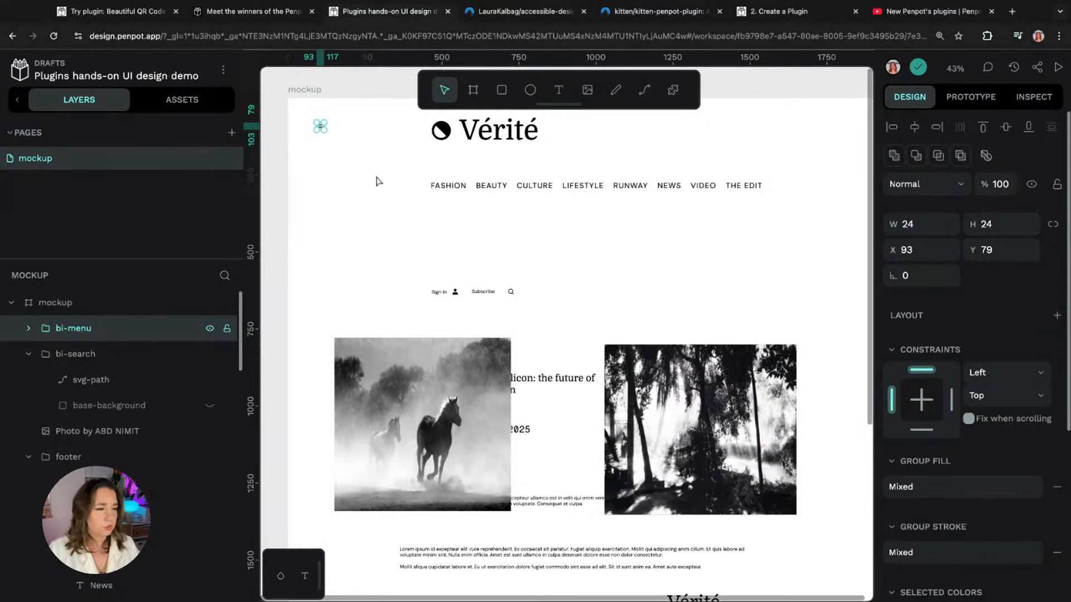
pyautogui.click(29, 354)
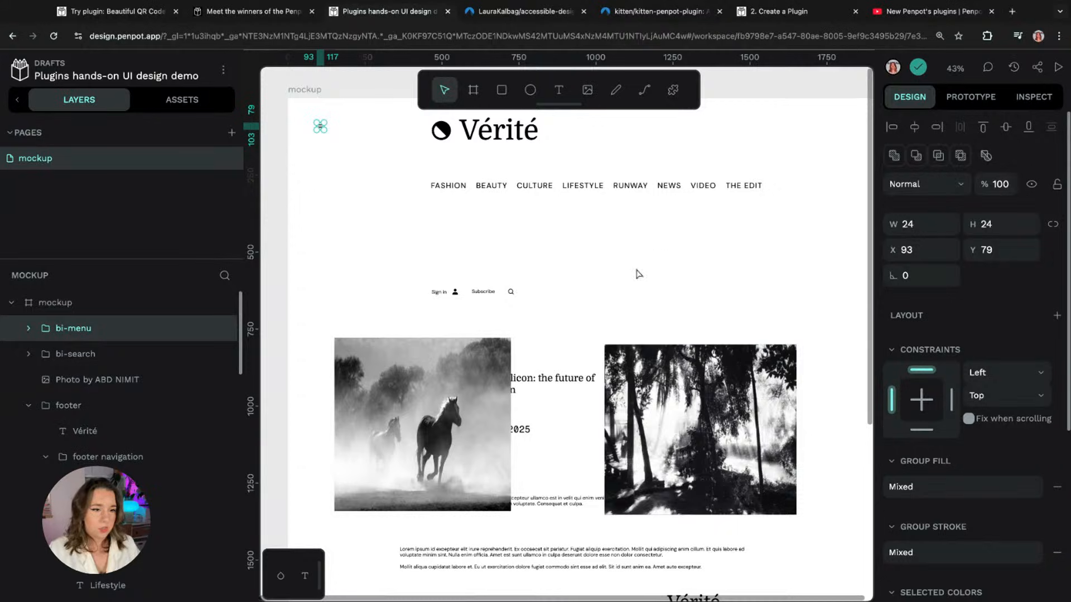
# Step: Move the bi-search layer into the header, directly after the Subscribe text
pyautogui.click(440, 293)
pyautogui.click(112, 420)
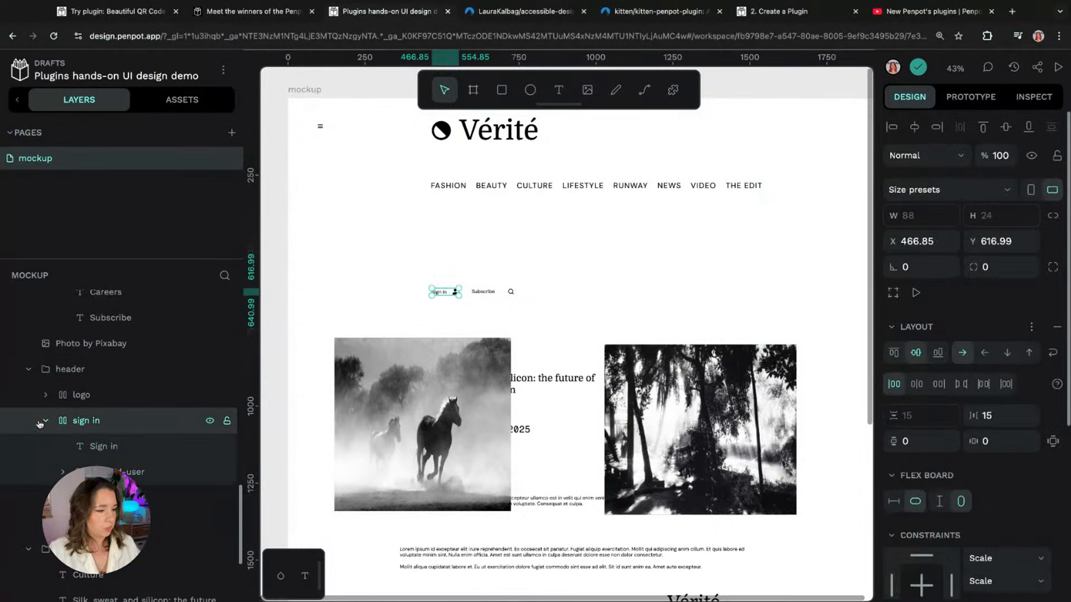
pyautogui.keyDown('shift'); pyautogui.click(92, 446); pyautogui.keyUp('shift')
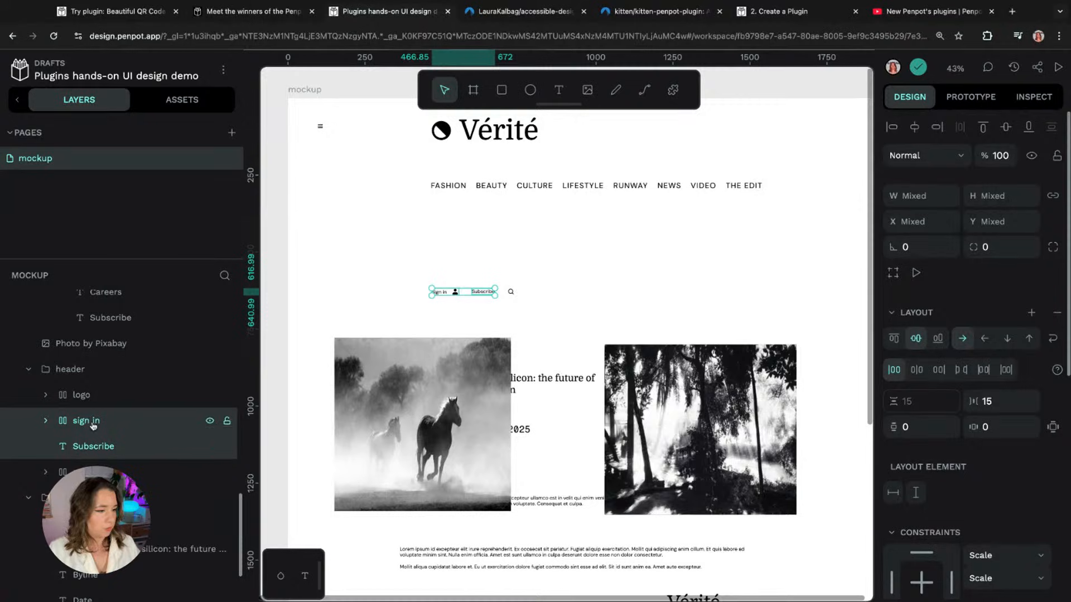
pyautogui.scroll(5, 122, 408)
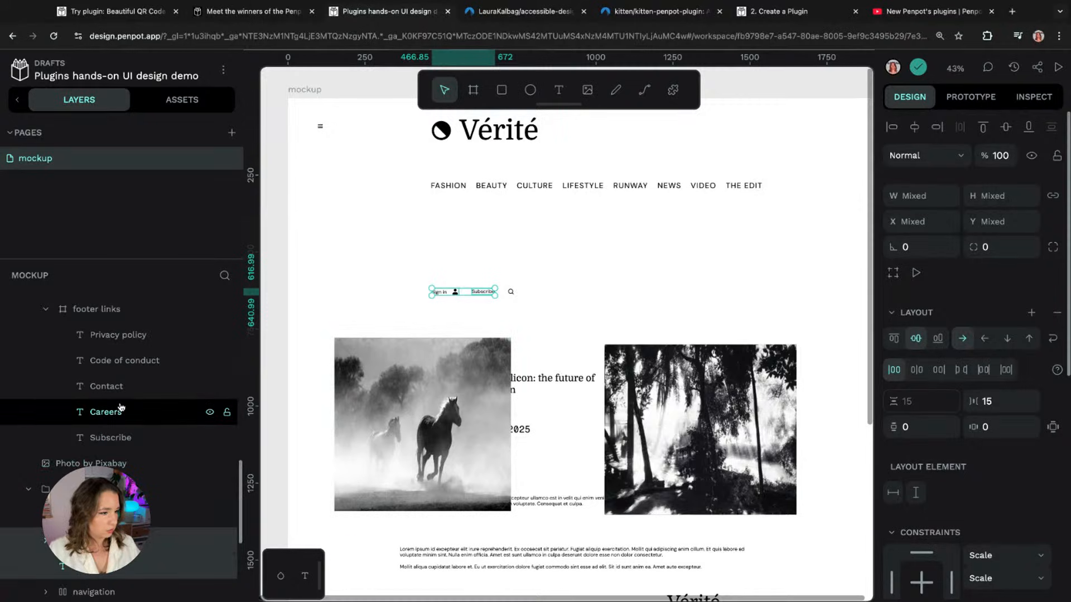
pyautogui.click(510, 292)
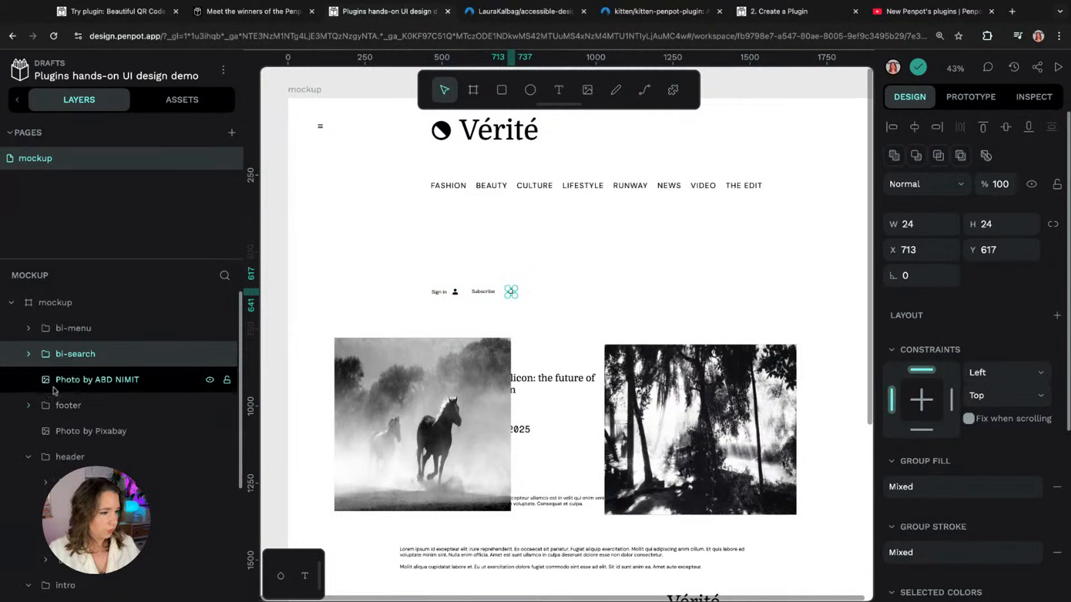
pyautogui.moveTo(103, 357); pyautogui.dragTo(128, 466)
pyautogui.scroll(-1, 137, 429)
pyautogui.moveTo(129, 411); pyautogui.dragTo(129, 495)
pyautogui.moveTo(129, 412); pyautogui.dragTo(129, 497)
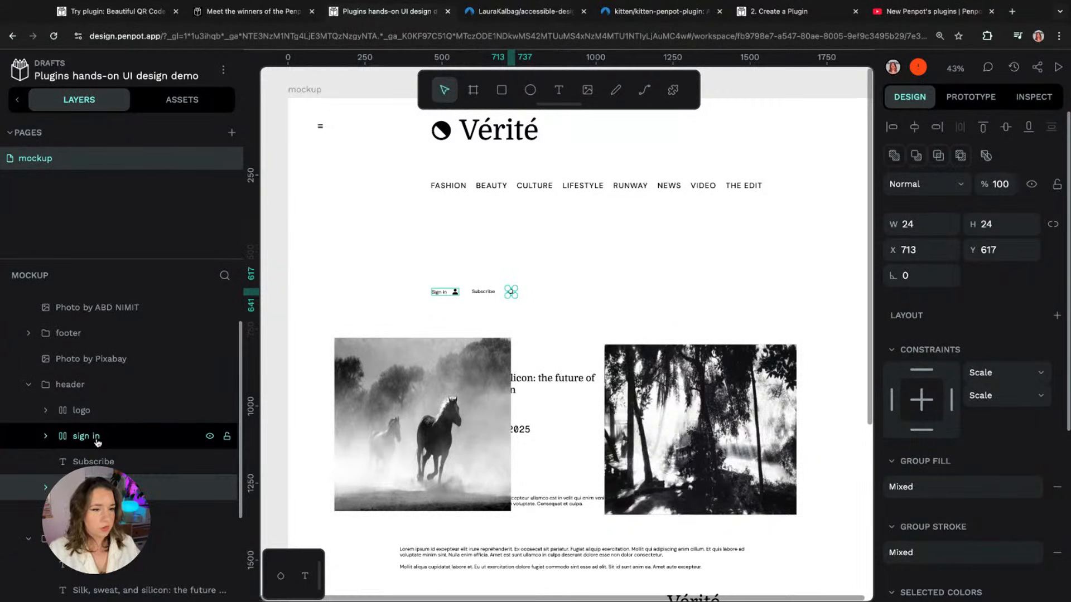
# Step: Group the sign in board, Subscribe text and search icon, and rename the group as "more nav"
pyautogui.keyDown('shift'); pyautogui.click(97, 442); pyautogui.keyUp('shift')
pyautogui.rightClick(100, 442)
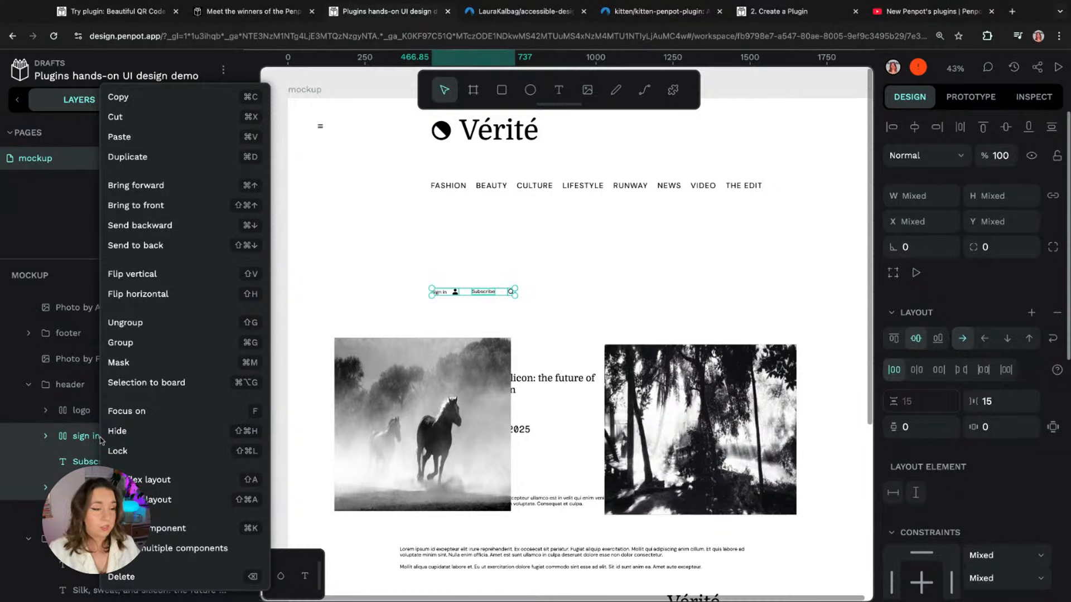
pyautogui.click(167, 343)
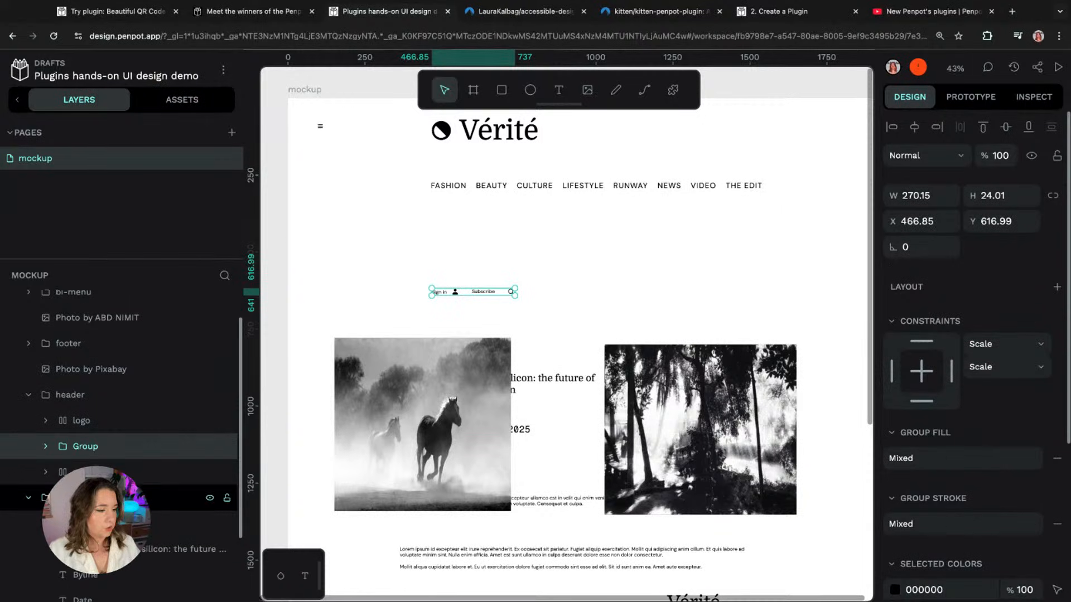
pyautogui.doubleClick(85, 447)
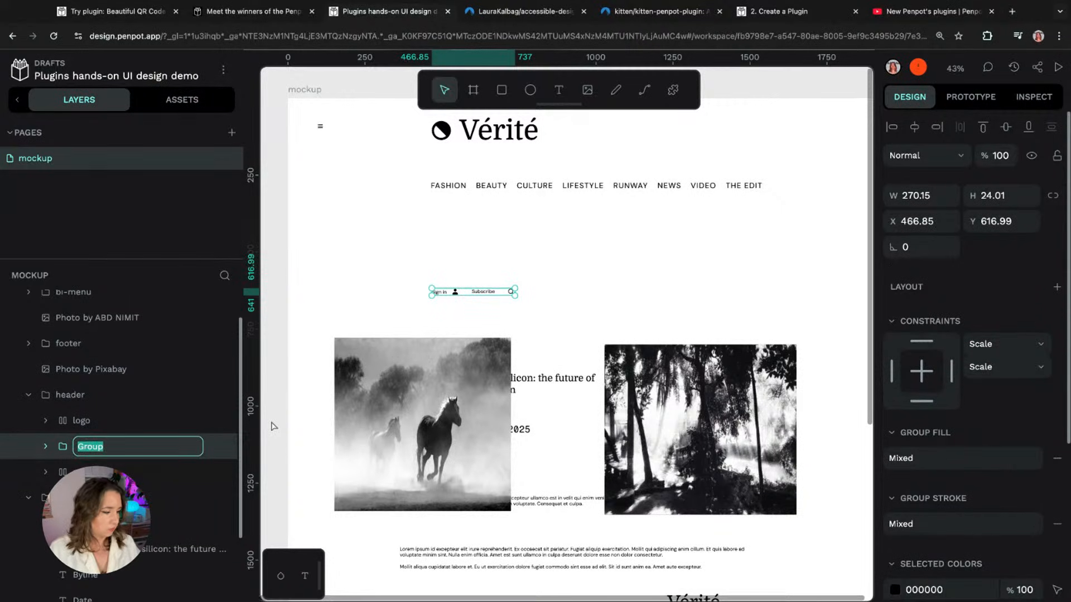
pyautogui.write('more nav')
pyautogui.press('Return')
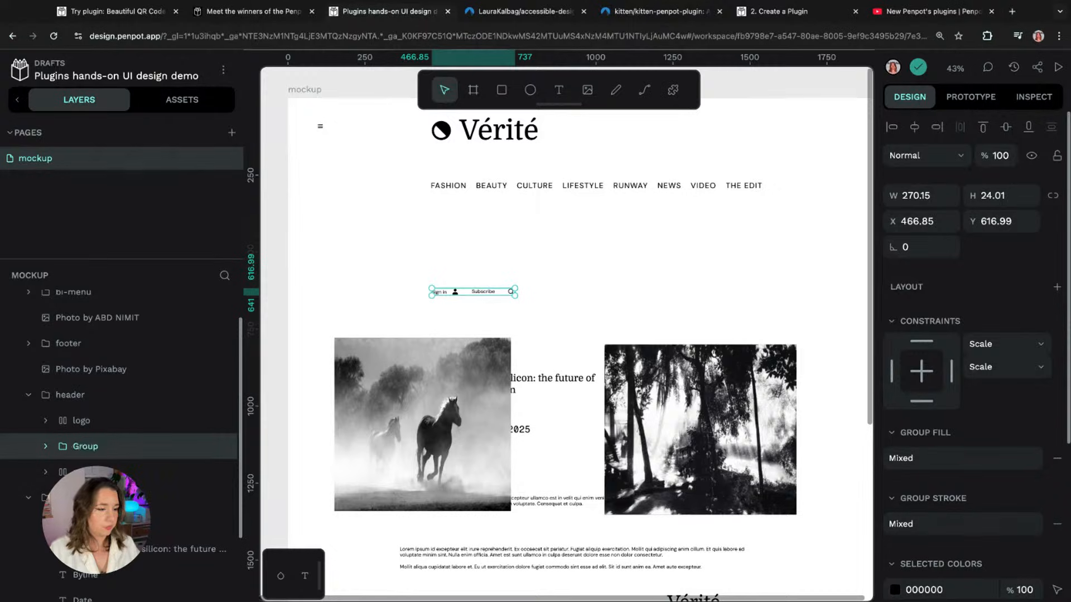
# Step: Apply a flex layout to more nav with vertically centered items and a column gap of 30
pyautogui.click(1057, 287)
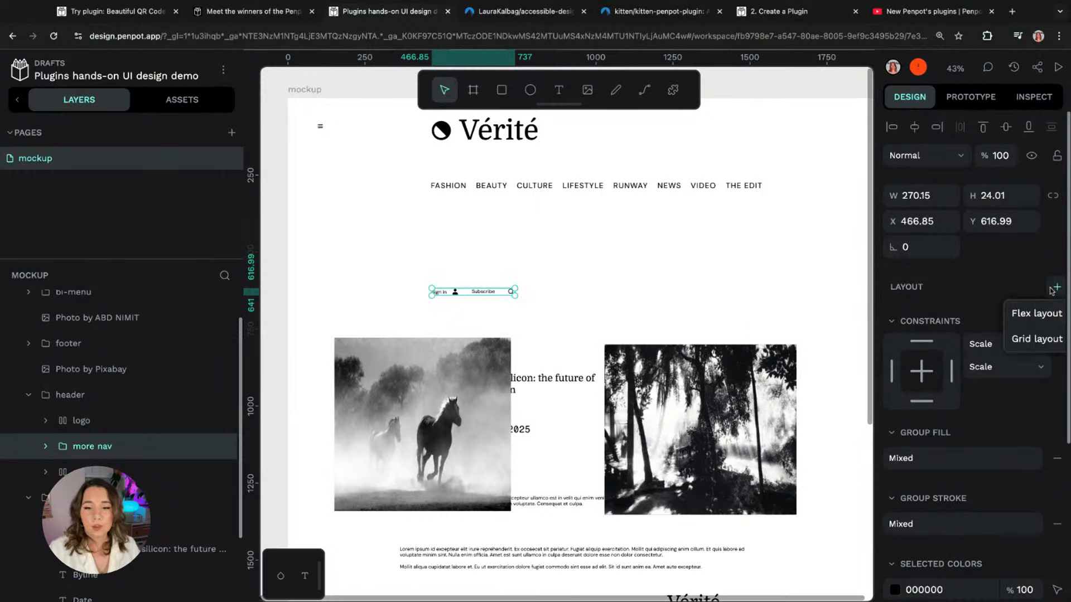
pyautogui.click(1036, 311)
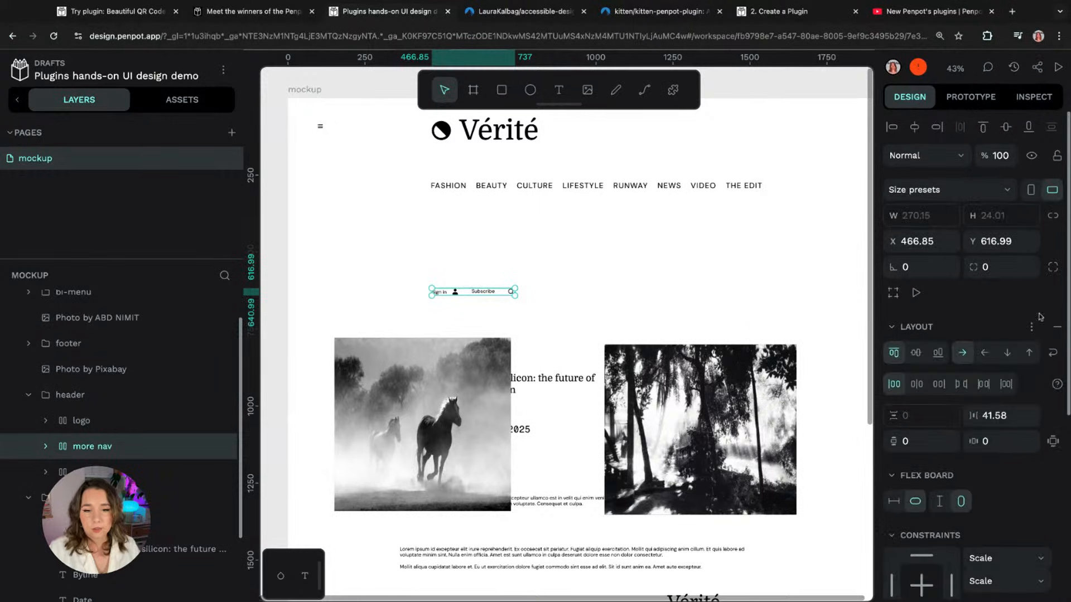
pyautogui.click(915, 355)
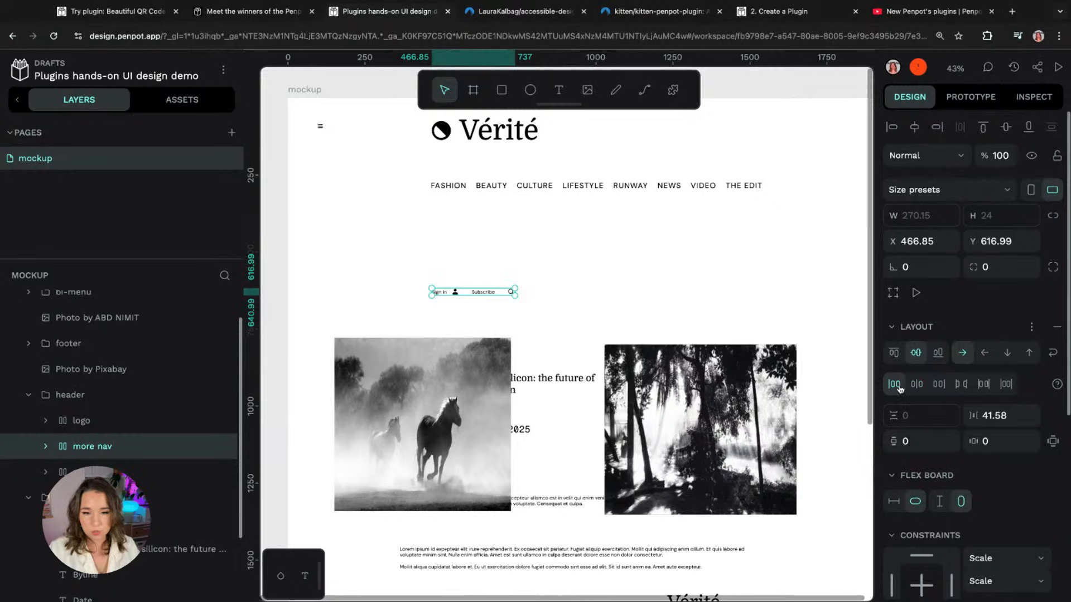
pyautogui.click(1003, 412)
pyautogui.write('30')
pyautogui.press('Return')
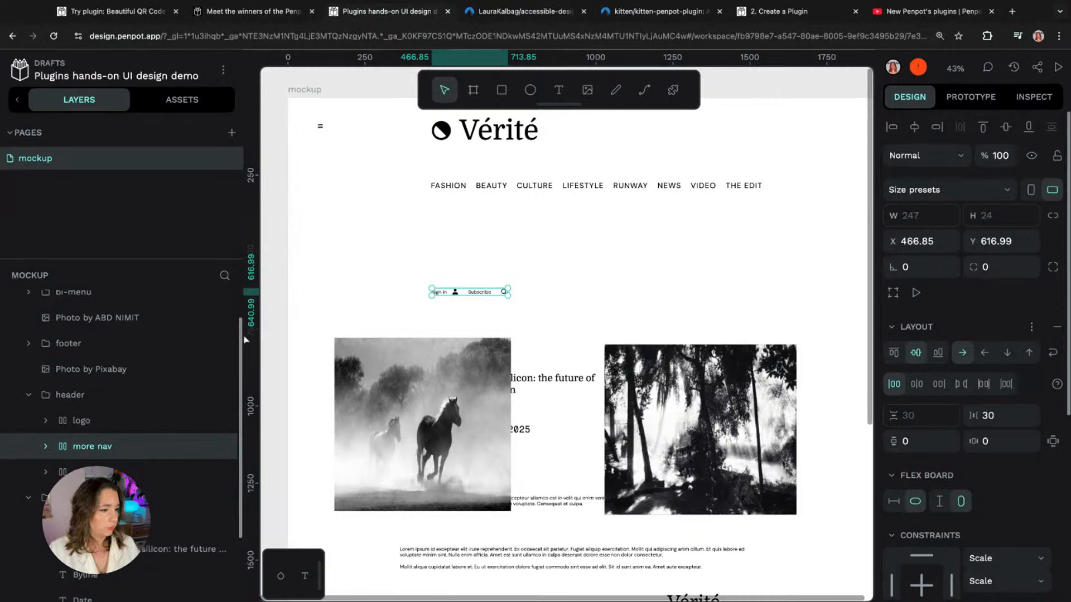
# Step: Move the bi-menu layer into the header, directly above the logo layer
pyautogui.click(128, 423)
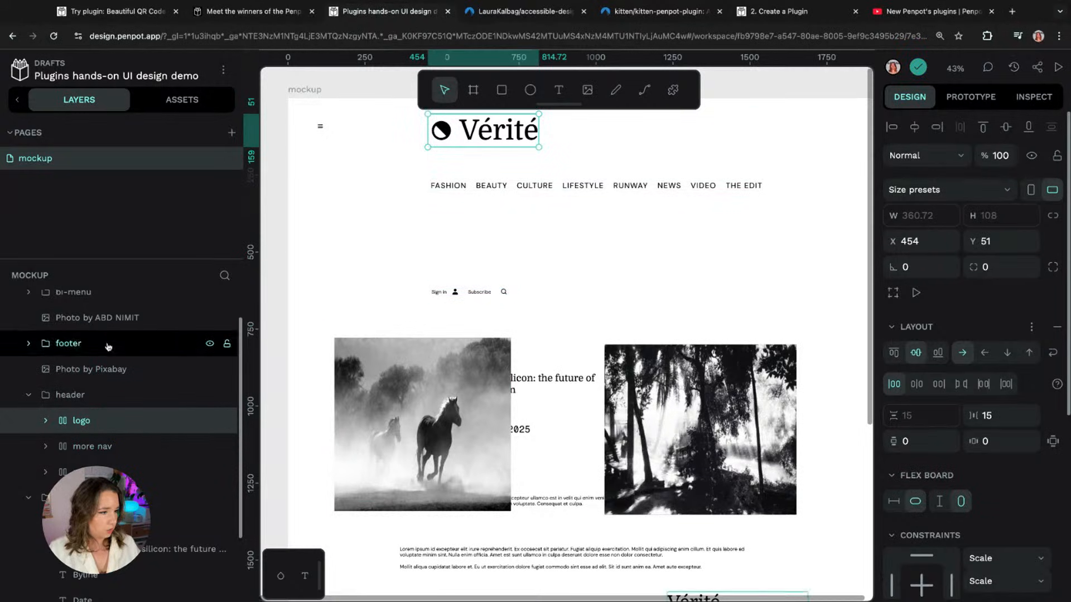
pyautogui.click(144, 311)
pyautogui.moveTo(143, 317); pyautogui.dragTo(96, 427)
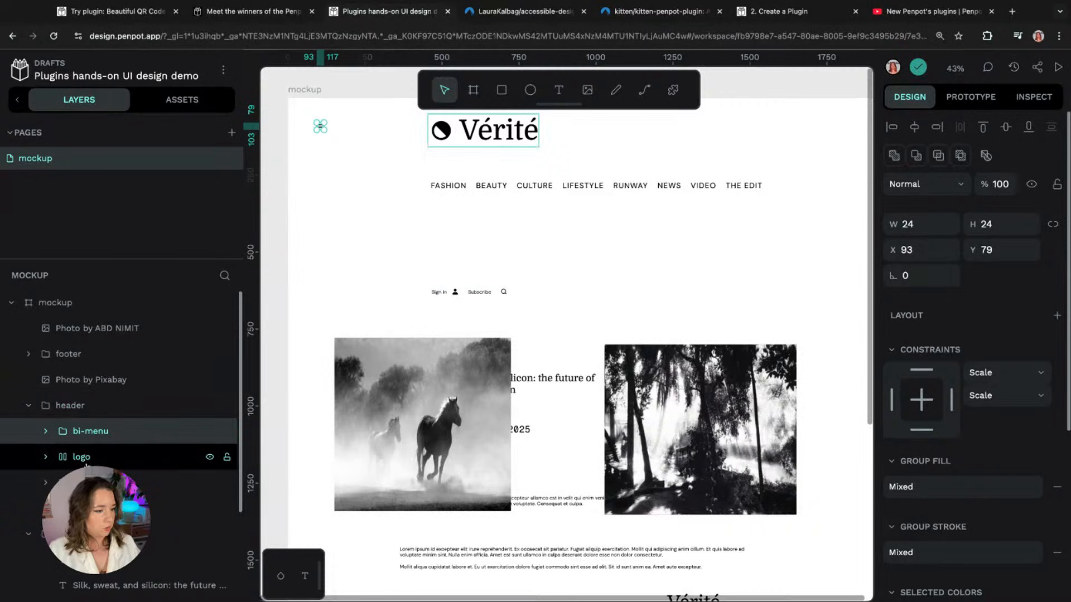
# Step: Group the bi-menu, logo and more nav layers inside the header, and rename the group as "top"
pyautogui.keyDown('shift'); pyautogui.click(106, 482); pyautogui.keyUp('shift')
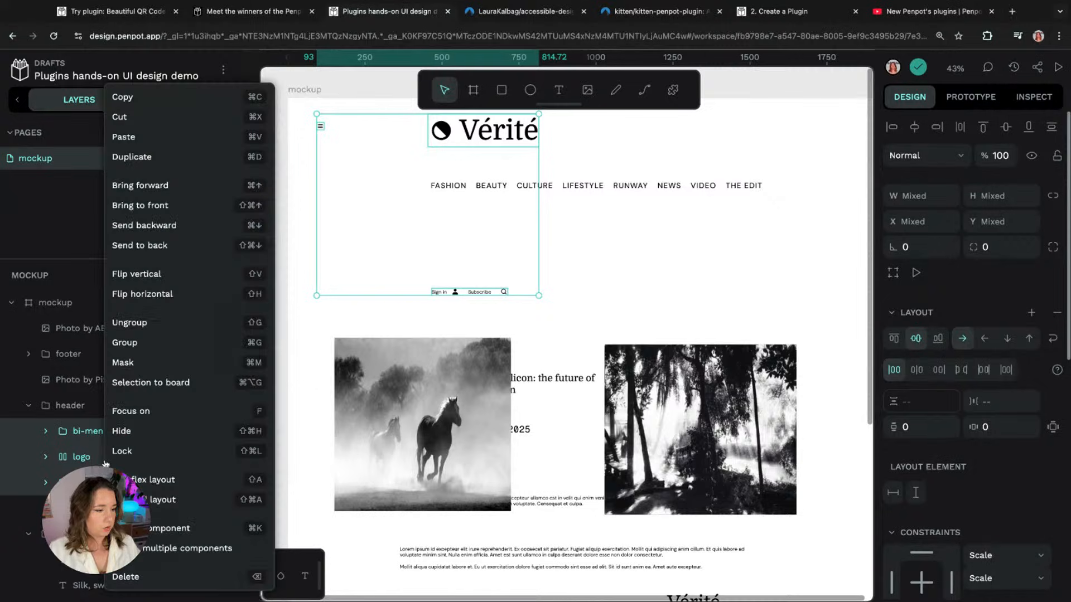
pyautogui.rightClick(110, 435)
pyautogui.click(147, 342)
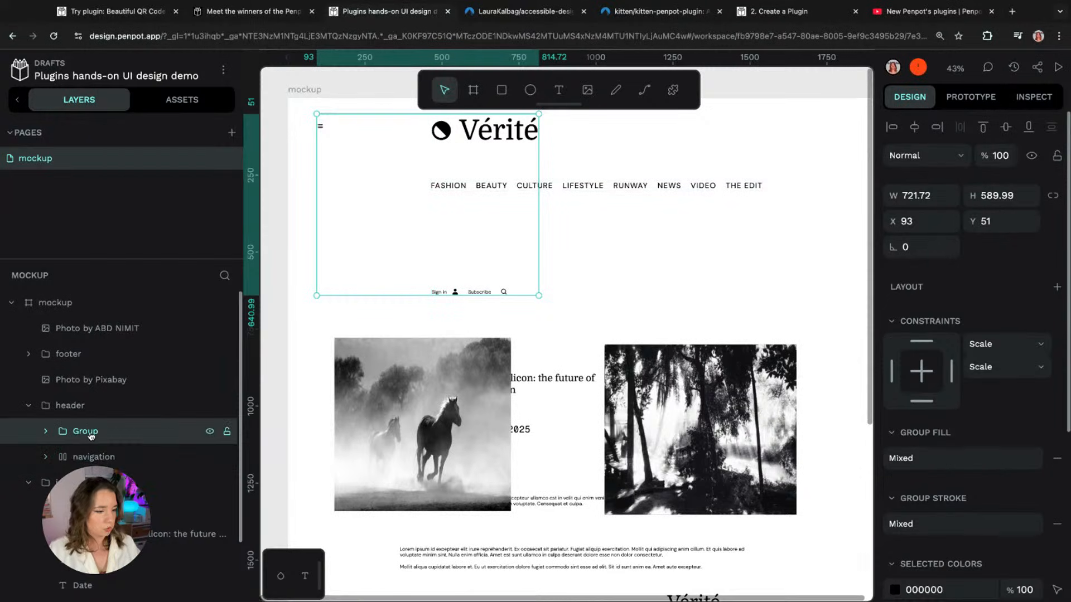
pyautogui.doubleClick(89, 431)
pyautogui.write('top')
pyautogui.press('Return')
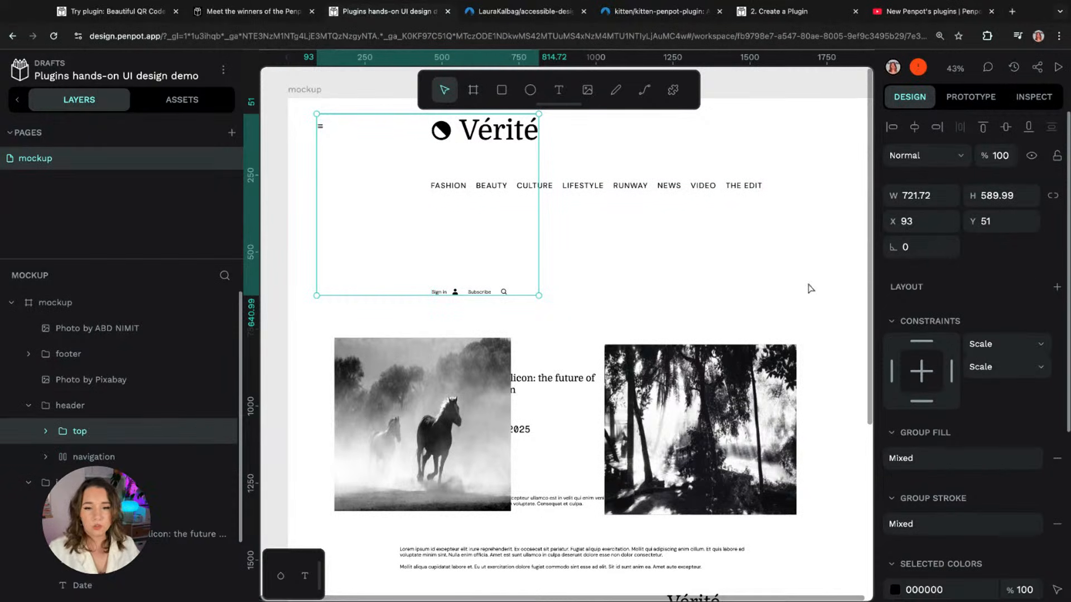
# Step: Apply a flex layout to the top group
pyautogui.click(1057, 287)
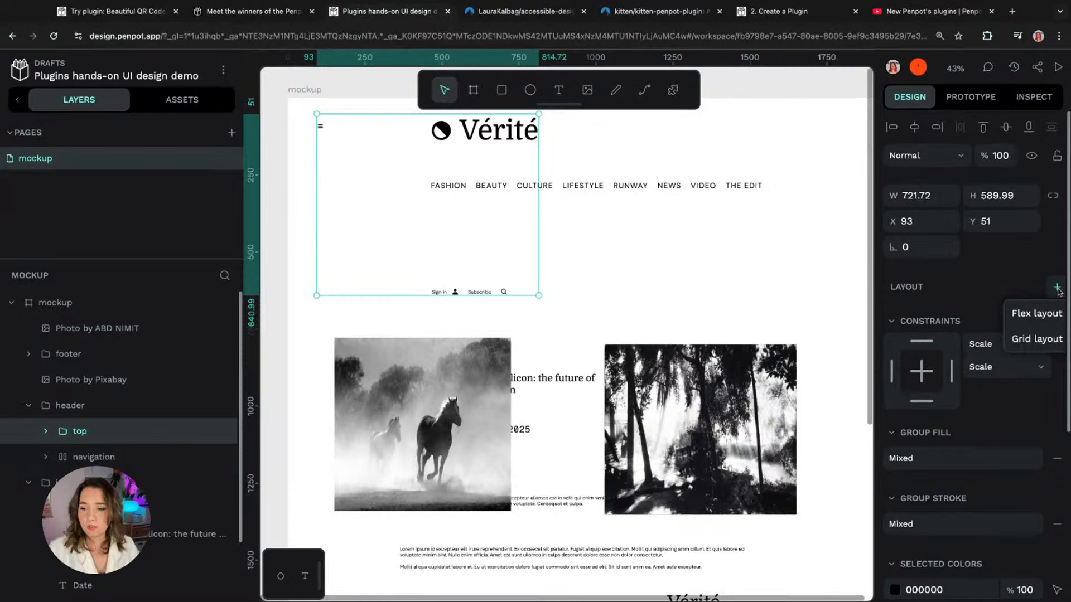
pyautogui.click(1036, 314)
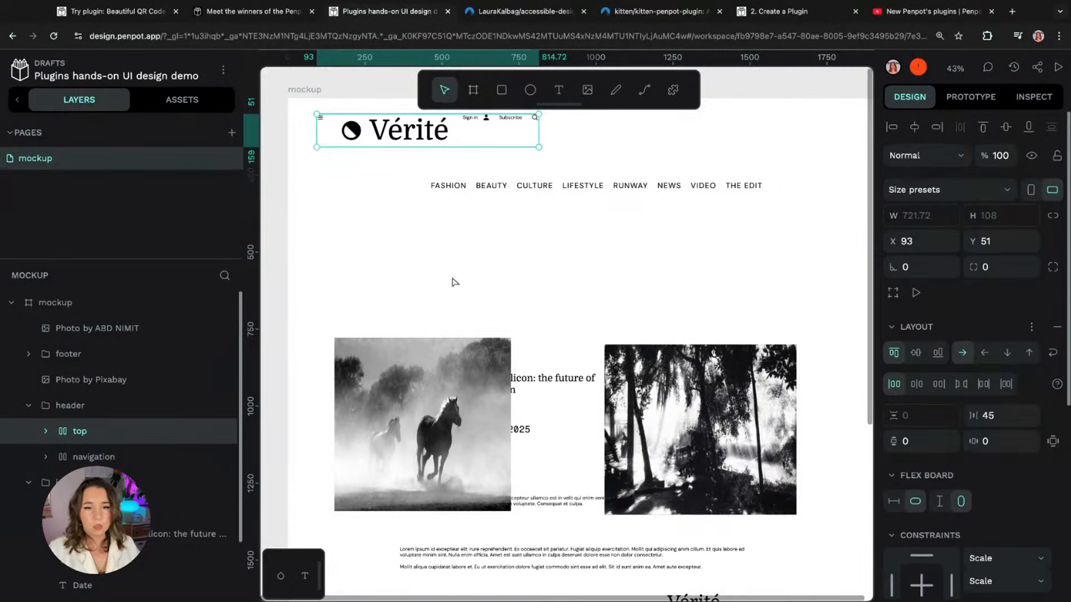
pyautogui.scroll(2, 390, 192)
pyautogui.scroll(1, 430, 207)
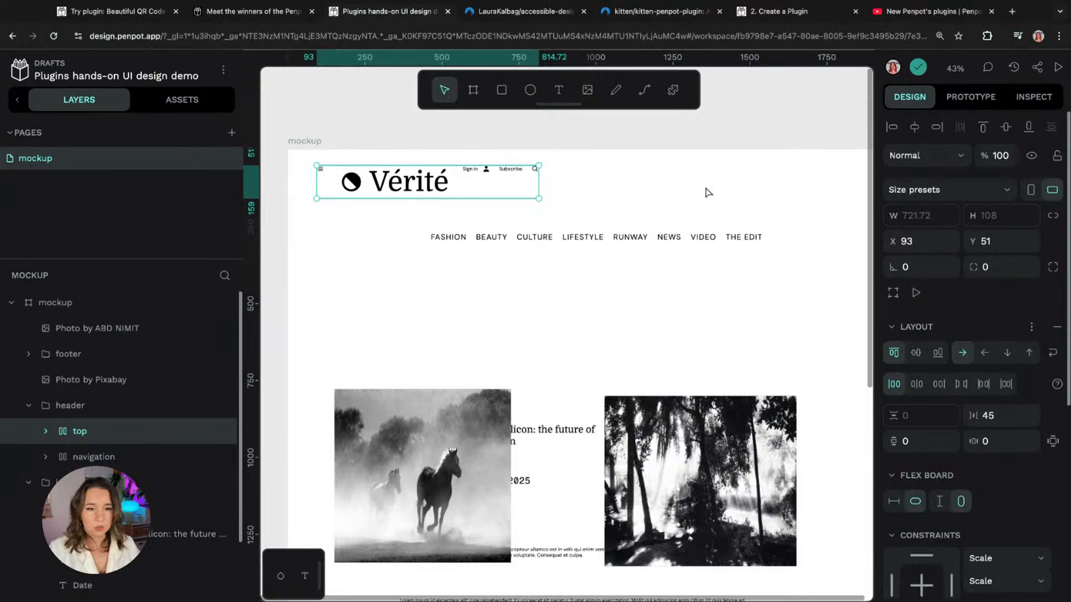
# Step: Apply a flex layout to the whole mockup board and set its direction to column
pyautogui.click(327, 122)
pyautogui.click(303, 143)
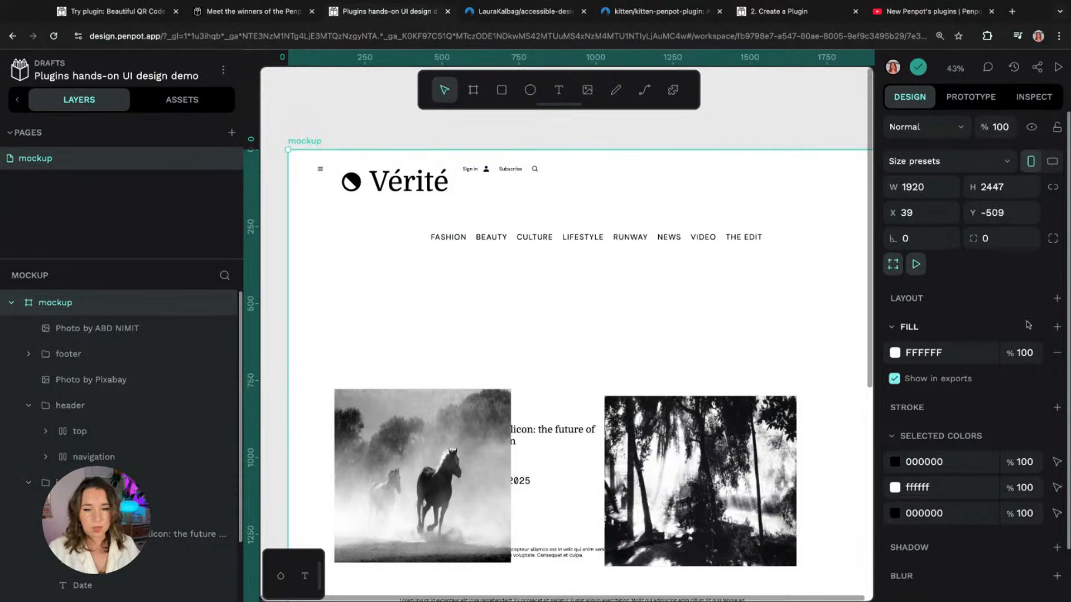
pyautogui.click(1057, 298)
pyautogui.click(1055, 324)
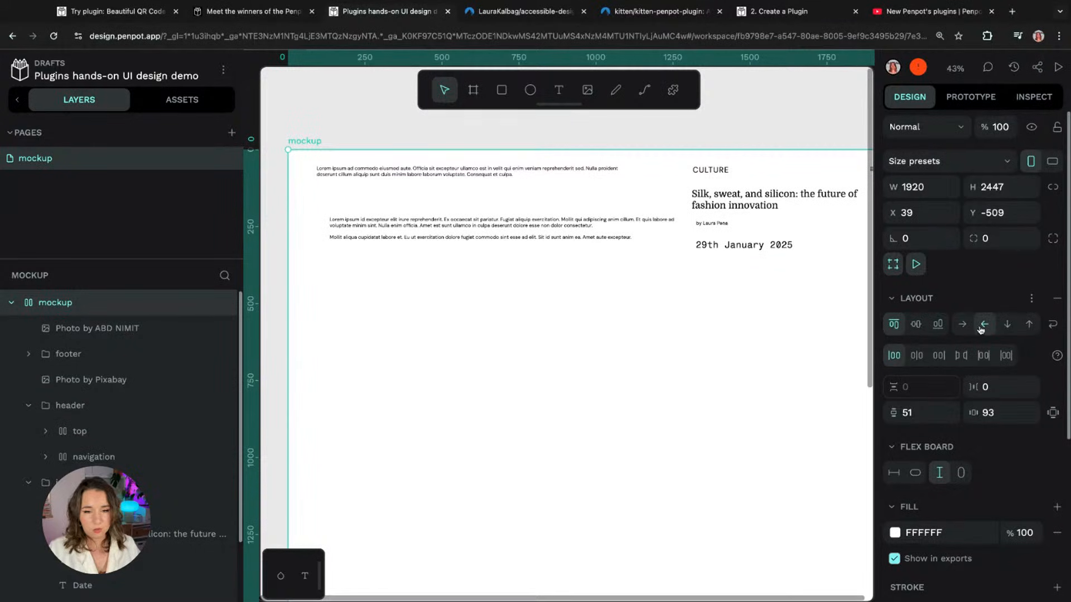
pyautogui.click(1010, 328)
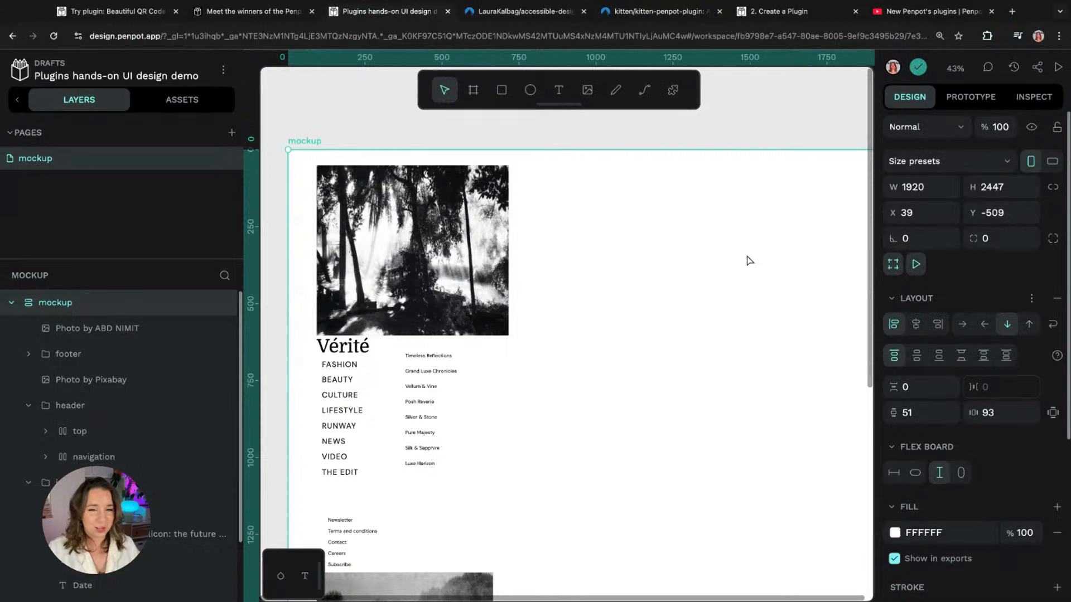
pyautogui.hscroll(2, 731, 248)
pyautogui.scroll(-2, 682, 256)
pyautogui.hscroll(-2, 661, 281)
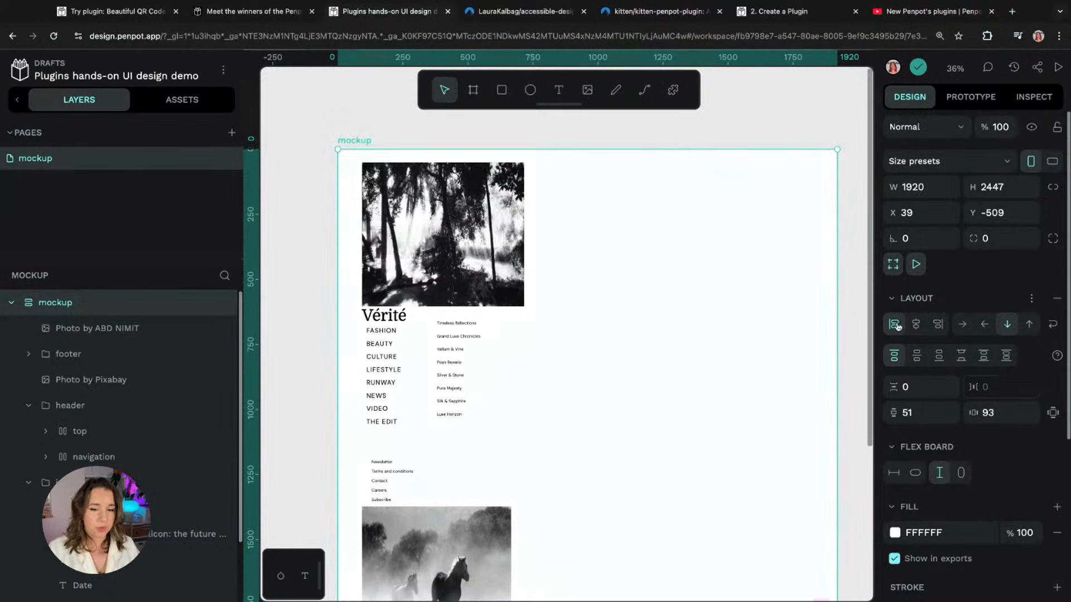
# Step: Set the mockup board's vertical and horizontal padding to 30, with a fixed width and a height that fits its content
pyautogui.click(927, 413)
pyautogui.write('30')
pyautogui.press('Return')
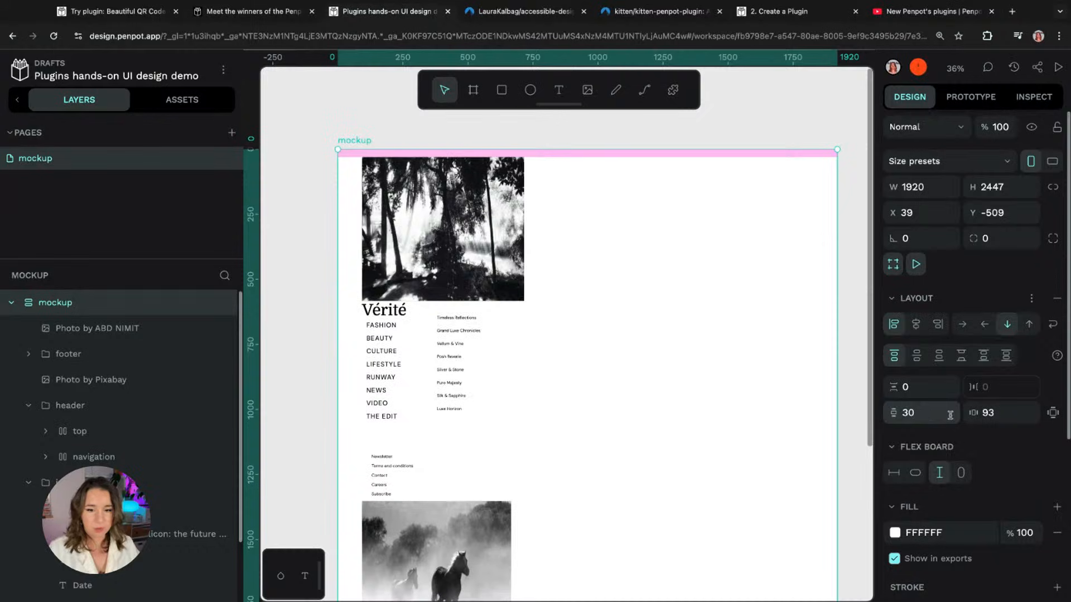
pyautogui.click(993, 413)
pyautogui.write('30')
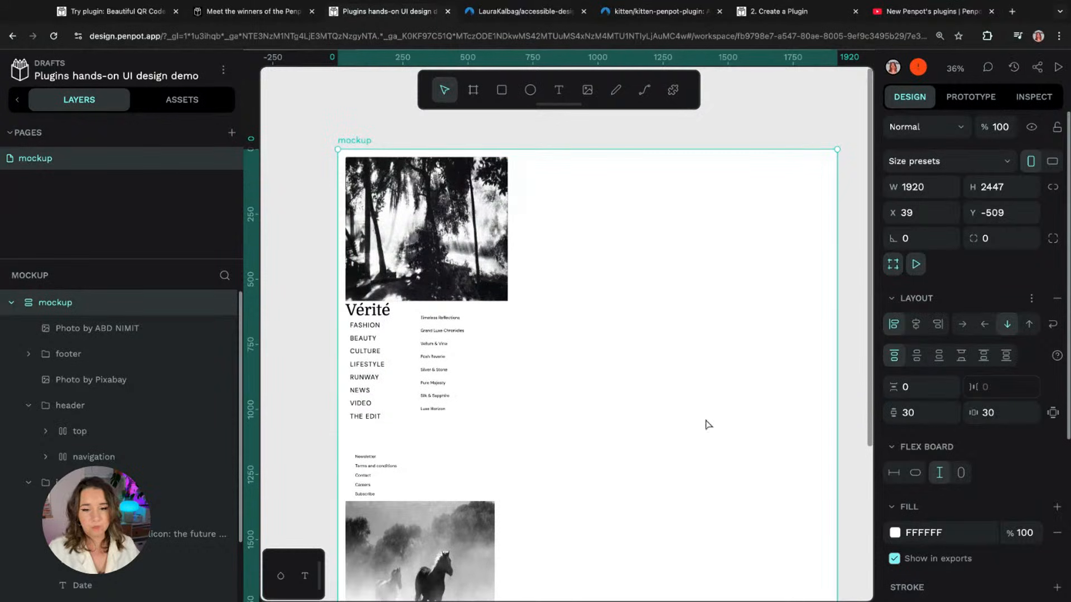
pyautogui.click(893, 473)
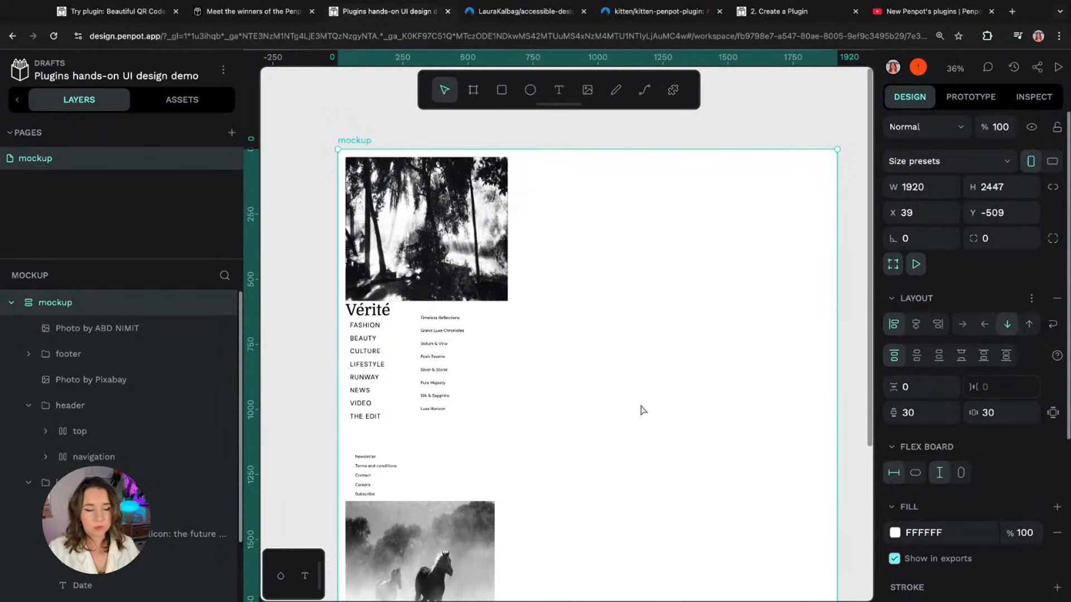
pyautogui.click(961, 472)
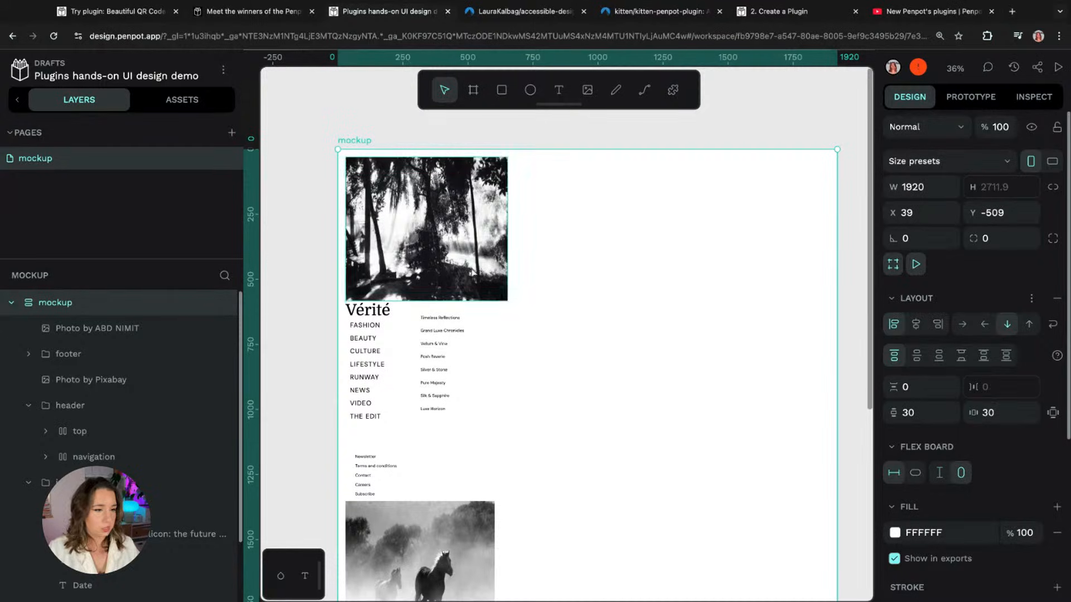
# Step: Reorder the mockup's layers so Photo by ABD NIMIT sits below the footer and the header comes first, above the footer
pyautogui.moveTo(92, 335); pyautogui.dragTo(94, 361)
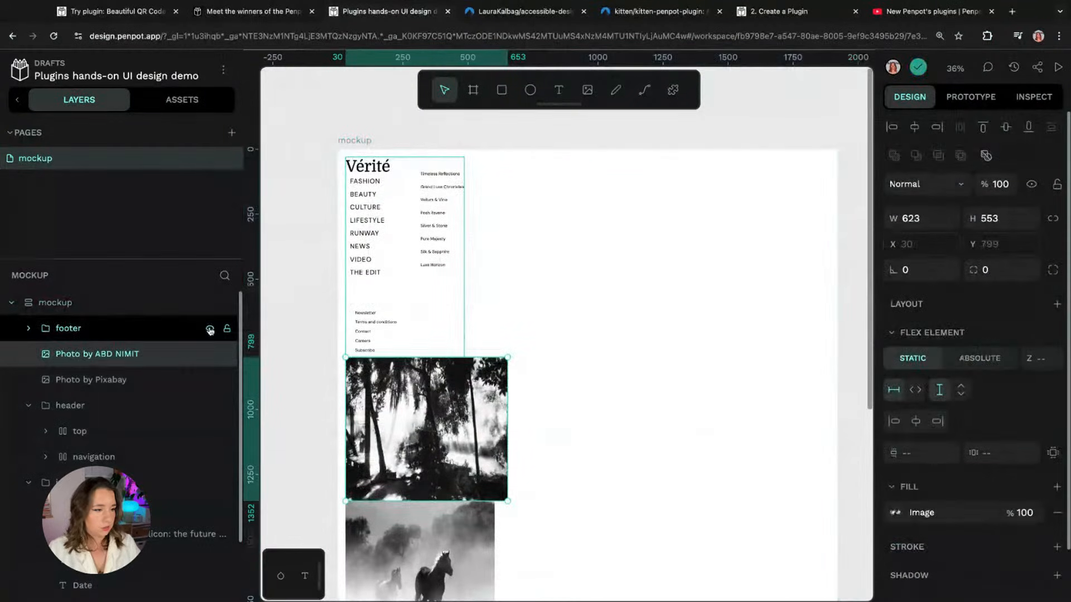
pyautogui.click(95, 483)
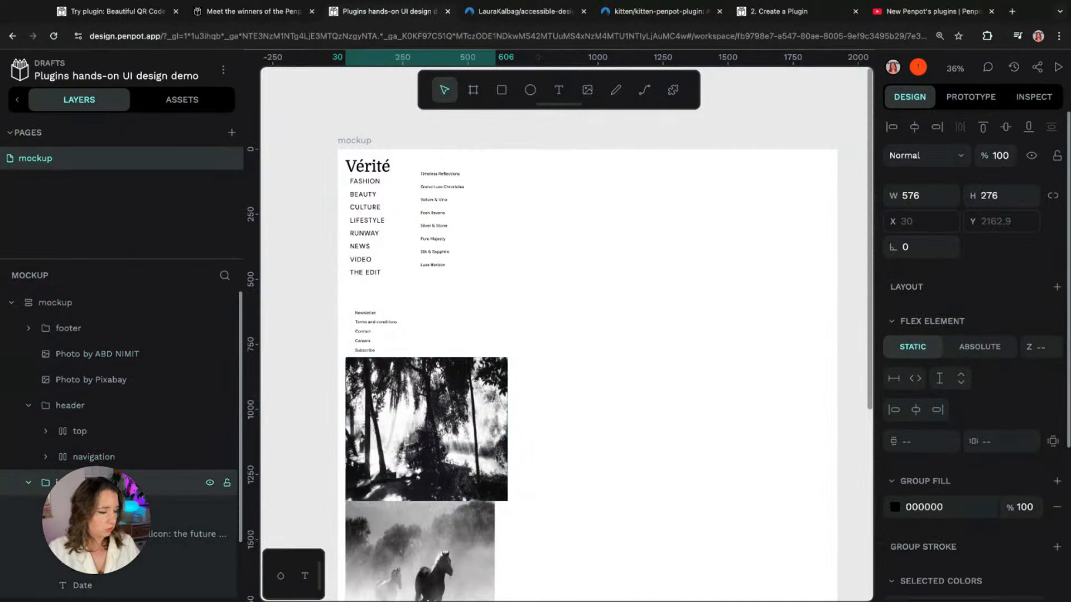
pyautogui.click(31, 484)
pyautogui.click(97, 408)
pyautogui.press('Up')
pyautogui.press('Up')
pyautogui.press('Up')
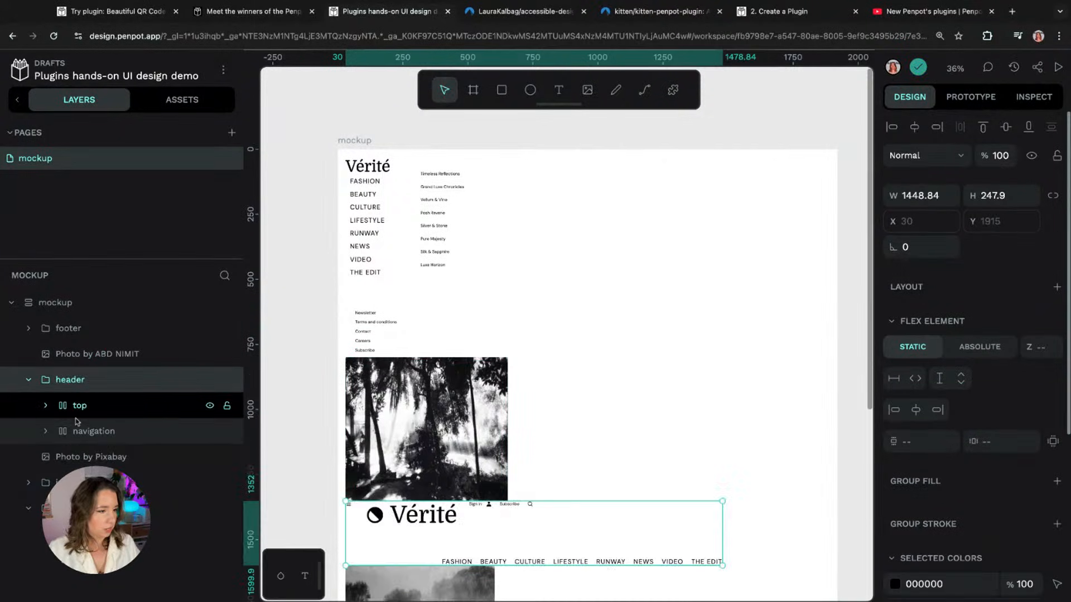
pyautogui.press('Up')
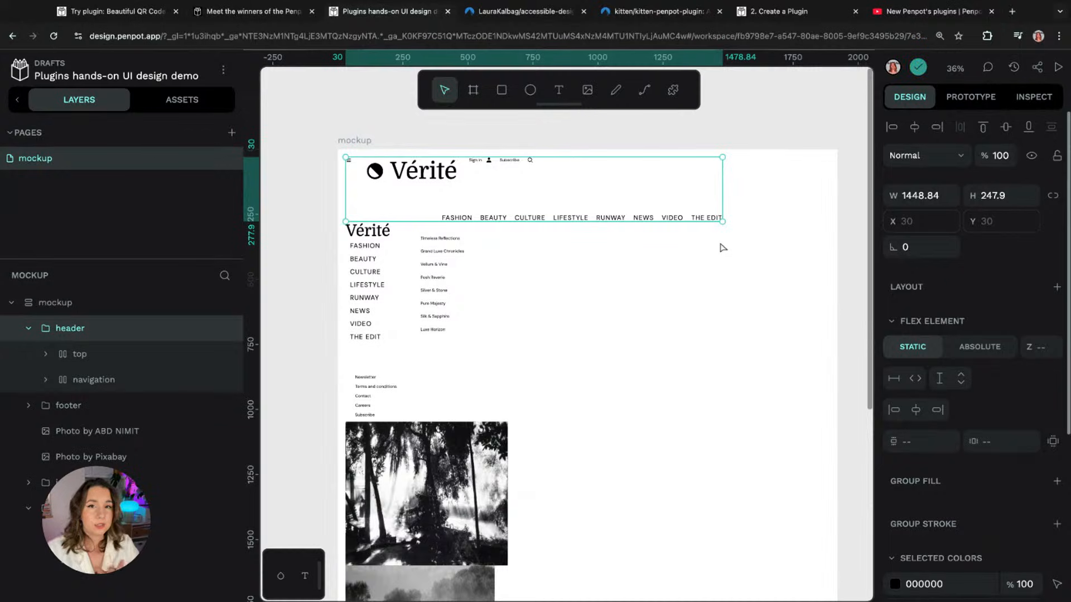
# Step: Set the header group's width to fill the mockup board
pyautogui.click(915, 378)
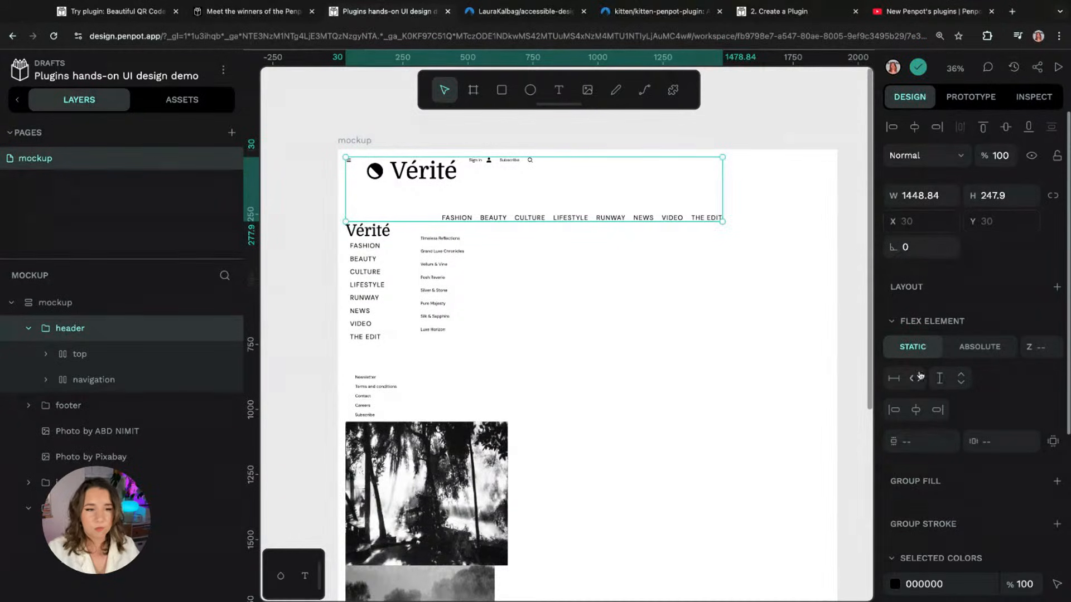
pyautogui.click(56, 302)
pyautogui.click(63, 328)
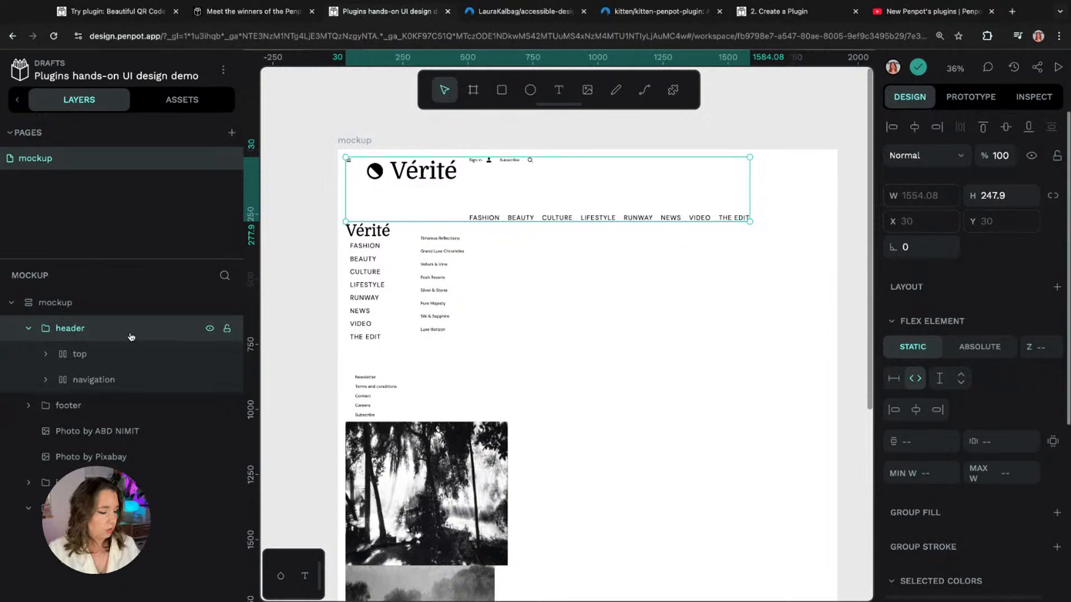
pyautogui.click(109, 364)
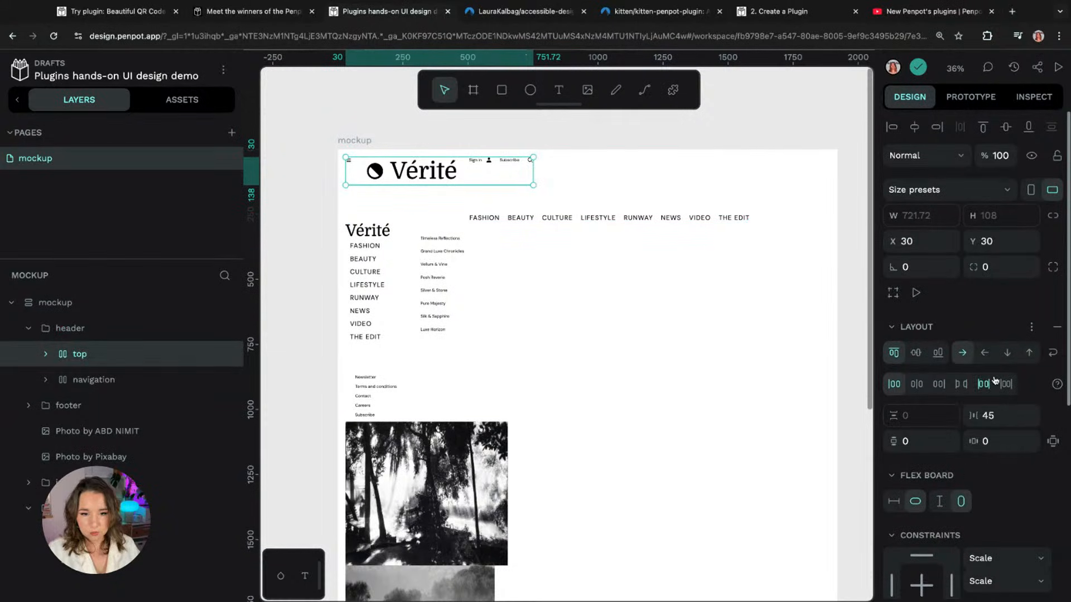
# Step: Apply a flex layout to the header with column direction and make its width fill the mockup board
pyautogui.click(66, 327)
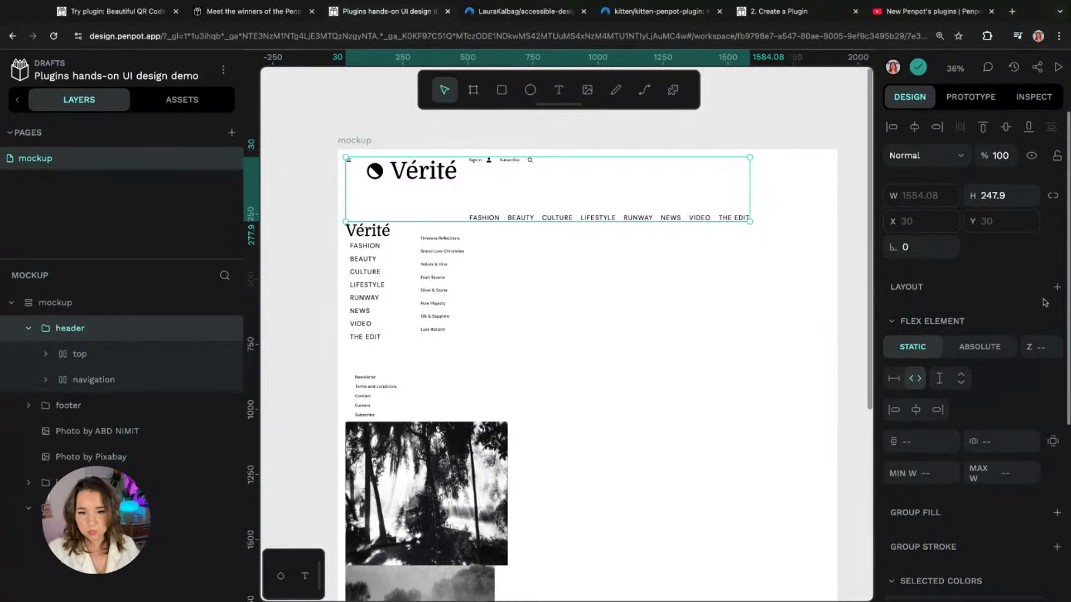
pyautogui.click(1056, 287)
pyautogui.click(1037, 313)
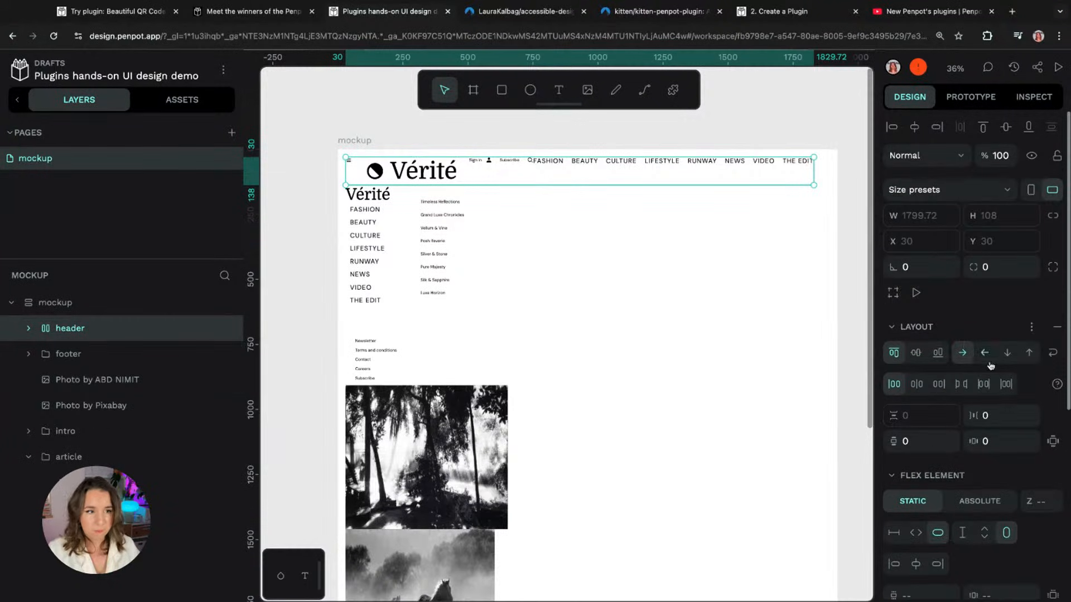
pyautogui.click(1009, 355)
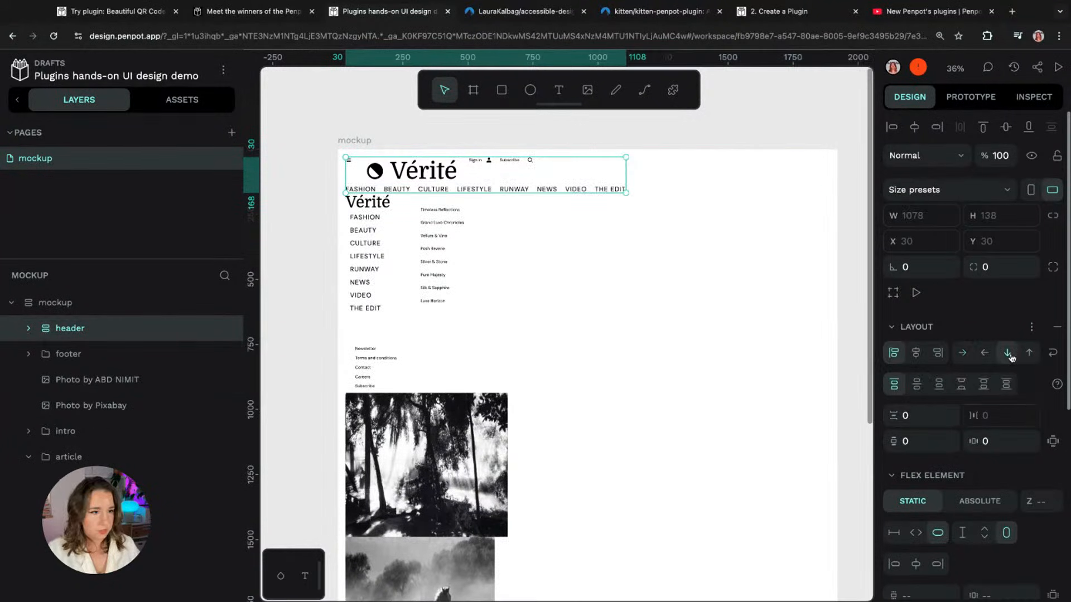
pyautogui.click(917, 534)
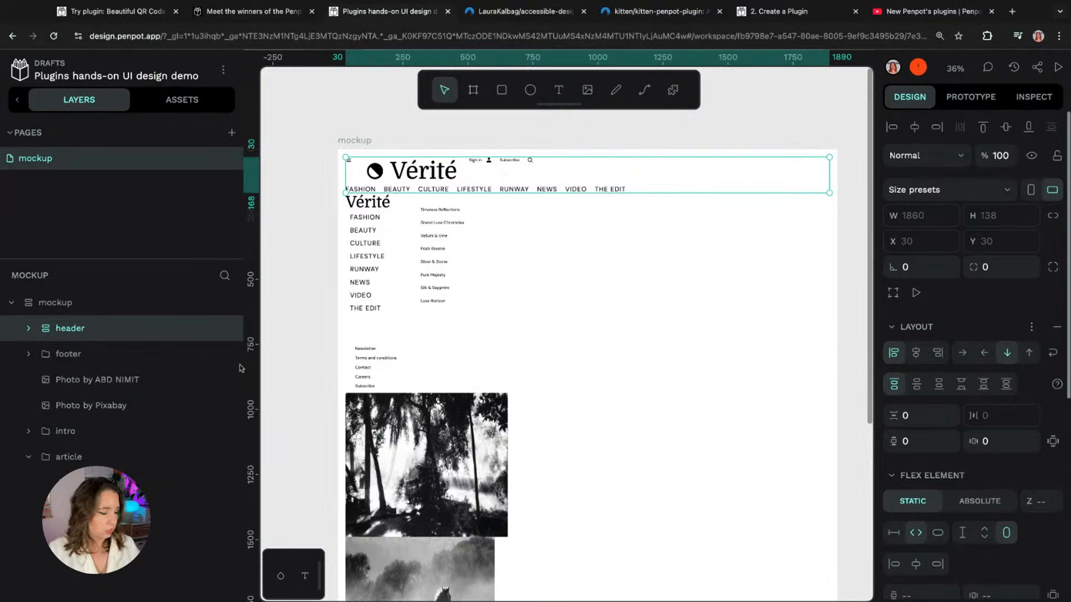
# Step: Make the top board fill the header's width and distribute its items with space between
pyautogui.click(20, 330)
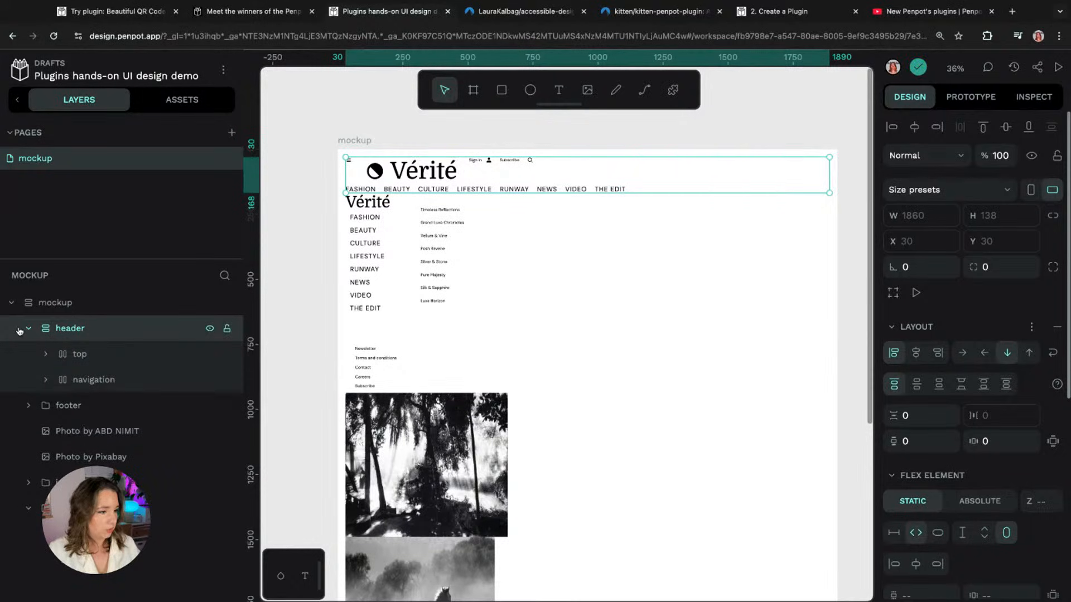
pyautogui.click(80, 354)
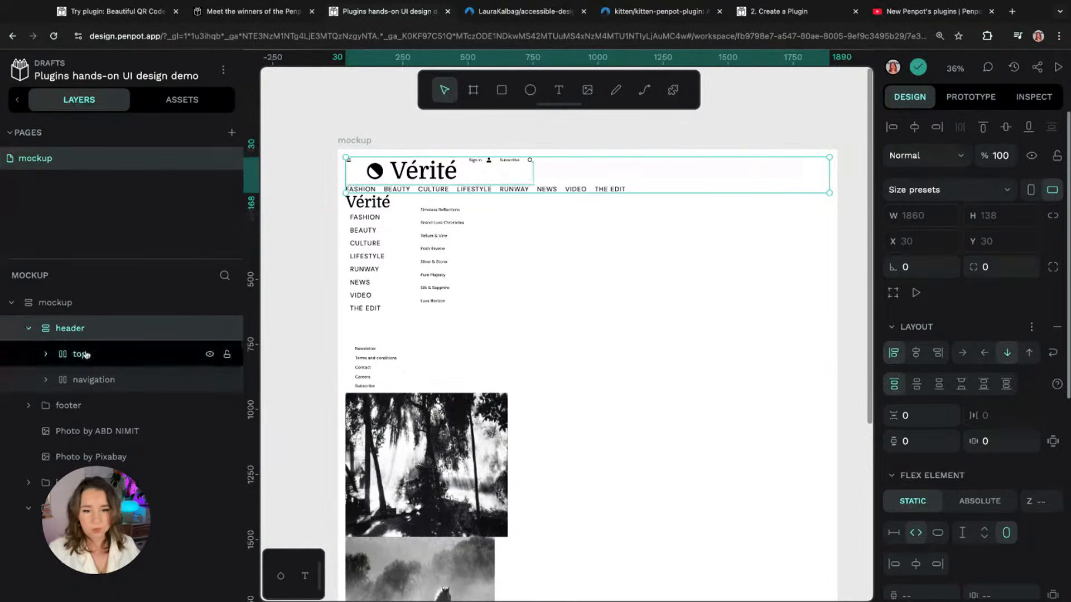
pyautogui.click(916, 533)
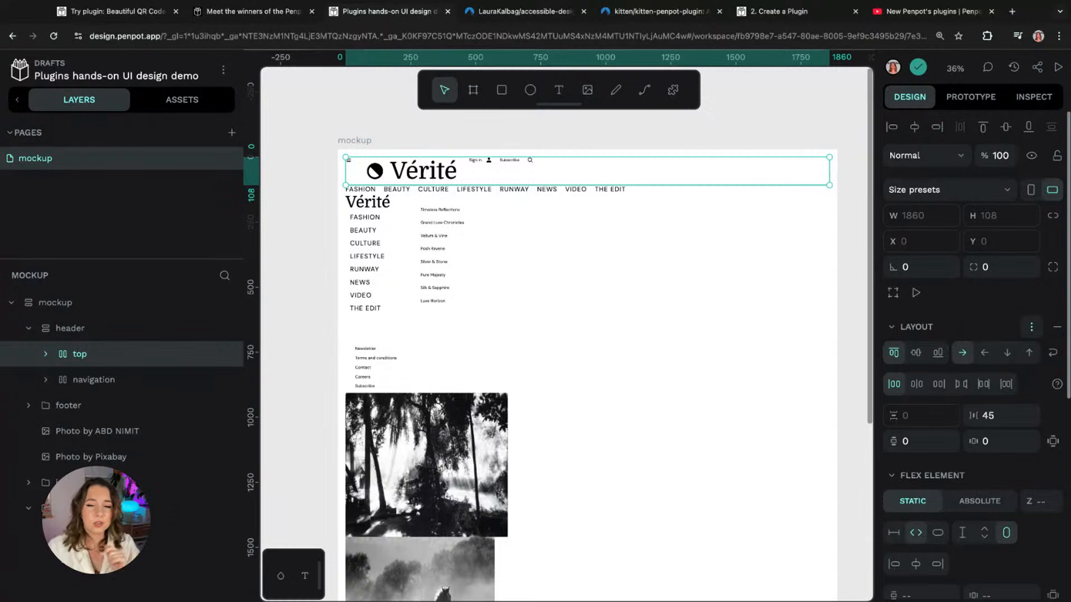
pyautogui.click(964, 386)
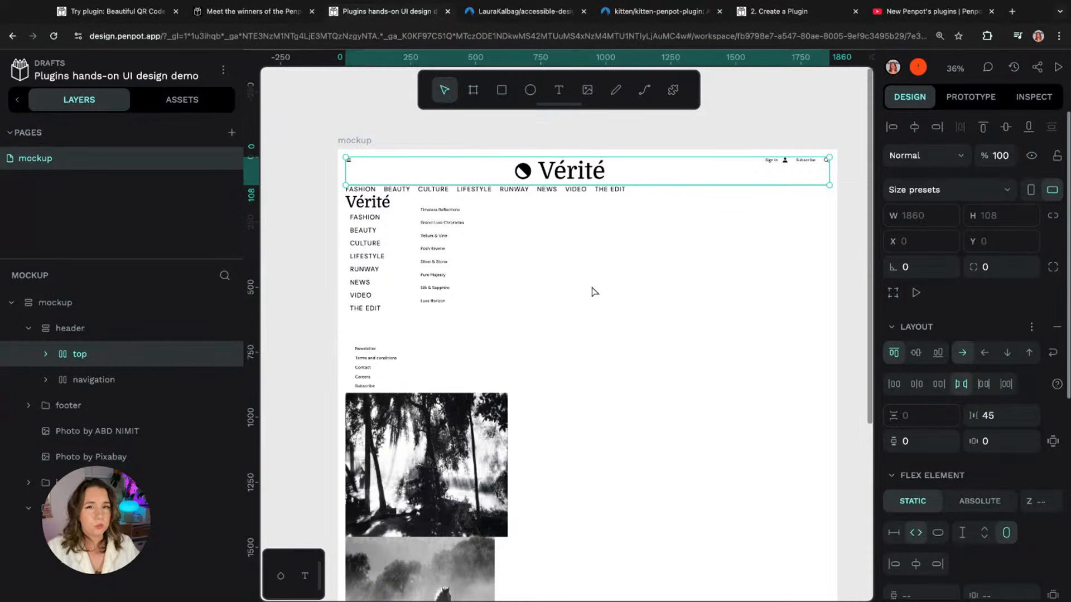
# Step: Change the top board's layout from flex to grid
pyautogui.keyDown('ctrl'); pyautogui.scroll(2, 576, 178); pyautogui.keyUp('ctrl')
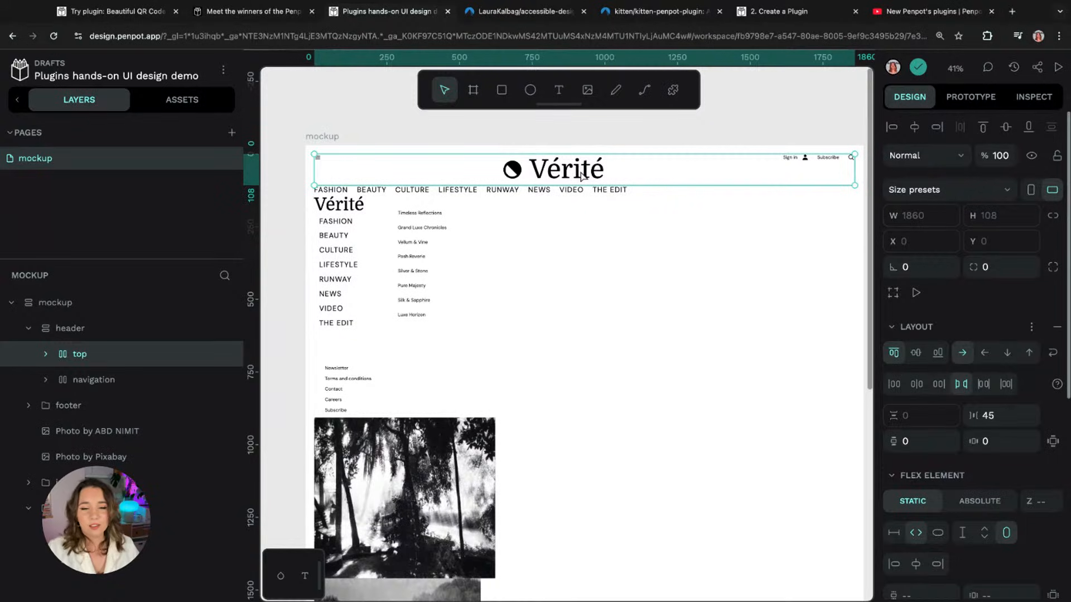
pyautogui.click(1031, 327)
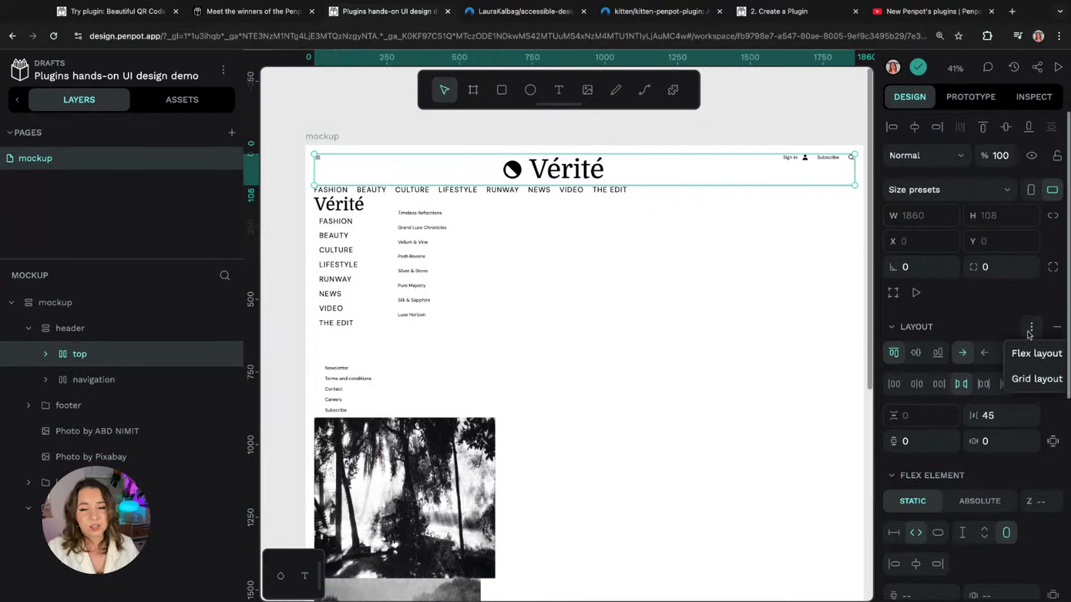
pyautogui.click(1031, 379)
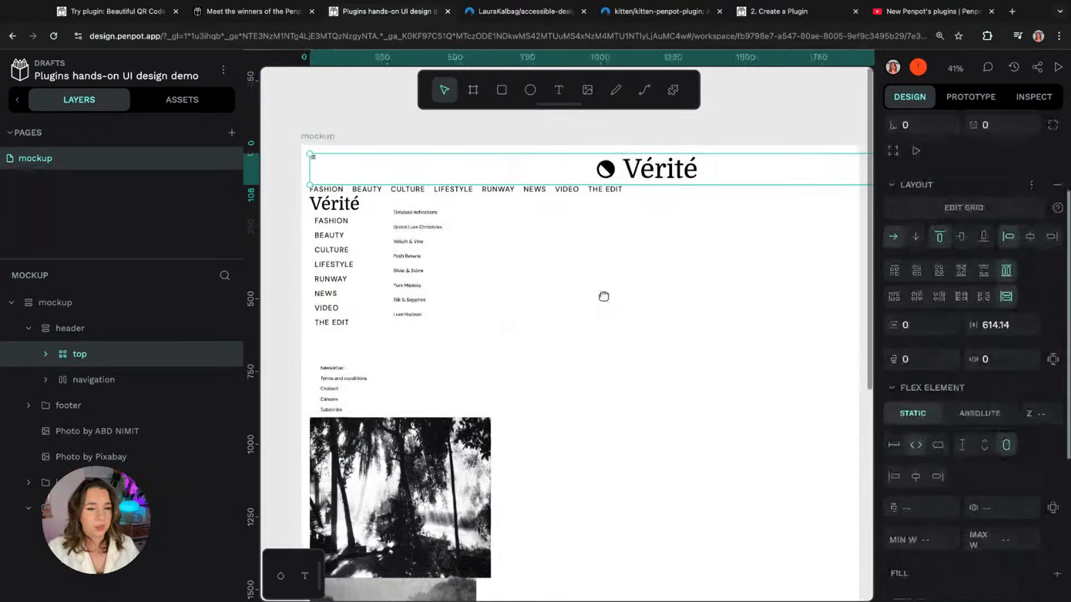
# Step: Try narrowing the top grid board to about 1842 wide, and return it to filling the header's width
pyautogui.moveTo(604, 296); pyautogui.dragTo(545, 318)
pyautogui.keyDown('ctrl'); pyautogui.scroll(-3, 635, 326); pyautogui.keyUp('ctrl')
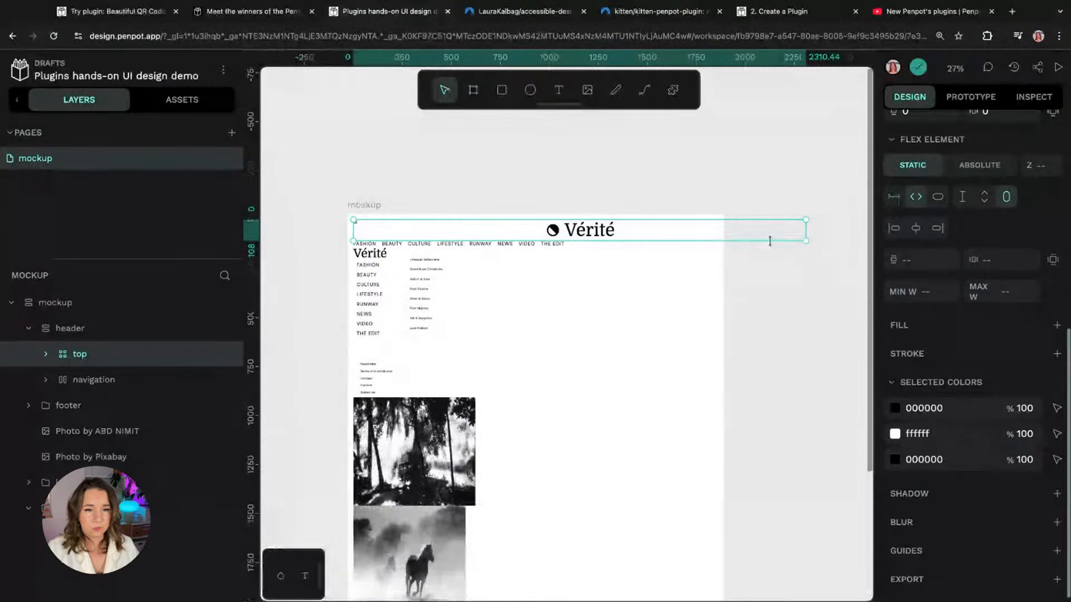
pyautogui.moveTo(805, 226); pyautogui.dragTo(716, 230)
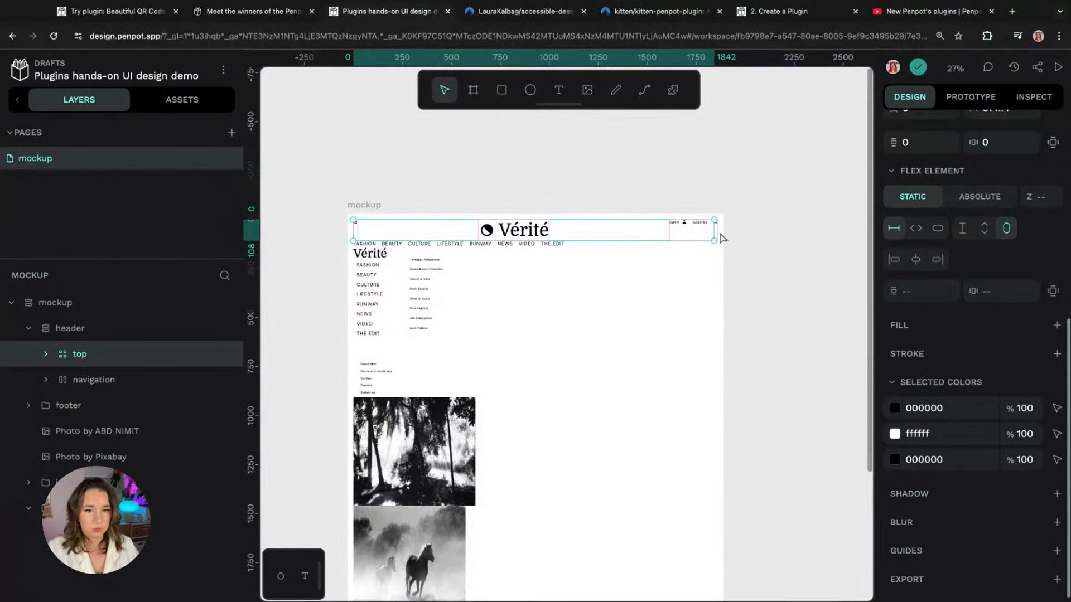
pyautogui.click(916, 228)
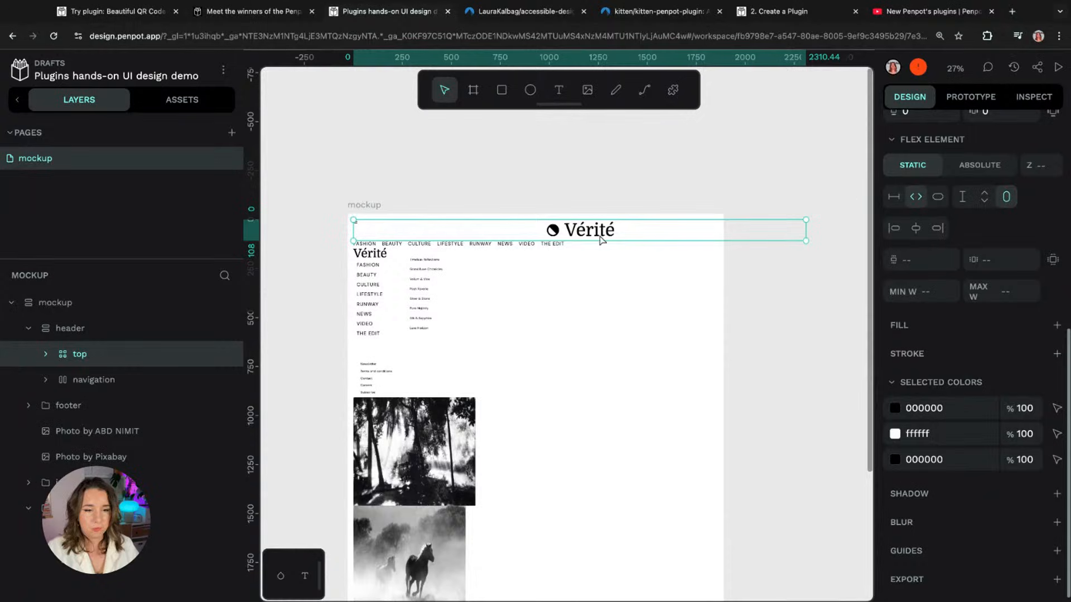
# Step: Undo the top board's last width change and set its grid column gap to 30
pyautogui.hotkey('ctrl', 'z')
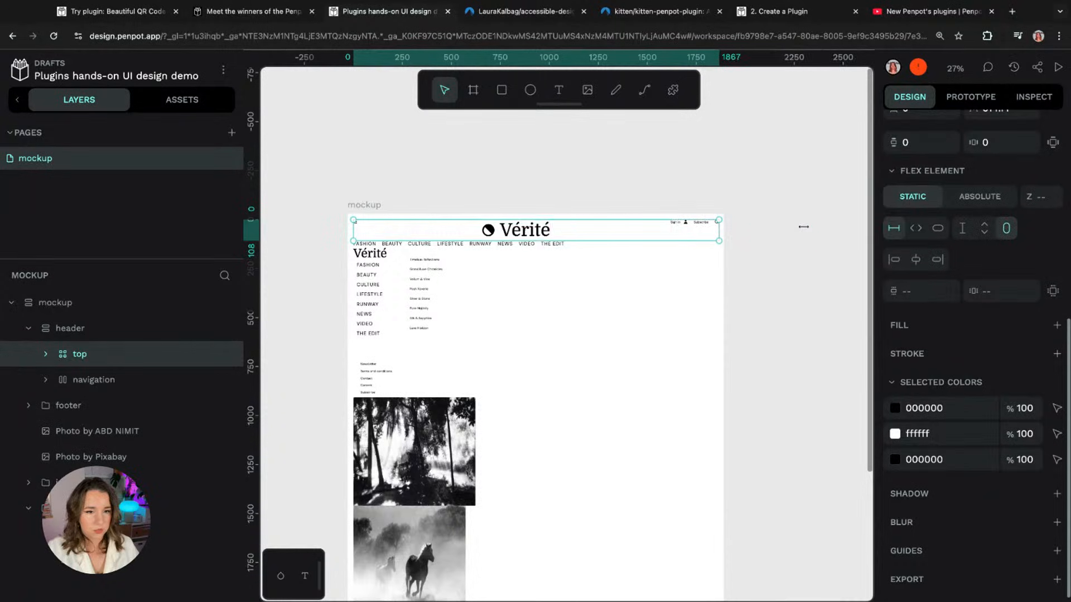
pyautogui.scroll(3, 780, 236)
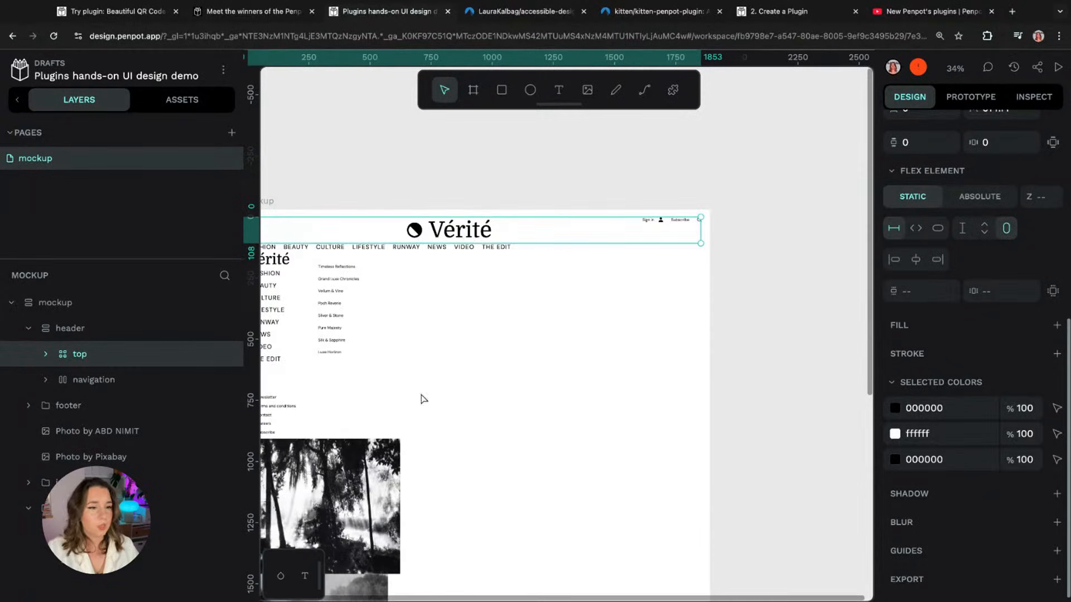
pyautogui.hscroll(-2, 530, 339)
pyautogui.scroll(1, 530, 340)
pyautogui.scroll(6, 937, 228)
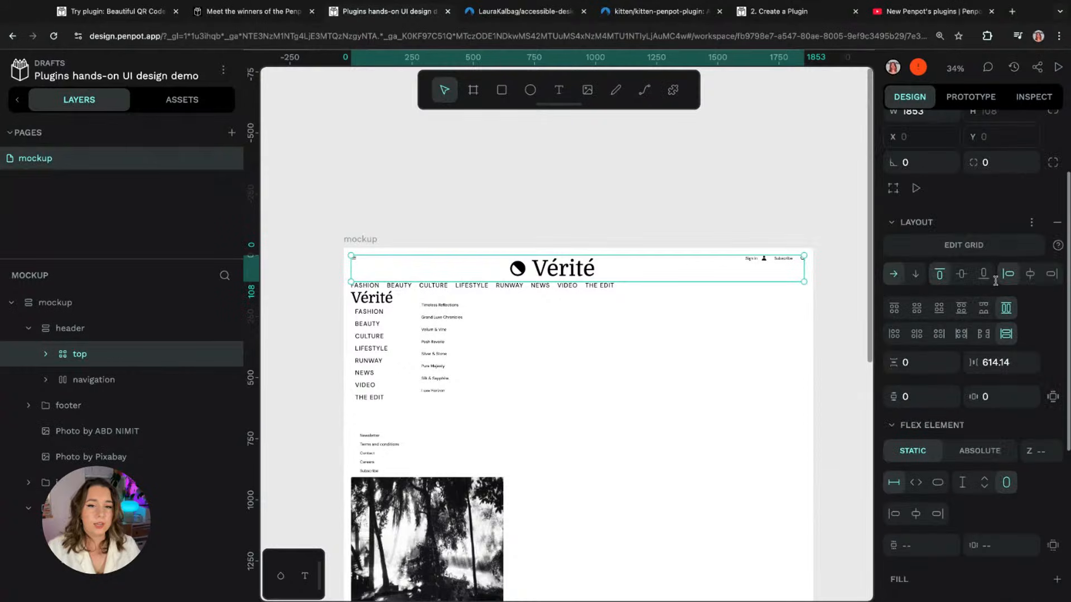
pyautogui.click(987, 309)
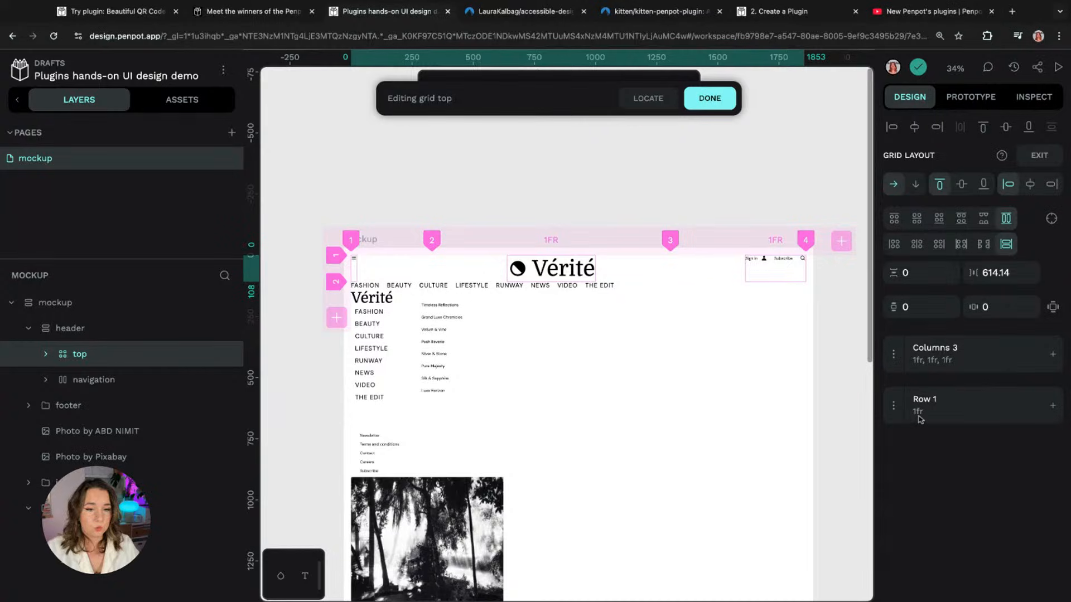
pyautogui.moveTo(982, 273); pyautogui.dragTo(1002, 273)
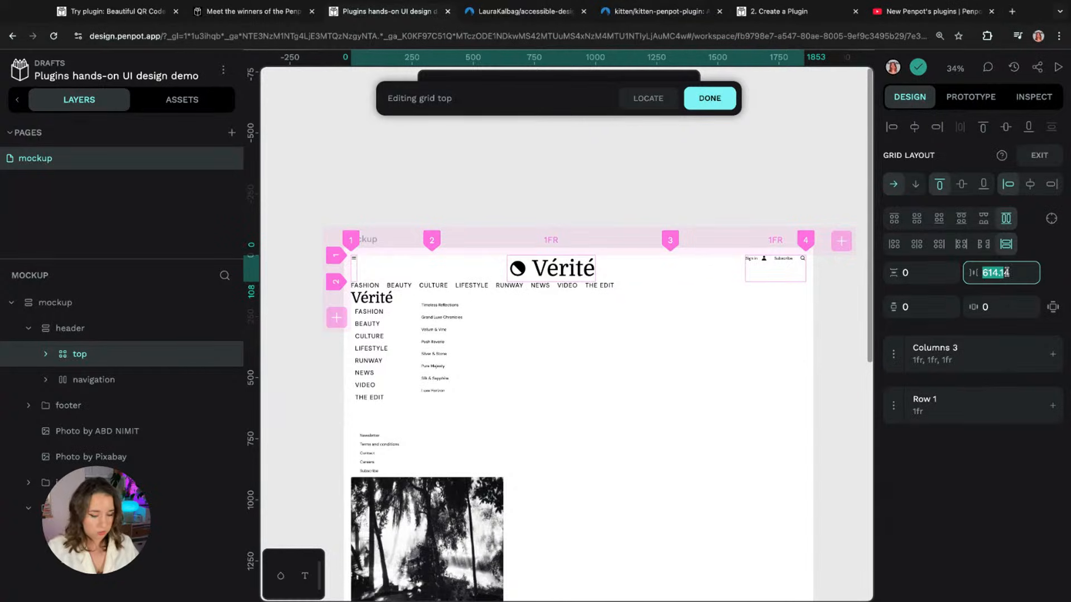
pyautogui.write('30')
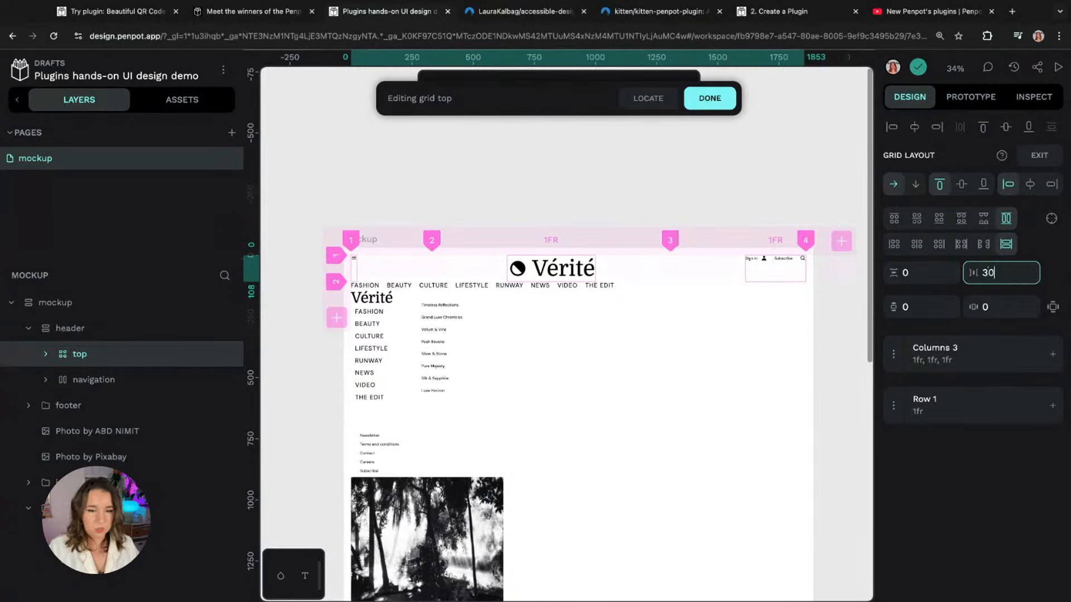
pyautogui.press('Return')
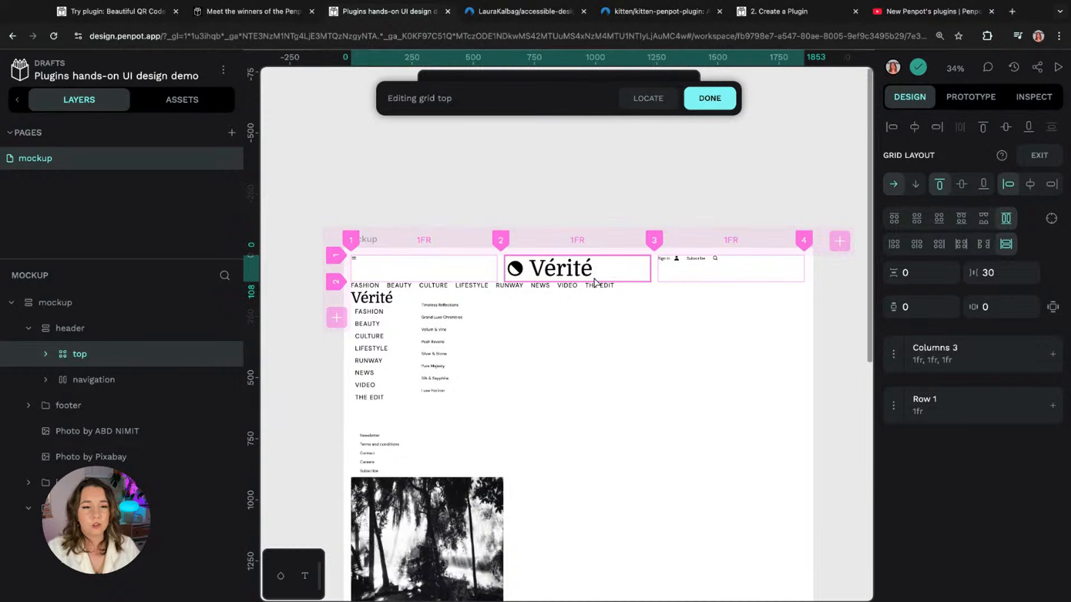
# Step: Center the top grid's items vertically and finish editing the grid
pyautogui.click(962, 188)
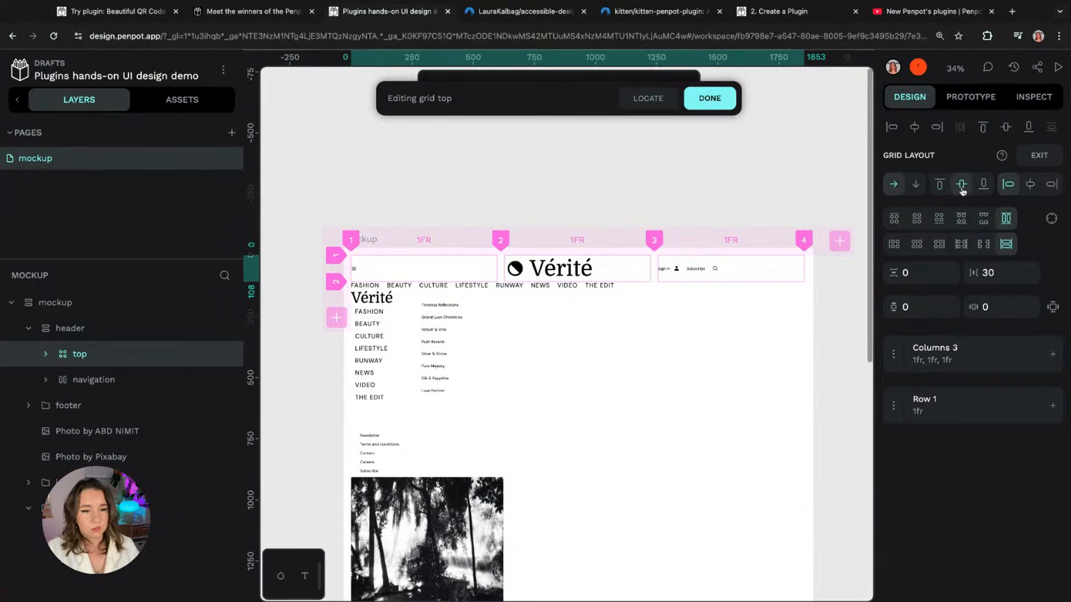
pyautogui.click(569, 275)
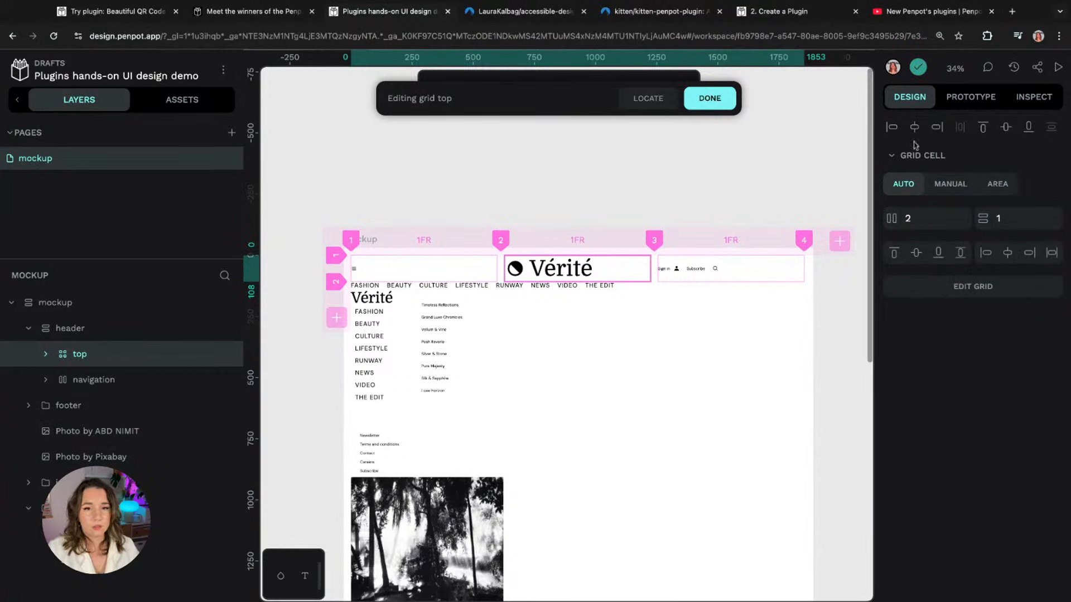
pyautogui.click(724, 108)
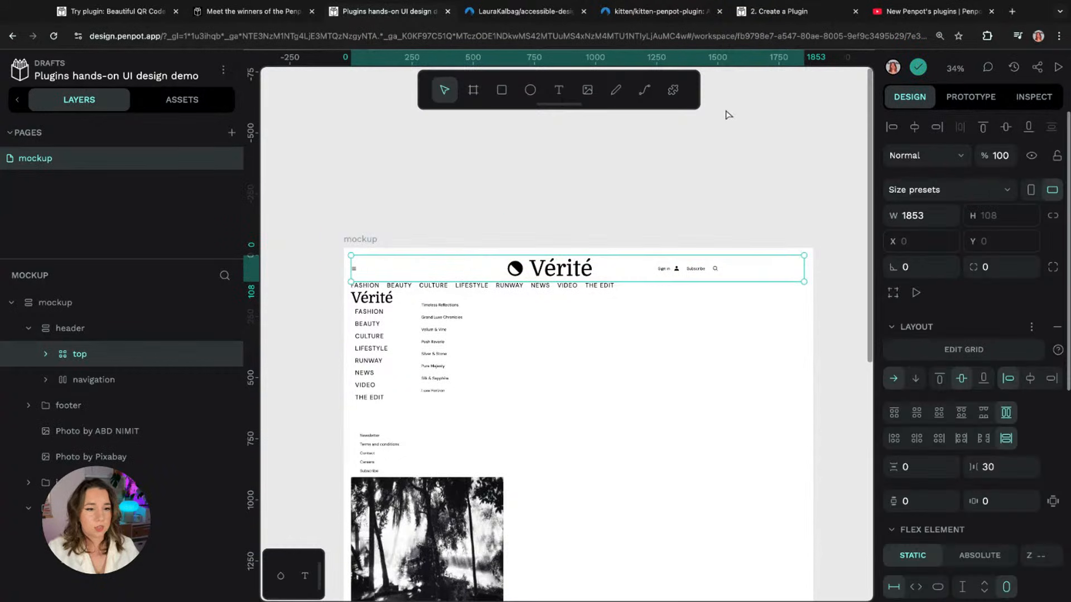
# Step: Make the header's logo board fill its grid cell's width and center its contents horizontally
pyautogui.doubleClick(582, 264)
pyautogui.click(81, 421)
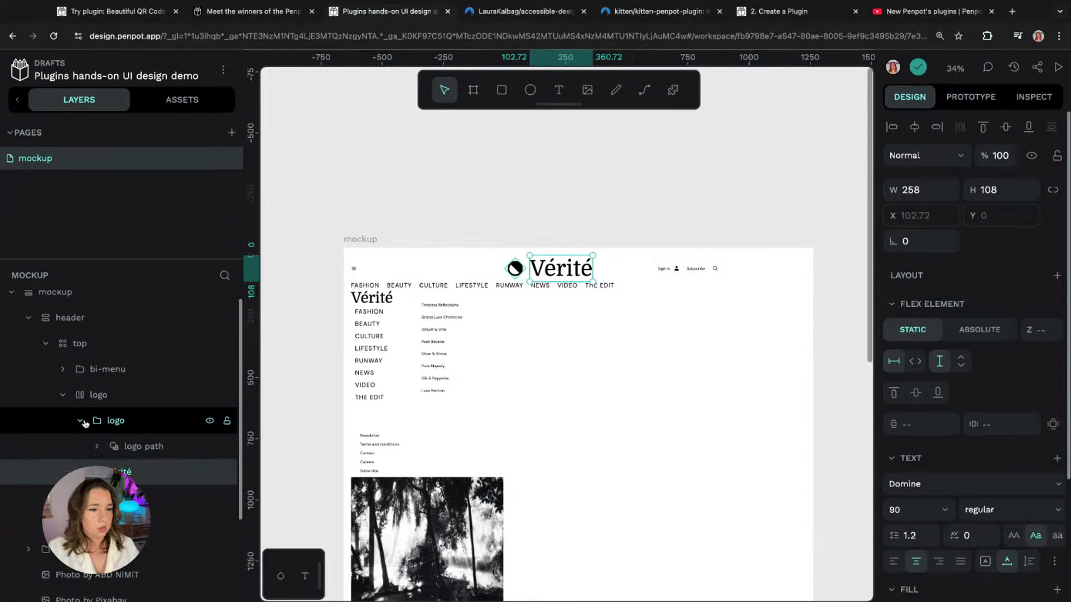
pyautogui.click(78, 395)
pyautogui.click(63, 395)
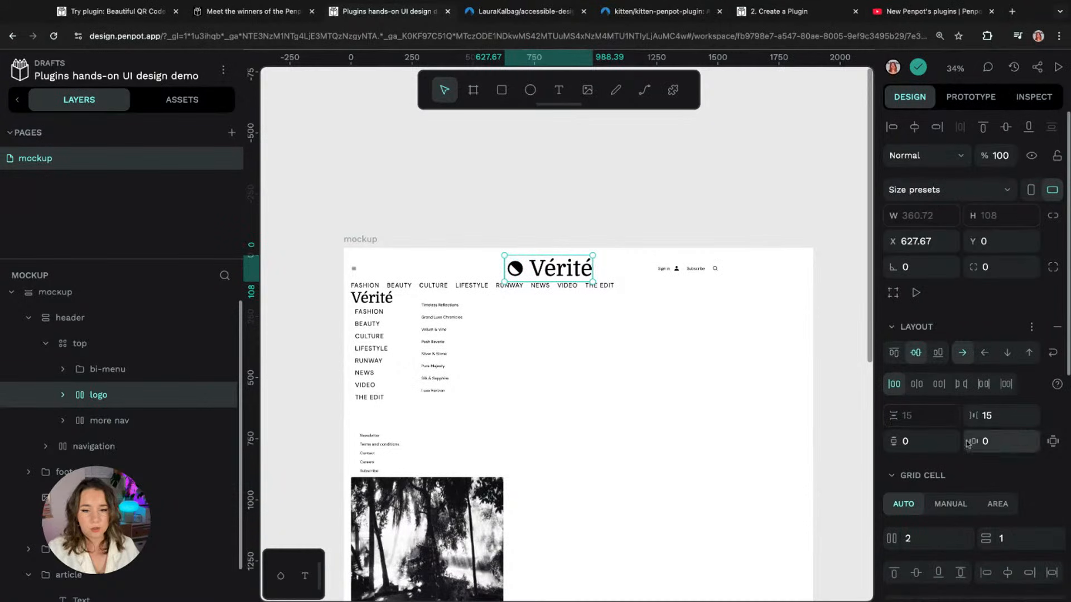
pyautogui.scroll(-3, 971, 424)
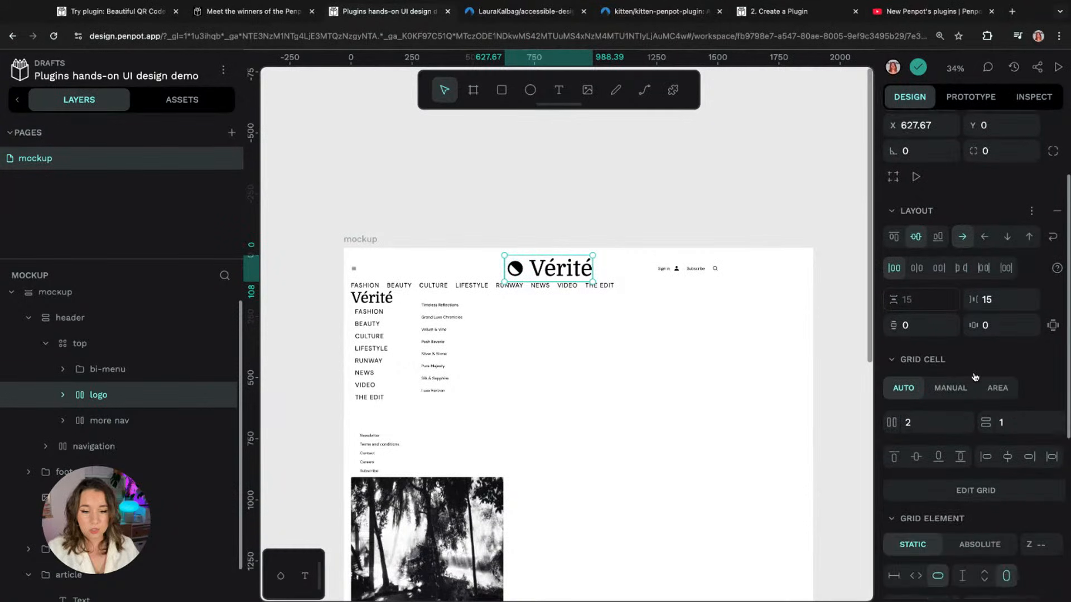
pyautogui.scroll(-1, 975, 379)
pyautogui.click(916, 552)
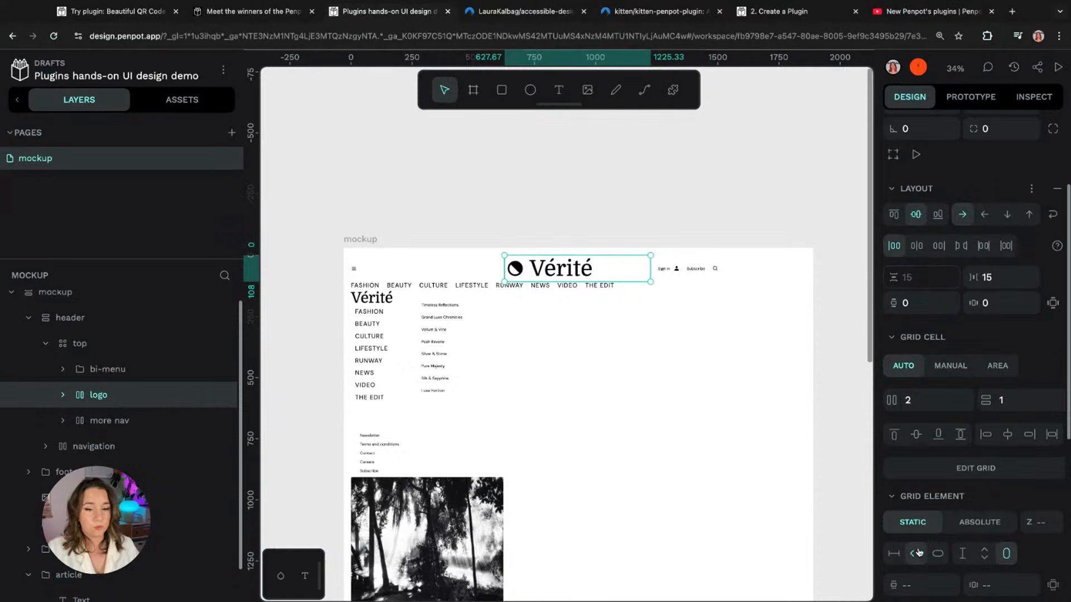
pyautogui.click(917, 246)
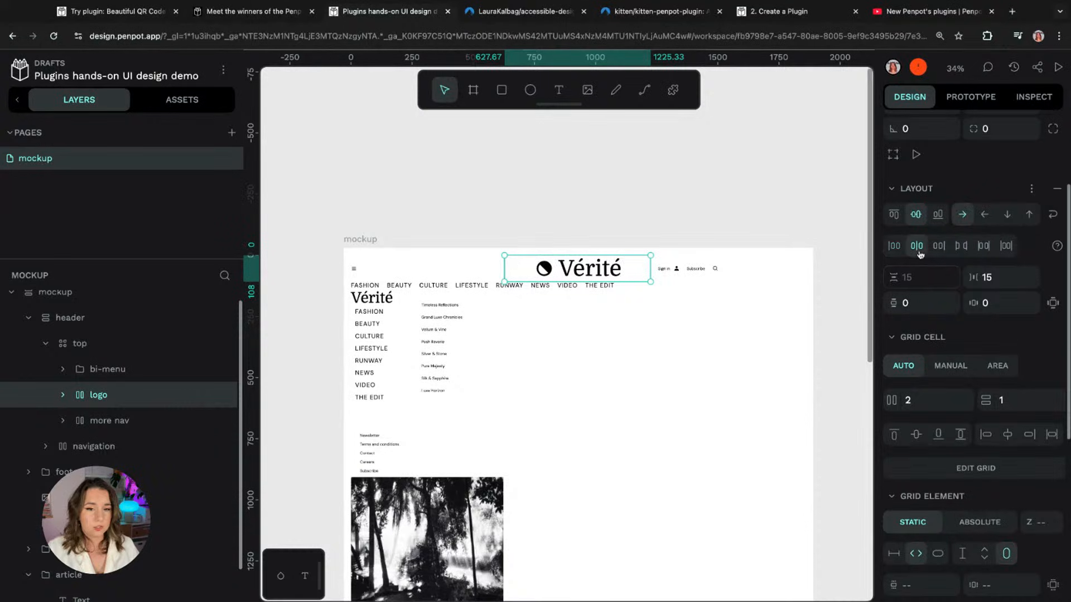
# Step: Justify the more nav items to the end and make the board fill its grid cell's width
pyautogui.click(659, 272)
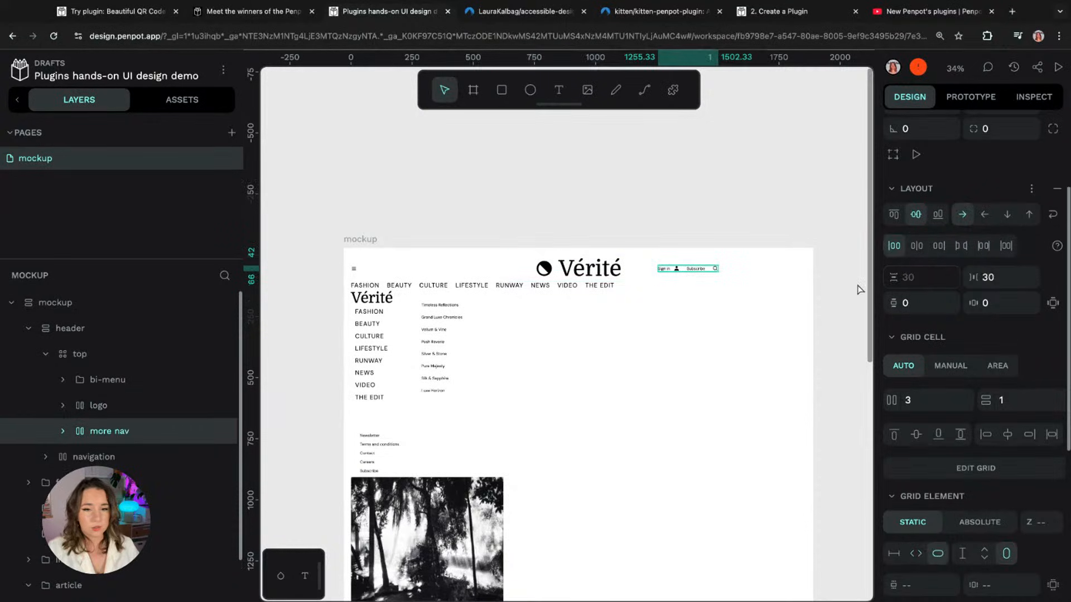
pyautogui.click(939, 246)
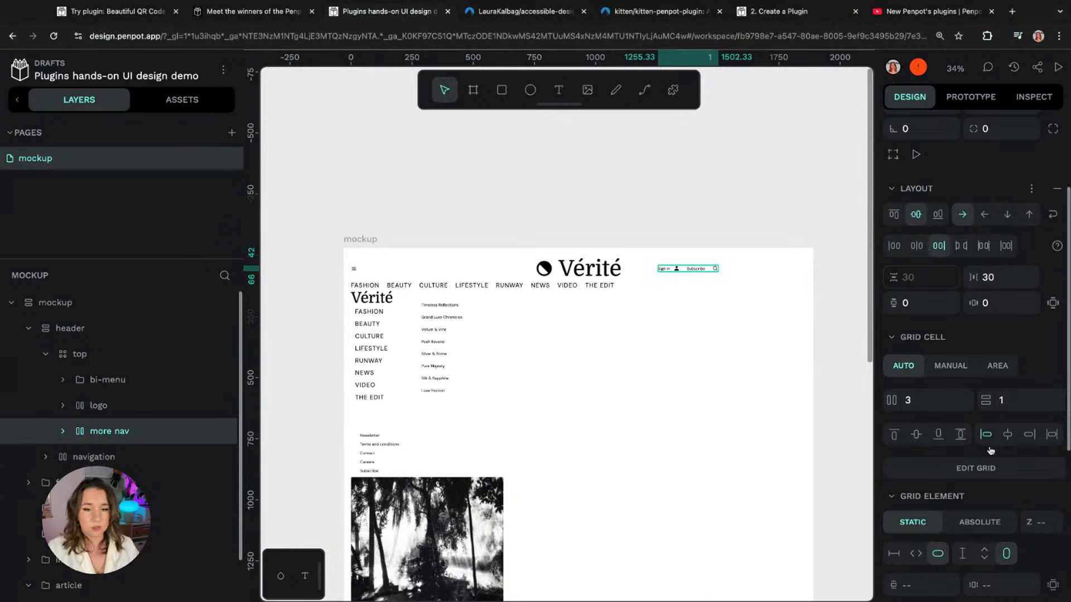
pyautogui.click(915, 553)
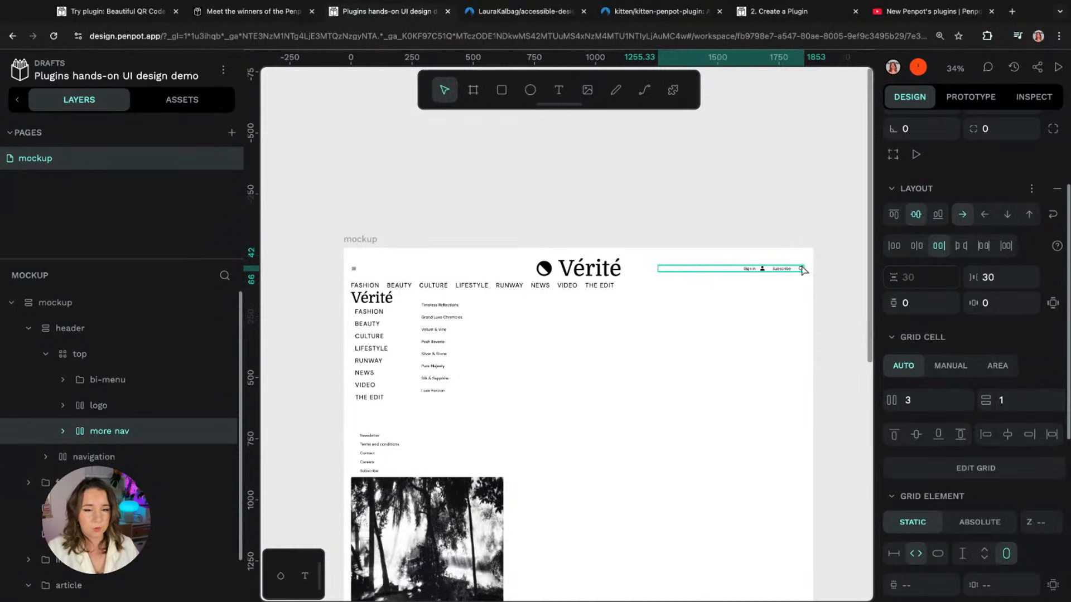
# Step: Try making the bi-menu icon fill its grid cell's width, and undo it
pyautogui.click(353, 270)
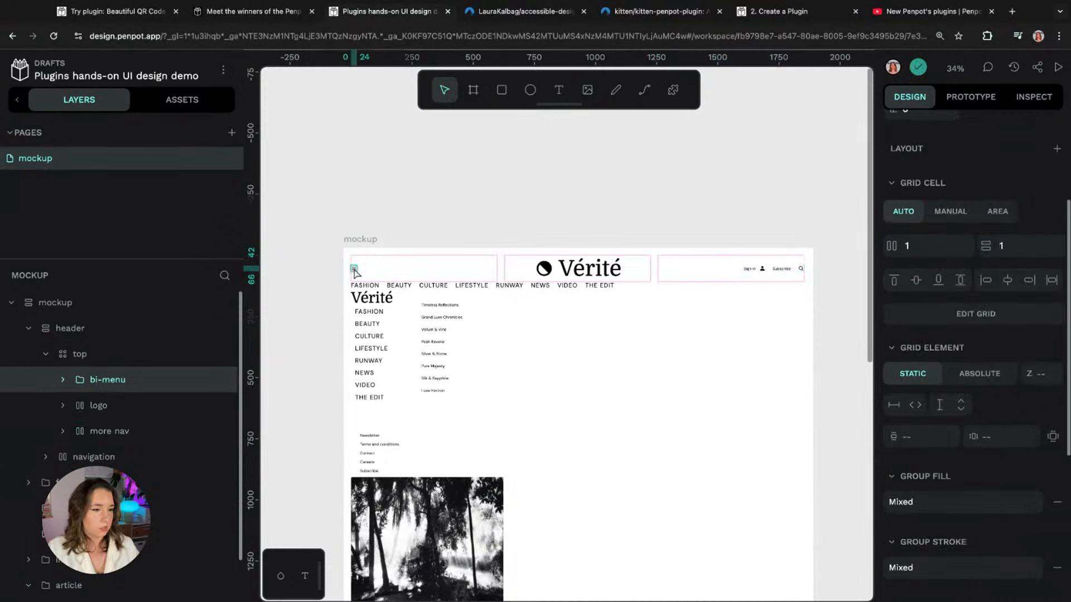
pyautogui.click(915, 406)
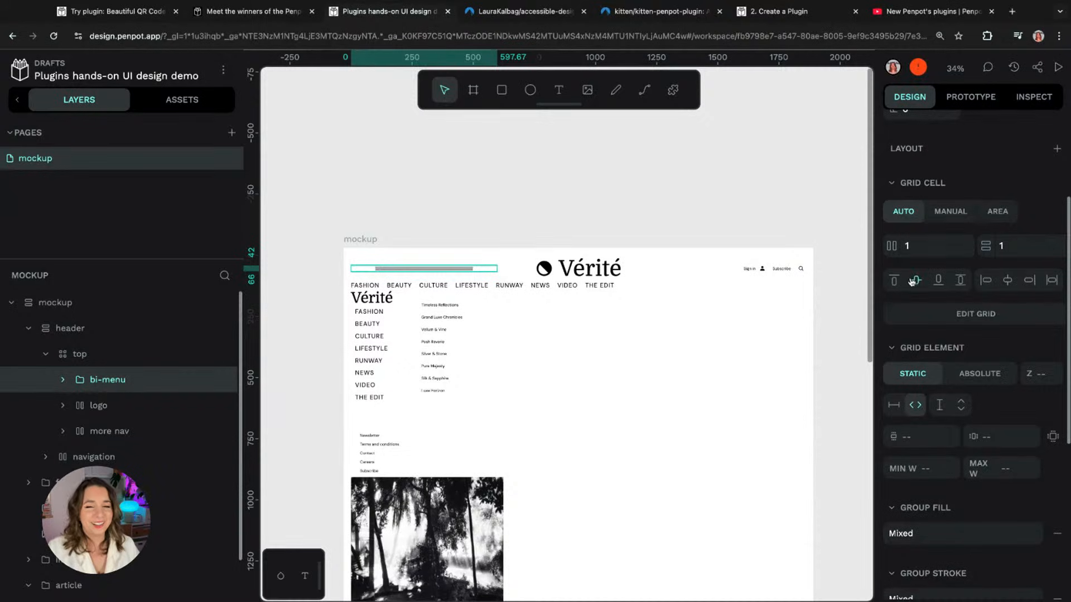
pyautogui.hotkey('ctrl', 'z')
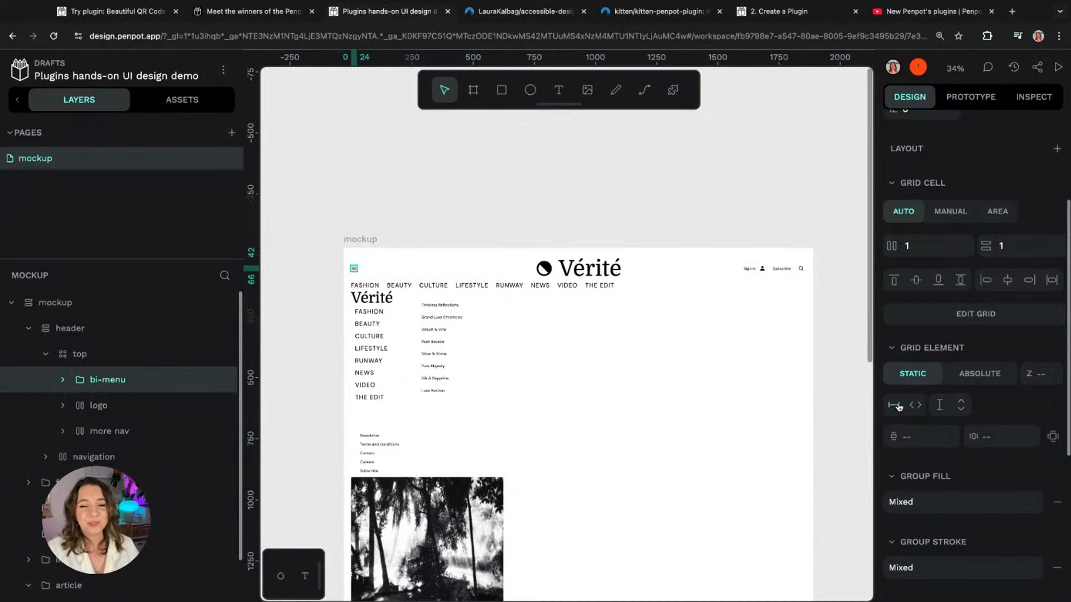
# Step: Group the bi-menu icon and rename the group as menu
pyautogui.hotkey('ctrl', 'z')
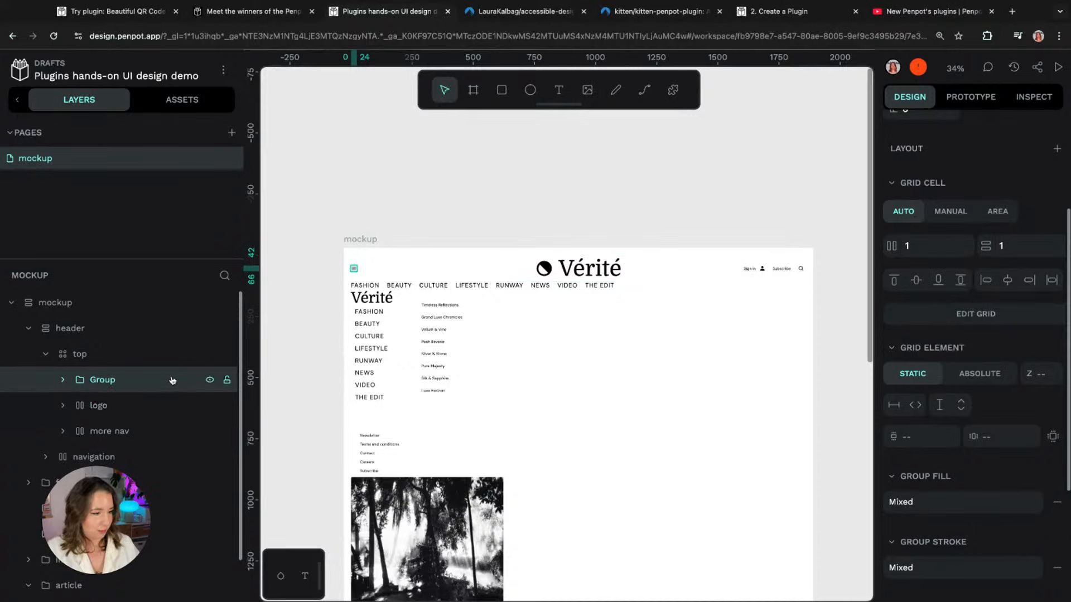
pyautogui.doubleClick(105, 384)
pyautogui.write('menu')
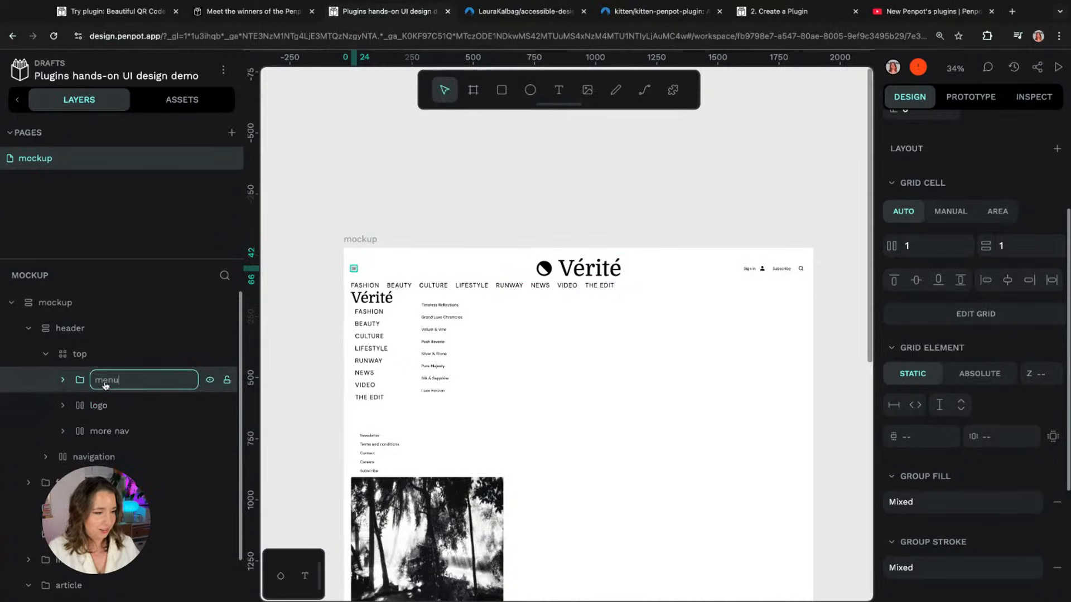
pyautogui.press('Return')
# Step: Apply a flex layout to the menu group
pyautogui.click(1057, 148)
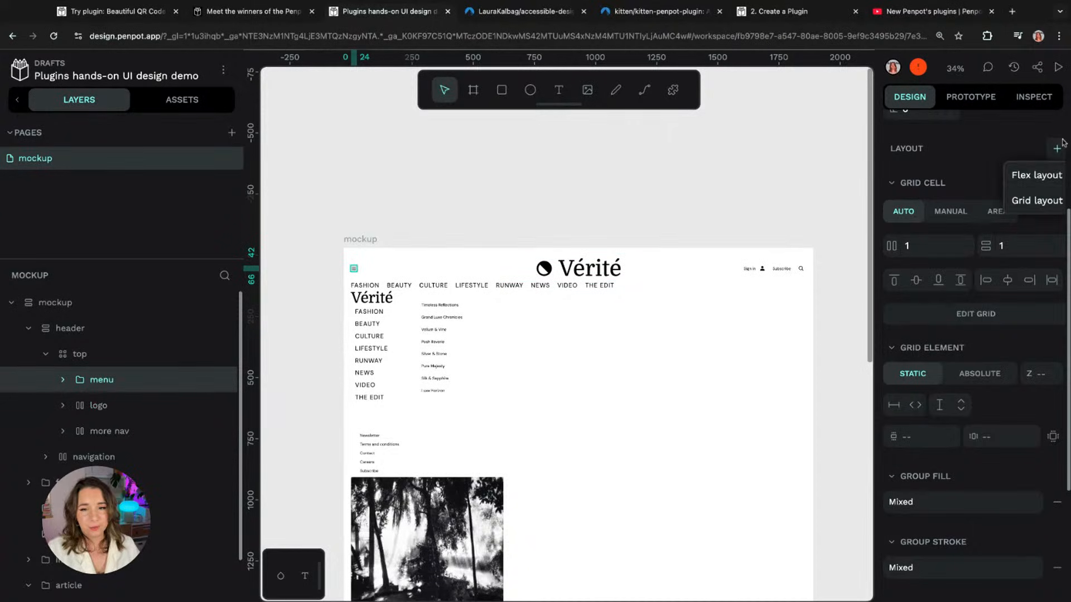
pyautogui.click(915, 404)
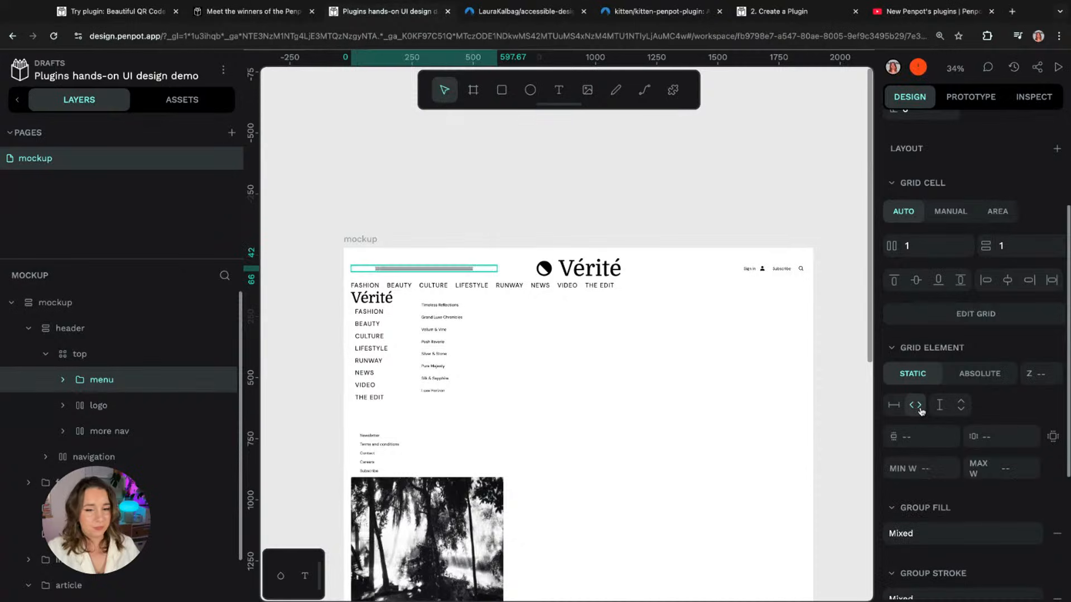
pyautogui.click(1056, 148)
pyautogui.click(972, 173)
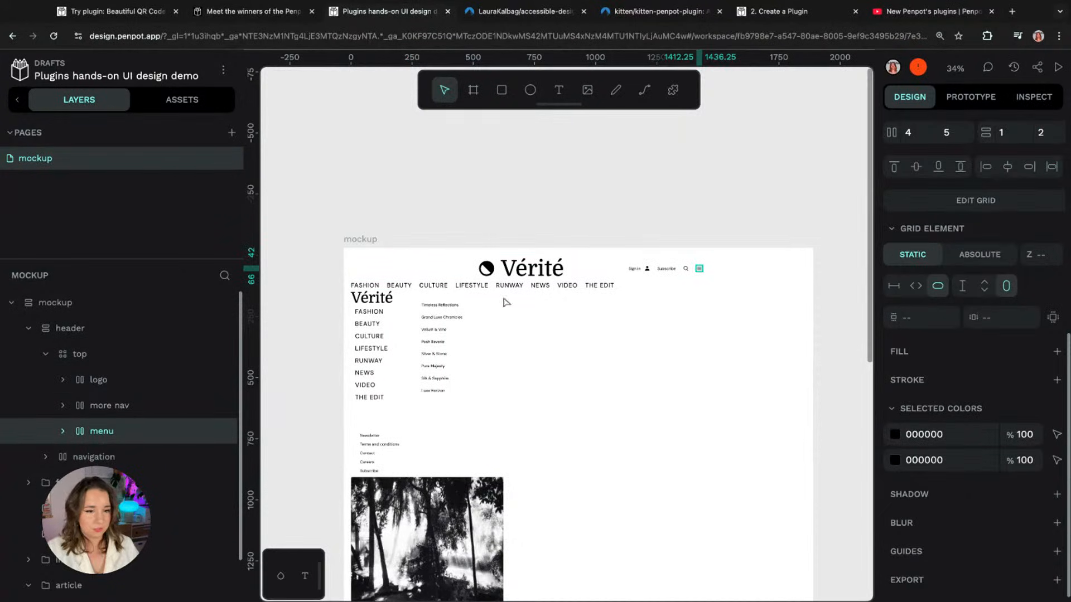
# Step: Move the menu board above logo and more nav in the top board's layer order
pyautogui.click(127, 412)
pyautogui.click(118, 432)
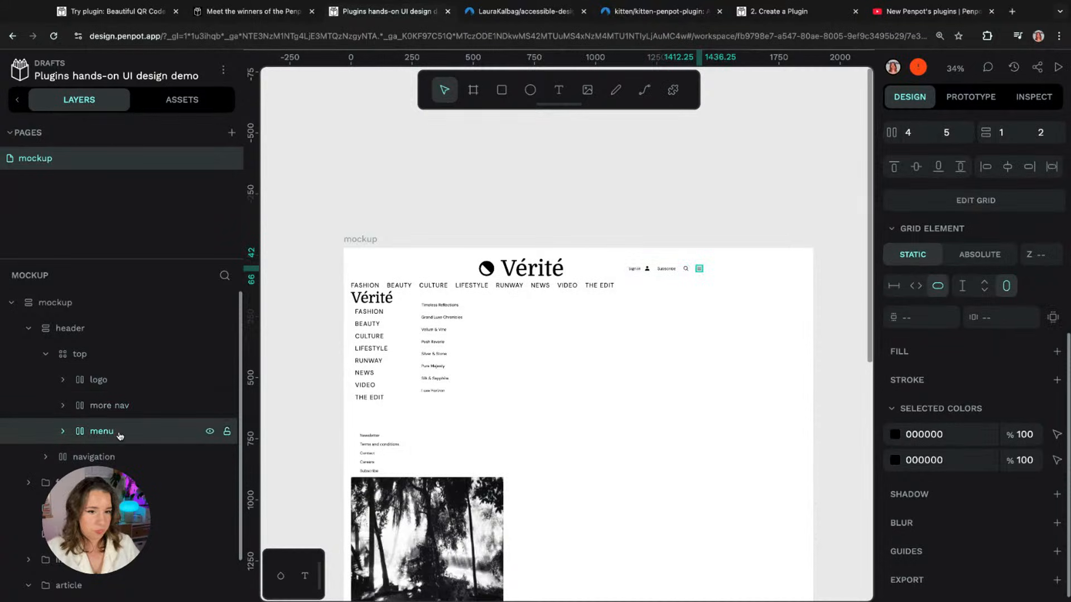
pyautogui.press('super+Up')
pyautogui.press('super+Up')
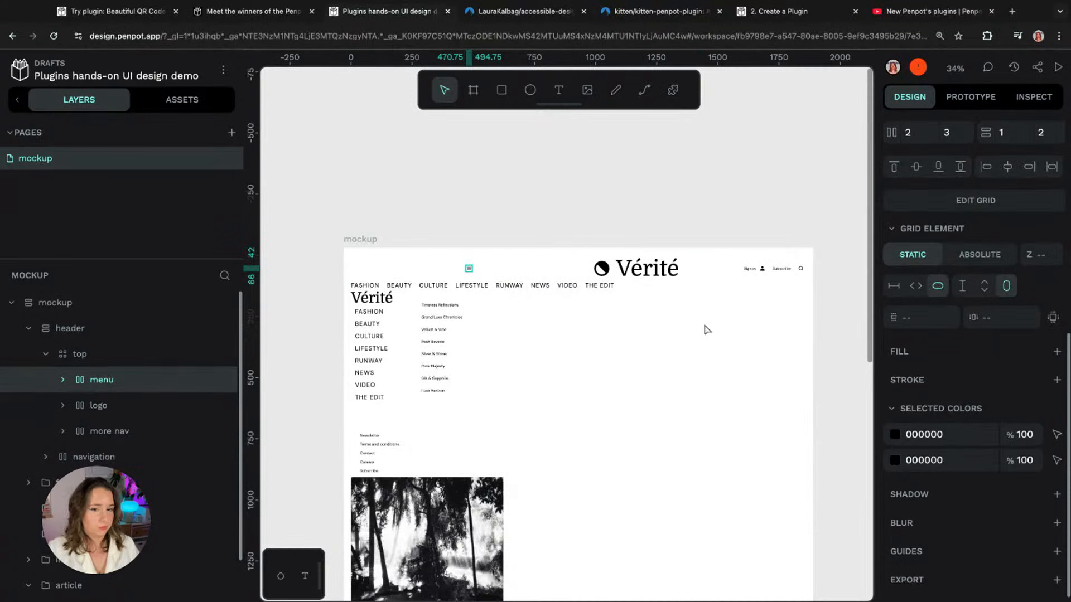
# Step: Make the menu board fill its grid cell's width and select the bi-menu icon inside it
pyautogui.click(915, 286)
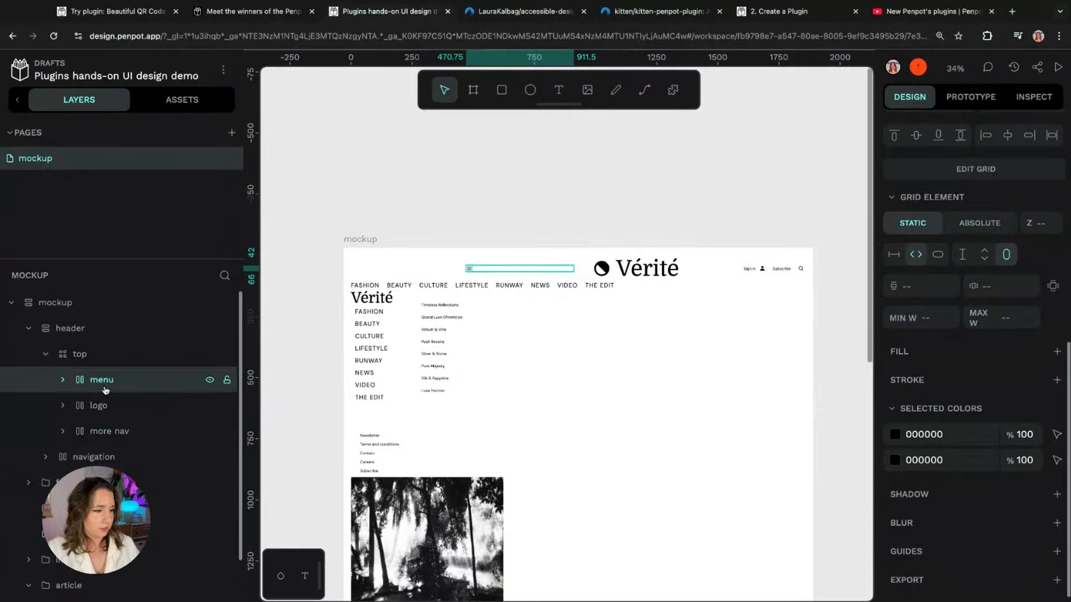
pyautogui.click(63, 381)
pyautogui.click(119, 405)
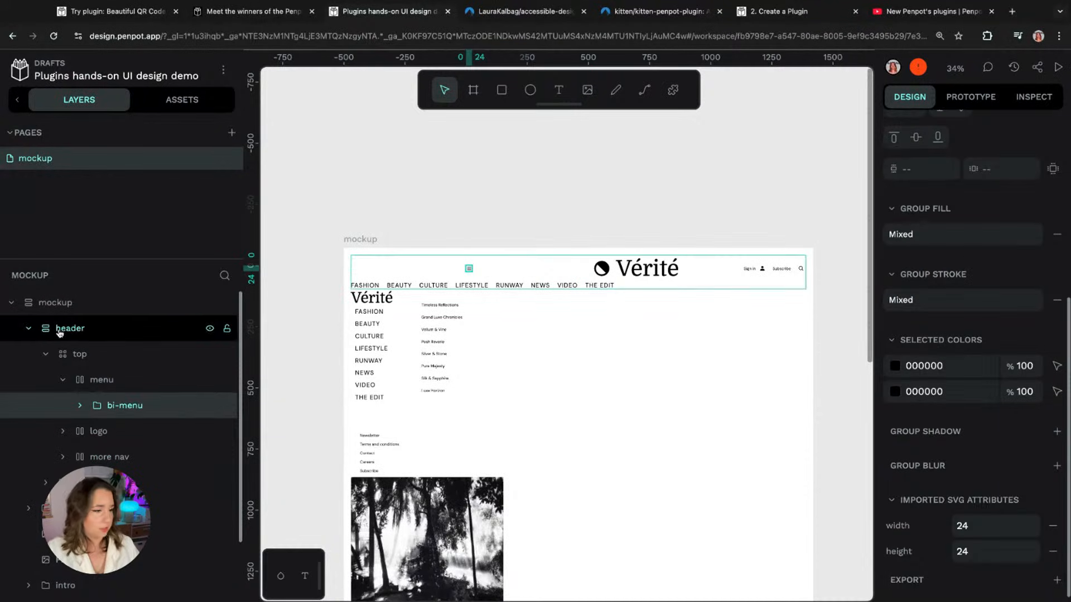
# Step: Remove the empty first column from the top board's grid, leaving three 1 FR columns, and finish editing
pyautogui.click(107, 366)
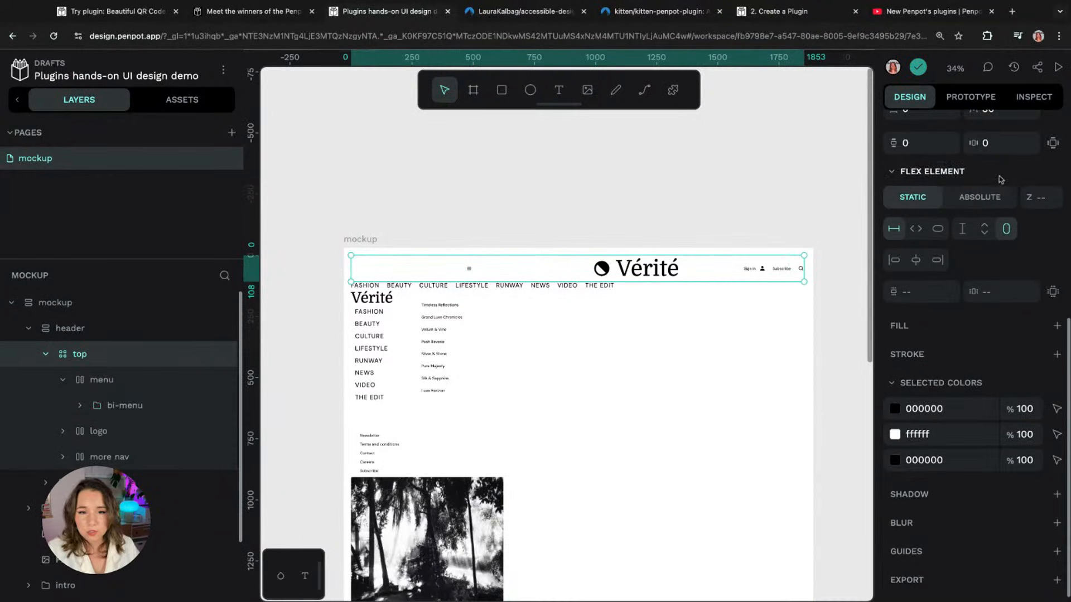
pyautogui.scroll(5, 971, 253)
pyautogui.click(971, 252)
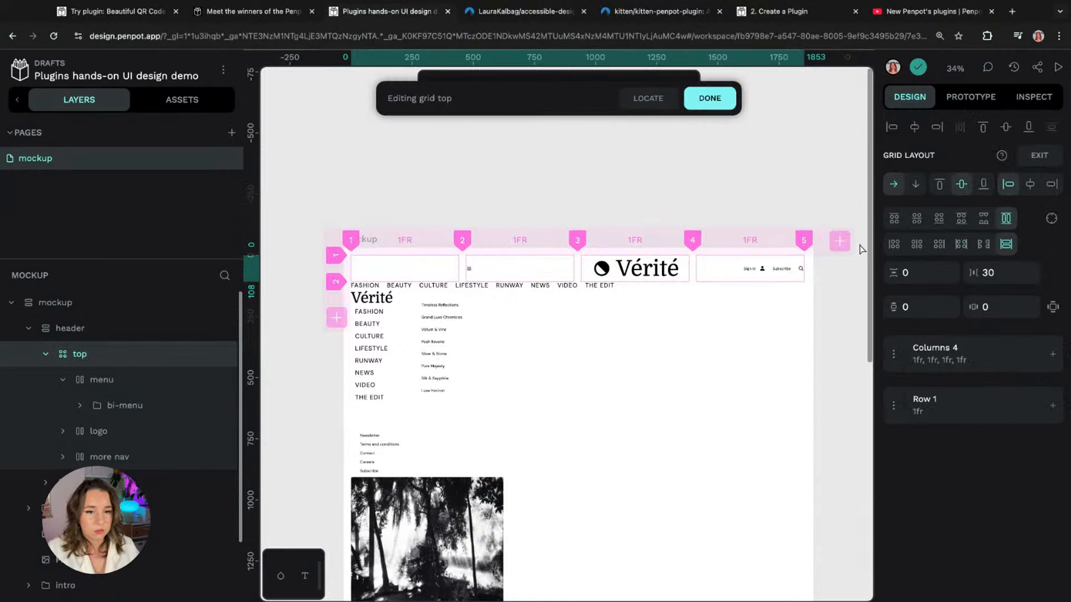
pyautogui.click(1038, 351)
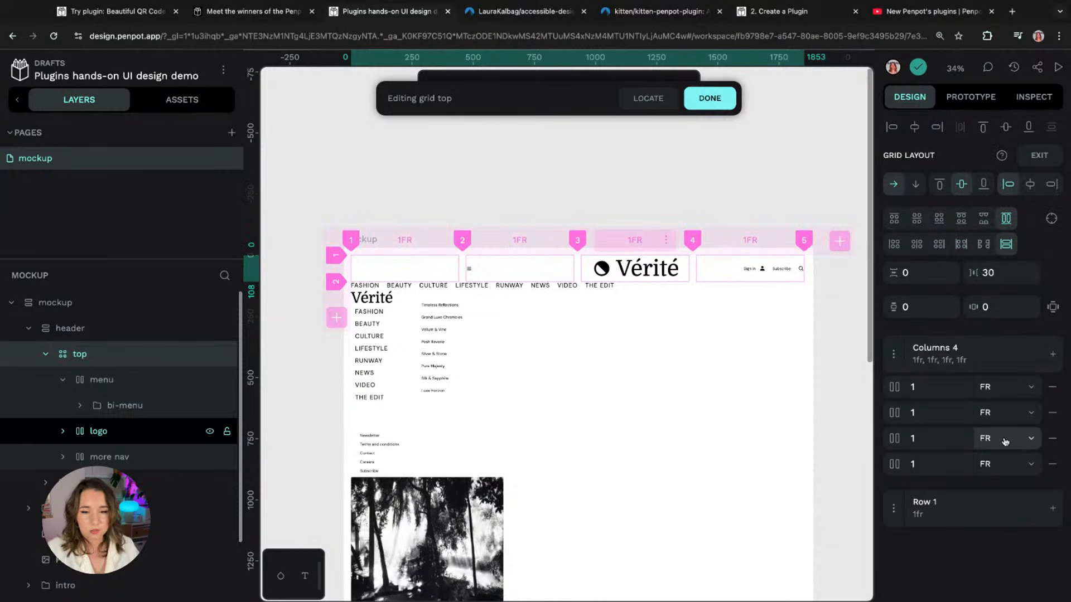
pyautogui.click(1052, 387)
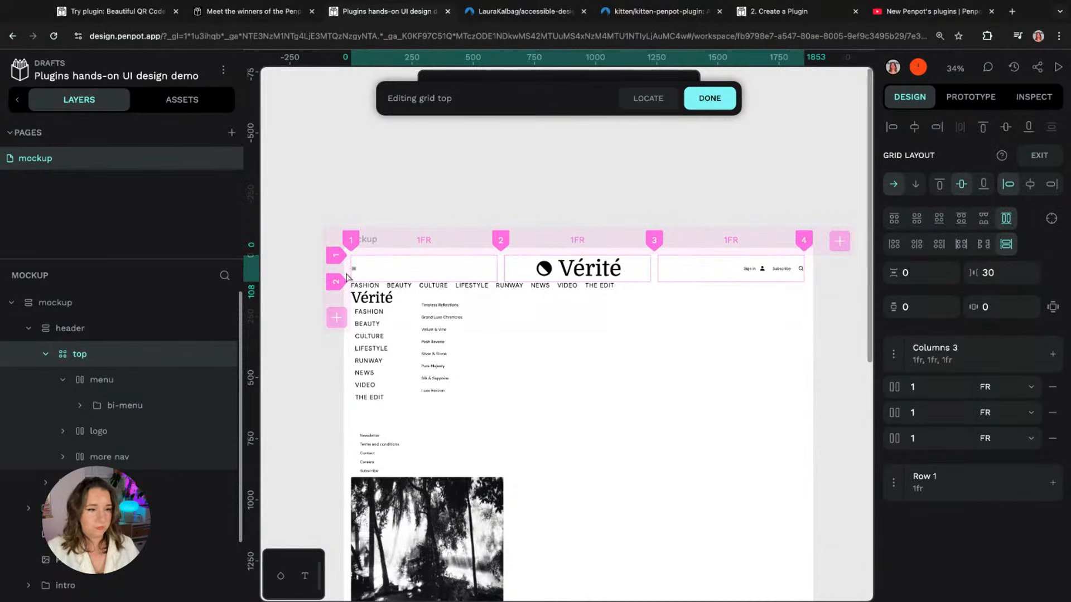
pyautogui.click(710, 99)
pyautogui.click(551, 193)
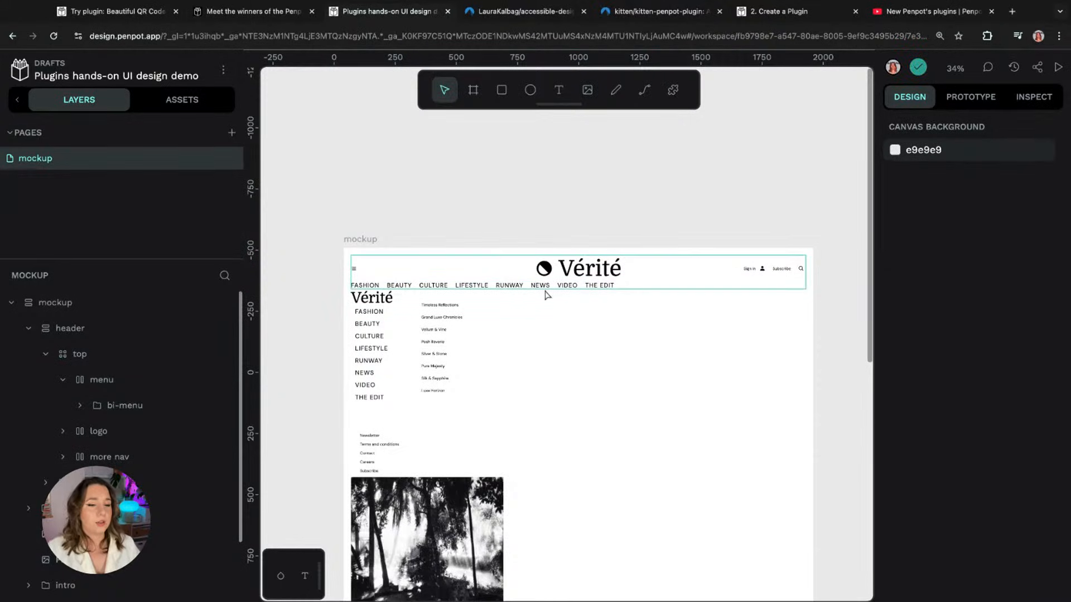
# Step: Make the navigation board fill the header's width, centre its items horizontally and set its vertical padding to 30
pyautogui.click(61, 481)
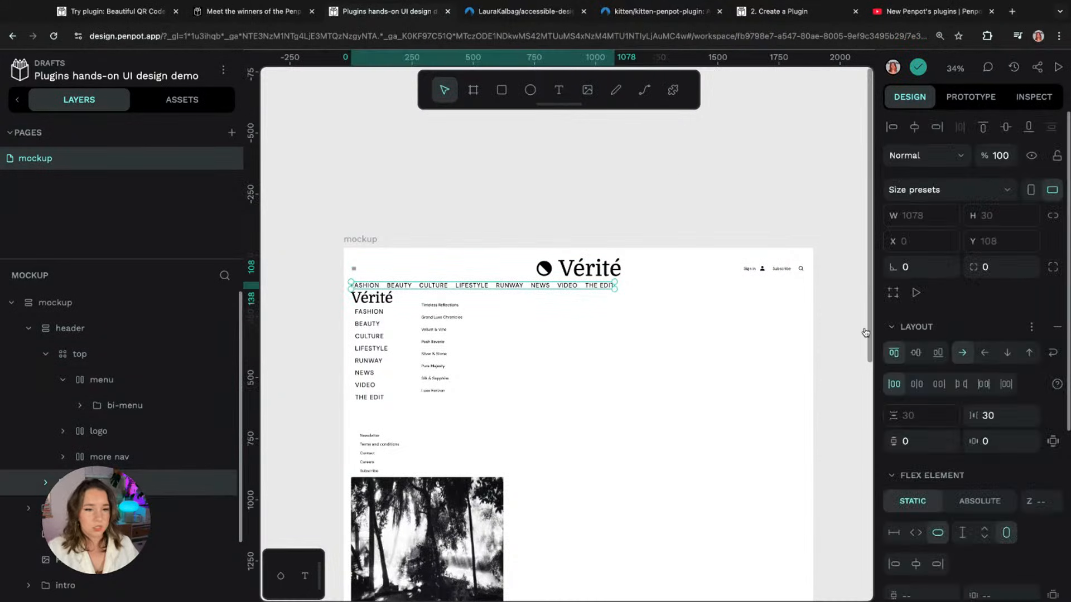
pyautogui.click(919, 536)
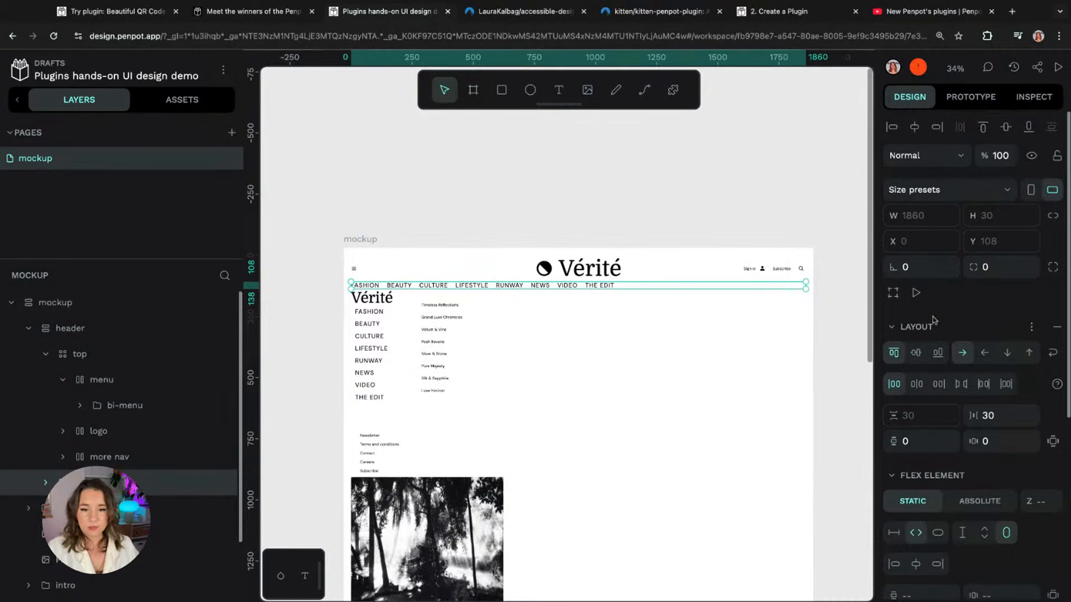
pyautogui.click(916, 385)
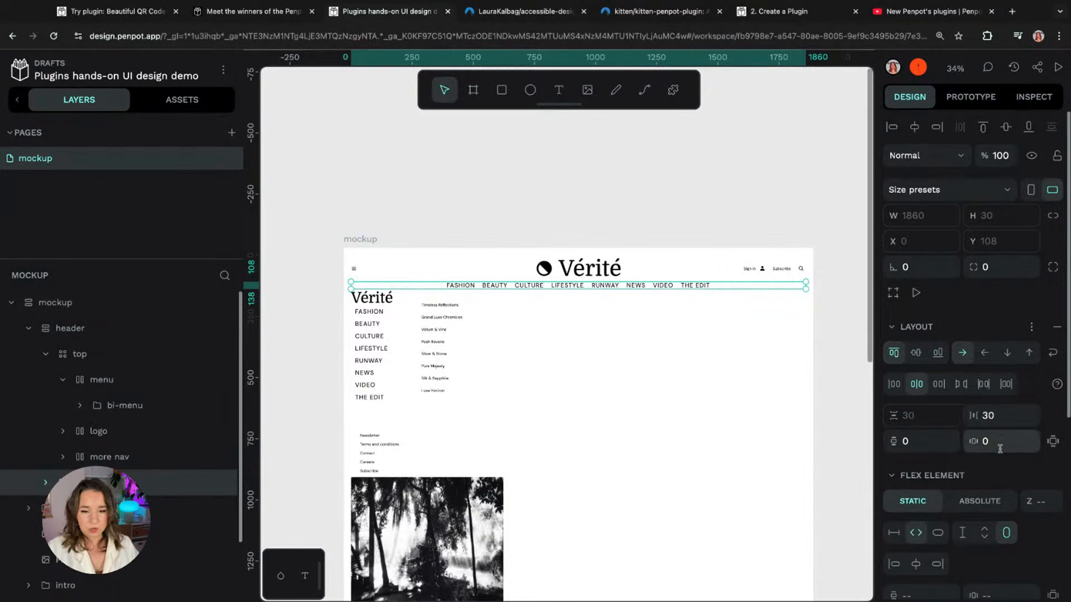
pyautogui.click(921, 442)
pyautogui.write('30')
pyautogui.press('Return')
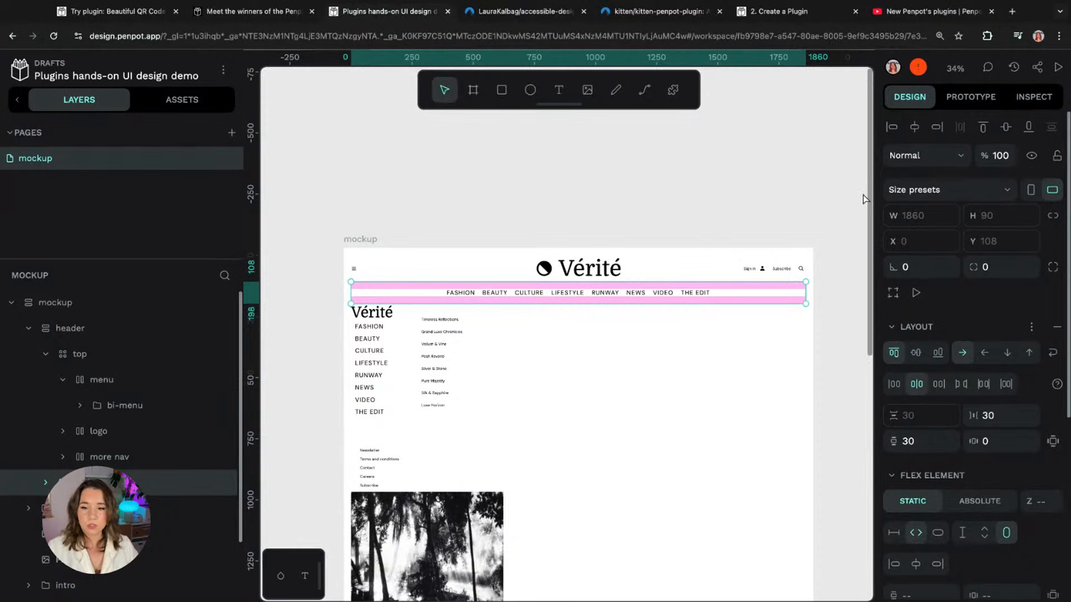
# Step: Move the footer group past the photos, intro and article to the end of the mockup board's flex order
pyautogui.scroll(-1, 774, 203)
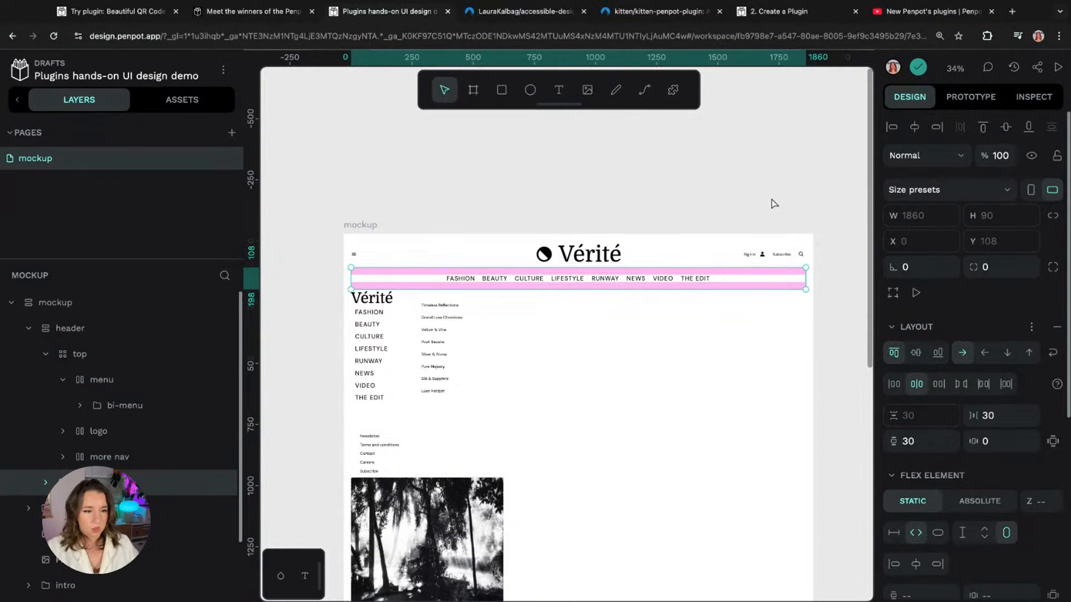
pyautogui.scroll(-3, 774, 203)
pyautogui.click(371, 285)
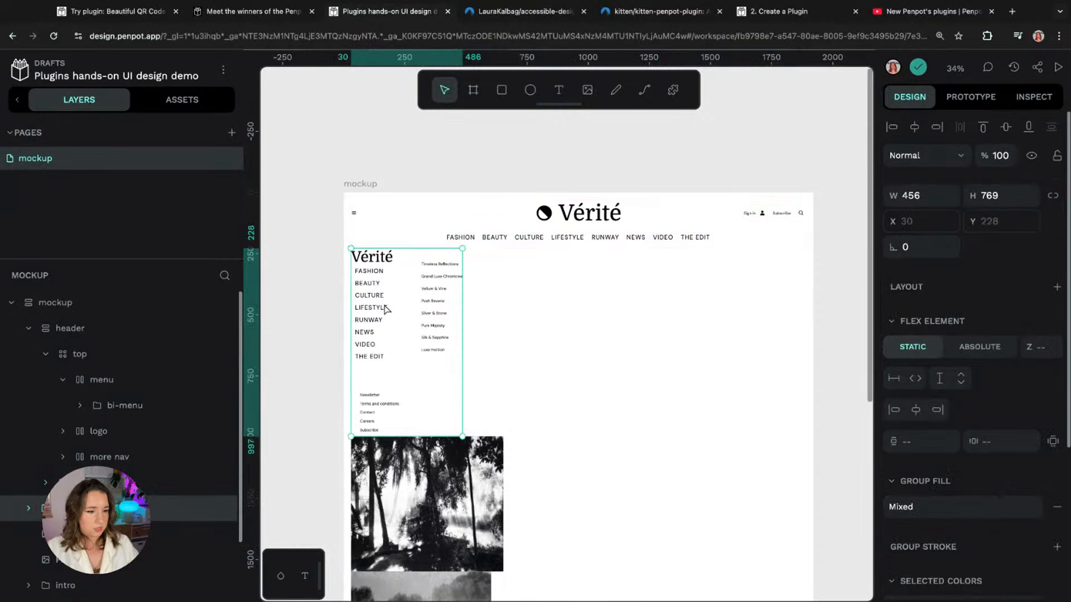
pyautogui.scroll(-3, 498, 329)
pyautogui.press('Down')
pyautogui.press('Down')
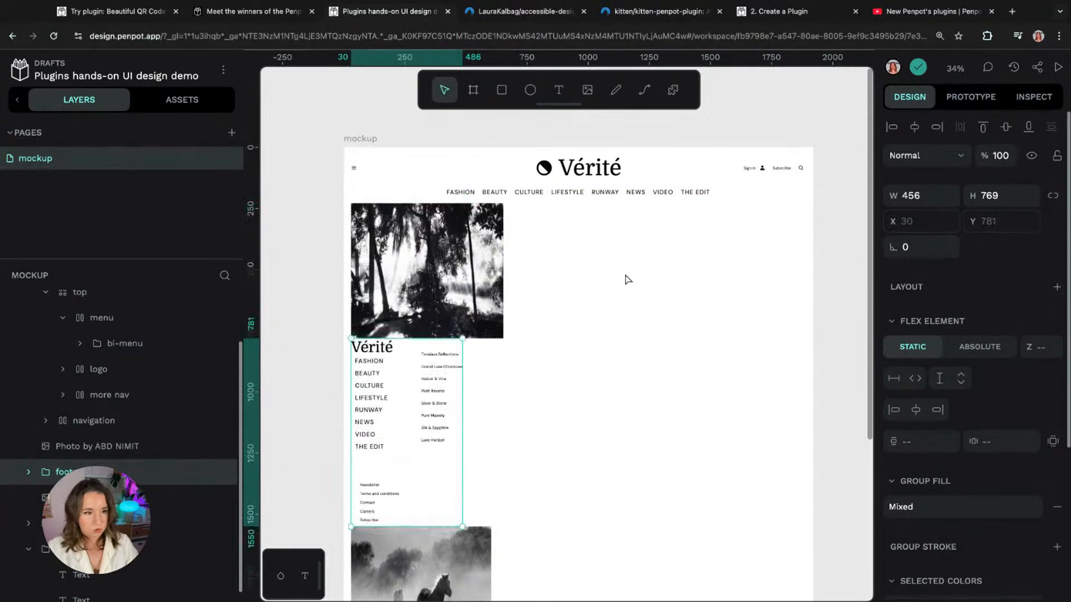
pyautogui.scroll(-8, 620, 277)
pyautogui.press('Down')
pyautogui.scroll(-5, 618, 278)
pyautogui.press('Down')
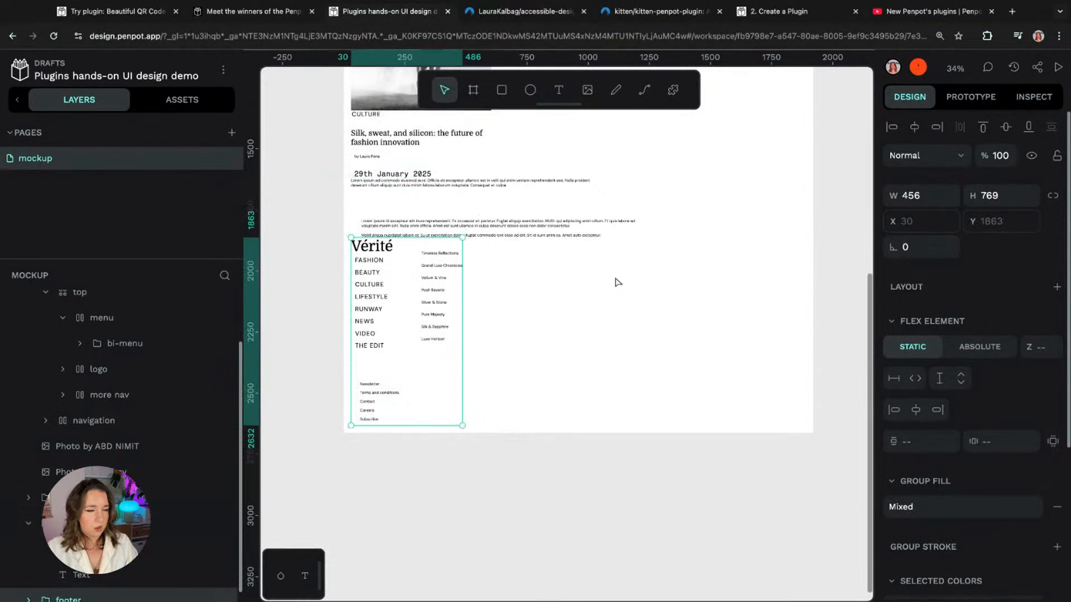
pyautogui.scroll(10, 616, 282)
pyautogui.press('Down')
# Step: Set the mockup board's vertical and horizontal padding to 0
pyautogui.click(364, 113)
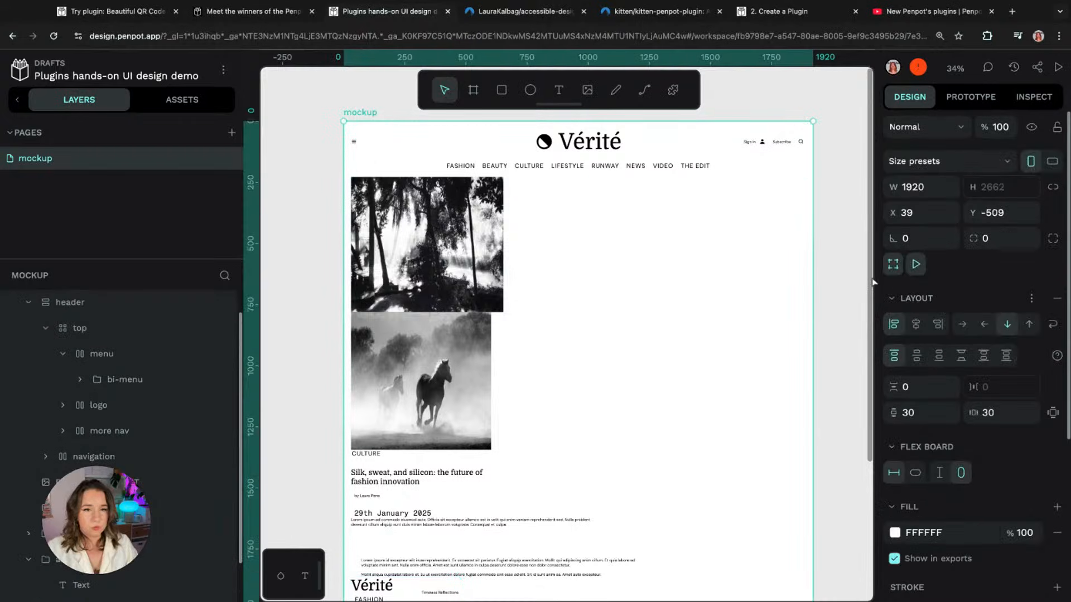
pyautogui.click(940, 413)
pyautogui.write('0')
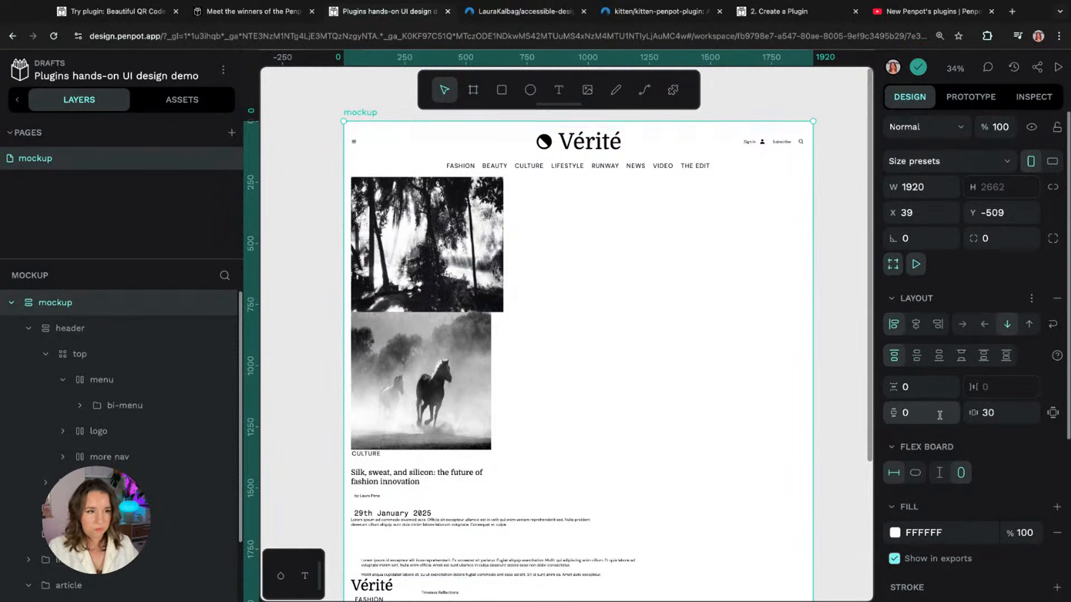
pyautogui.click(1018, 417)
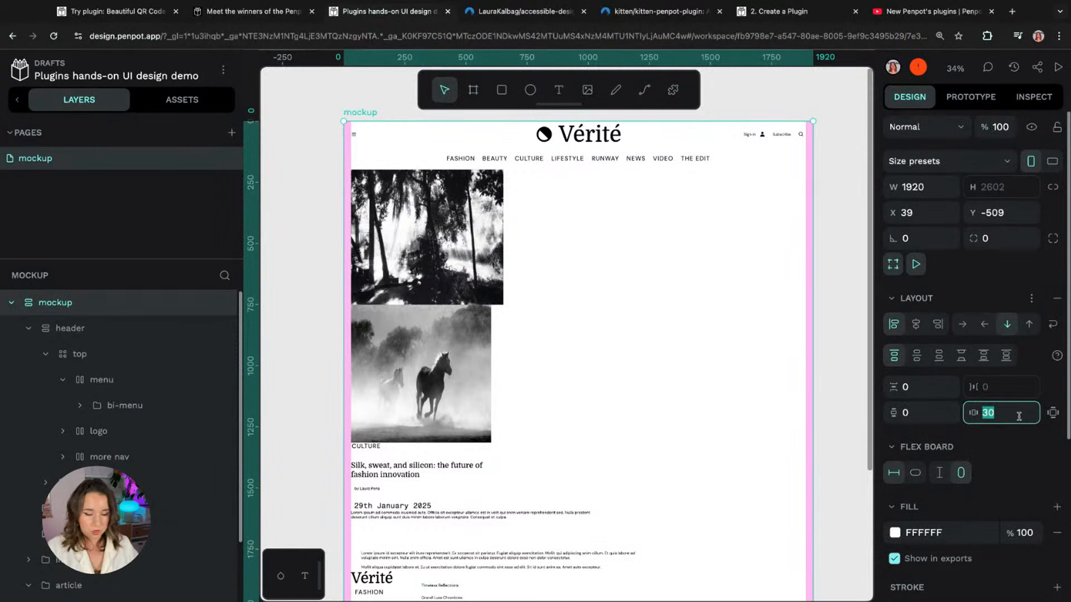
pyautogui.write('0')
pyautogui.press('Return')
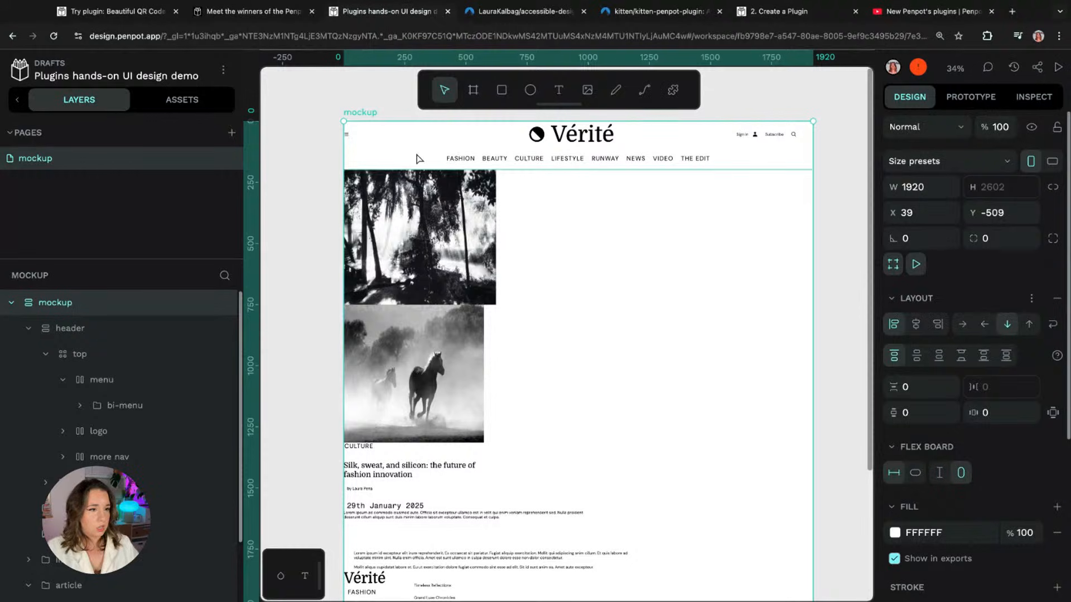
# Step: Set the header board's horizontal padding to 30
pyautogui.click(419, 159)
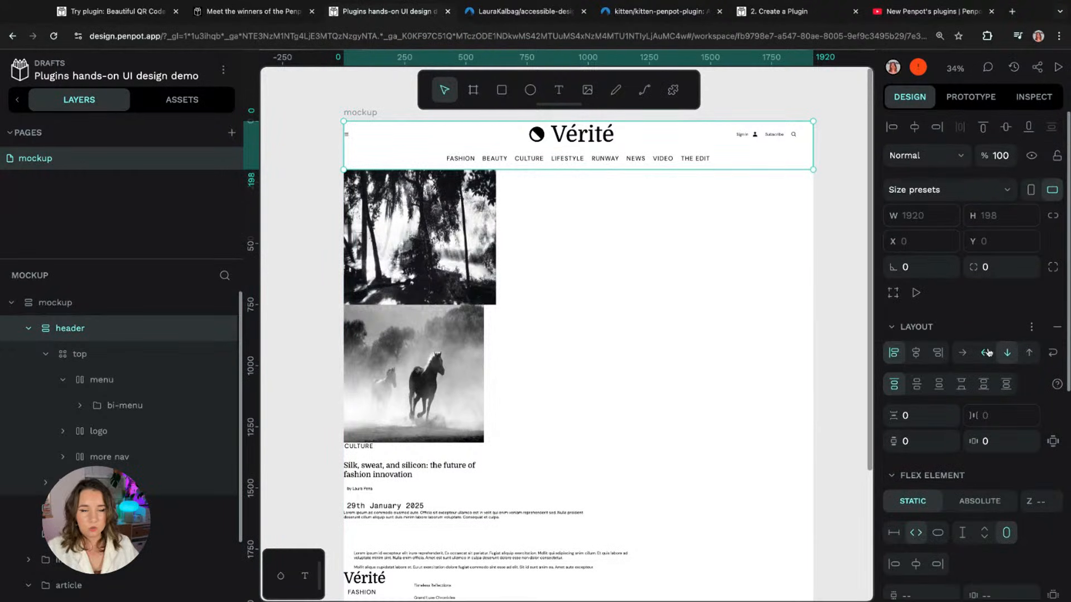
pyautogui.scroll(-2, 987, 352)
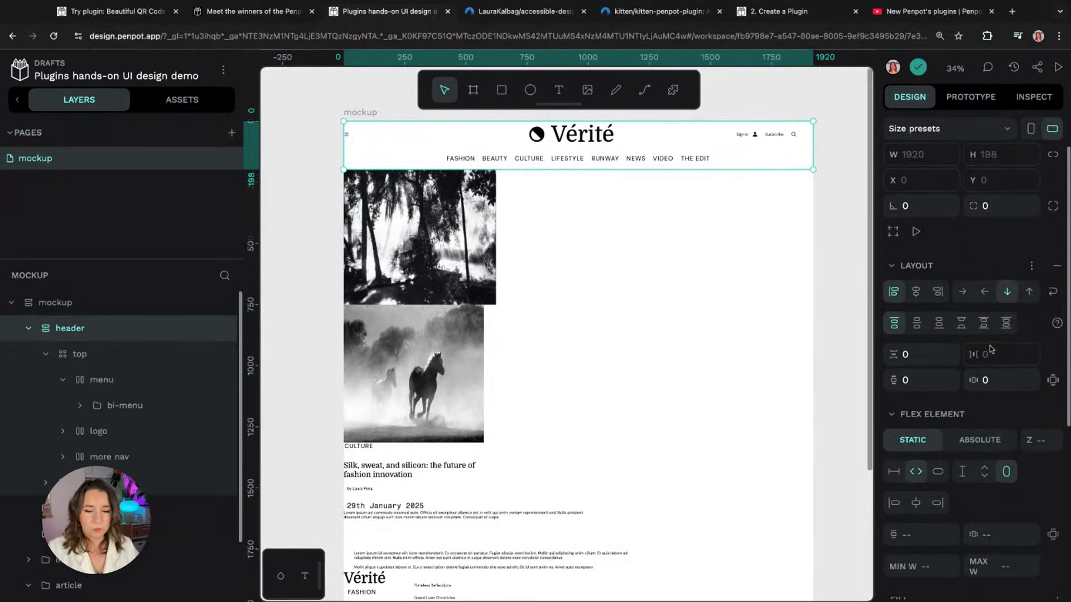
pyautogui.scroll(-2, 974, 357)
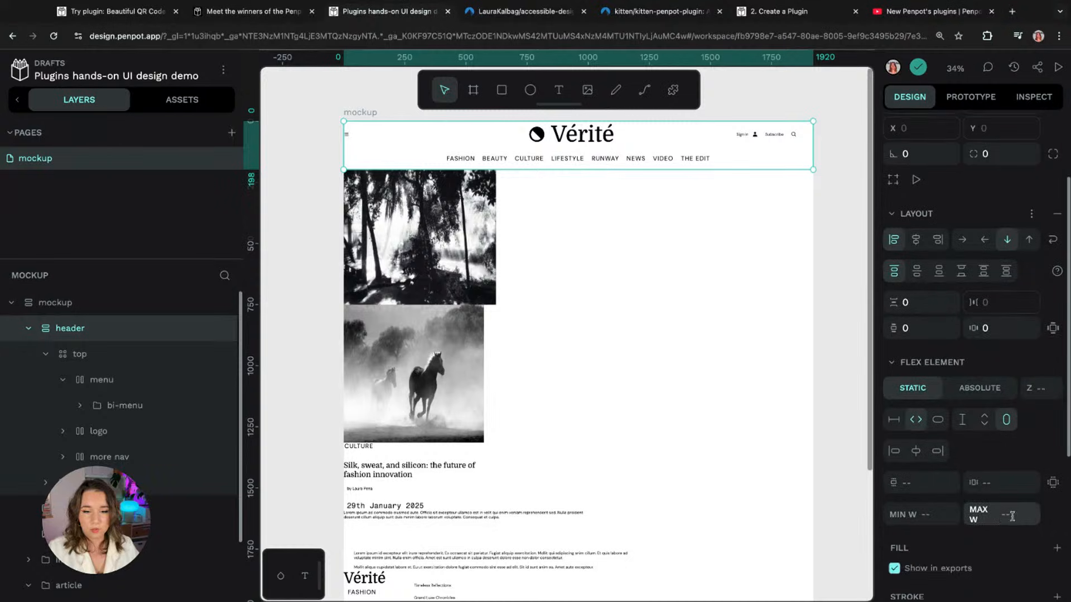
pyautogui.click(998, 342)
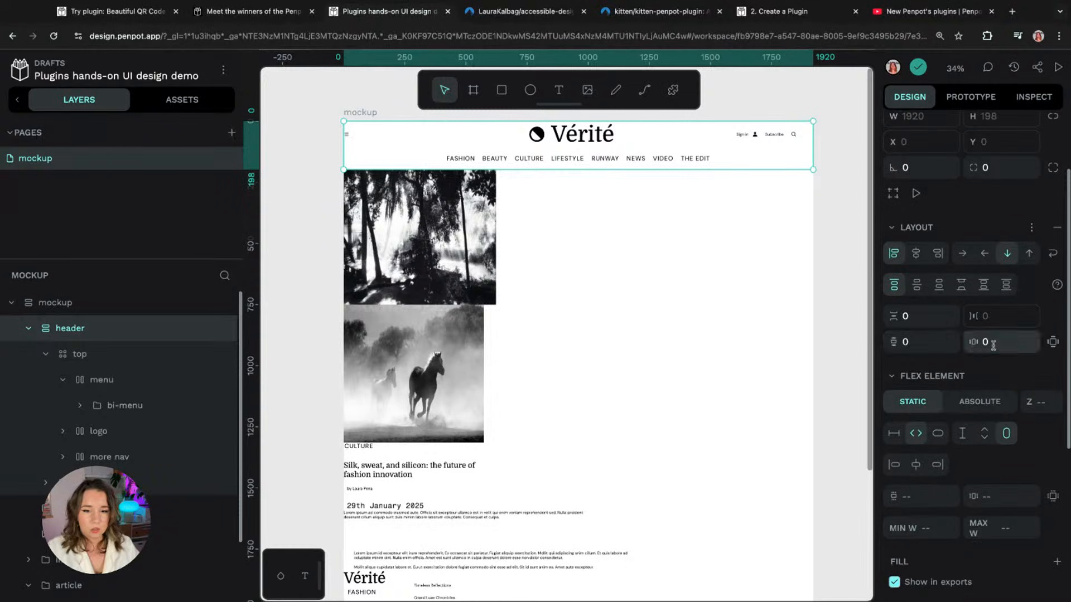
pyautogui.write('30')
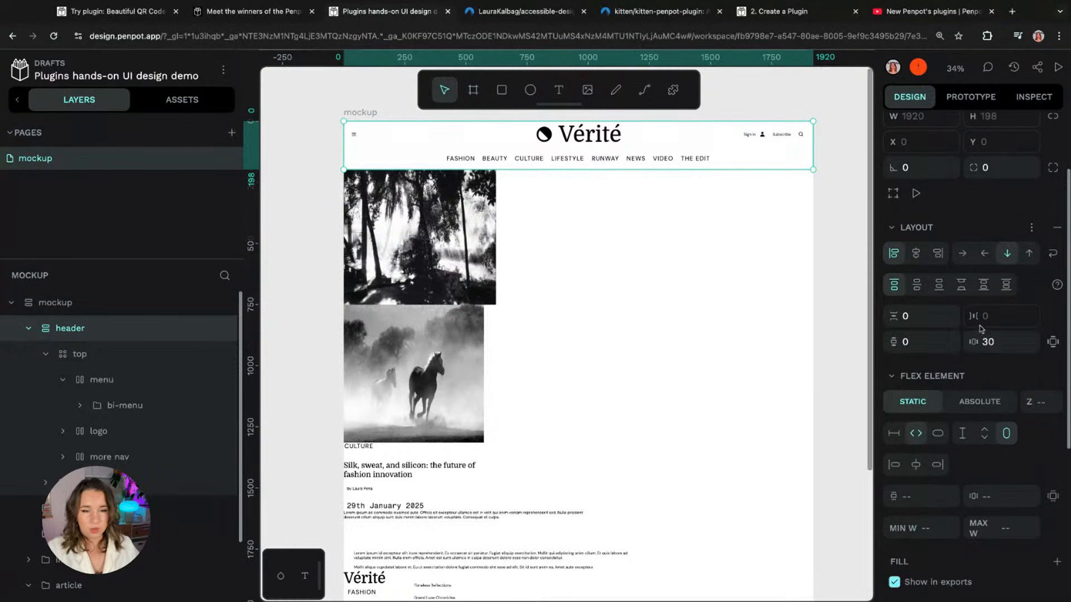
# Step: Switch the header board to individual padding per side and set its top padding to 15
pyautogui.click(1050, 348)
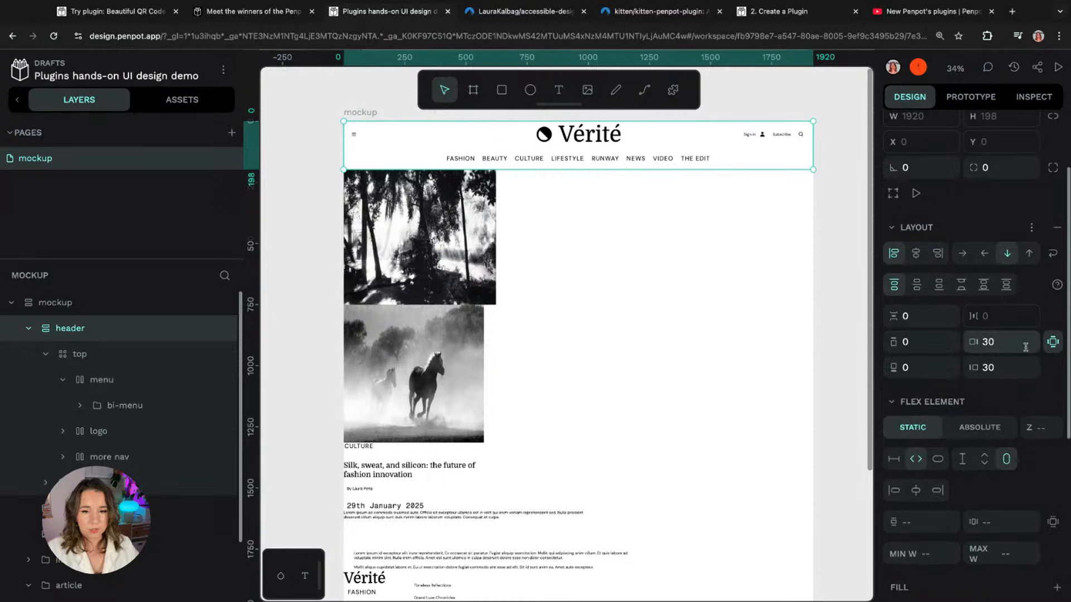
pyautogui.click(920, 342)
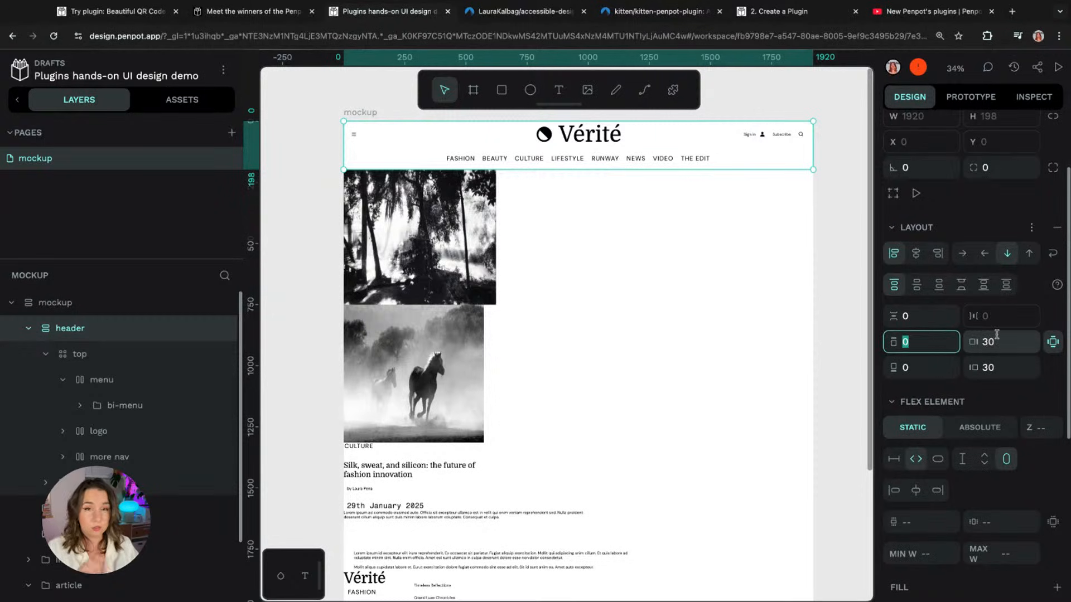
pyautogui.write('30')
pyautogui.press('Return')
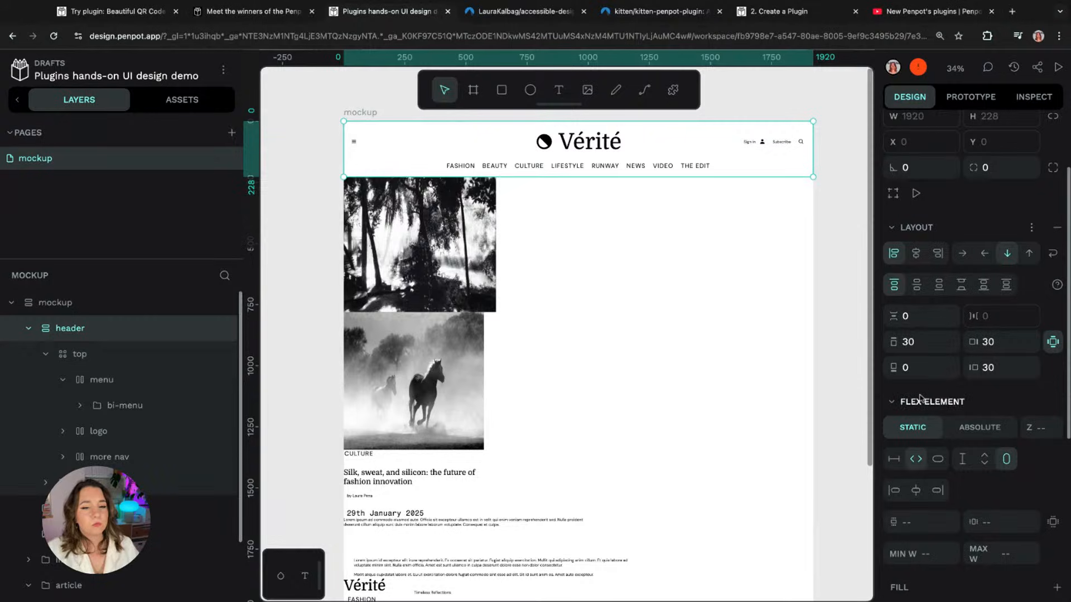
pyautogui.click(937, 345)
pyautogui.write('15')
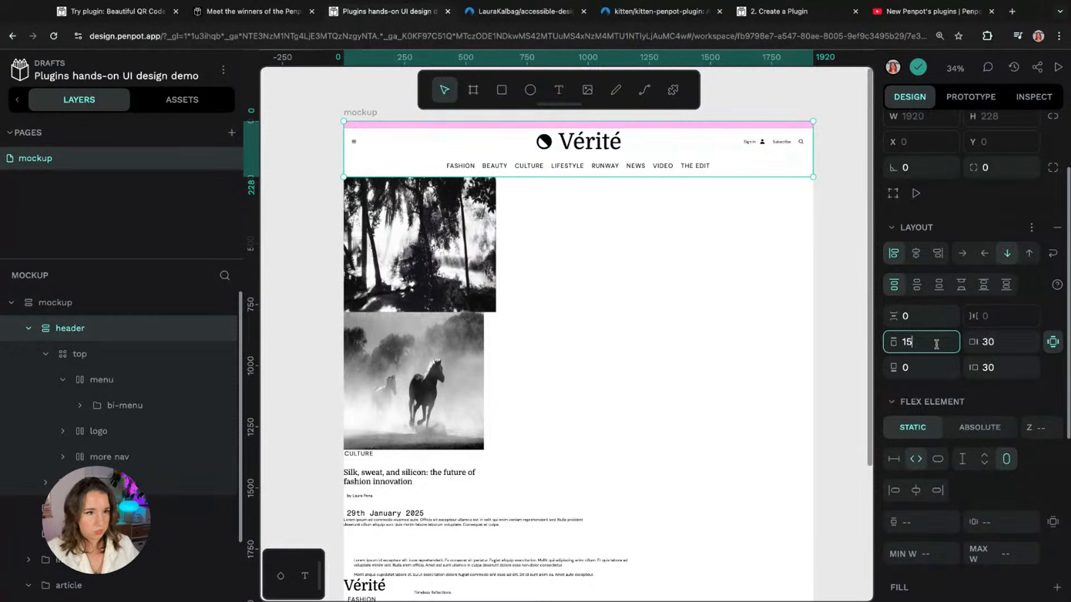
pyautogui.press('Return')
# Step: Collapse the header layer, apply a flex layout to the footer group and make it fill the mockup's width
pyautogui.scroll(-5, 803, 354)
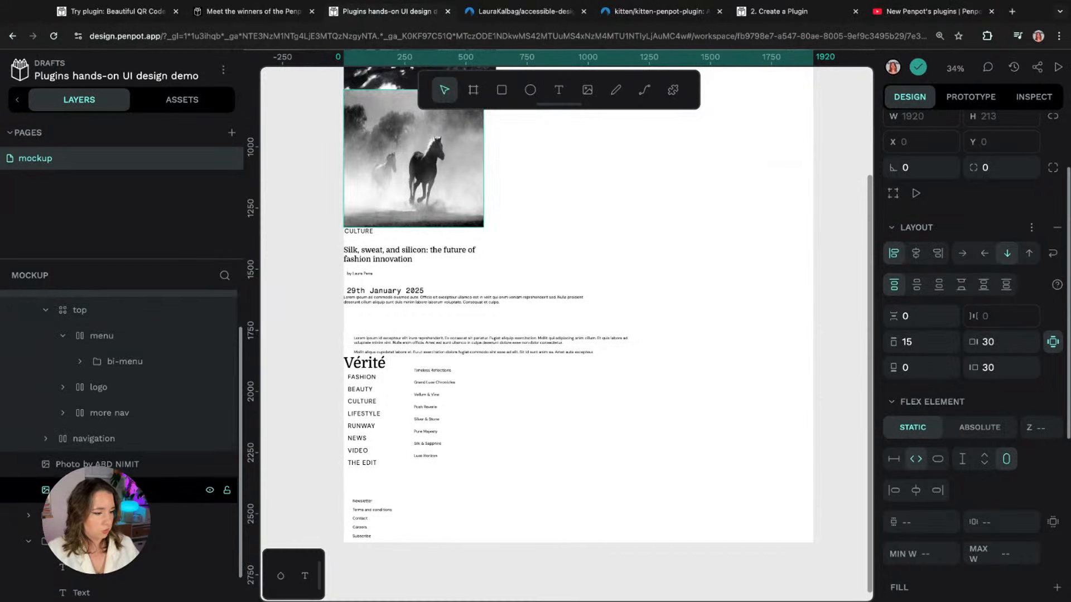
pyautogui.click(27, 330)
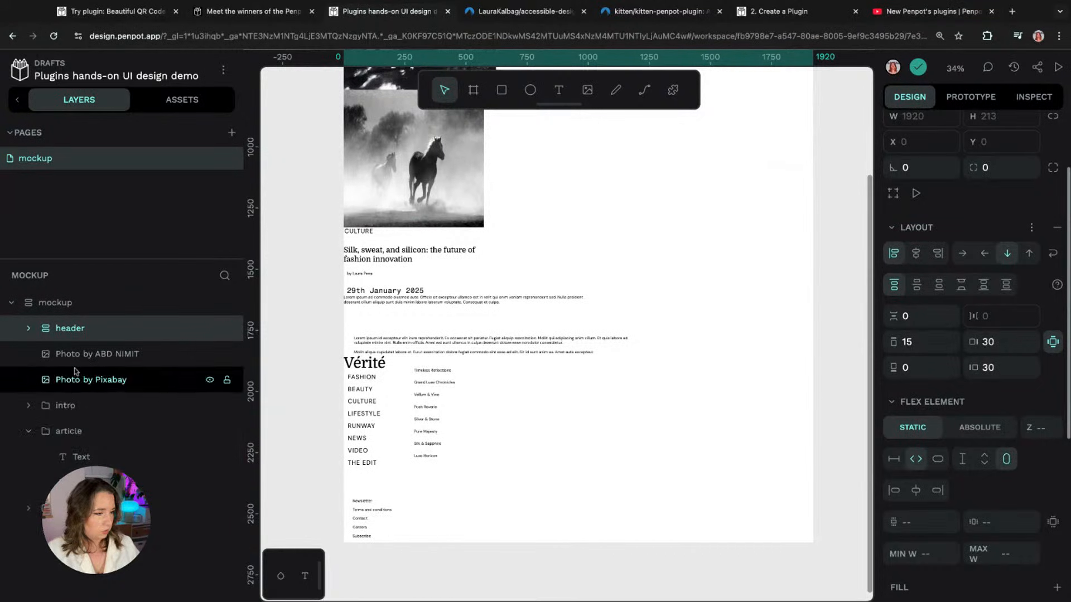
pyautogui.click(184, 508)
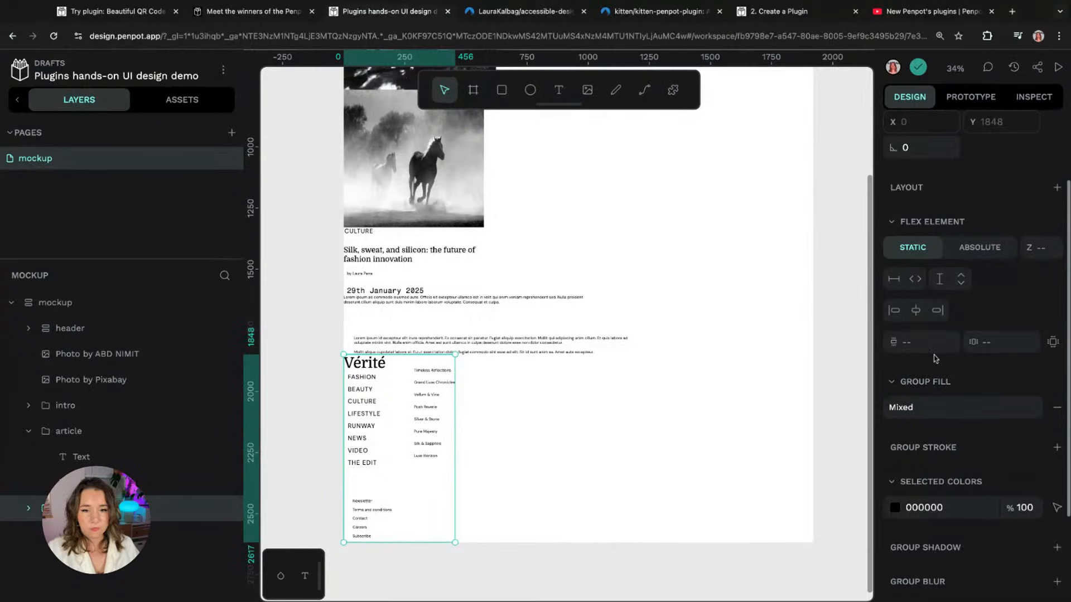
pyautogui.click(921, 281)
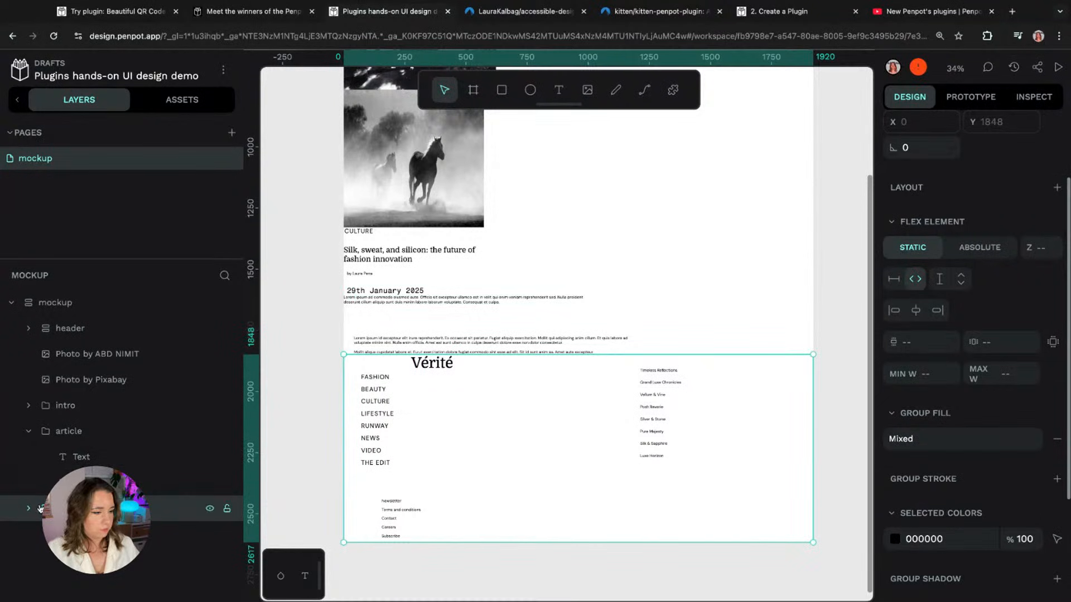
pyautogui.click(1056, 188)
pyautogui.click(1036, 214)
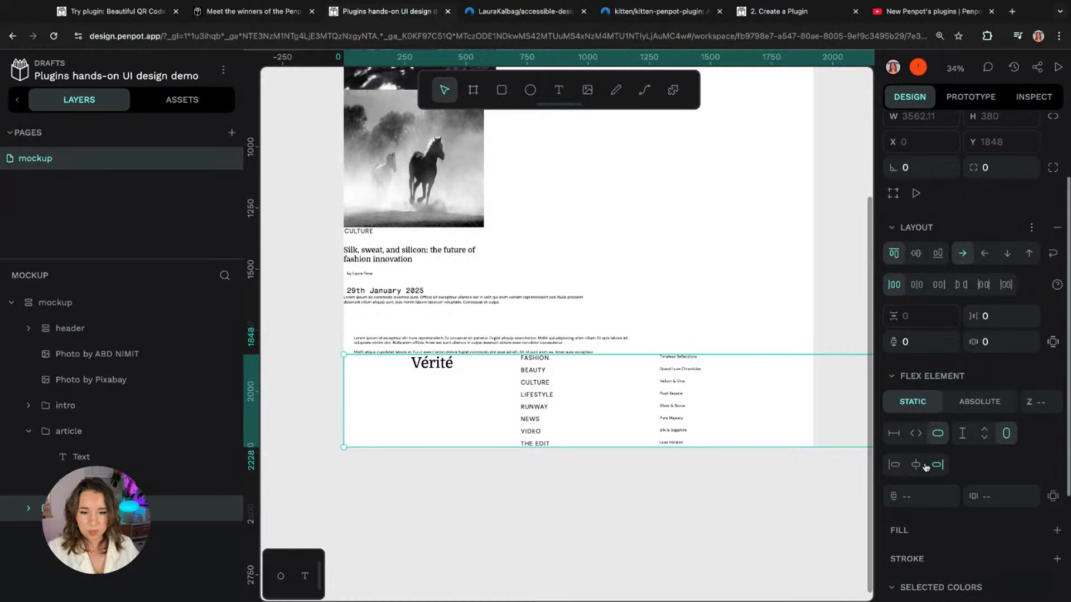
pyautogui.click(916, 432)
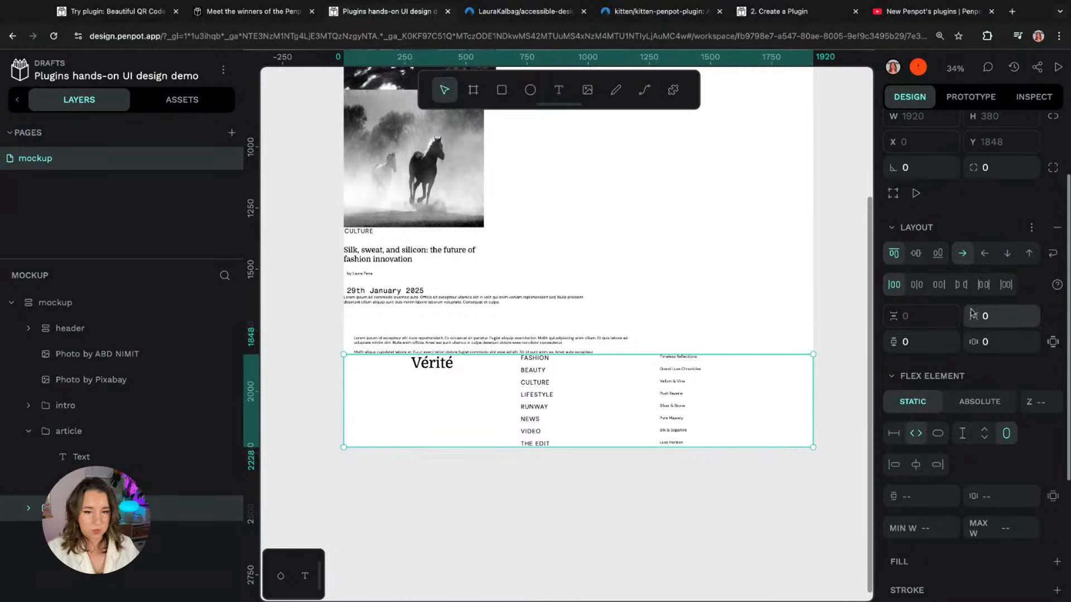
# Step: Add a B1B2B5 grey fill to the footer board
pyautogui.scroll(-2, 993, 360)
pyautogui.scroll(-1, 992, 360)
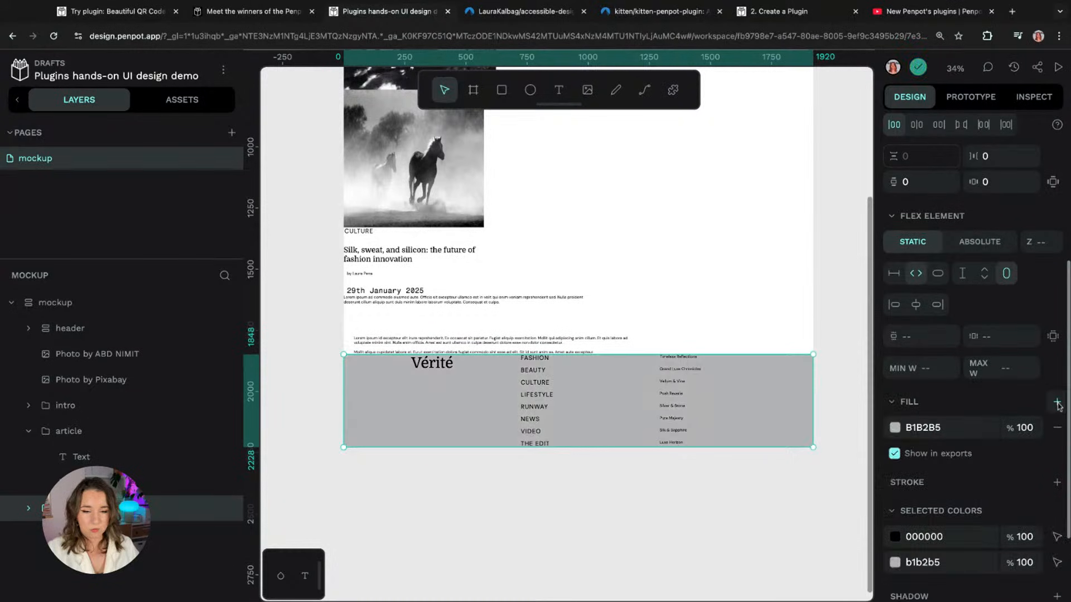
pyautogui.click(1057, 402)
# Step: Show the local library's assets, collapse its typographies and deselect the footer board
pyautogui.click(190, 102)
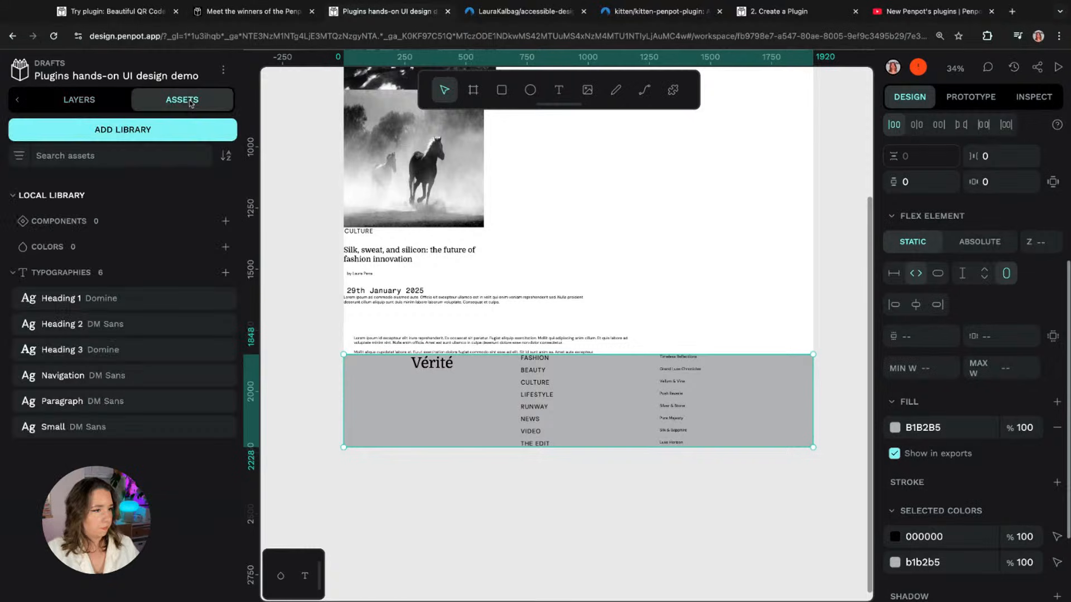
pyautogui.click(19, 272)
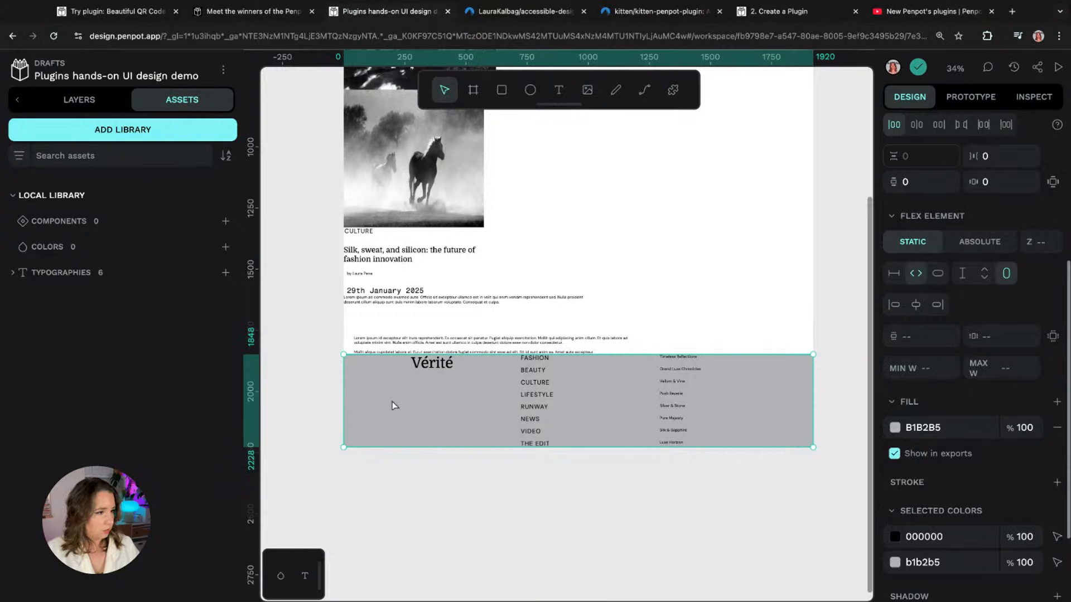
pyautogui.press('Escape')
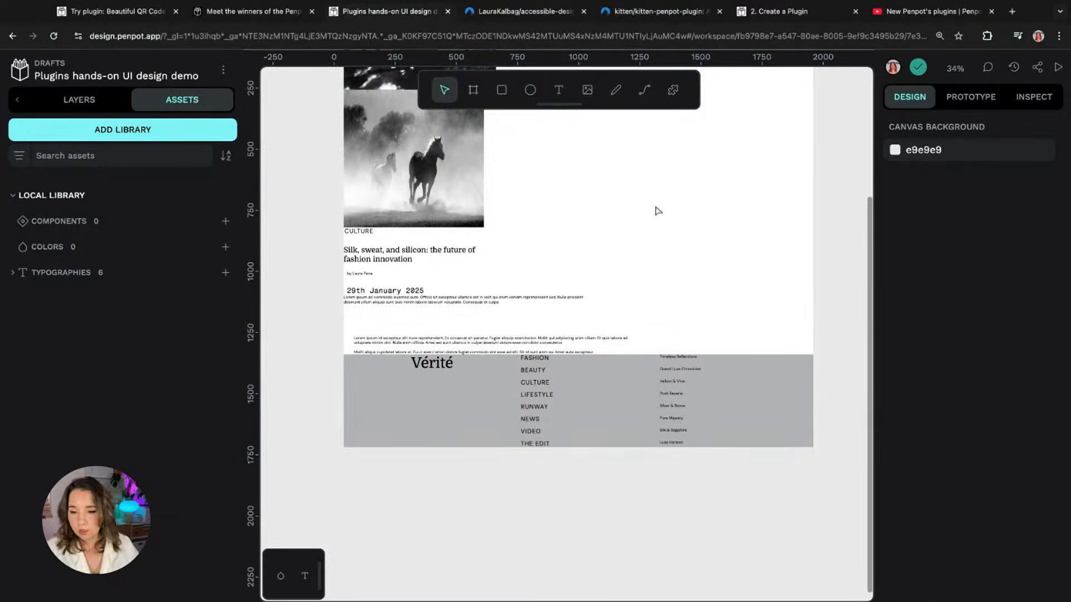
# Step: Find the Day & Night plugin among the installed plugins and open it
pyautogui.click(673, 90)
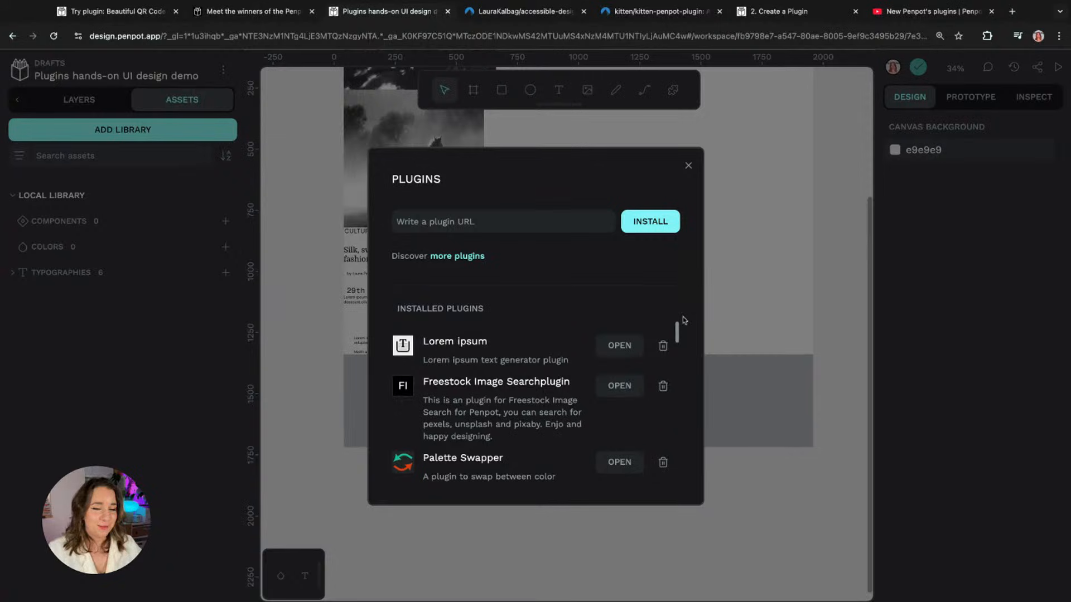
pyautogui.scroll(-8, 677, 331)
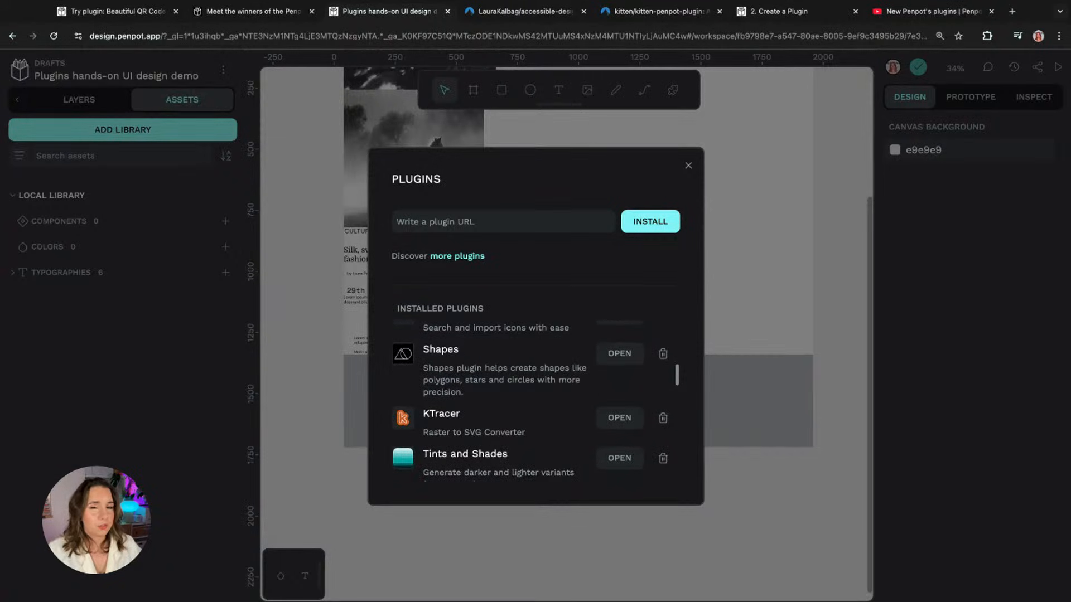
pyautogui.scroll(-1, 535, 402)
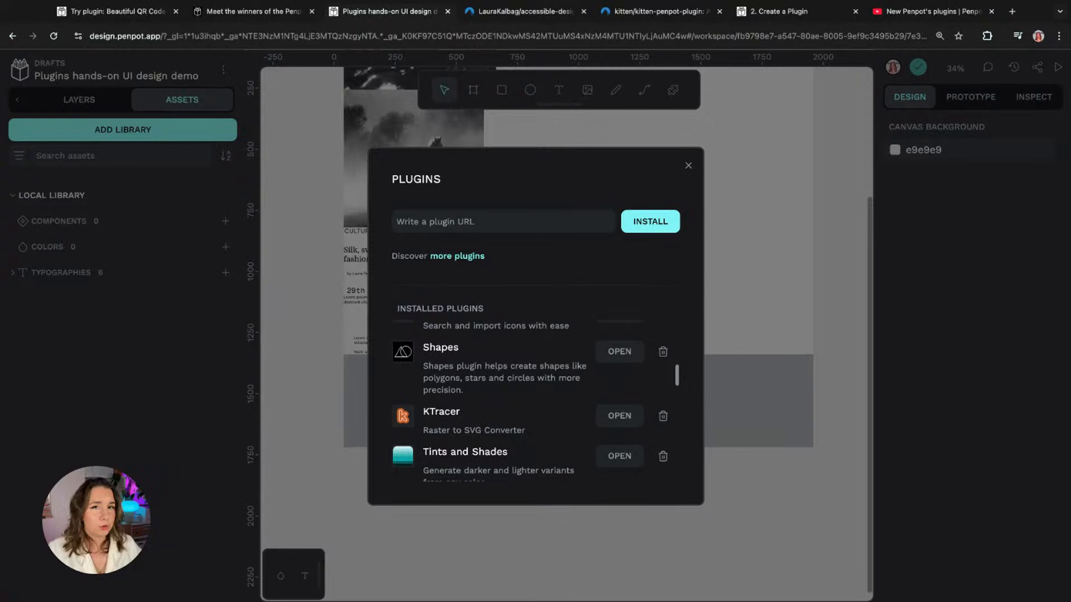
pyautogui.scroll(1, 536, 402)
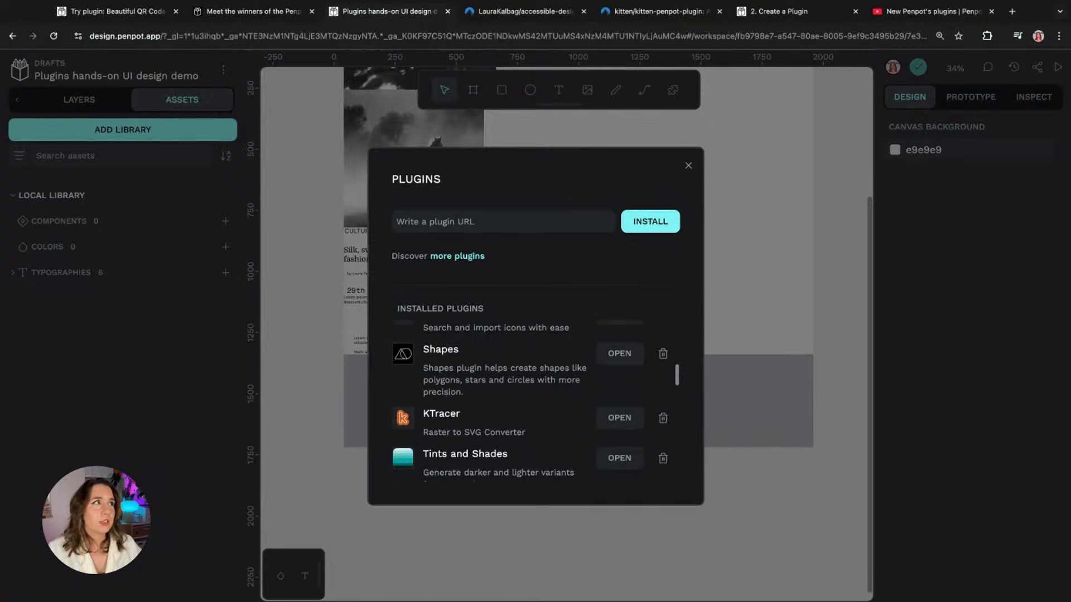
pyautogui.scroll(-5, 530, 401)
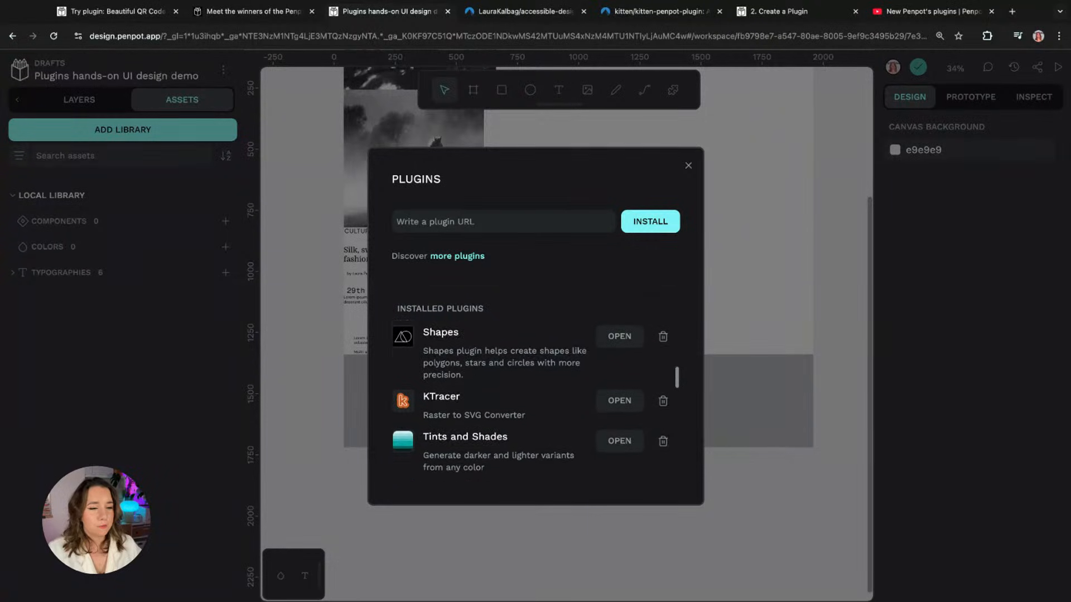
pyautogui.scroll(-7, 530, 402)
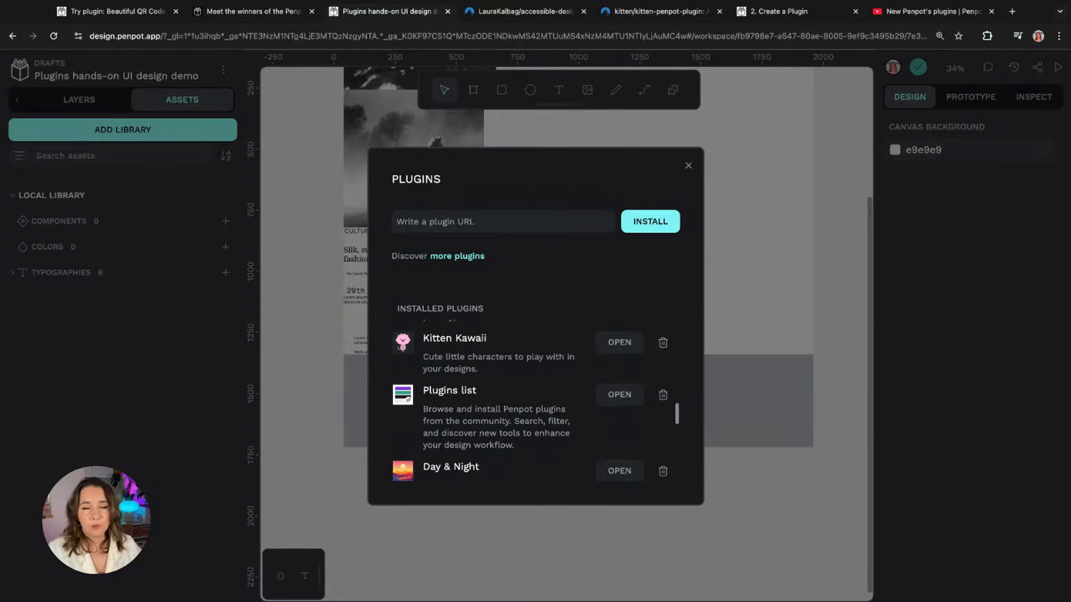
pyautogui.scroll(-1, 529, 401)
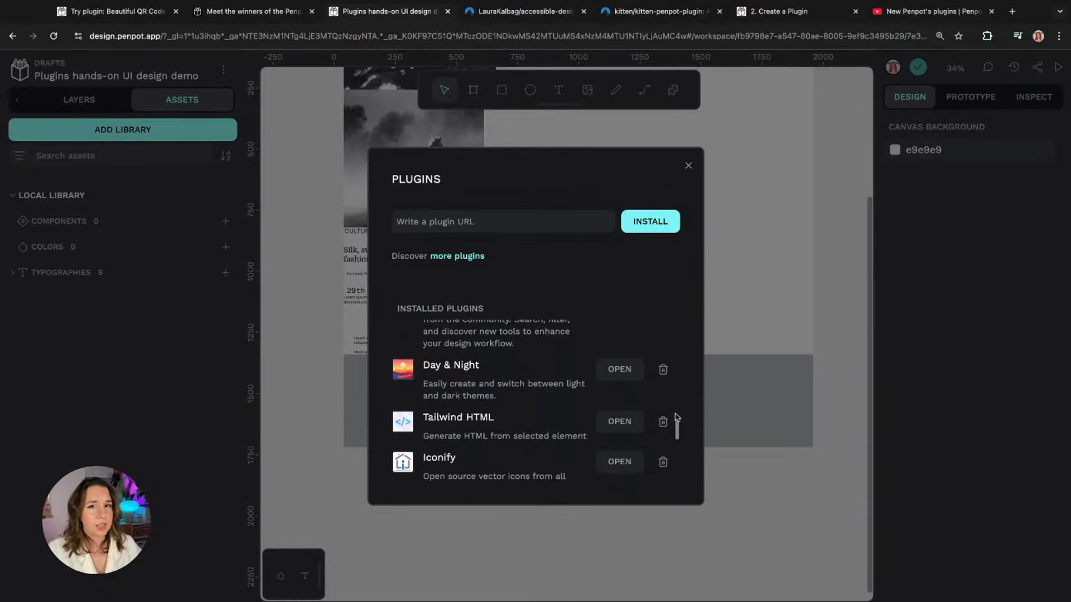
pyautogui.click(624, 374)
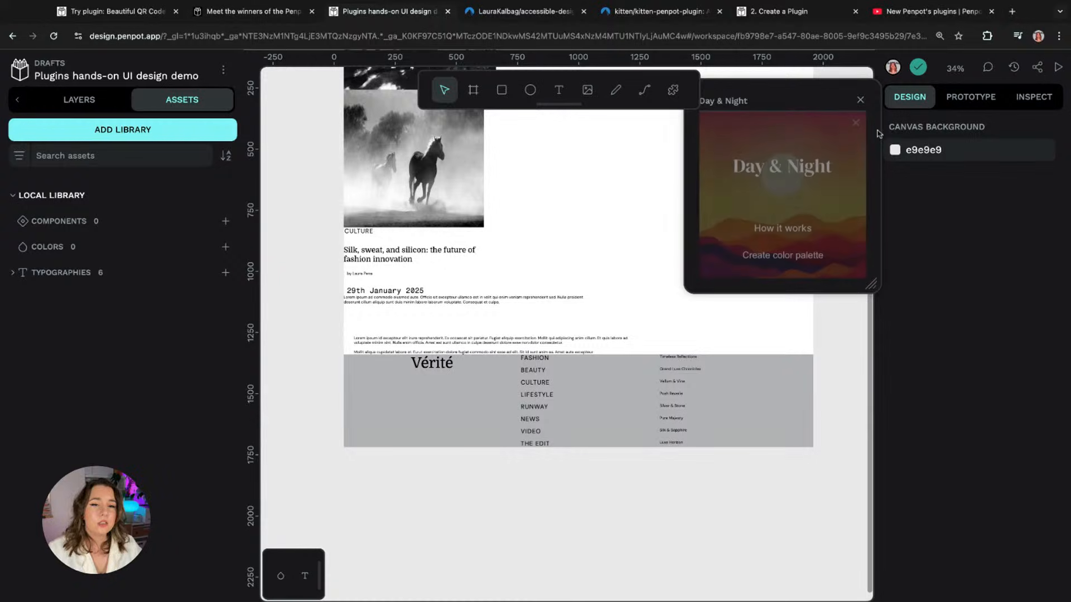
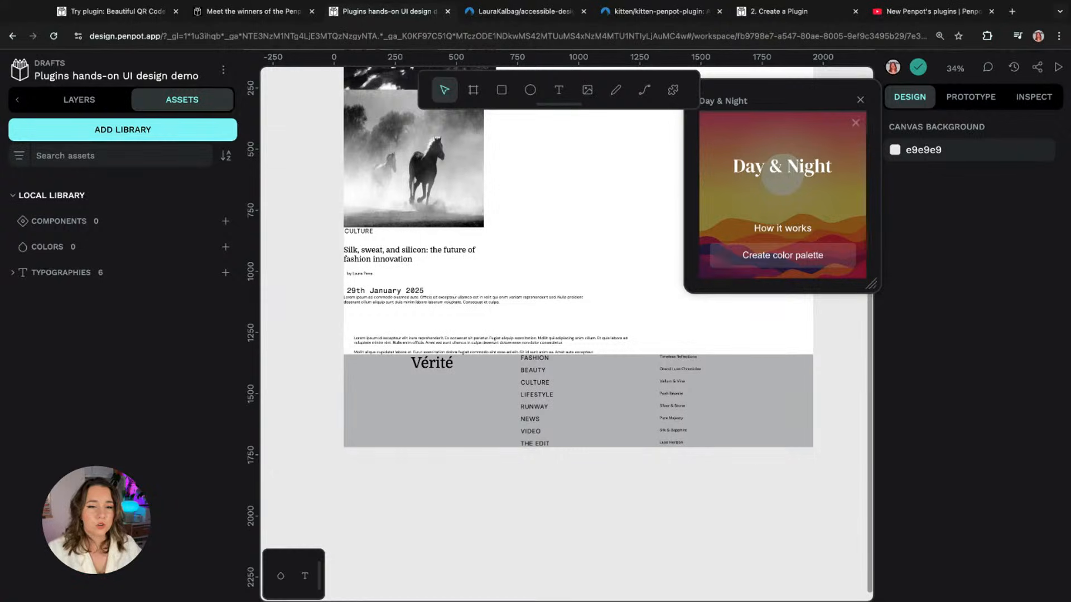
# Step: Create a color palette with the Day & Night plugin, acknowledge its instructions and close the plugin
pyautogui.click(783, 255)
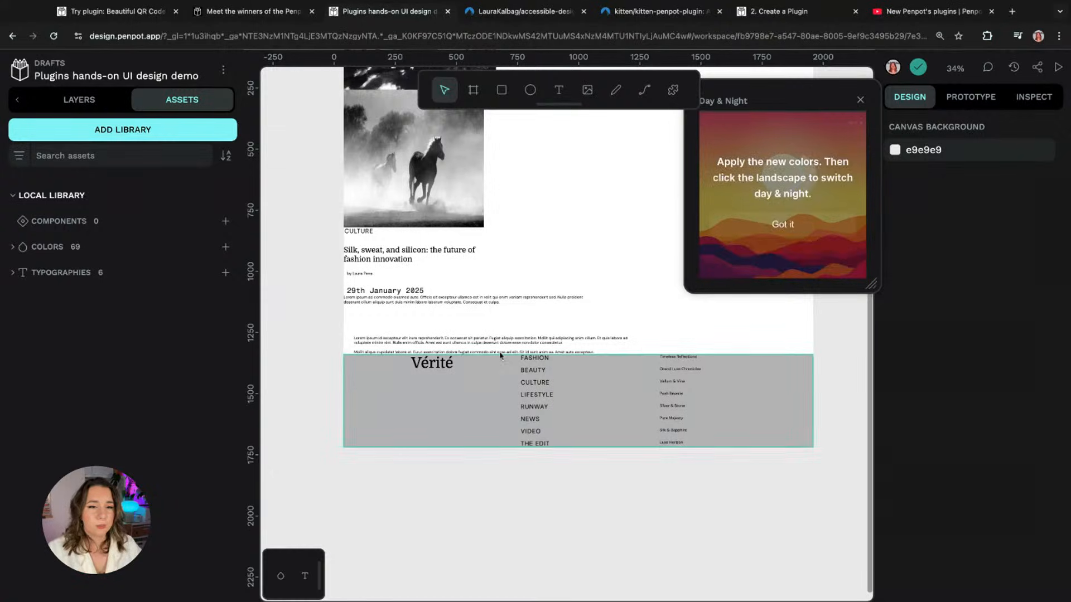
pyautogui.click(782, 224)
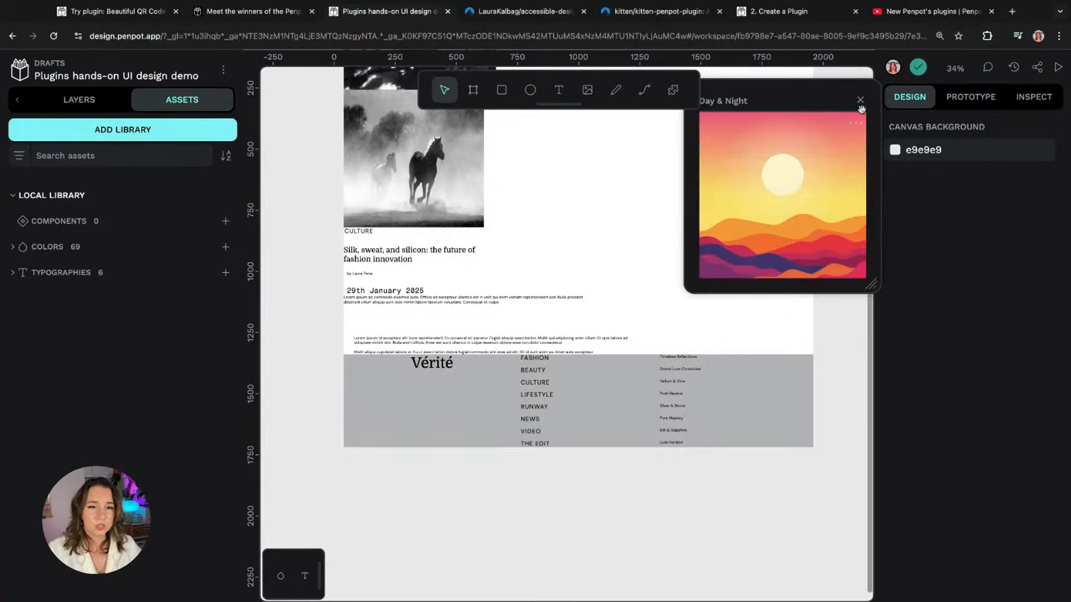
pyautogui.click(860, 100)
# Step: Expand the local library's colors and examine the generated swatches, including the Day and Night groups
pyautogui.click(47, 246)
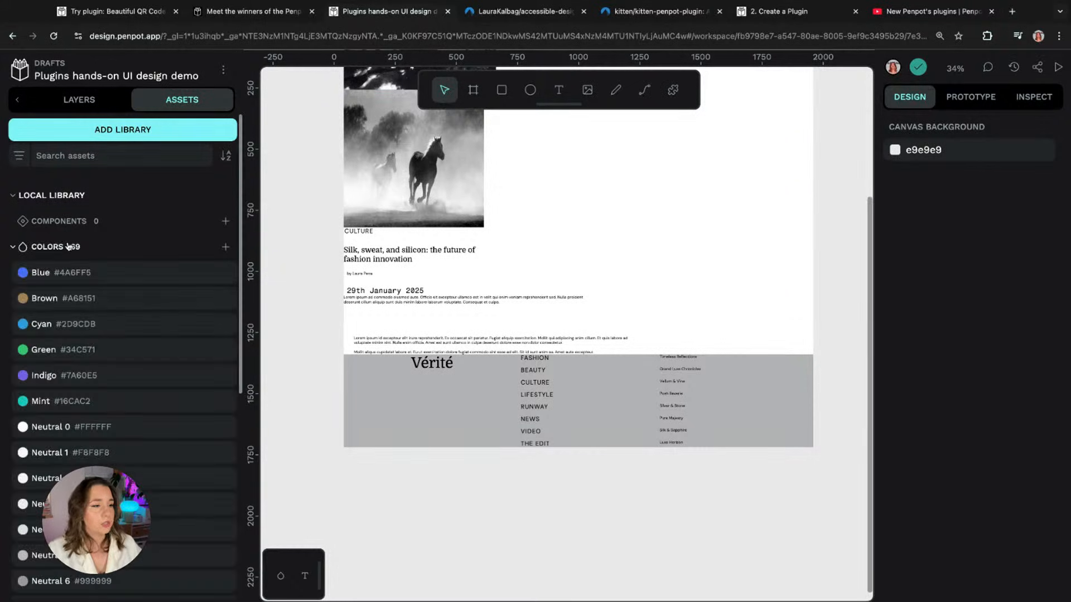
pyautogui.scroll(-8, 240, 179)
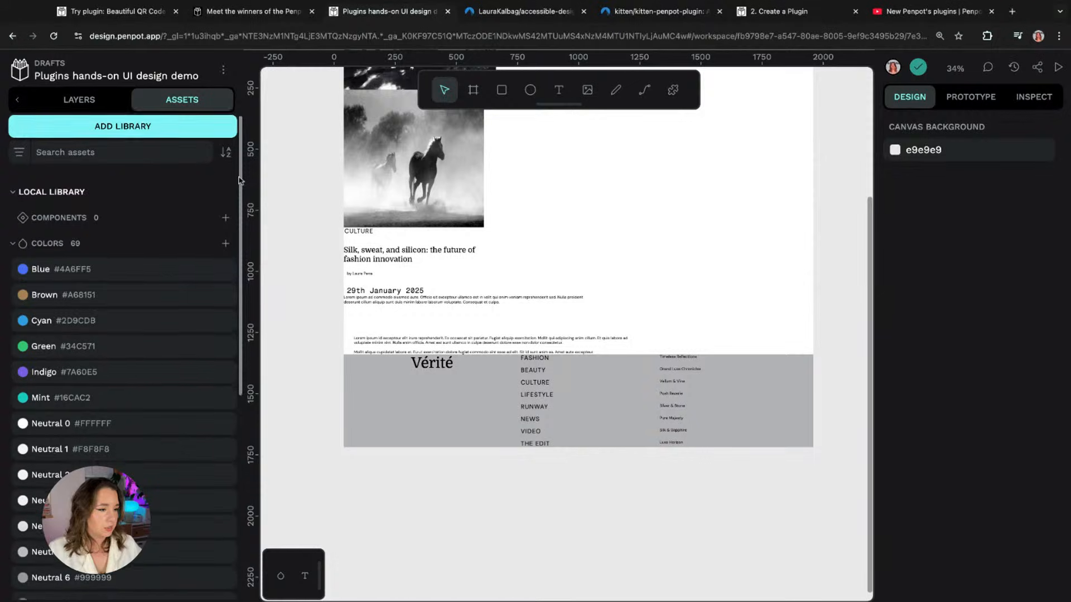
pyautogui.scroll(-4, 240, 179)
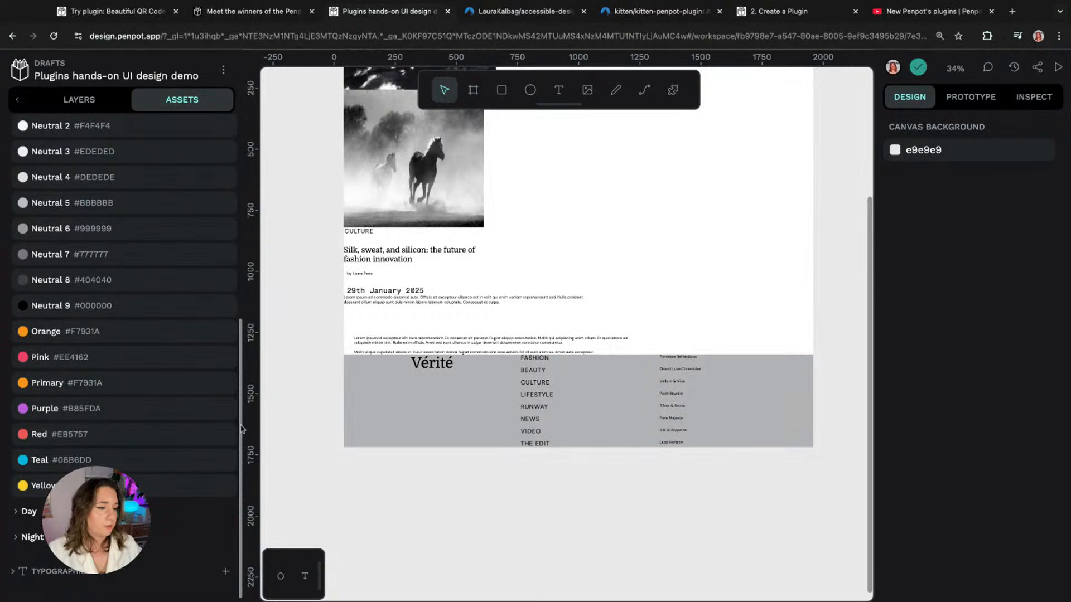
pyautogui.scroll(8, 241, 428)
pyautogui.scroll(-8, 241, 428)
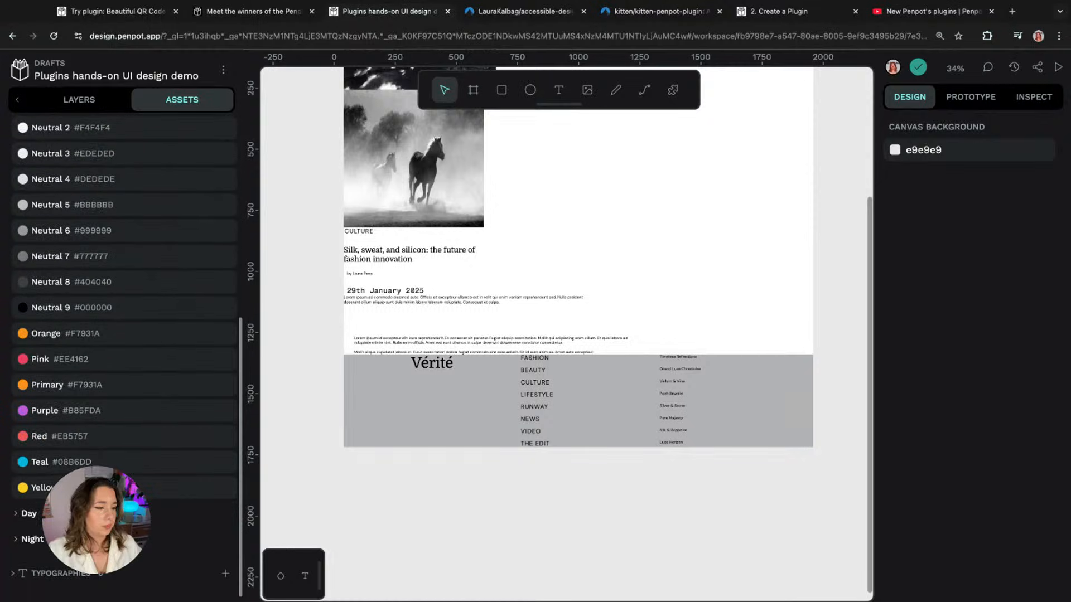
pyautogui.click(29, 512)
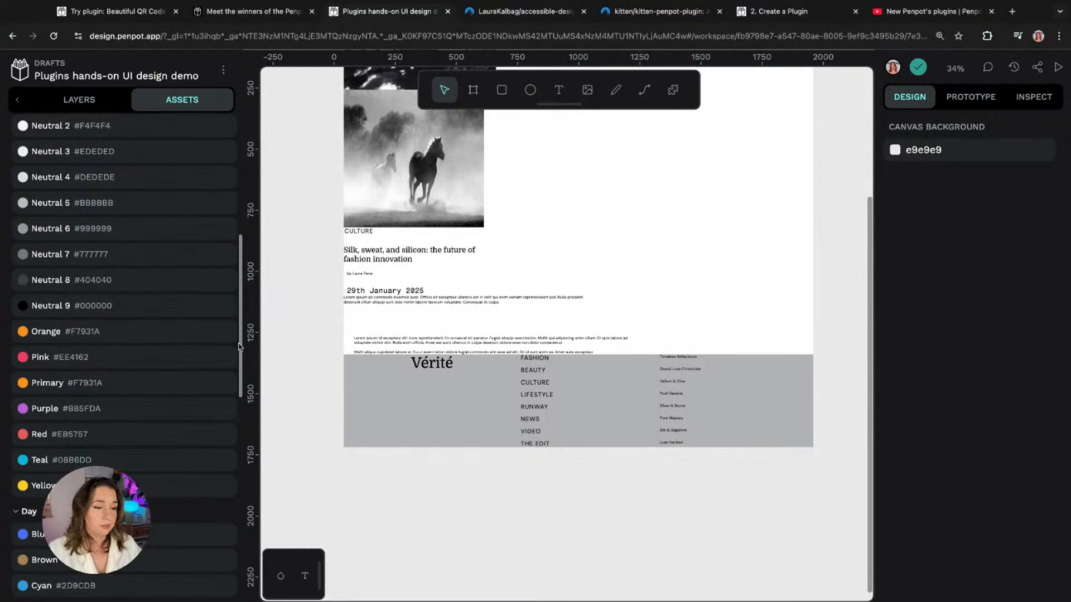
pyautogui.scroll(-10, 239, 347)
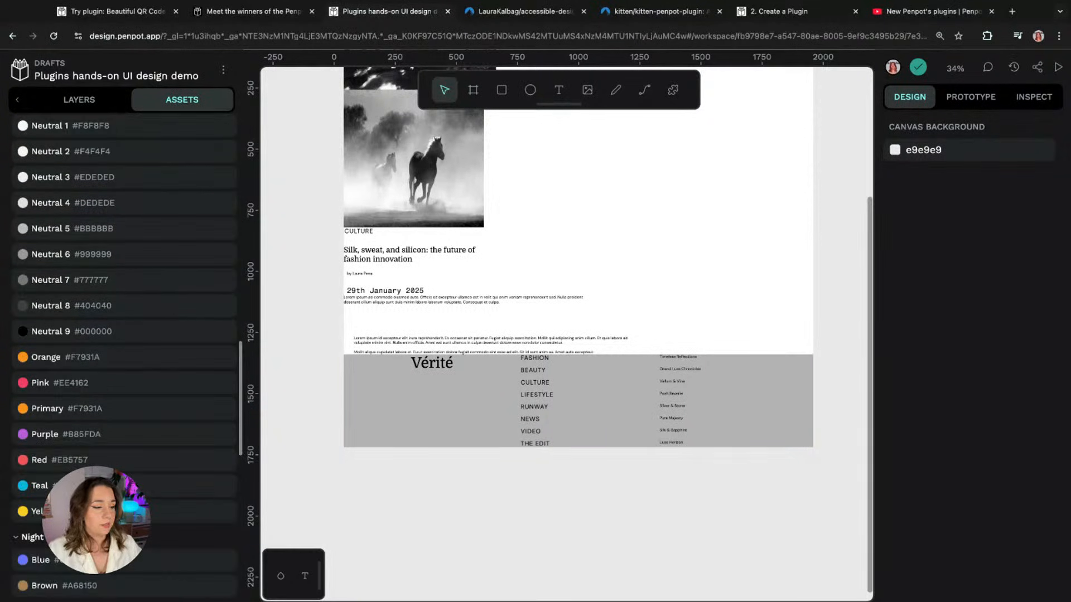
pyautogui.scroll(-10, 241, 366)
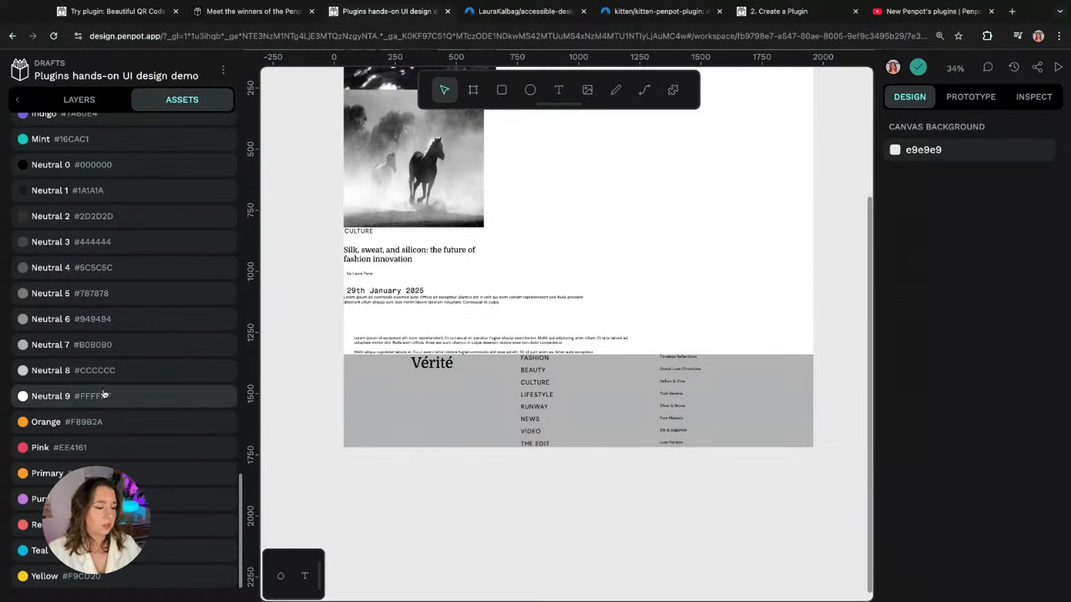
pyautogui.scroll(4, 241, 498)
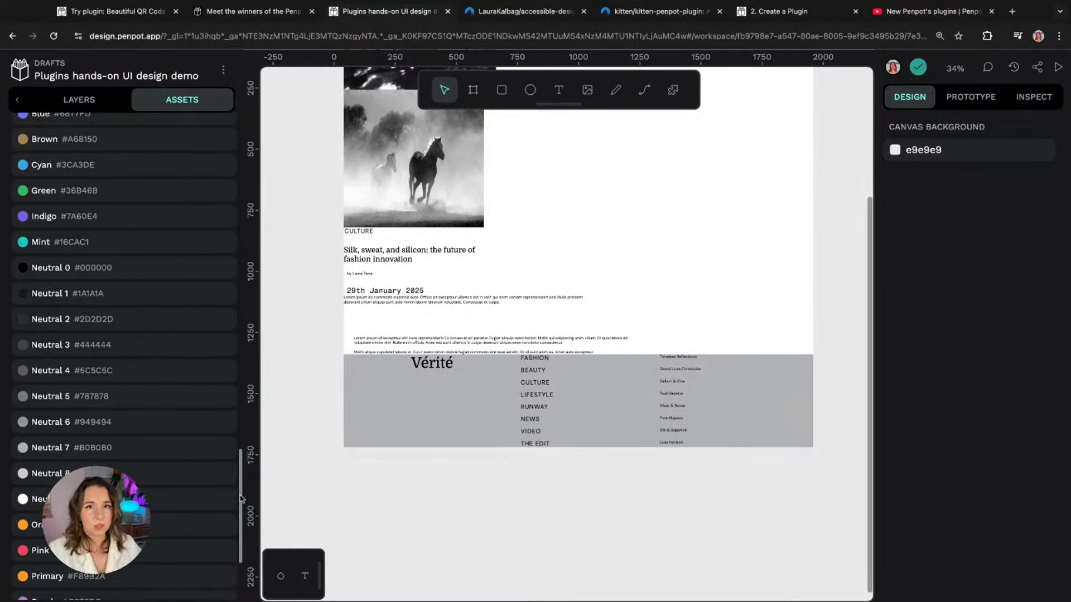
pyautogui.scroll(2, 241, 498)
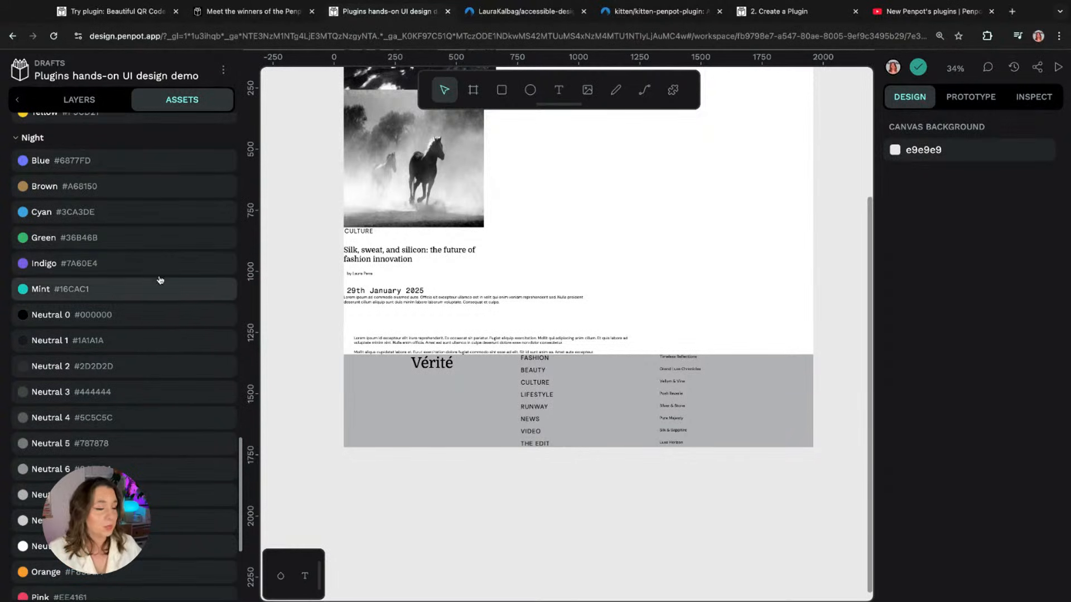
# Step: Try several Day neutrals as the footer board's fill and settle on Neutral 4 (#DEDEDE)
pyautogui.click(584, 400)
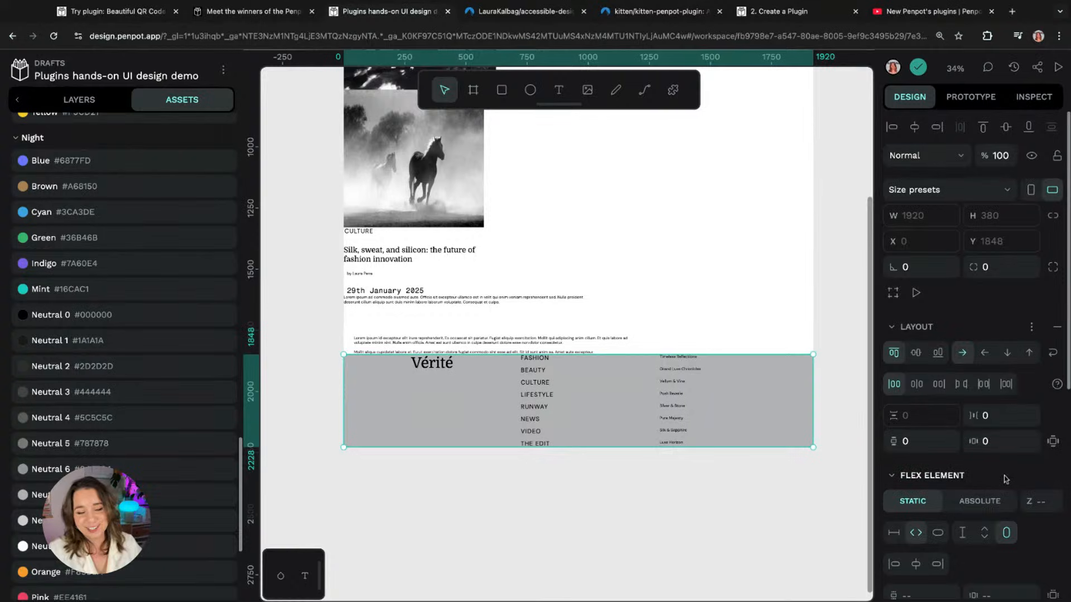
pyautogui.scroll(-4, 959, 447)
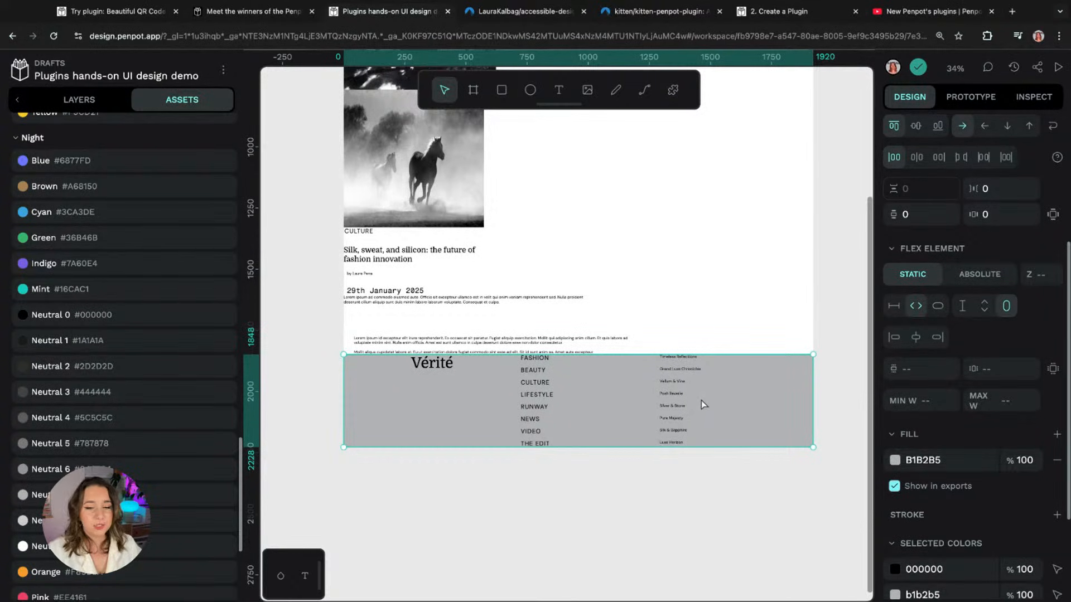
pyautogui.scroll(1, 32, 155)
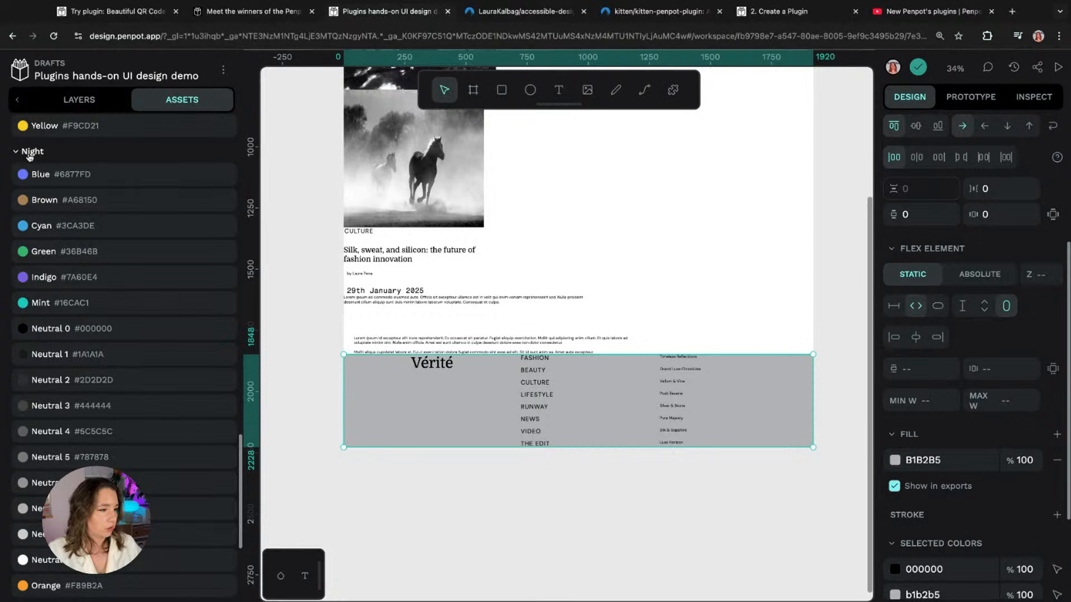
pyautogui.click(20, 152)
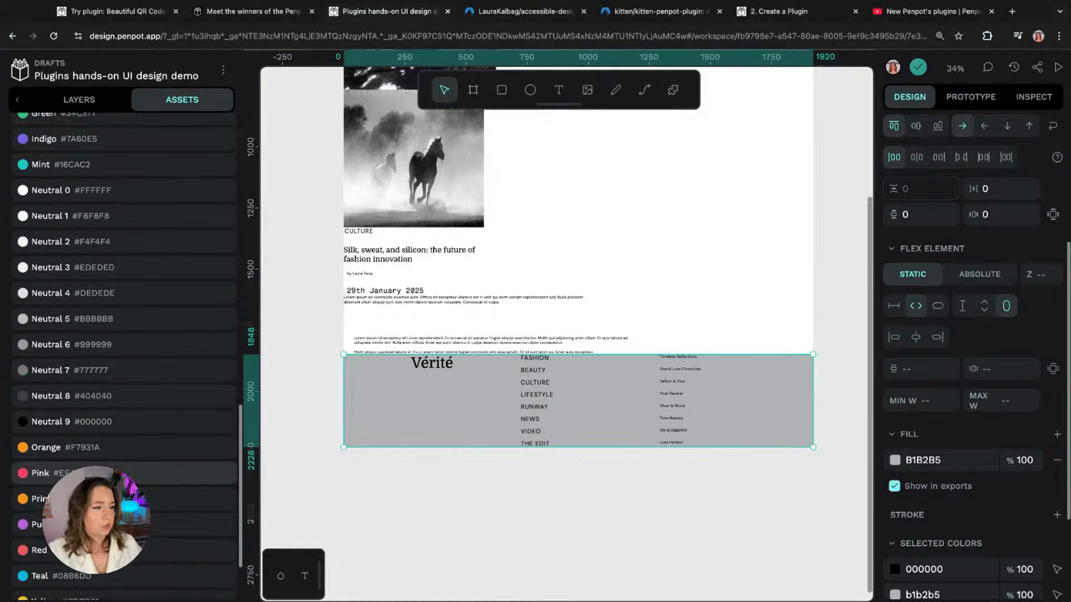
pyautogui.scroll(2, 133, 204)
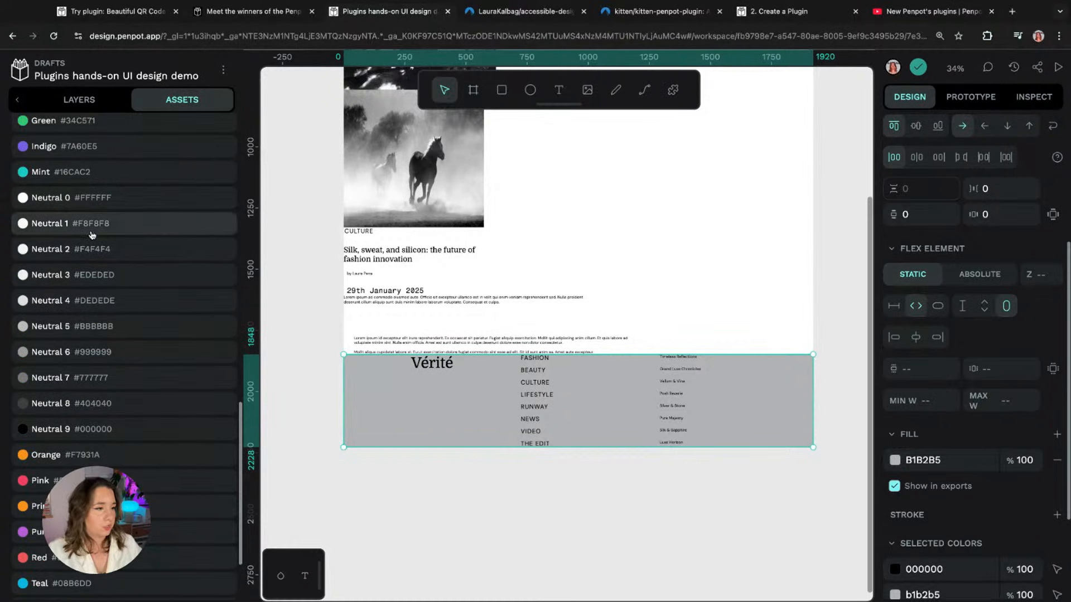
pyautogui.click(90, 273)
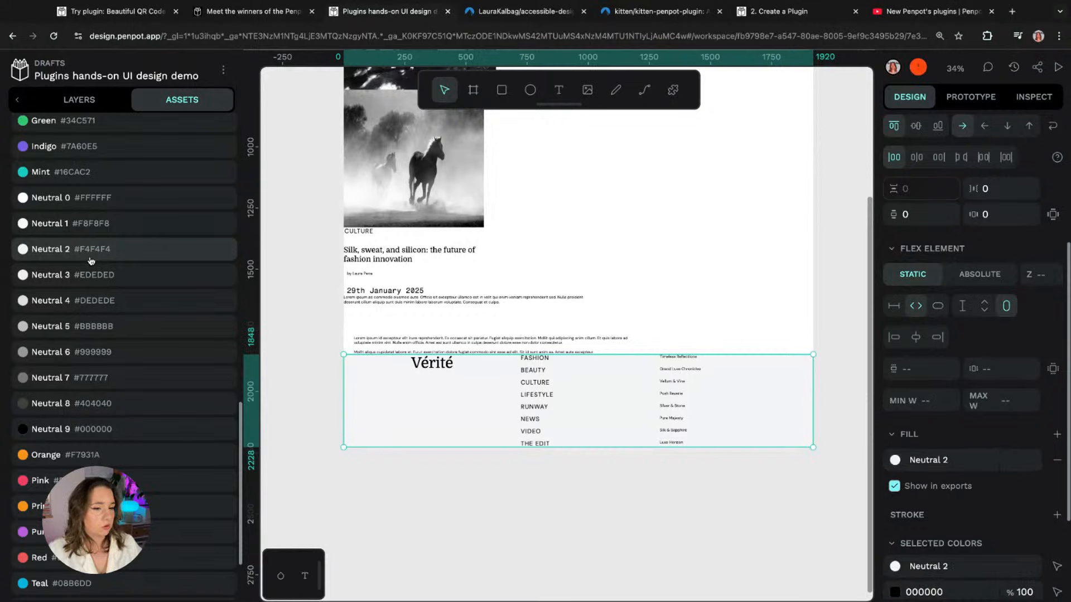
pyautogui.click(92, 378)
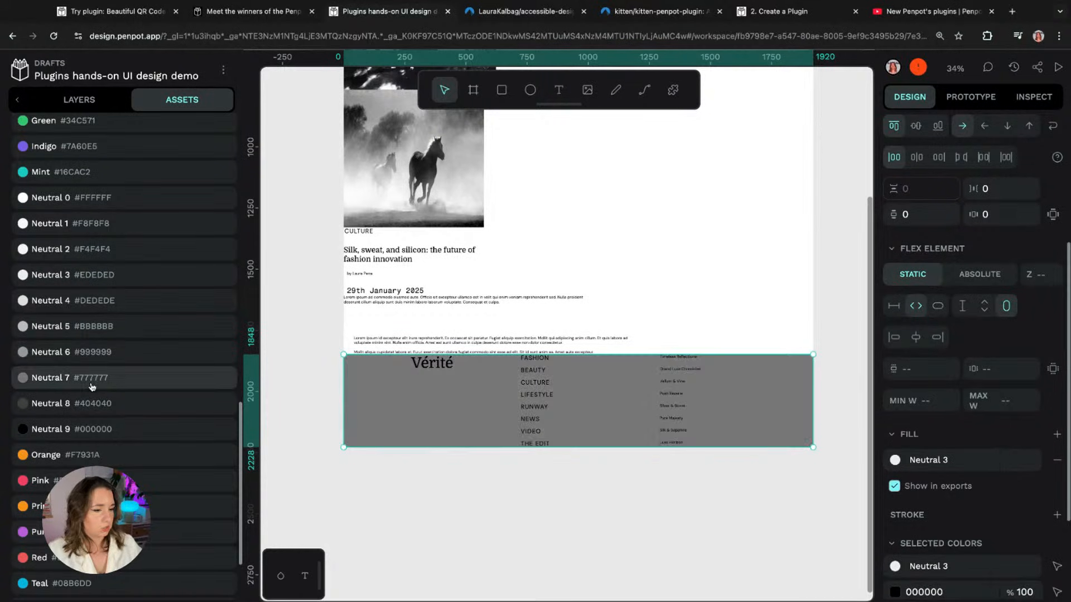
pyautogui.click(200, 412)
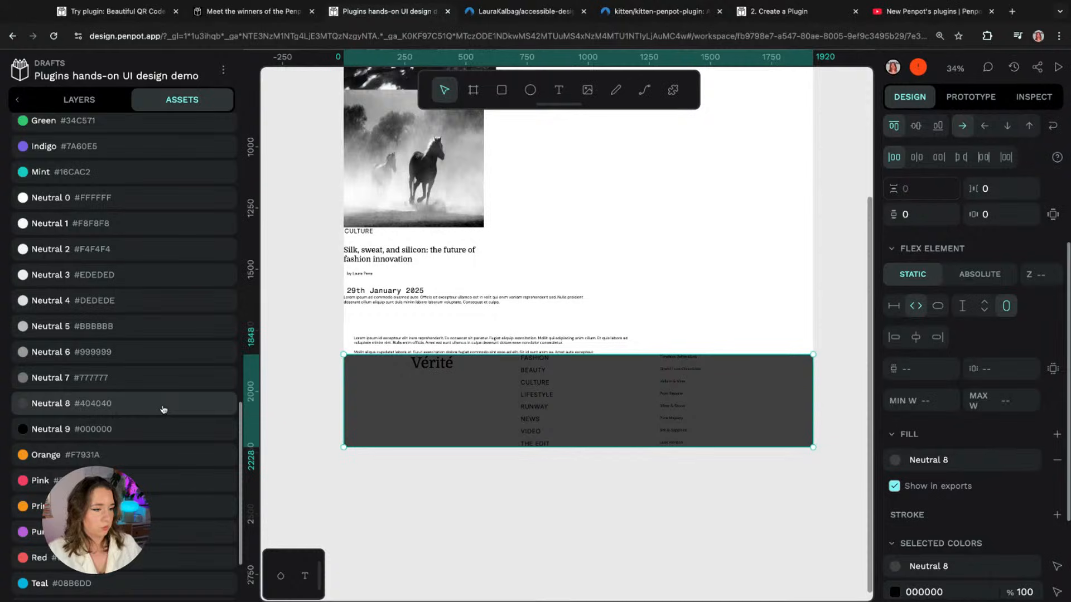
pyautogui.click(146, 303)
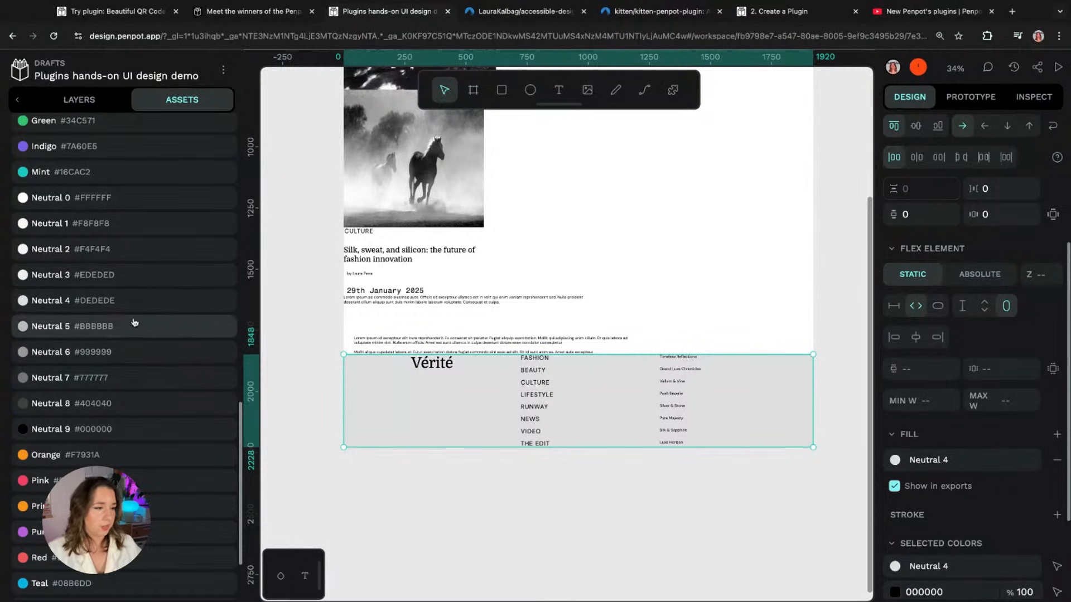
# Step: Set the mockup board's fill to the Day group's Neutral 0 (#FFFFFF) library color
pyautogui.scroll(5, 625, 305)
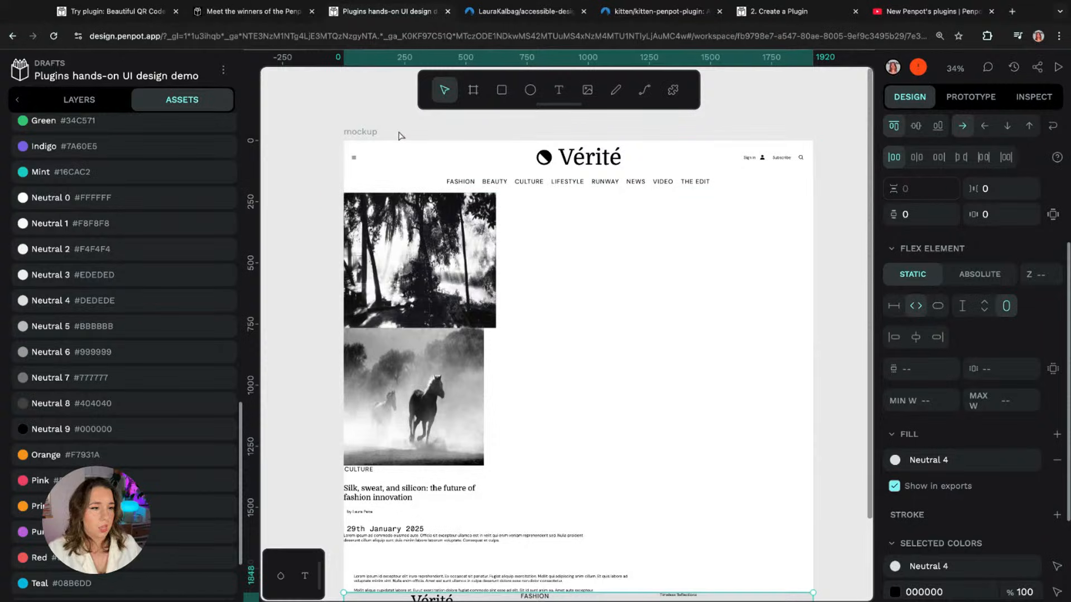
pyautogui.click(399, 135)
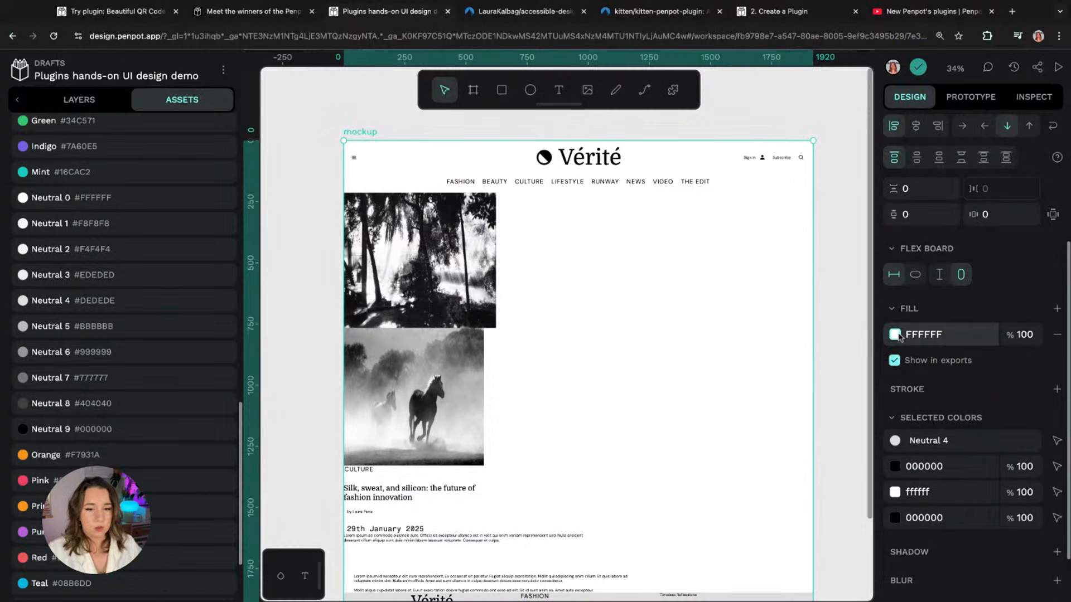
pyautogui.click(894, 334)
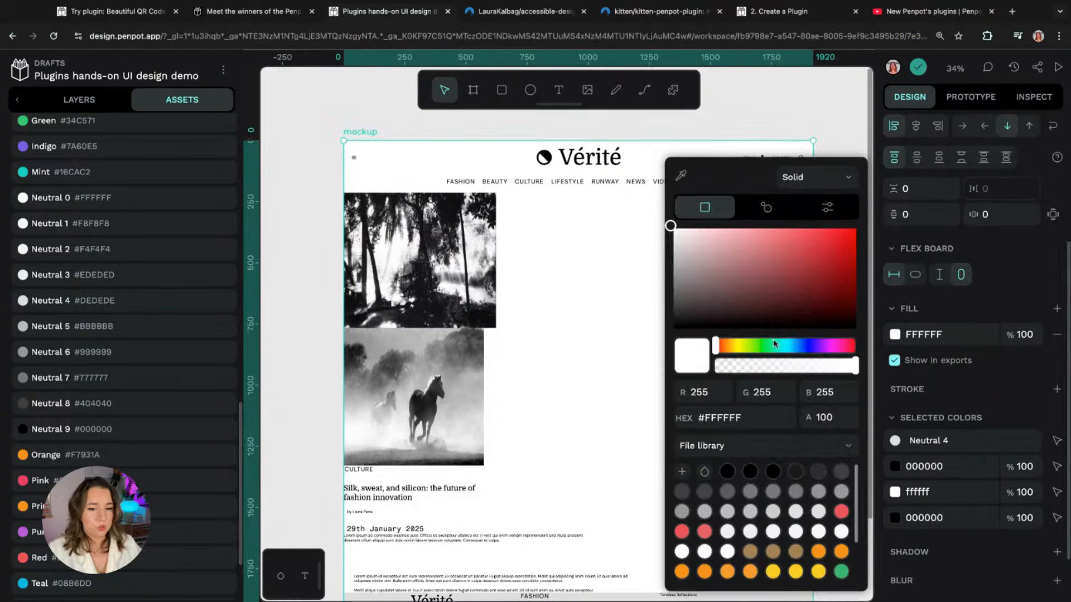
pyautogui.click(54, 202)
pyautogui.scroll(-1, 777, 326)
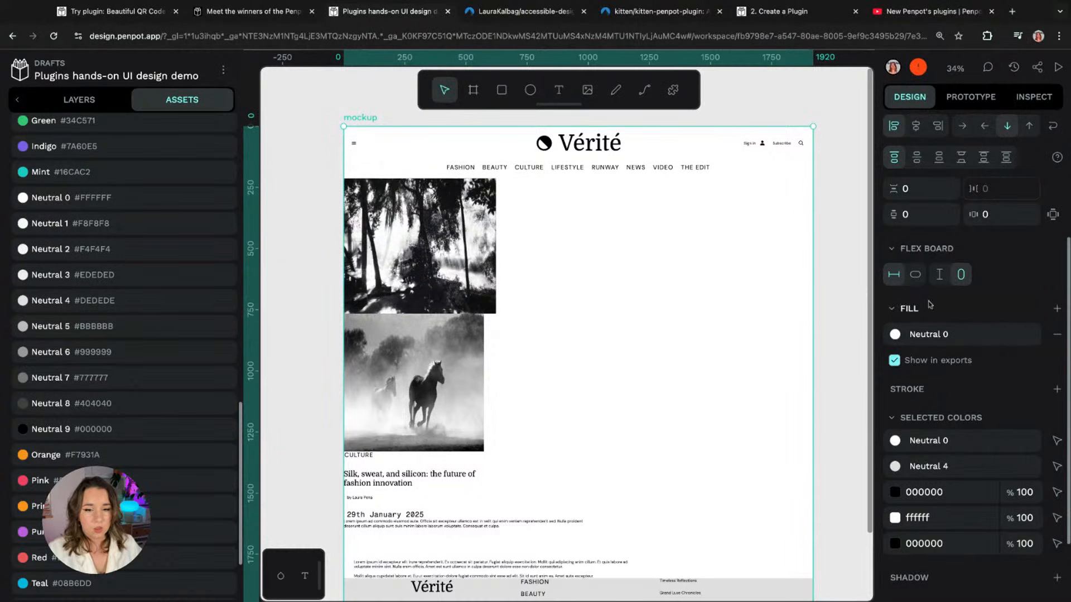
# Step: Show the file library's swatches in the color palette, look through them and close the palette
pyautogui.scroll(4, 160, 202)
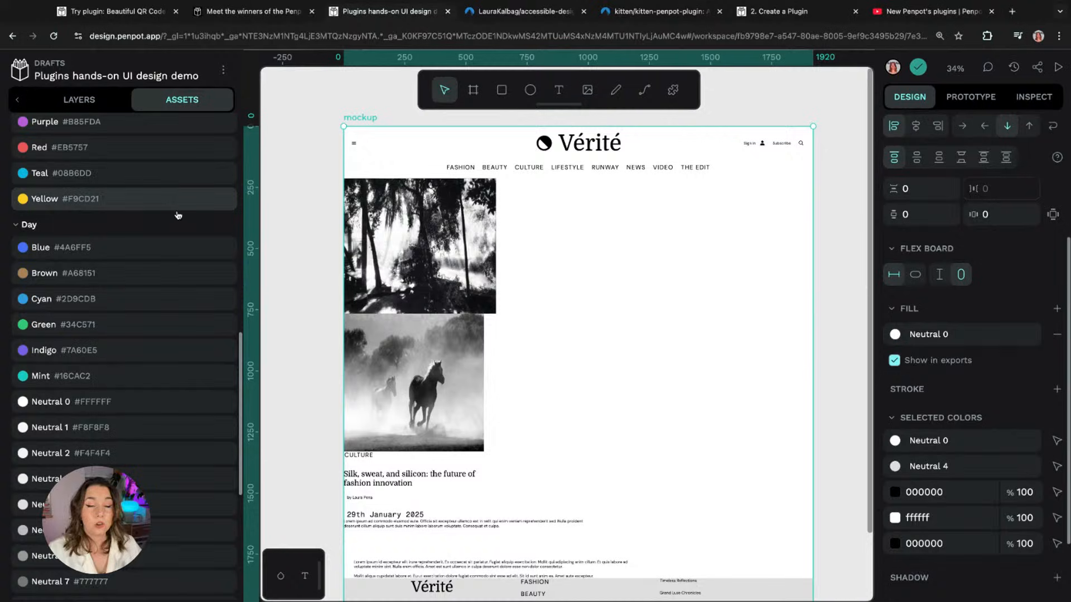
pyautogui.click(280, 576)
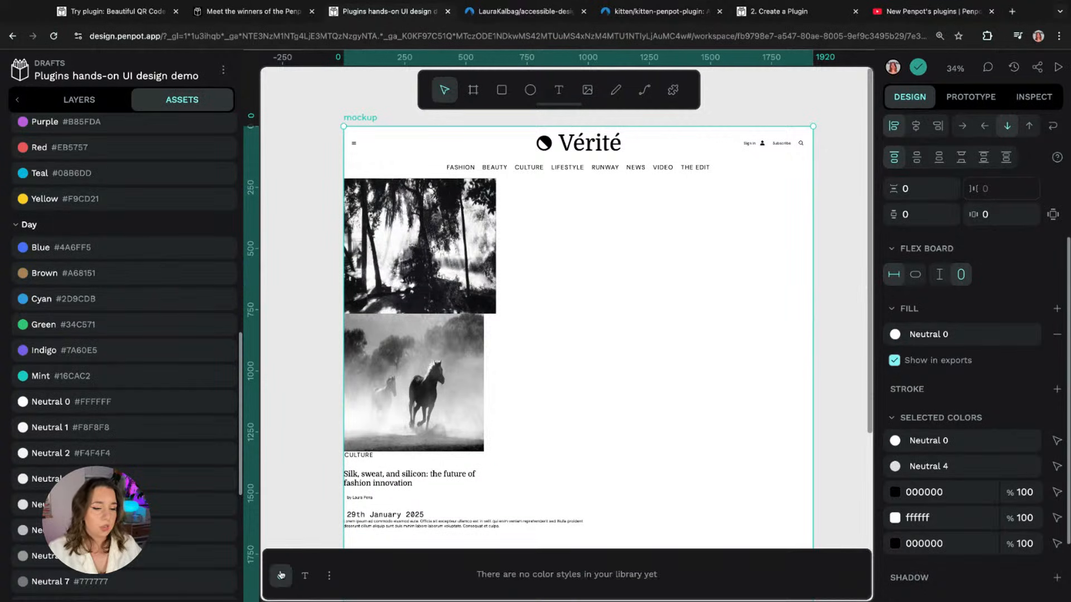
pyautogui.click(330, 577)
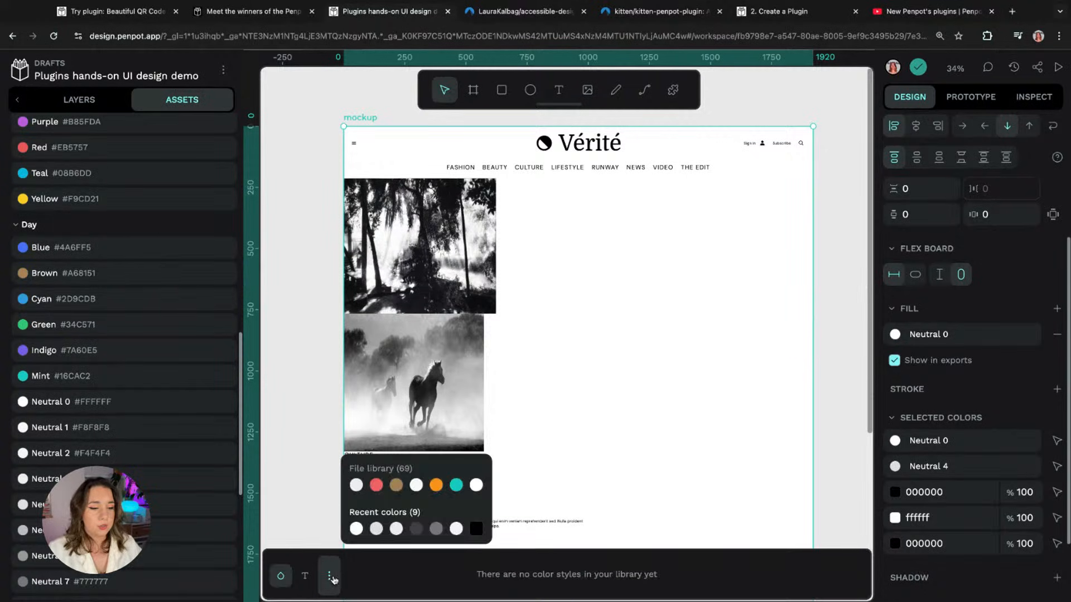
pyautogui.click(405, 471)
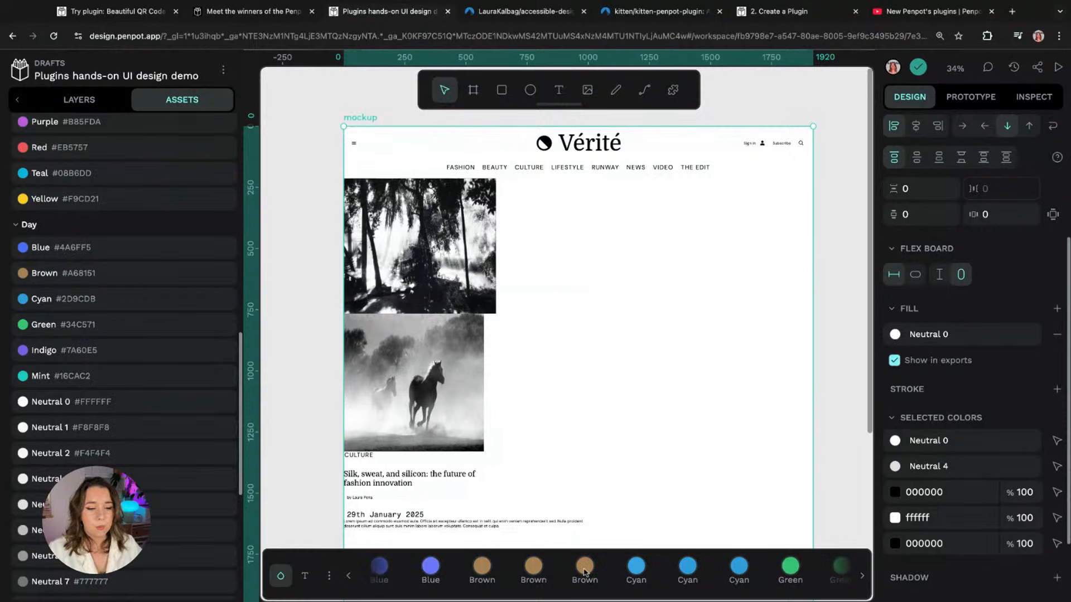
pyautogui.hscroll(1, 650, 569)
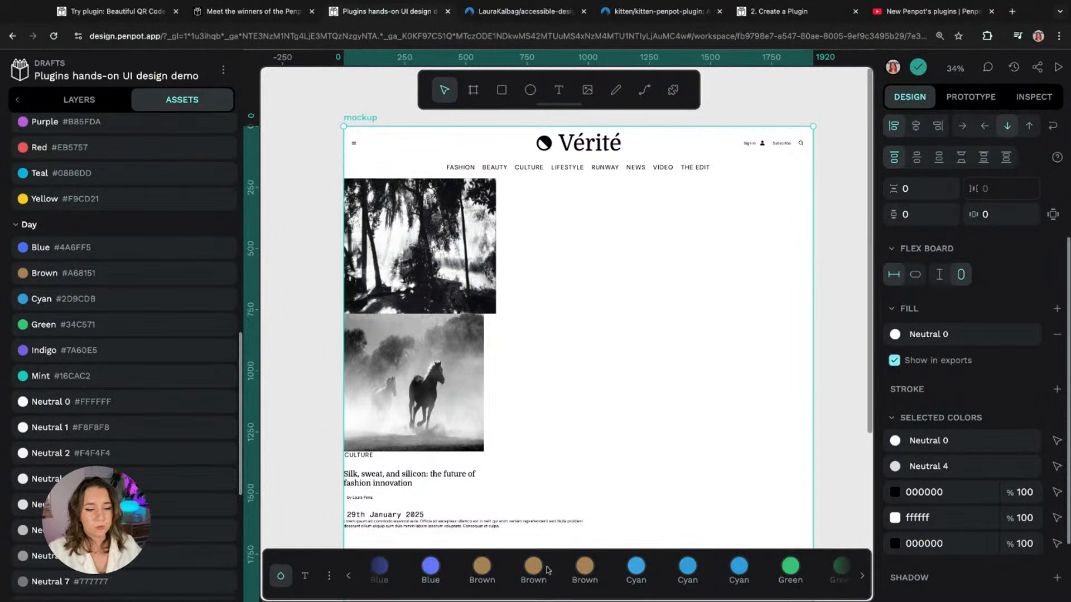
pyautogui.hscroll(6, 727, 575)
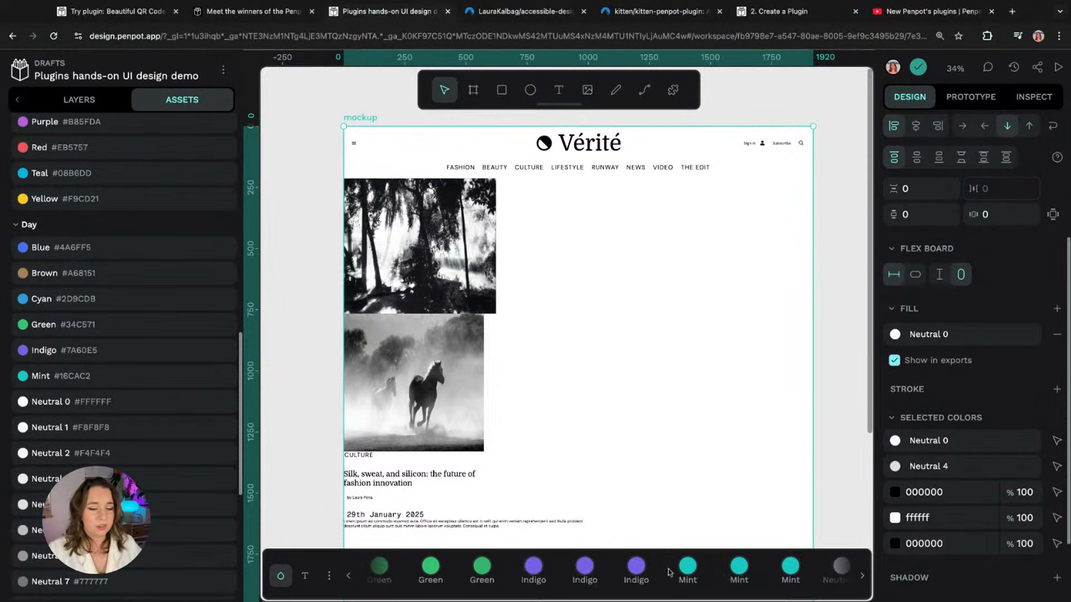
pyautogui.click(282, 578)
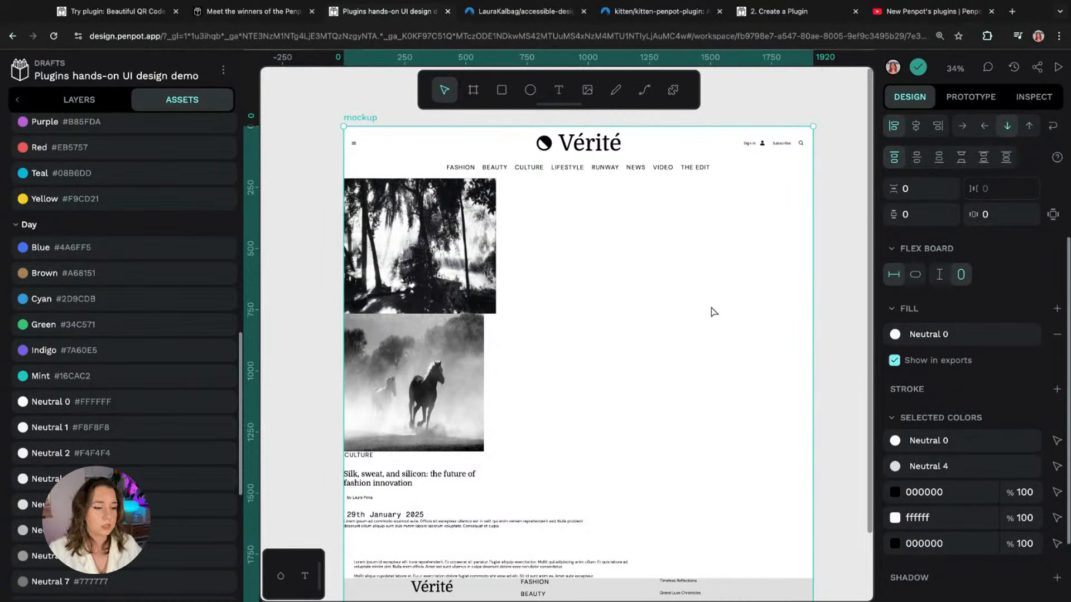
pyautogui.scroll(-5, 697, 296)
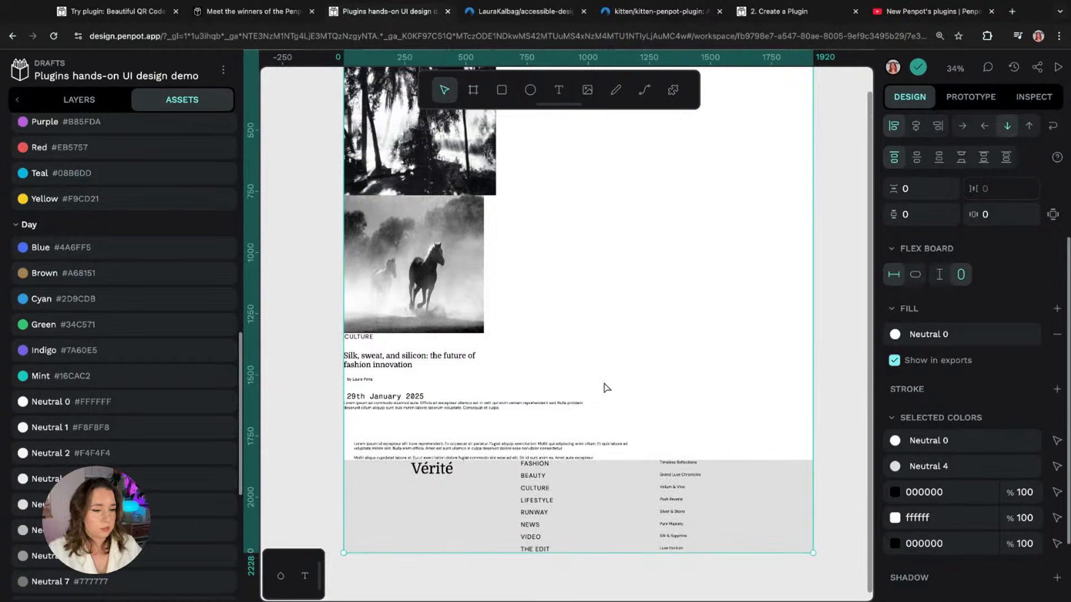
pyautogui.scroll(5, 468, 153)
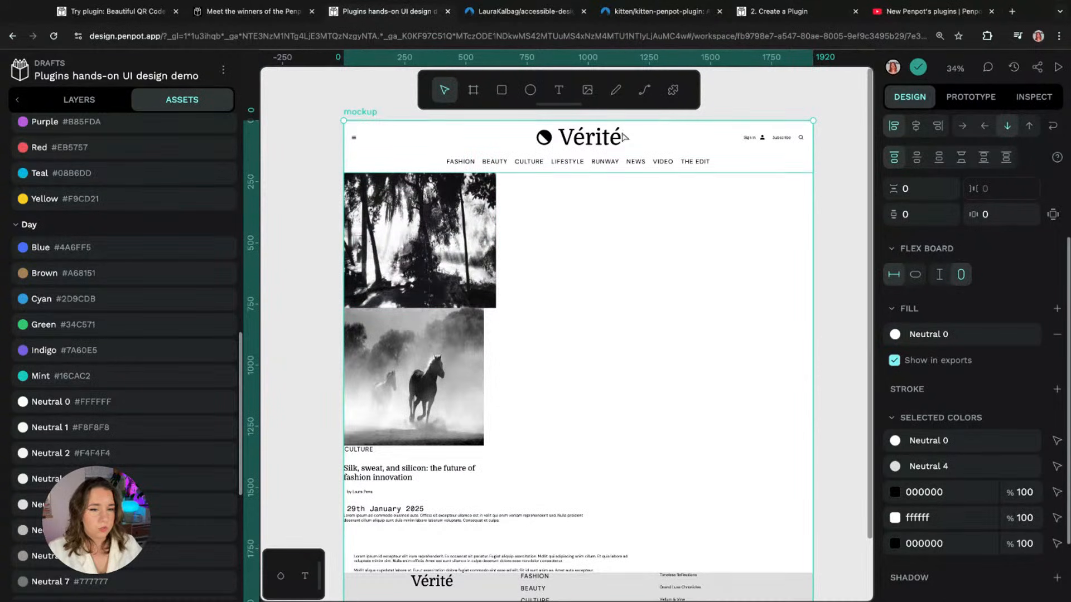
pyautogui.click(605, 141)
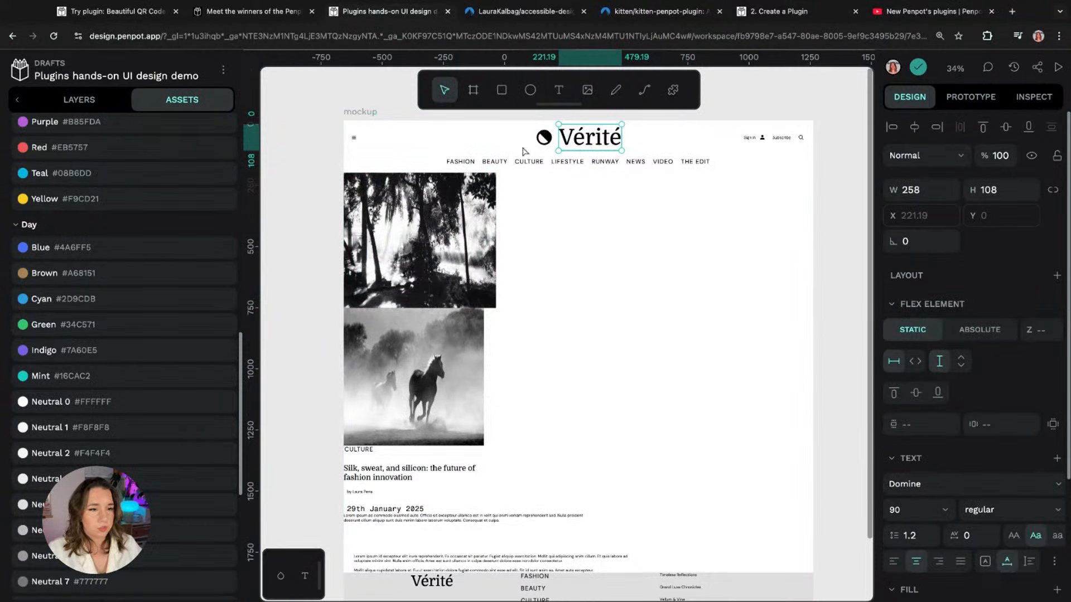
pyautogui.keyDown('shift'); pyautogui.click(462, 165); pyautogui.keyUp('shift')
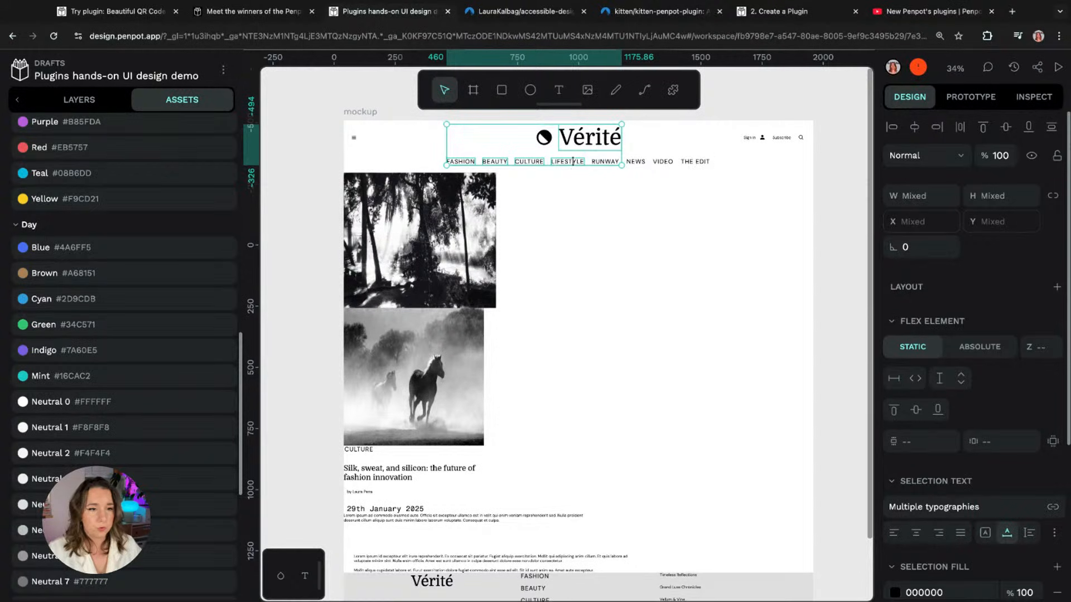
pyautogui.click(837, 166)
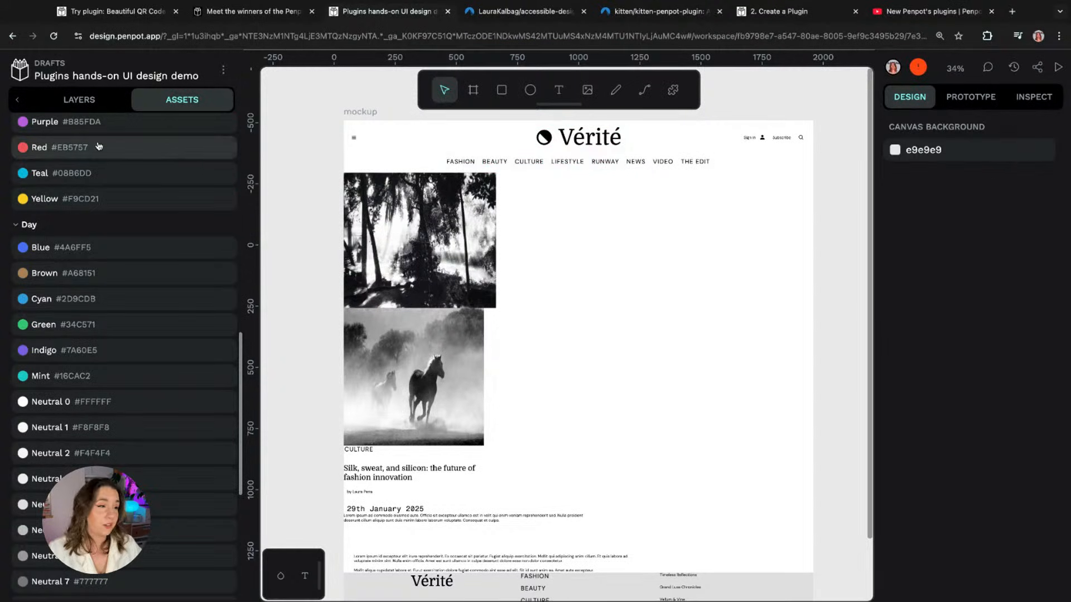
# Step: Filter the layer list to texts and select all text layers of the mockup
pyautogui.click(100, 99)
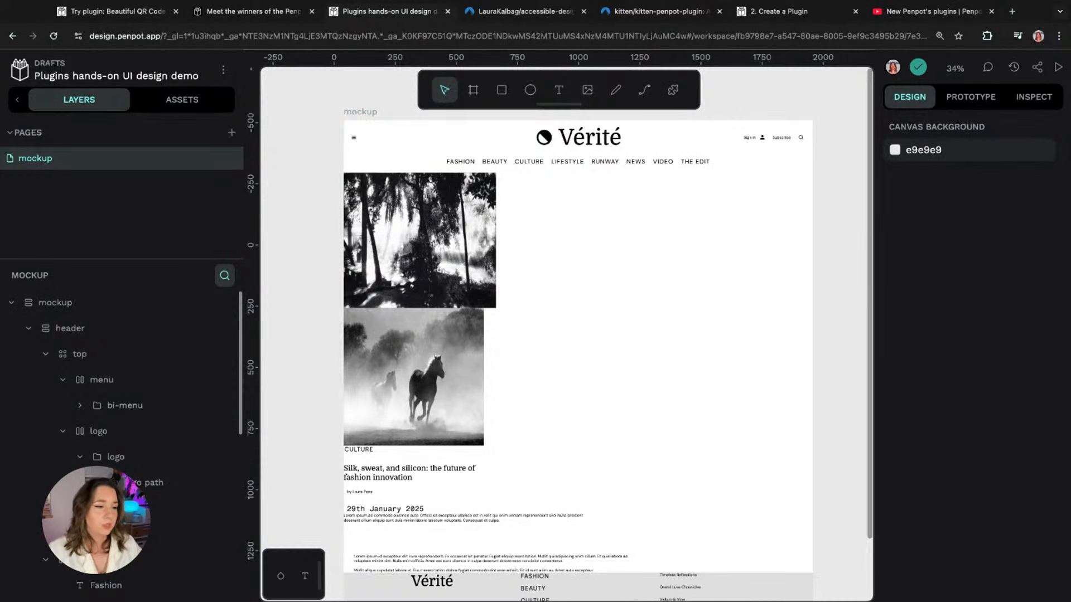
pyautogui.click(225, 274)
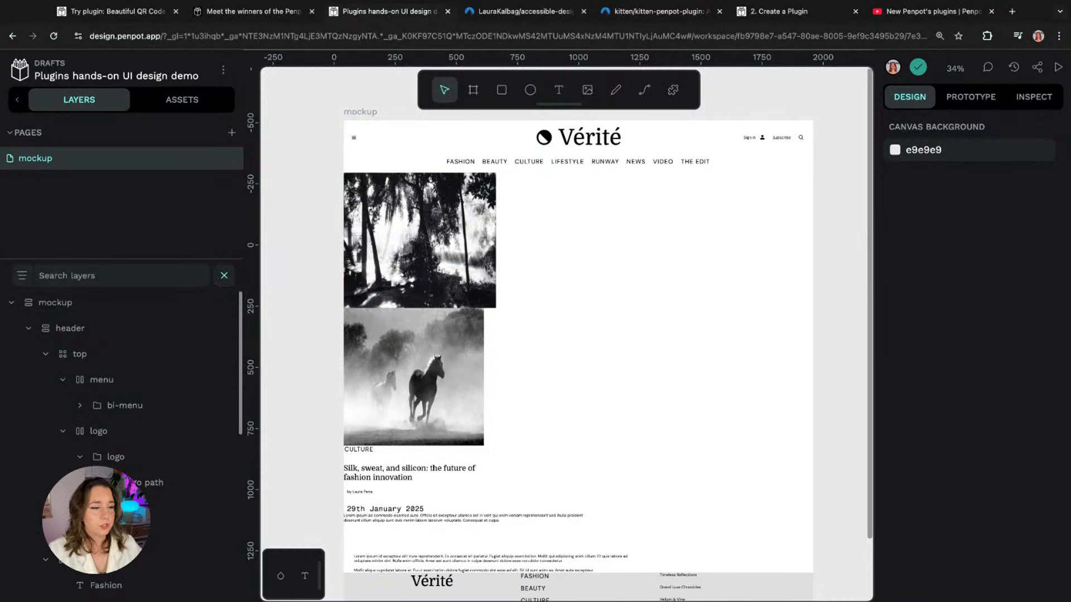
pyautogui.click(23, 277)
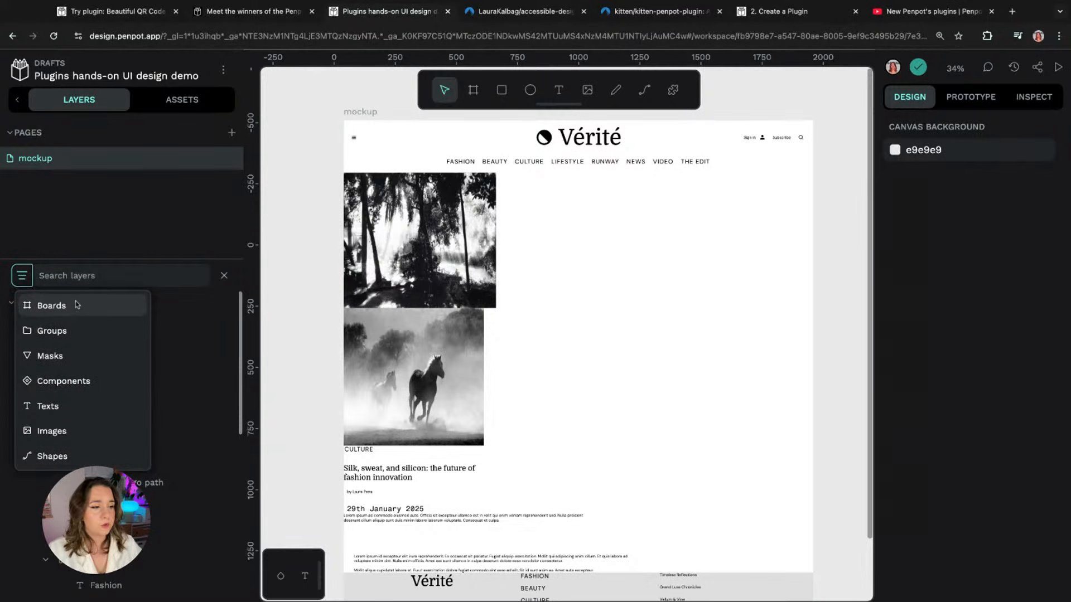
pyautogui.click(69, 409)
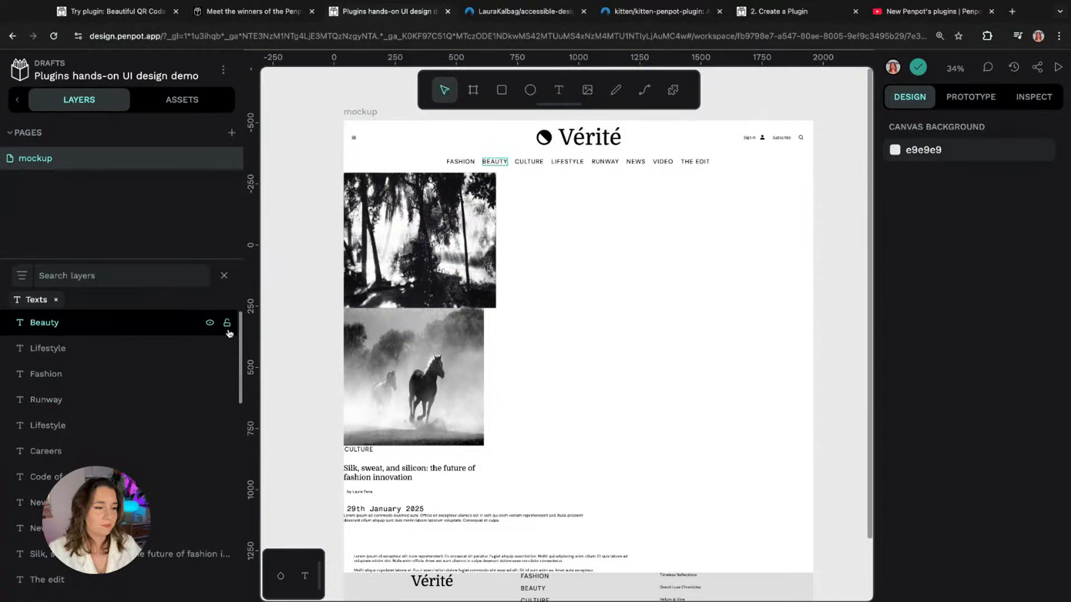
pyautogui.scroll(-10, 239, 330)
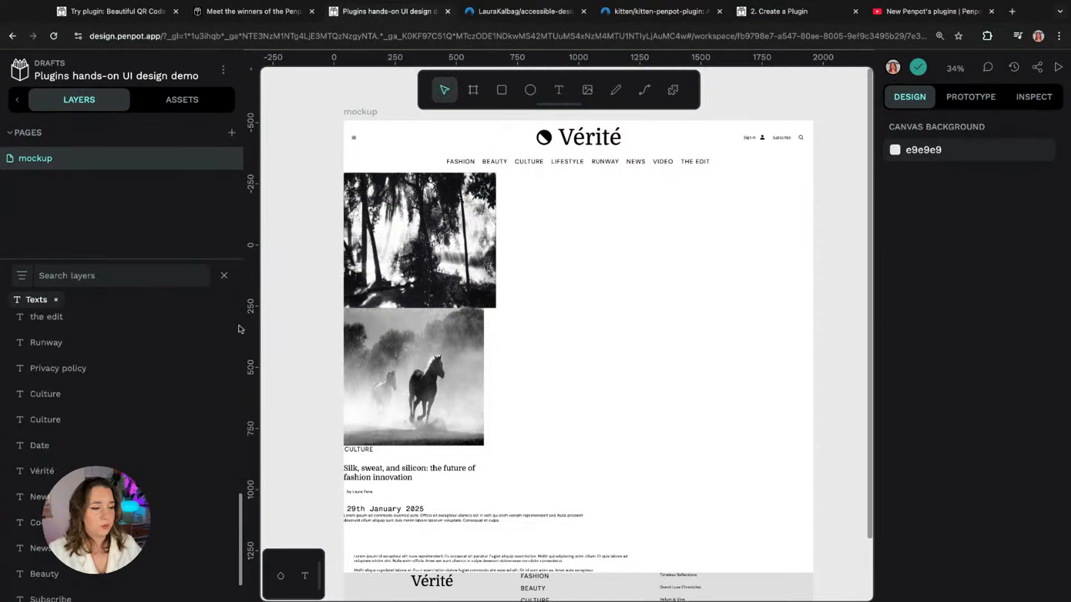
pyautogui.scroll(-2, 239, 329)
pyautogui.click(114, 588)
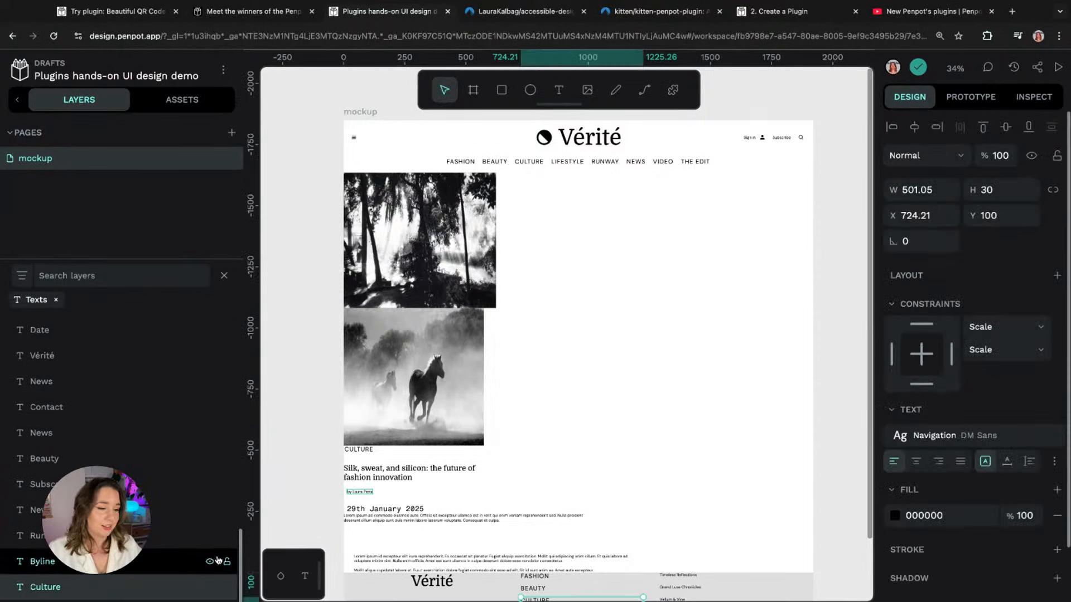
pyautogui.scroll(8, 156, 435)
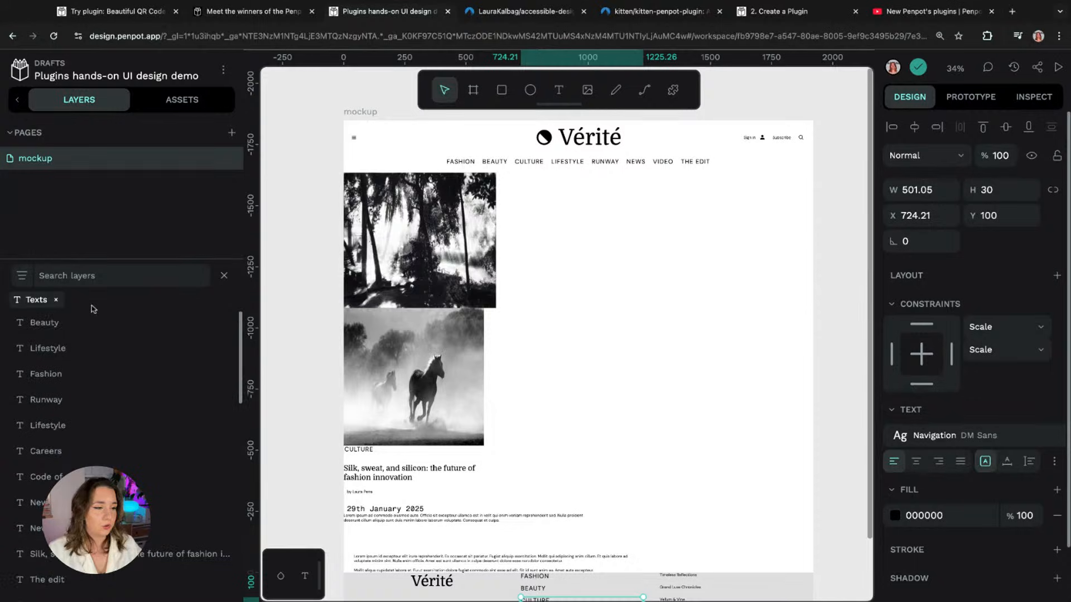
pyautogui.keyDown('shift'); pyautogui.click(82, 324); pyautogui.keyUp('shift')
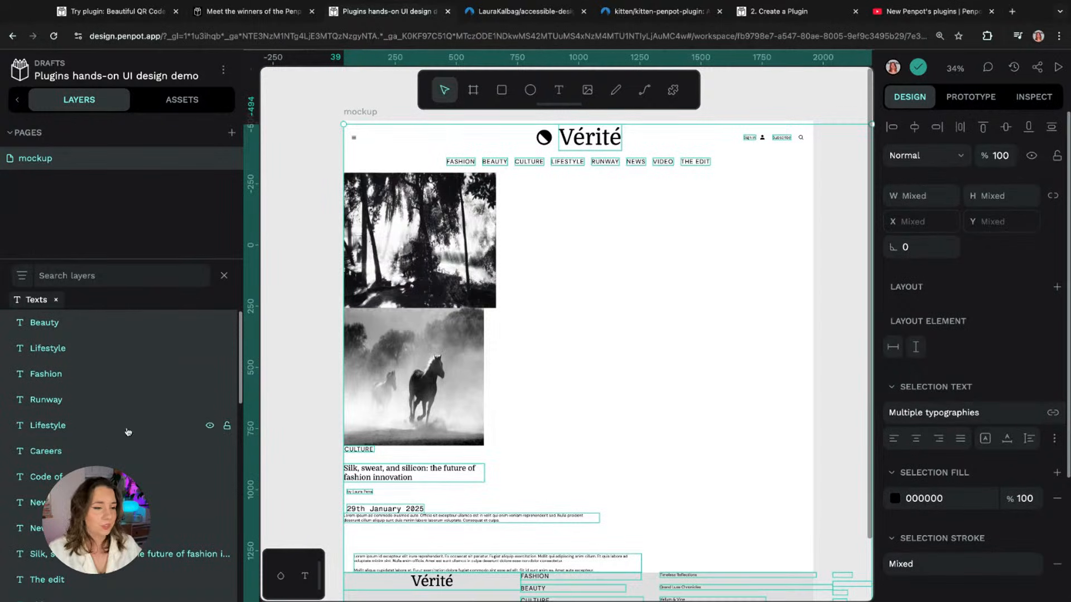
# Step: Try to set the fill of all selected texts to the Day group's Neutral 8 (#404040) library color
pyautogui.click(184, 101)
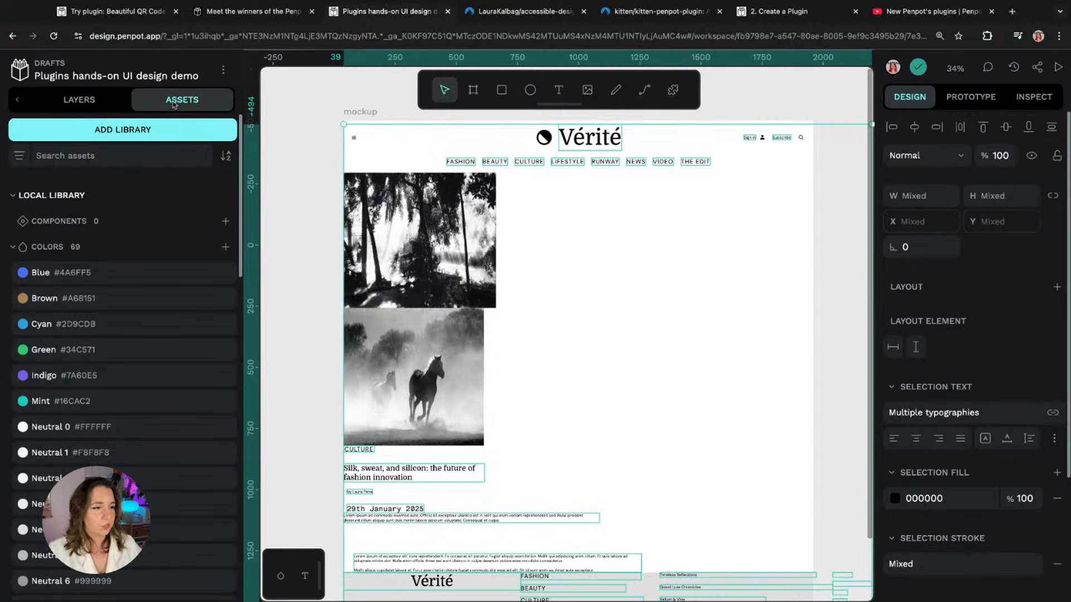
pyautogui.scroll(-10, 151, 307)
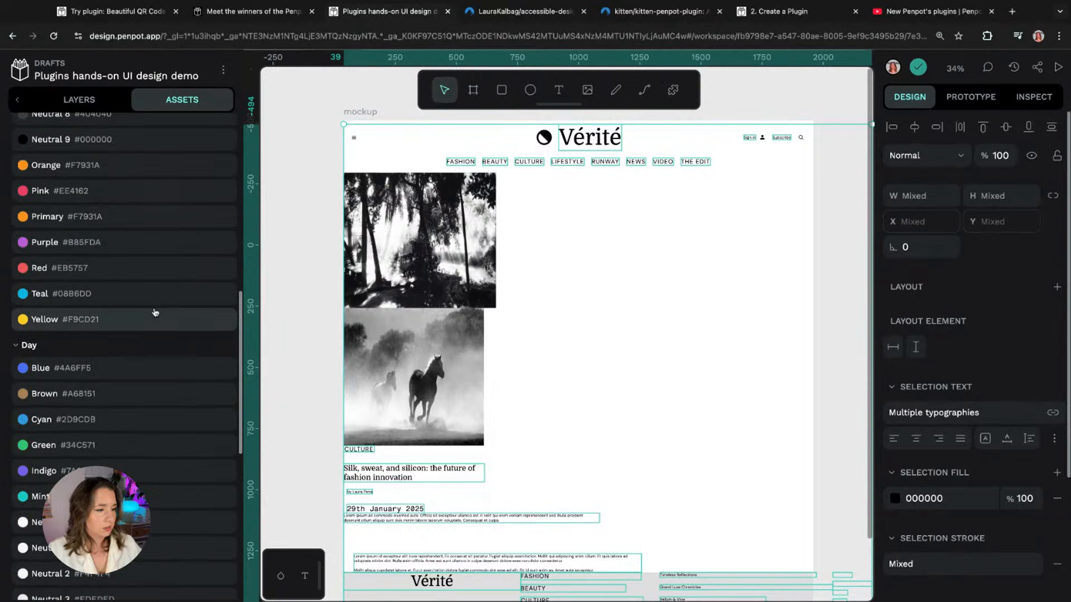
pyautogui.scroll(-5, 153, 316)
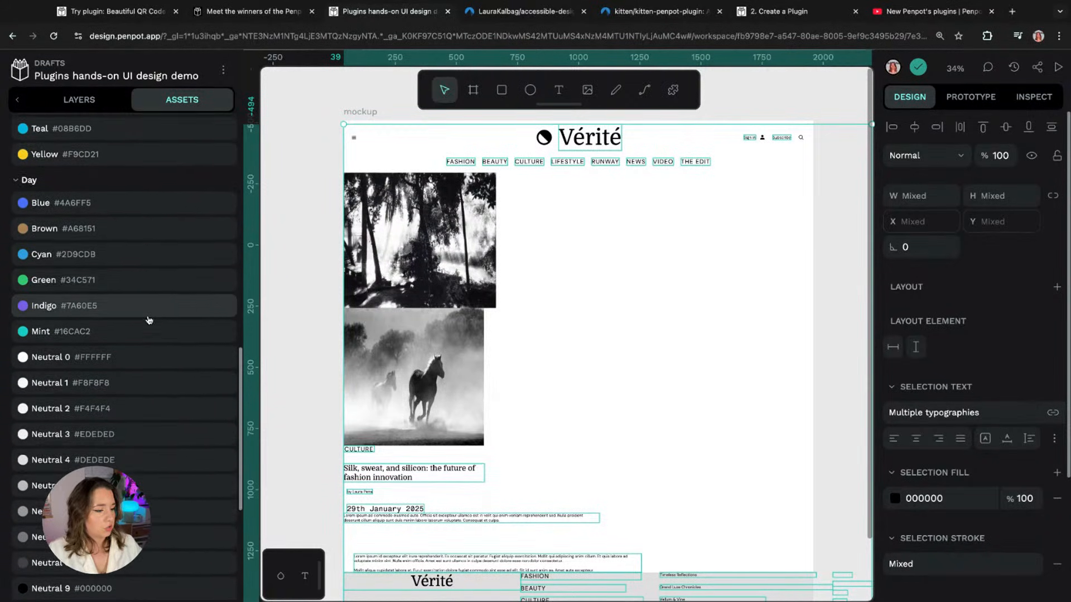
pyautogui.scroll(-2, 149, 320)
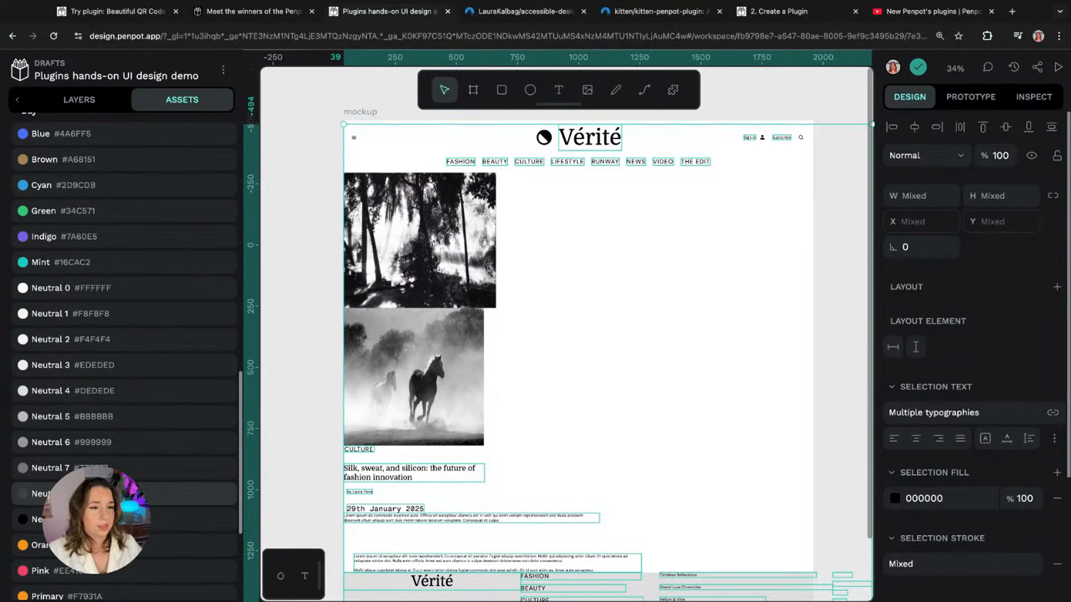
pyautogui.click(94, 493)
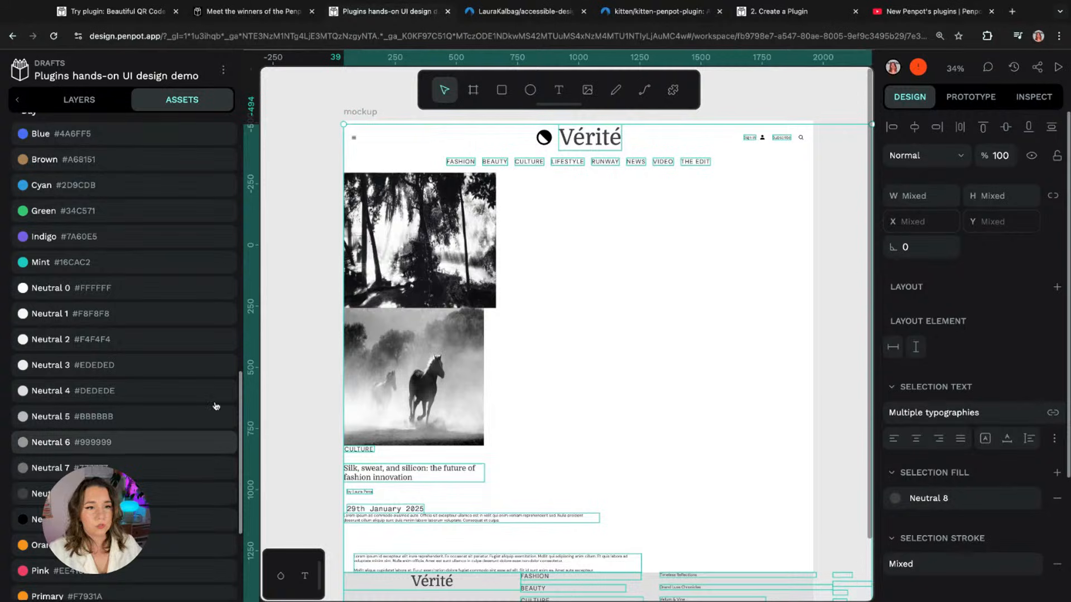
# Step: Retry loading the design file and leave nothing selected on the canvas
pyautogui.click(389, 91)
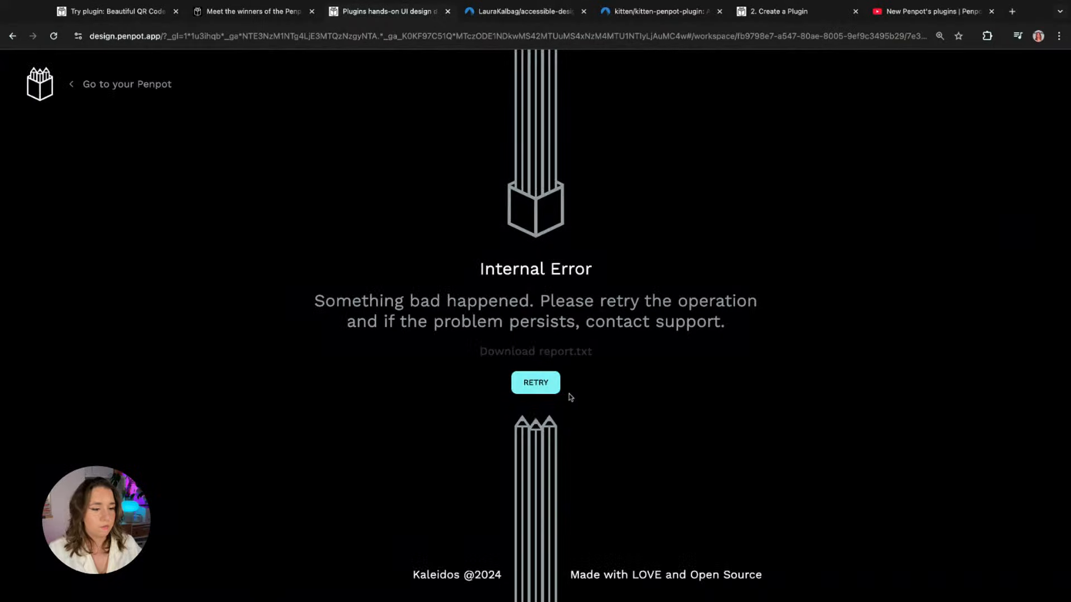
pyautogui.click(535, 383)
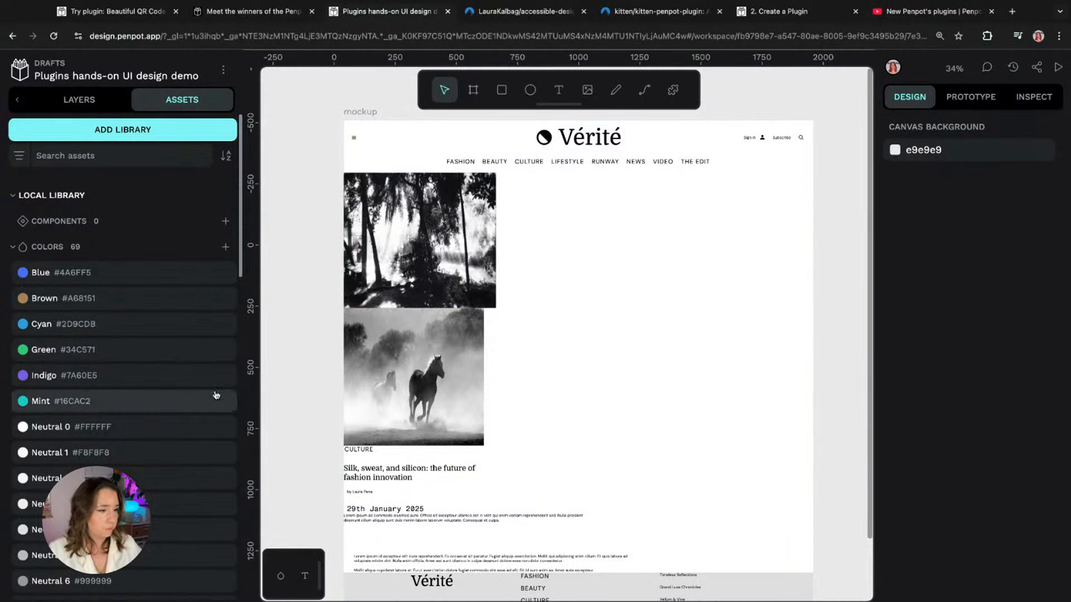
pyautogui.doubleClick(604, 162)
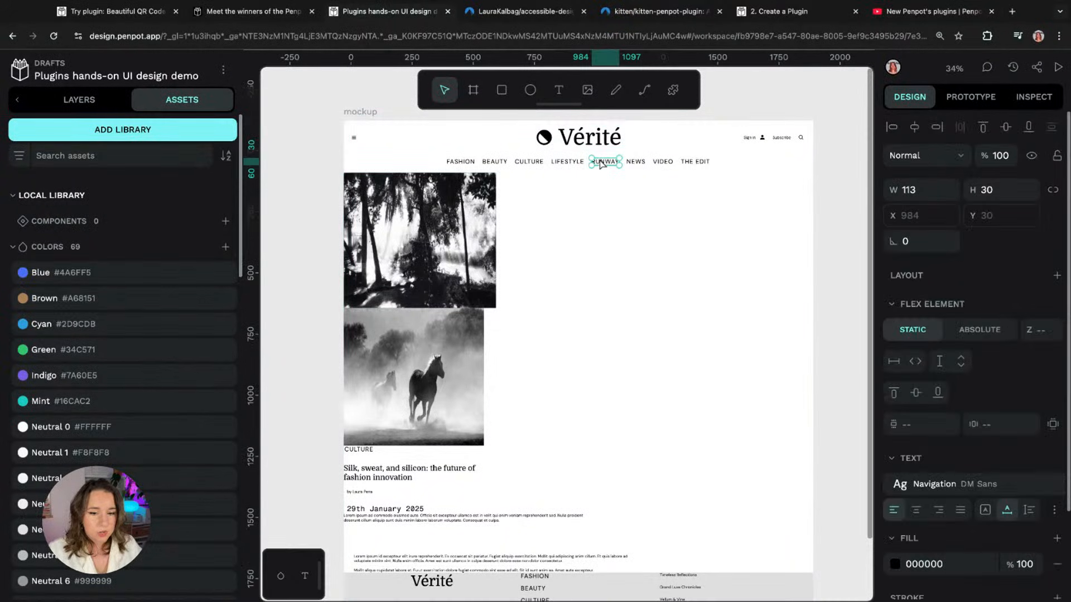
pyautogui.press('Escape')
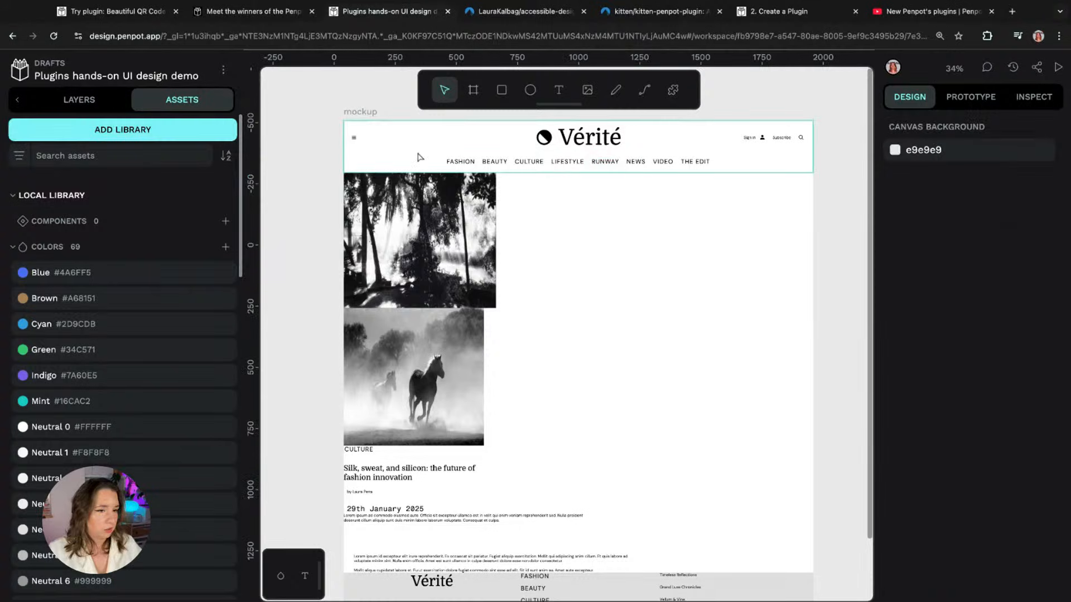
# Step: Limit the layer list to texts again and select every text layer from Beauty to Culture
pyautogui.click(72, 100)
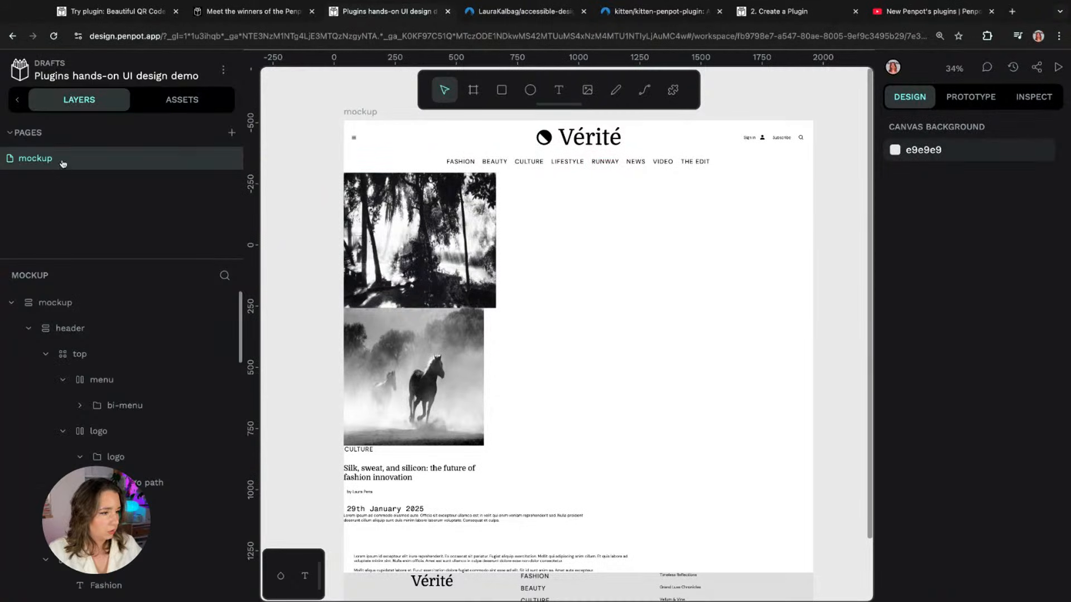
pyautogui.click(224, 275)
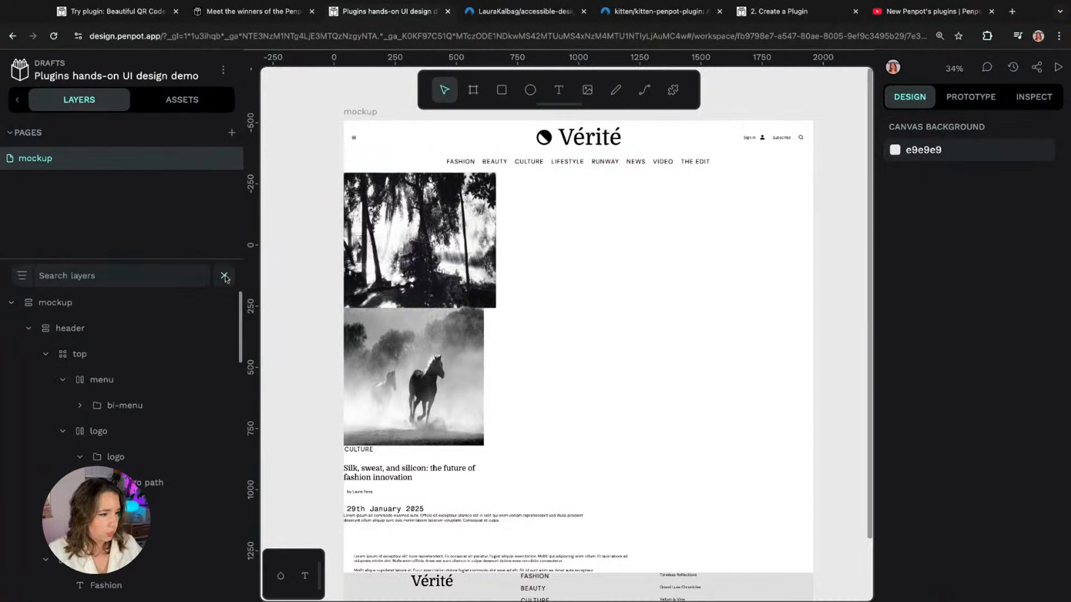
pyautogui.click(25, 276)
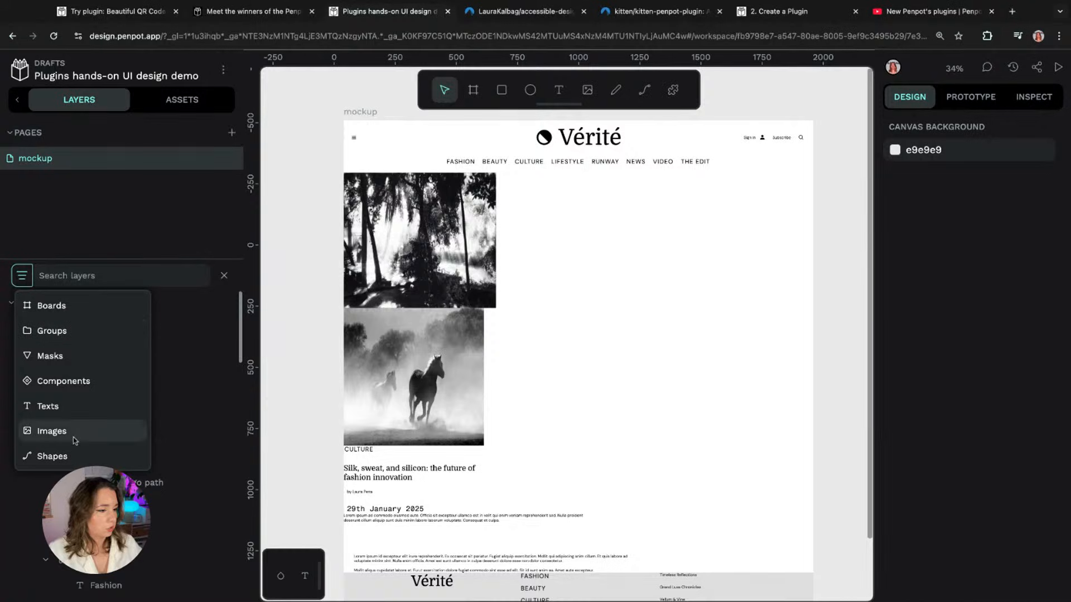
pyautogui.click(67, 406)
pyautogui.click(62, 323)
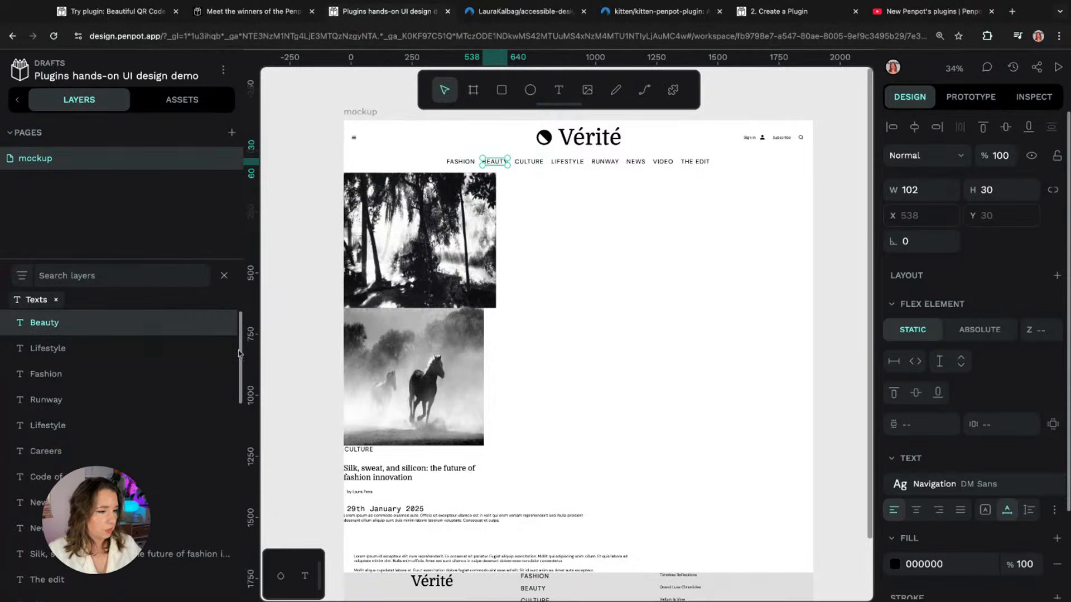
pyautogui.moveTo(241, 348); pyautogui.dragTo(241, 566)
pyautogui.keyDown('shift'); pyautogui.click(44, 587); pyautogui.keyUp('shift')
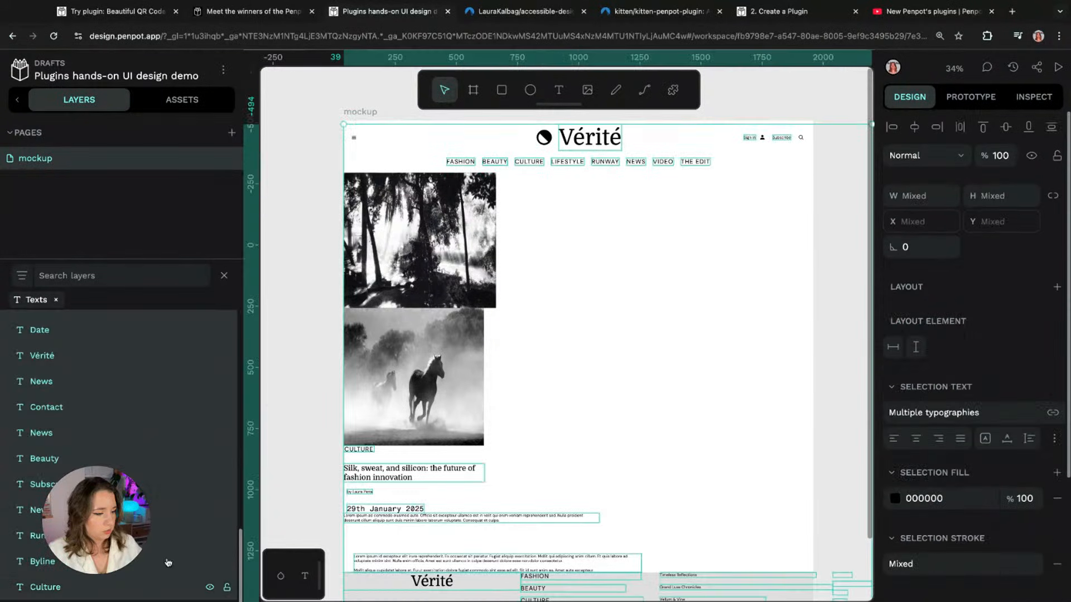
# Step: Set the fill of all selected texts to the ungrouped Neutral 8 (#404040) library color and clear the selection
pyautogui.click(203, 110)
pyautogui.scroll(-3, 156, 457)
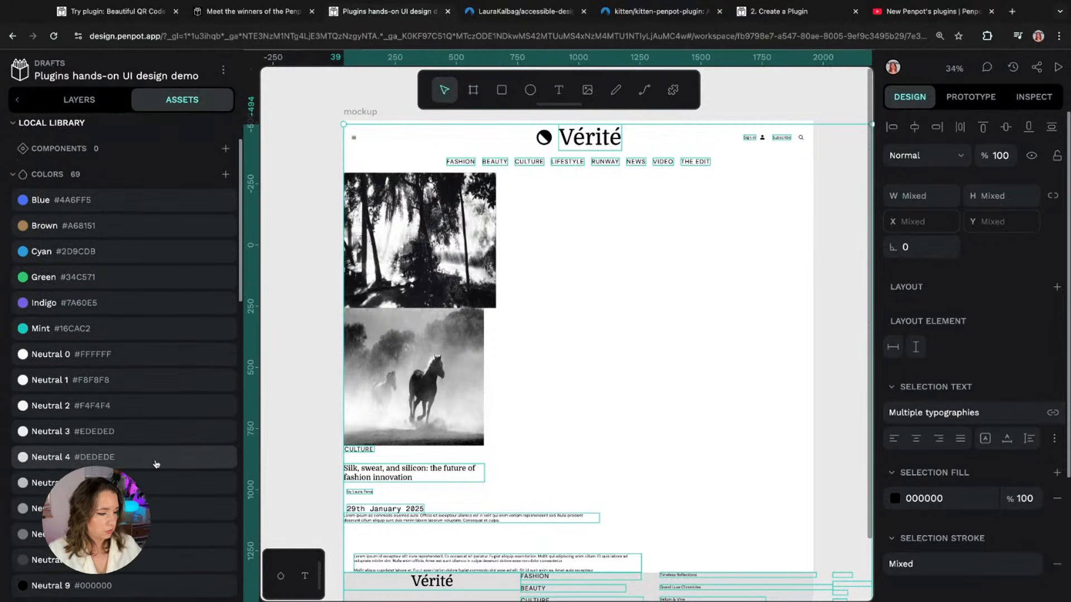
pyautogui.scroll(-1, 156, 464)
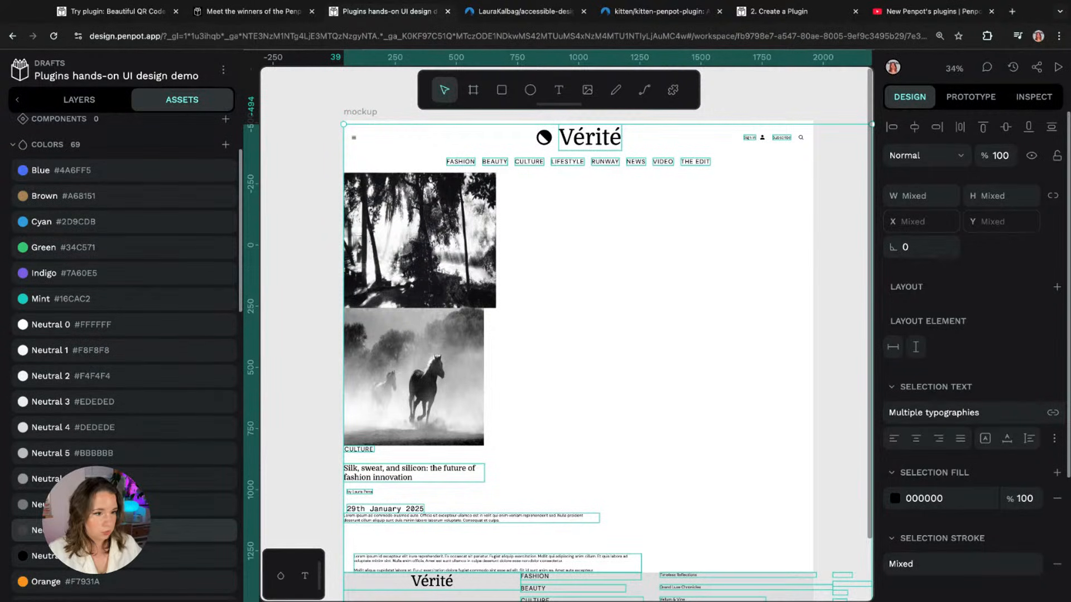
pyautogui.click(100, 530)
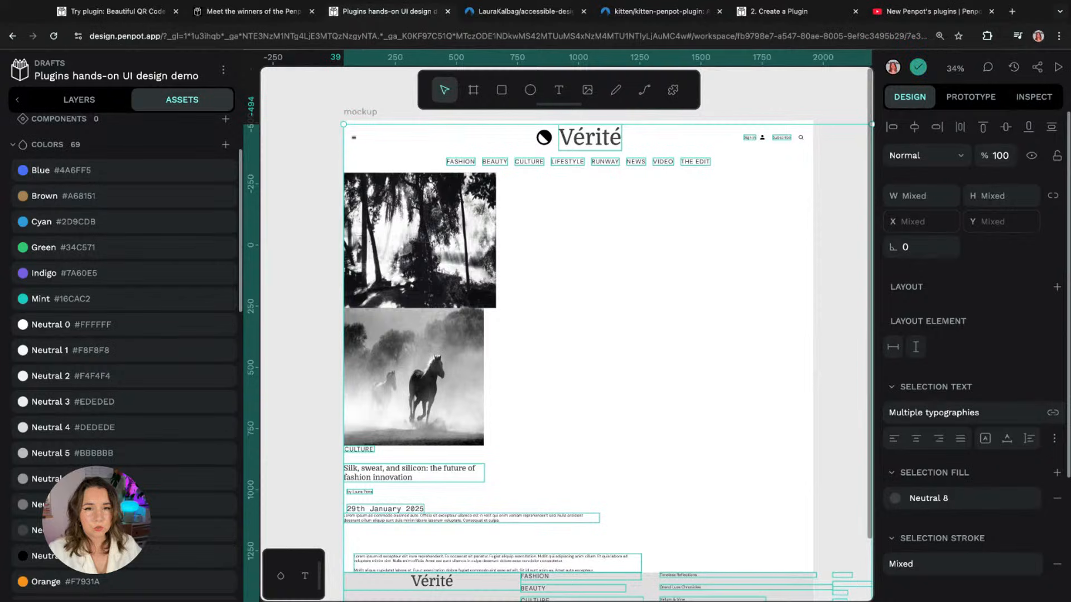
pyautogui.press('Escape')
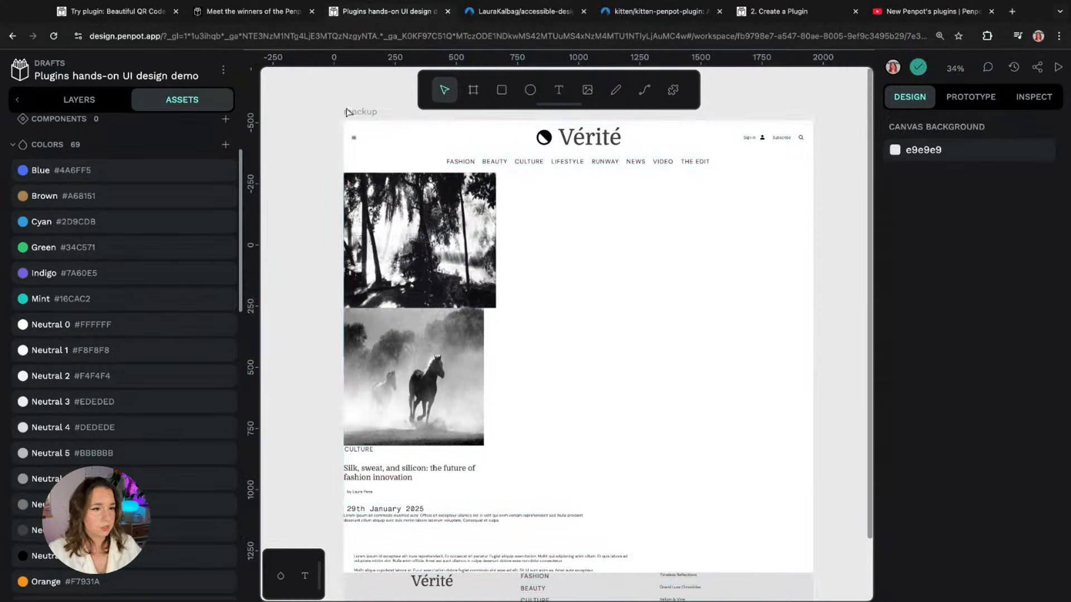
# Step: Set the fill of the header's Vérité title and its logo icon to the Neutral 9 (#000000) library color
pyautogui.click(585, 143)
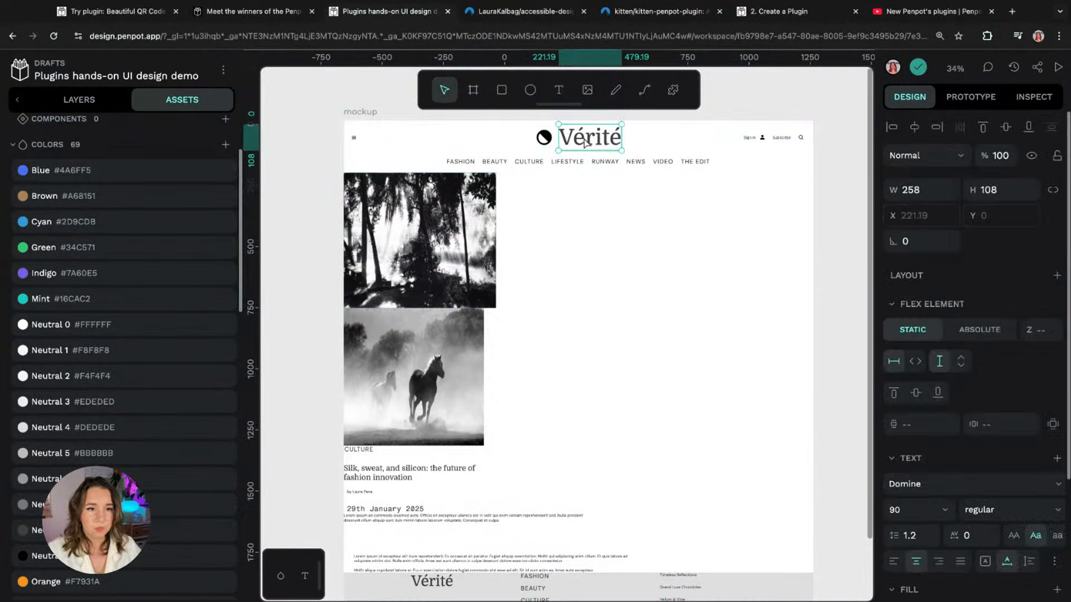
pyautogui.keyDown('shift'); pyautogui.click(545, 140); pyautogui.keyUp('shift')
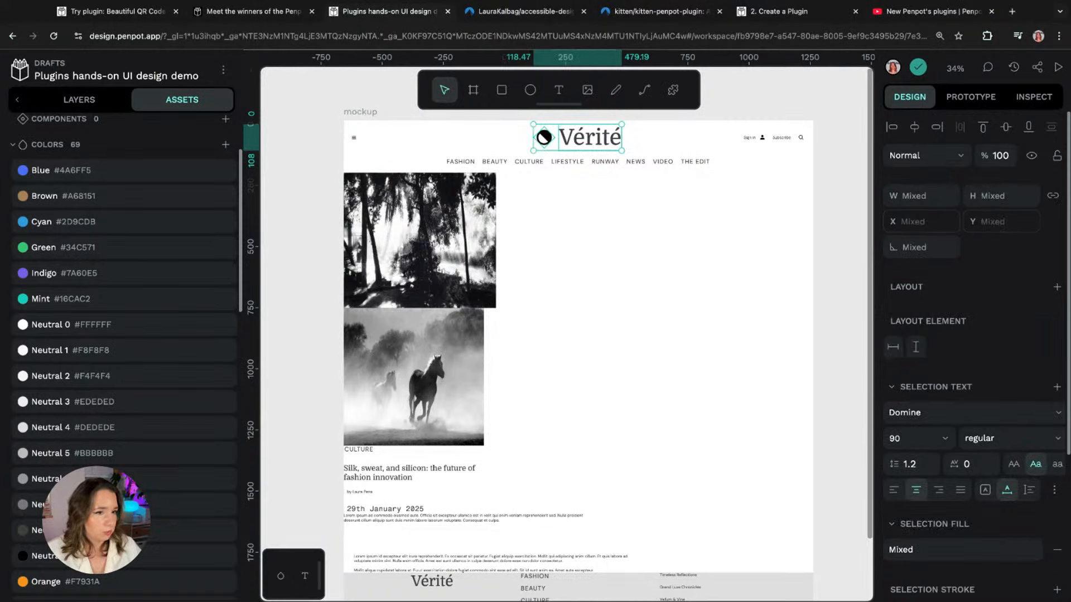
pyautogui.click(79, 100)
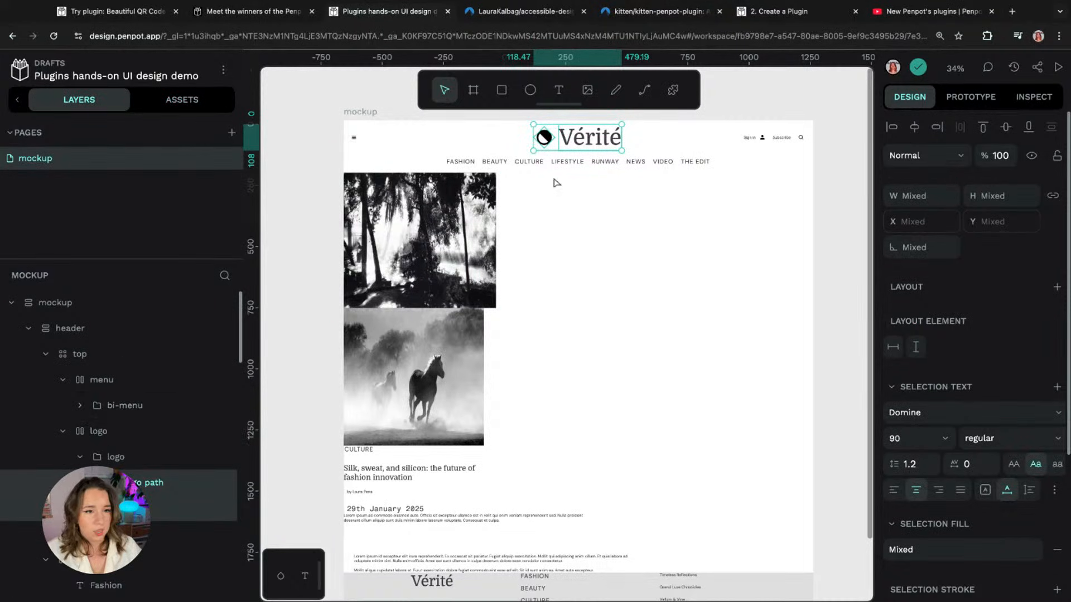
pyautogui.click(193, 100)
pyautogui.scroll(-3, 184, 486)
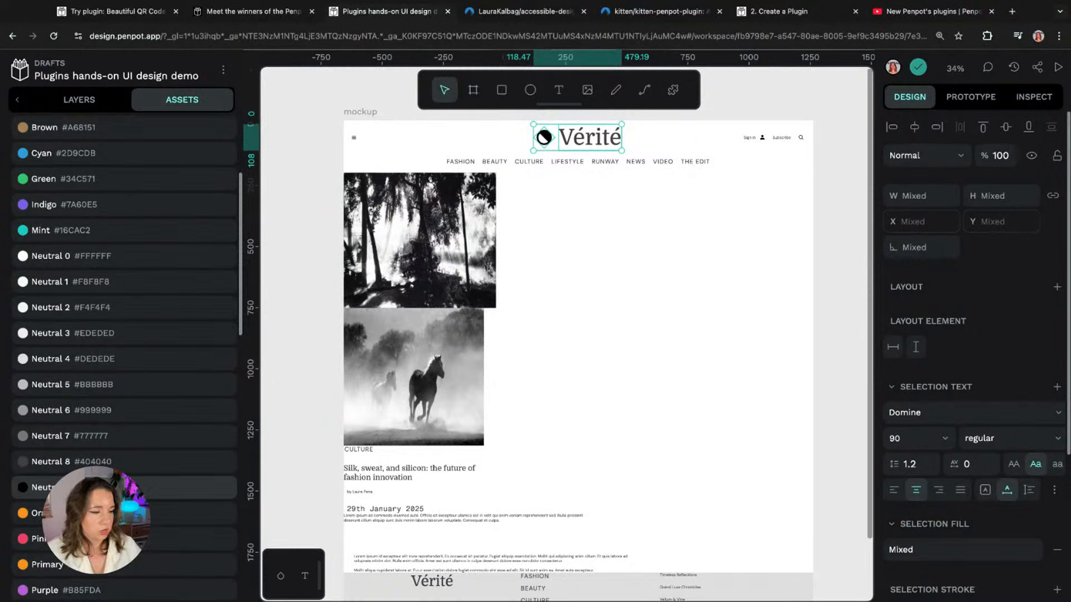
pyautogui.click(90, 487)
pyautogui.scroll(3, 109, 398)
pyautogui.scroll(-6, 108, 398)
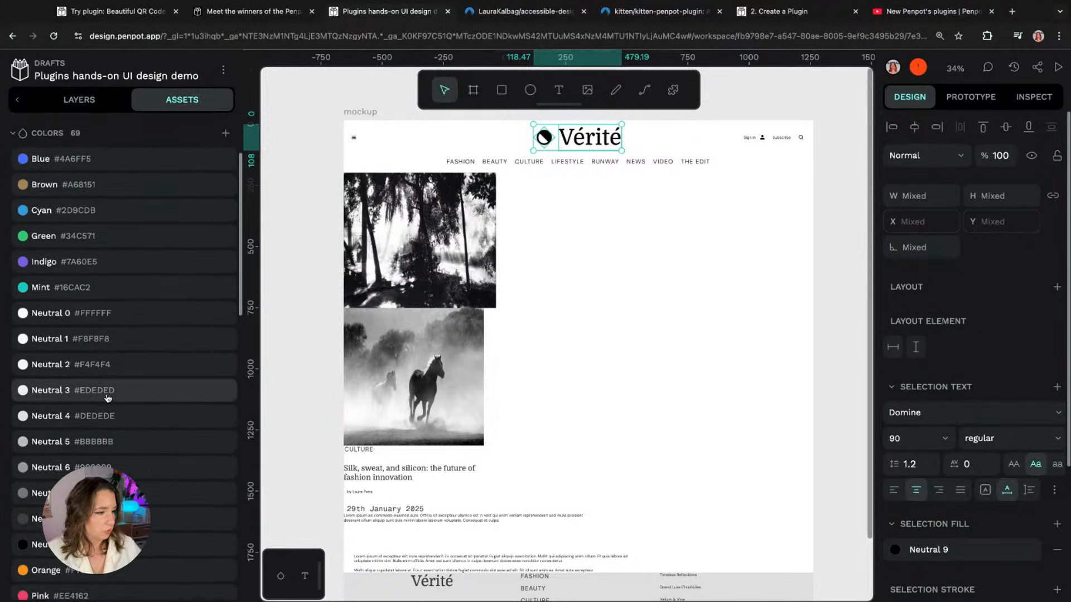
pyautogui.scroll(-5, 108, 396)
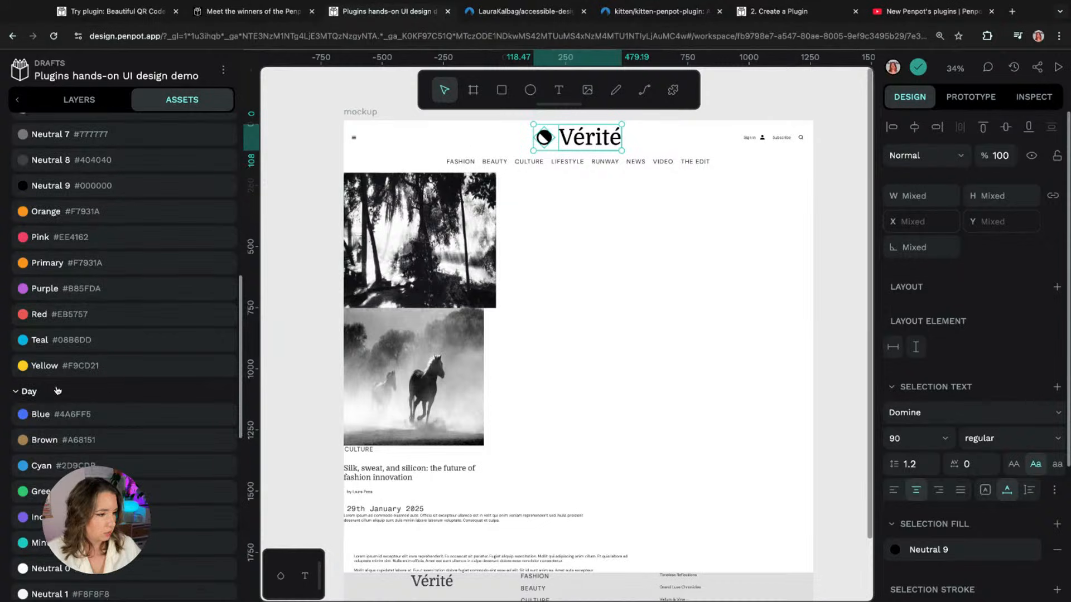
pyautogui.scroll(-2, 195, 499)
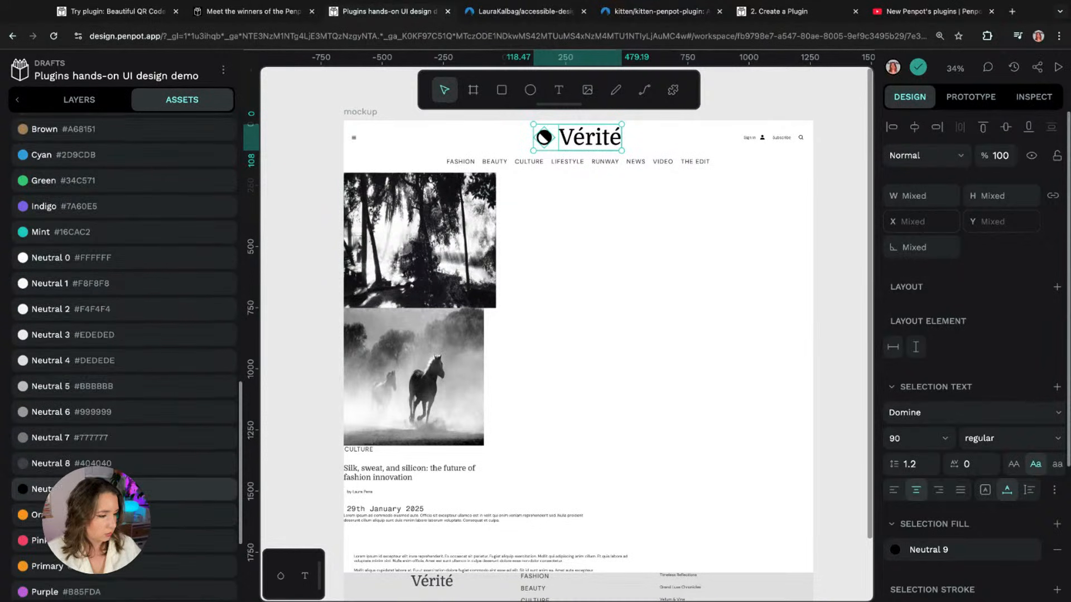
pyautogui.click(799, 105)
# Step: Set the fill of the footer's Vérité title, all navigation links and all entries of the small-text column to the Day group's Neutral 9
pyautogui.scroll(-5, 772, 312)
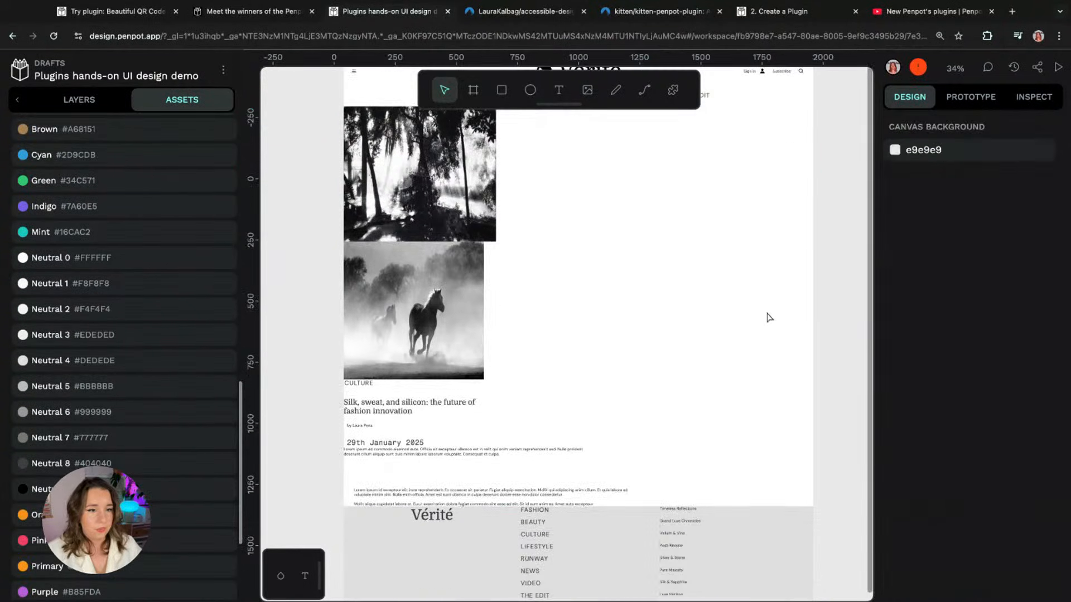
pyautogui.click(444, 285)
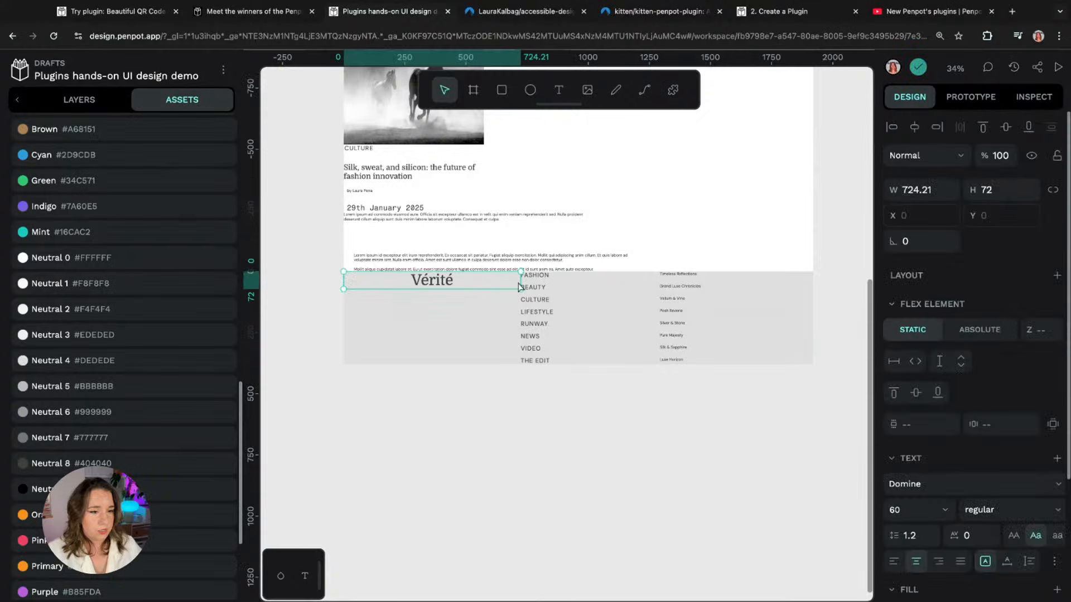
pyautogui.keyDown('shift'); pyautogui.click(542, 277); pyautogui.keyUp('shift')
pyautogui.keyDown('shift'); pyautogui.click(544, 288); pyautogui.keyUp('shift')
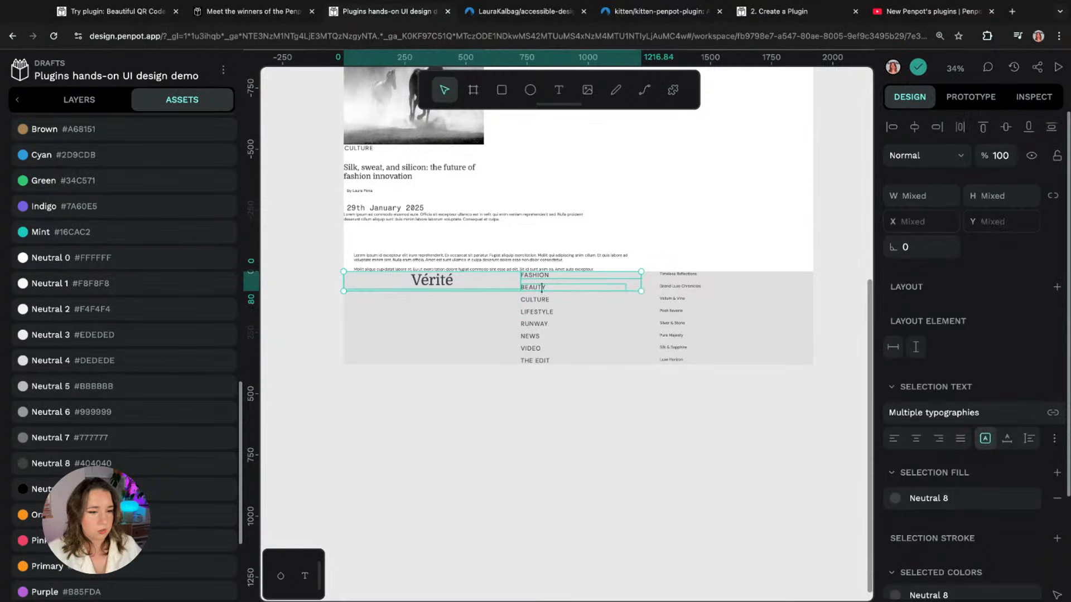
pyautogui.keyDown('shift'); pyautogui.click(545, 299); pyautogui.keyUp('shift')
pyautogui.keyDown('shift'); pyautogui.click(541, 313); pyautogui.keyUp('shift')
pyautogui.keyDown('shift'); pyautogui.click(538, 324); pyautogui.keyUp('shift')
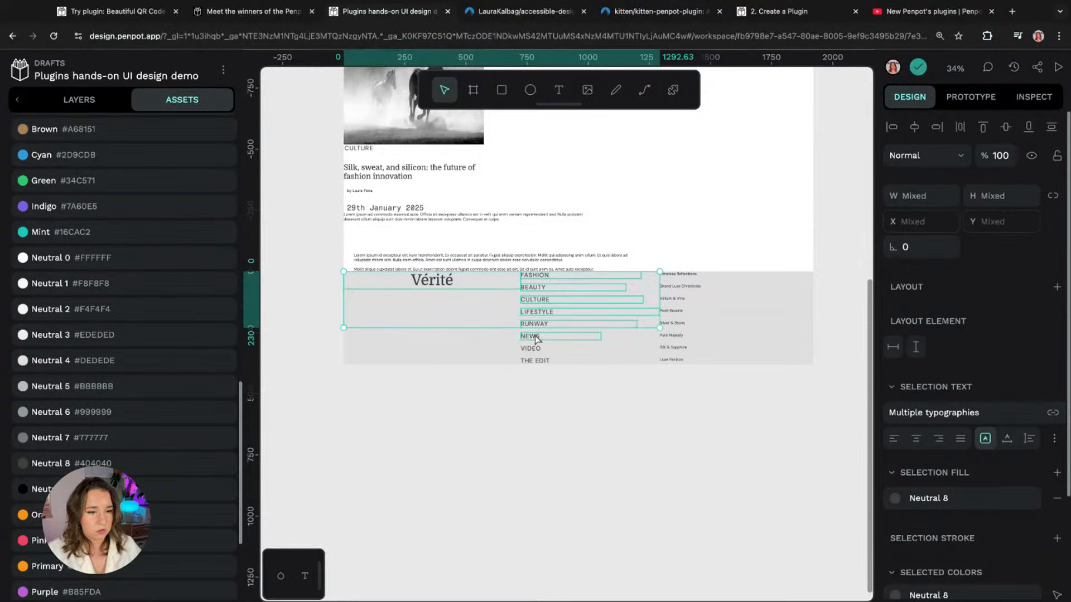
pyautogui.keyDown('shift'); pyautogui.click(536, 337); pyautogui.keyUp('shift')
pyautogui.keyDown('shift'); pyautogui.click(533, 349); pyautogui.keyUp('shift')
pyautogui.keyDown('shift'); pyautogui.click(534, 361); pyautogui.keyUp('shift')
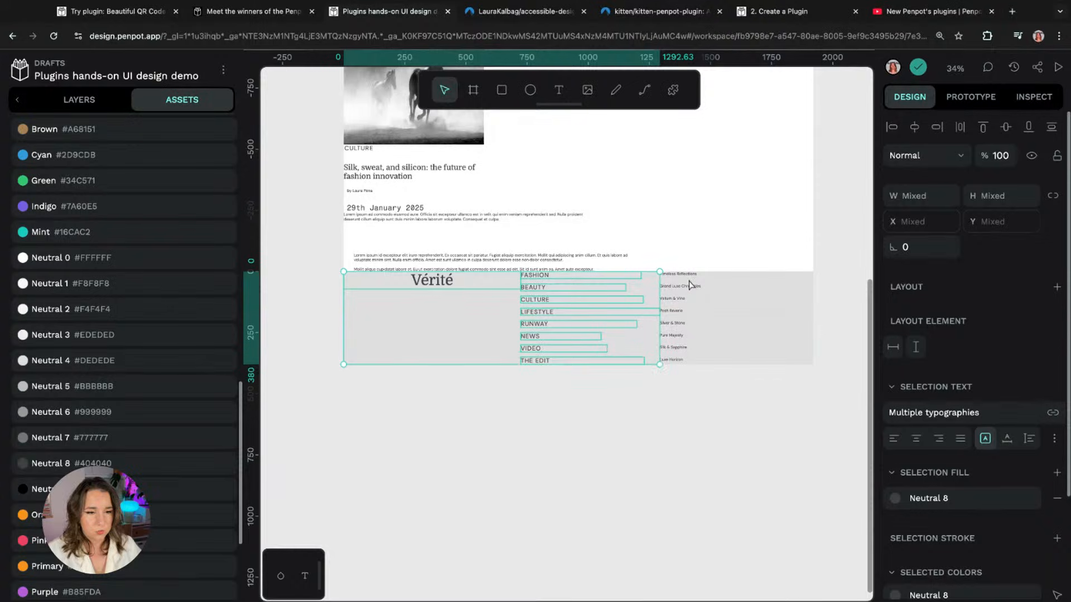
pyautogui.keyDown('shift'); pyautogui.click(690, 276); pyautogui.keyUp('shift')
pyautogui.keyDown('shift'); pyautogui.click(688, 287); pyautogui.keyUp('shift')
pyautogui.keyDown('shift'); pyautogui.click(686, 300); pyautogui.keyUp('shift')
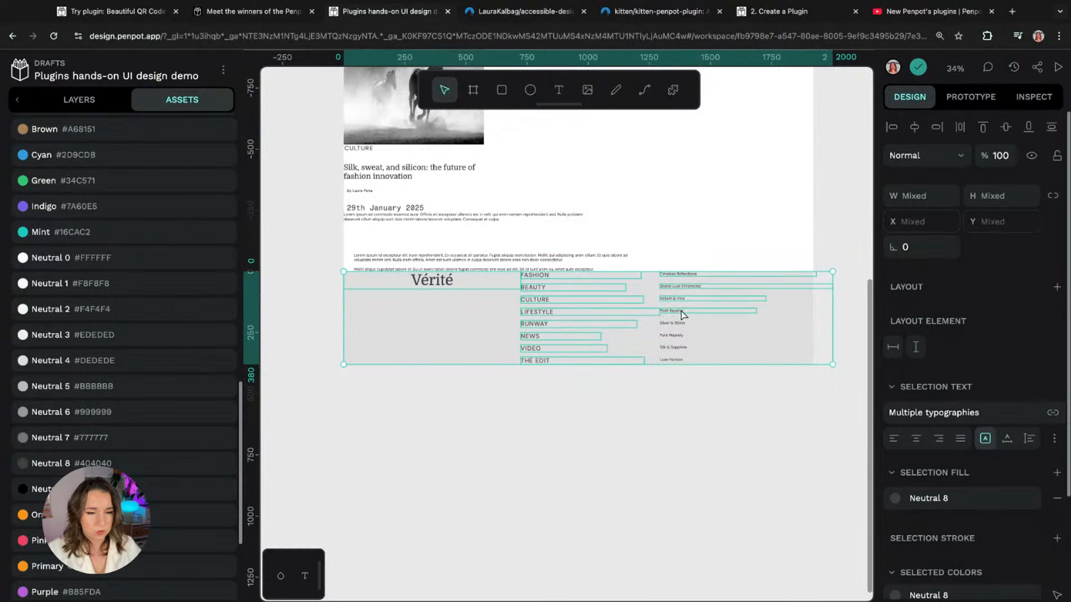
pyautogui.keyDown('shift'); pyautogui.click(683, 312); pyautogui.keyUp('shift')
pyautogui.keyDown('shift'); pyautogui.click(680, 324); pyautogui.keyUp('shift')
pyautogui.keyDown('shift'); pyautogui.click(679, 336); pyautogui.keyUp('shift')
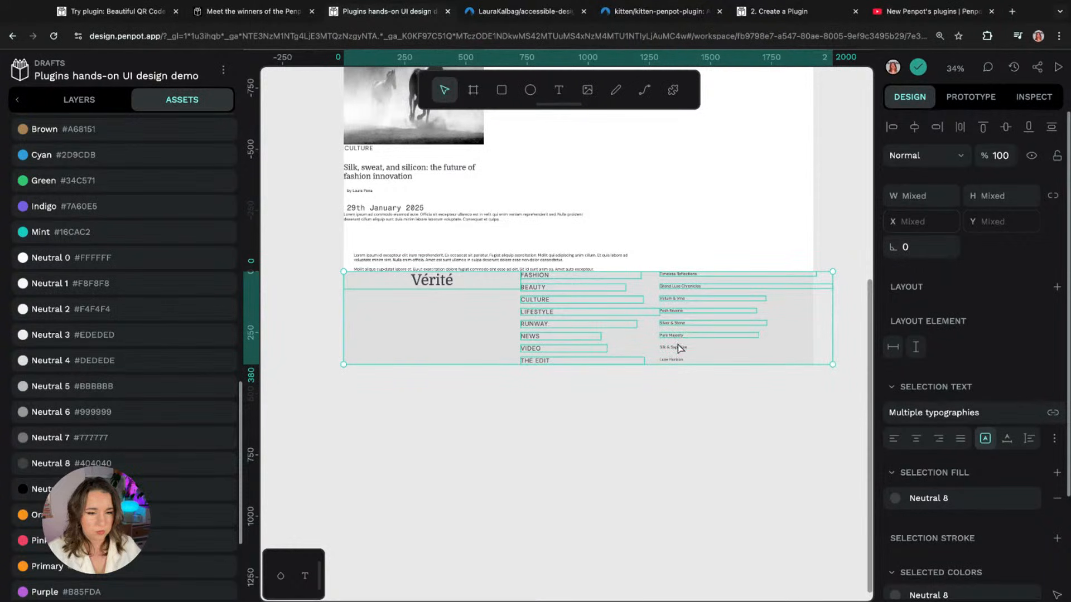
pyautogui.keyDown('shift'); pyautogui.click(679, 347); pyautogui.keyUp('shift')
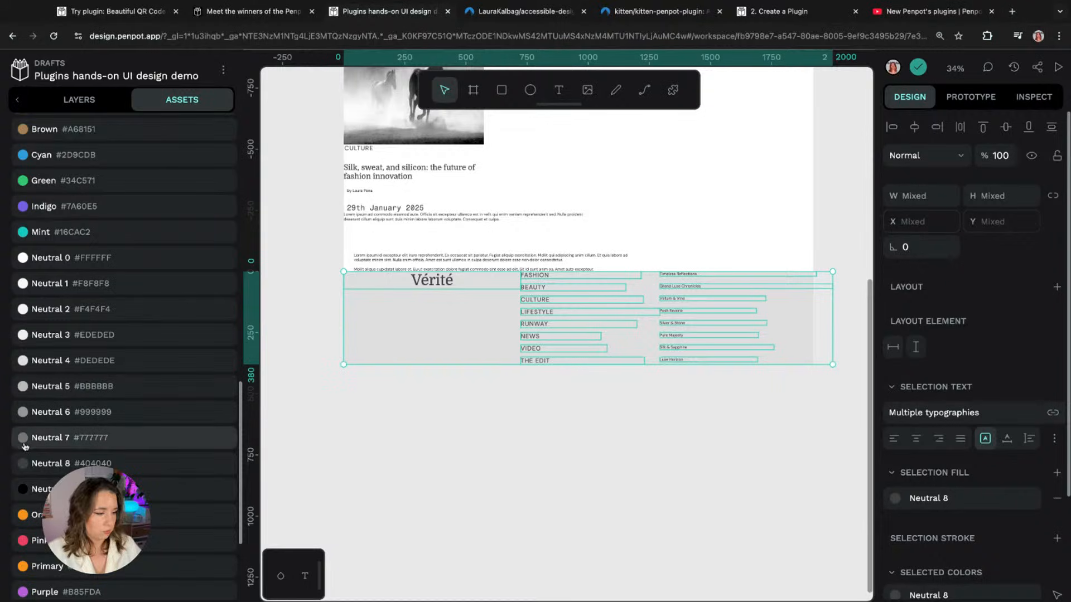
pyautogui.click(44, 491)
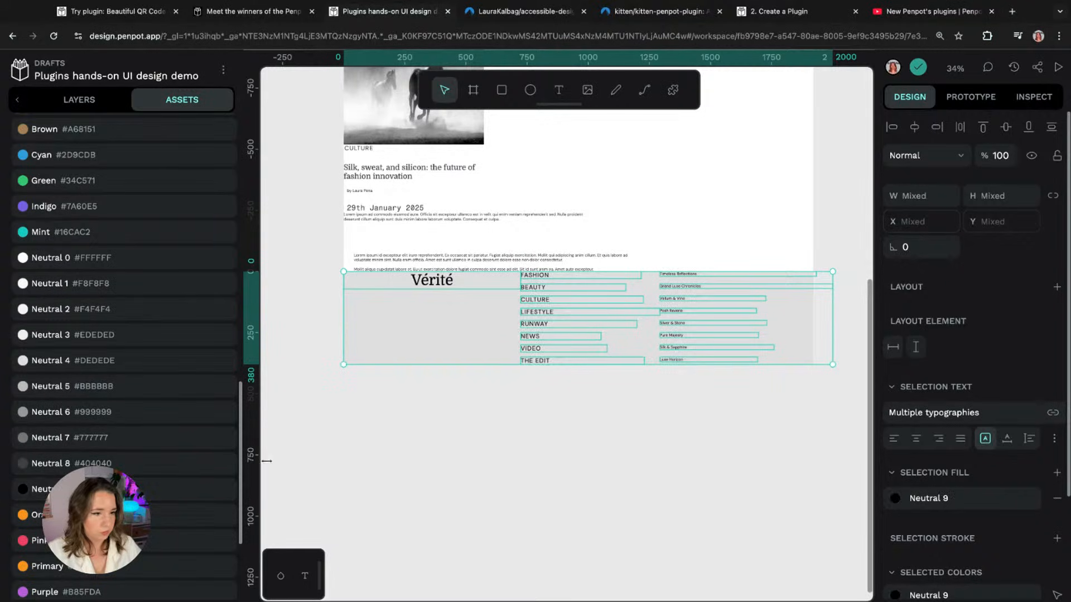
pyautogui.click(406, 441)
# Step: Set the fill of the article's Culture label, headline, byline and date to the Day group's Neutral 9
pyautogui.scroll(3, 402, 419)
pyautogui.click(397, 375)
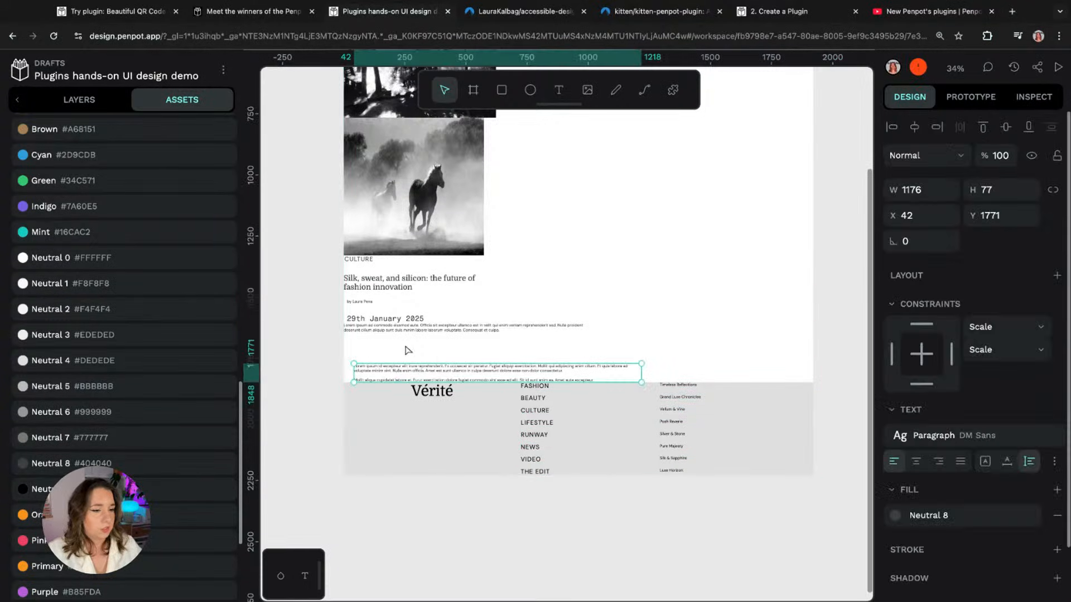
pyautogui.scroll(1, 389, 313)
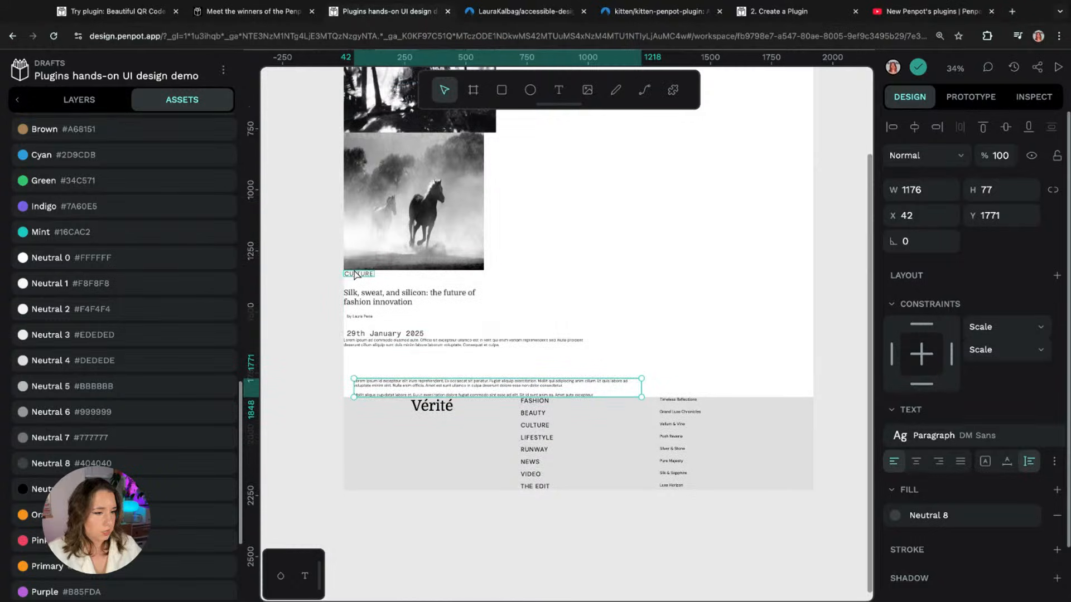
pyautogui.click(357, 274)
pyautogui.keyDown('shift'); pyautogui.click(373, 303); pyautogui.keyUp('shift')
pyautogui.keyDown('shift'); pyautogui.click(360, 317); pyautogui.keyUp('shift')
pyautogui.keyDown('shift'); pyautogui.click(384, 334); pyautogui.keyUp('shift')
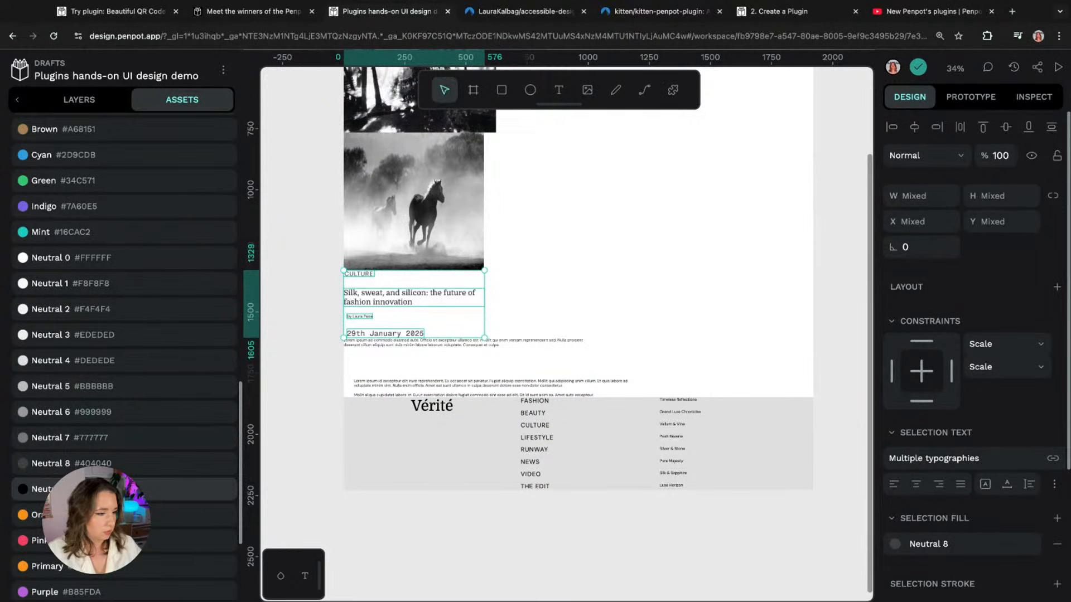
pyautogui.click(311, 369)
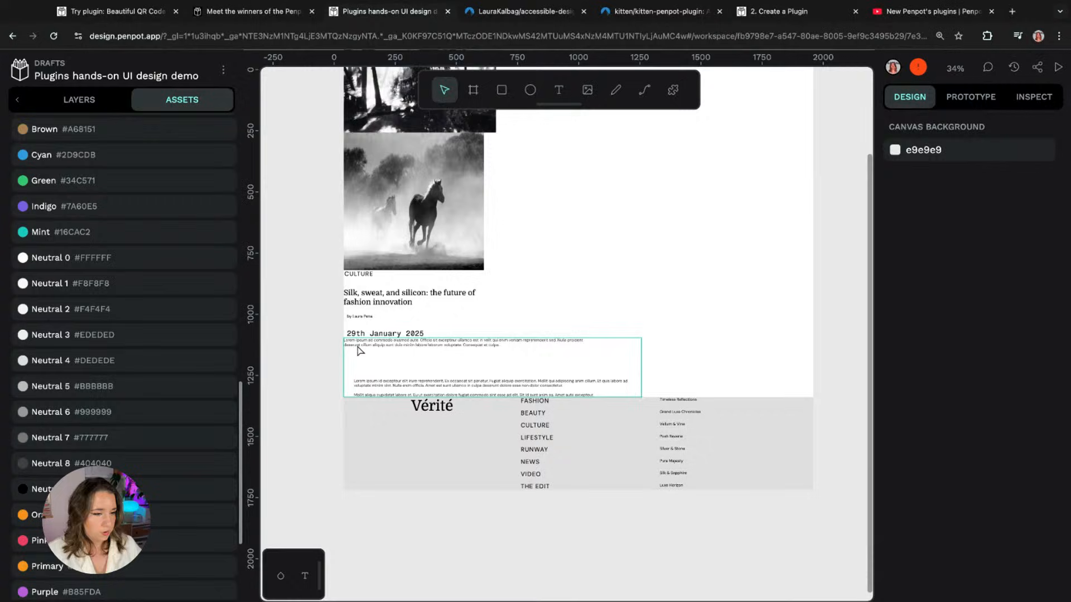
# Step: Apply the library's Paragraph typography (DM Sans) to the article date 29th January 2025
pyautogui.click(385, 336)
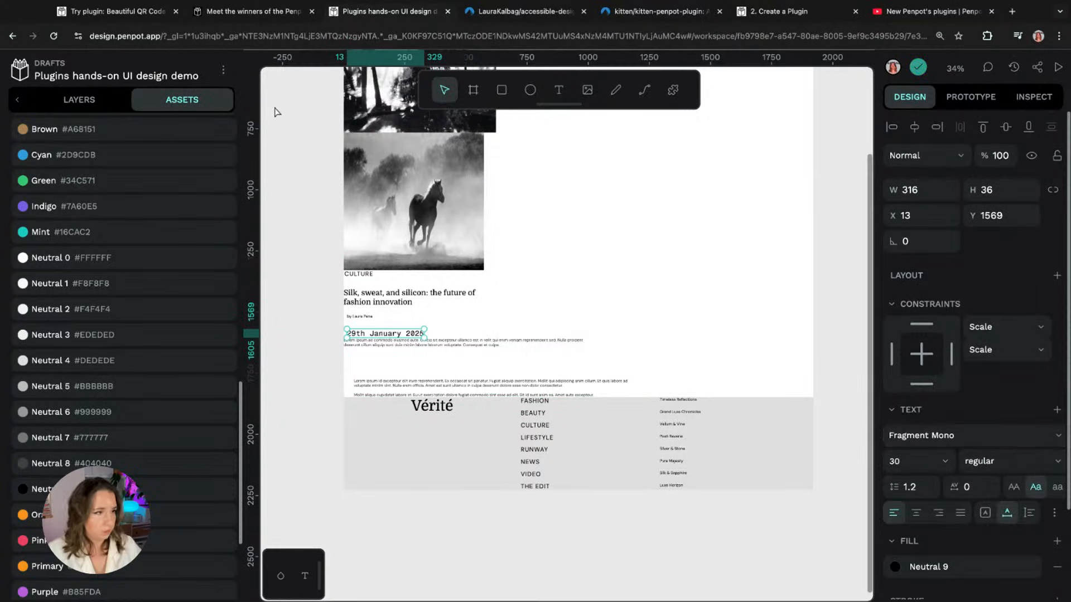
pyautogui.scroll(3, 79, 222)
pyautogui.scroll(10, 51, 180)
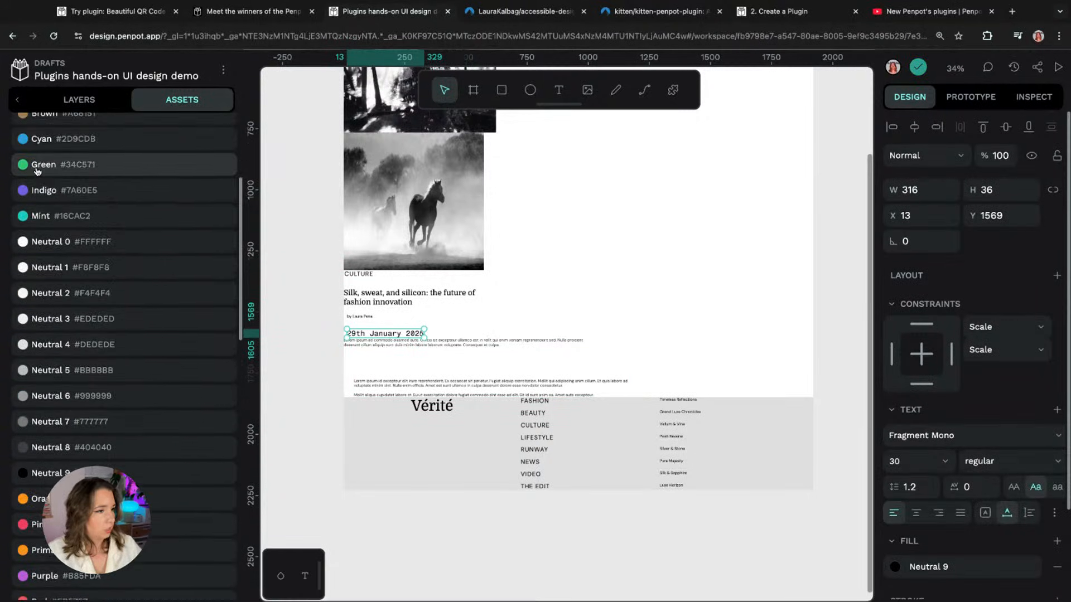
pyautogui.click(48, 247)
pyautogui.click(61, 273)
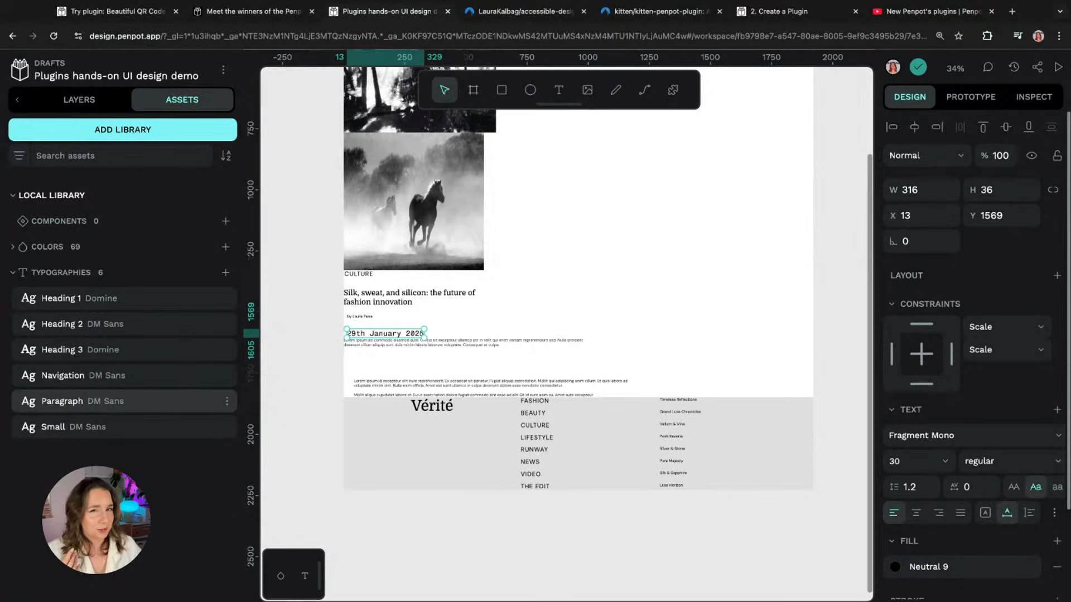
pyautogui.click(113, 403)
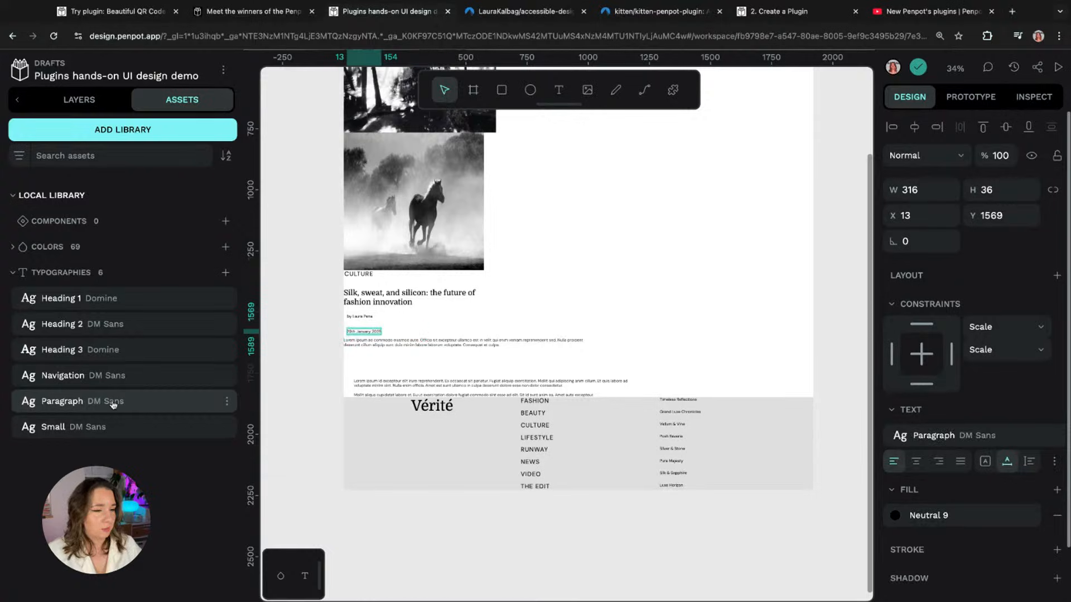
pyautogui.click(314, 300)
# Step: Set the footer board's horizontal and vertical layout padding to 30
pyautogui.scroll(5, 329, 300)
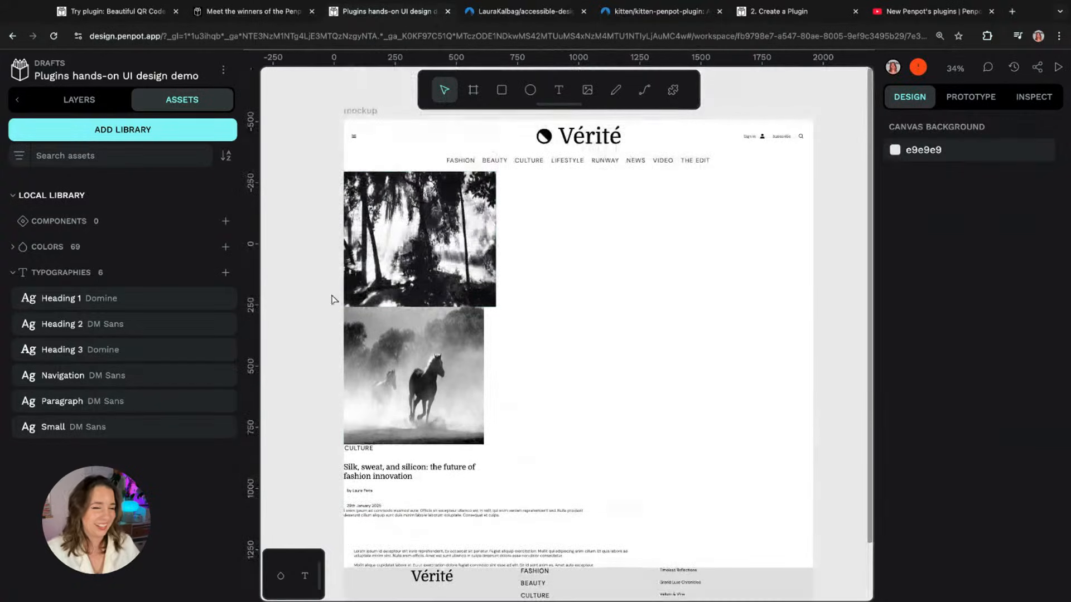
pyautogui.scroll(-4, 574, 275)
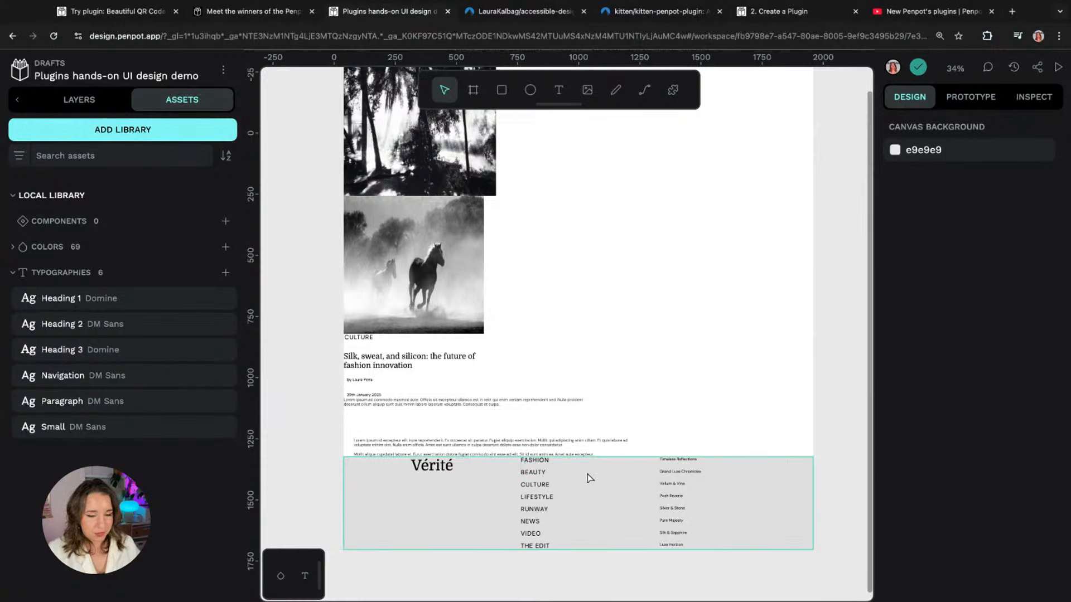
pyautogui.click(381, 475)
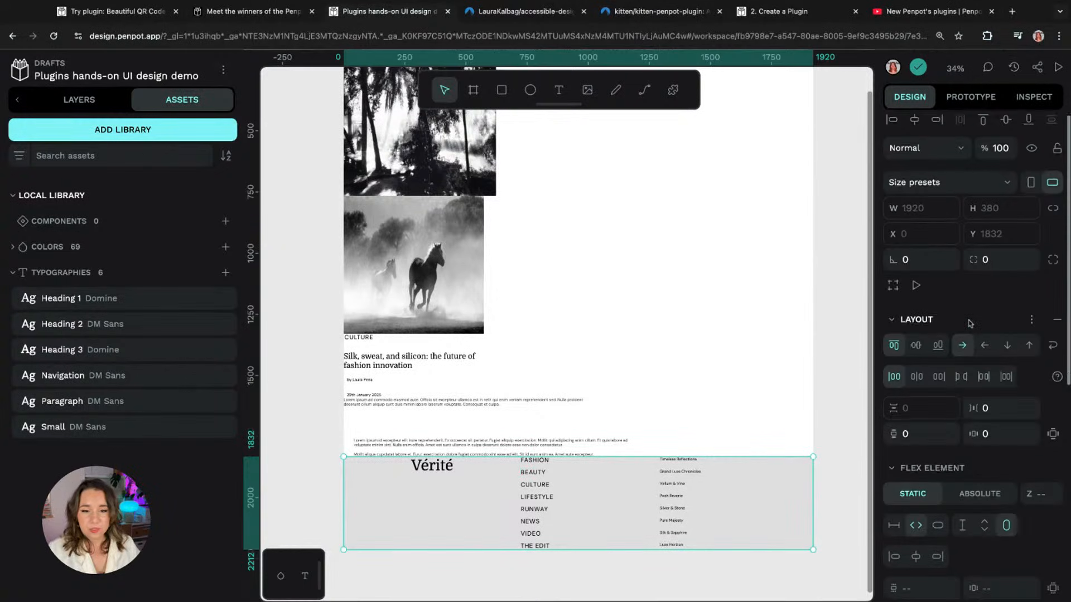
pyautogui.scroll(-2, 981, 312)
pyautogui.scroll(-2, 994, 297)
pyautogui.click(1030, 336)
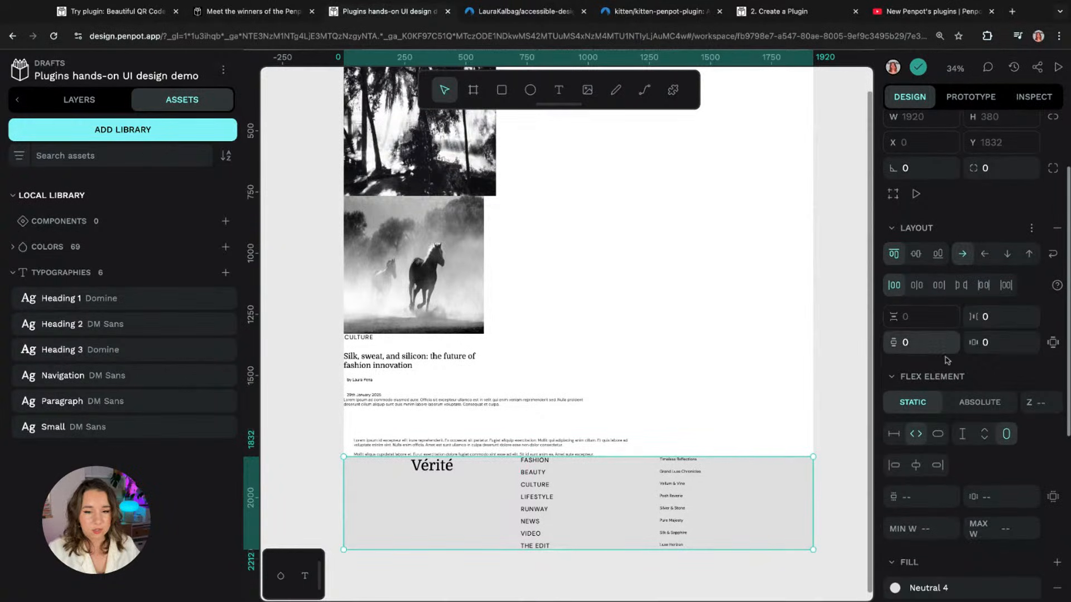
pyautogui.write('30')
pyautogui.press('Return')
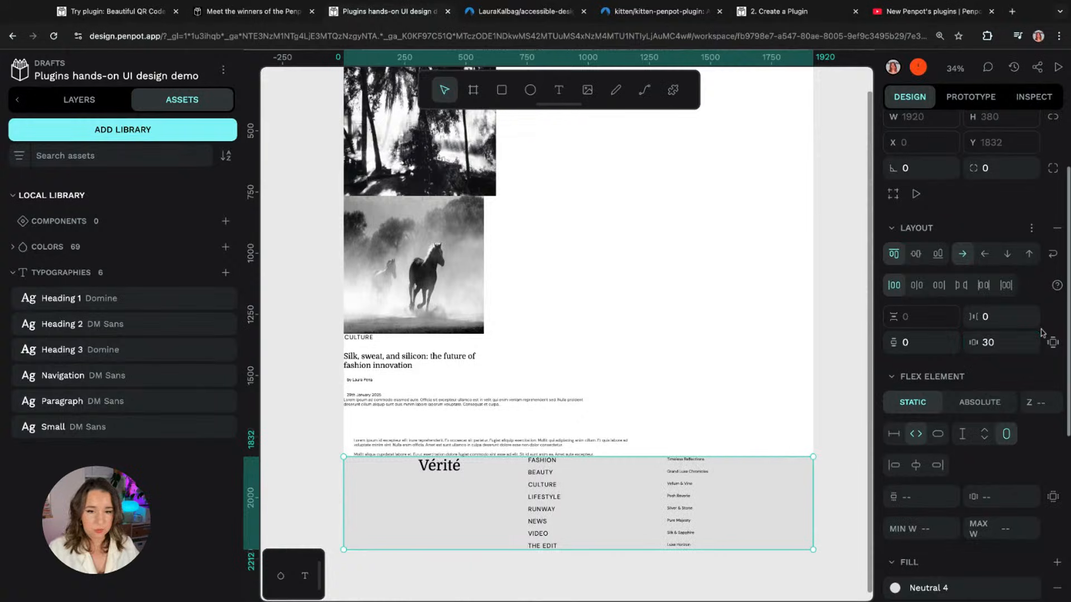
pyautogui.click(947, 348)
pyautogui.press('Return')
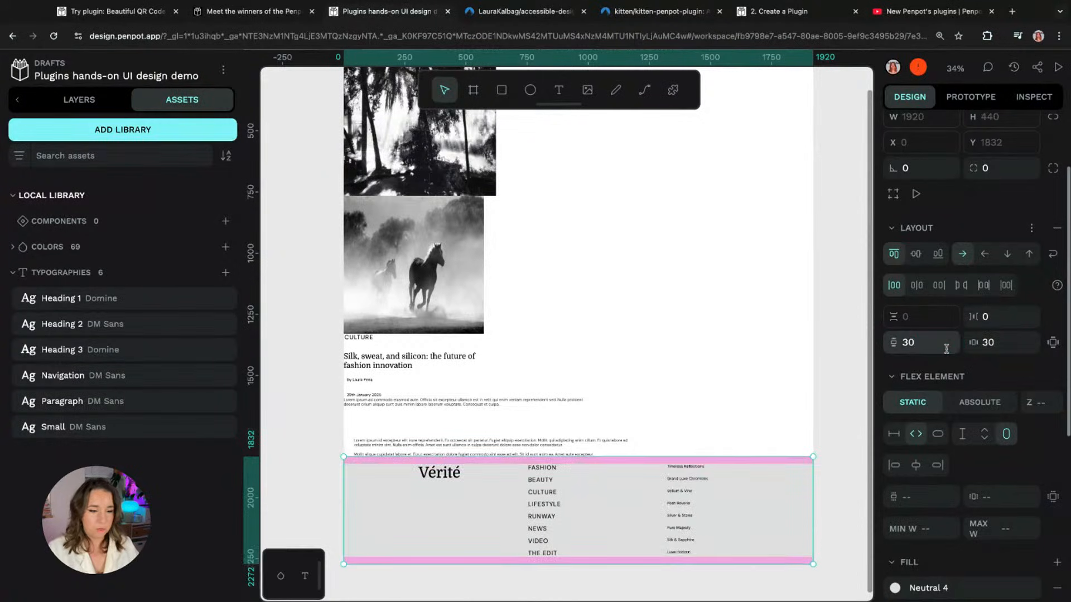
# Step: Open the installed icon search plugin and browse its icon sets
pyautogui.scroll(-3, 725, 334)
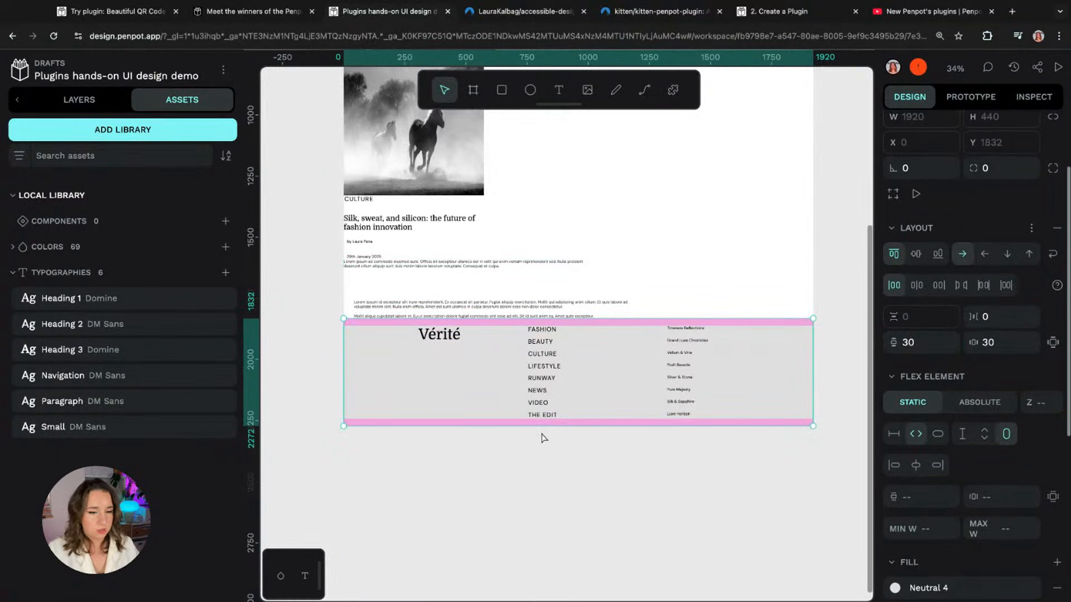
pyautogui.scroll(5, 435, 369)
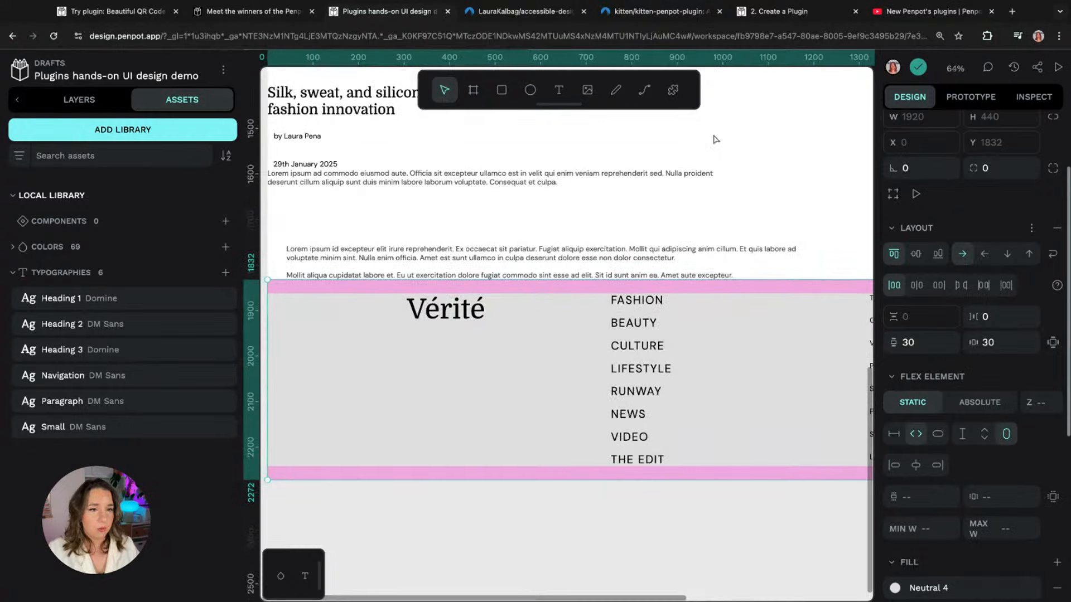
pyautogui.click(676, 94)
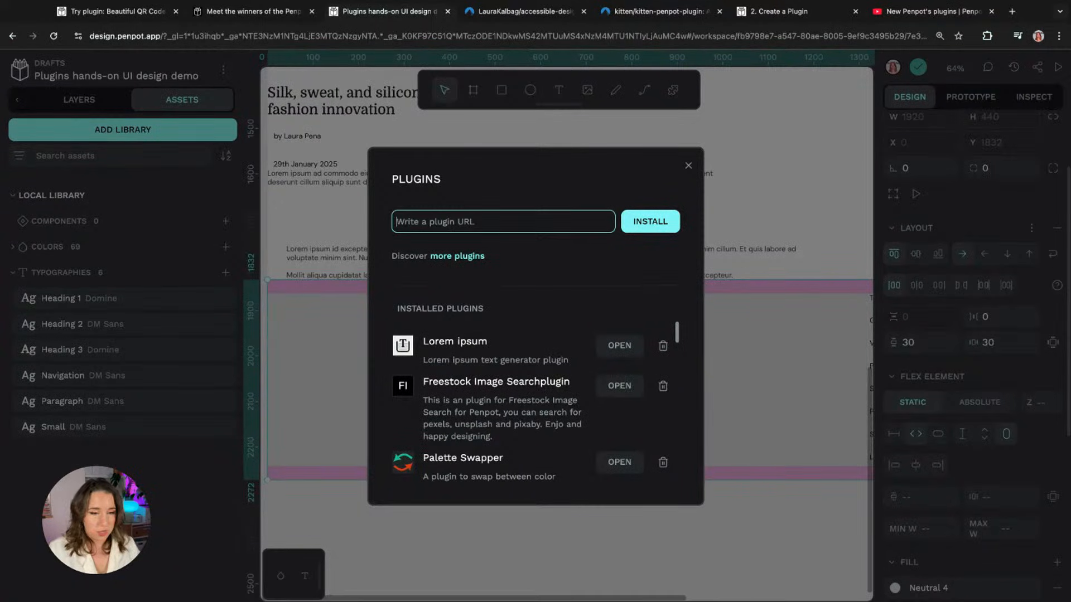
pyautogui.moveTo(677, 335); pyautogui.dragTo(677, 400)
pyautogui.scroll(-3, 632, 400)
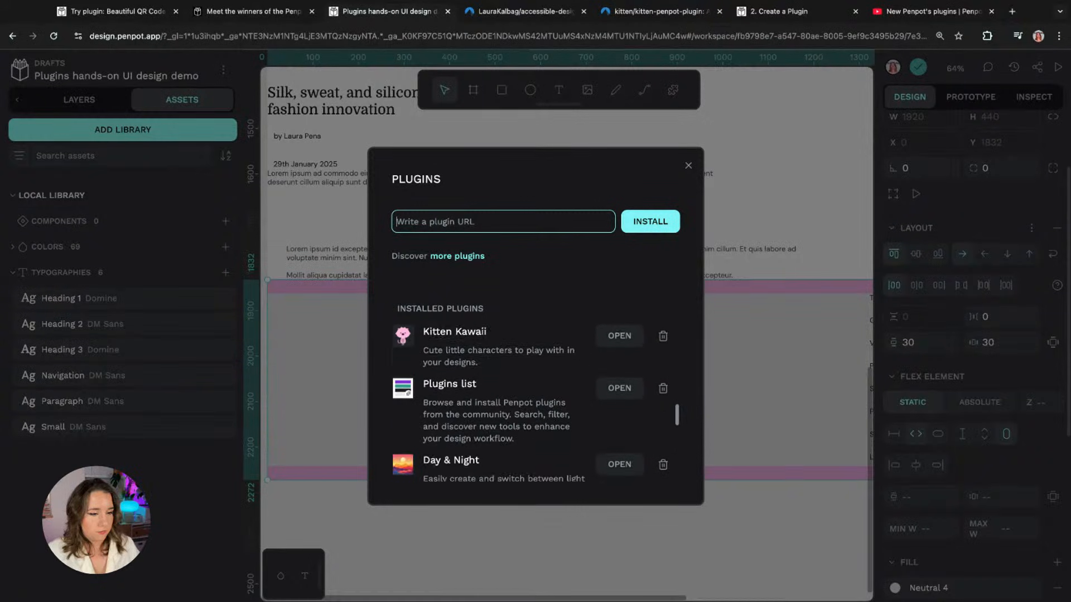
pyautogui.click(628, 390)
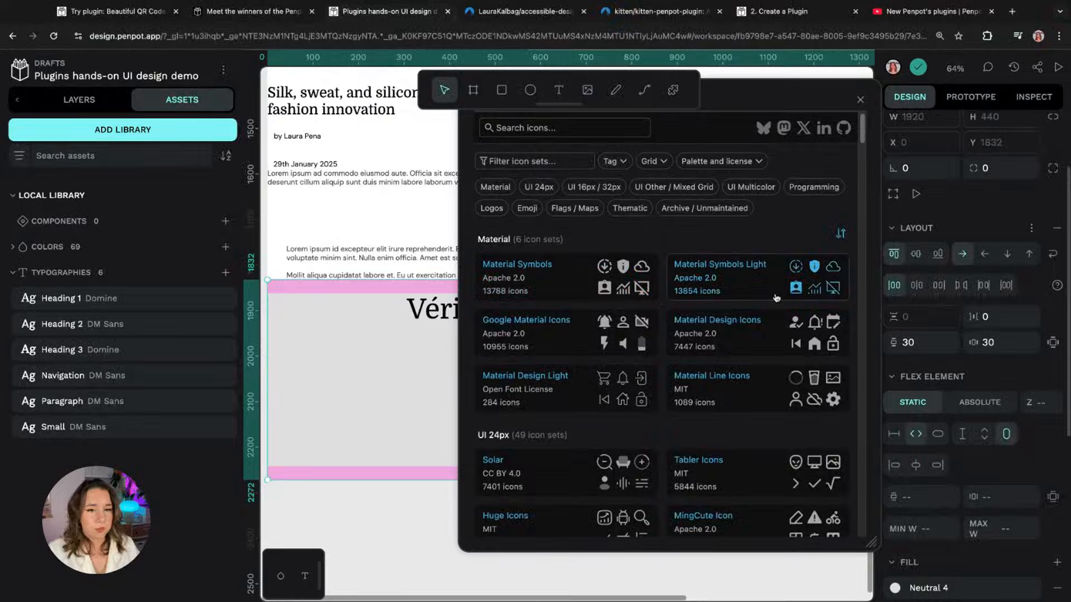
pyautogui.scroll(-10, 864, 129)
pyautogui.scroll(10, 863, 129)
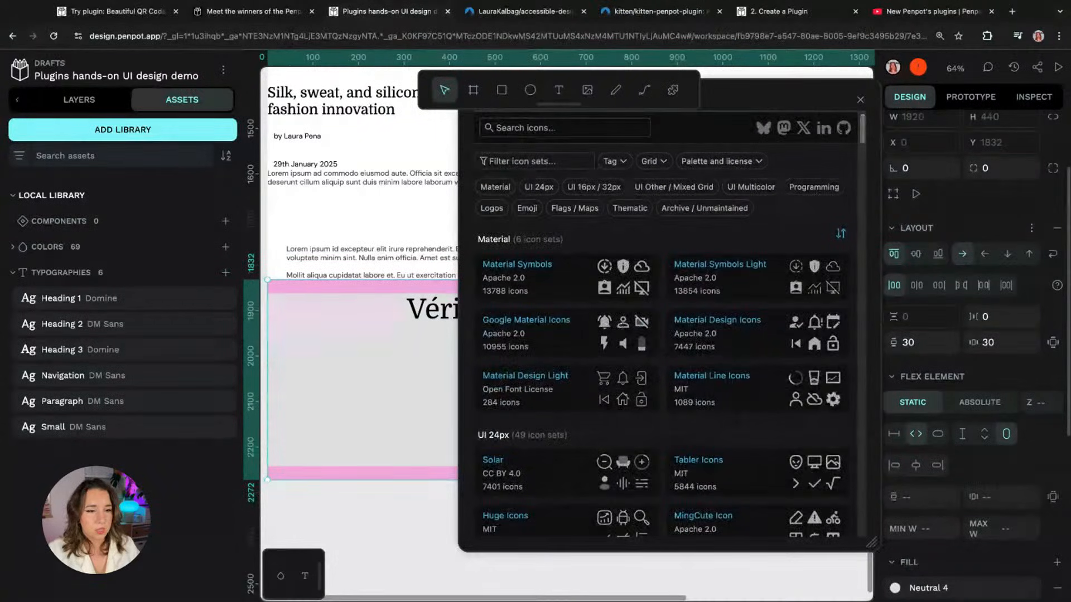
# Step: Search the icon sets for mastodon and import the Material Design Mastodon icon into the footer at auto (24) size in black
pyautogui.scroll(-6, 859, 132)
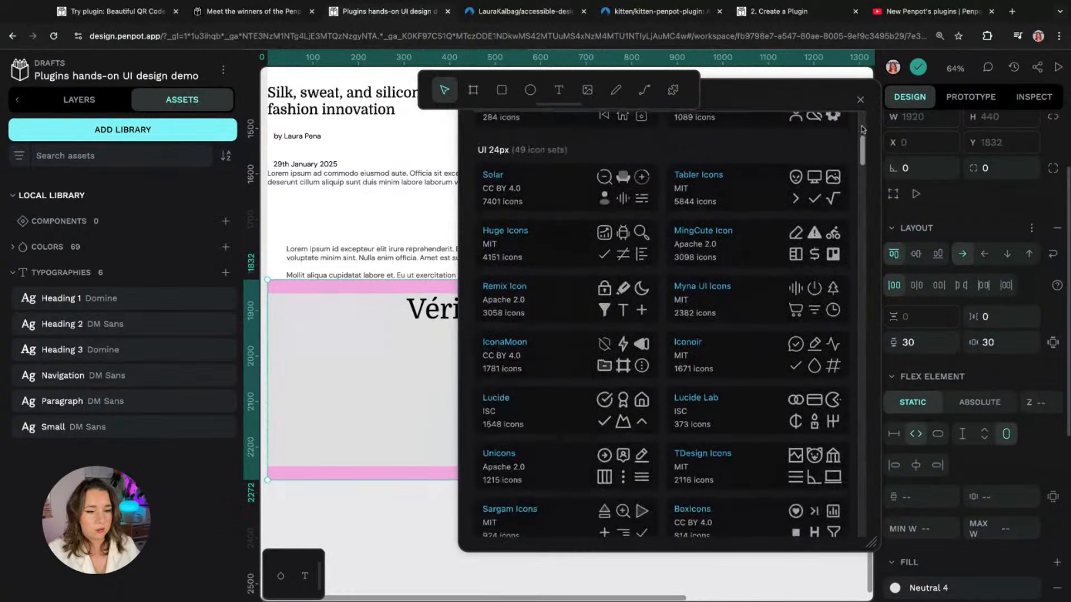
pyautogui.scroll(6, 862, 129)
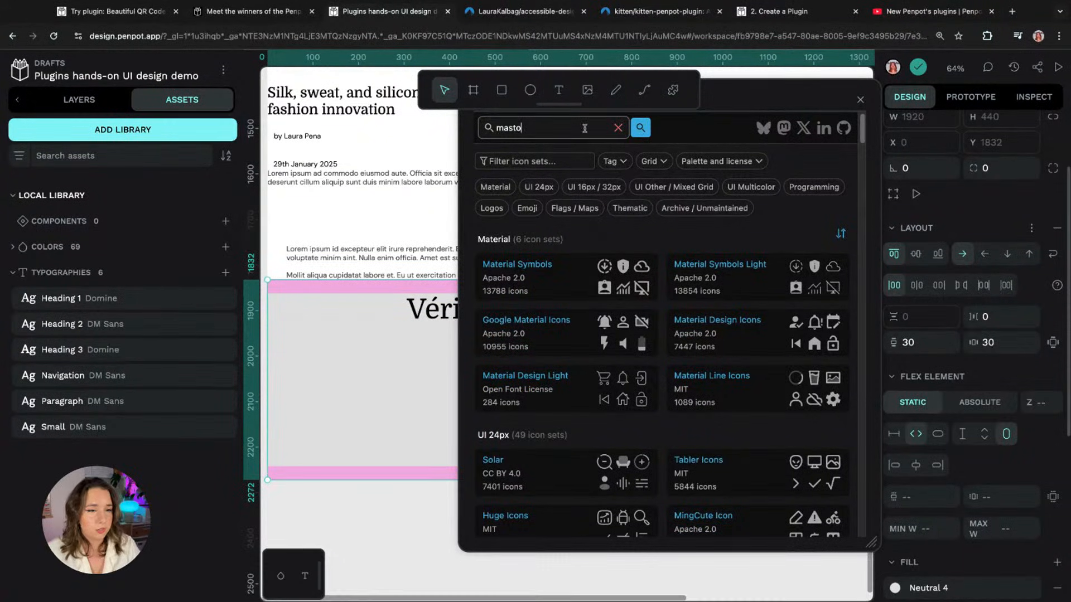
pyautogui.write('don')
pyautogui.press('Return')
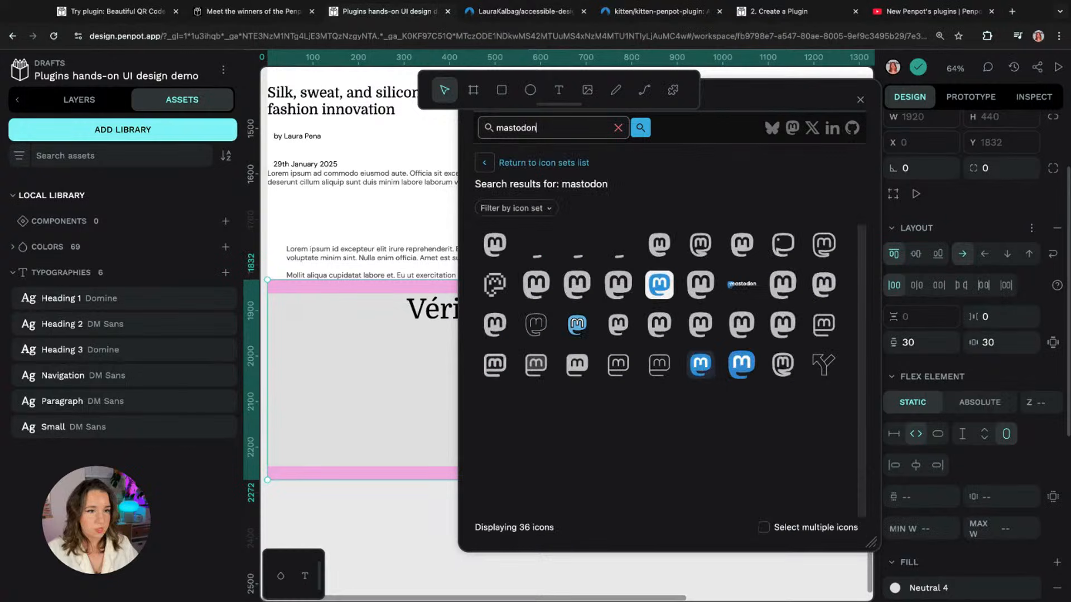
pyautogui.click(494, 251)
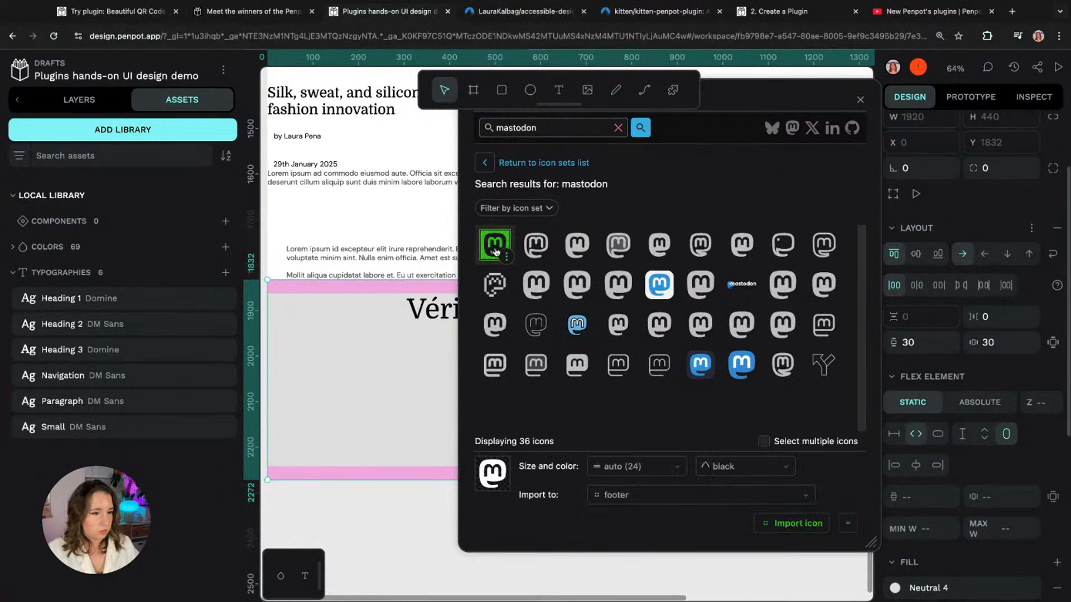
pyautogui.click(795, 525)
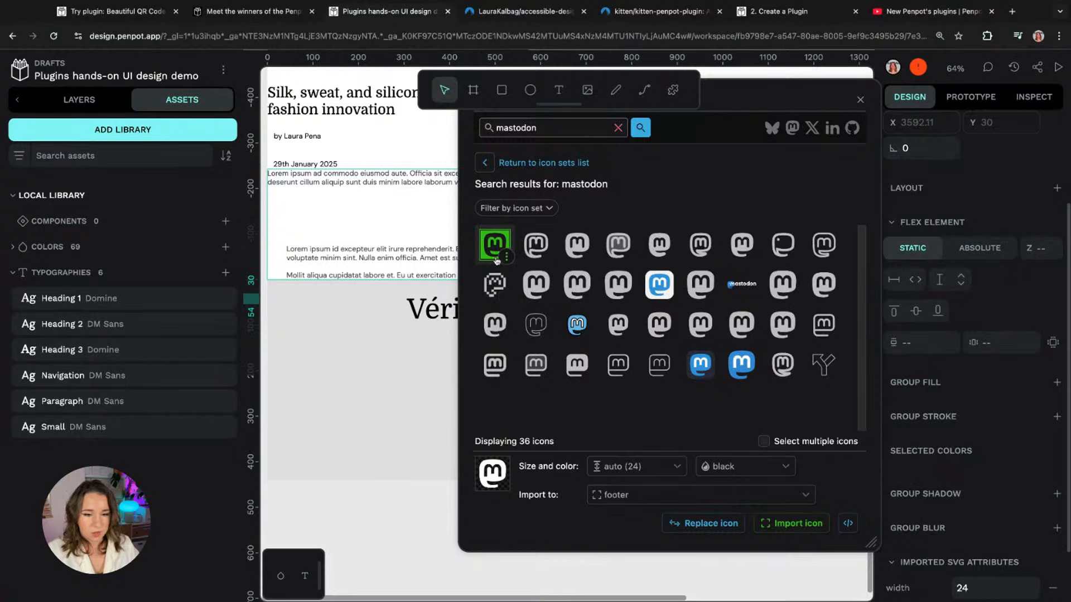
# Step: Open the Material Design Icons set, filter it for "faceb", and import the Facebook icon into the footer
pyautogui.click(484, 162)
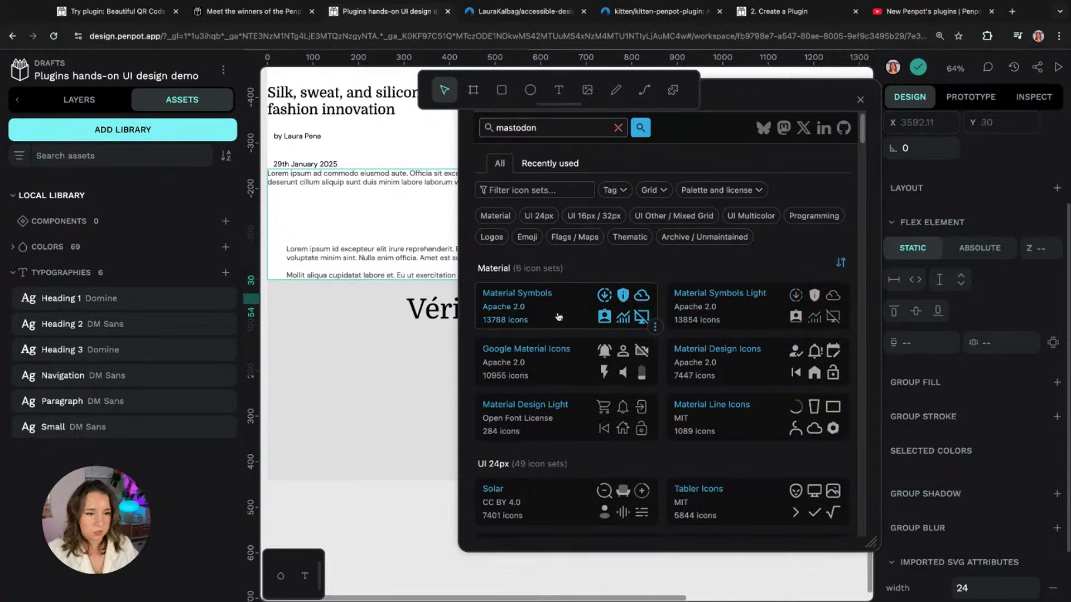
pyautogui.scroll(-1, 732, 297)
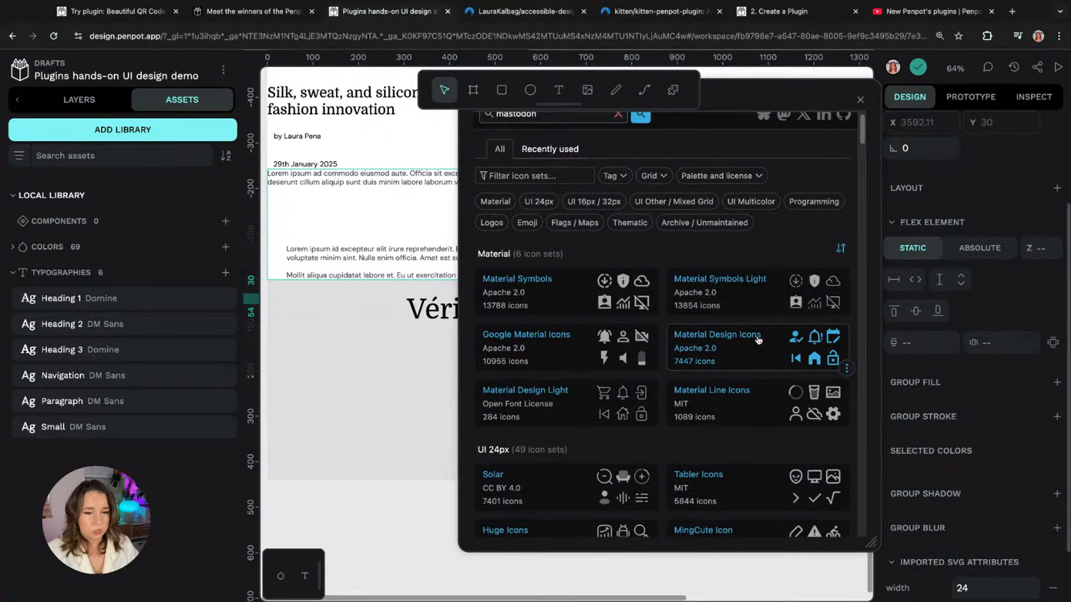
pyautogui.click(758, 340)
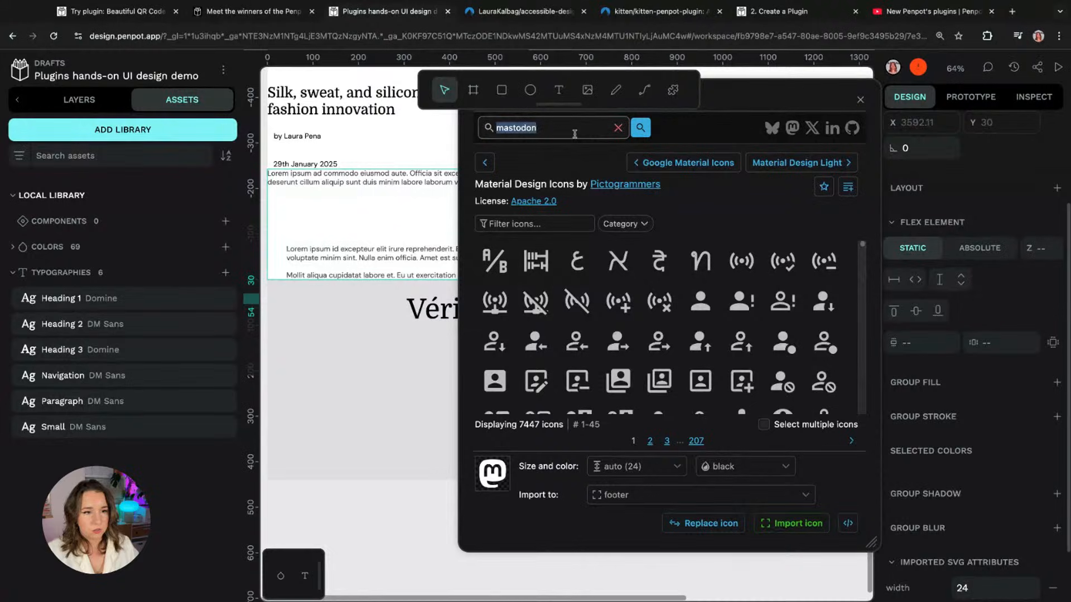
pyautogui.click(558, 223)
pyautogui.write('fa')
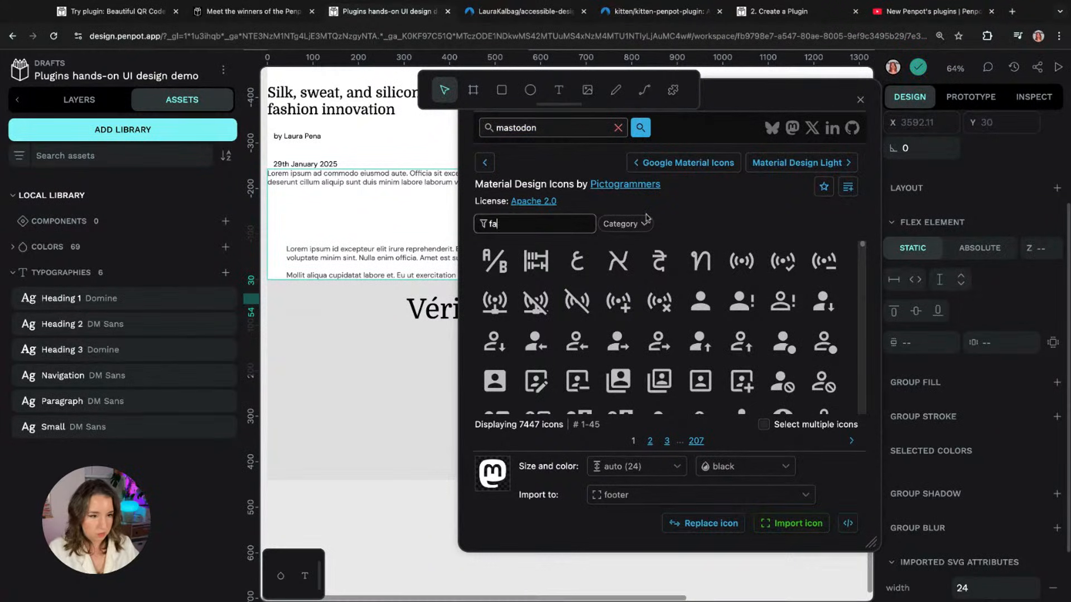
pyautogui.write('ceb')
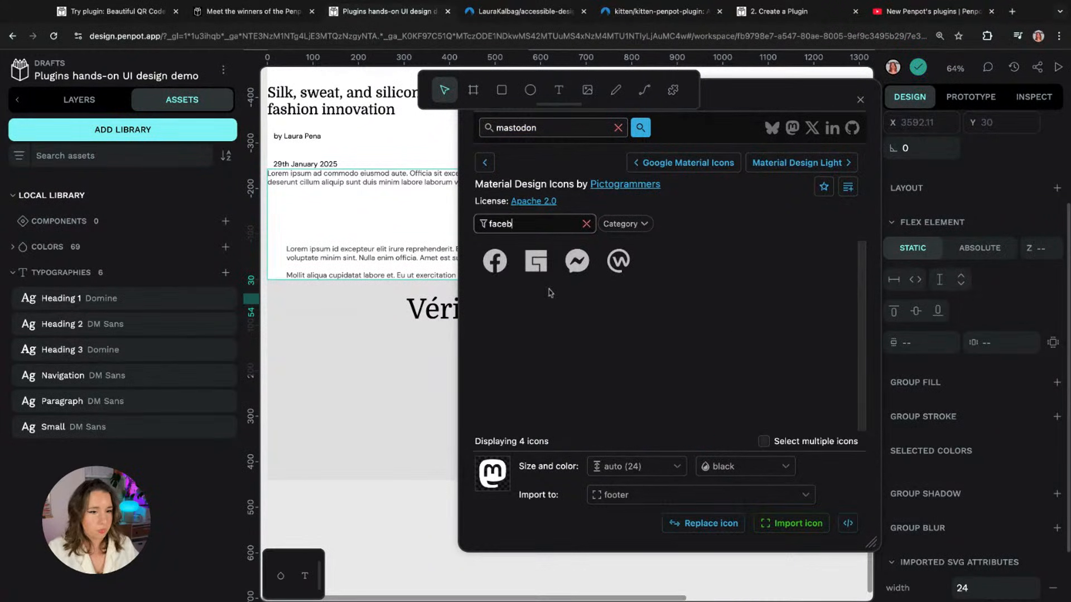
pyautogui.click(495, 261)
pyautogui.click(792, 524)
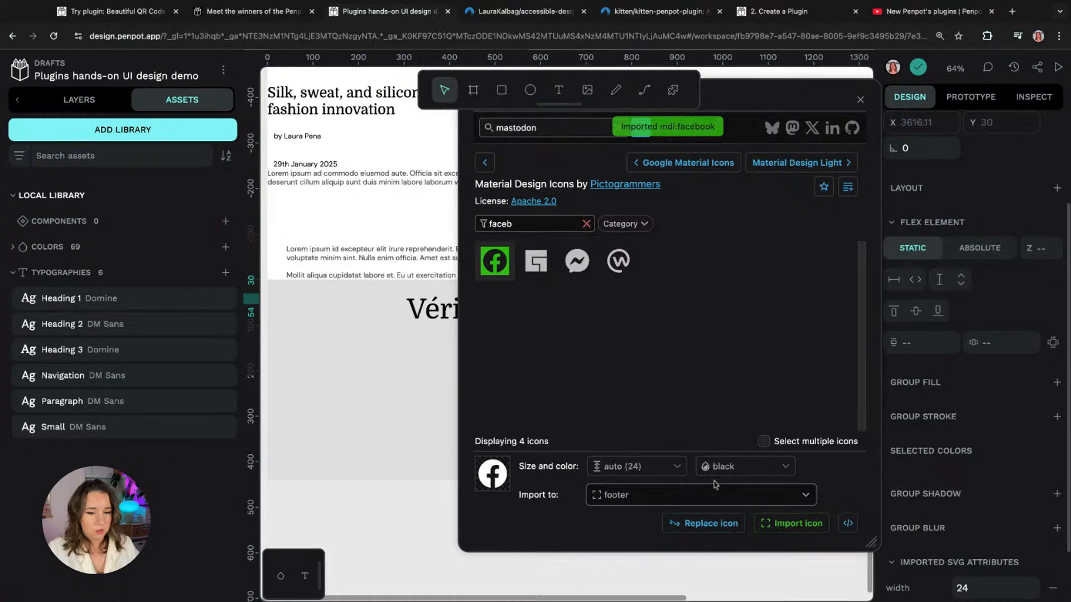
# Step: Filter the Material Design Icons set for "insta" and import the Instagram icon into the footer
pyautogui.click(533, 225)
pyautogui.write('i')
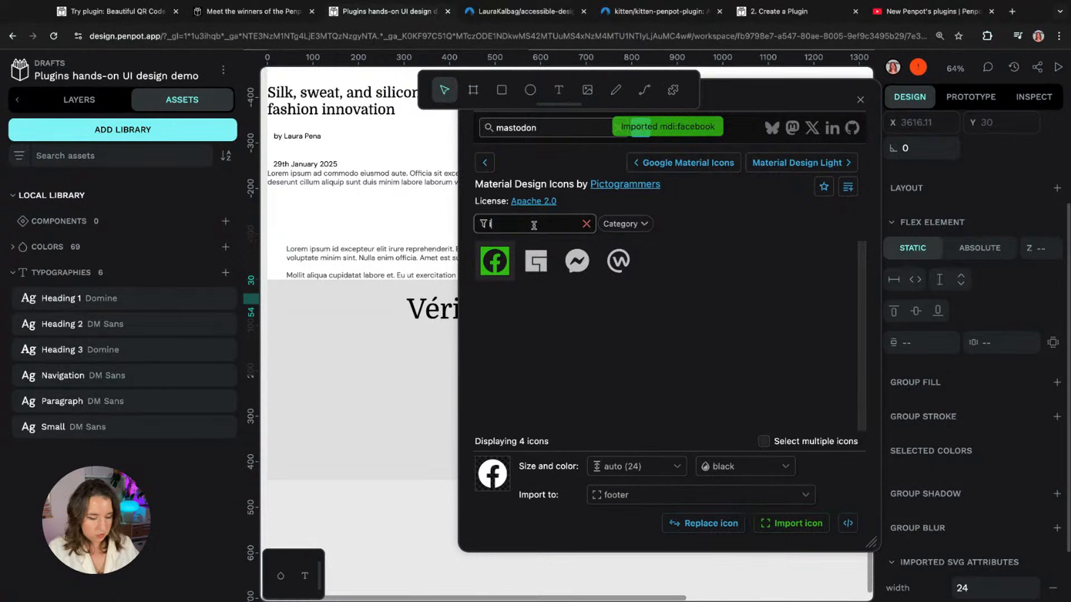
pyautogui.write('nsta')
pyautogui.click(487, 263)
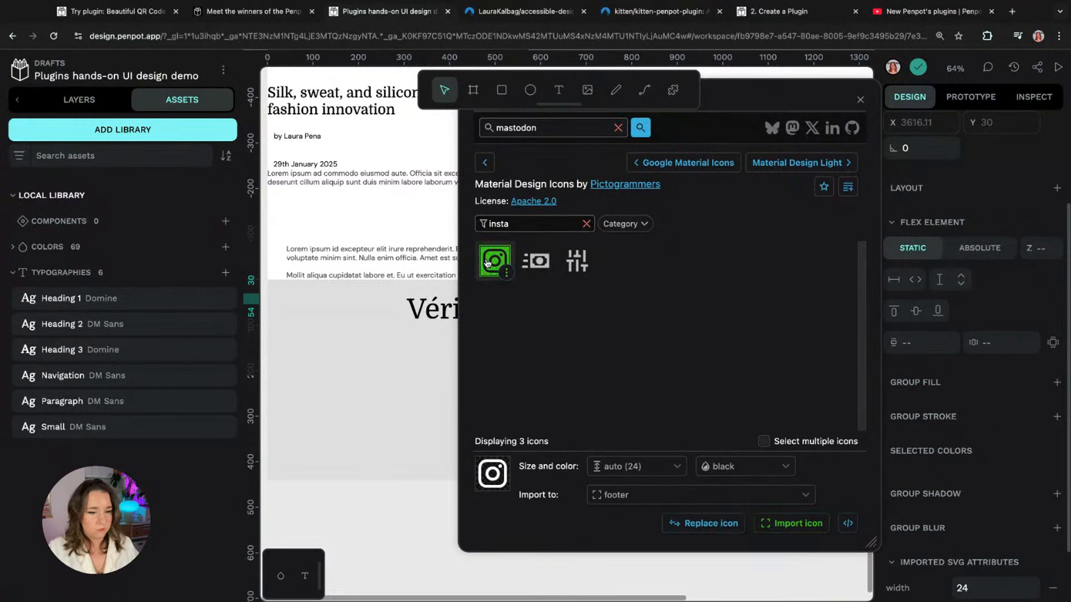
pyautogui.click(797, 523)
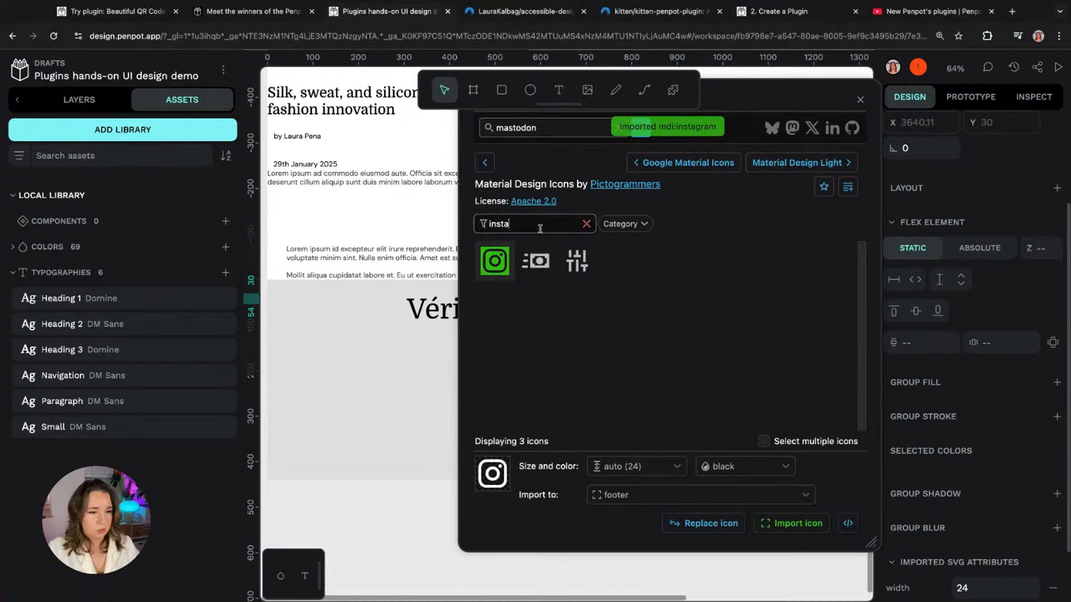
# Step: Try to find Bluesky and TikTok icons in the Material Design Icons set
pyautogui.write('b')
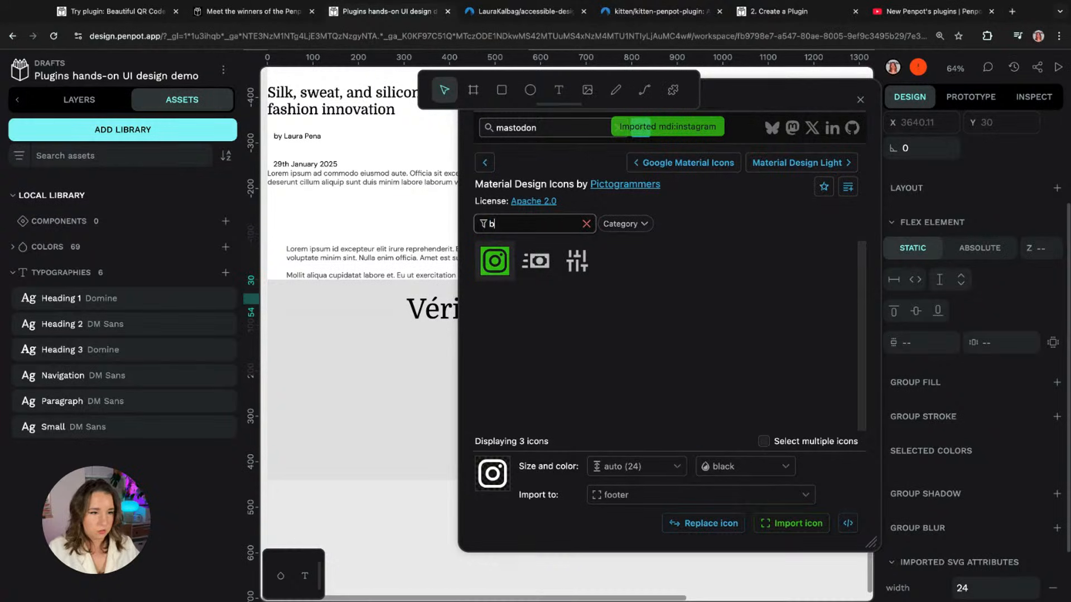
pyautogui.write('luesly')
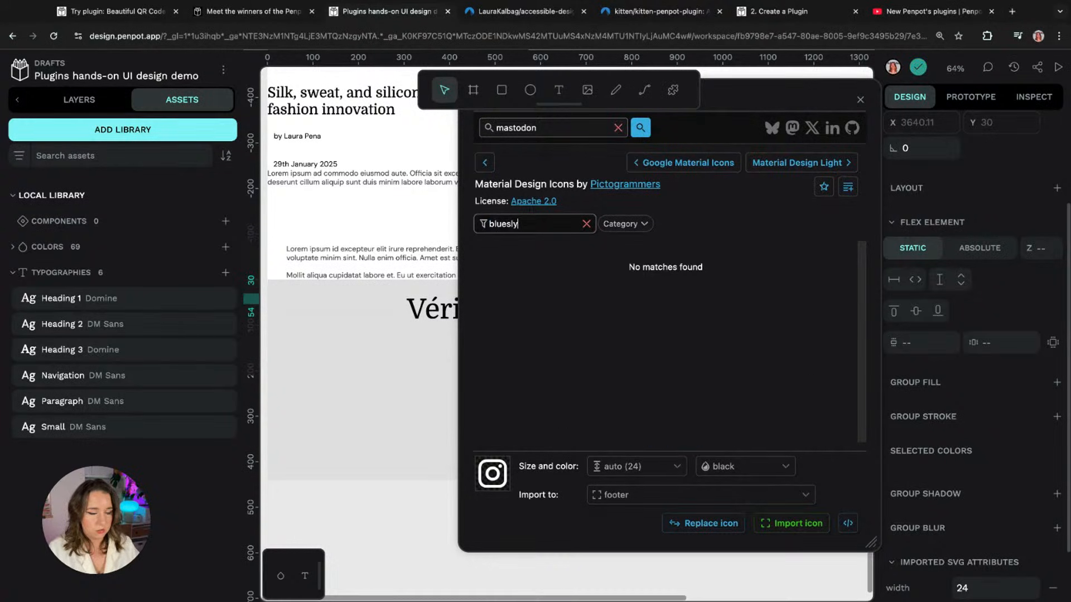
pyautogui.write('tikto')
pyautogui.press('BackSpace')
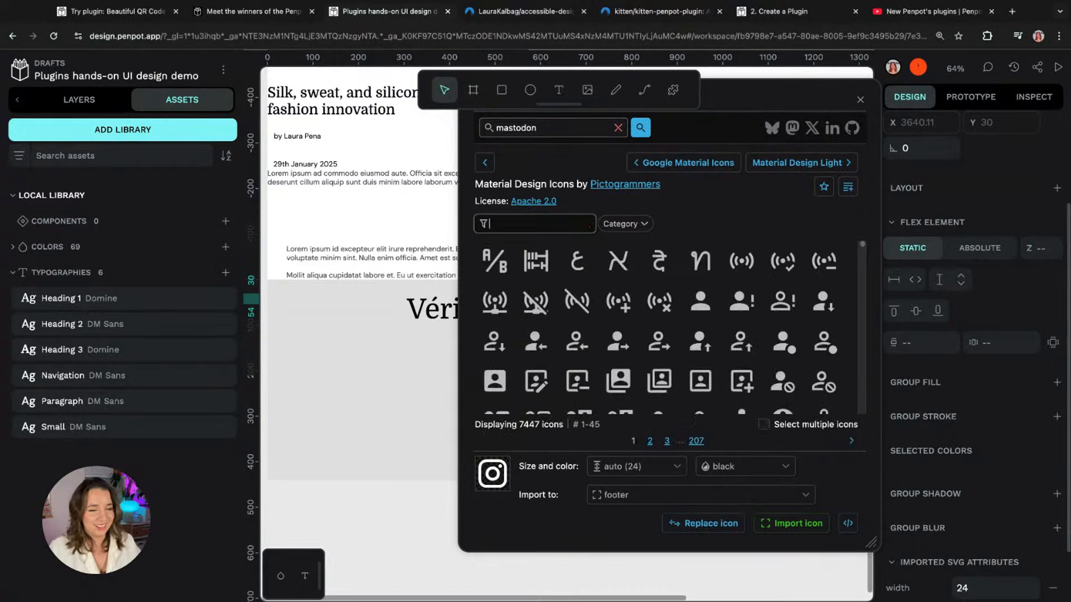
# Step: Filter the icon set for "twitter", import the Twitter icon into the footer, and close the icon plugin
pyautogui.write('twitter')
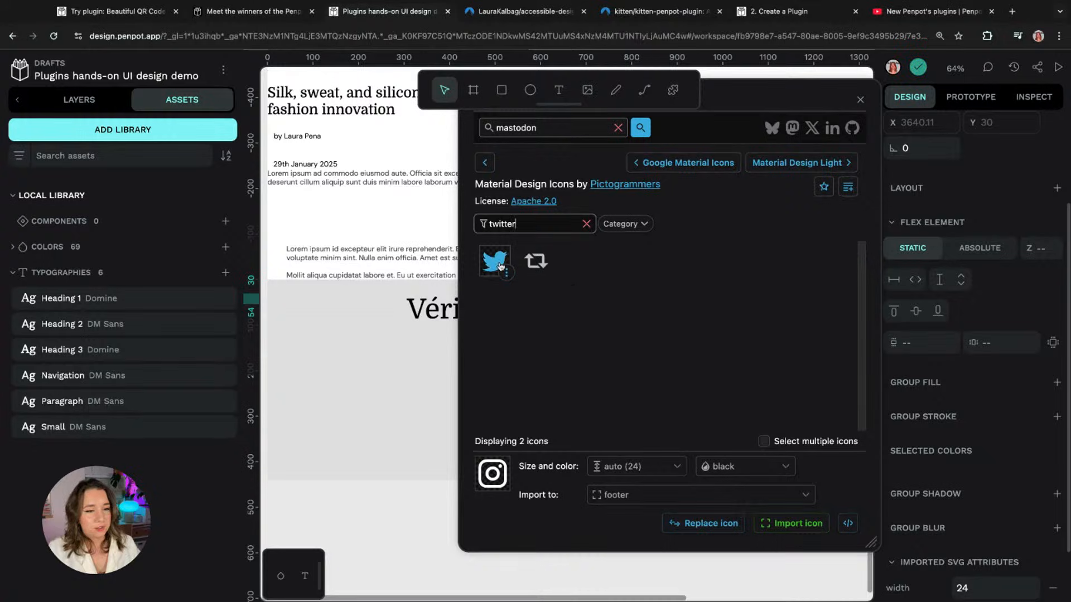
pyautogui.click(494, 260)
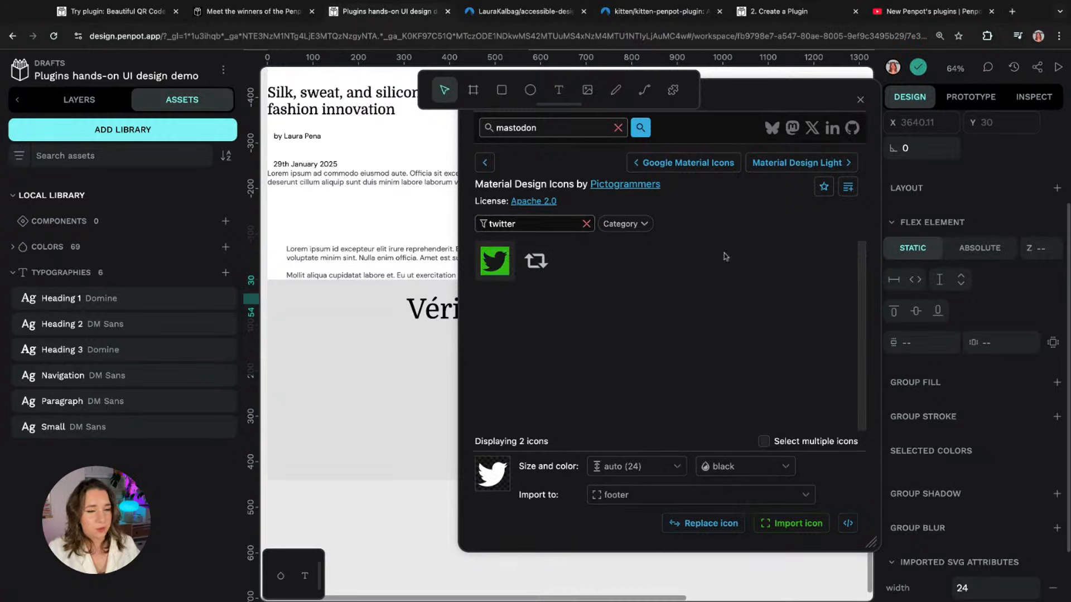
pyautogui.click(792, 523)
pyautogui.click(860, 99)
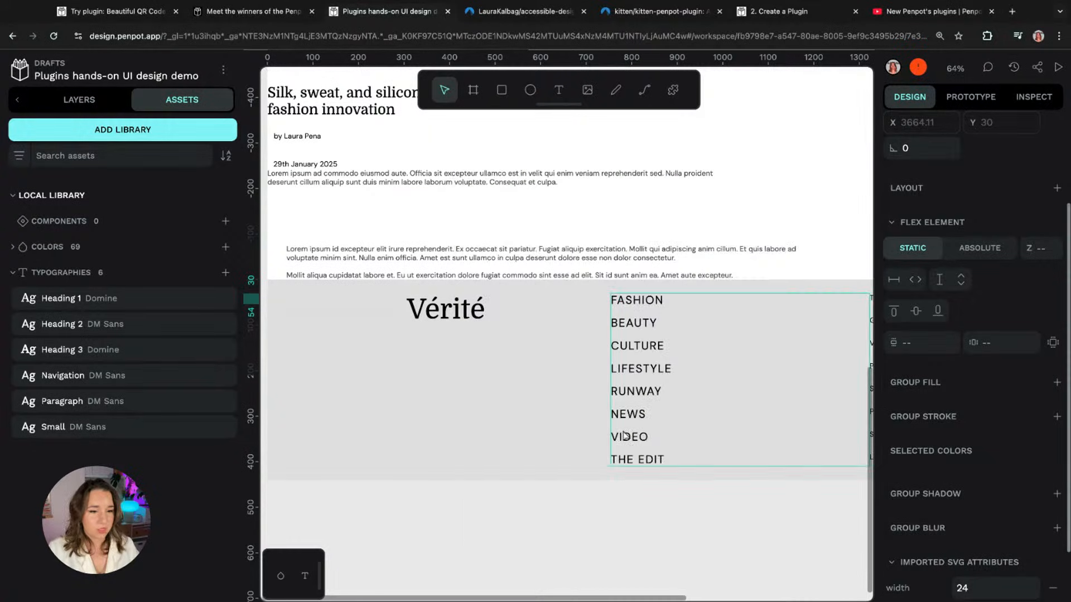
# Step: Select the mastodon, facebook, instagram and twitter icon layers in the footer and move them above the footer links board
pyautogui.scroll(-2, 547, 469)
pyautogui.click(92, 98)
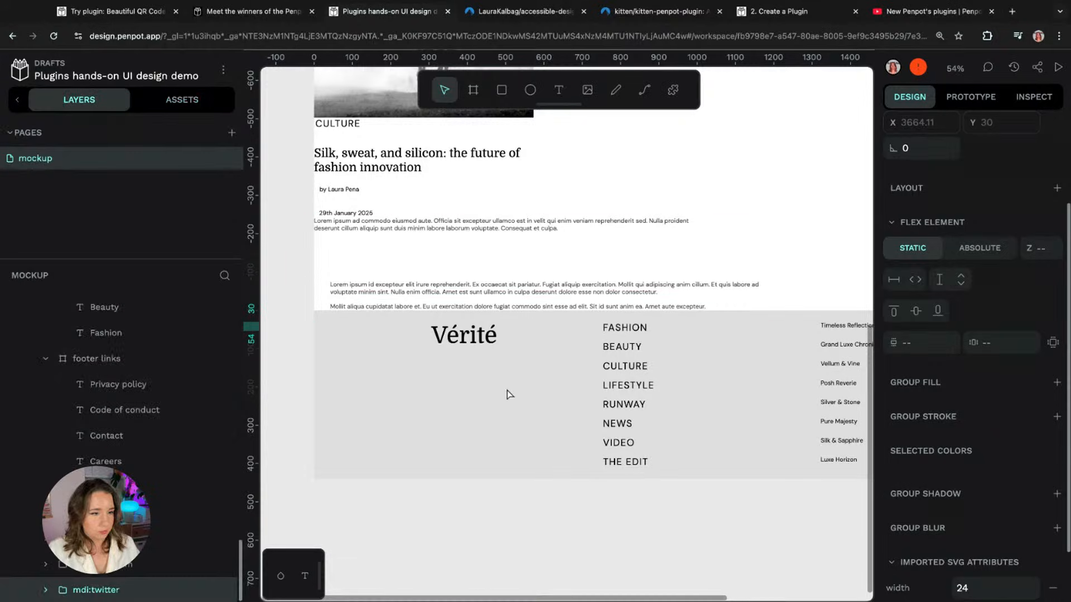
pyautogui.scroll(-4, 492, 387)
pyautogui.scroll(6, 674, 312)
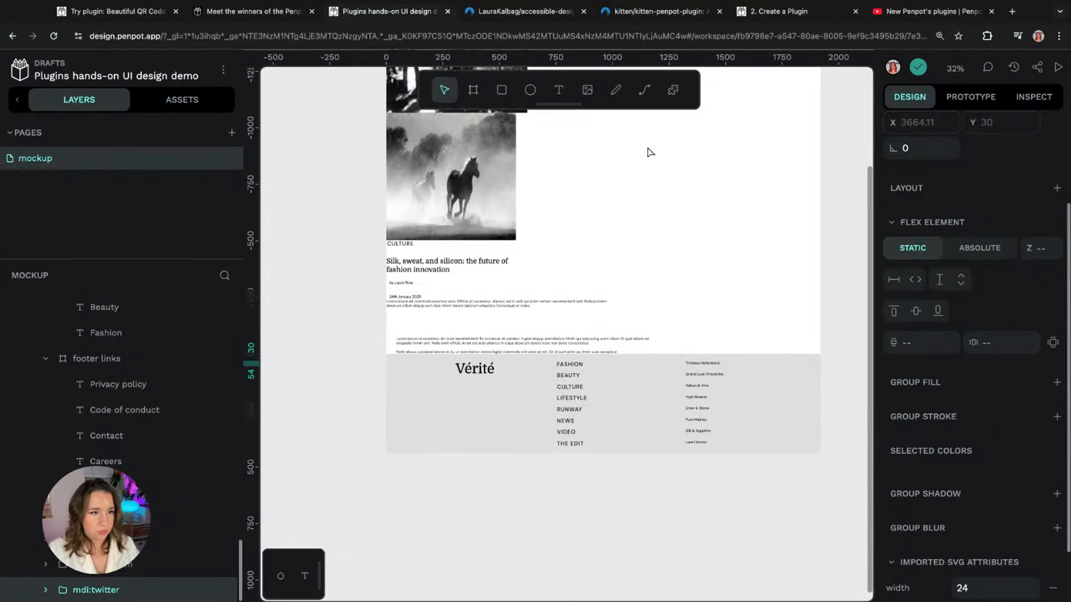
pyautogui.scroll(-2, 797, 391)
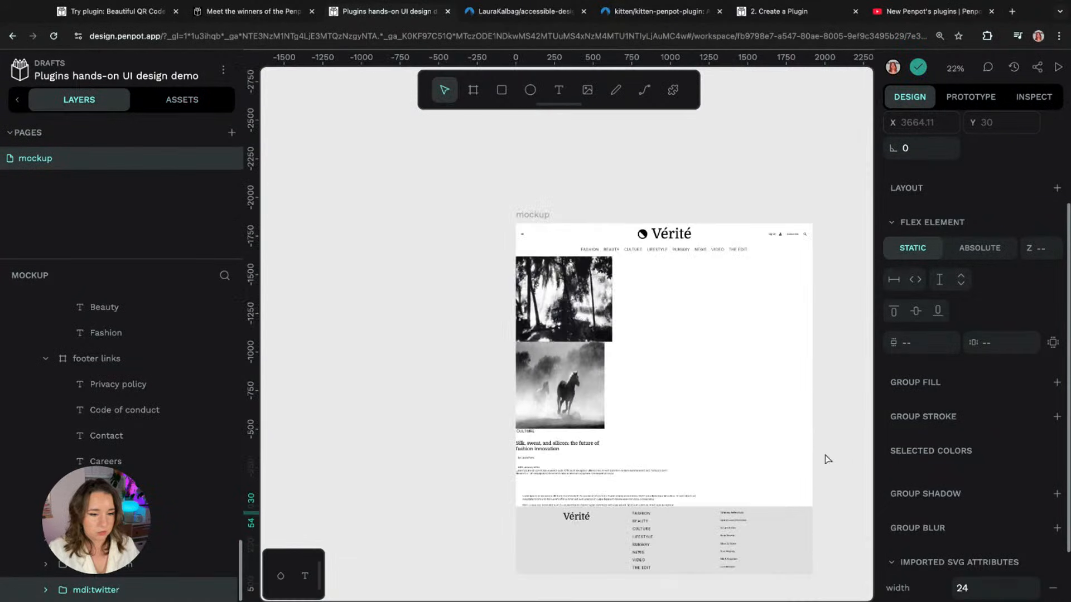
pyautogui.scroll(-3, 825, 454)
pyautogui.hotkey('shift', 'Return')
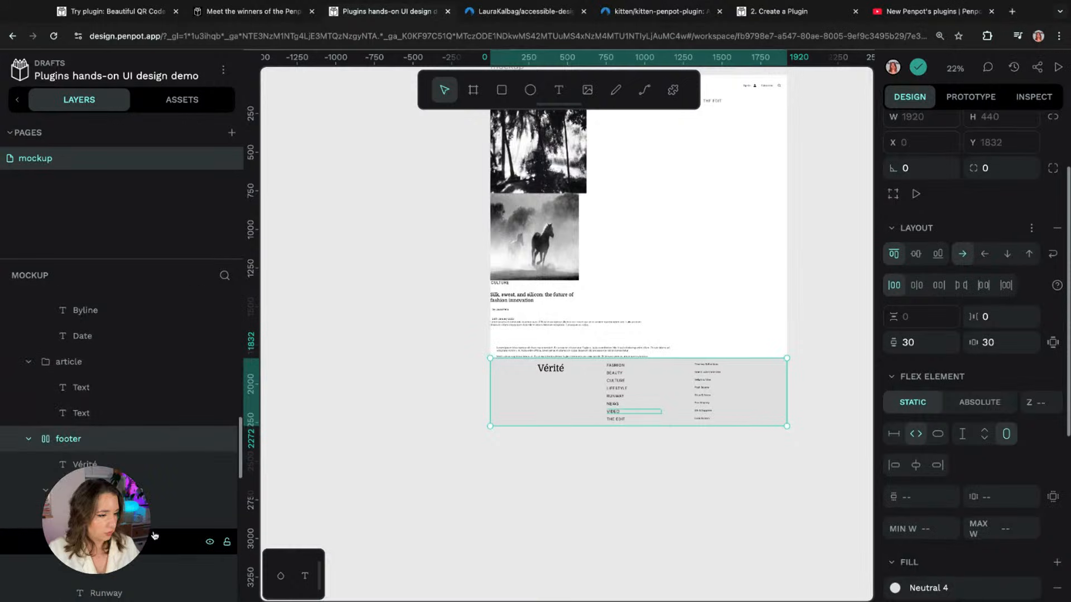
pyautogui.scroll(-10, 127, 459)
pyautogui.press('Return')
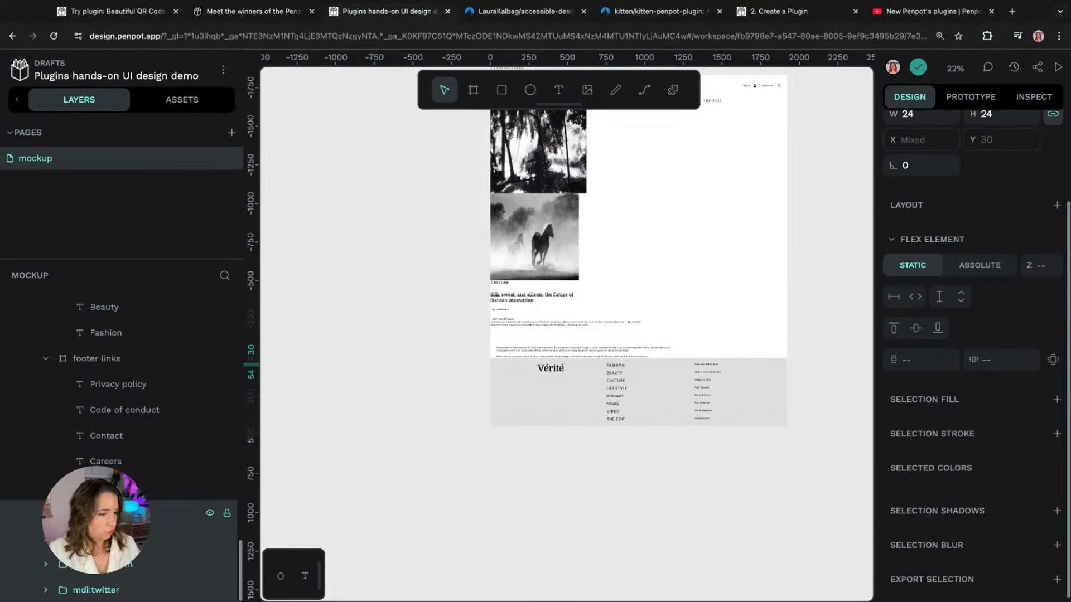
pyautogui.moveTo(119, 396); pyautogui.dragTo(120, 350)
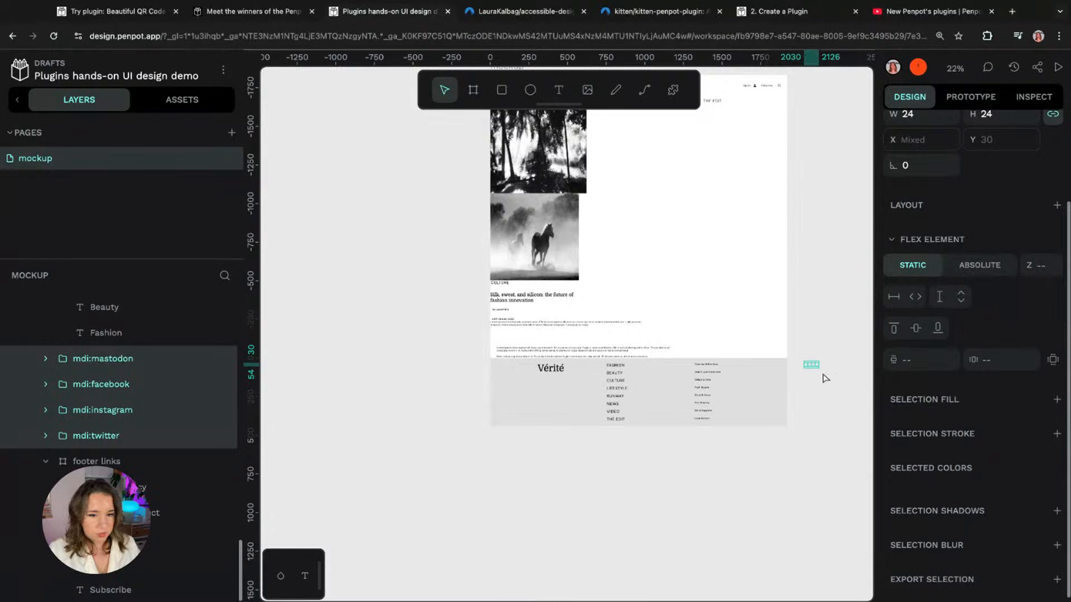
# Step: Collapse the footer publications and footer navigation groups in the layer tree
pyautogui.scroll(5, 818, 373)
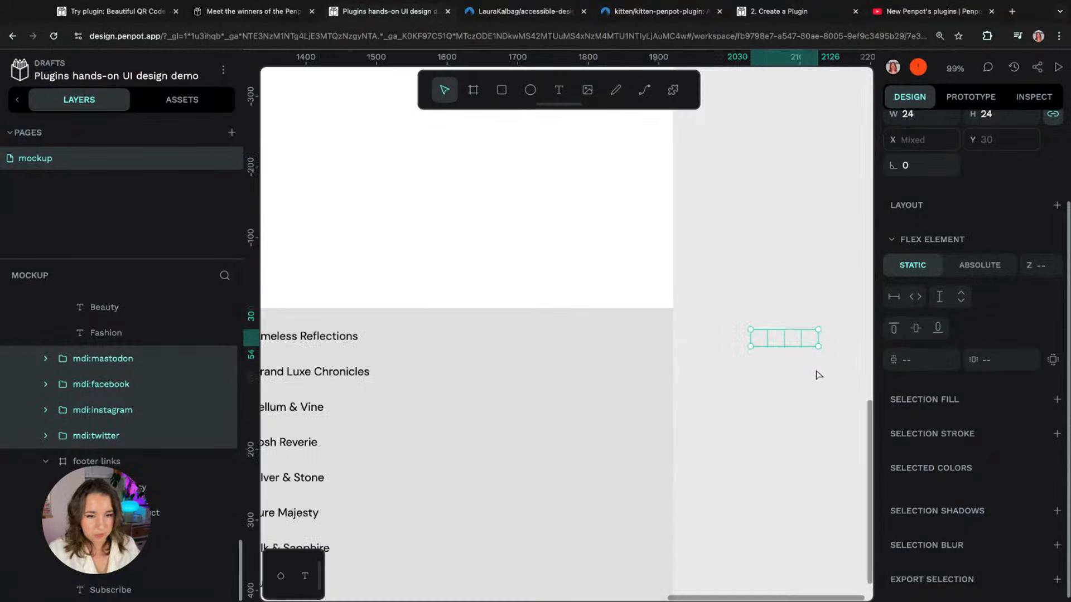
pyautogui.scroll(5, 131, 417)
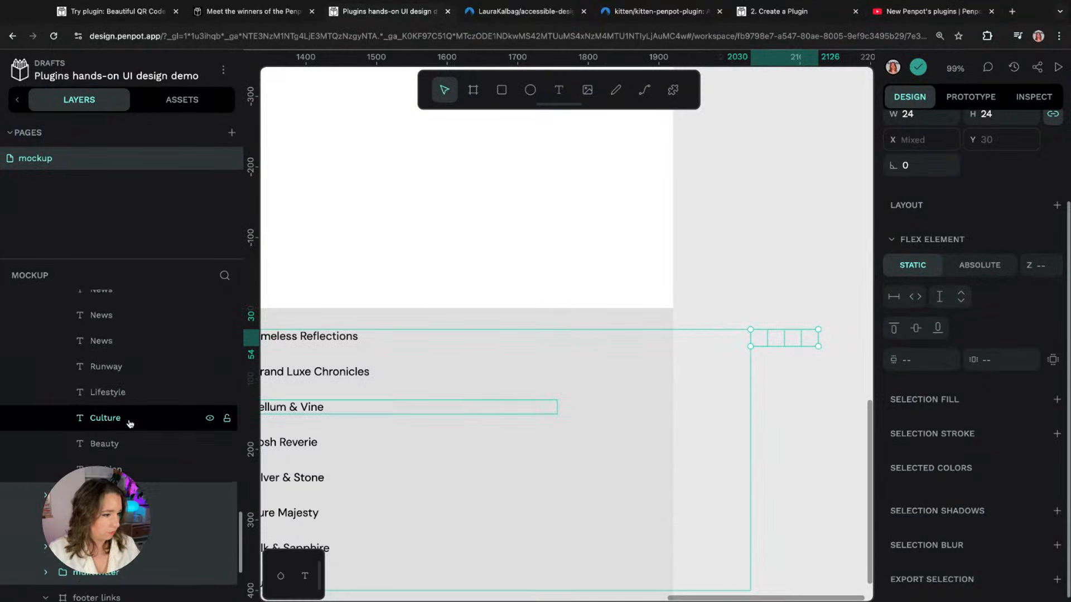
pyautogui.click(45, 344)
pyautogui.scroll(5, 44, 349)
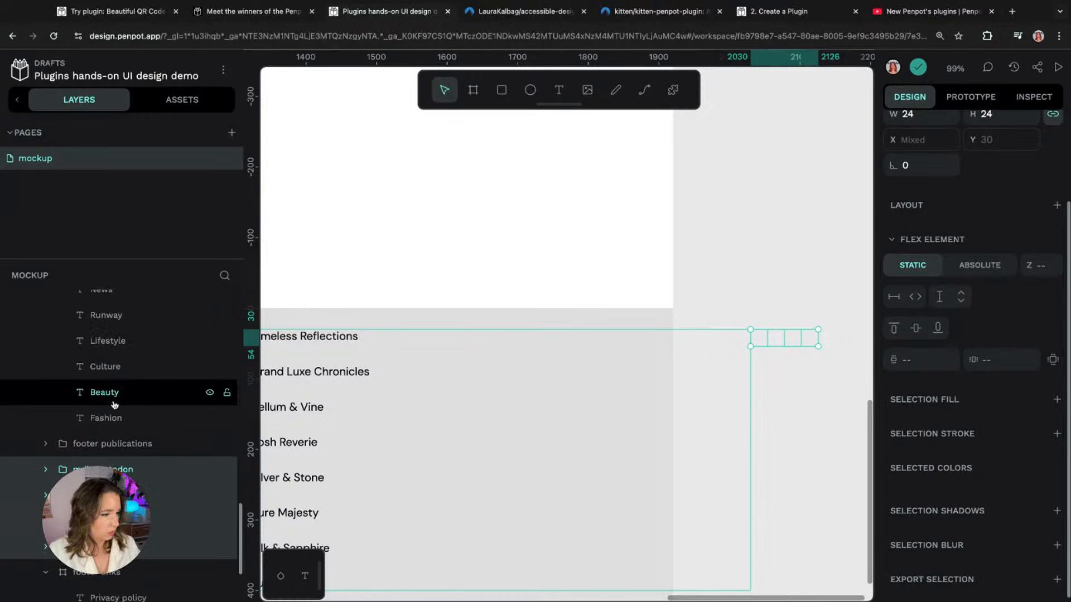
pyautogui.click(46, 343)
pyautogui.scroll(1, 151, 458)
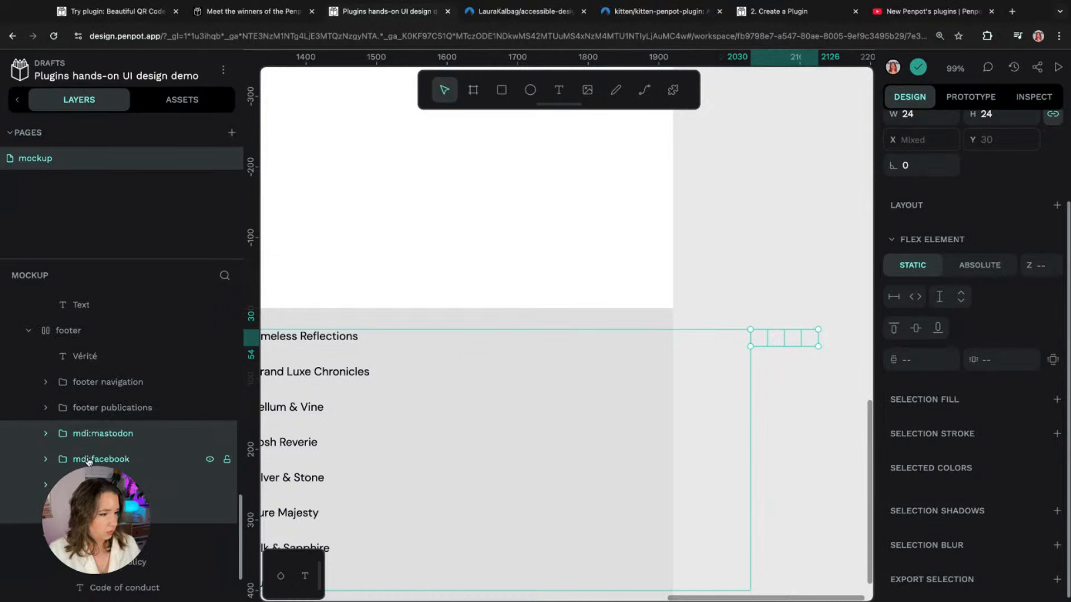
# Step: Group the four social icons under the name "socials" and add a flex layout to that group
pyautogui.hotkey('ctrl', 'g')
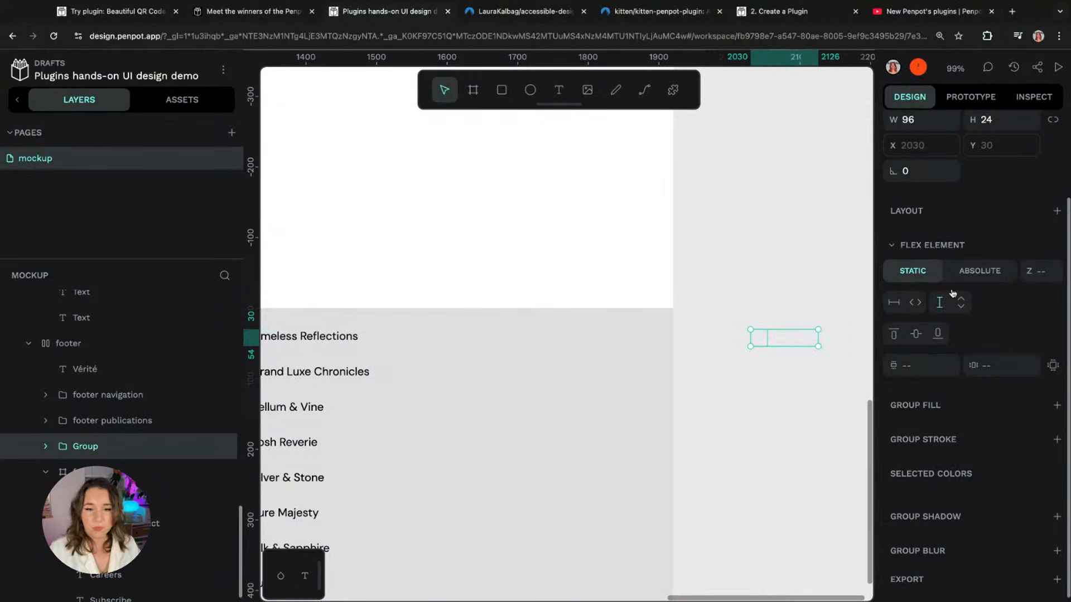
pyautogui.doubleClick(84, 447)
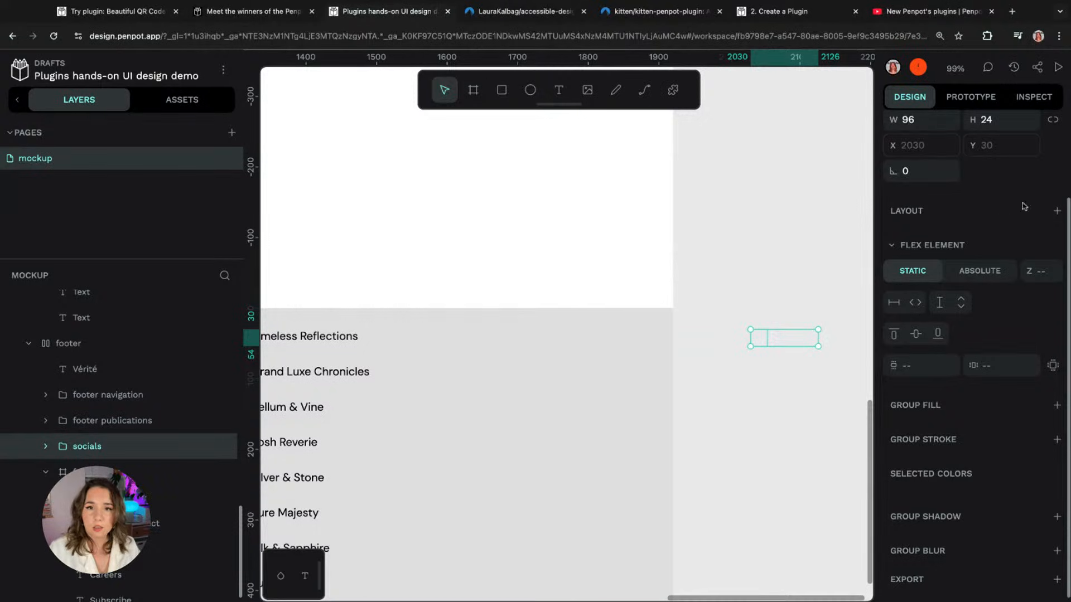
pyautogui.click(1058, 211)
pyautogui.click(1049, 236)
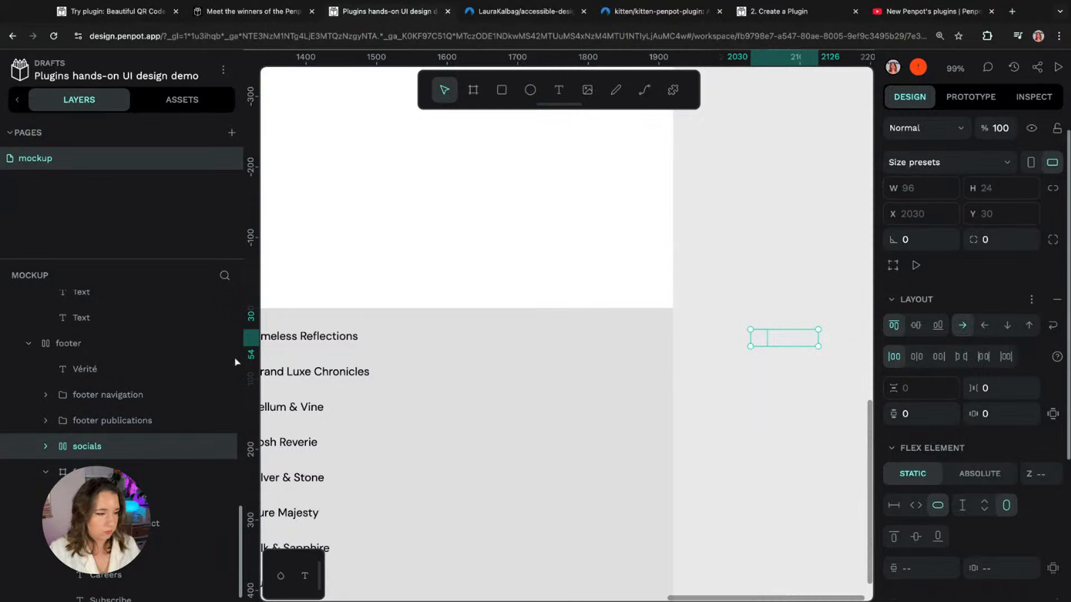
# Step: Enable wrapping in the footer board's flex layout
pyautogui.click(83, 343)
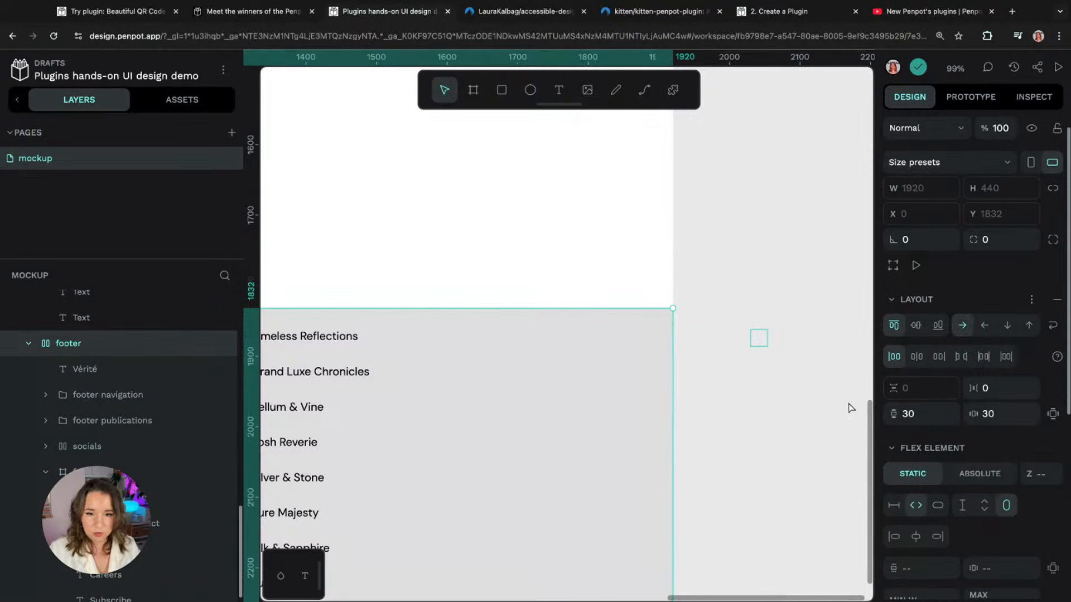
pyautogui.click(1053, 325)
pyautogui.scroll(-5, 614, 419)
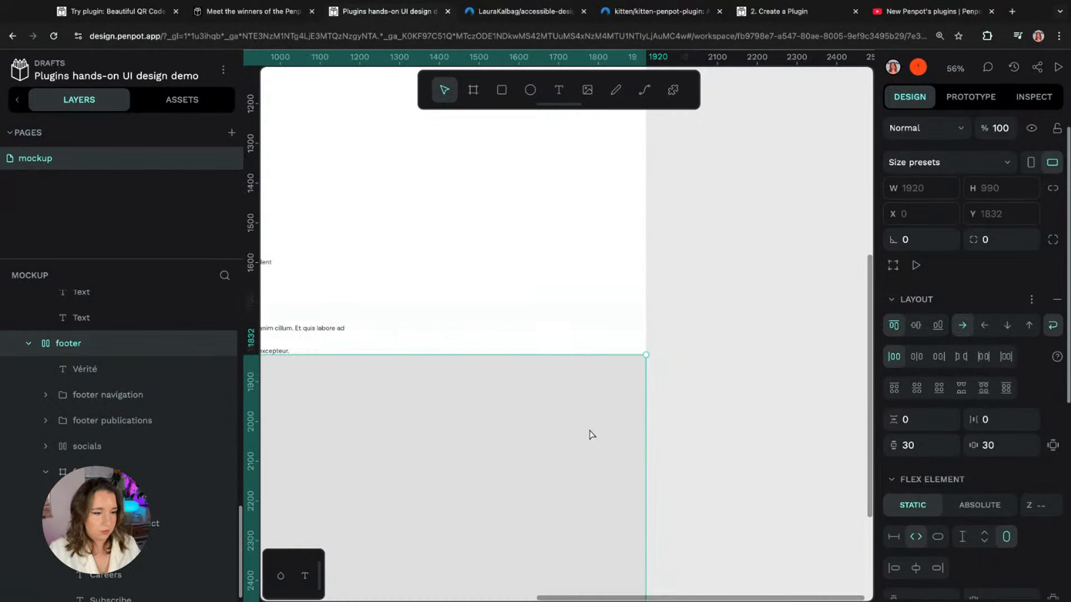
# Step: Undo the footer board's wrapping, check the footer's contents, and turn wrapping back on in its flex layout
pyautogui.moveTo(397, 474); pyautogui.dragTo(613, 316)
pyautogui.hscroll(-4, 397, 462)
pyautogui.press('super+z')
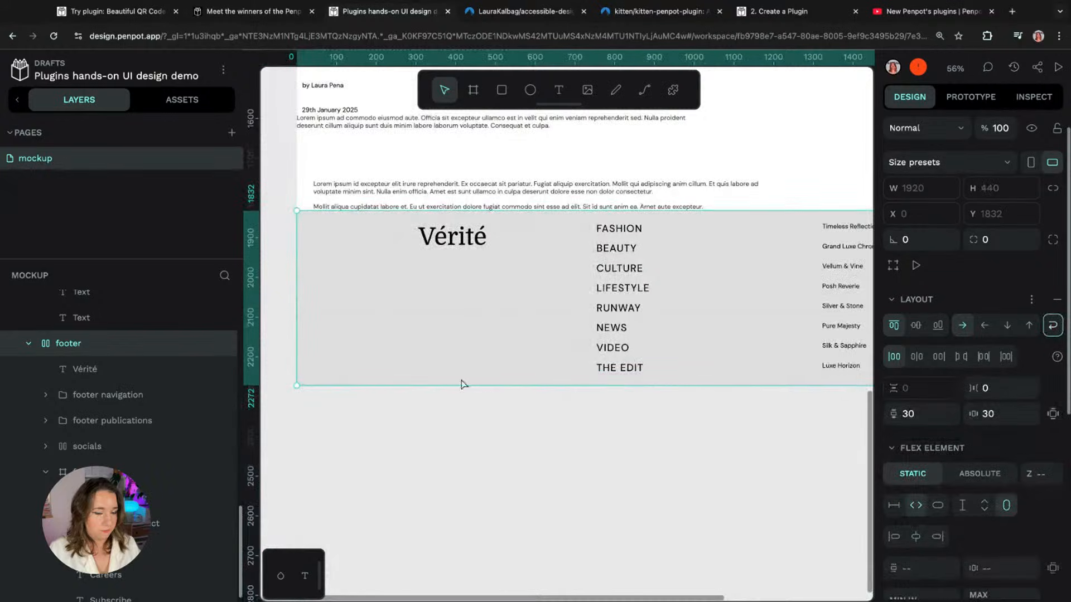
pyautogui.click(729, 451)
pyautogui.hscroll(4, 729, 452)
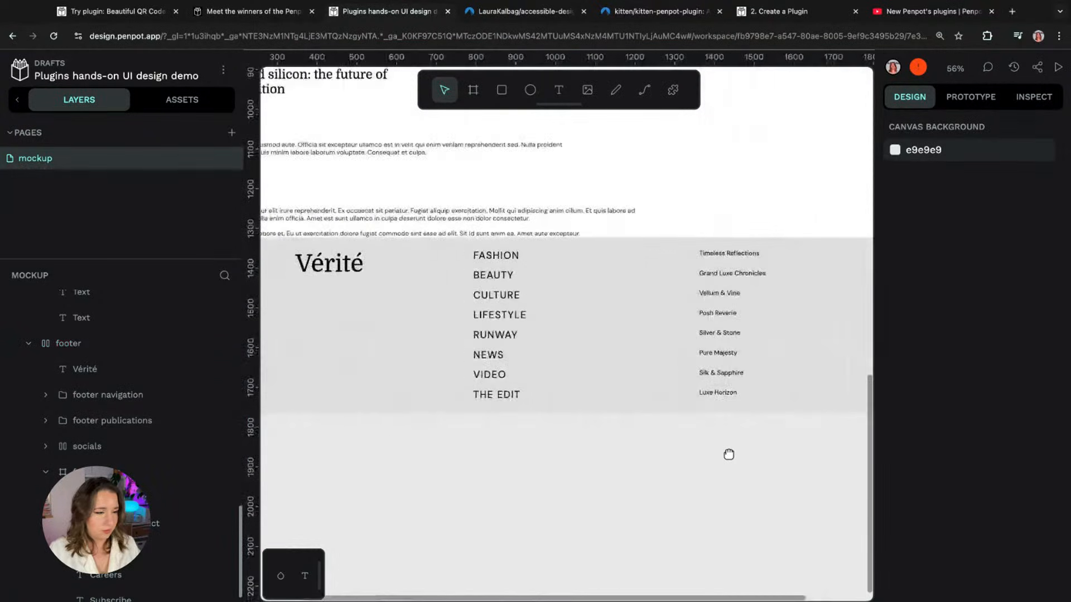
pyautogui.click(92, 346)
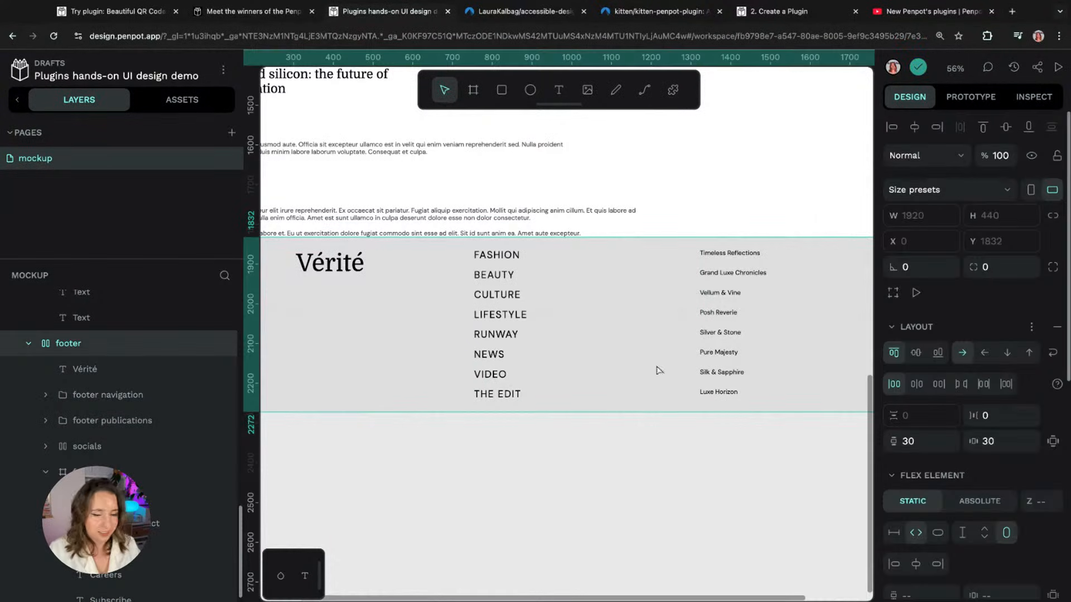
pyautogui.click(1051, 353)
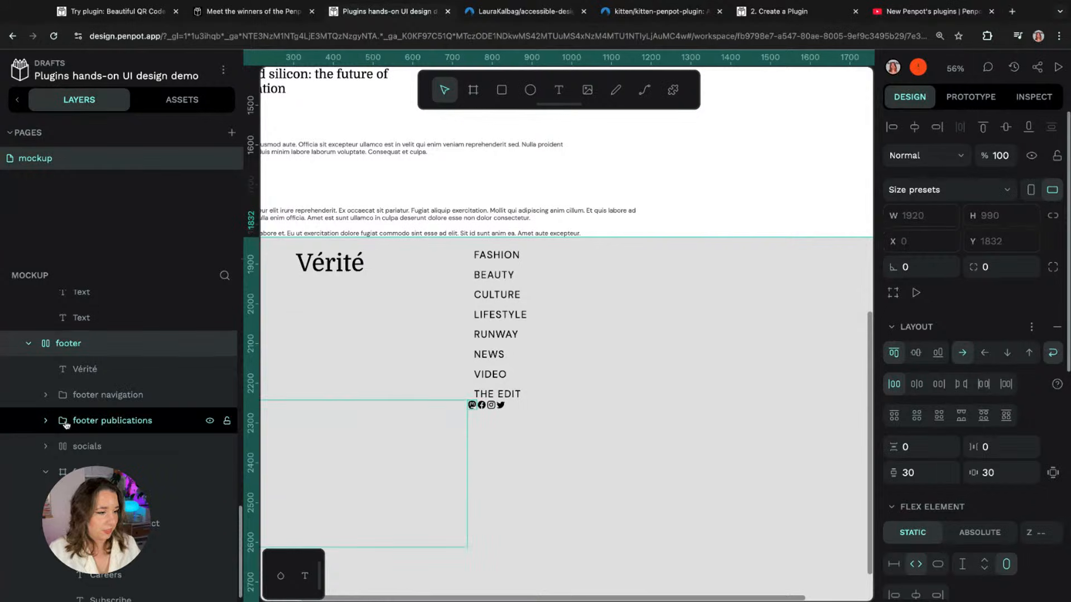
# Step: Move the socials group directly below the Vérité text in the footer's layer order and wrap both in a flex layout board
pyautogui.click(89, 446)
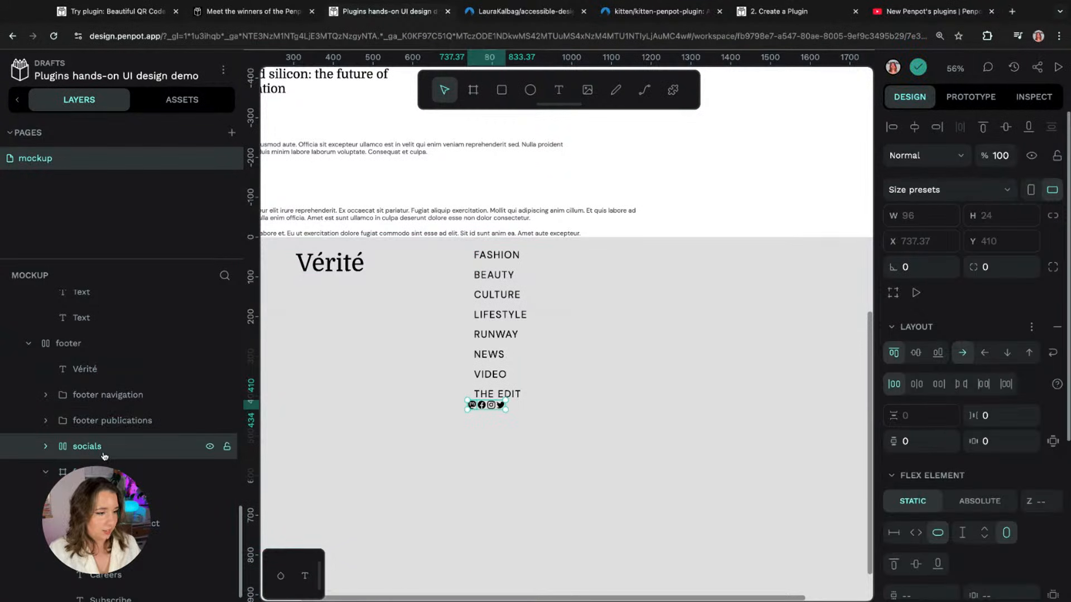
pyautogui.moveTo(104, 455); pyautogui.dragTo(105, 386)
pyautogui.keyDown('shift'); pyautogui.click(103, 375); pyautogui.keyUp('shift')
pyautogui.rightClick(103, 375)
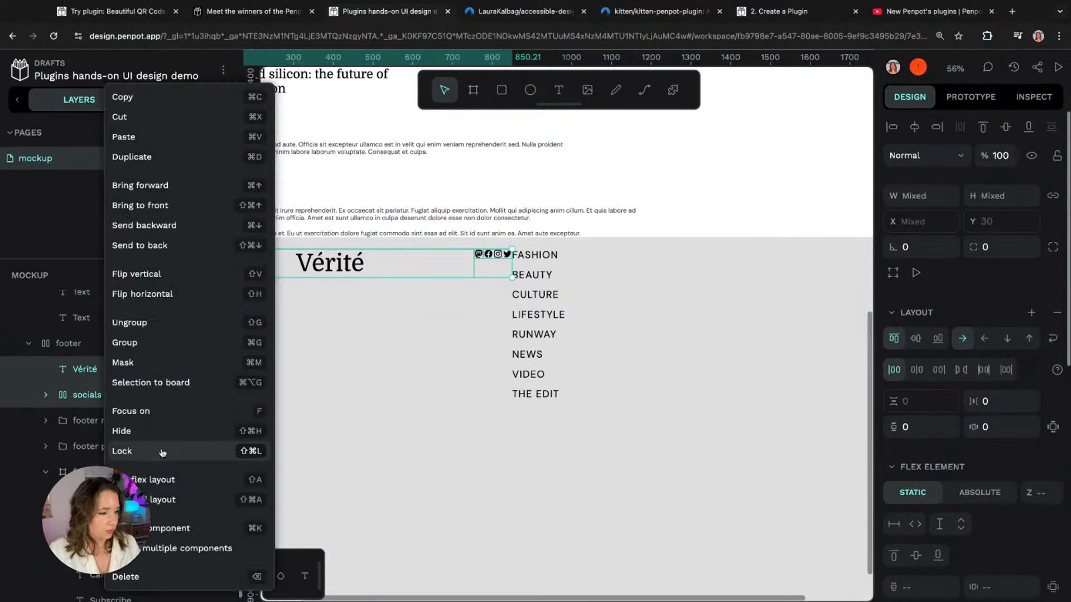
pyautogui.click(168, 500)
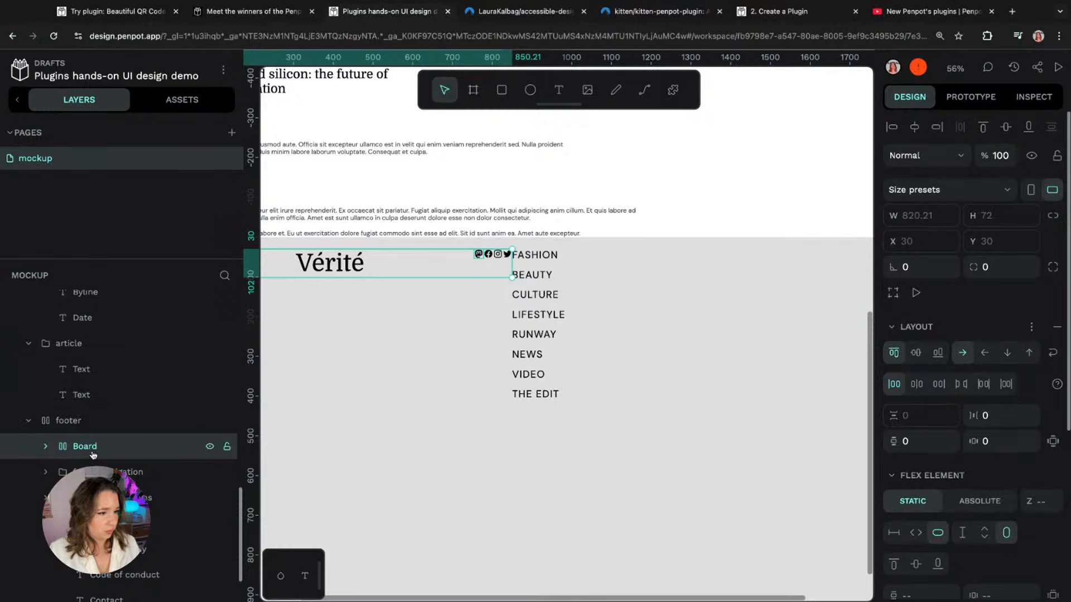
# Step: Rename the new board "logo and socials" and set its flex direction to column
pyautogui.doubleClick(147, 443)
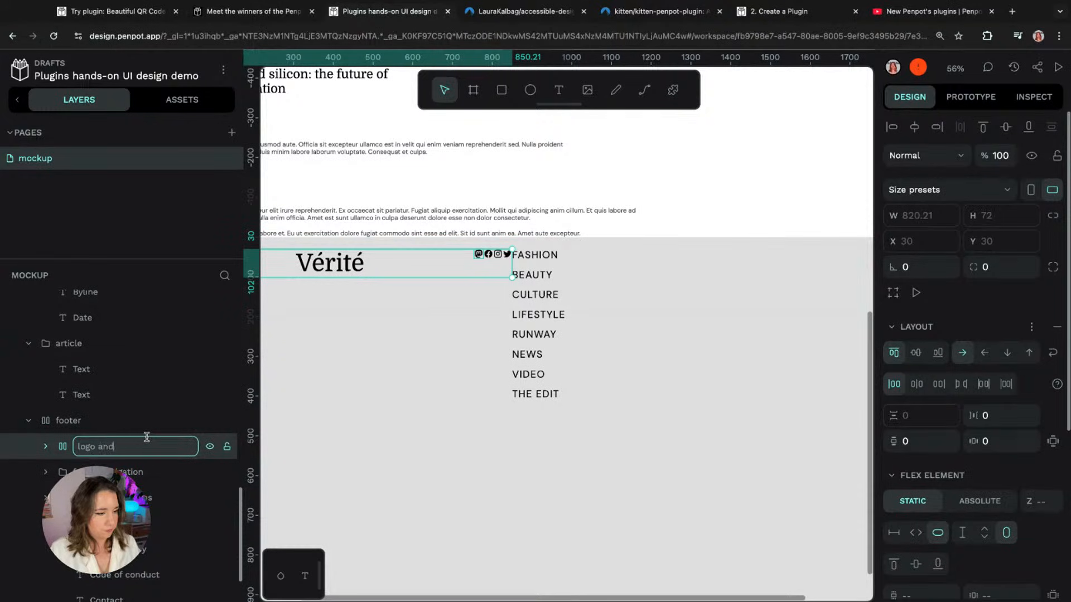
pyautogui.write('logo and socials')
pyautogui.press('Return')
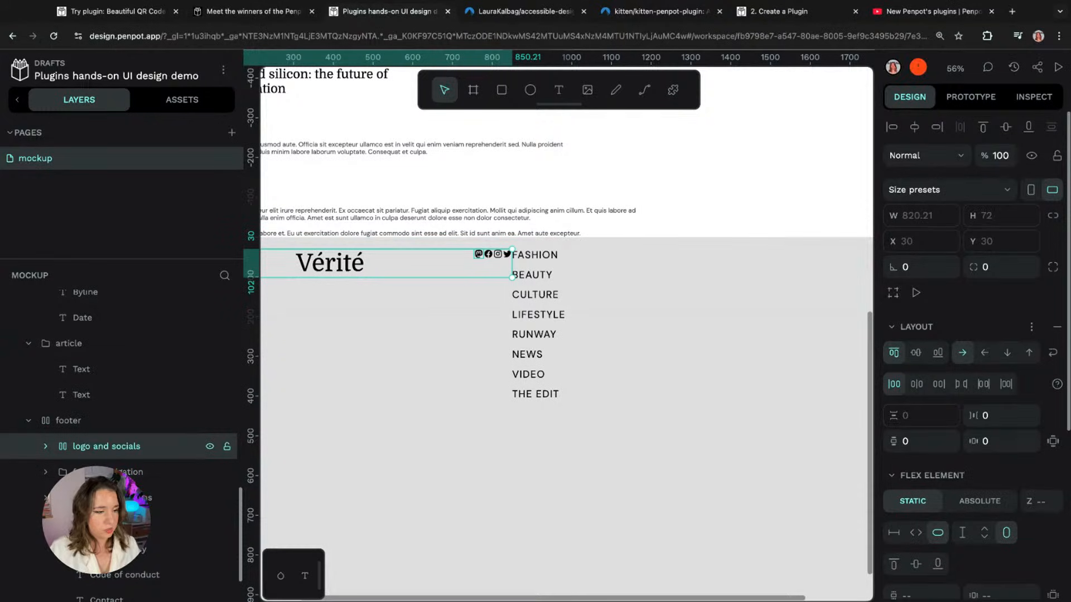
pyautogui.click(1006, 353)
pyautogui.hscroll(-5, 429, 328)
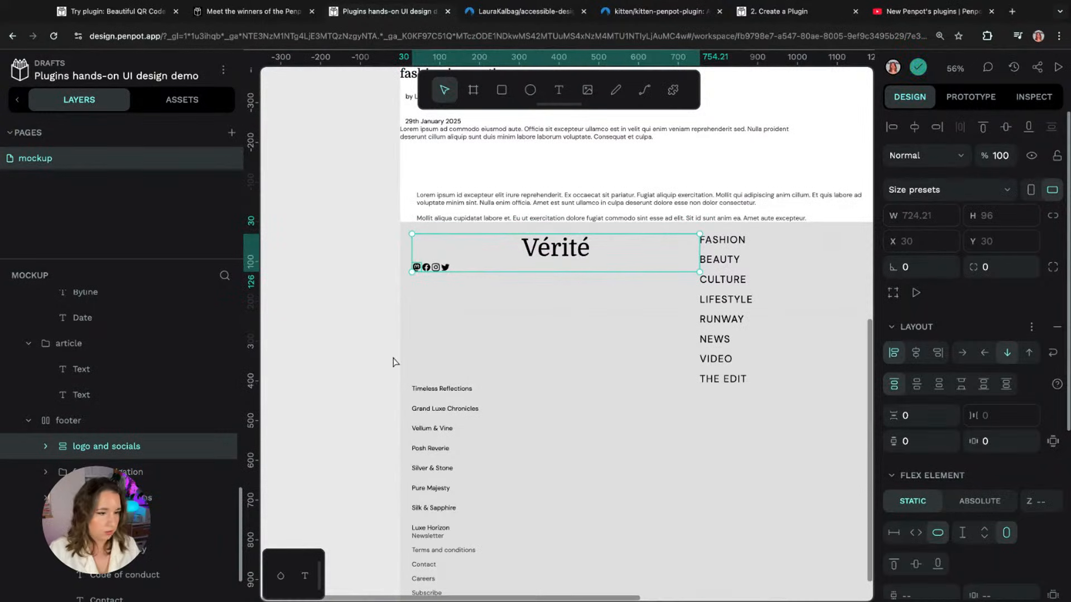
# Step: Set the Vérité text inside the logo and socials board to auto width
pyautogui.click(45, 447)
pyautogui.click(92, 473)
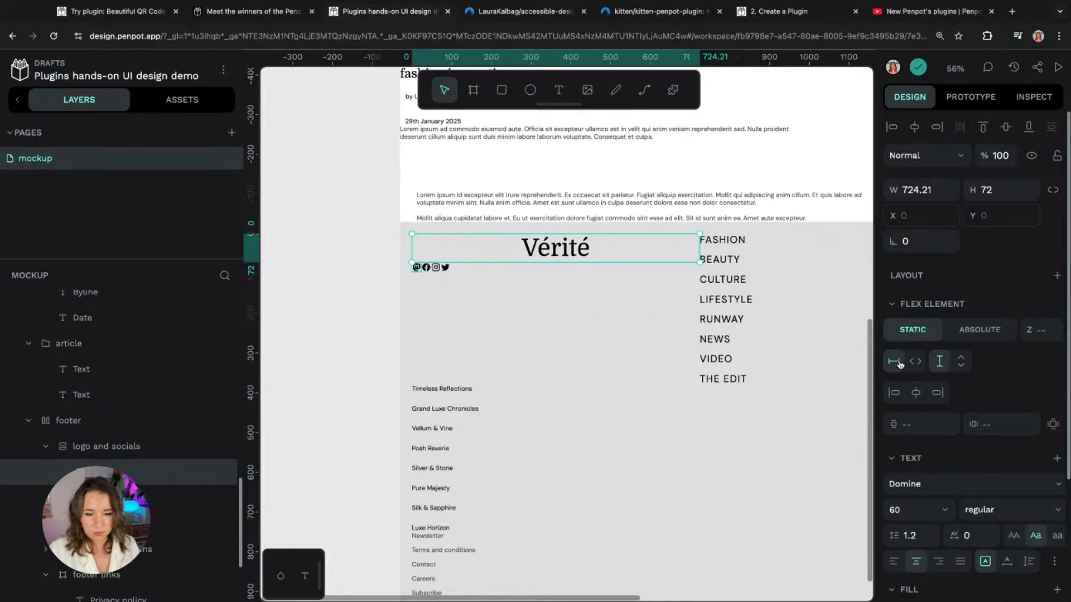
pyautogui.click(1007, 561)
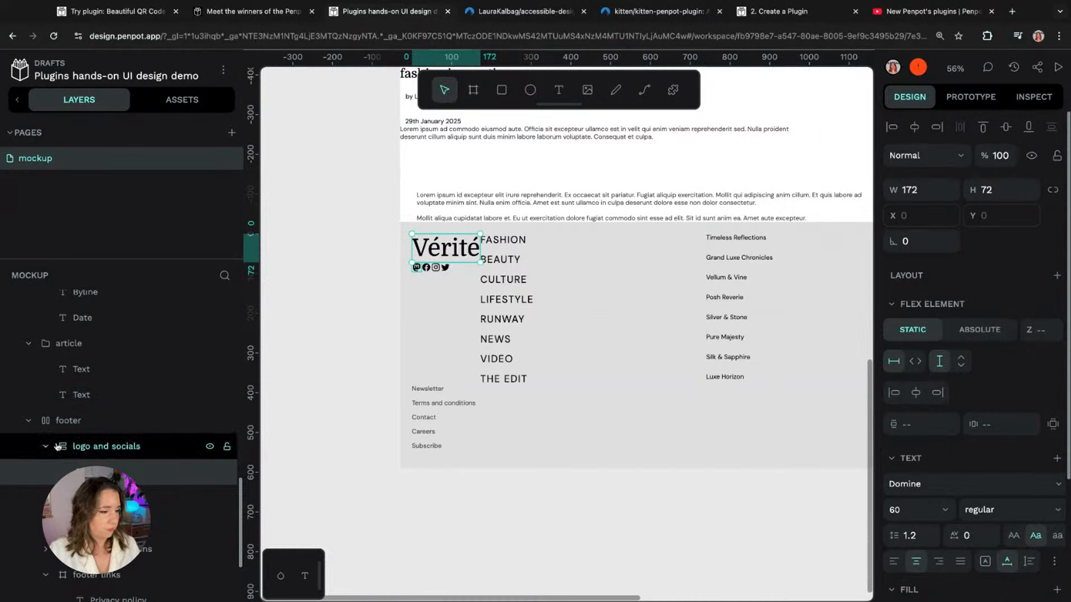
# Step: Expand the socials group and select its mastodon, facebook, instagram and twitter icon layers
pyautogui.click(112, 498)
pyautogui.click(63, 498)
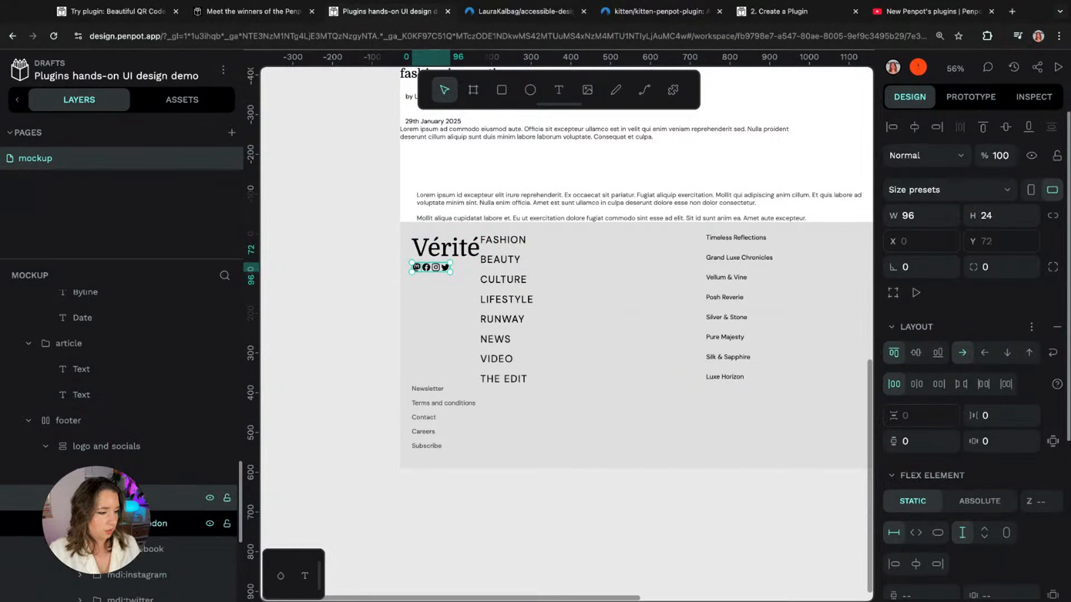
pyautogui.scroll(-4, 83, 494)
pyautogui.scroll(1, 90, 485)
pyautogui.click(118, 349)
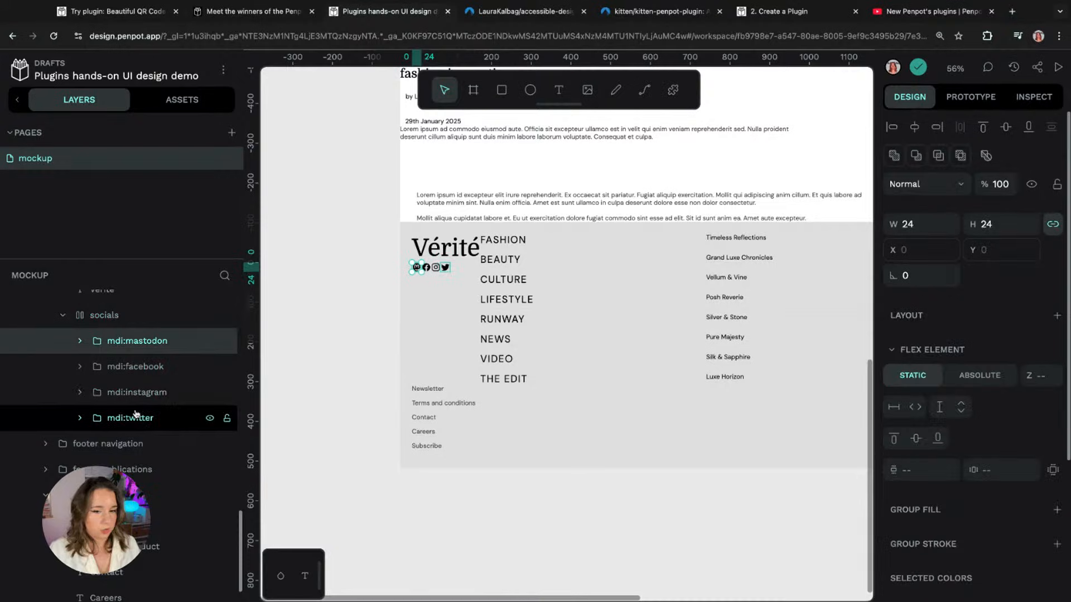
pyautogui.keyDown('shift'); pyautogui.click(134, 417); pyautogui.keyUp('shift')
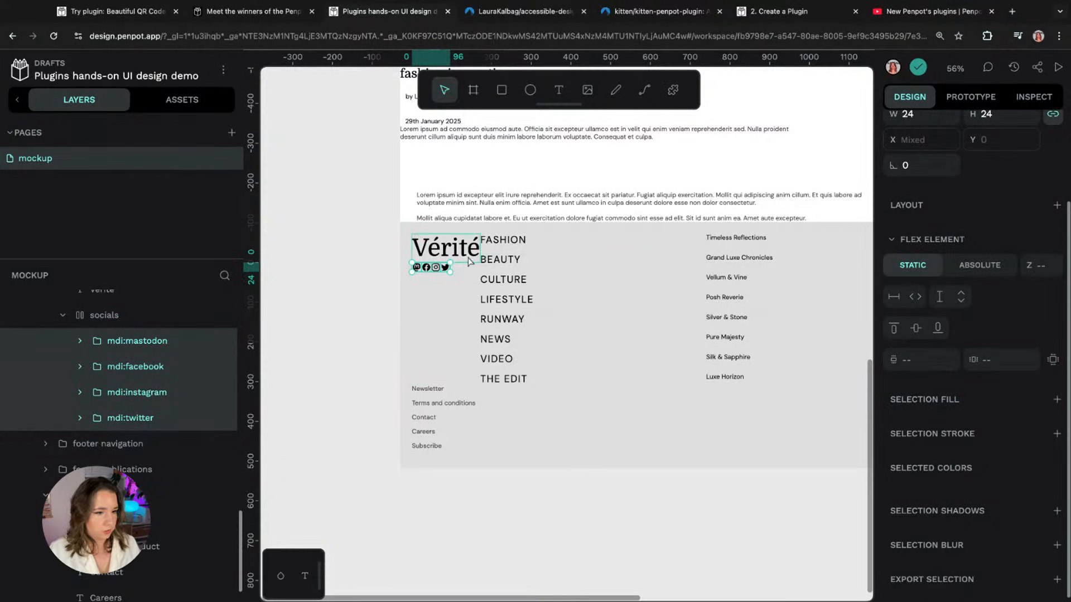
pyautogui.scroll(5, 452, 273)
# Step: Expand the four social icon groups and select the svg-path layer inside each one
pyautogui.click(79, 341)
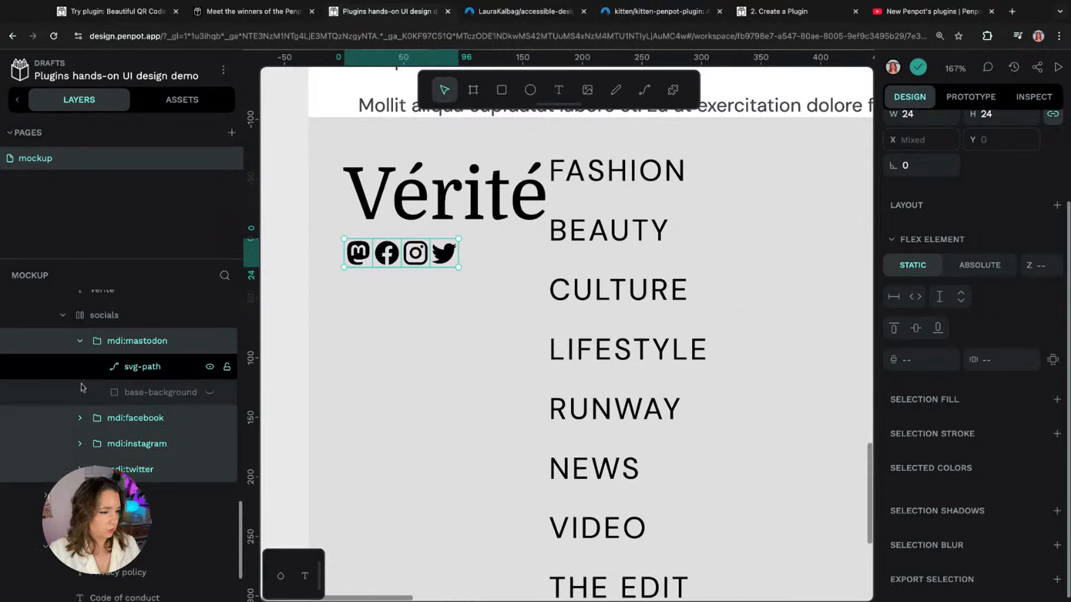
pyautogui.click(79, 418)
pyautogui.scroll(-1, 82, 427)
pyautogui.click(80, 445)
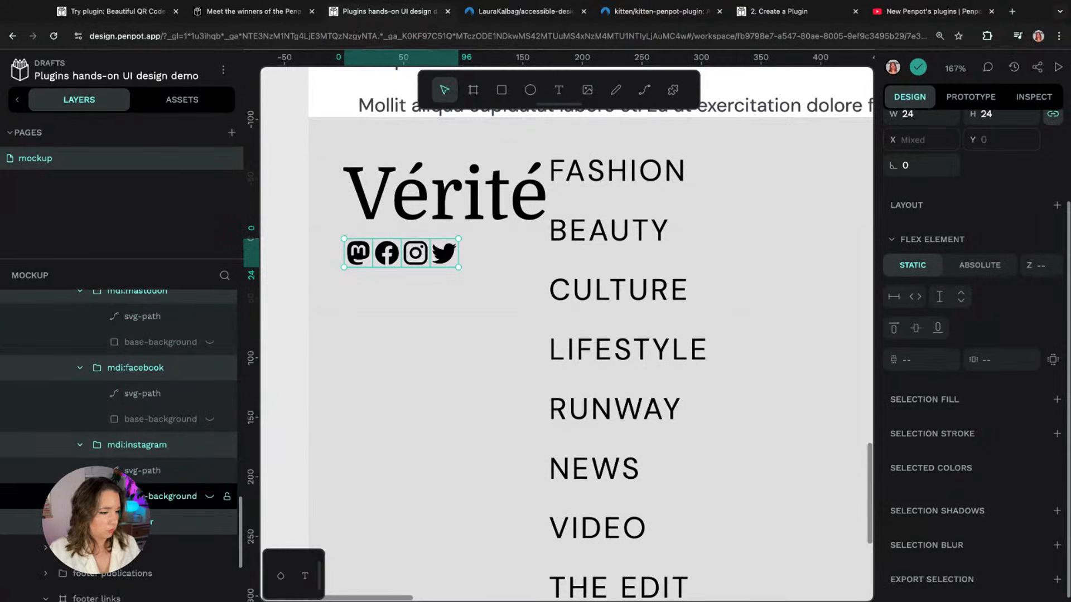
pyautogui.click(80, 522)
pyautogui.click(148, 547)
pyautogui.keyDown('shift'); pyautogui.click(142, 470); pyautogui.keyUp('shift')
pyautogui.keyDown('shift'); pyautogui.click(151, 393); pyautogui.keyUp('shift')
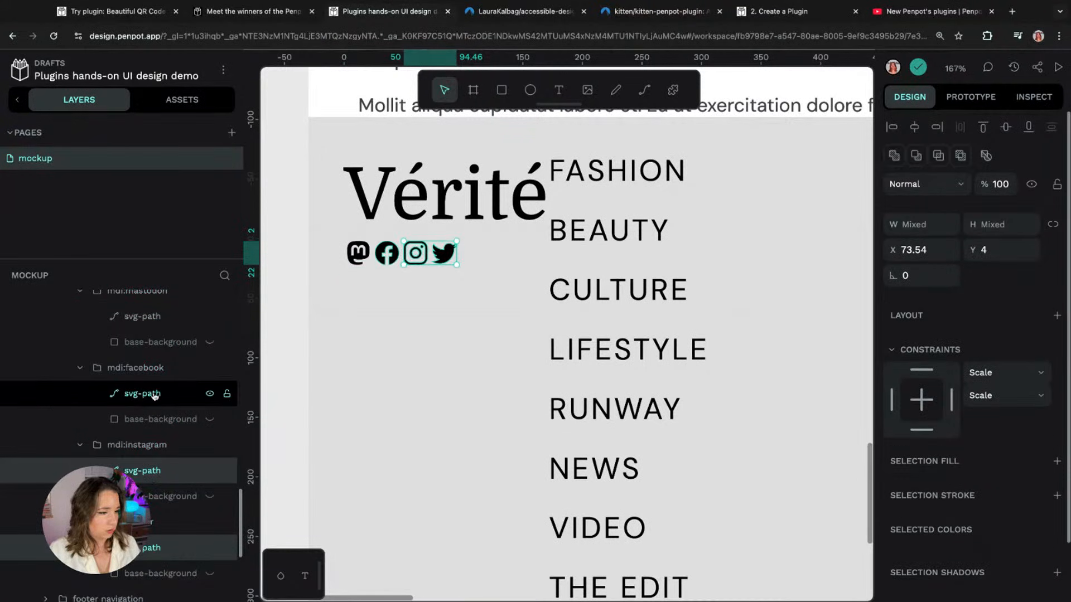
pyautogui.keyDown('shift'); pyautogui.click(146, 316); pyautogui.keyUp('shift')
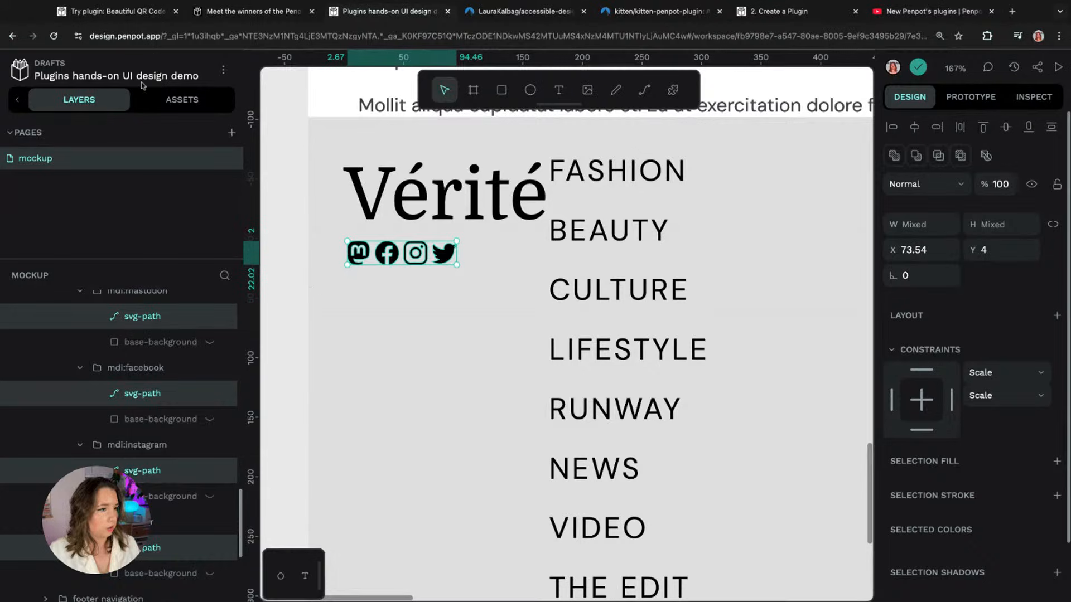
# Step: Apply the Neutral 9 library colour from the Day set to the selected icon paths and clear the selection
pyautogui.click(178, 100)
pyautogui.click(53, 247)
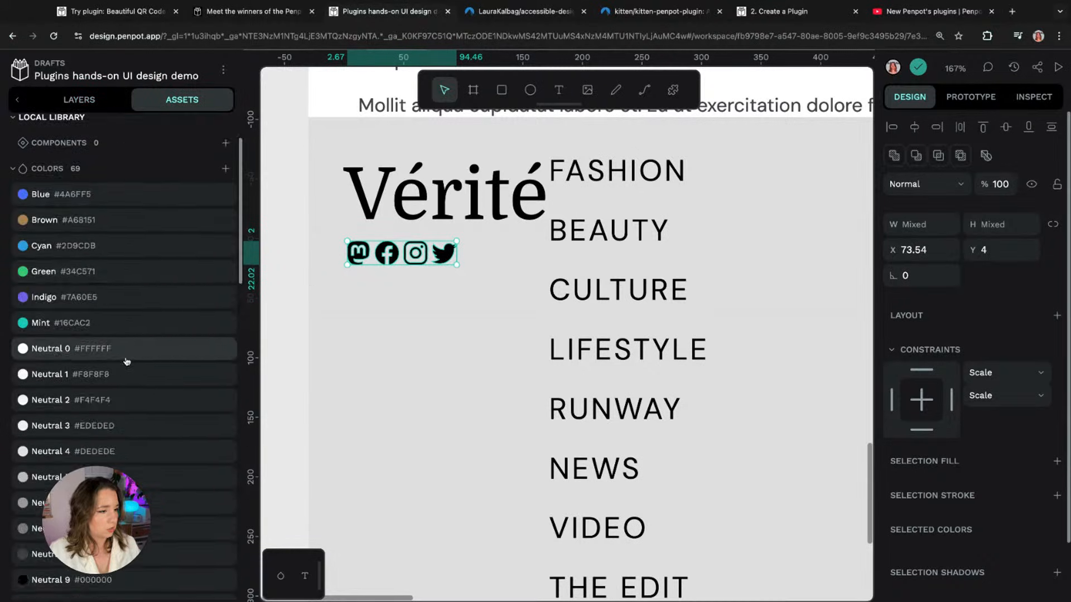
pyautogui.scroll(-10, 134, 368)
pyautogui.scroll(-5, 138, 378)
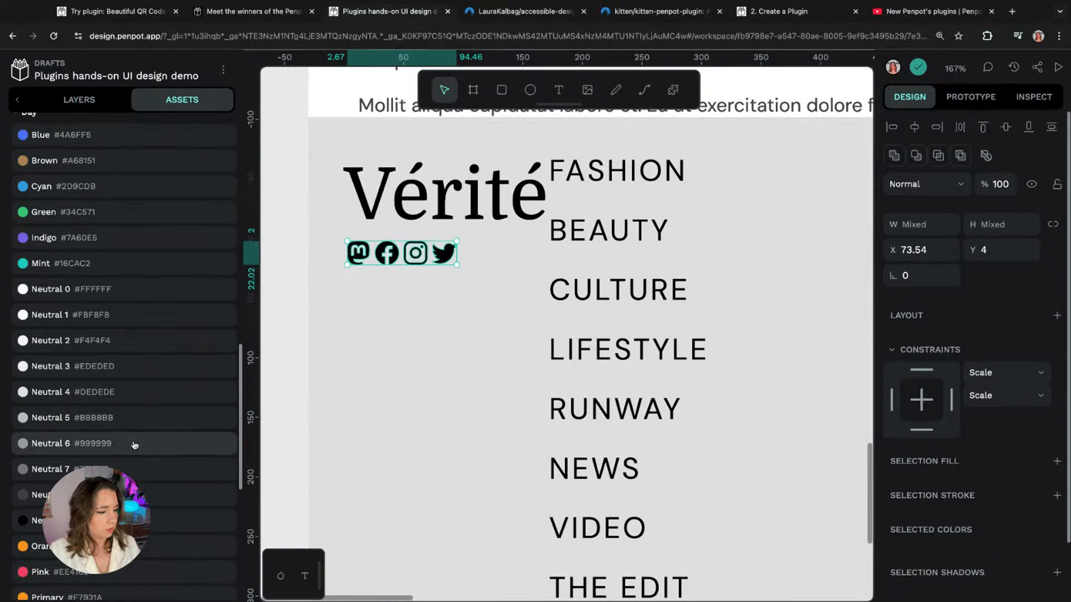
pyautogui.click(139, 495)
pyautogui.click(139, 520)
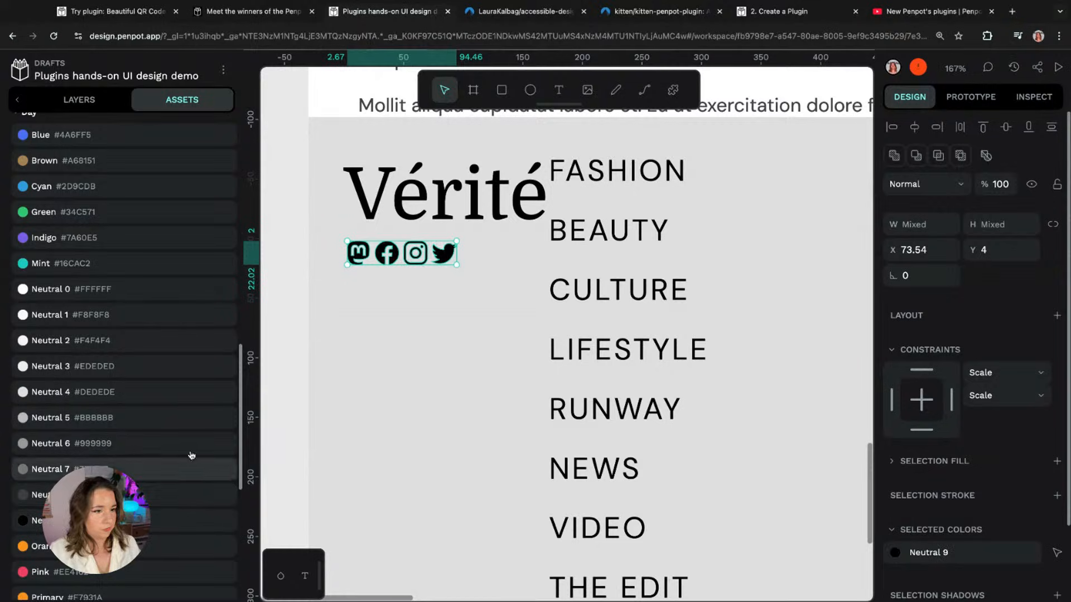
pyautogui.click(285, 188)
pyautogui.scroll(-3, 300, 211)
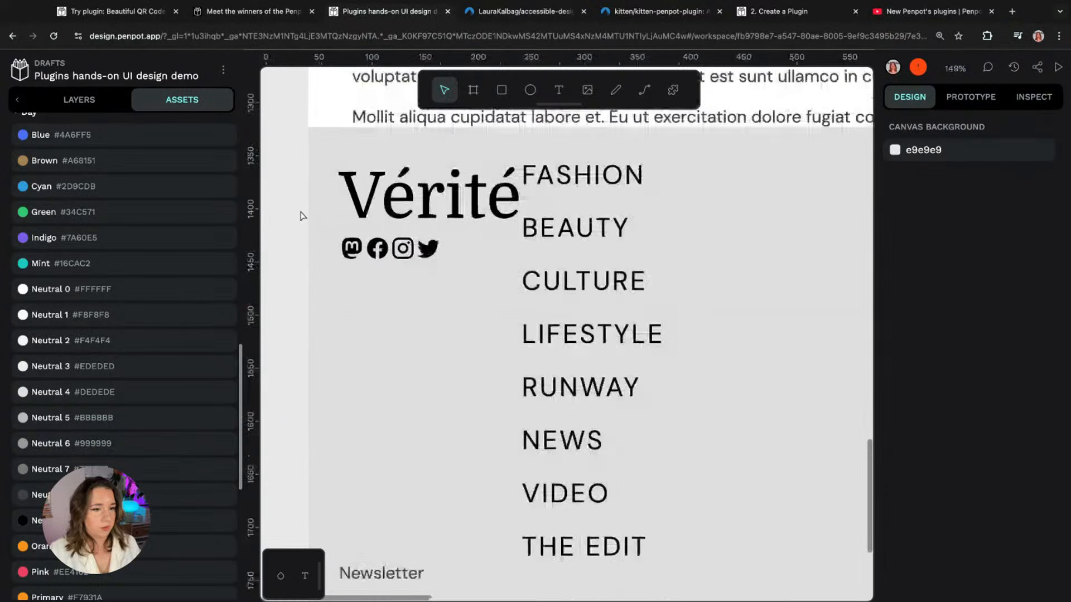
# Step: Try centring the items of the logo and socials board horizontally, then return them to start alignment
pyautogui.click(401, 215)
pyautogui.click(419, 201)
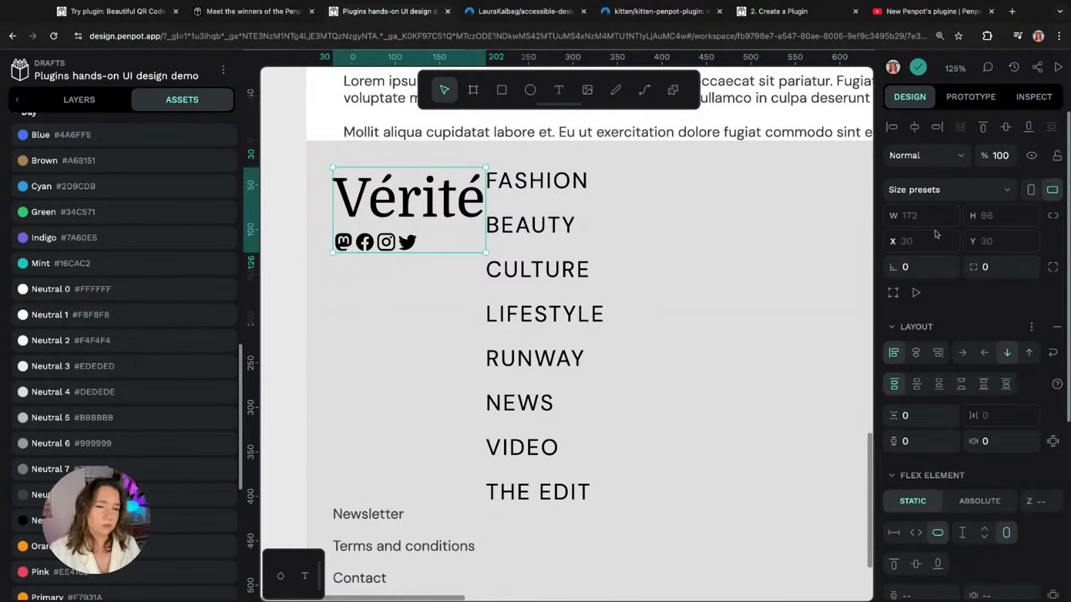
pyautogui.click(917, 354)
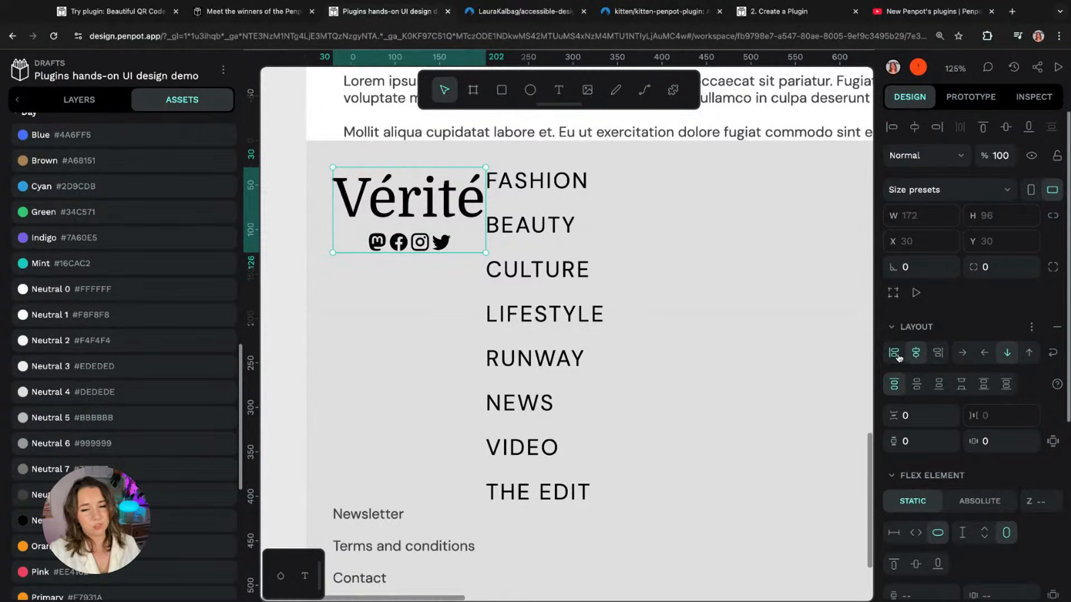
pyautogui.click(898, 357)
# Step: Wrap the logo and socials, footer navigation and footer publications layers in a new flex layout board
pyautogui.scroll(-6, 313, 291)
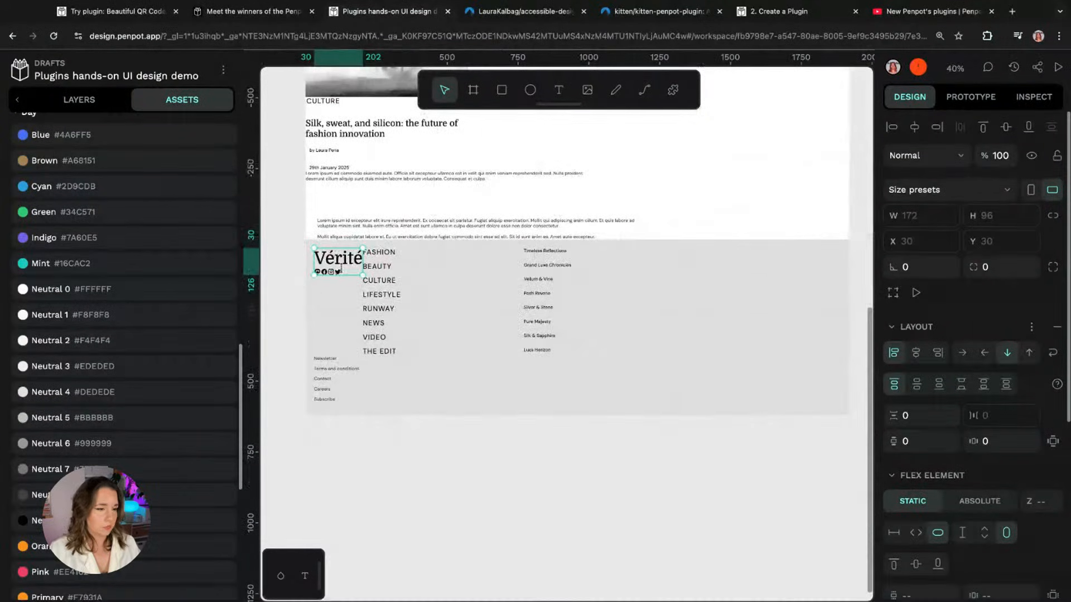
pyautogui.click(112, 99)
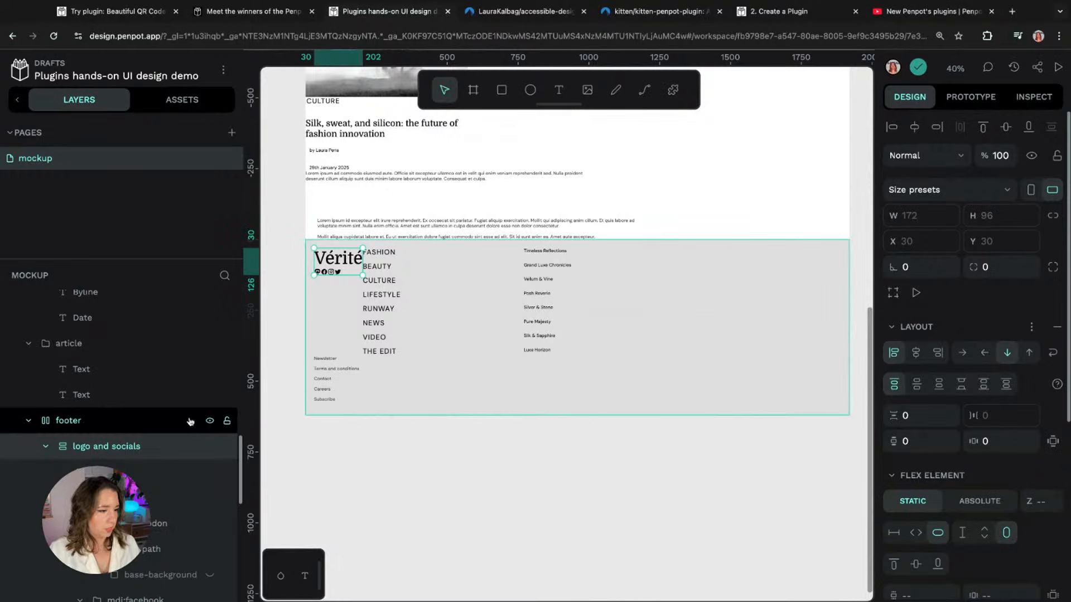
pyautogui.click(47, 446)
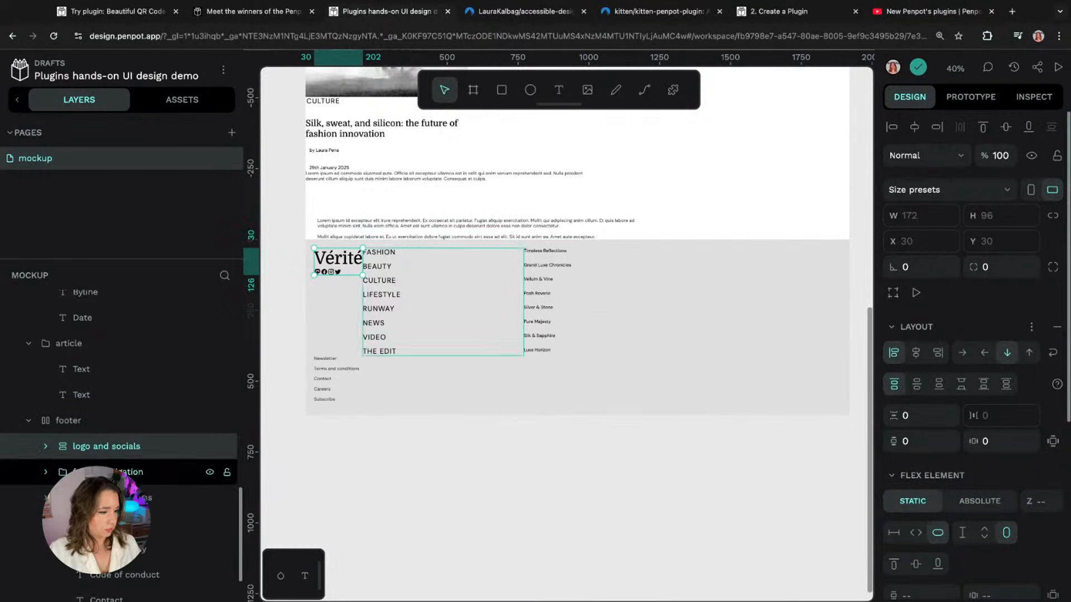
pyautogui.keyDown('shift'); pyautogui.click(167, 498); pyautogui.keyUp('shift')
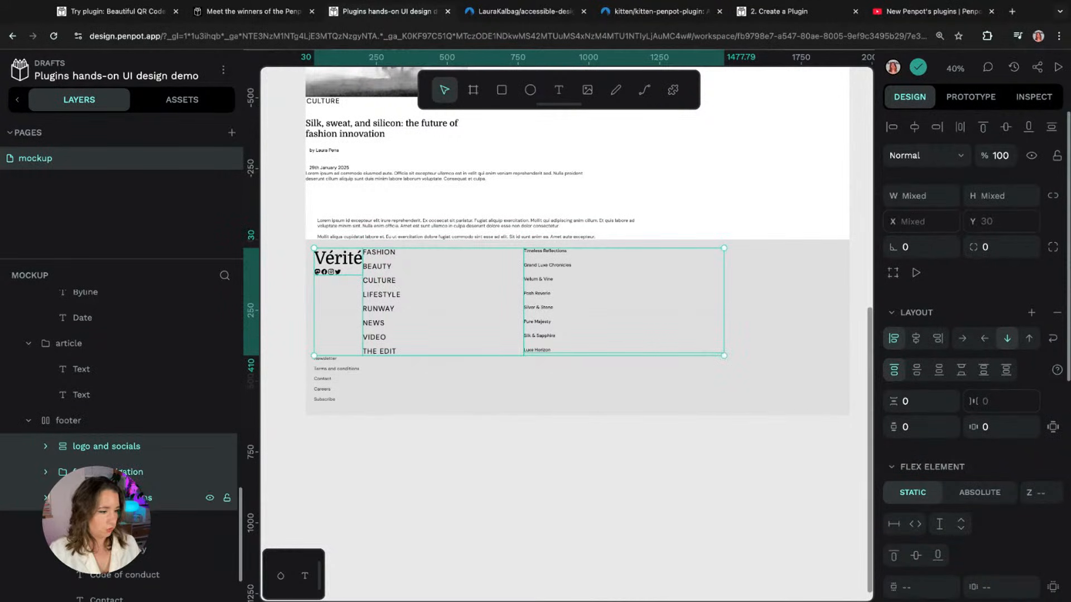
pyautogui.rightClick(112, 501)
pyautogui.click(168, 478)
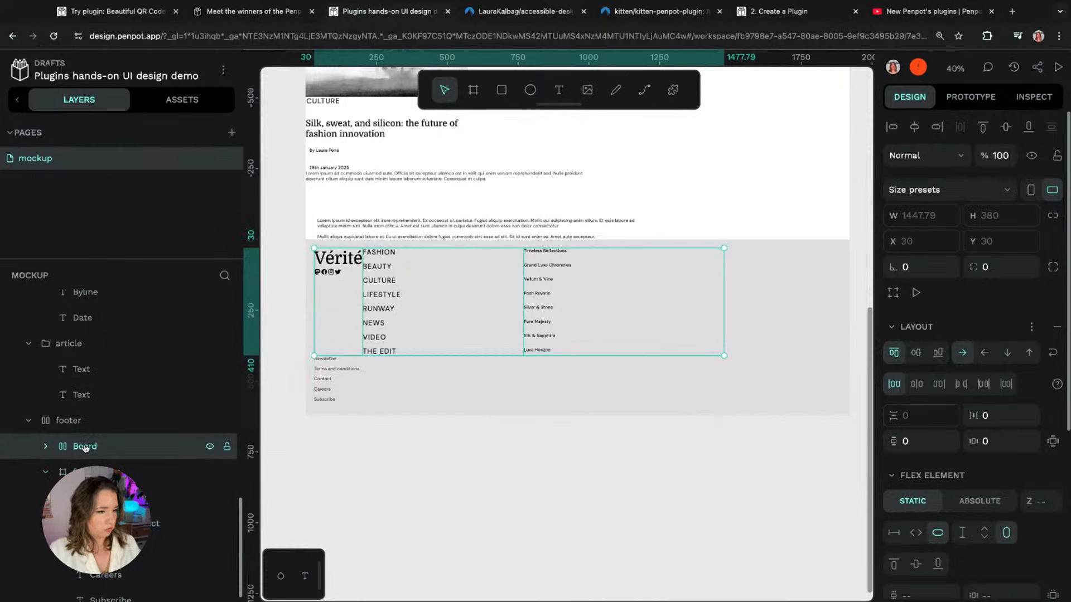
# Step: Rename the new board "top" and set its width to fill its parent at 100%
pyautogui.doubleClick(84, 447)
pyautogui.write('top')
pyautogui.press('Return')
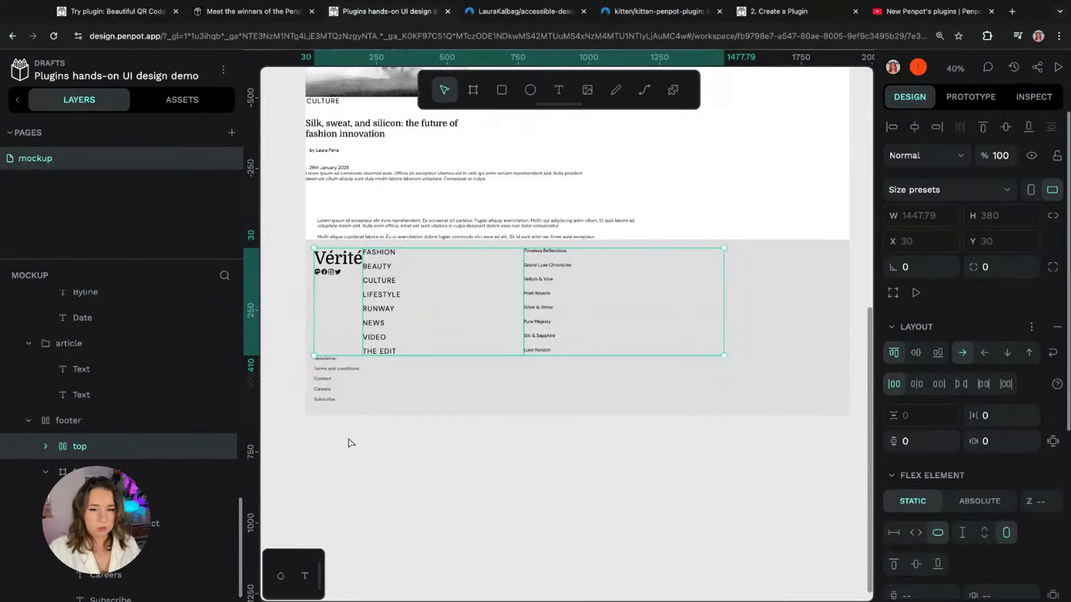
pyautogui.click(919, 536)
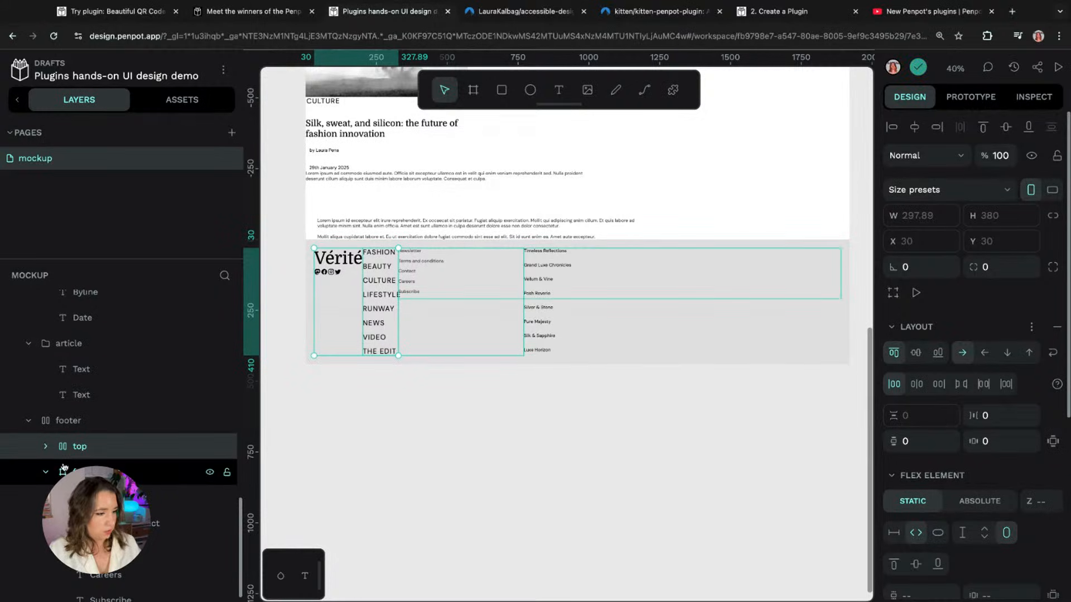
# Step: Set the logo and socials, footer navigation and footer publications layers inside the top board to 100% width
pyautogui.click(45, 446)
pyautogui.scroll(-1, 45, 459)
pyautogui.click(76, 457)
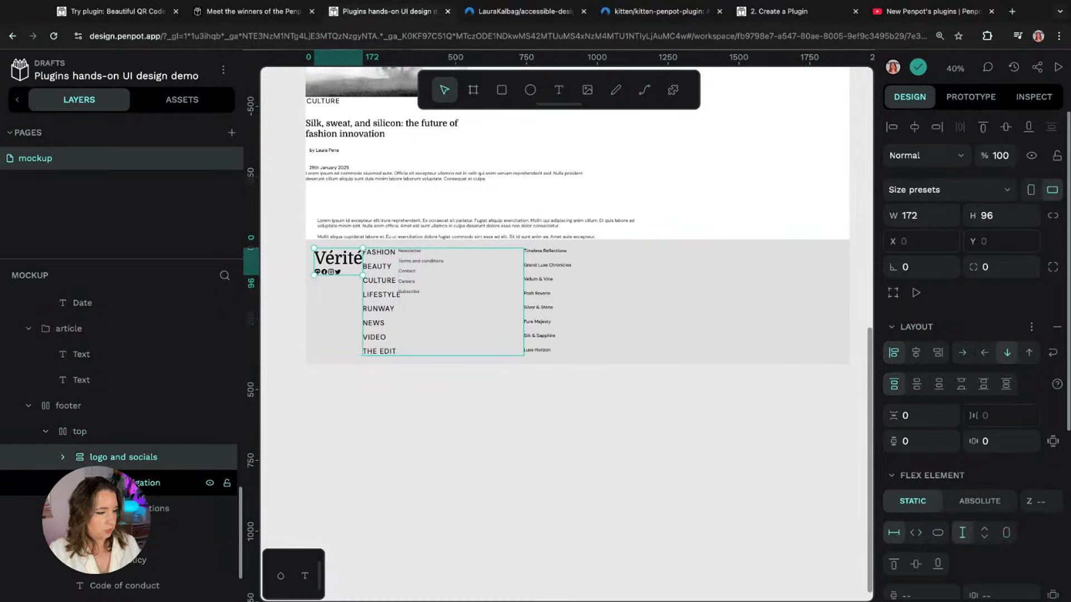
pyautogui.keyDown('shift'); pyautogui.click(81, 483); pyautogui.keyUp('shift')
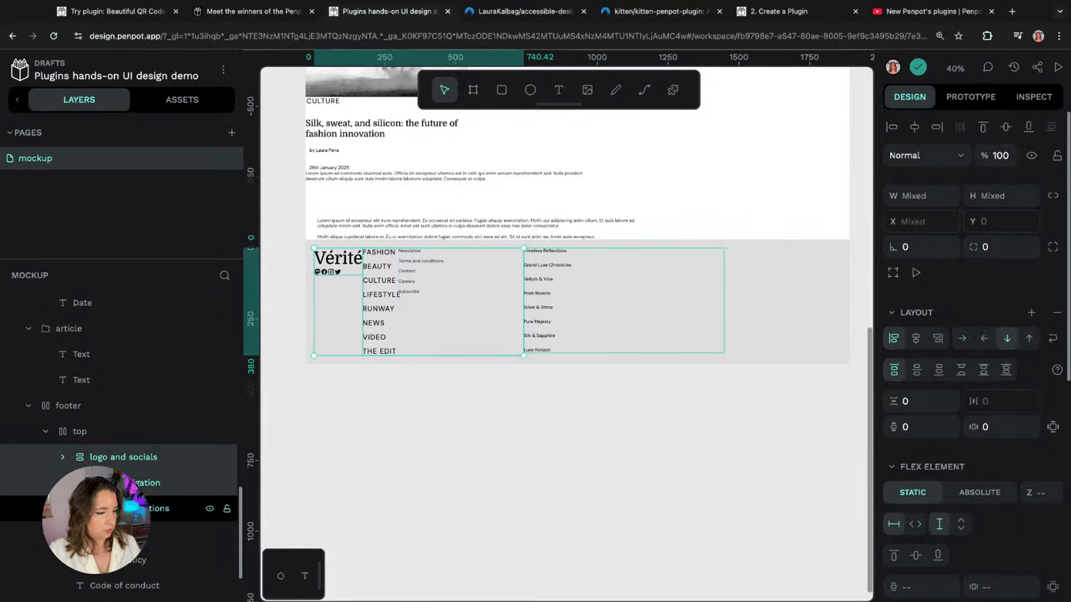
pyautogui.click(915, 524)
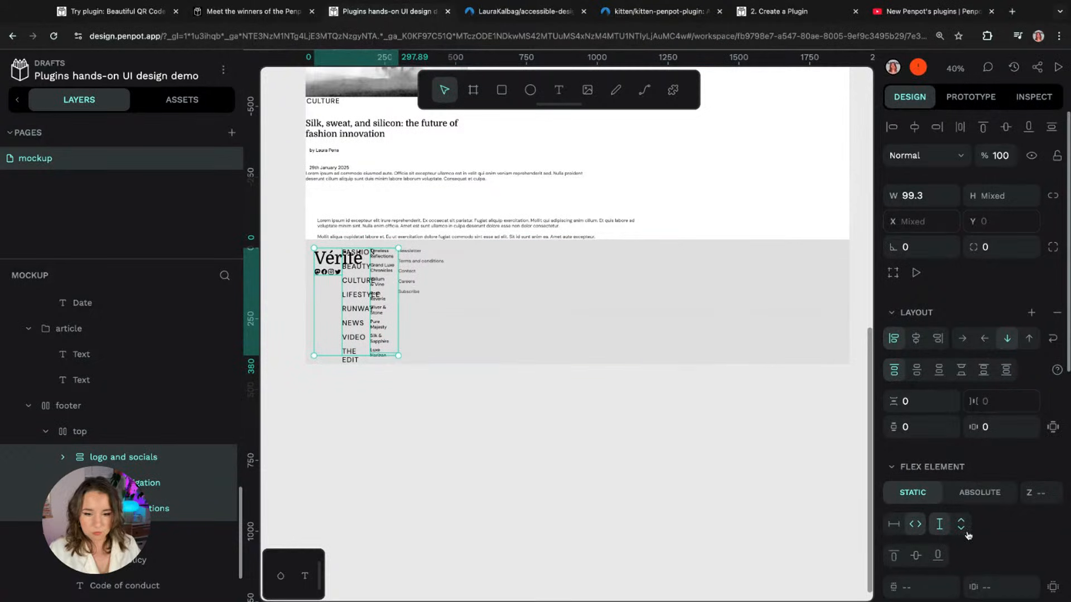
# Step: Set the three layers inside the top board to 100% height and change the footer's flex direction to column
pyautogui.click(967, 535)
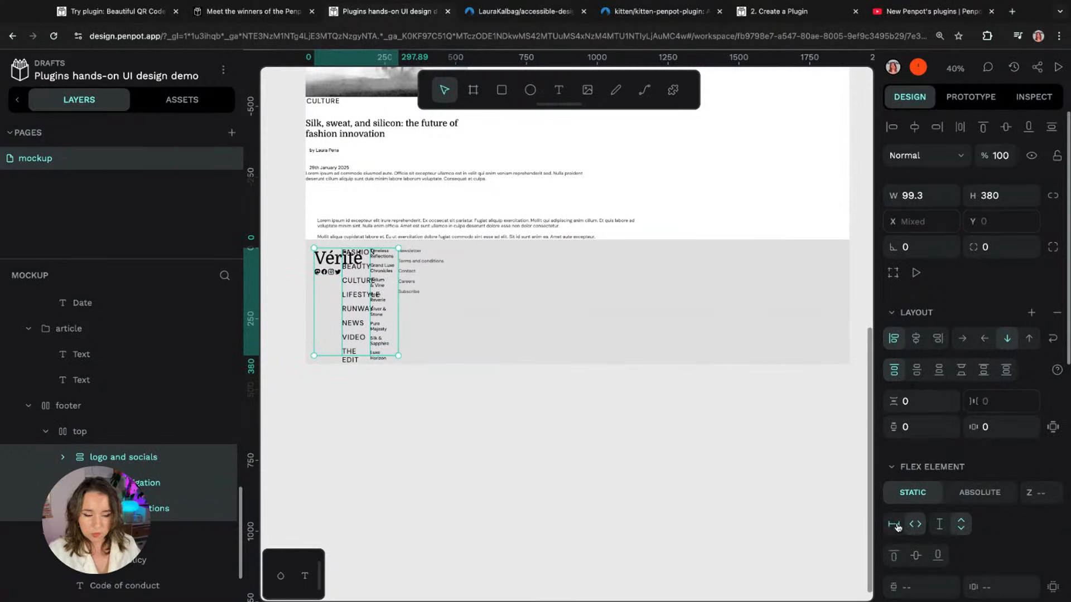
pyautogui.click(103, 439)
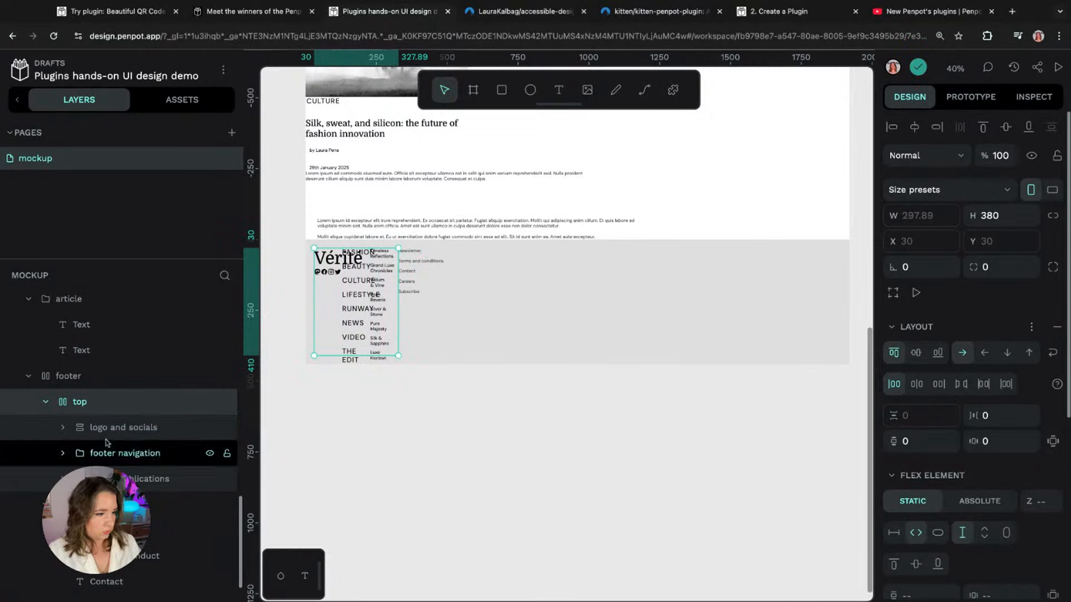
pyautogui.click(68, 376)
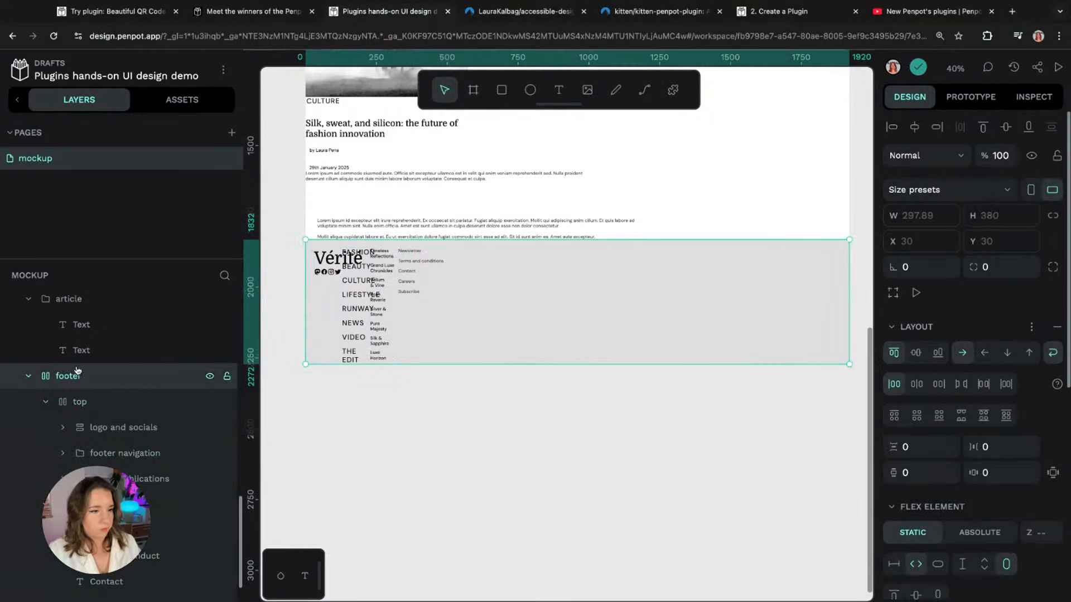
pyautogui.click(1008, 357)
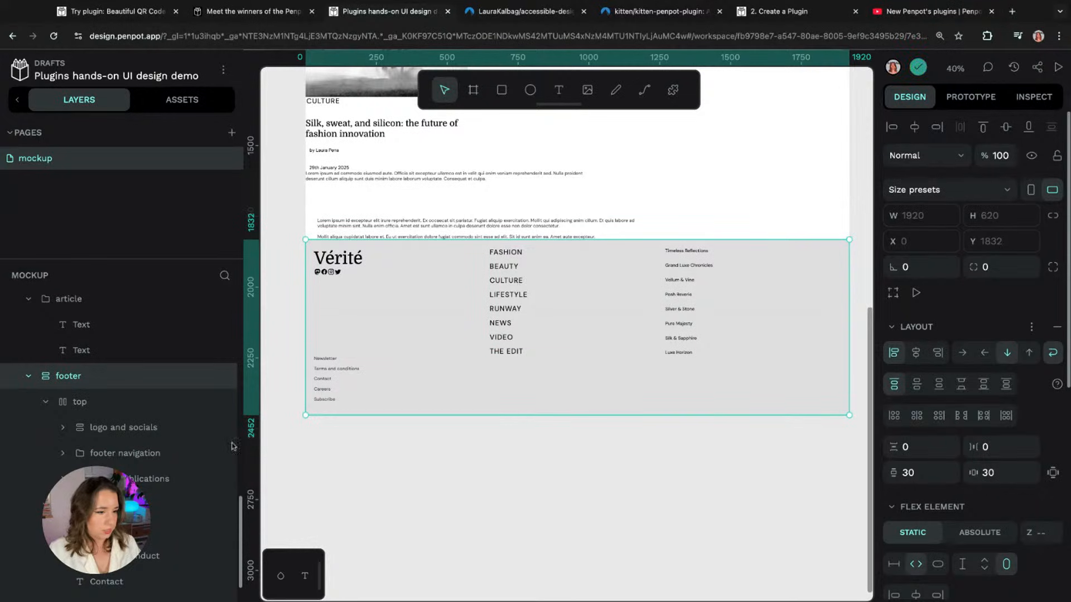
# Step: Add a flex layout to the footer links group
pyautogui.click(189, 479)
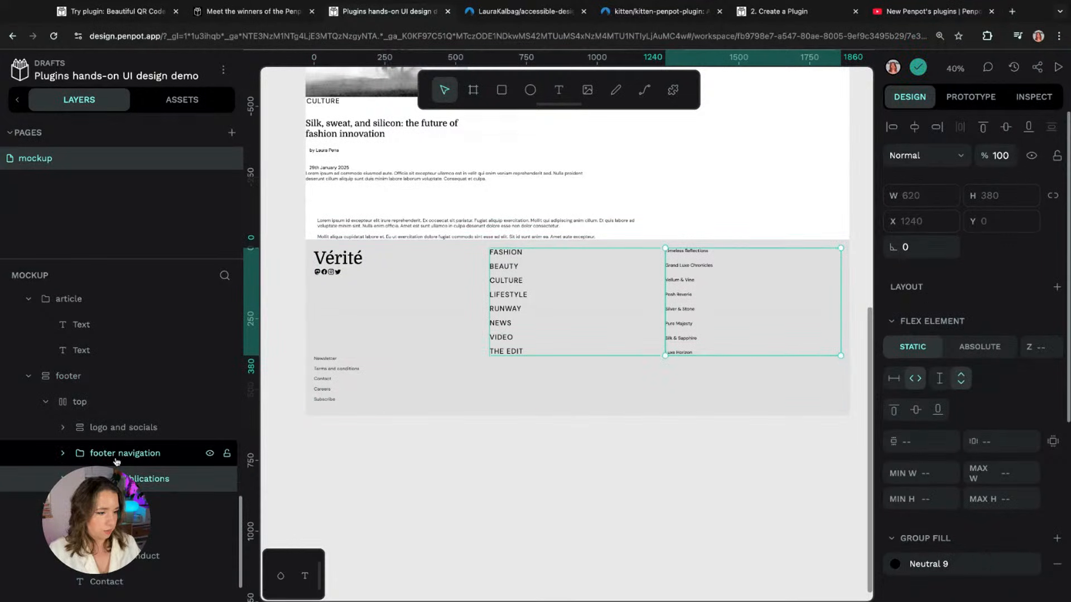
pyautogui.click(111, 427)
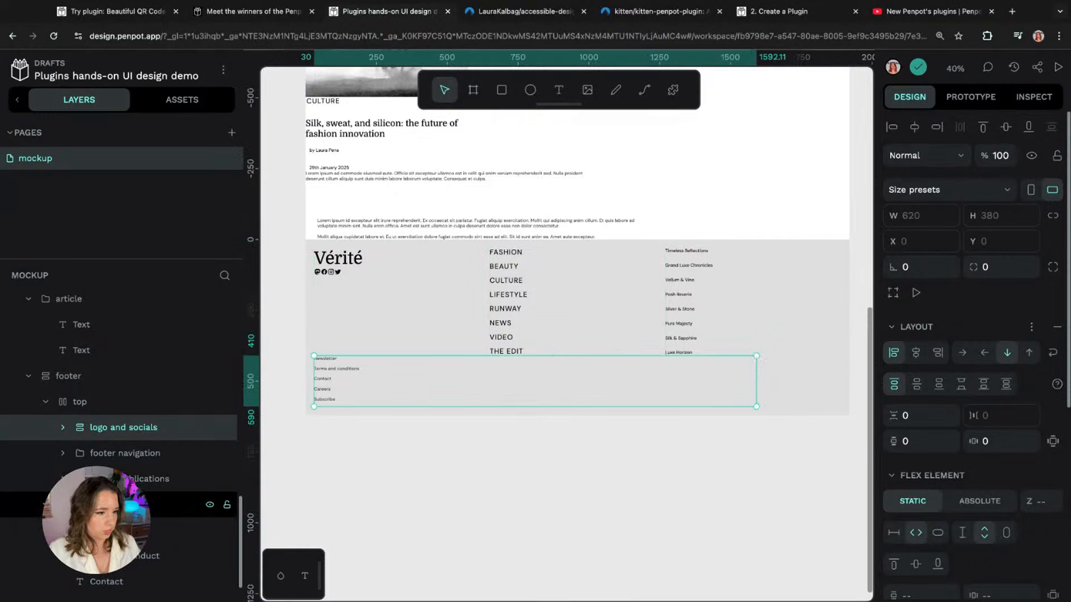
pyautogui.click(1057, 328)
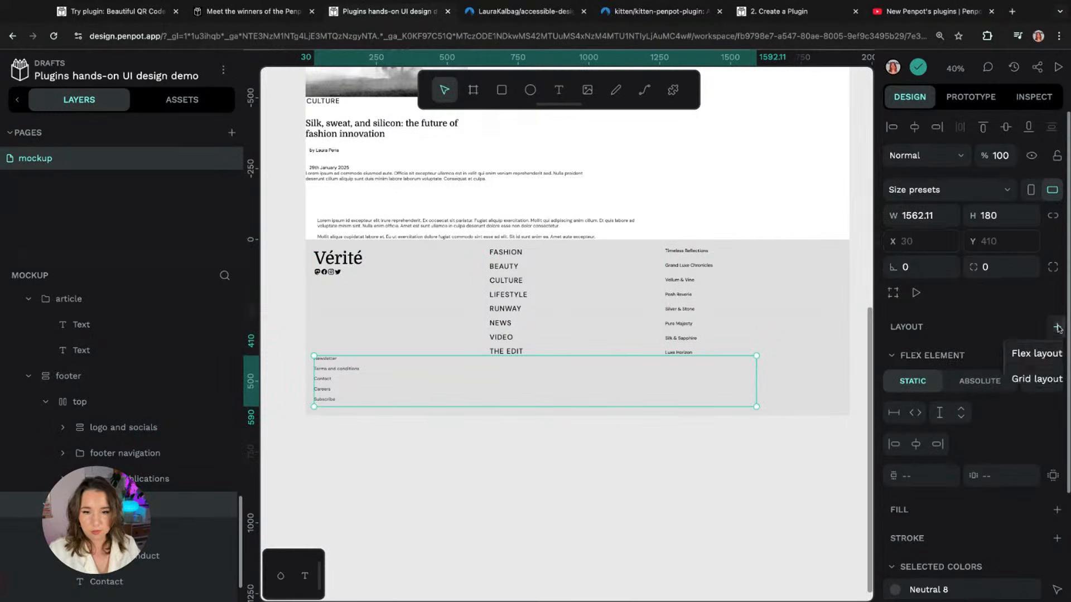
pyautogui.click(1036, 353)
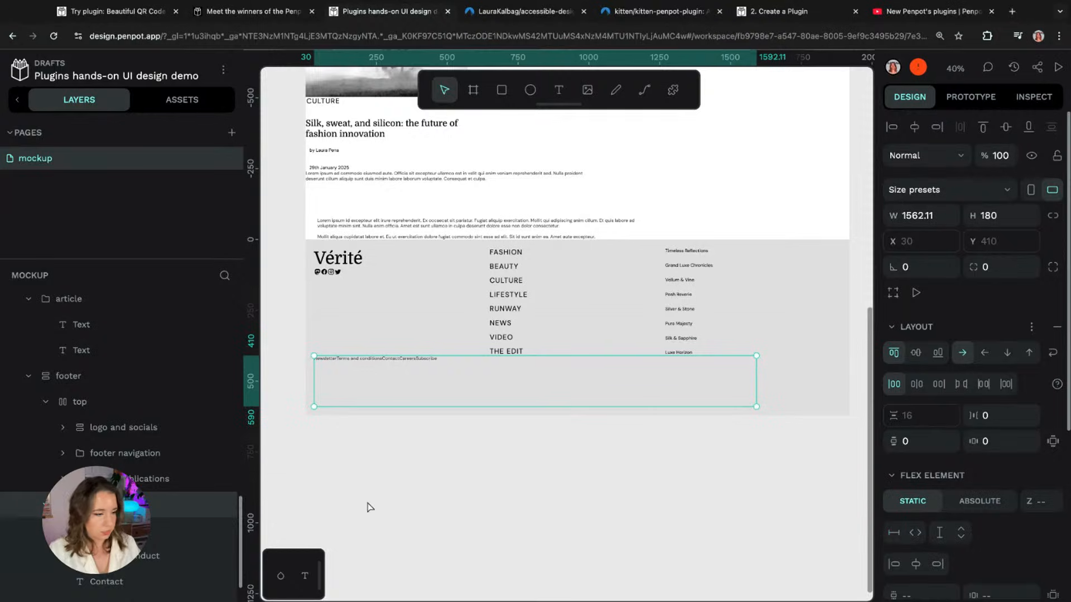
# Step: Set the footer links board to 100% width and make its height fit its content
pyautogui.scroll(-1, 125, 505)
pyautogui.click(126, 503)
pyautogui.scroll(-1, 125, 503)
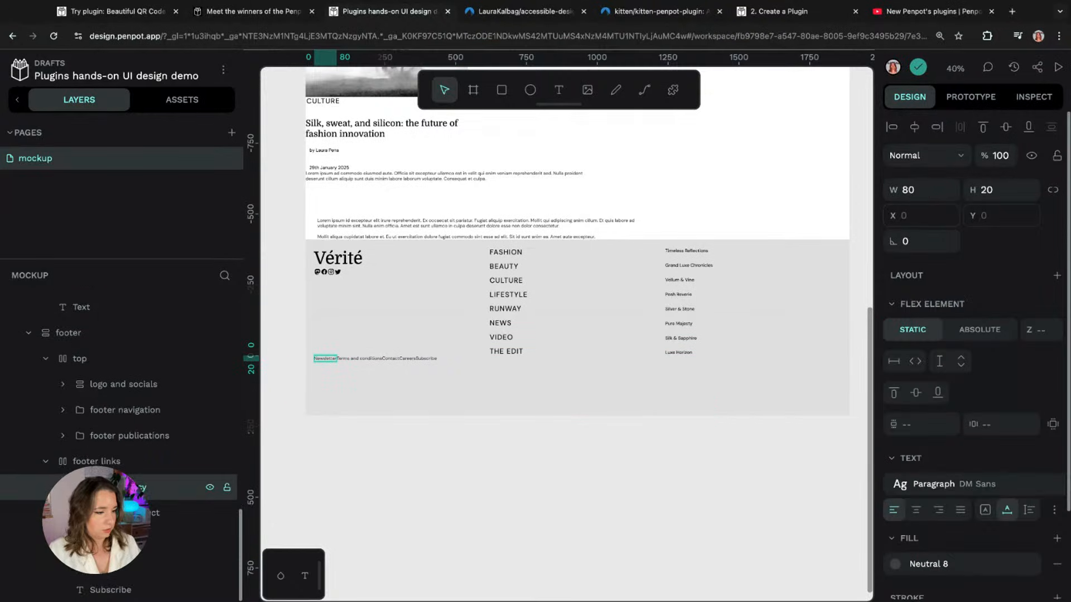
pyautogui.keyDown('shift'); pyautogui.click(128, 589); pyautogui.keyUp('shift')
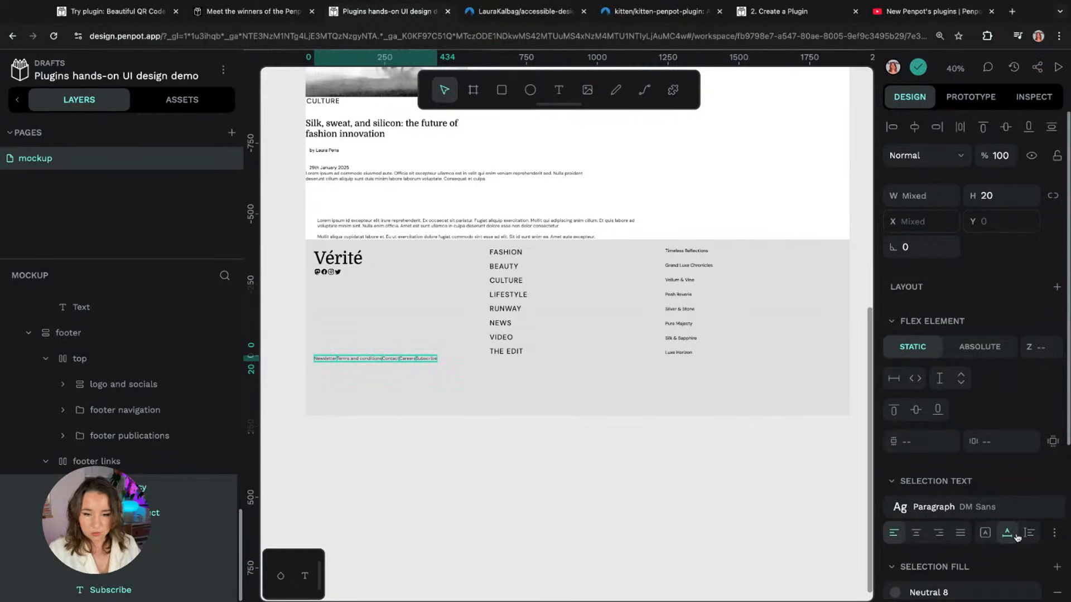
pyautogui.click(121, 466)
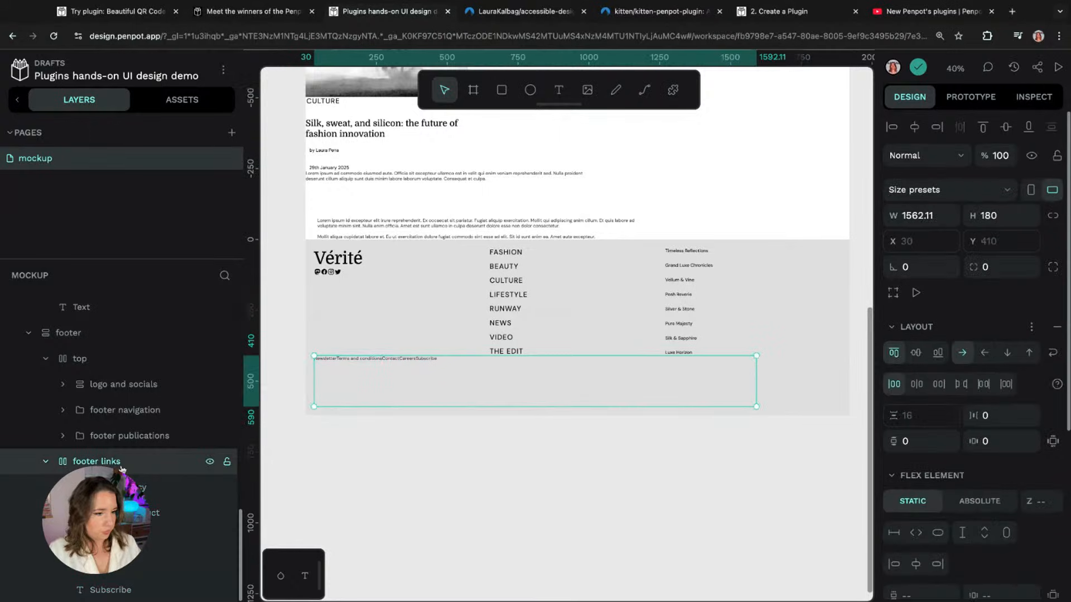
pyautogui.click(947, 533)
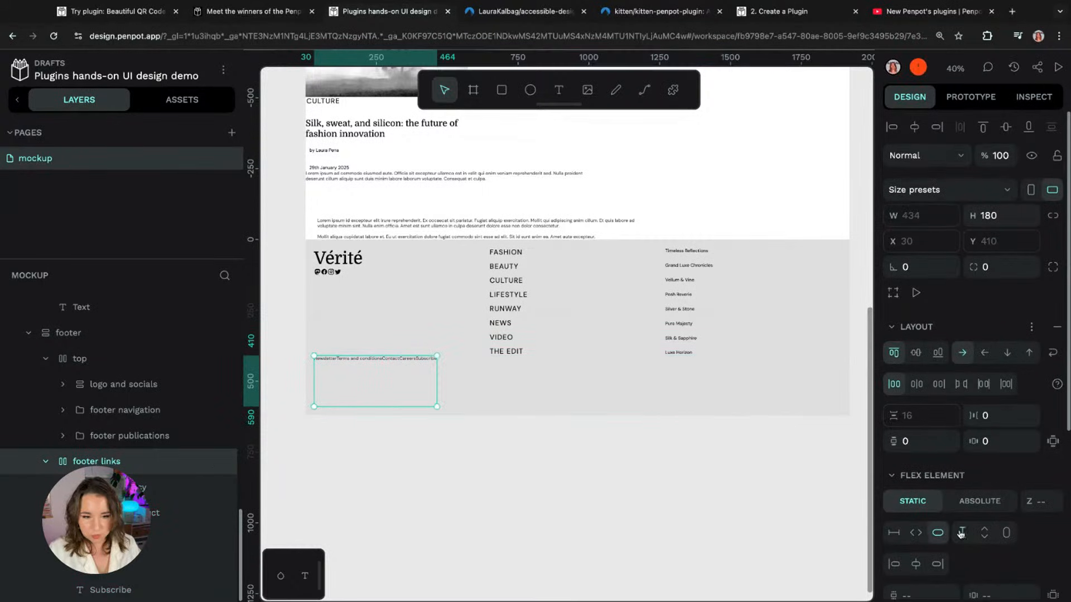
pyautogui.click(915, 532)
pyautogui.click(1006, 533)
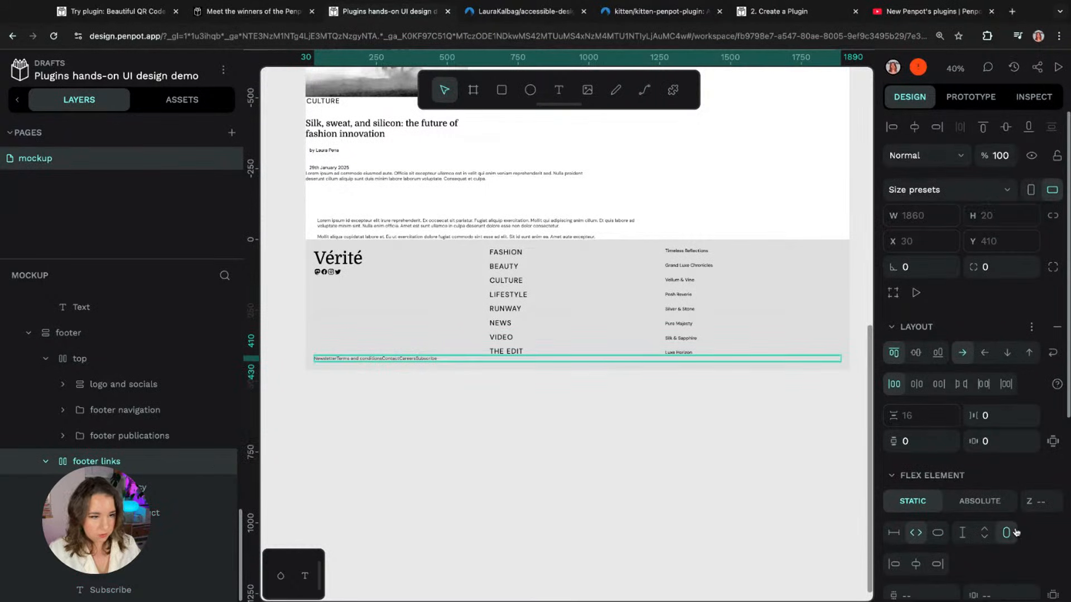
# Step: Give the footer links 30 vertical padding and a 30 column gap, and centre them horizontally with justify content
pyautogui.scroll(-3, 945, 425)
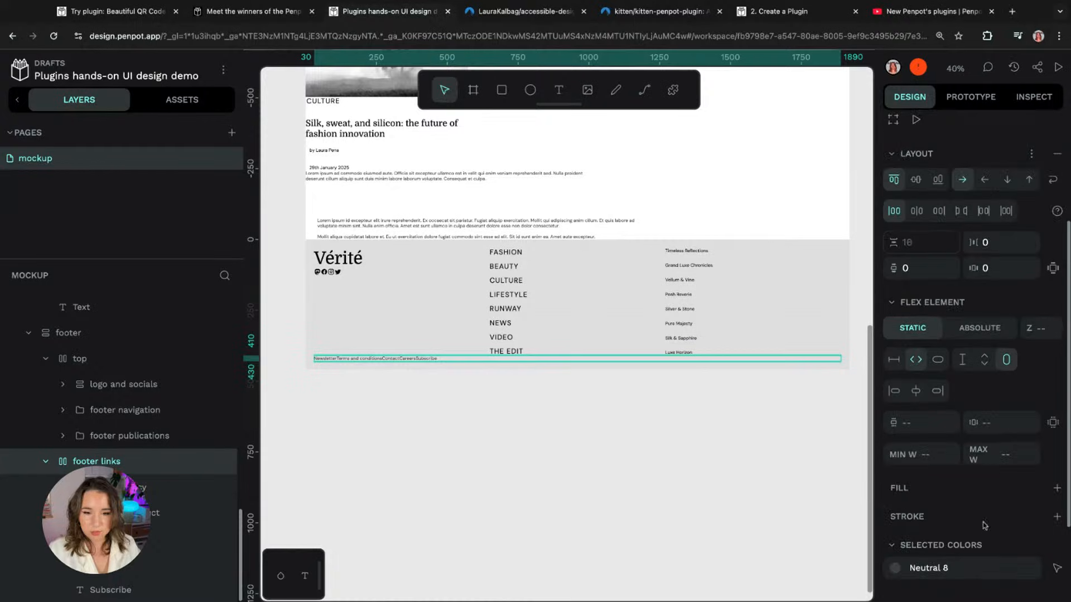
pyautogui.click(913, 266)
pyautogui.write('30')
pyautogui.press('Return')
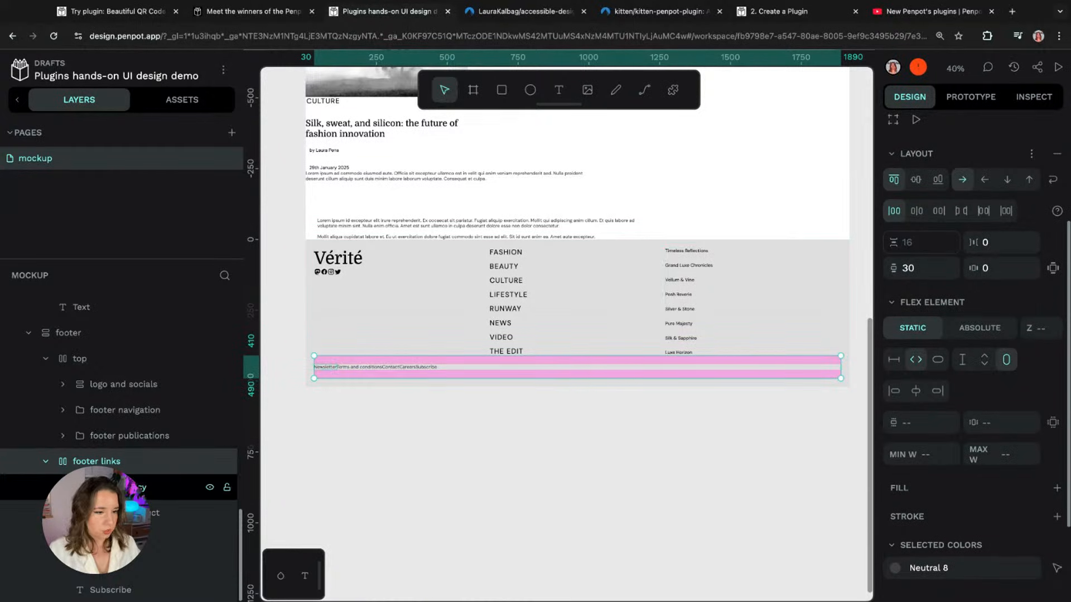
pyautogui.click(1007, 244)
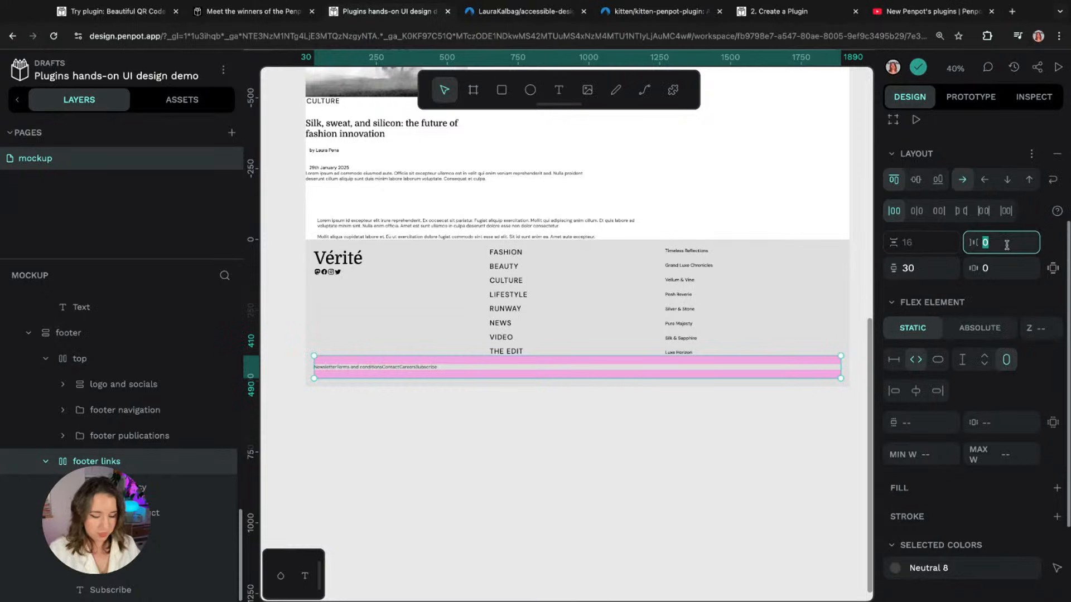
pyautogui.write('30')
pyautogui.press('Return')
pyautogui.click(915, 211)
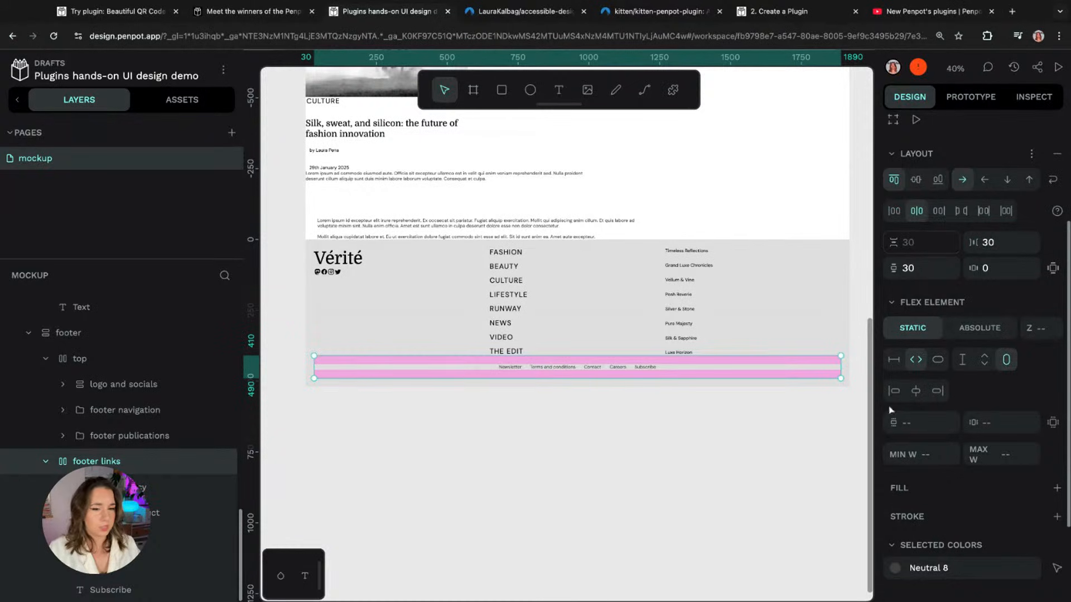
# Step: Show individual paddings for the footer links board and increase only its top padding
pyautogui.click(1053, 268)
pyautogui.click(919, 268)
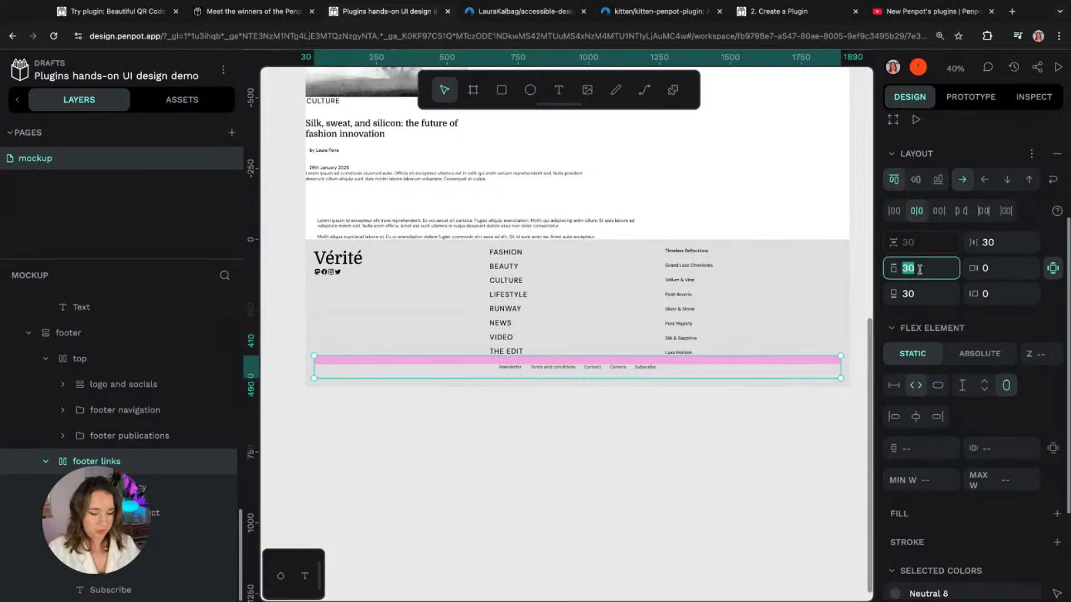
pyautogui.press('Return')
pyautogui.click(581, 453)
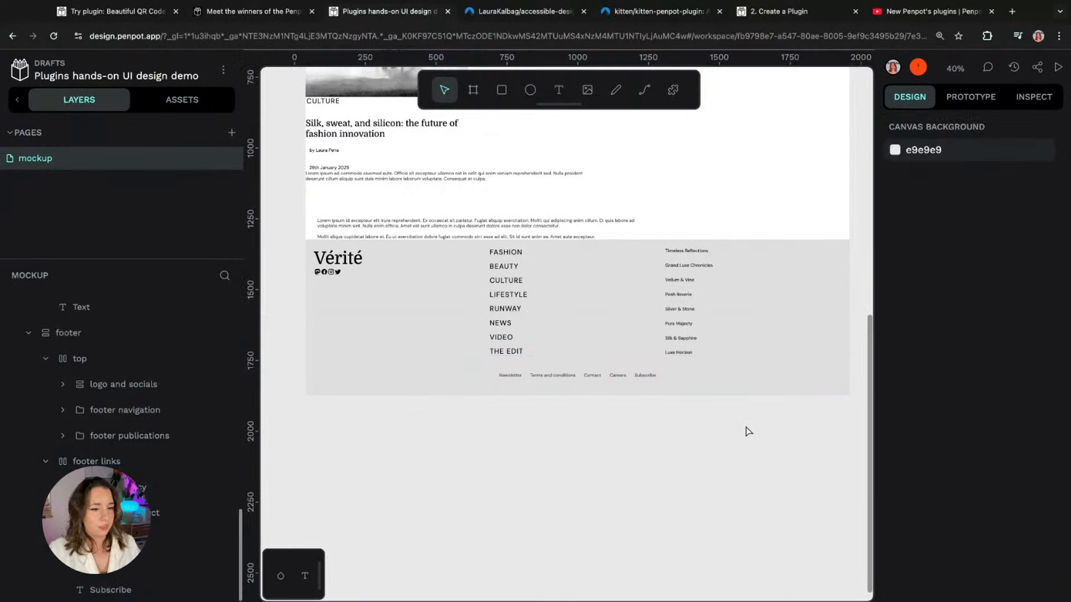
# Step: Wrap the forest and horse photos in a new flex layout board and rename the board "photos"
pyautogui.scroll(3, 750, 431)
pyautogui.scroll(5, 750, 431)
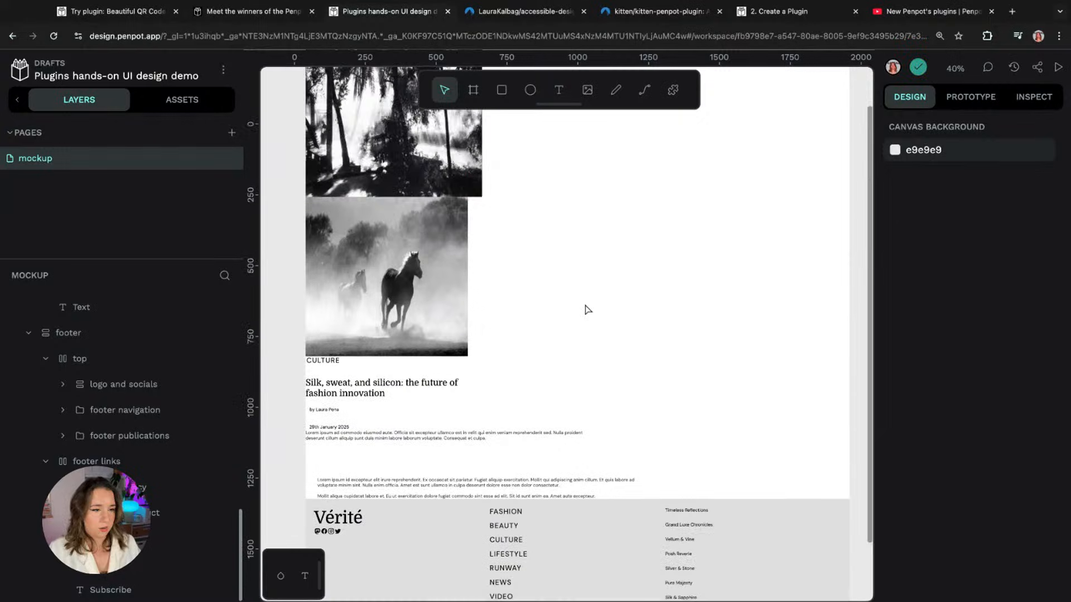
pyautogui.scroll(4, 613, 238)
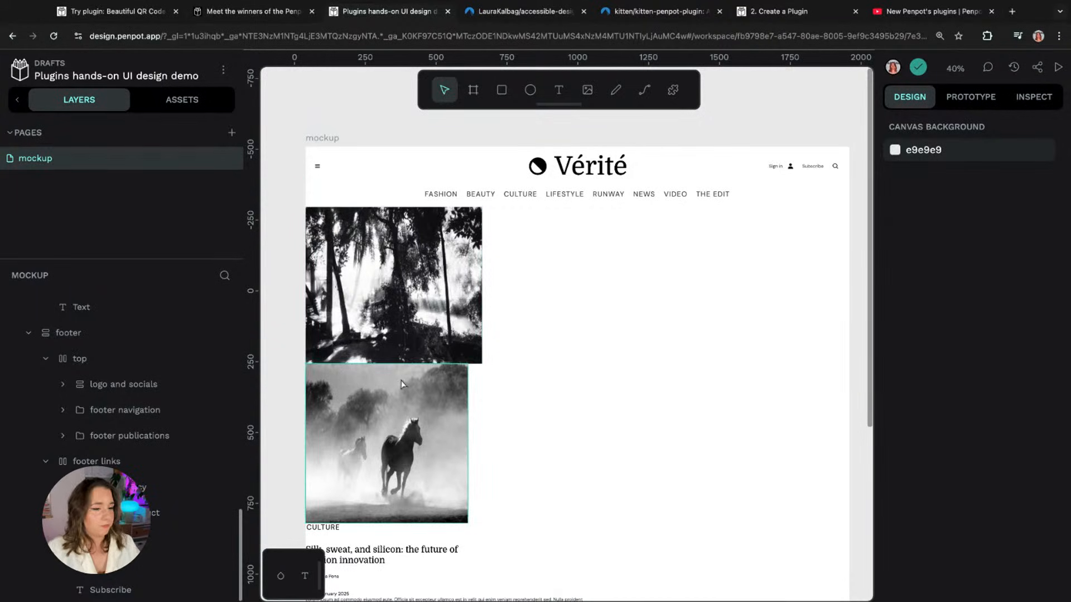
pyautogui.click(465, 367)
pyautogui.keyDown('shift'); pyautogui.click(463, 360); pyautogui.keyUp('shift')
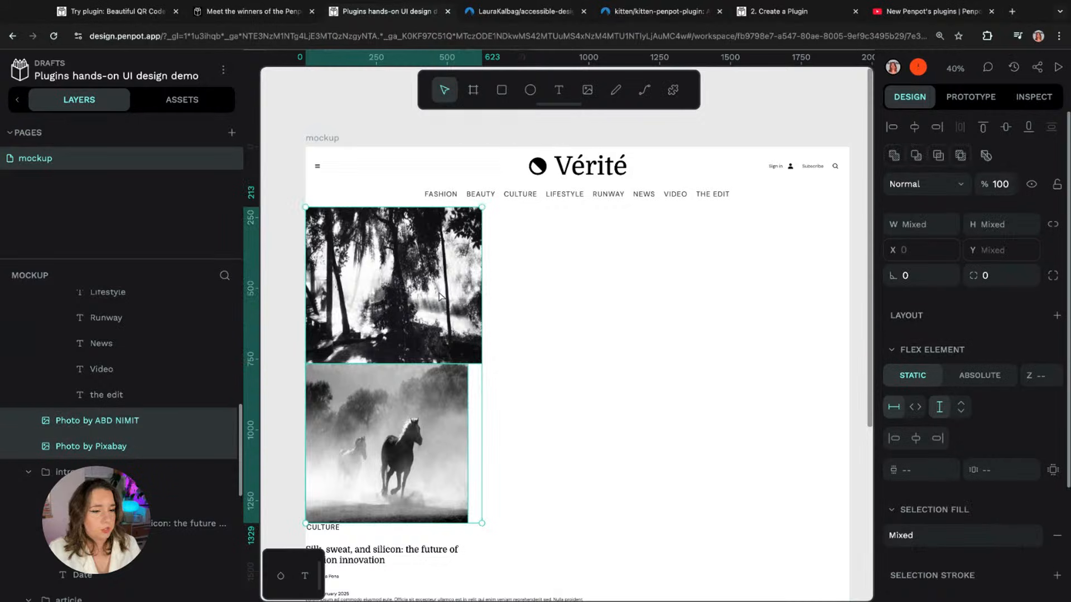
pyautogui.click(1057, 316)
pyautogui.click(1036, 342)
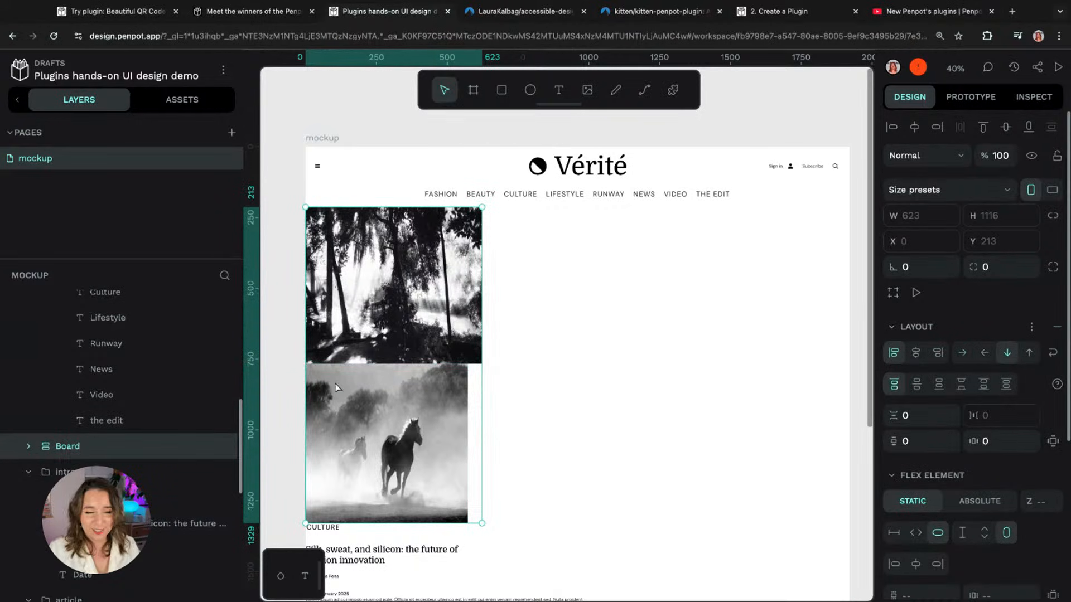
pyautogui.doubleClick(74, 447)
pyautogui.write('photos')
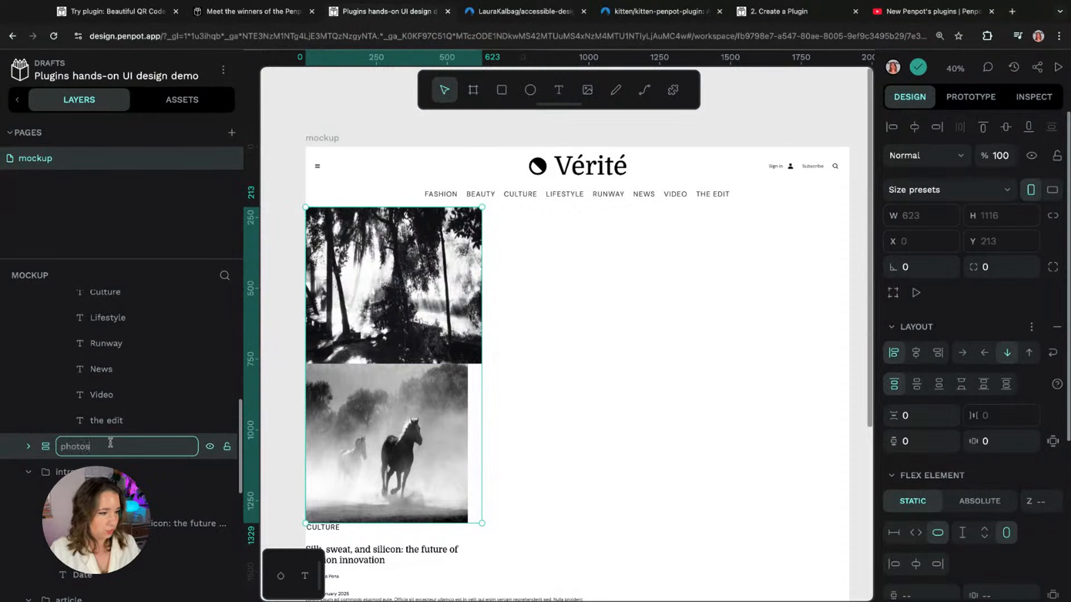
pyautogui.press('Return')
# Step: Collapse the navigation and intro layers and move the photos board into the article group
pyautogui.scroll(3, 84, 402)
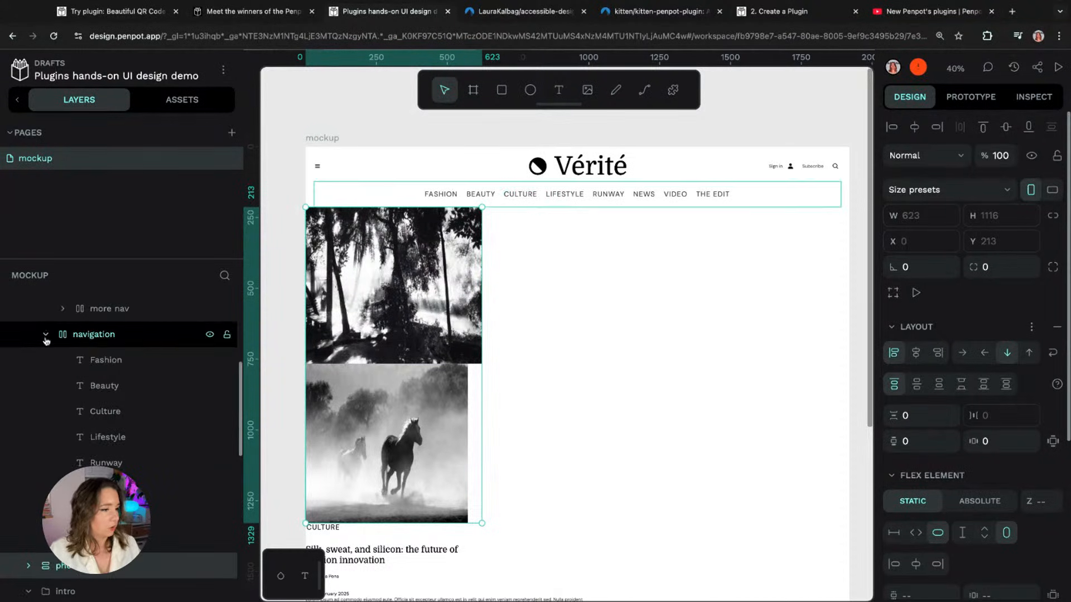
pyautogui.click(46, 334)
pyautogui.click(29, 385)
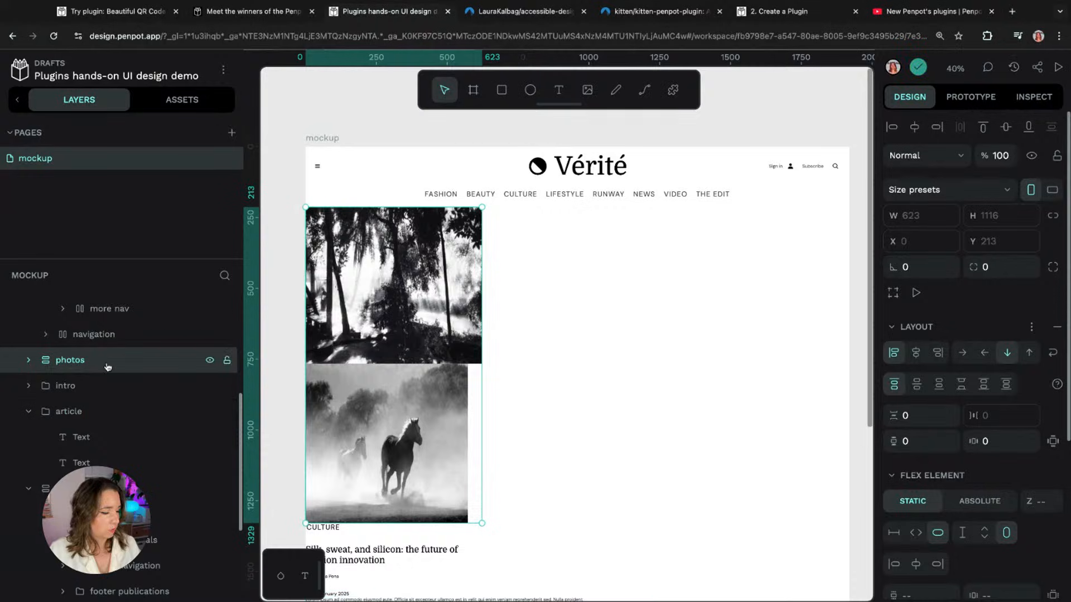
pyautogui.moveTo(118, 361); pyautogui.dragTo(119, 422)
# Step: Reorder the article group so its last text layer sits above the photos board
pyautogui.click(134, 470)
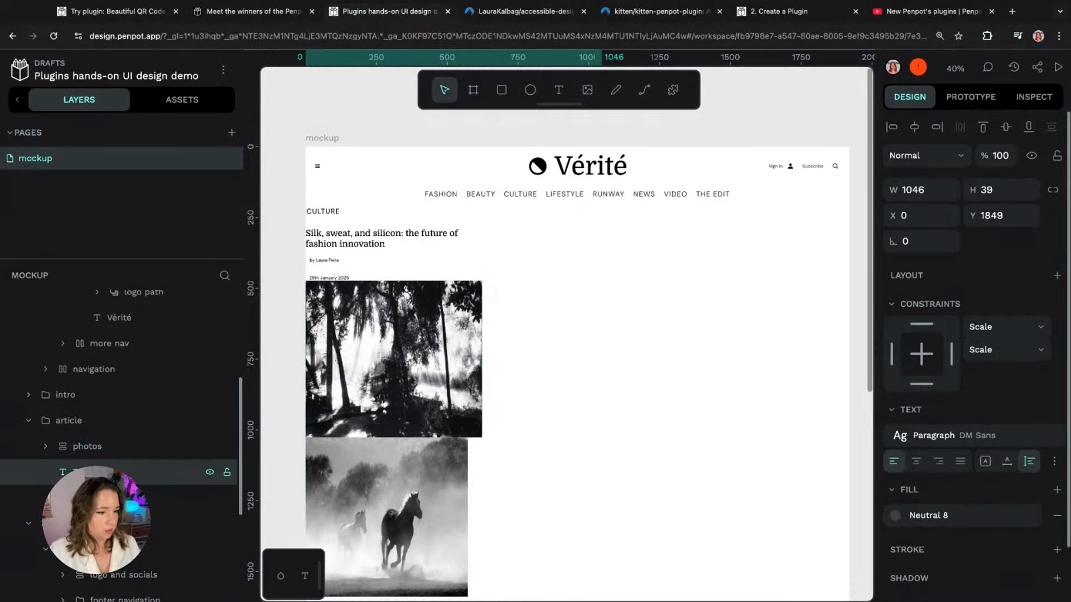
pyautogui.scroll(-1, 135, 467)
pyautogui.click(134, 460)
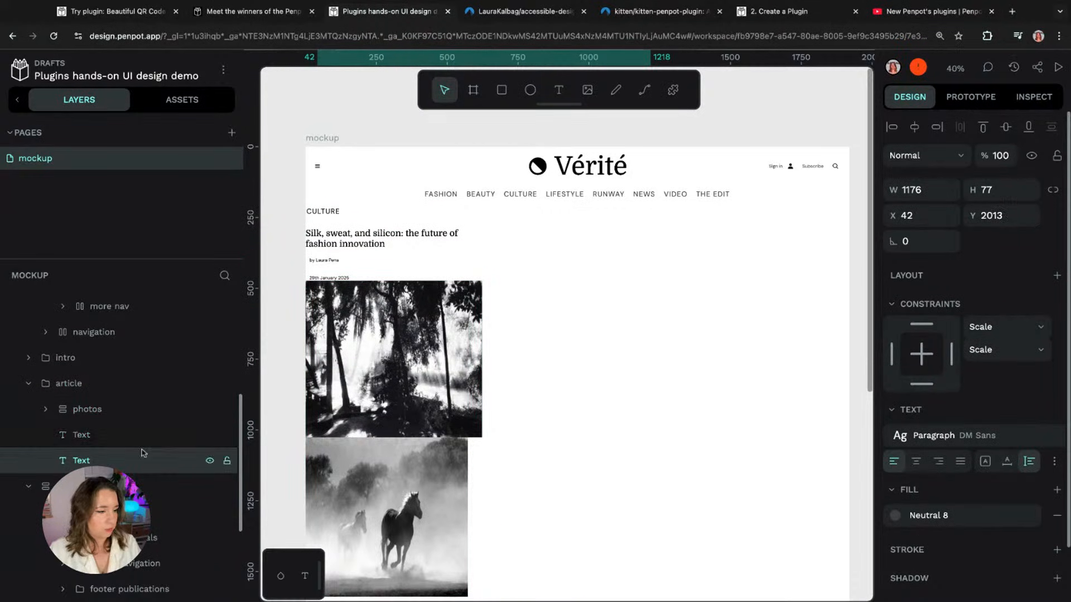
pyautogui.moveTo(103, 460); pyautogui.dragTo(103, 397)
pyautogui.click(102, 457)
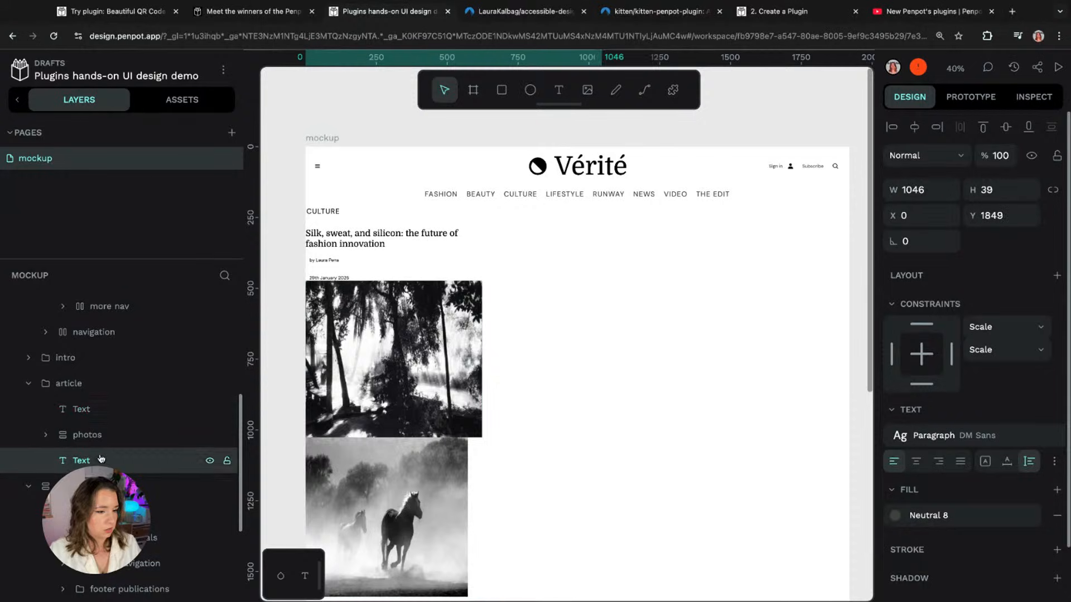
# Step: Add a flex layout to the article group and set its direction to column
pyautogui.scroll(-3, 563, 378)
pyautogui.click(112, 383)
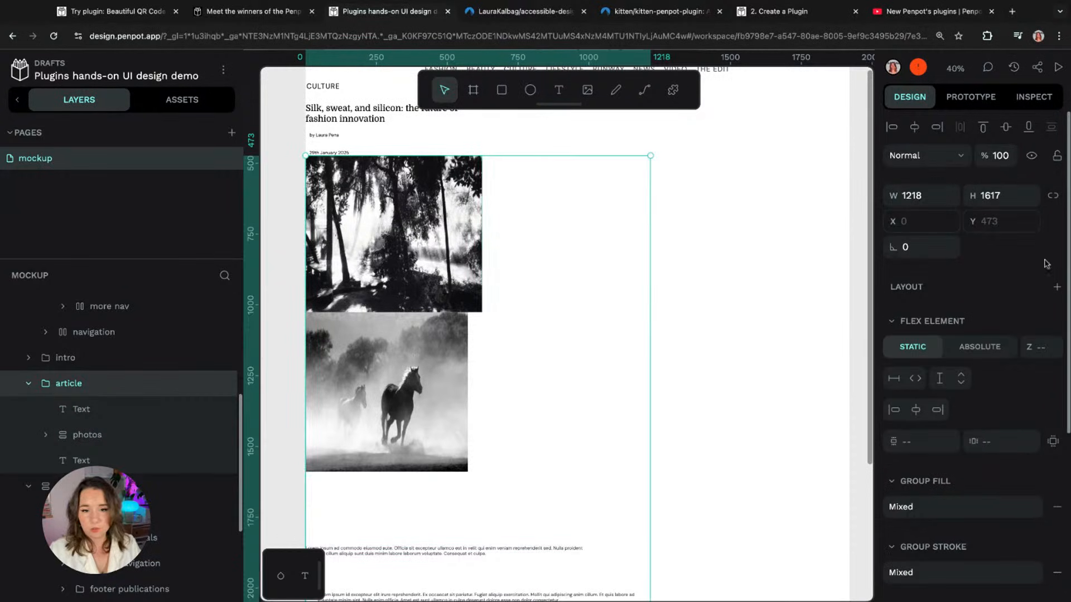
pyautogui.click(1055, 287)
pyautogui.click(1036, 308)
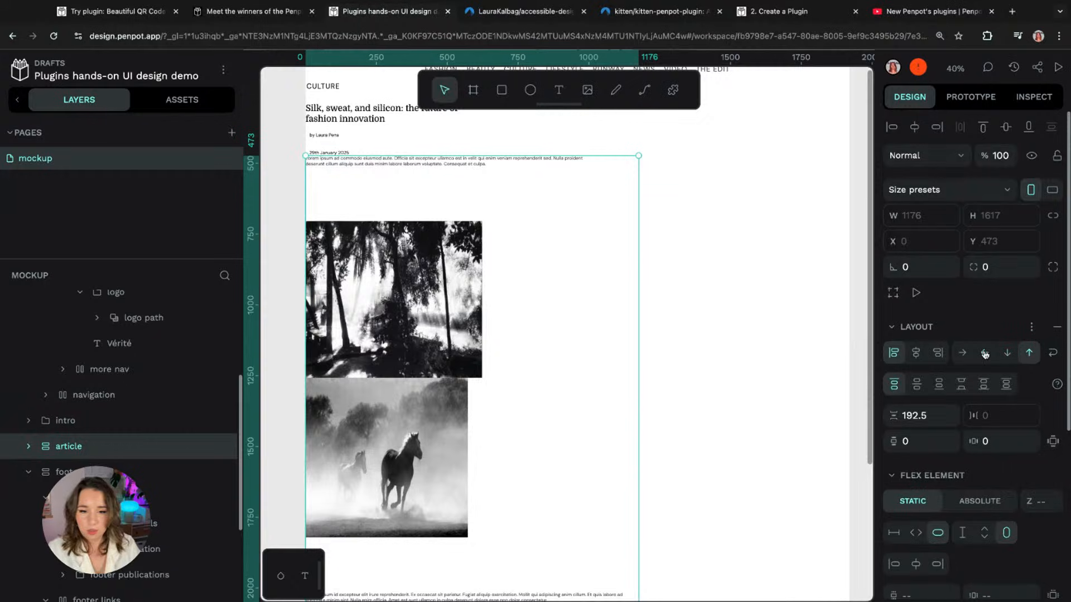
pyautogui.click(1007, 353)
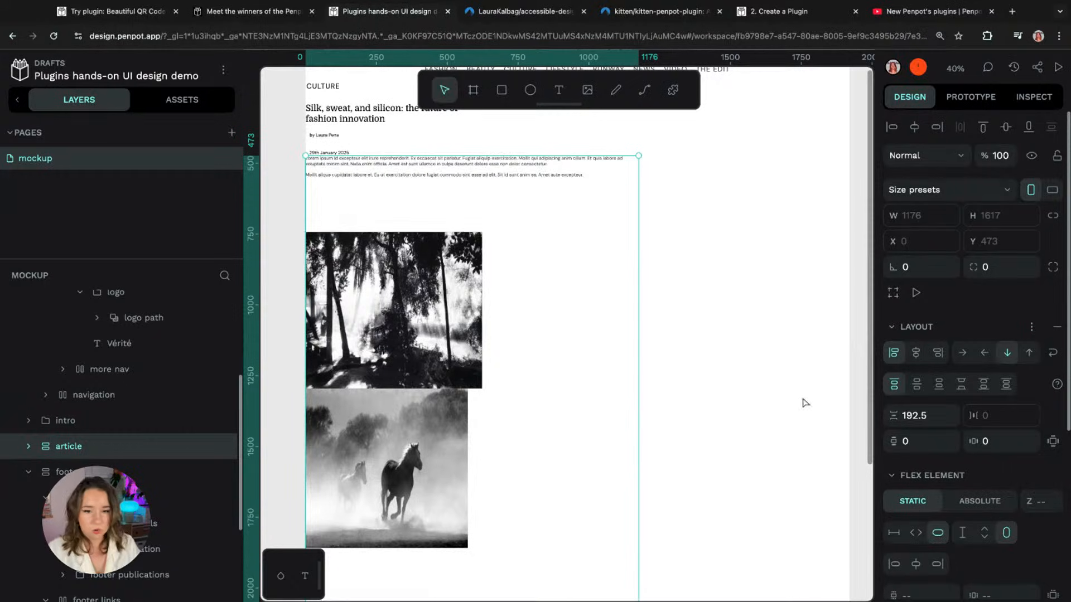
# Step: Set the article board's row gap to 30 and its vertical padding to 60
pyautogui.click(925, 416)
pyautogui.write('30')
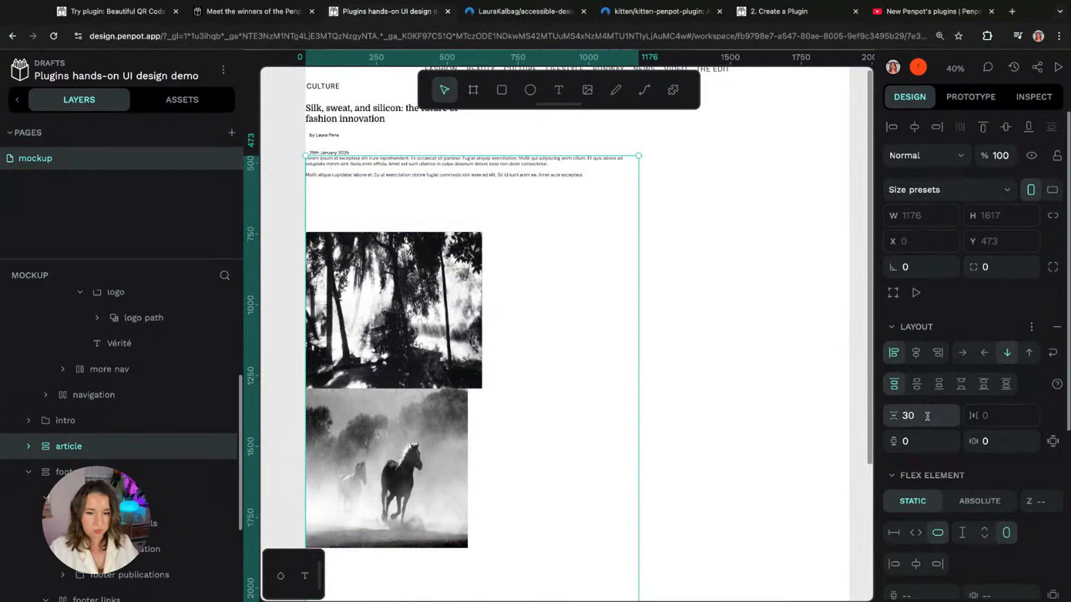
pyautogui.press('Return')
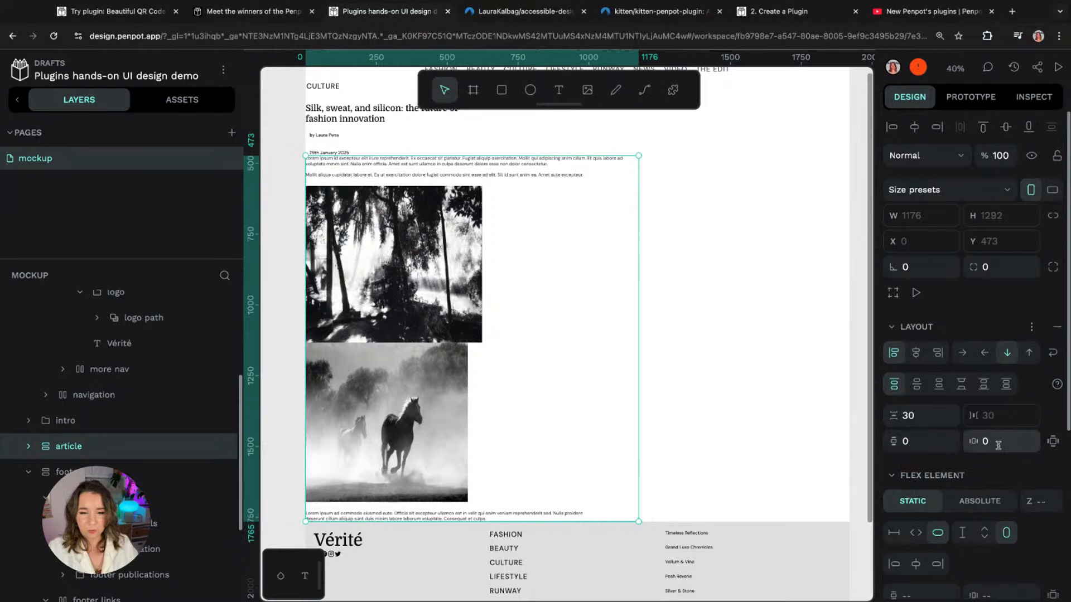
pyautogui.click(906, 441)
pyautogui.write('60')
pyautogui.press('Return')
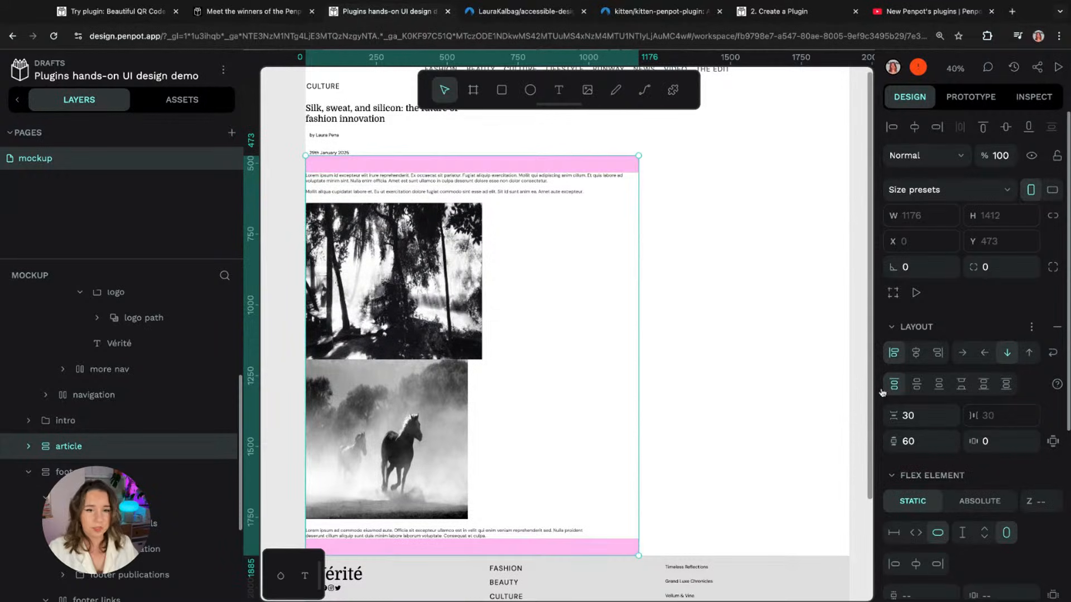
# Step: Set the article board to 100% width and make both of its text layers fill the available width
pyautogui.click(915, 533)
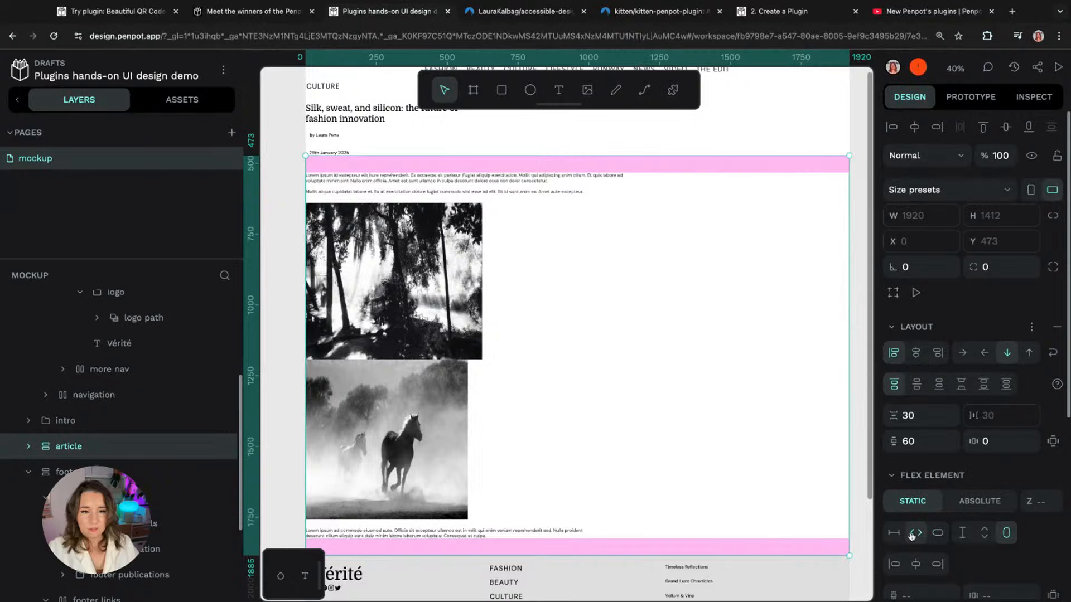
pyautogui.click(28, 446)
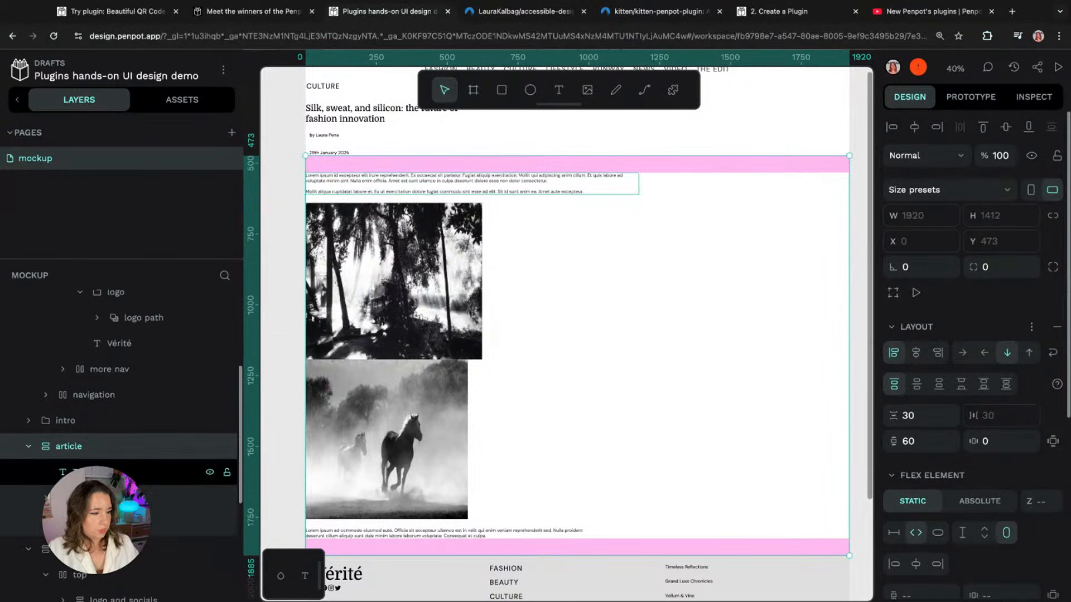
pyautogui.click(106, 458)
pyautogui.keyDown('shift'); pyautogui.click(195, 509); pyautogui.keyUp('shift')
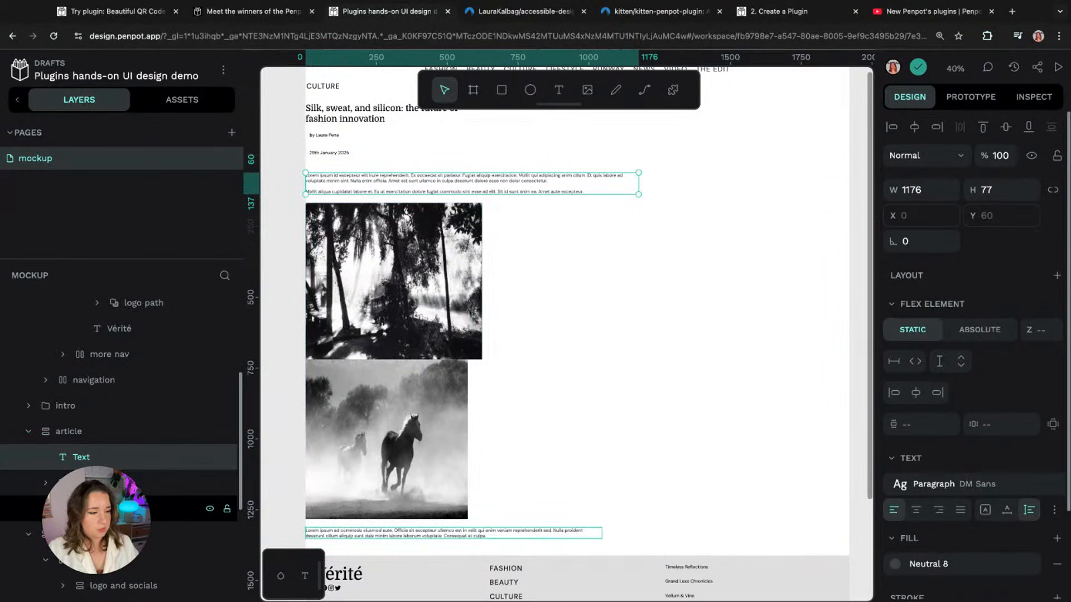
pyautogui.click(892, 379)
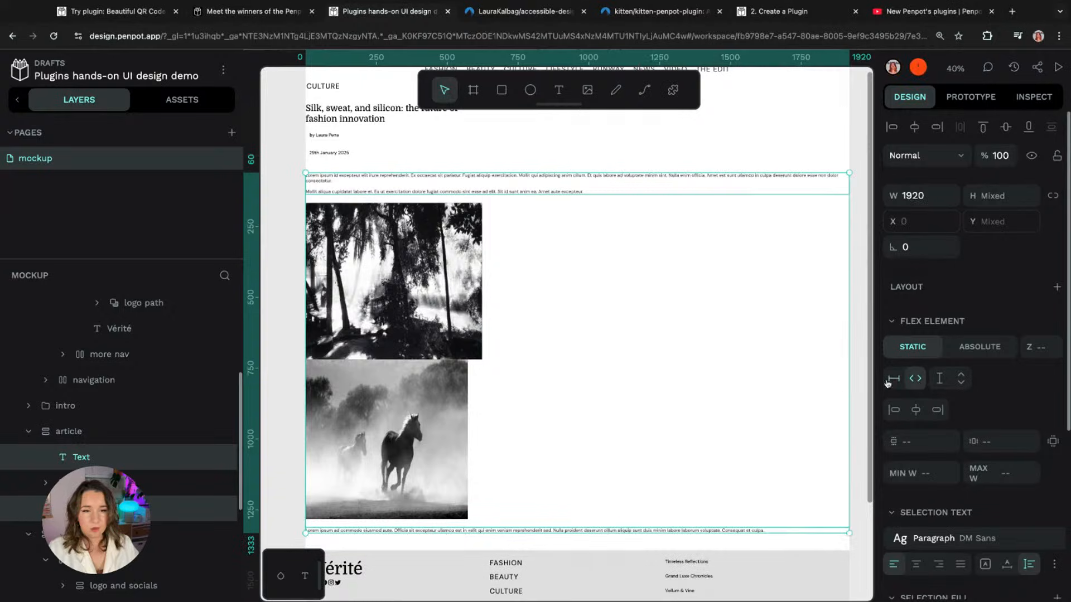
# Step: Limit both article texts to a maximum width of 860 and centre them within the article board
pyautogui.scroll(-3, 942, 382)
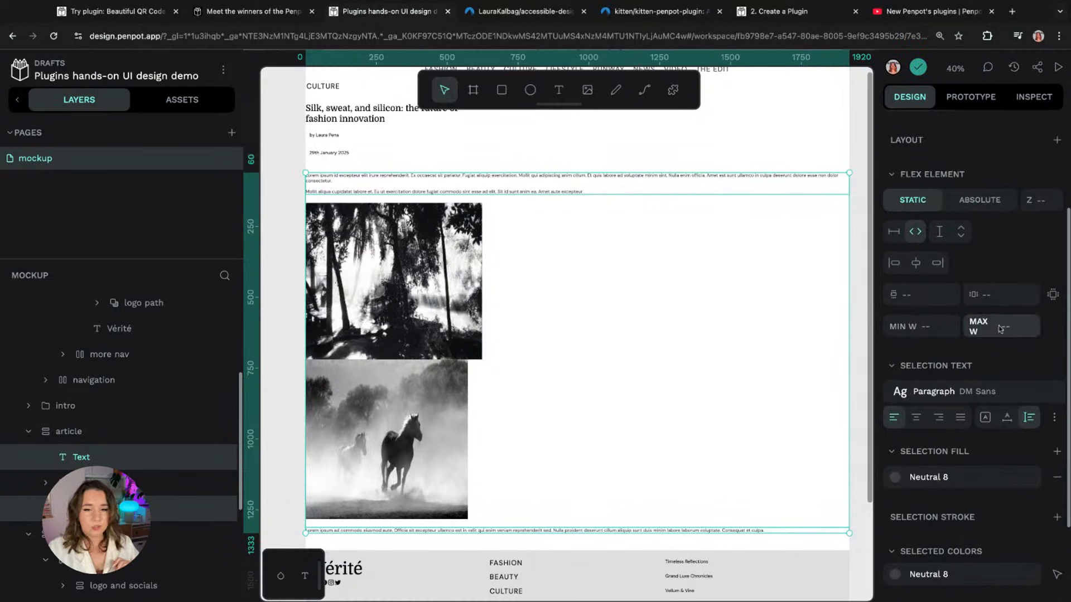
pyautogui.click(1032, 325)
pyautogui.write('860')
pyautogui.press('Return')
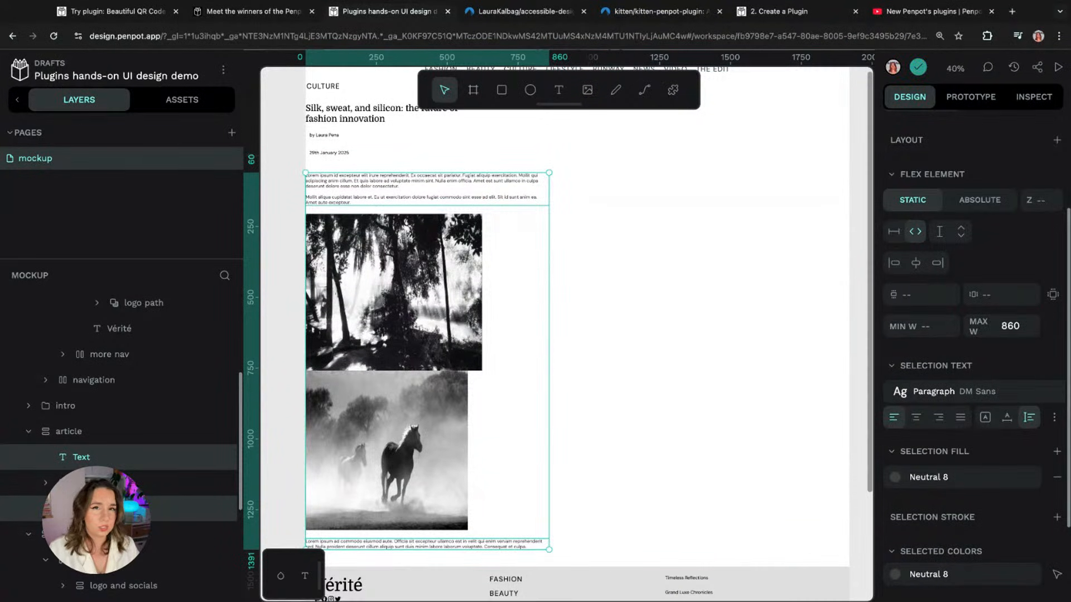
pyautogui.scroll(3, 942, 312)
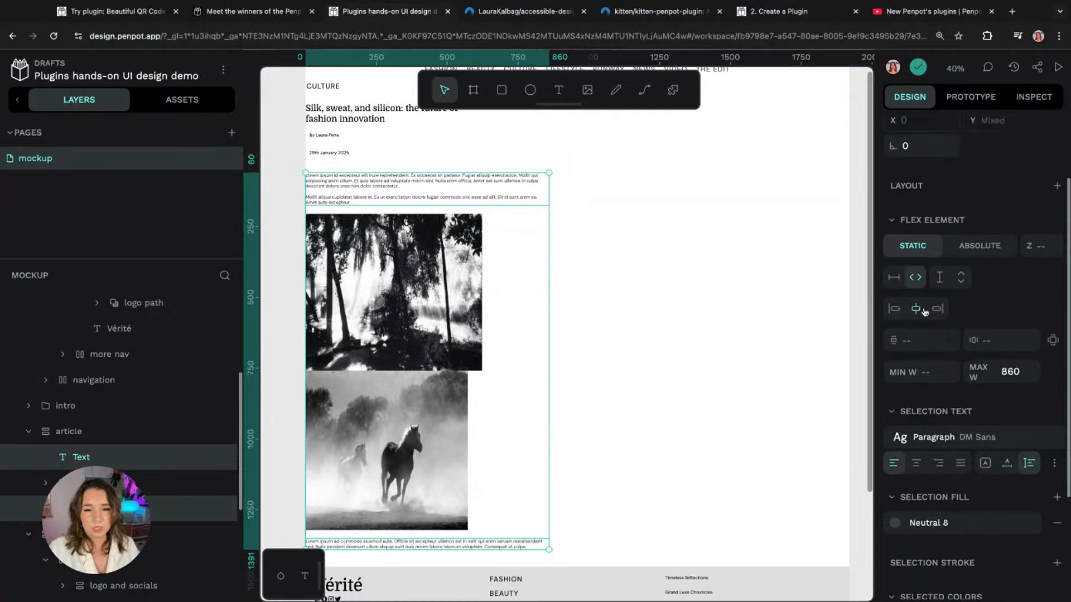
pyautogui.scroll(-1, 1002, 342)
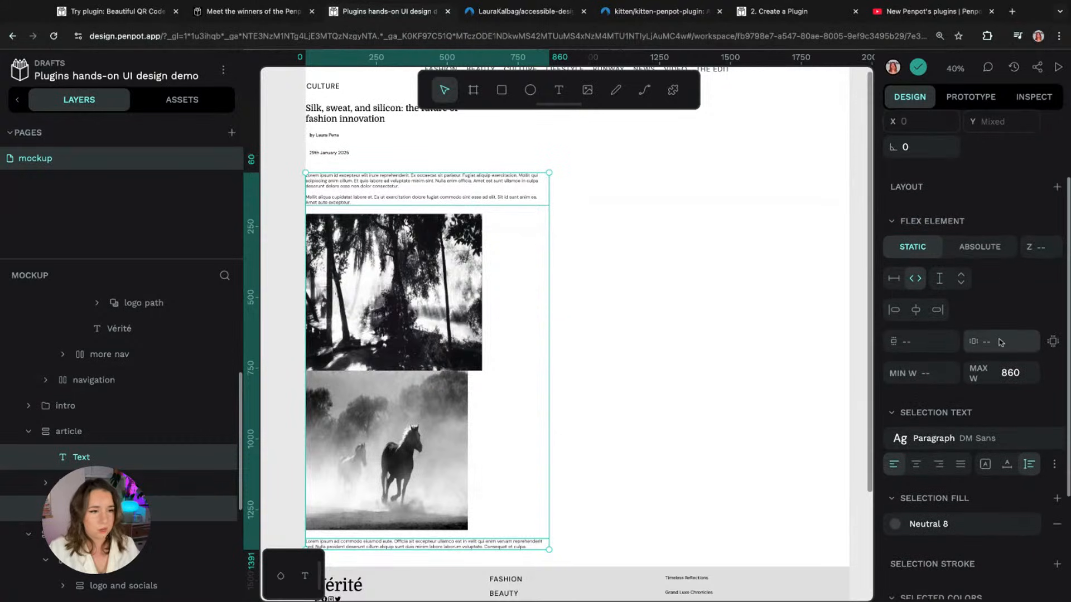
pyautogui.scroll(2, 1002, 342)
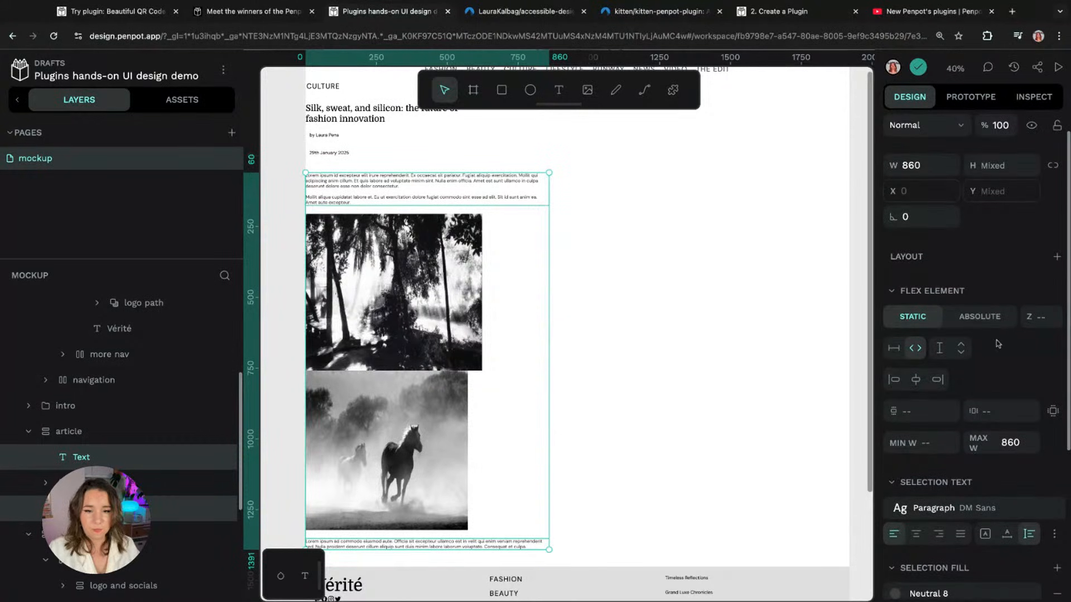
pyautogui.click(921, 382)
# Step: Set the photos board to 100% width and align its photos to the centre
pyautogui.click(184, 483)
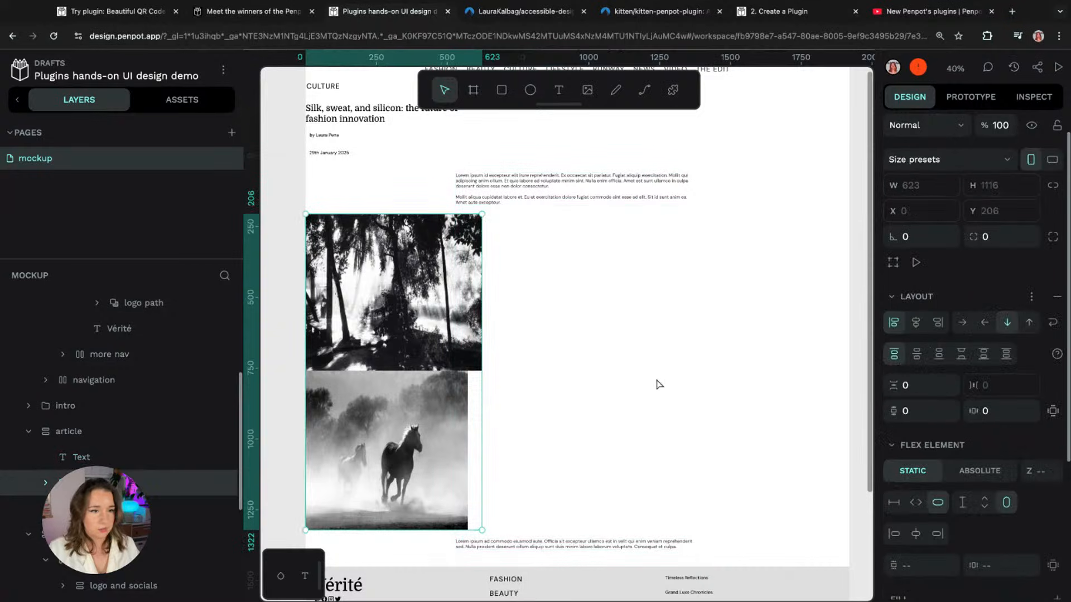
pyautogui.click(916, 503)
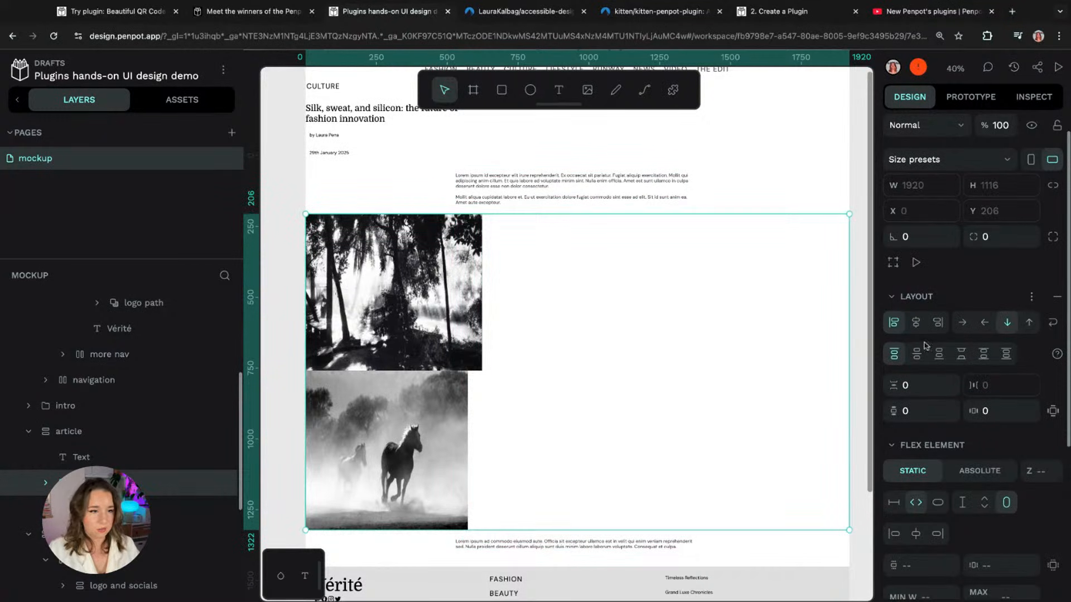
pyautogui.click(916, 322)
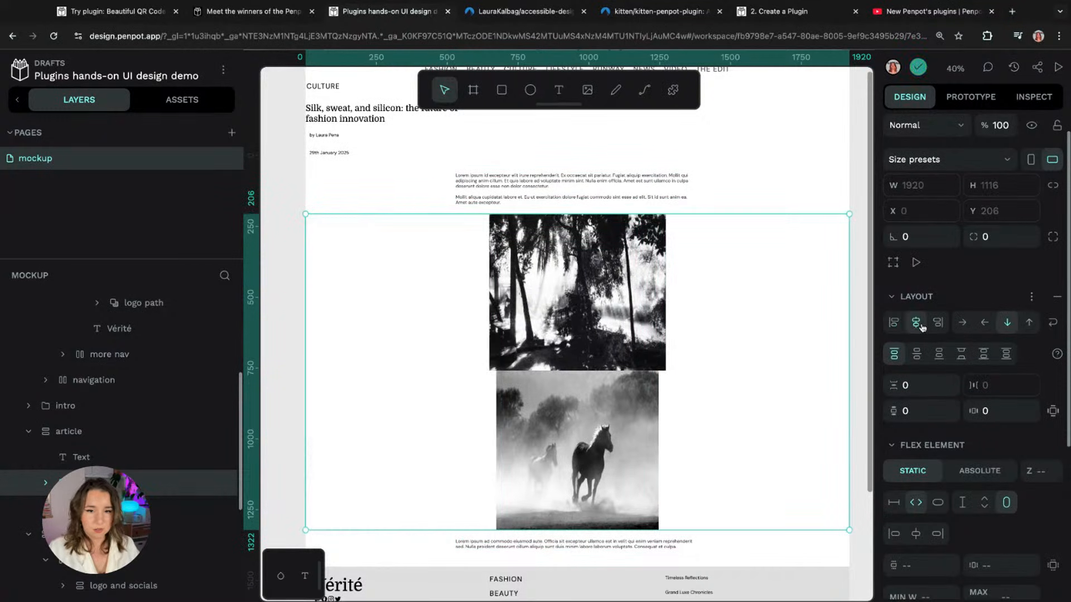
# Step: Convert the photos board to a grid layout, add a second column and remove the second row
pyautogui.click(1032, 298)
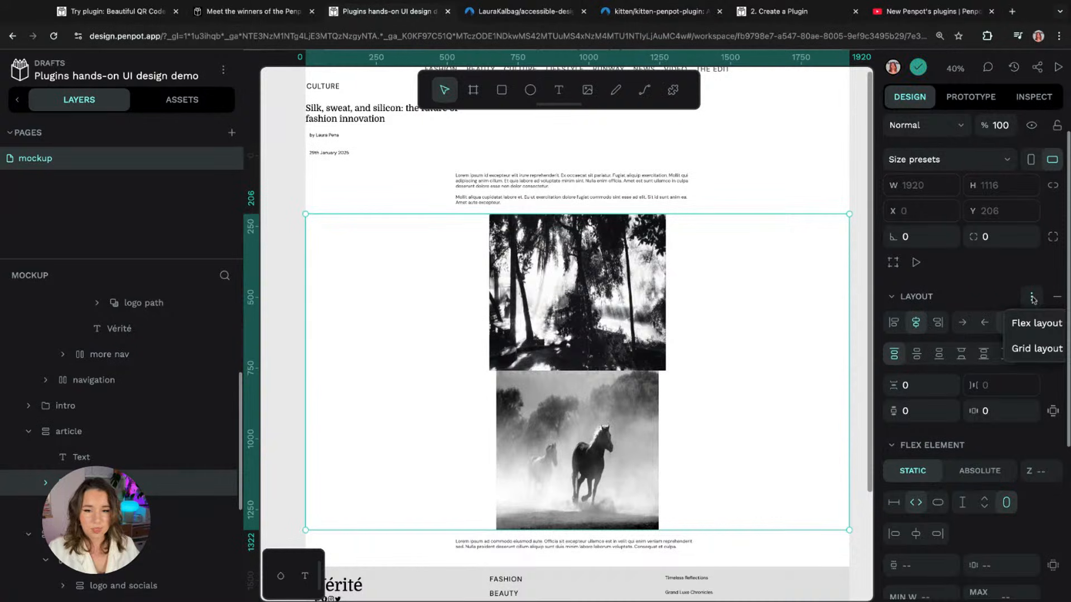
pyautogui.click(1016, 349)
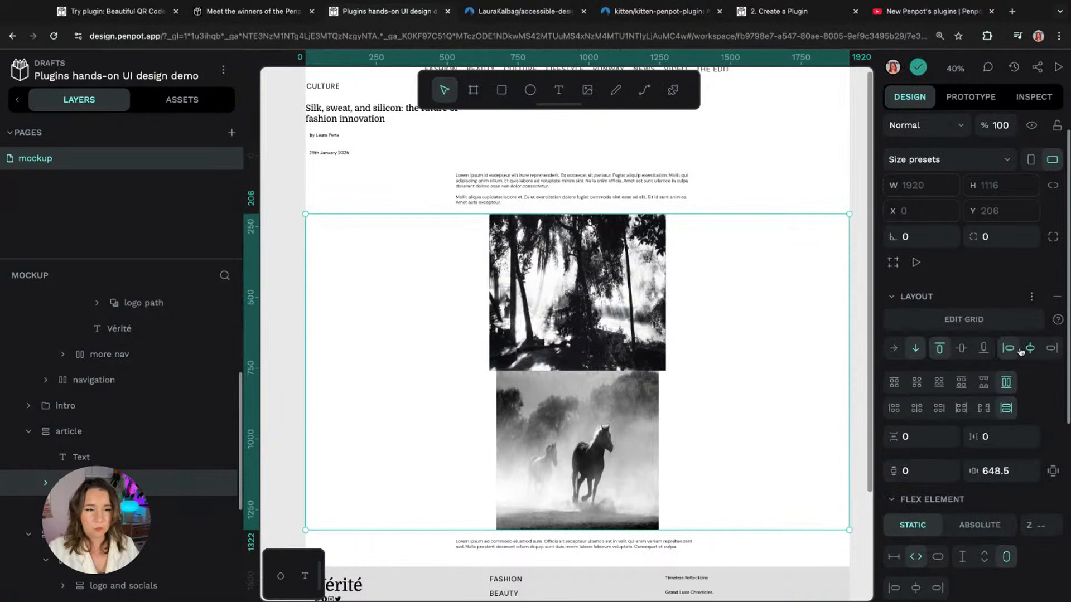
pyautogui.click(997, 323)
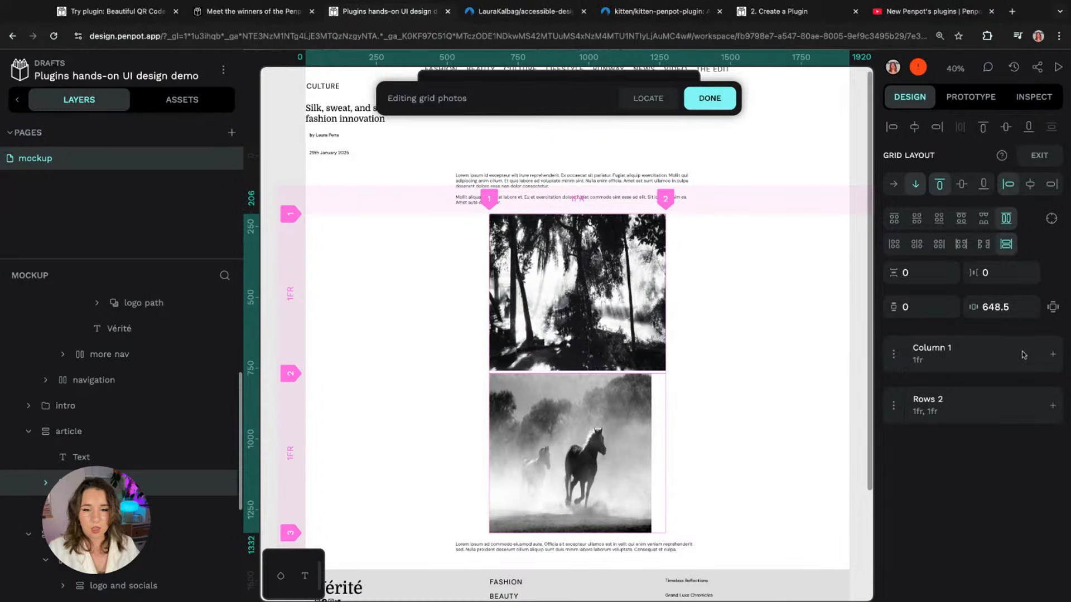
pyautogui.click(1053, 353)
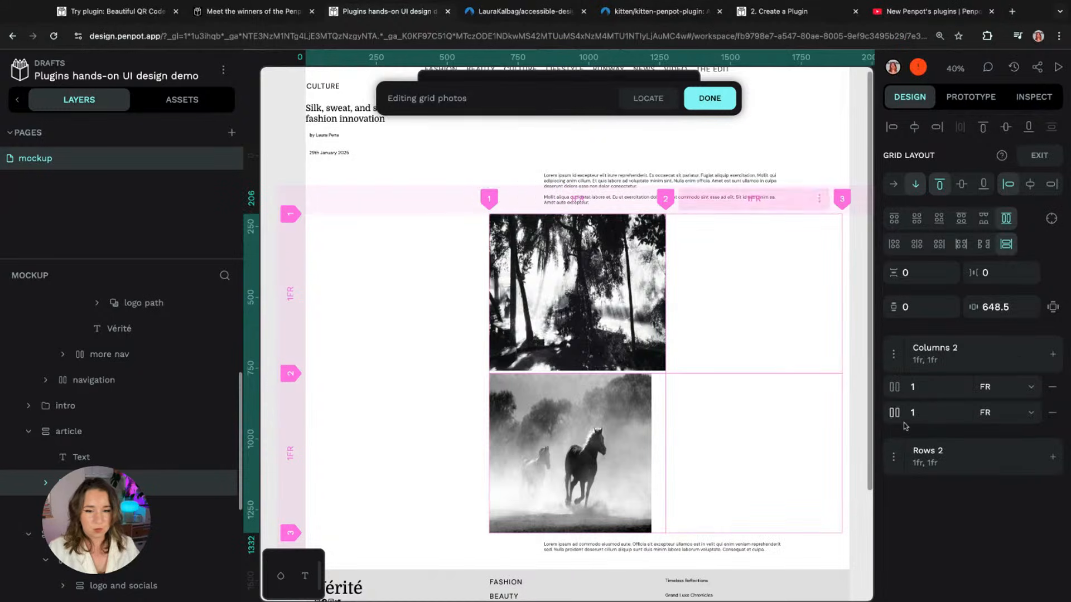
pyautogui.click(895, 462)
pyautogui.click(895, 461)
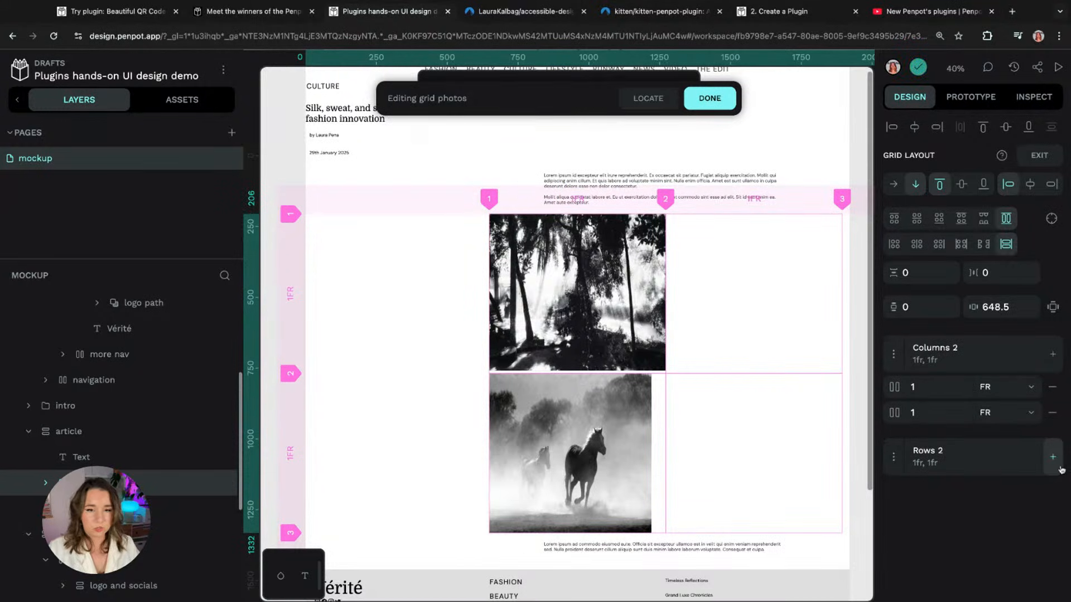
pyautogui.click(895, 457)
pyautogui.click(1053, 515)
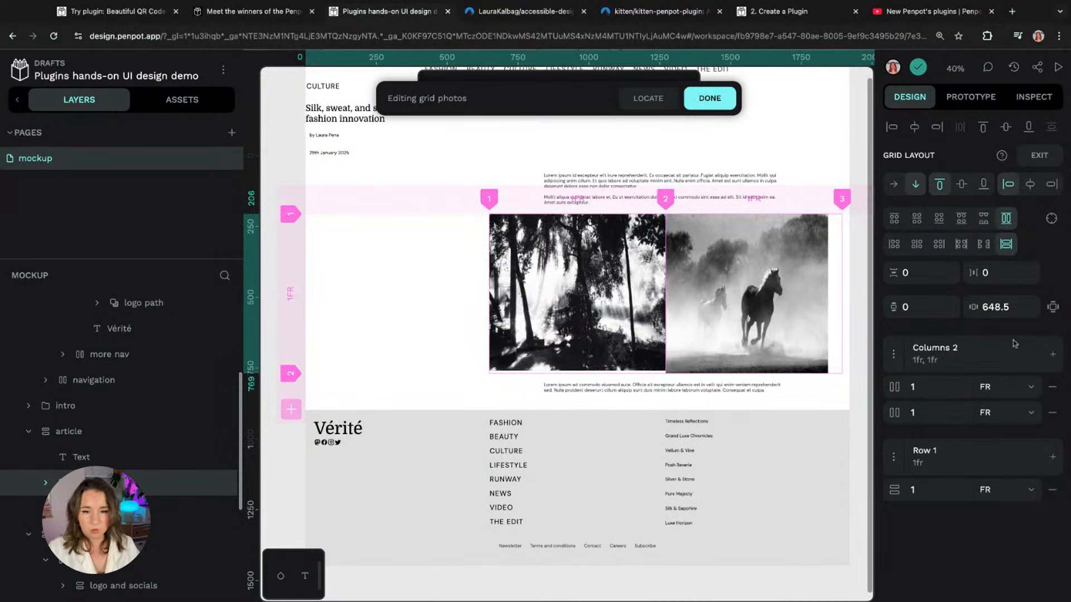
# Step: Set the photos grid's horizontal padding to 30 and centre its columns and its items in both directions
pyautogui.click(1015, 309)
pyautogui.write('30')
pyautogui.press('Return')
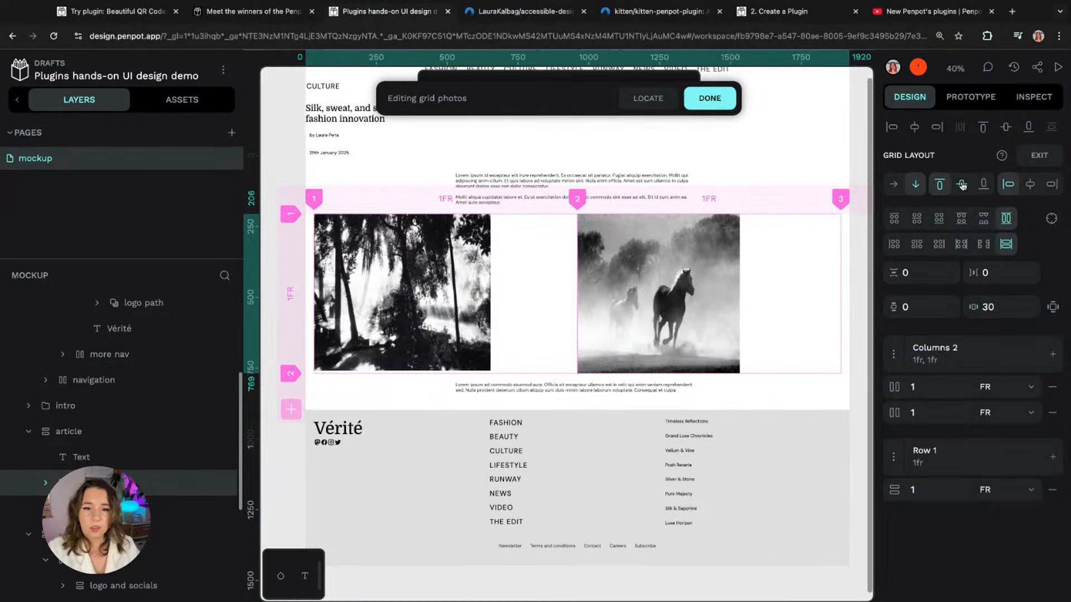
pyautogui.click(917, 245)
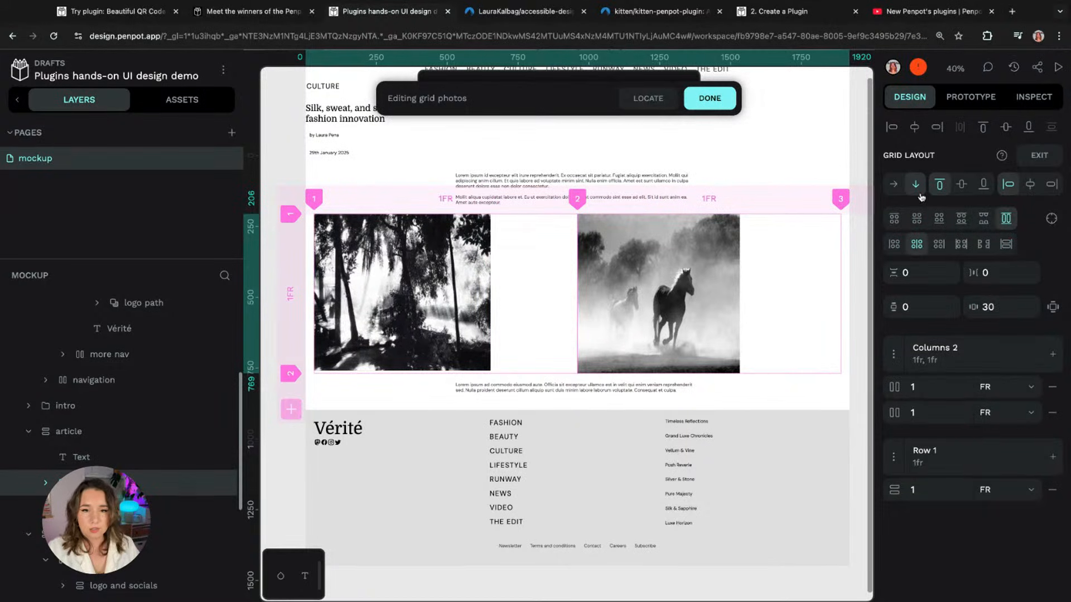
pyautogui.click(963, 186)
pyautogui.click(1030, 184)
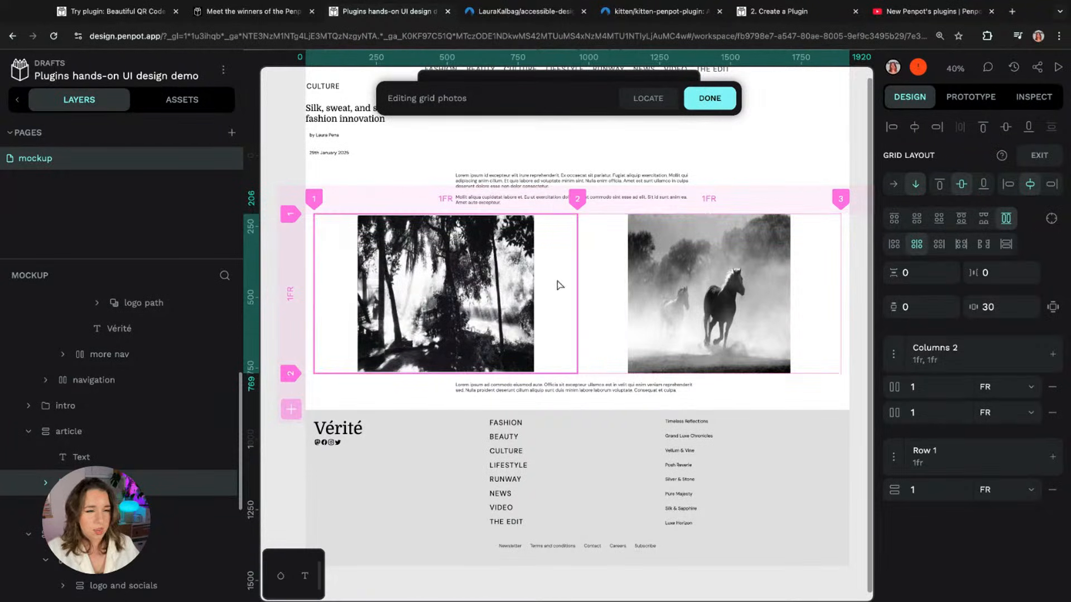
# Step: Add two more columns to the photos grid and set the second column's width to 500 px
pyautogui.click(1053, 353)
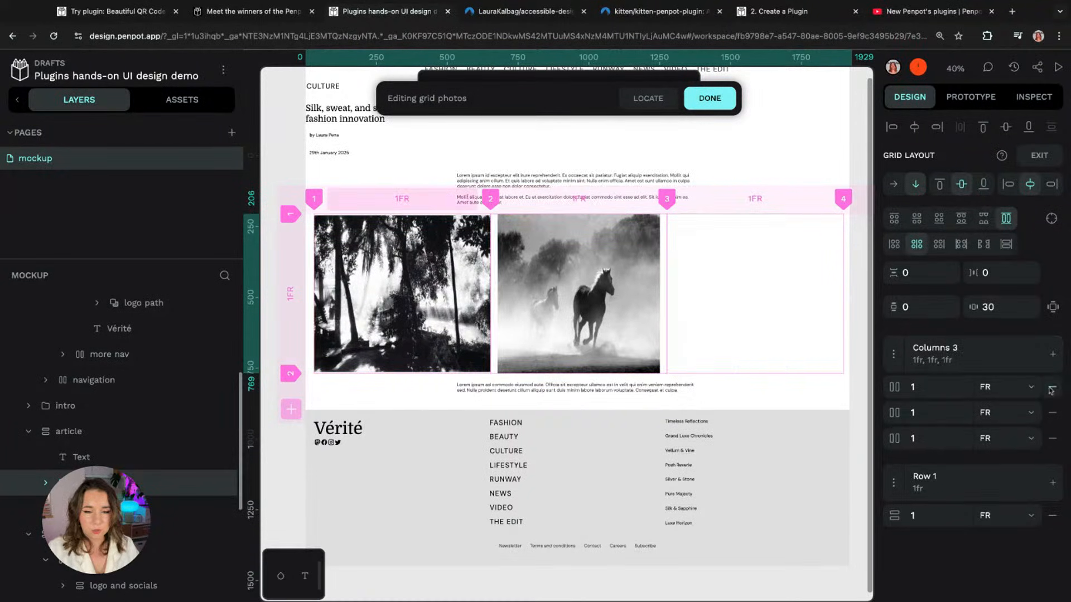
pyautogui.click(1053, 354)
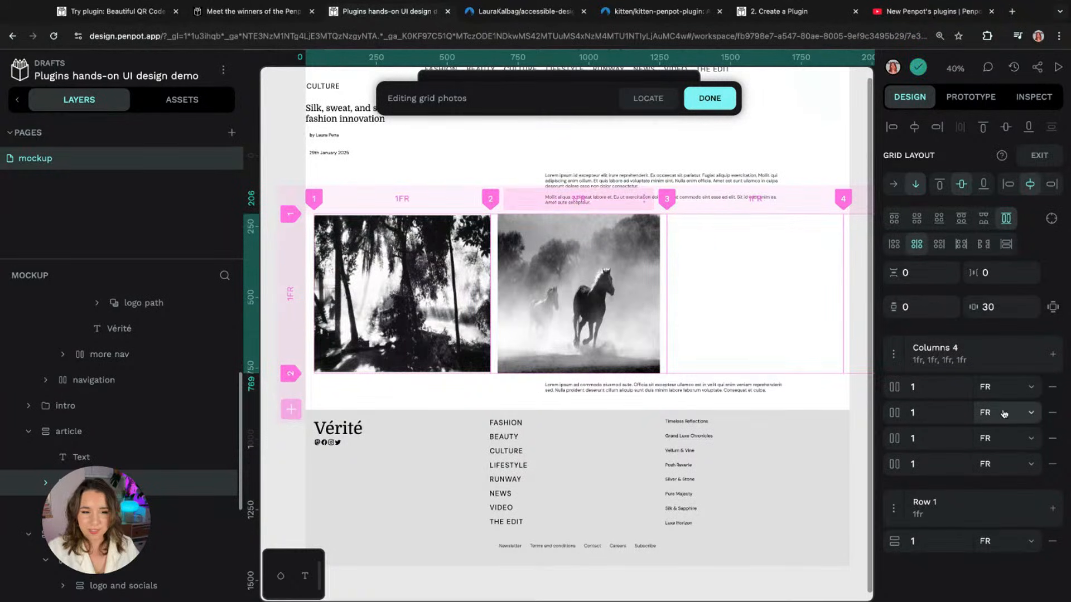
pyautogui.click(995, 395)
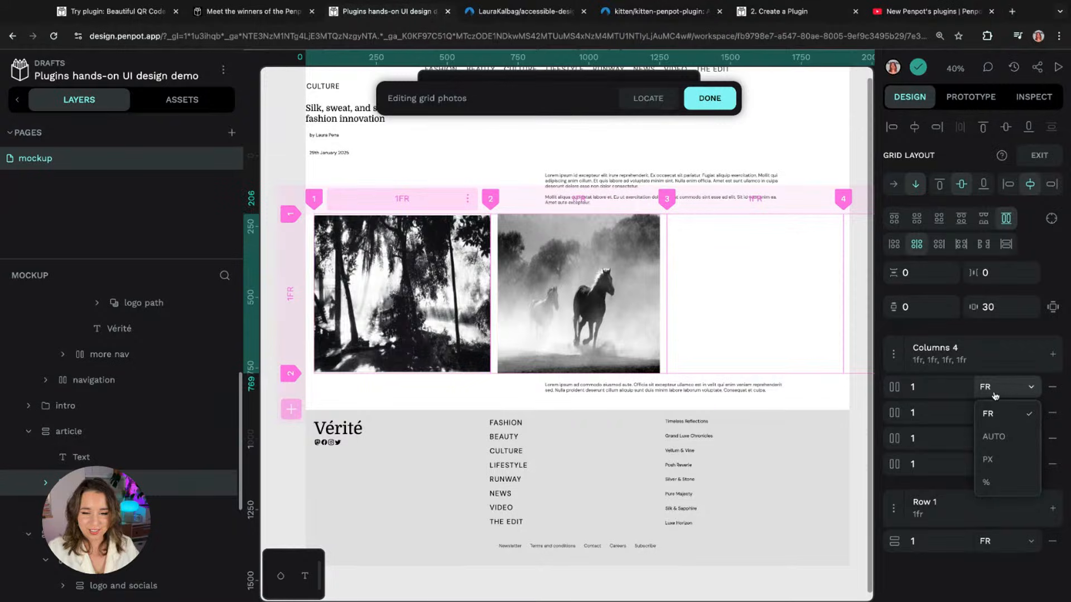
pyautogui.click(995, 395)
pyautogui.click(998, 412)
pyautogui.click(998, 478)
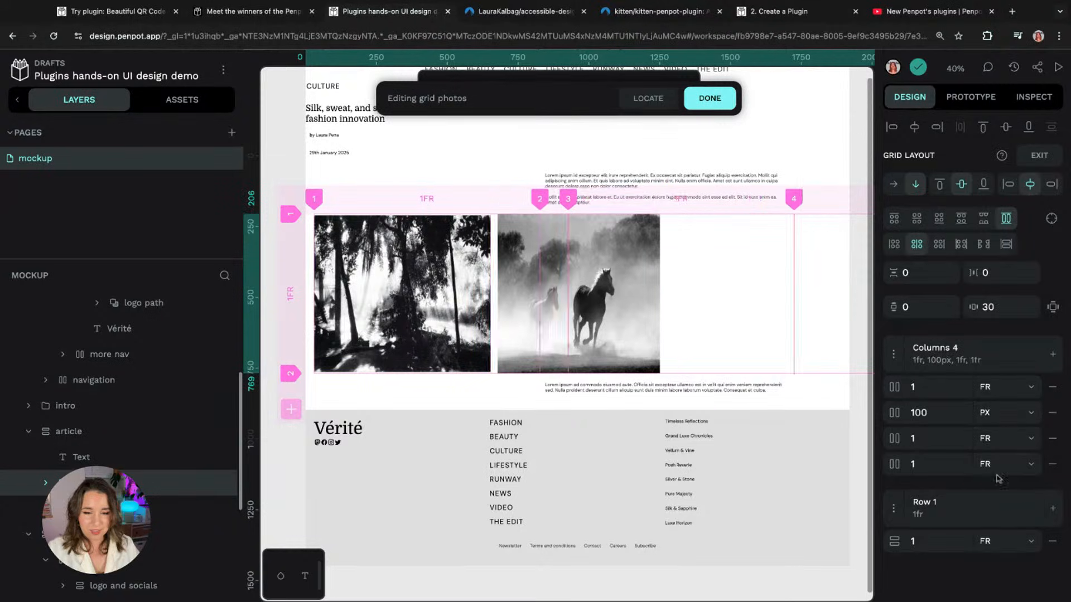
pyautogui.click(958, 413)
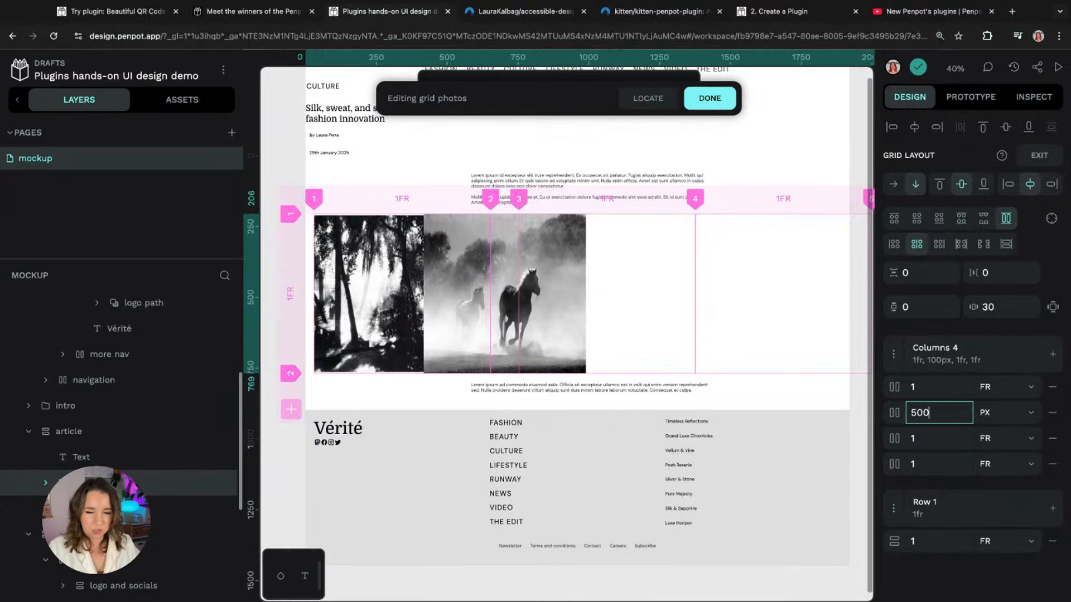
pyautogui.press('Return')
# Step: Set the photos grid's third column to a fixed width of 500 px
pyautogui.click(1004, 439)
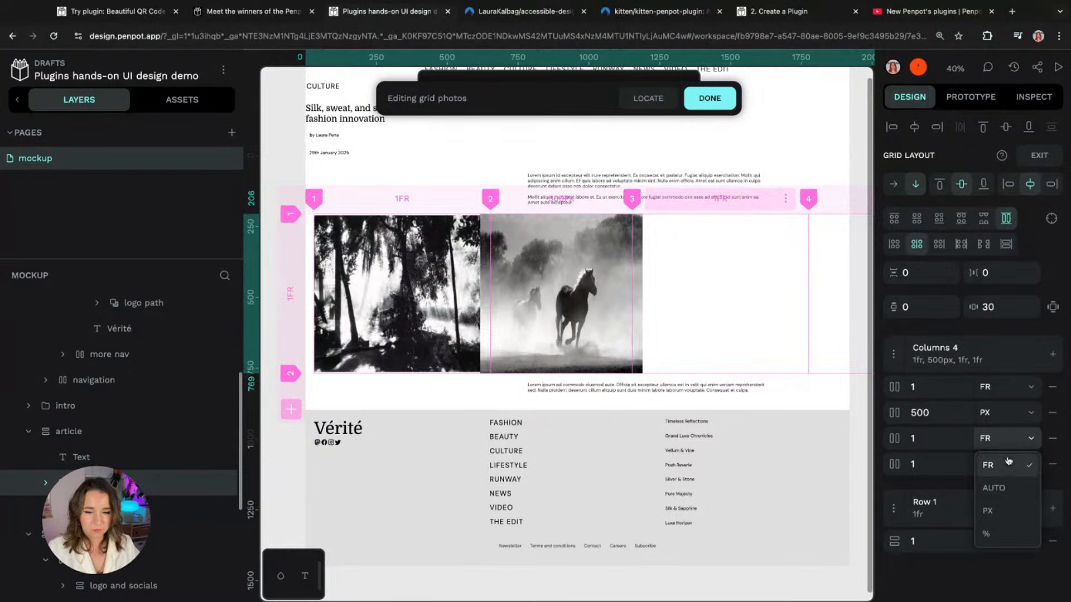
pyautogui.click(1006, 509)
pyautogui.click(947, 439)
pyautogui.write('500')
pyautogui.press('Return')
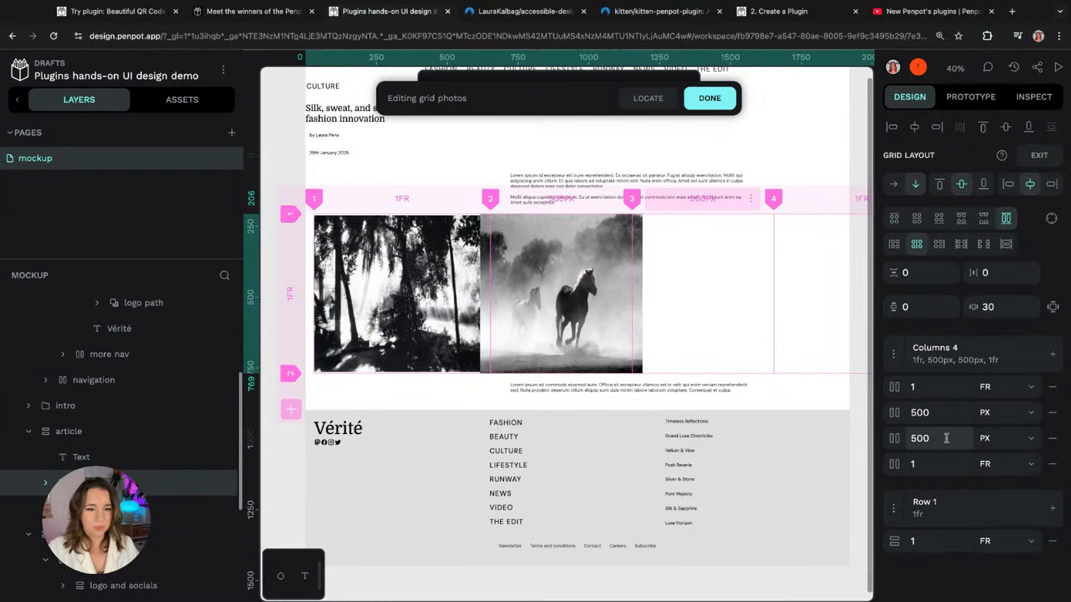
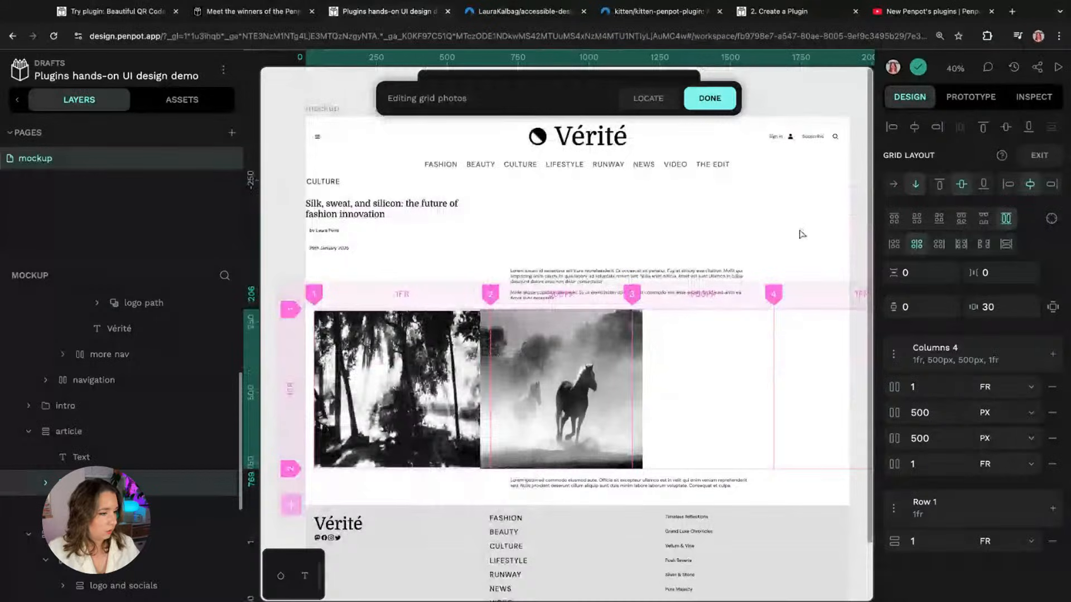
# Step: Leave grid editing, try narrowing the photos board to the mockup's right edge, and undo the resize
pyautogui.click(771, 257)
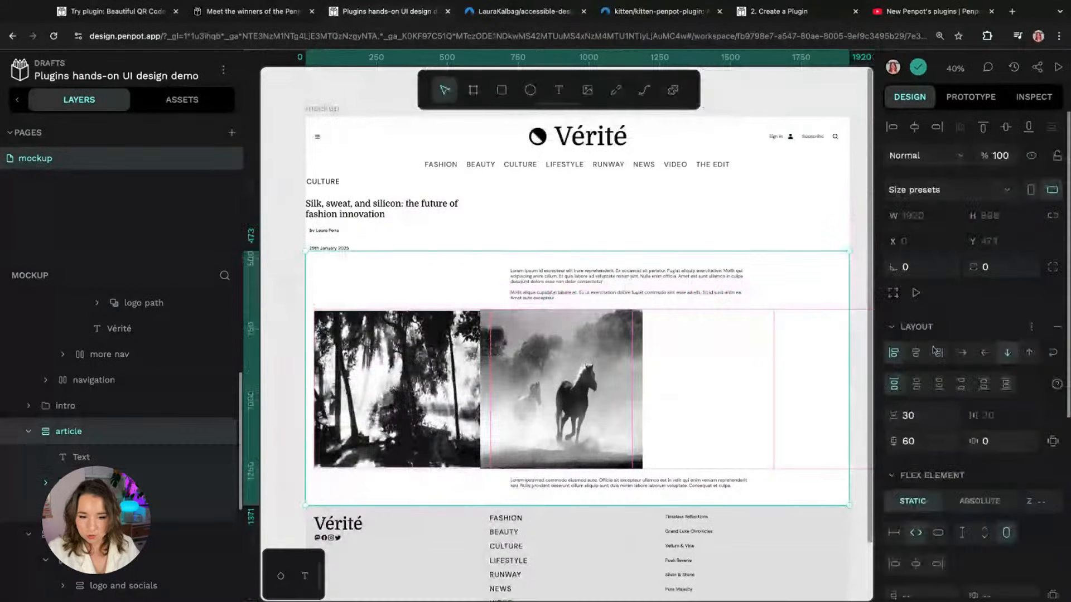
pyautogui.scroll(-1, 932, 351)
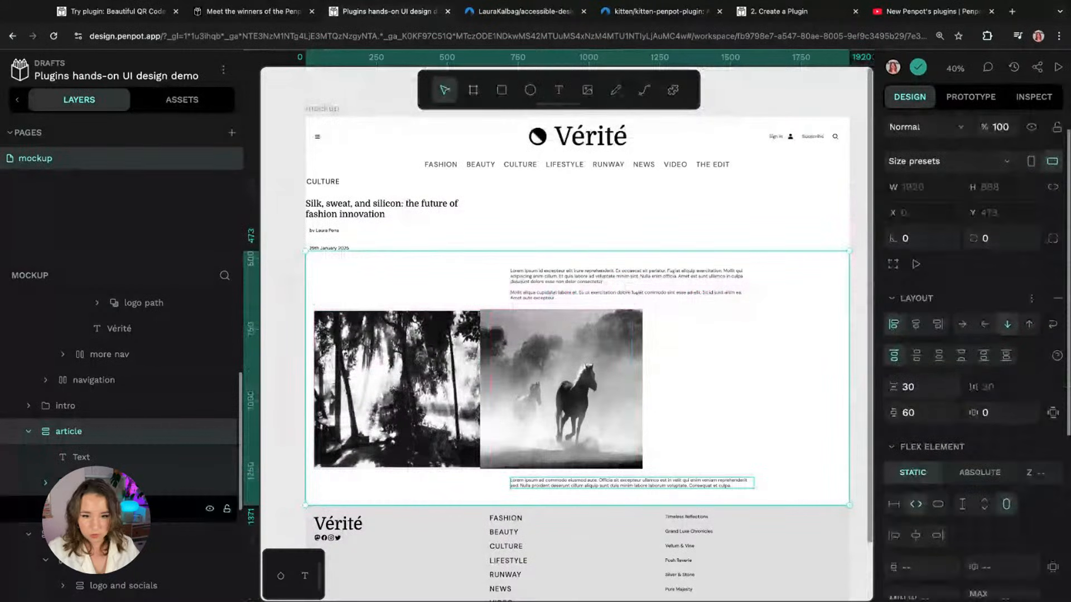
pyautogui.click(96, 483)
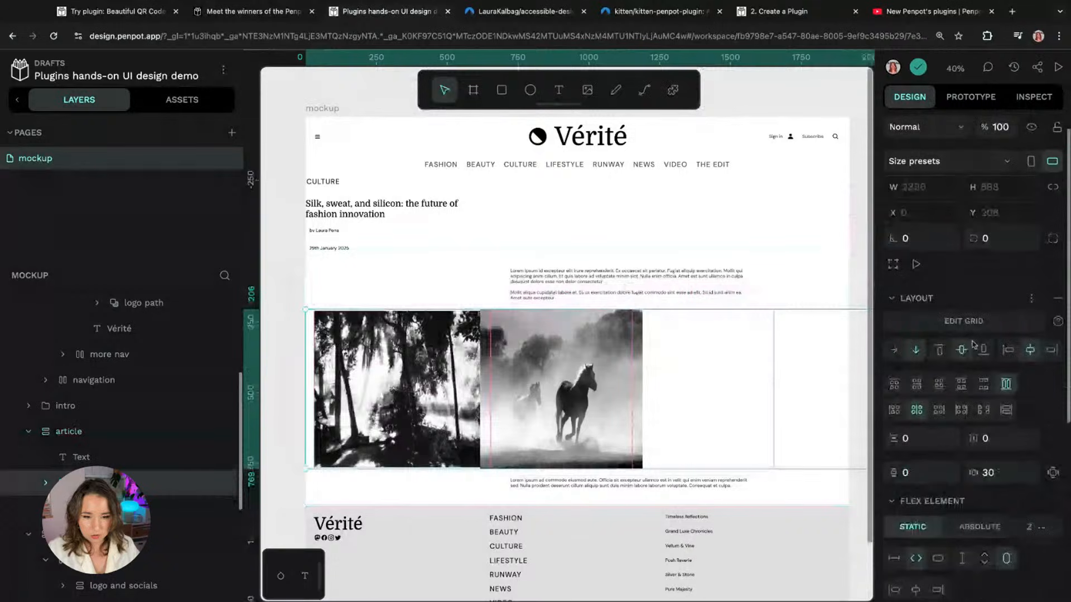
pyautogui.scroll(-2, 973, 344)
pyautogui.scroll(-2, 665, 354)
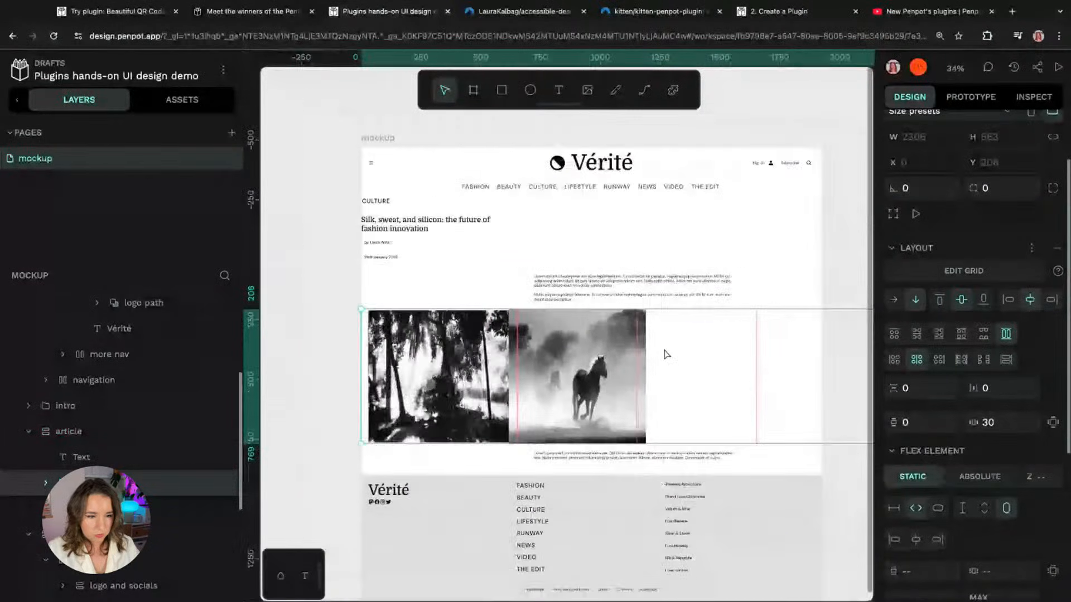
pyautogui.scroll(-2, 756, 374)
pyautogui.hscroll(3, 865, 379)
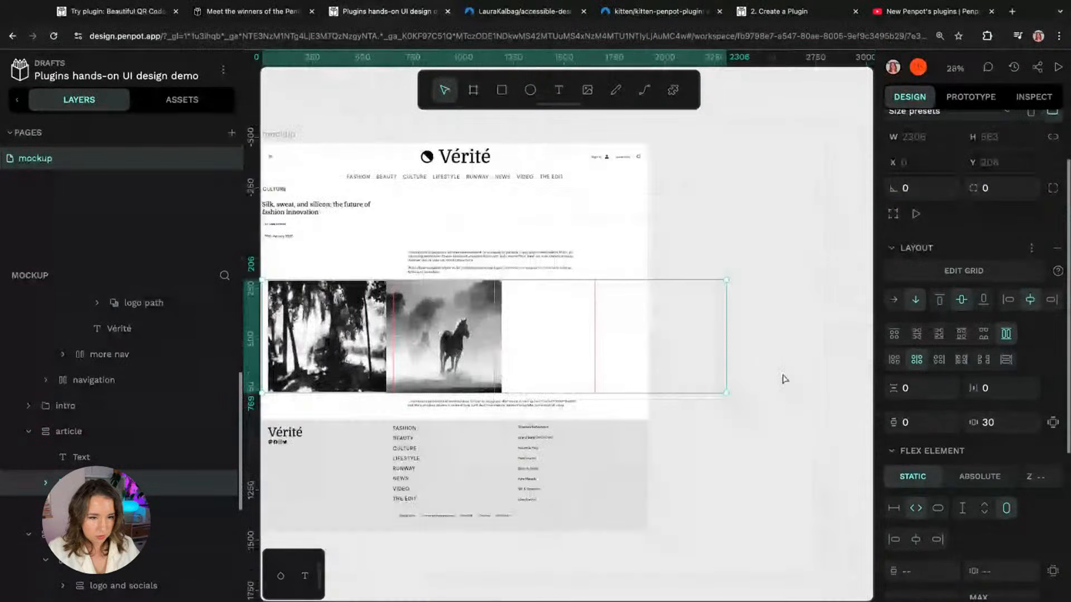
pyautogui.hscroll(-1, 784, 378)
pyautogui.moveTo(793, 338); pyautogui.dragTo(715, 333)
pyautogui.press('super+z')
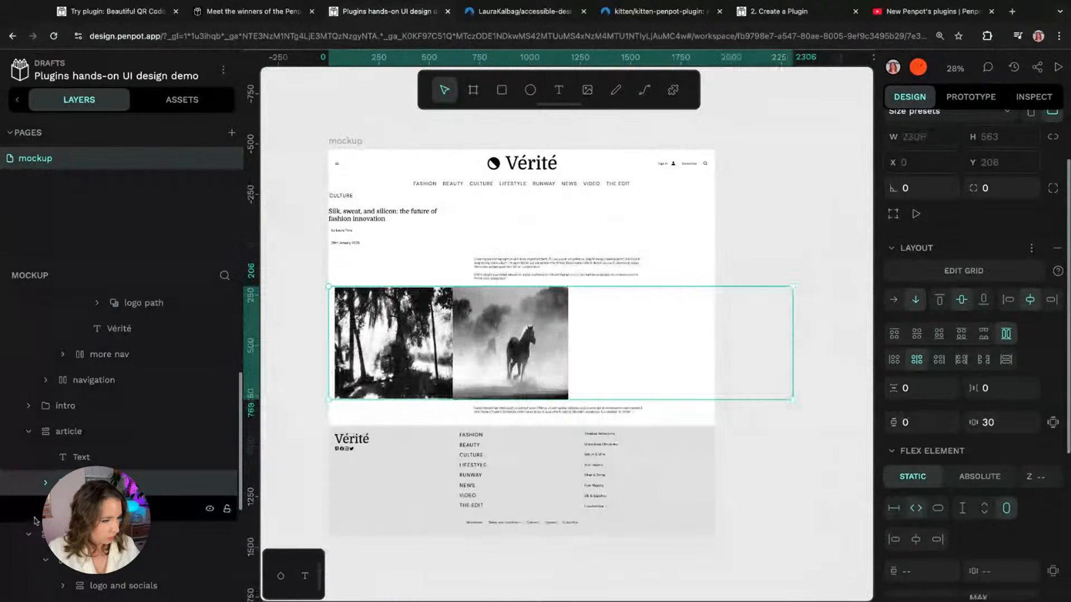
# Step: Make both images inside the photos grid fill their cells in width and height
pyautogui.click(46, 483)
pyautogui.click(100, 508)
pyautogui.keyDown('shift'); pyautogui.click(106, 535); pyautogui.keyUp('shift')
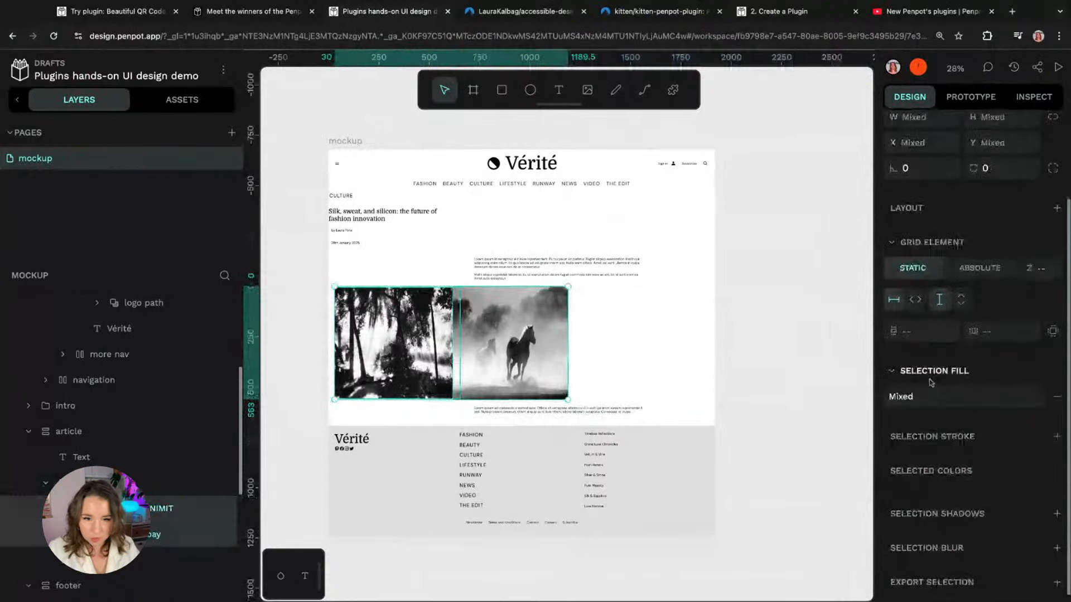
pyautogui.click(915, 300)
pyautogui.click(961, 301)
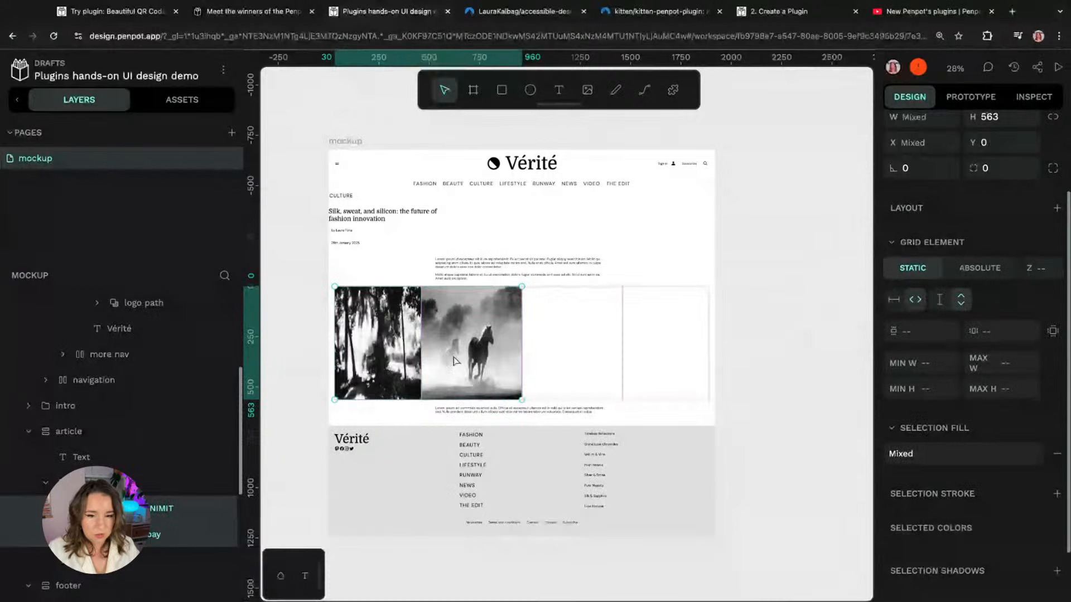
pyautogui.click(159, 482)
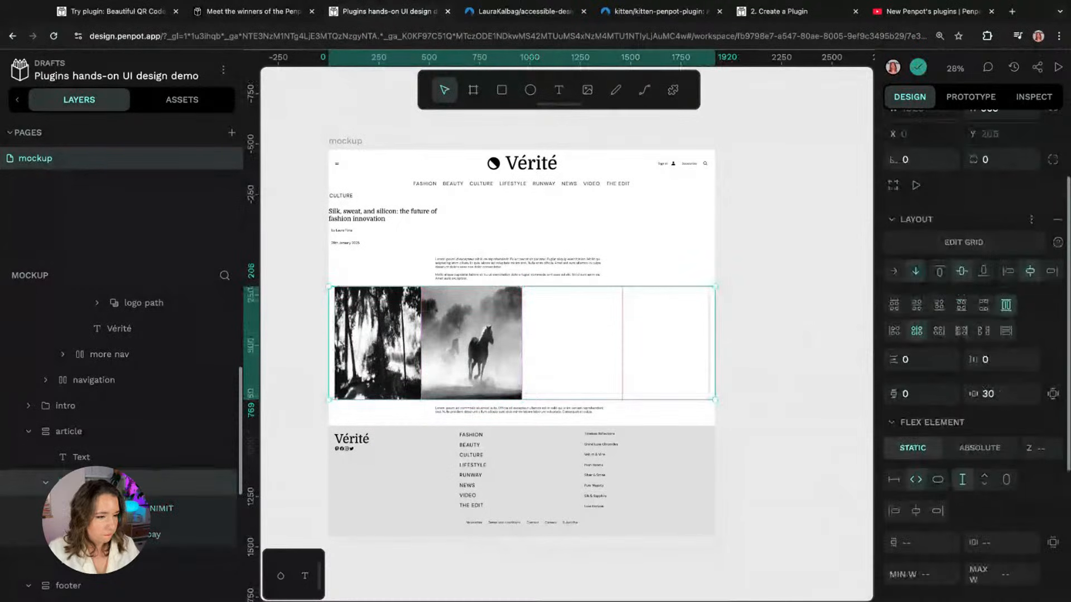
# Step: Turn on Keep aspect ratio for the image fills of the tree photo and the horse photo
pyautogui.scroll(1, 586, 332)
pyautogui.scroll(2, 586, 332)
pyautogui.moveTo(505, 324); pyautogui.dragTo(635, 335)
pyautogui.click(577, 352)
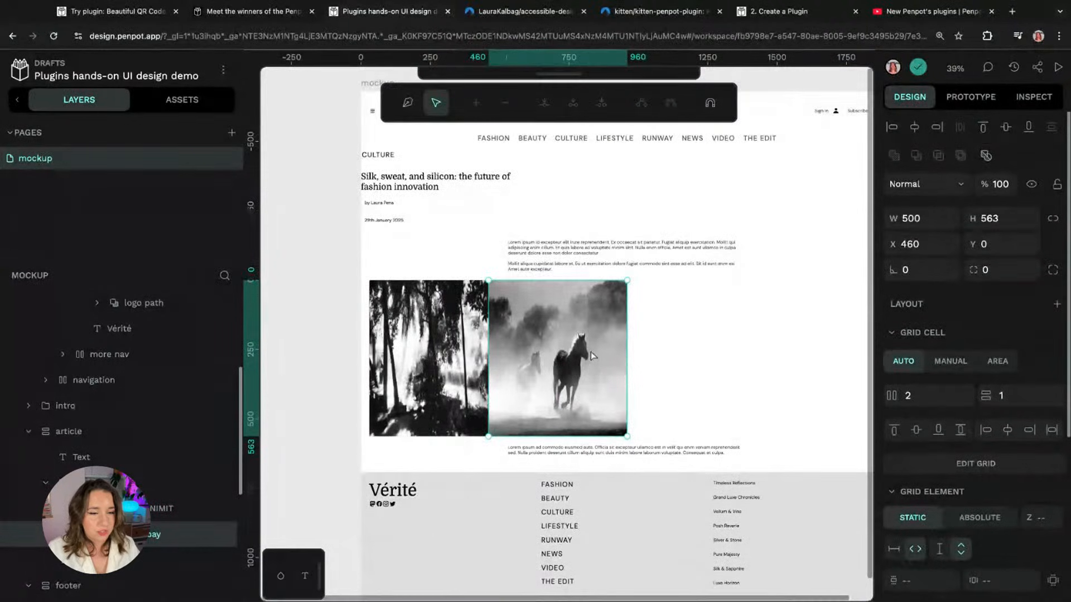
pyautogui.press('Escape')
pyautogui.doubleClick(601, 356)
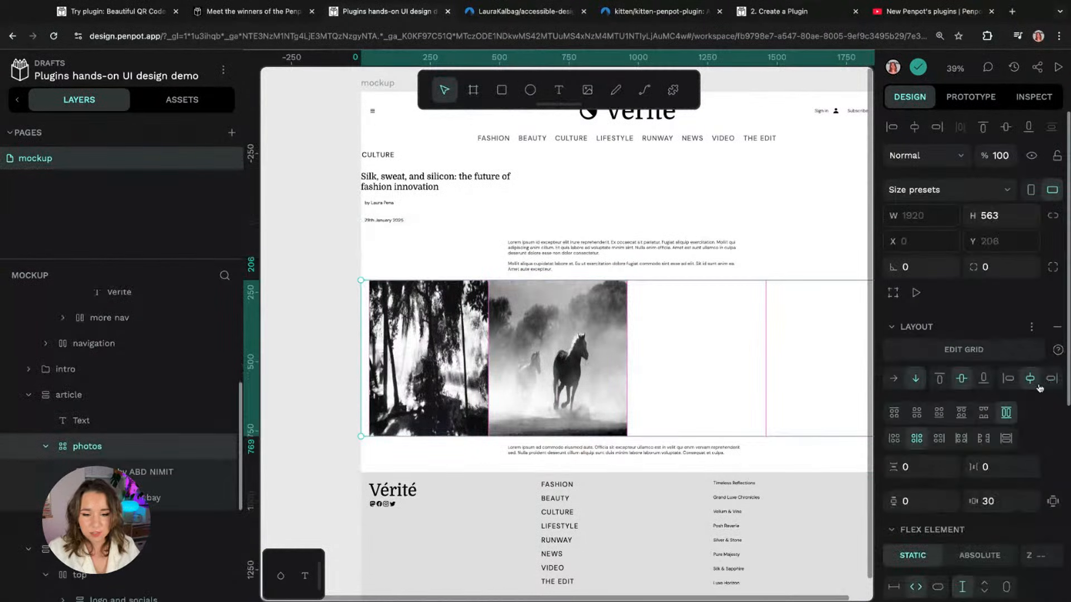
pyautogui.scroll(-5, 1037, 385)
pyautogui.click(172, 479)
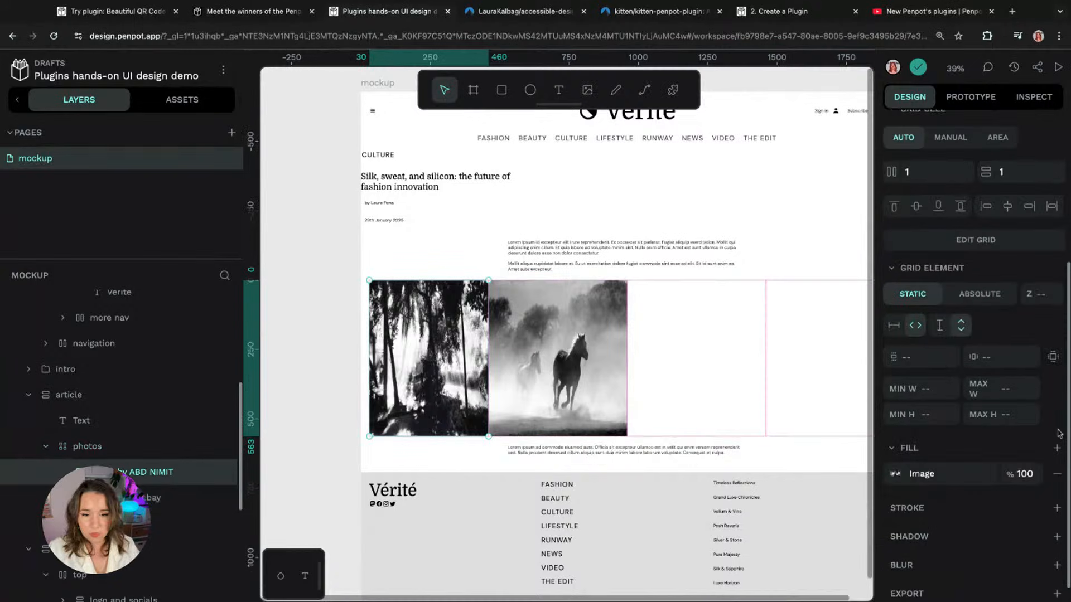
pyautogui.click(894, 473)
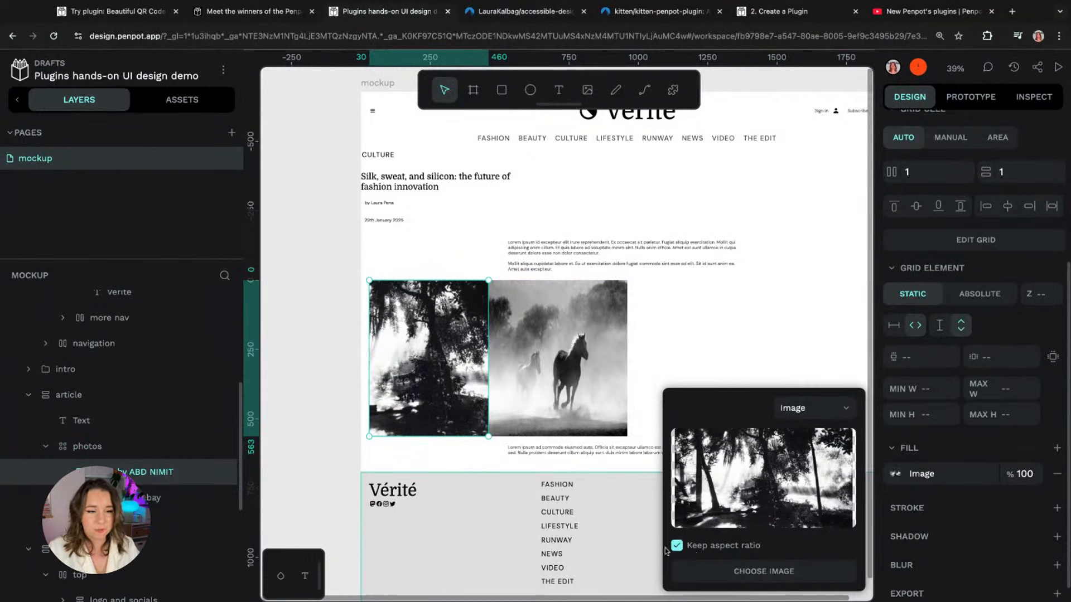
pyautogui.click(552, 373)
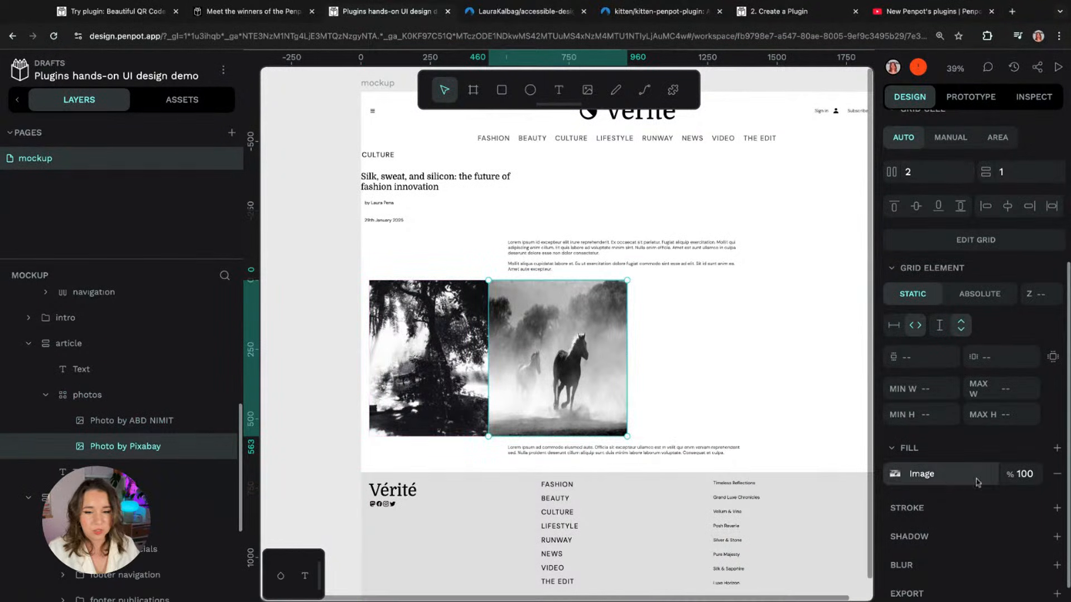
pyautogui.click(892, 475)
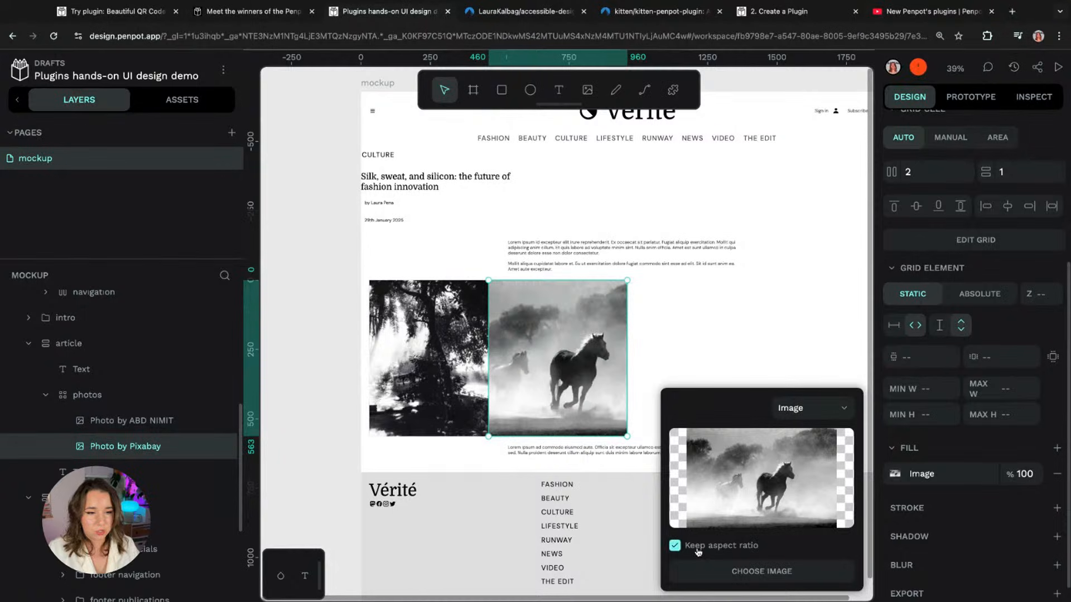
pyautogui.click(294, 275)
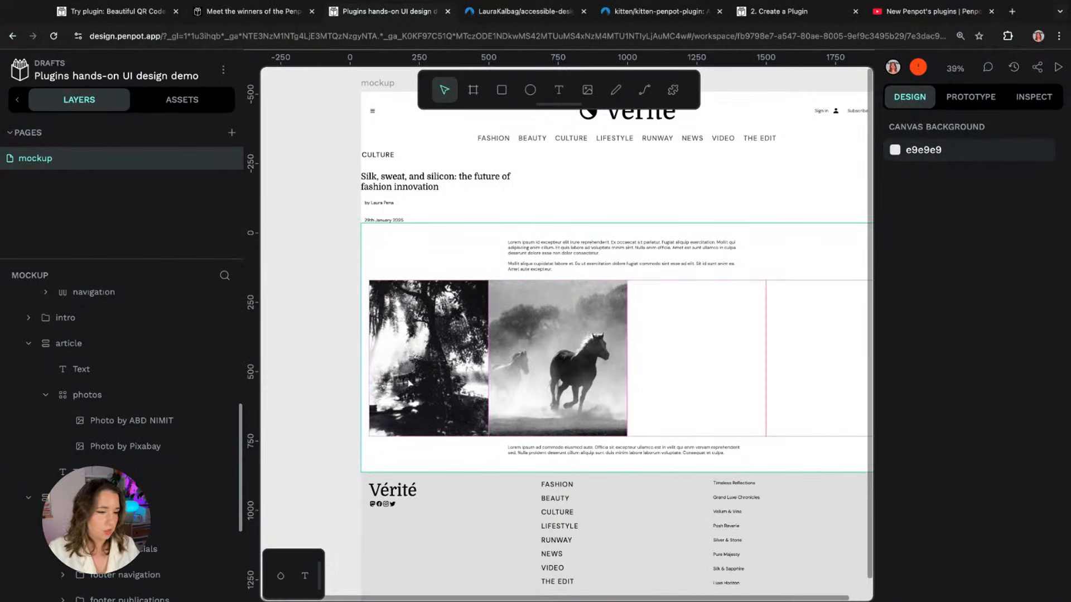
# Step: Try to paste a copy of the grid's tree photo into the mockup, and discard the pasted copy
pyautogui.click(475, 323)
pyautogui.click(475, 323)
pyautogui.scroll(3, 502, 279)
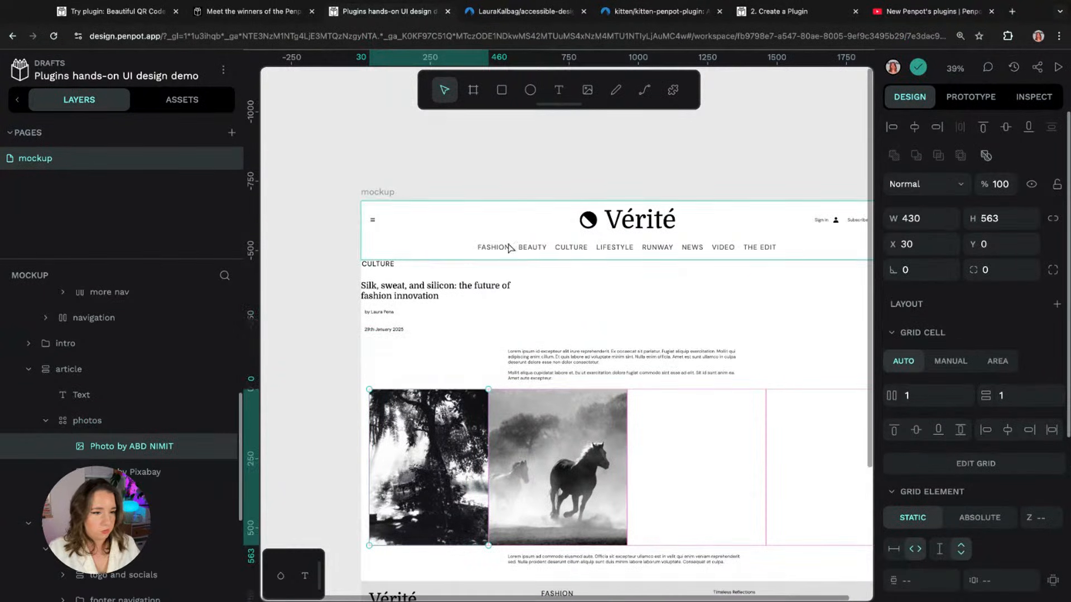
pyautogui.click(572, 312)
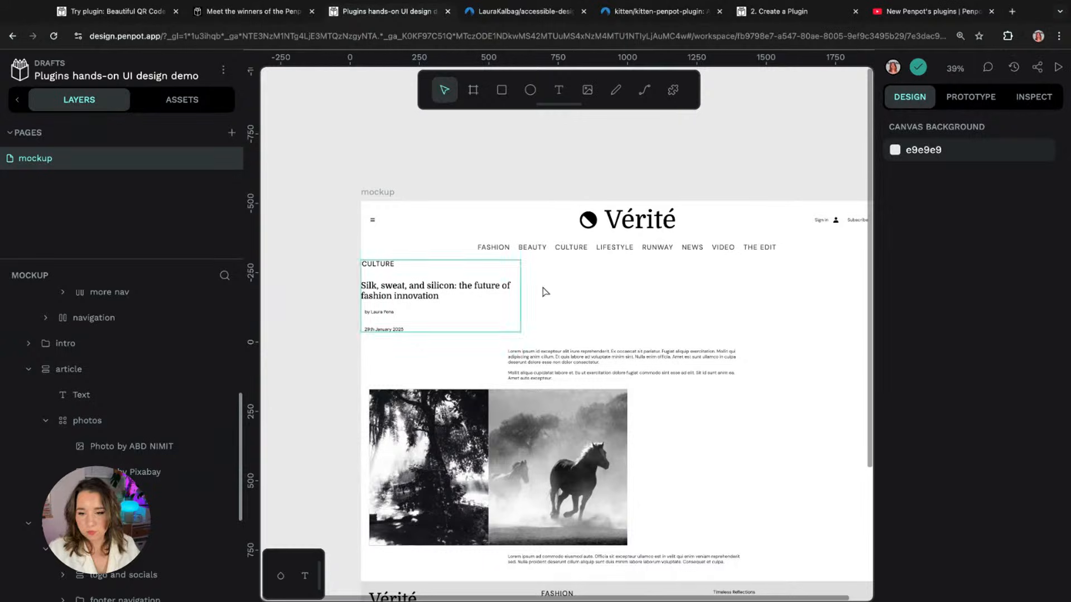
pyautogui.click(515, 313)
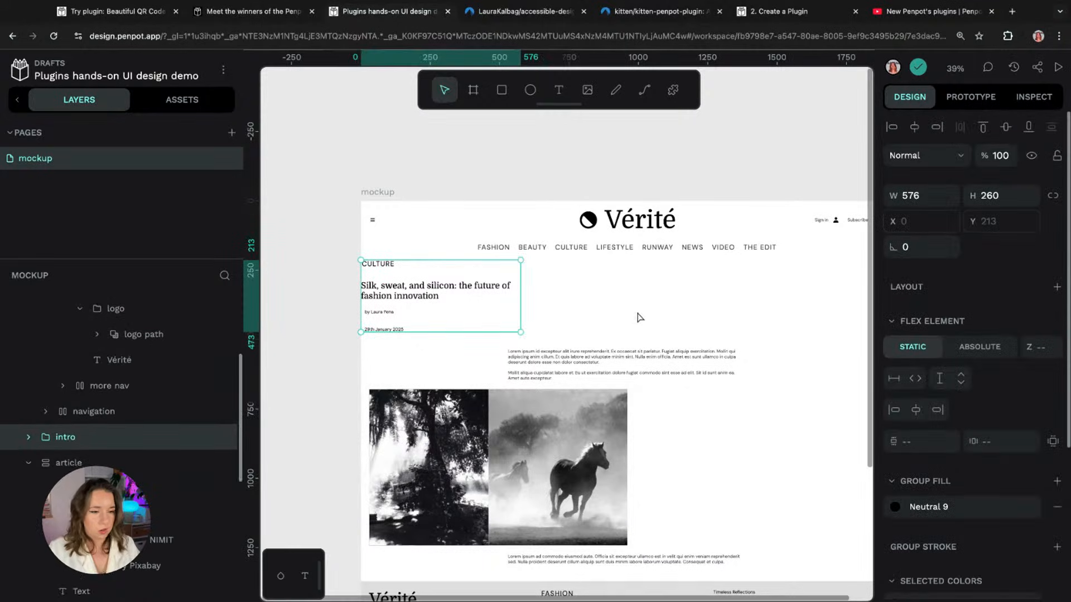
pyautogui.click(638, 310)
pyautogui.press('super+v')
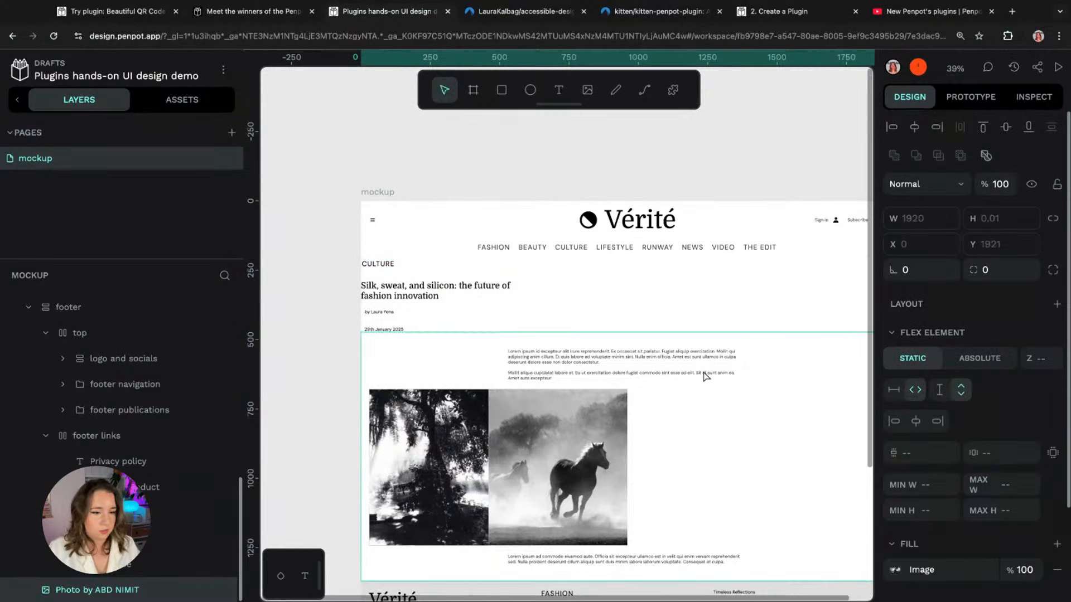
pyautogui.scroll(-5, 714, 304)
pyautogui.scroll(3, 765, 299)
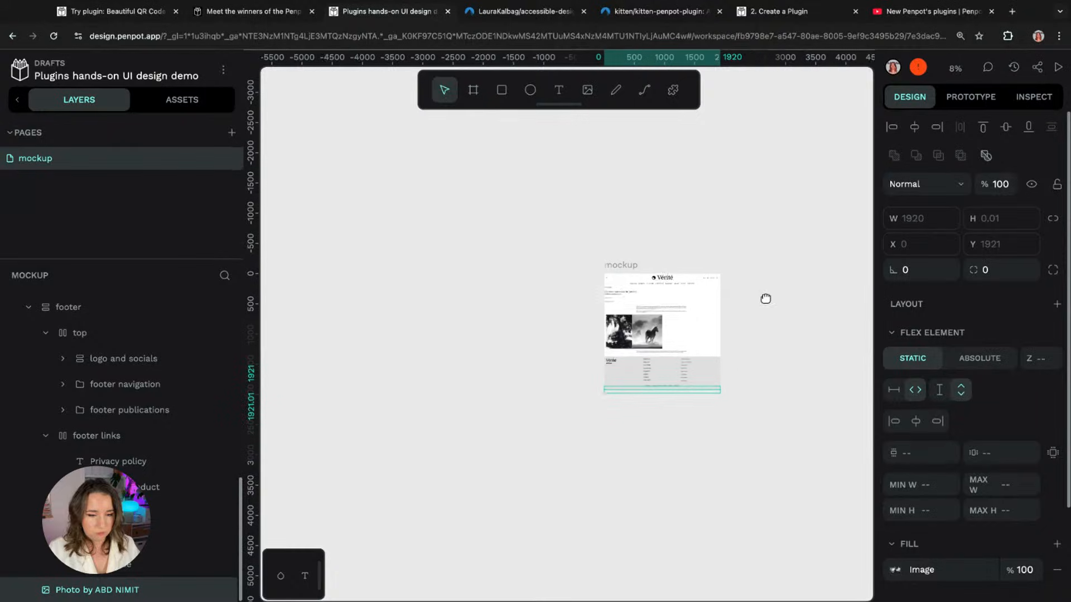
pyautogui.click(710, 299)
pyautogui.scroll(10, 540, 294)
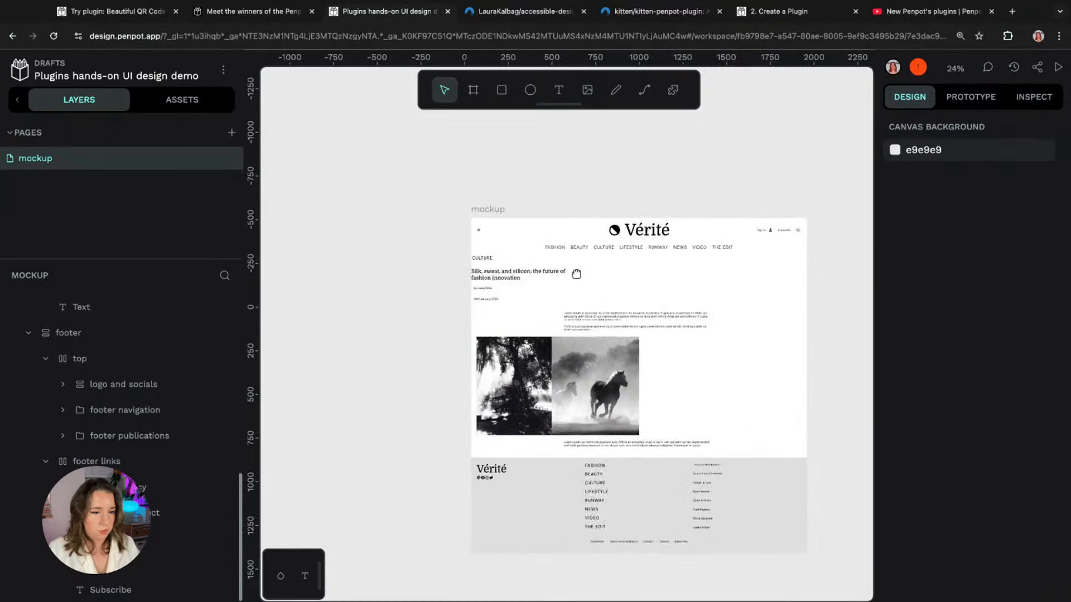
pyautogui.hscroll(-5, 546, 278)
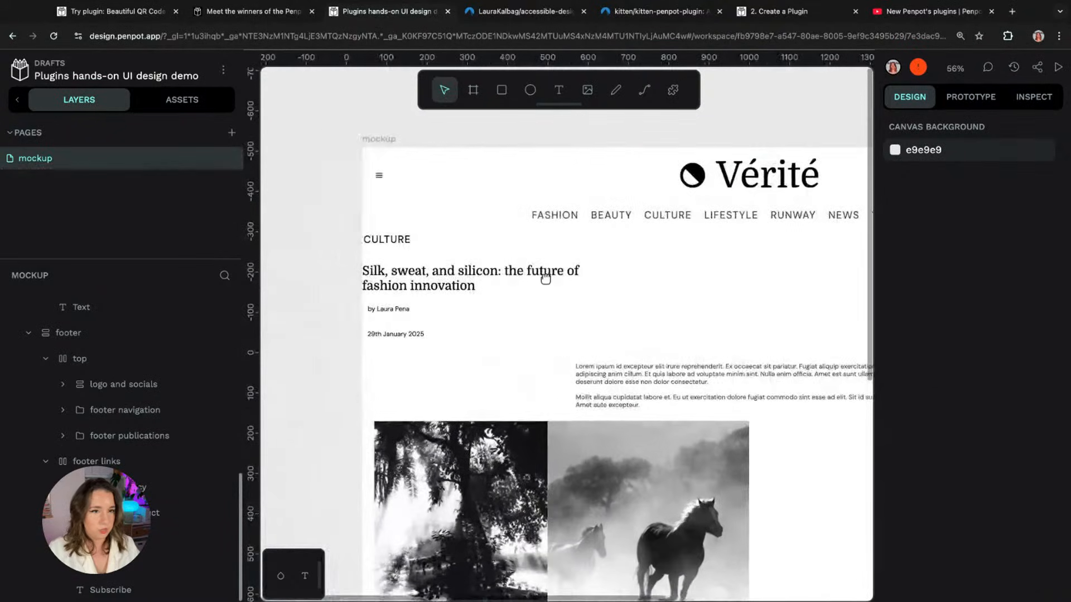
# Step: Try a landscape-format Pexels search for "noir" in the stock image plugin, and close the plugin
pyautogui.click(679, 92)
pyautogui.click(618, 386)
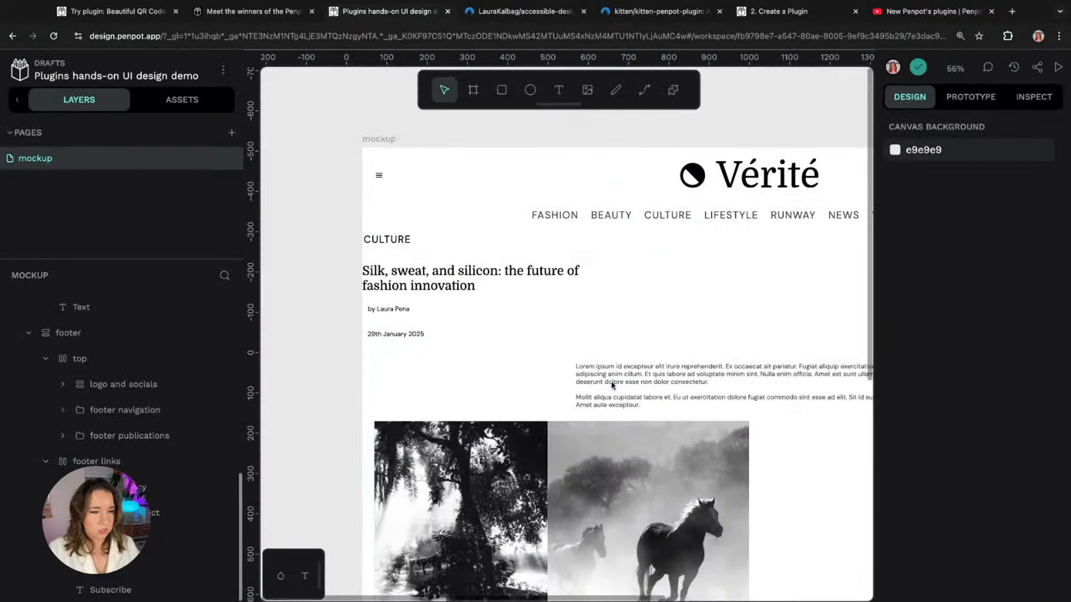
pyautogui.click(778, 152)
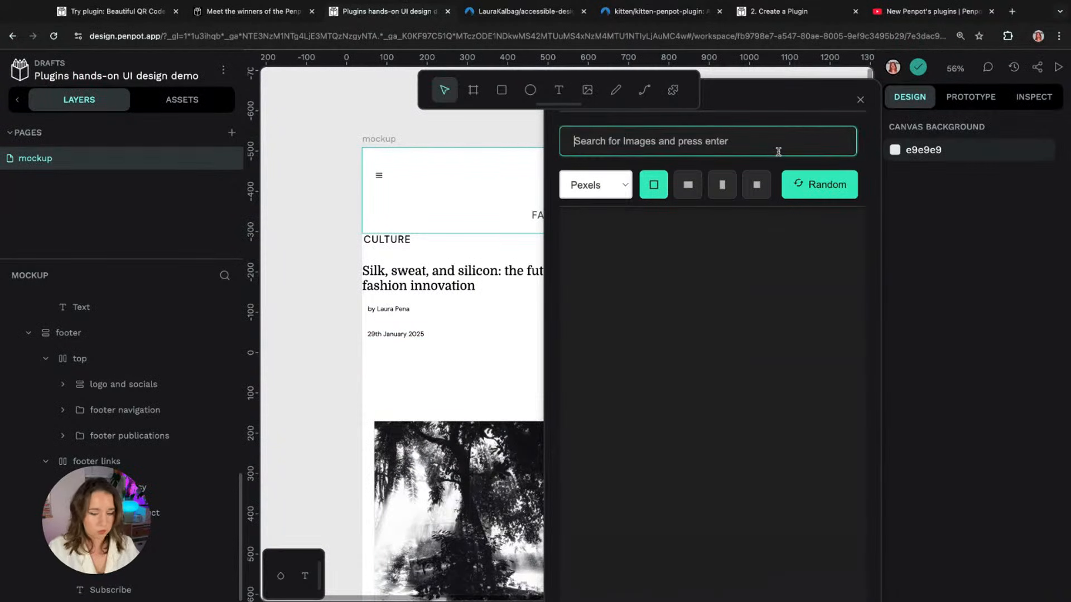
pyautogui.write('noir')
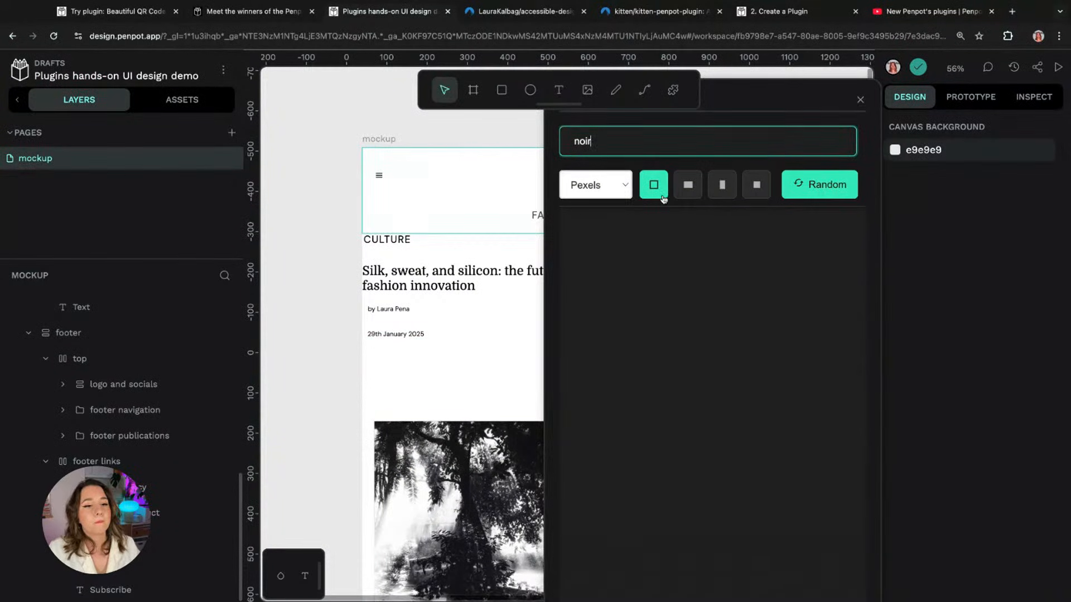
pyautogui.click(687, 185)
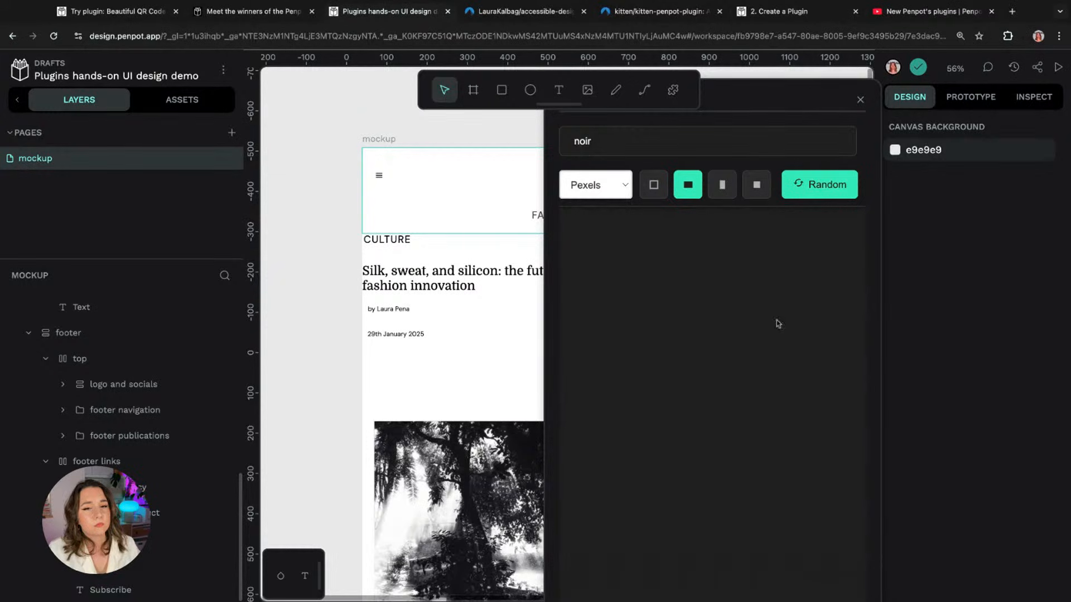
pyautogui.click(860, 99)
# Step: Paste a copy of the grid's tree photo and move it to the head of the intro group's layers
pyautogui.scroll(-3, 480, 462)
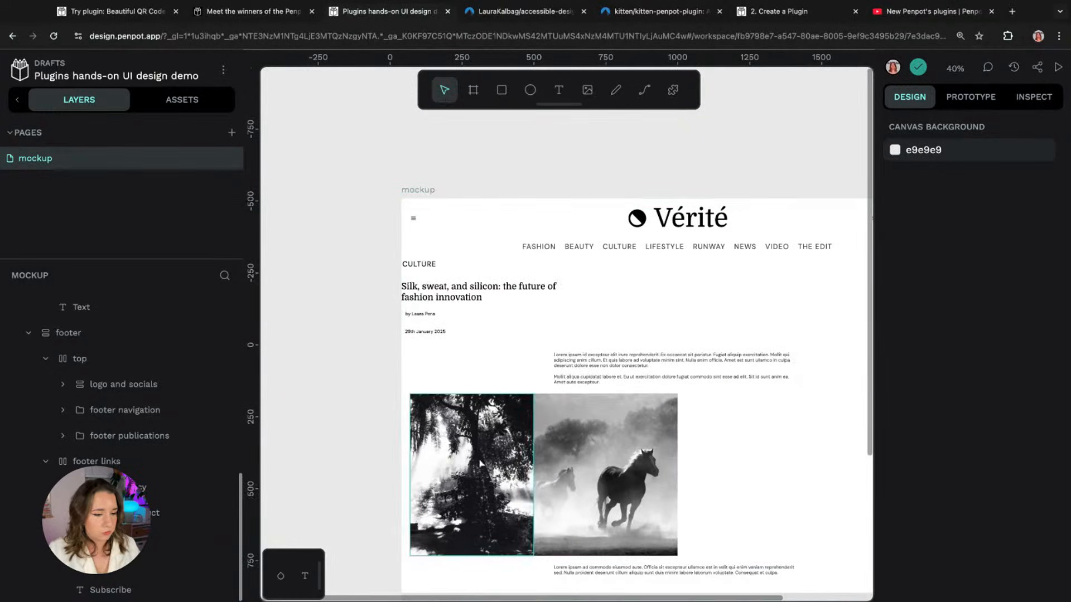
pyautogui.click(479, 463)
pyautogui.click(479, 316)
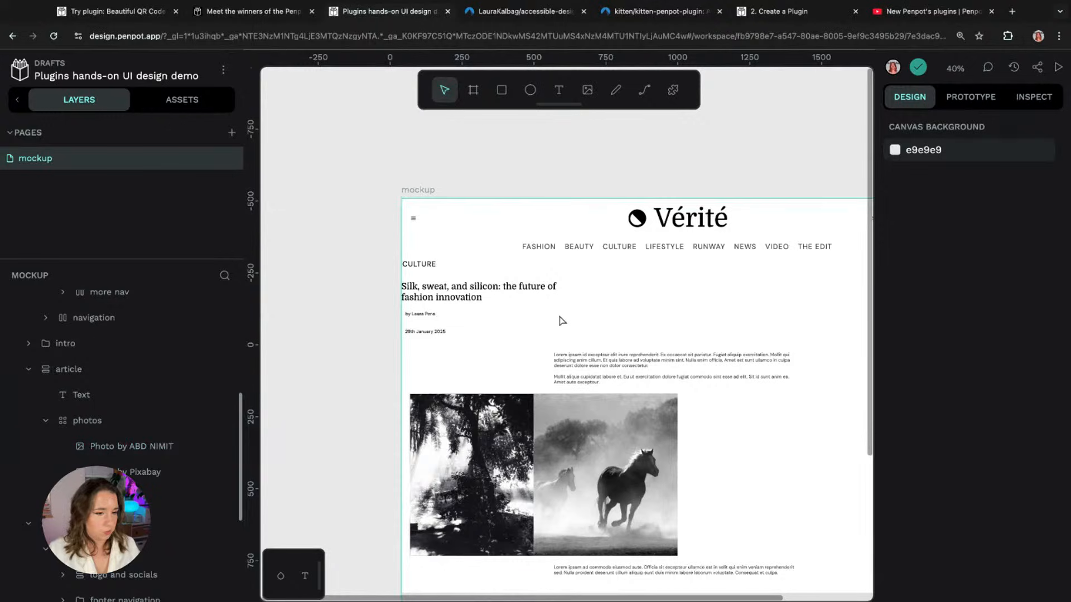
pyautogui.press('super+v')
pyautogui.moveTo(87, 590); pyautogui.dragTo(87, 319)
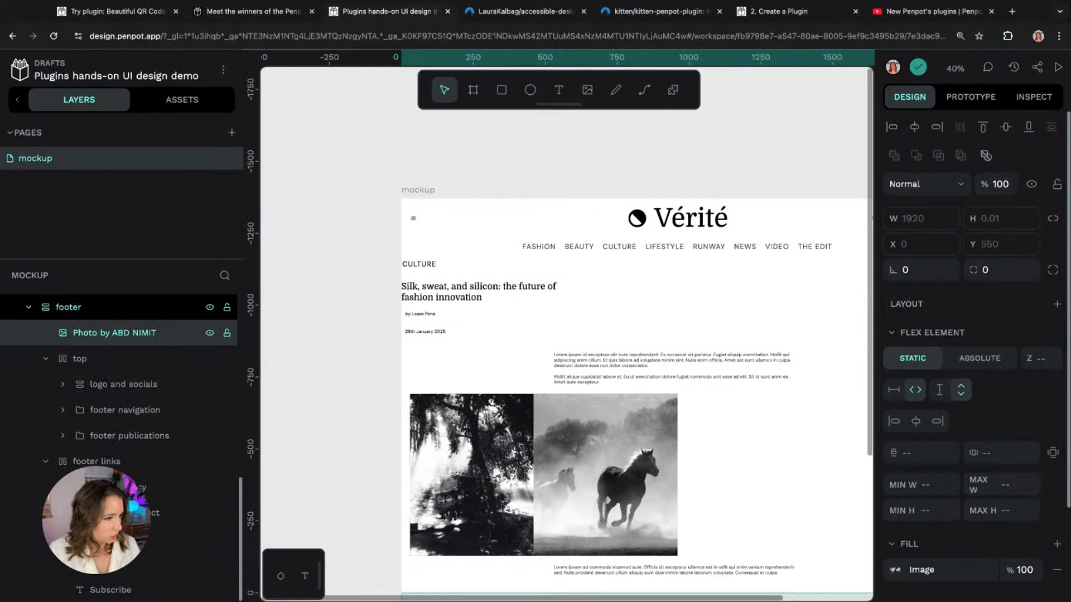
pyautogui.scroll(3, 111, 340)
pyautogui.moveTo(117, 505); pyautogui.dragTo(118, 315)
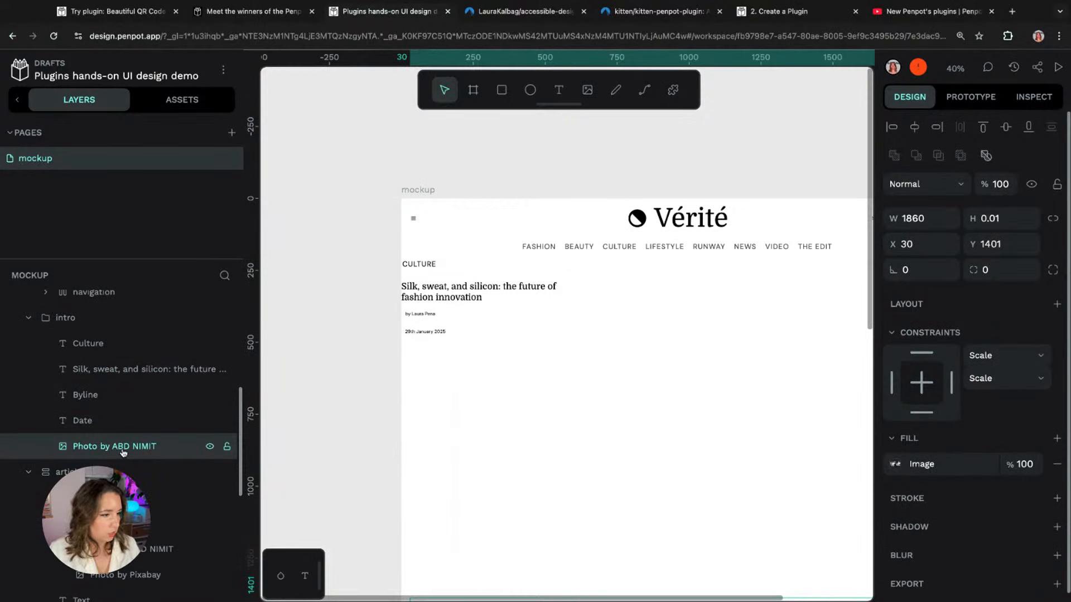
pyautogui.moveTo(123, 453); pyautogui.dragTo(119, 331)
# Step: Add a flex layout to the intro group and set its vertical gap to 30
pyautogui.click(84, 322)
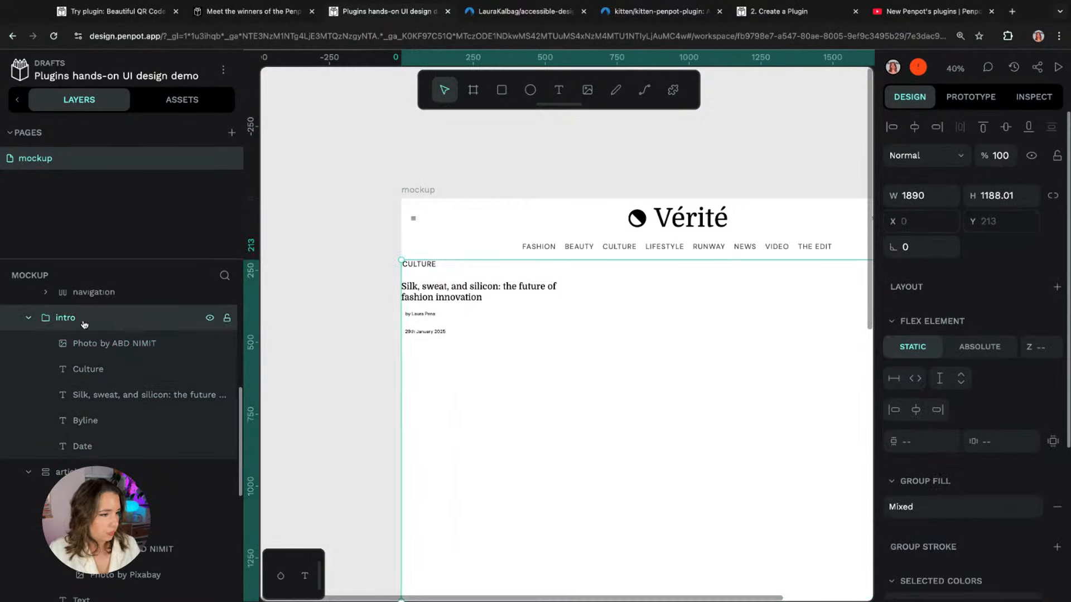
pyautogui.click(1056, 286)
pyautogui.click(1036, 308)
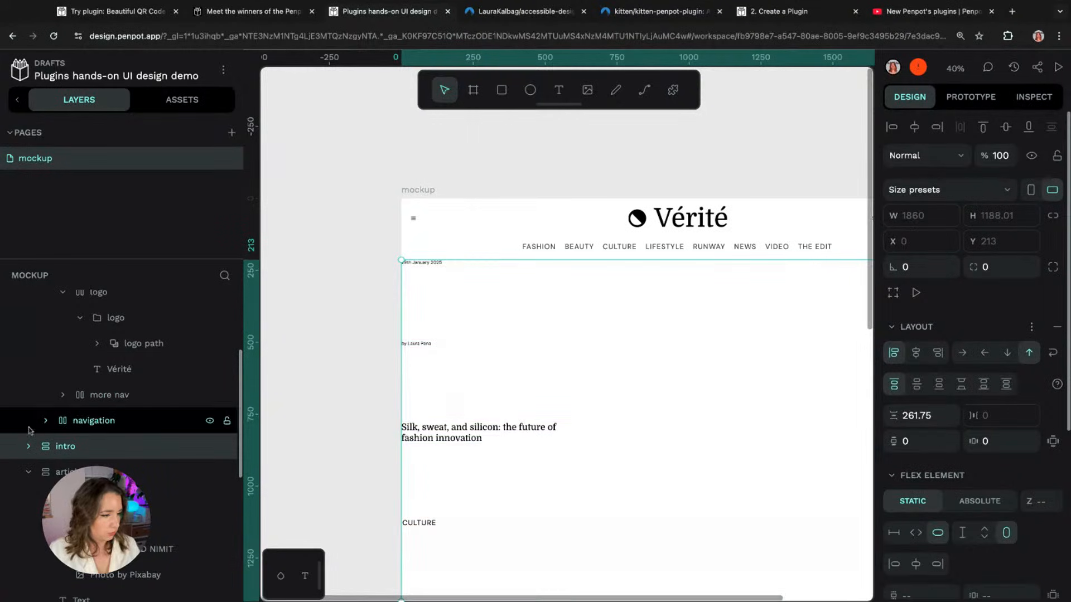
pyautogui.click(28, 446)
pyautogui.scroll(-2, 28, 446)
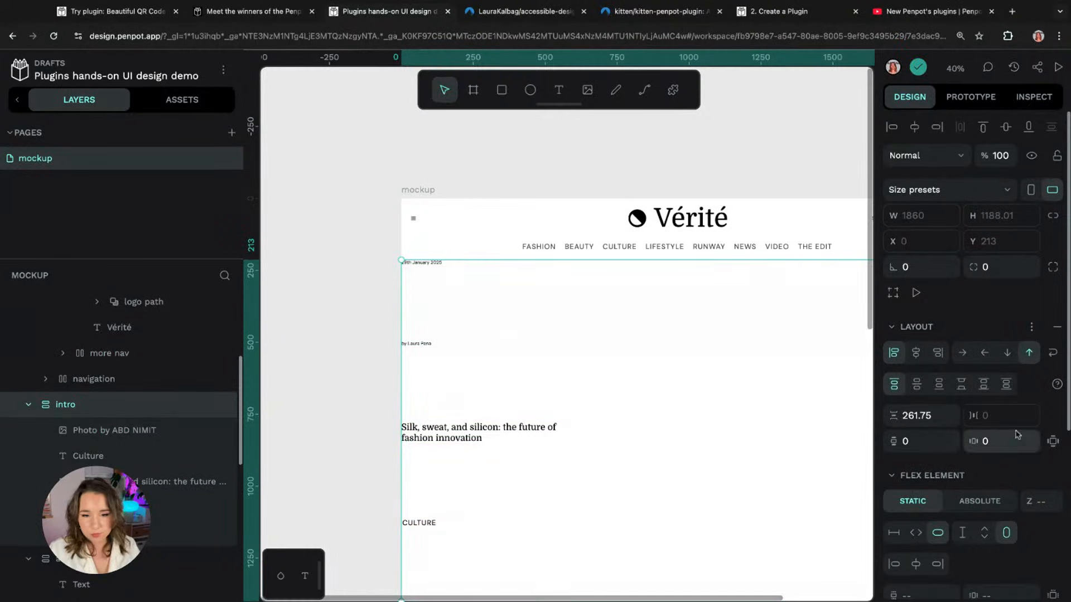
pyautogui.scroll(-1, 926, 403)
pyautogui.click(926, 402)
pyautogui.write('30')
pyautogui.press('Return')
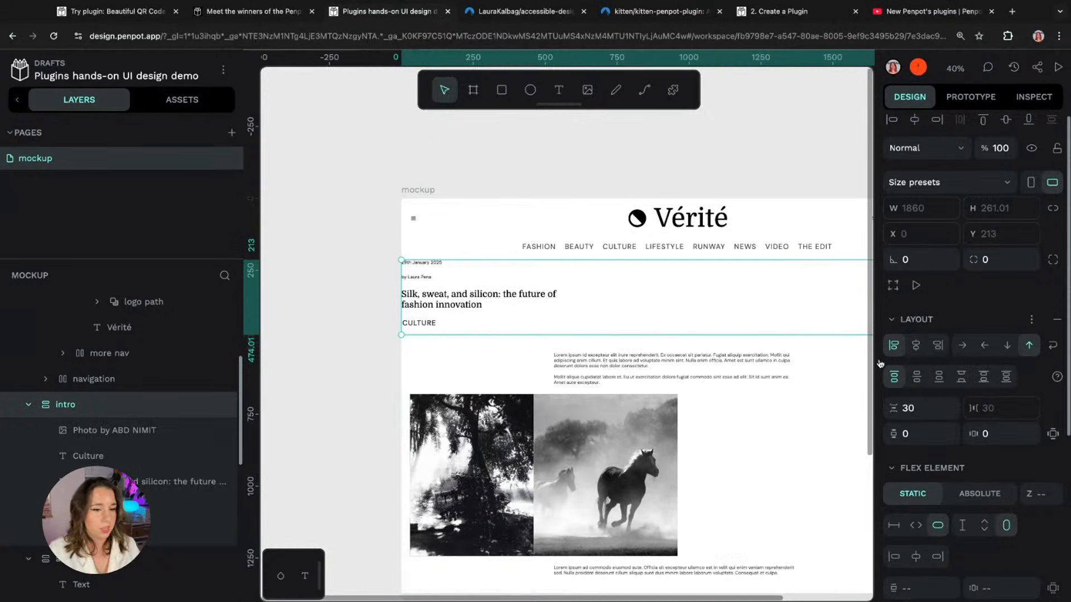
# Step: Give the intro's tree photo a fixed width and set its size to 300 by 300
pyautogui.press('space')
pyautogui.moveTo(402, 296); pyautogui.dragTo(338, 268)
pyautogui.scroll(-4, 680, 324)
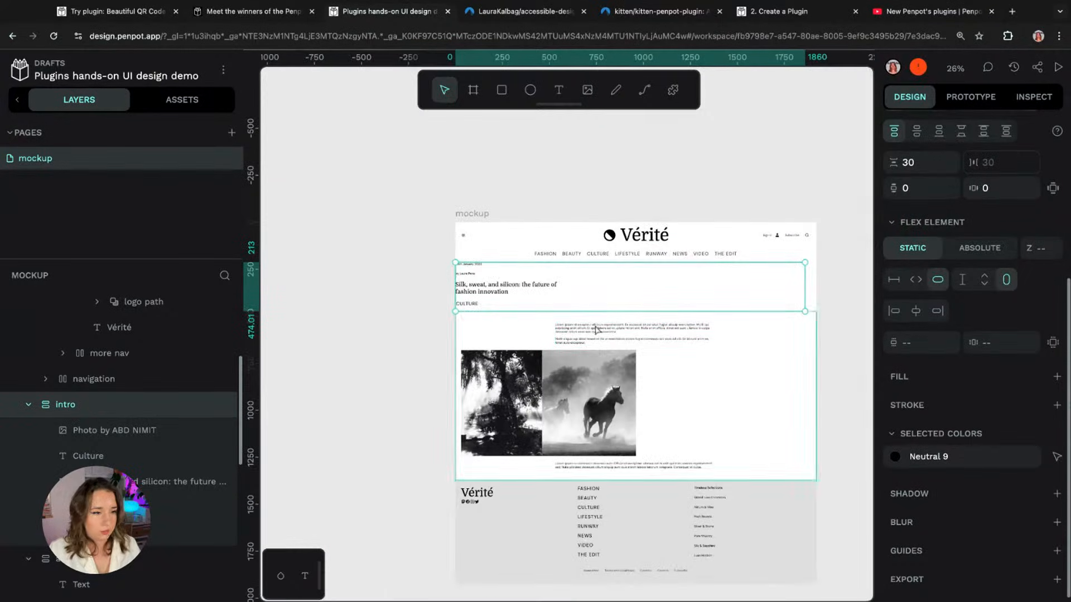
pyautogui.click(116, 433)
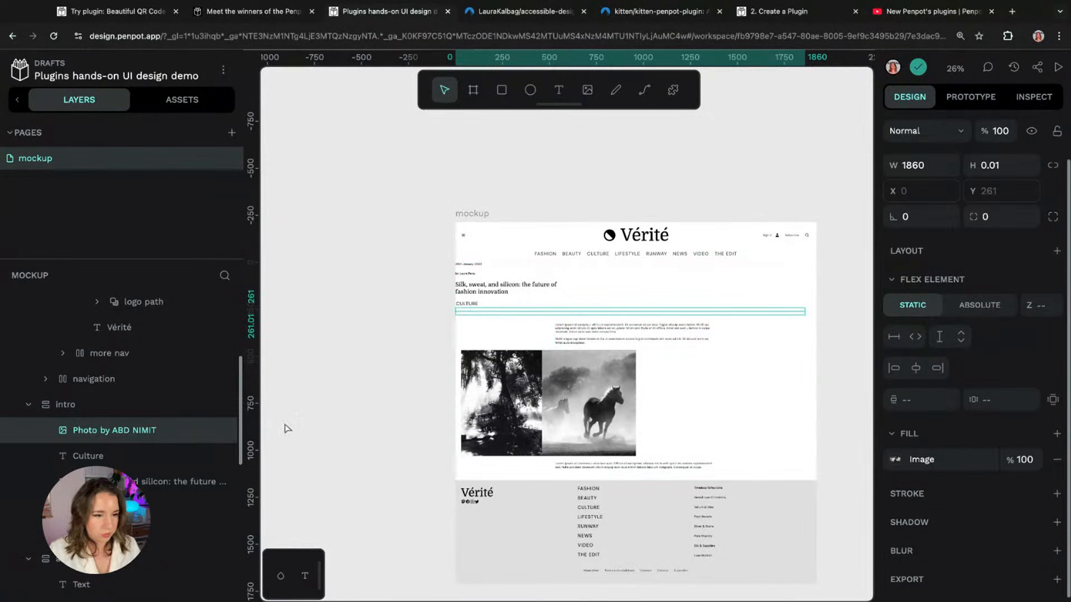
pyautogui.click(895, 338)
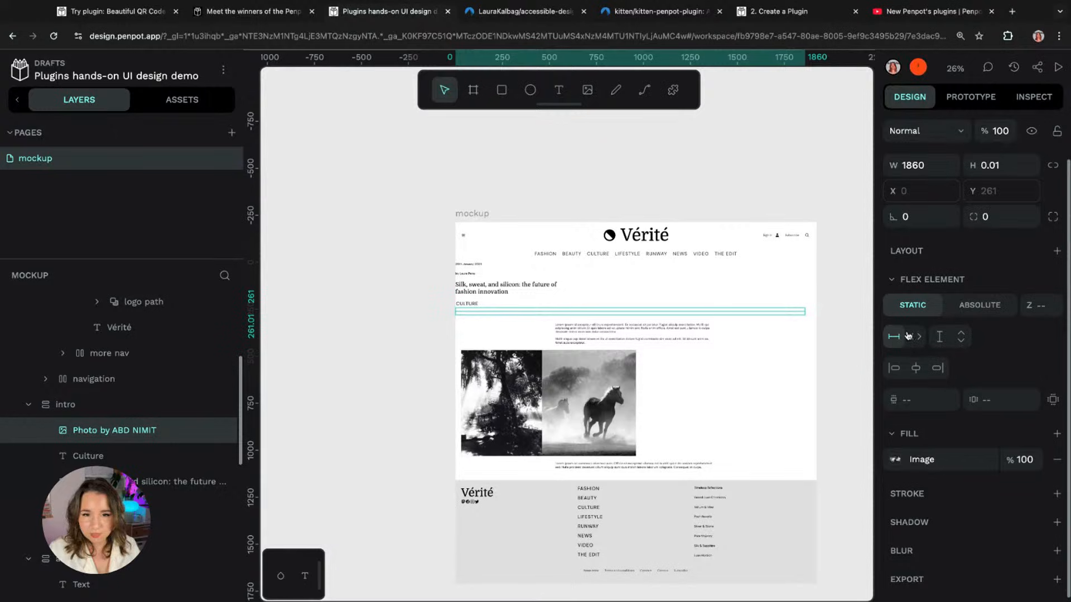
pyautogui.click(1008, 168)
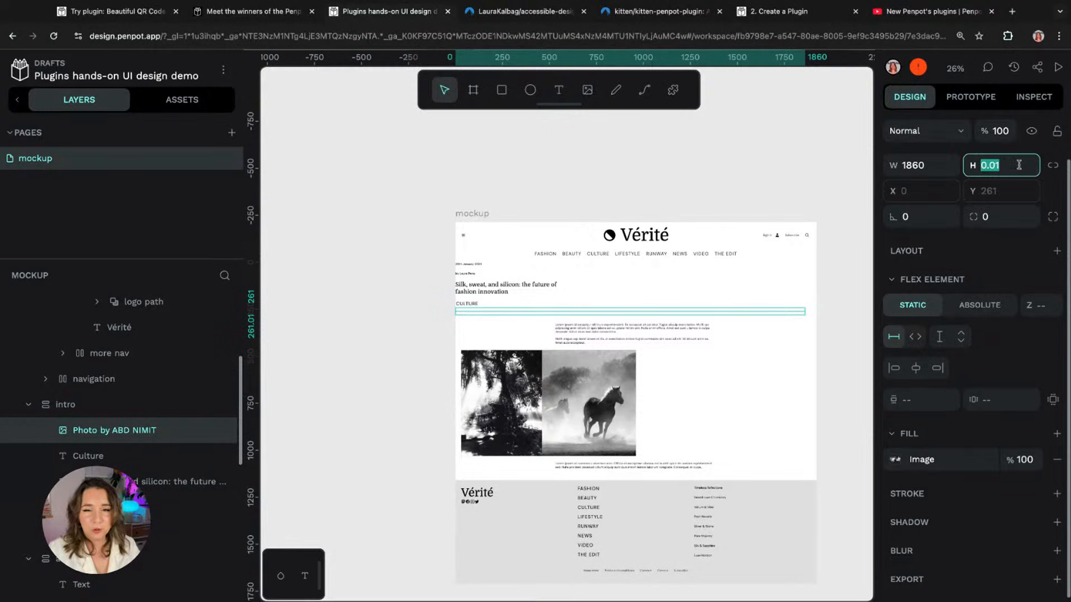
pyautogui.hotkey('shift', 'Tab')
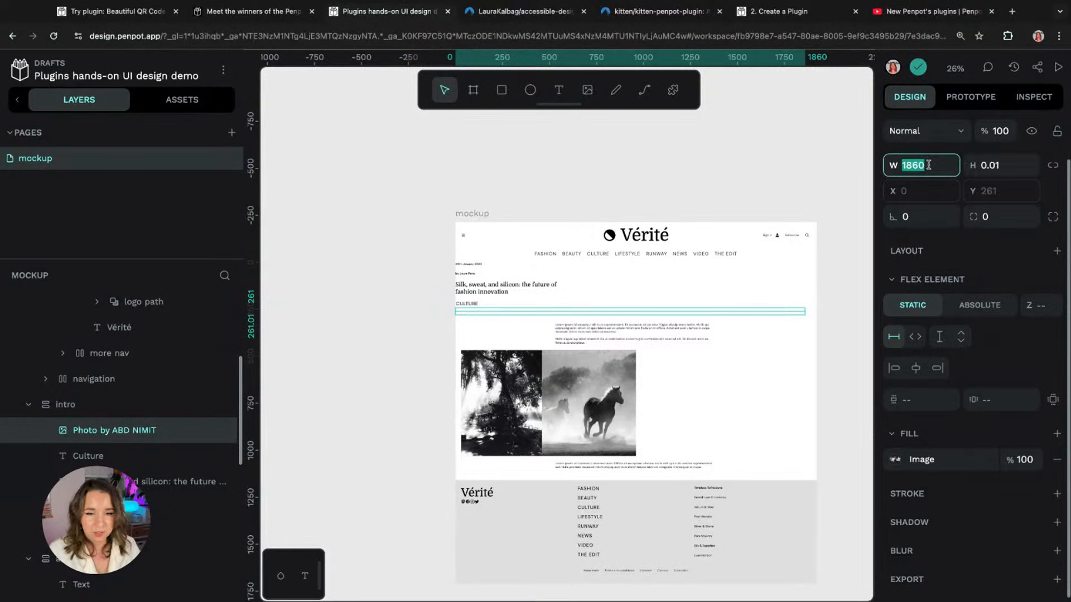
pyautogui.write('300')
pyautogui.press('Return')
pyautogui.click(981, 160)
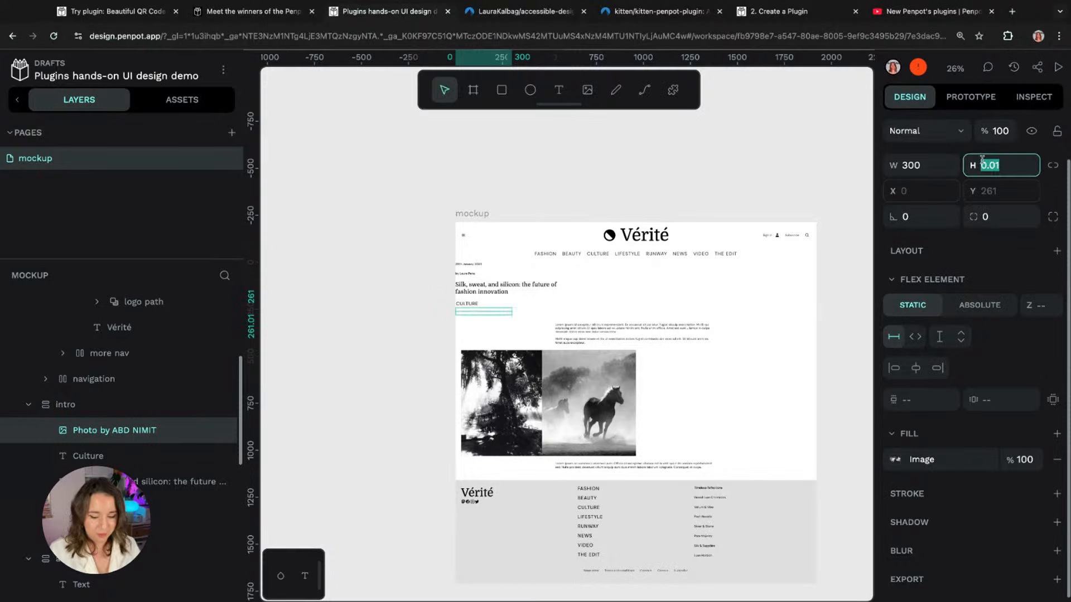
pyautogui.write('300')
pyautogui.press('Return')
pyautogui.scroll(2, 547, 296)
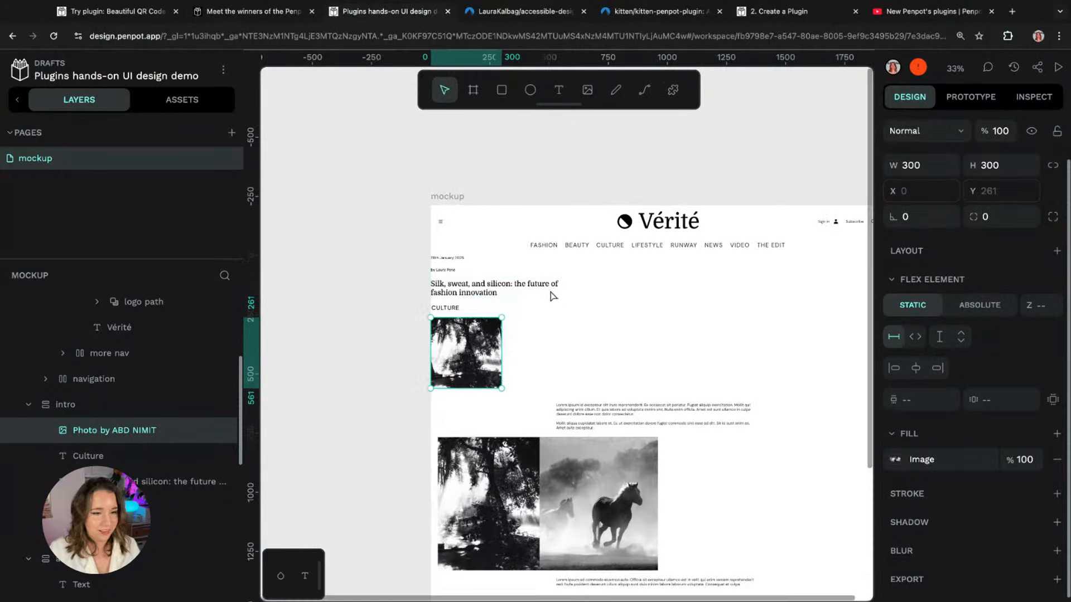
pyautogui.scroll(1, 547, 298)
# Step: Group the intro's category, headline, byline and date layers, and name the group "text"
pyautogui.click(136, 405)
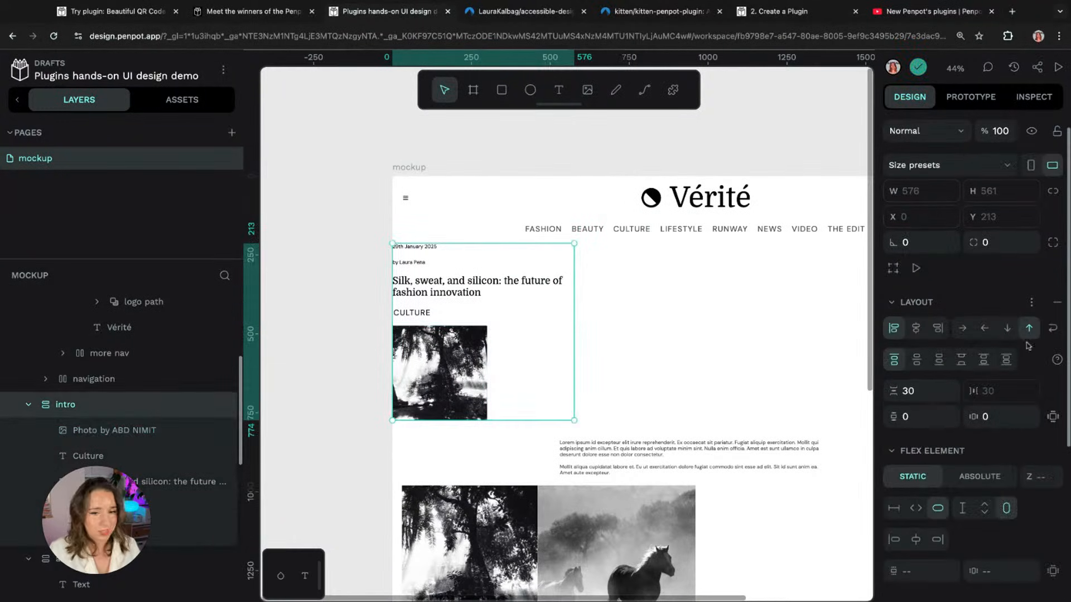
pyautogui.click(1031, 301)
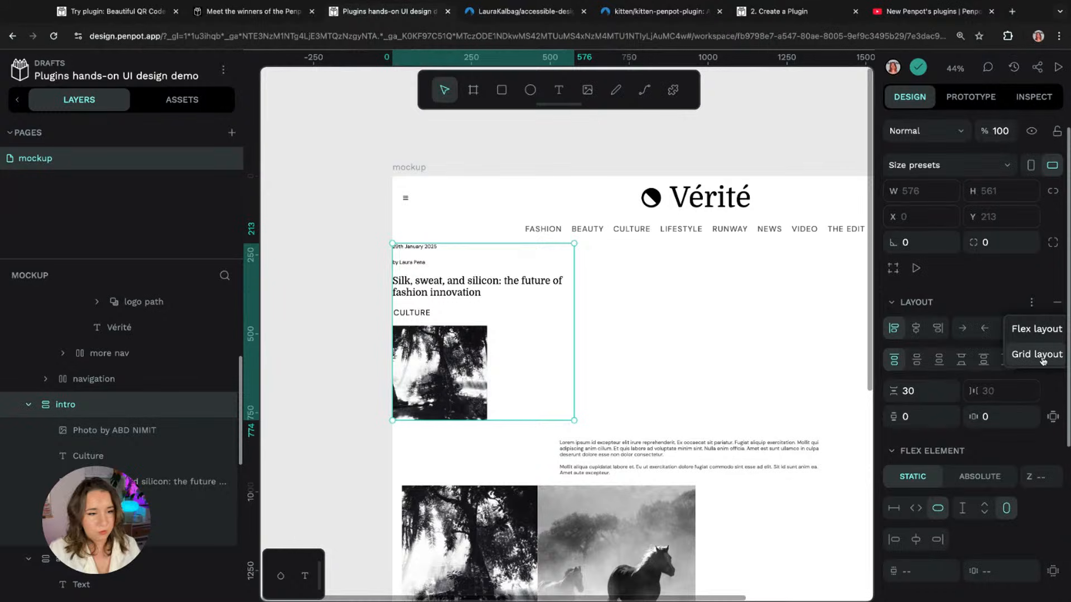
pyautogui.click(120, 482)
pyautogui.click(111, 457)
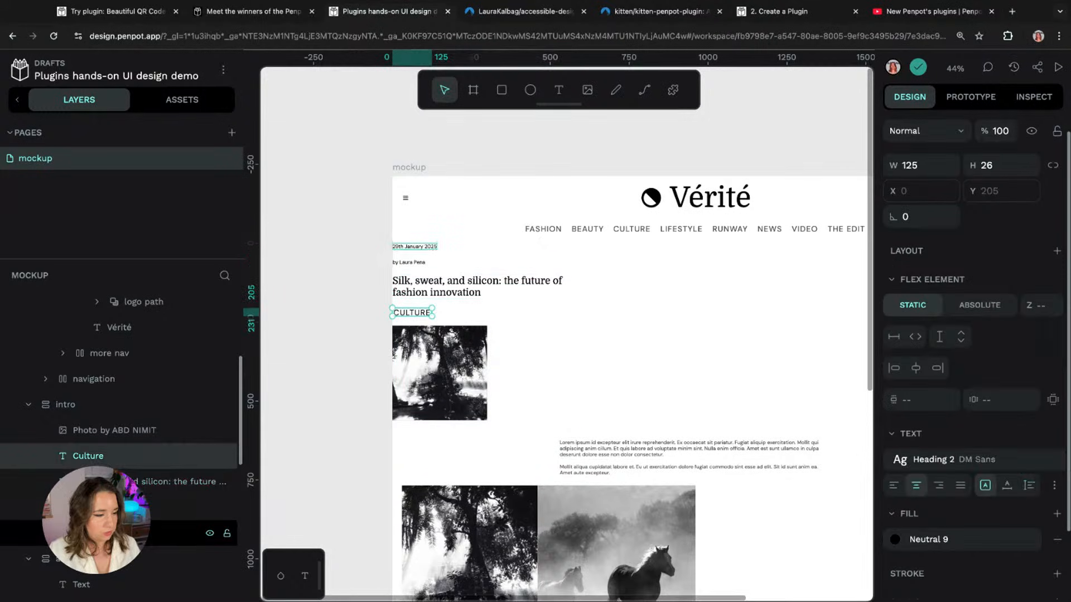
pyautogui.keyDown('shift'); pyautogui.click(111, 533); pyautogui.keyUp('shift')
pyautogui.rightClick(115, 529)
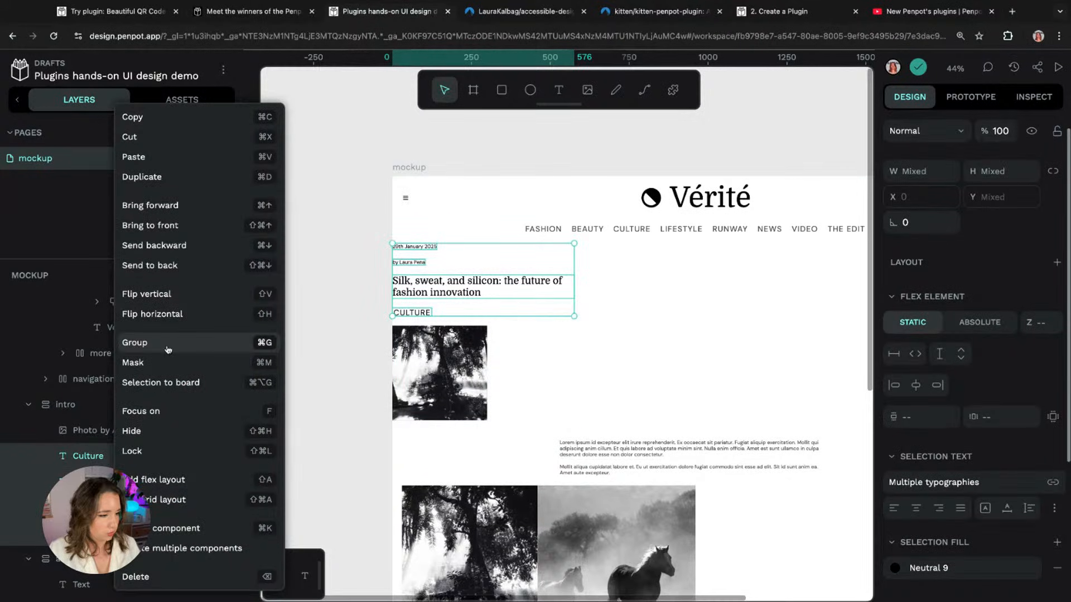
pyautogui.click(134, 342)
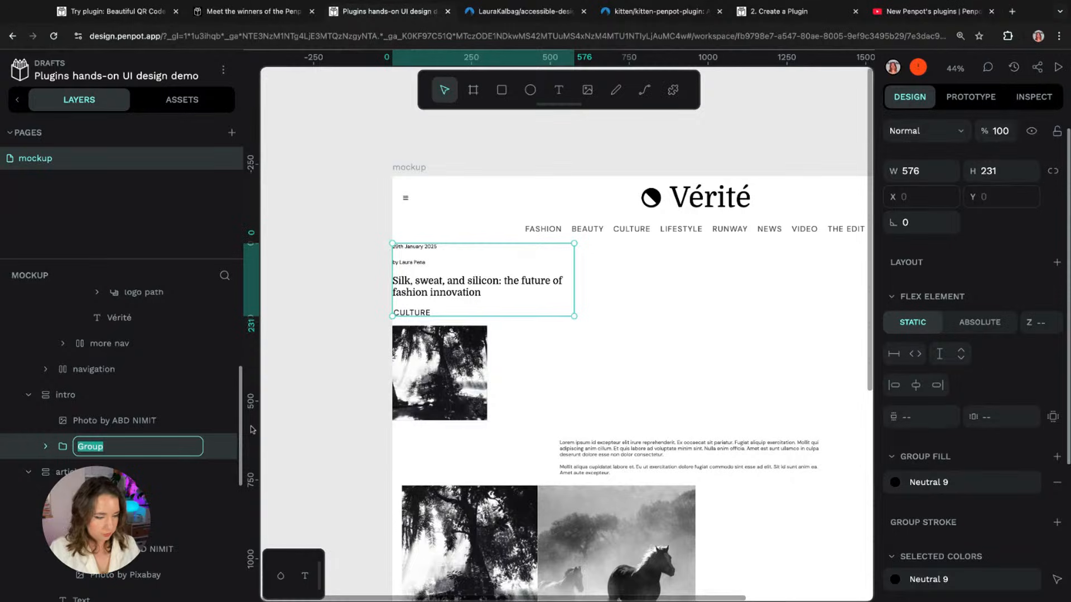
pyautogui.write('text')
pyautogui.press('Return')
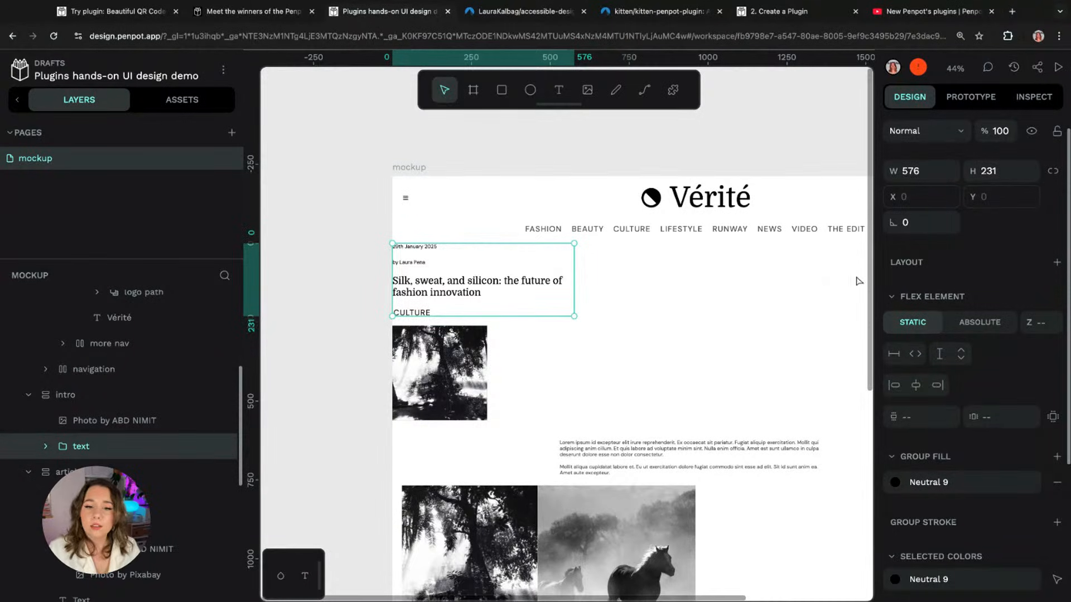
# Step: Add a flex layout to the text group, stacking its items in column direction with centred horizontal alignment
pyautogui.click(1056, 262)
pyautogui.click(1032, 284)
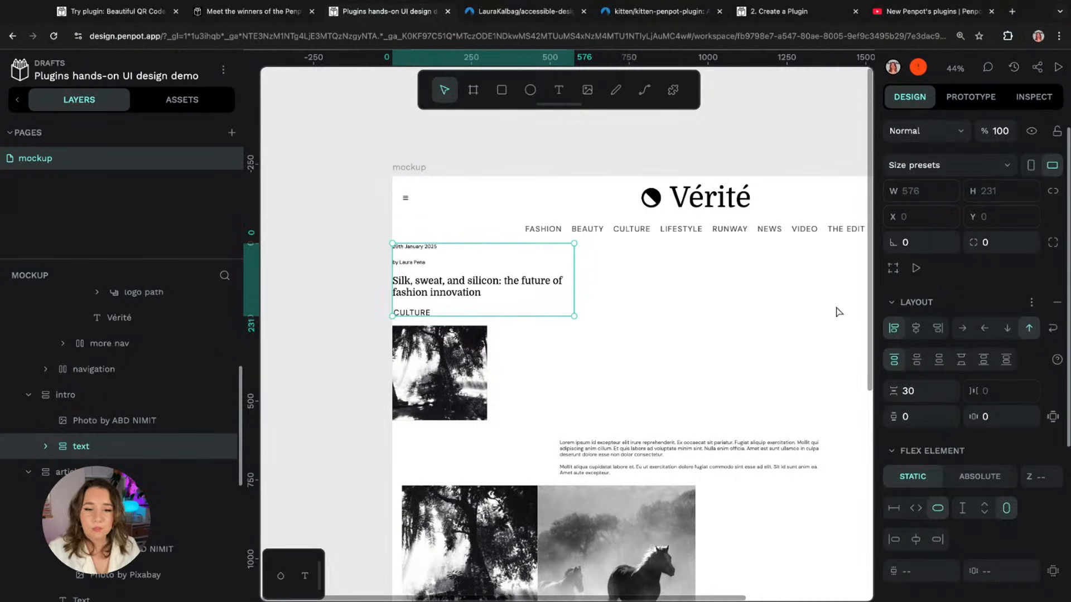
pyautogui.click(1012, 331)
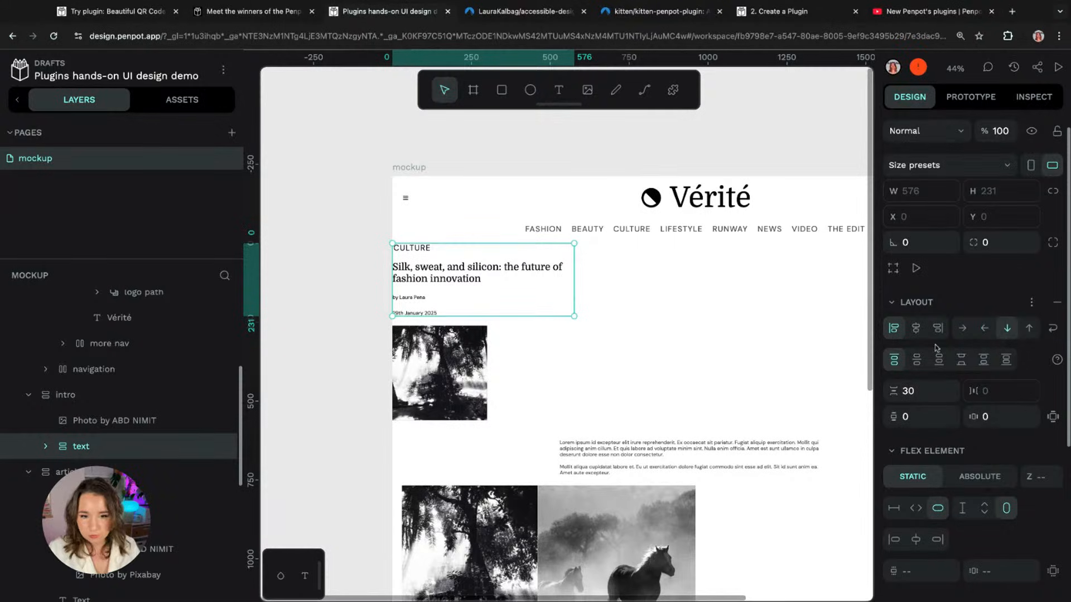
pyautogui.click(915, 329)
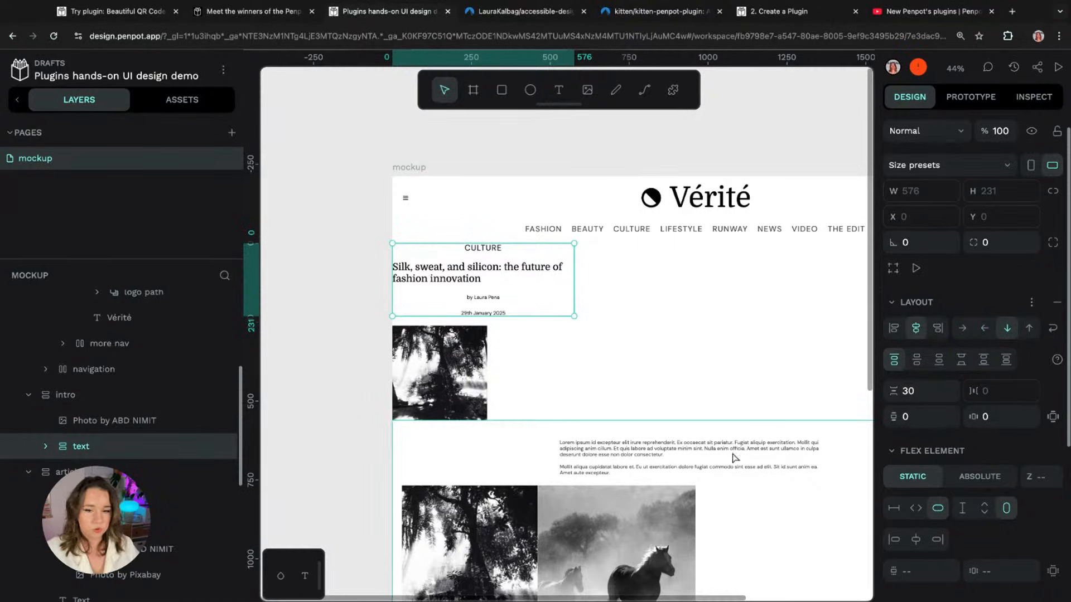
# Step: Set the text group's vertical gap to 15 and its vertical and horizontal padding to 30
pyautogui.click(937, 389)
pyautogui.write('15')
pyautogui.press('Tab')
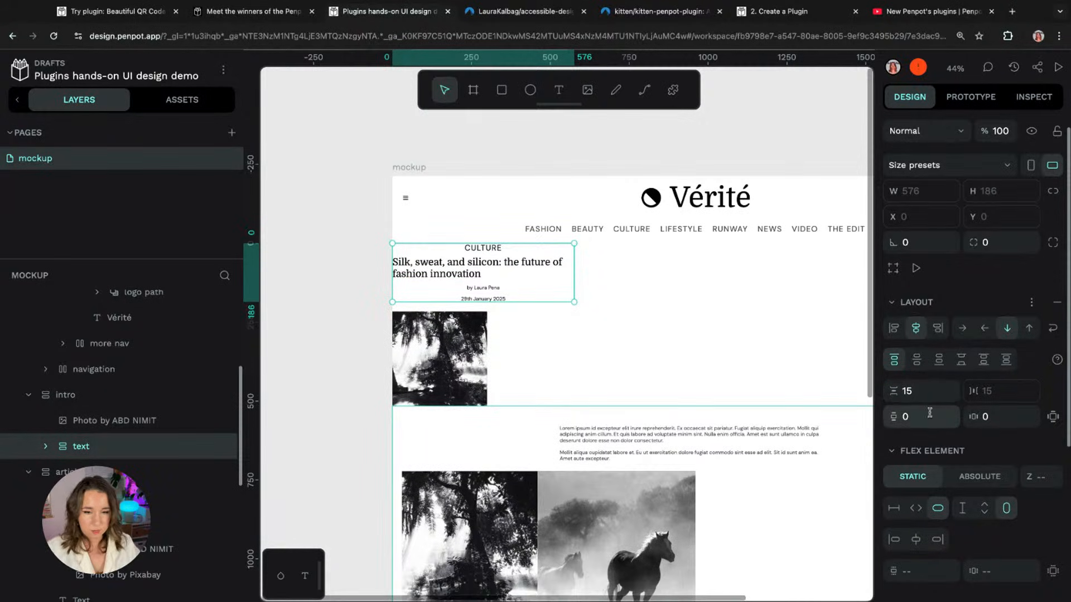
pyautogui.write('30')
pyautogui.press('Return')
pyautogui.click(1004, 410)
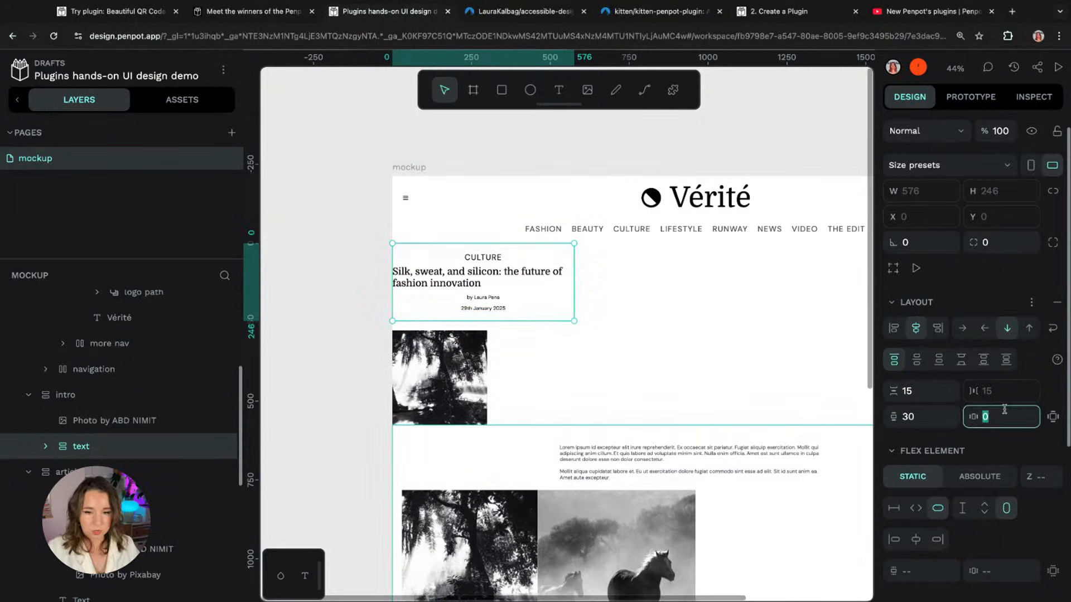
pyautogui.write('30')
pyautogui.press('Return')
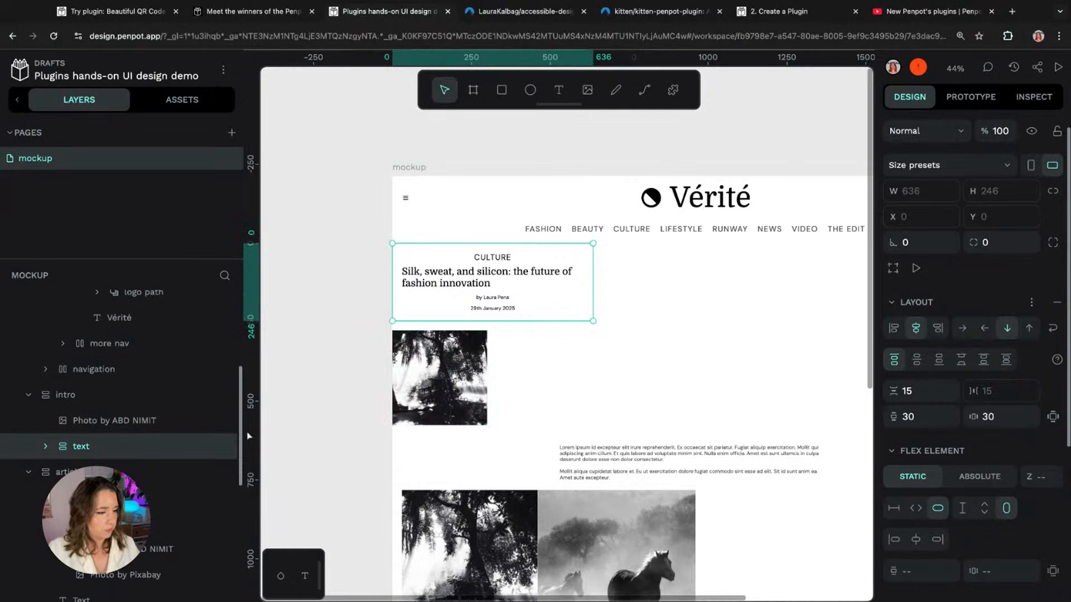
# Step: Convert the intro group to a grid layout with two 1fr columns and a single 1fr row
pyautogui.click(147, 421)
pyautogui.click(106, 395)
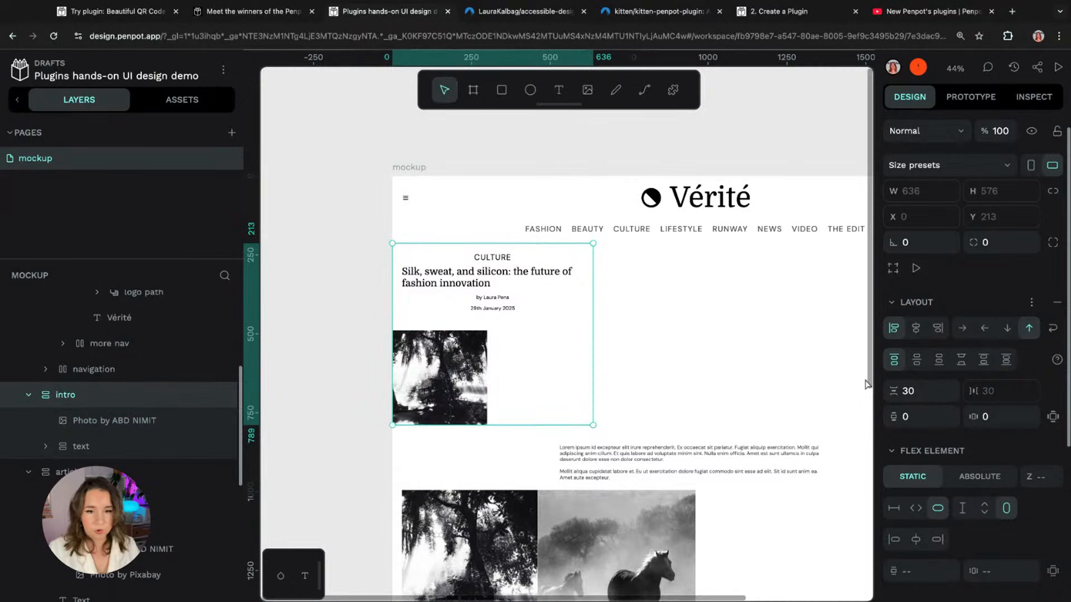
pyautogui.click(1031, 301)
pyautogui.click(1036, 355)
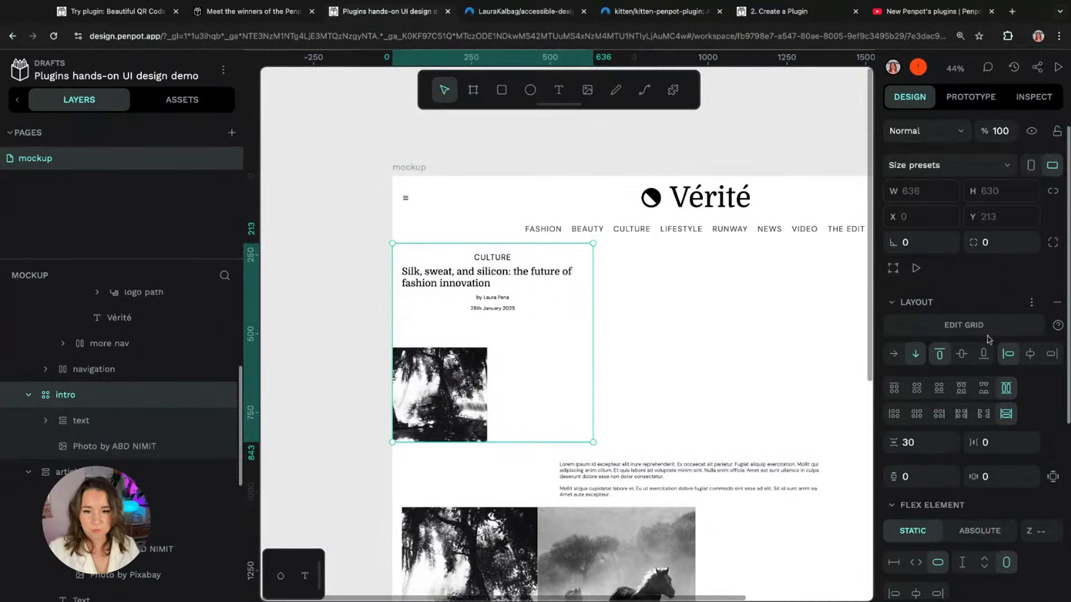
pyautogui.click(987, 333)
pyautogui.click(1053, 356)
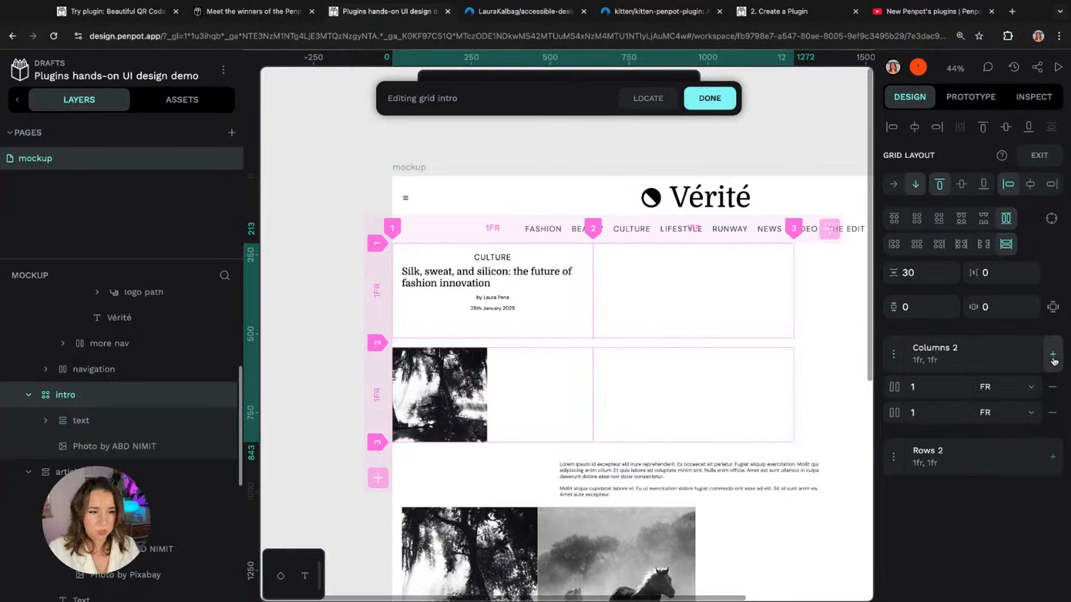
pyautogui.click(931, 454)
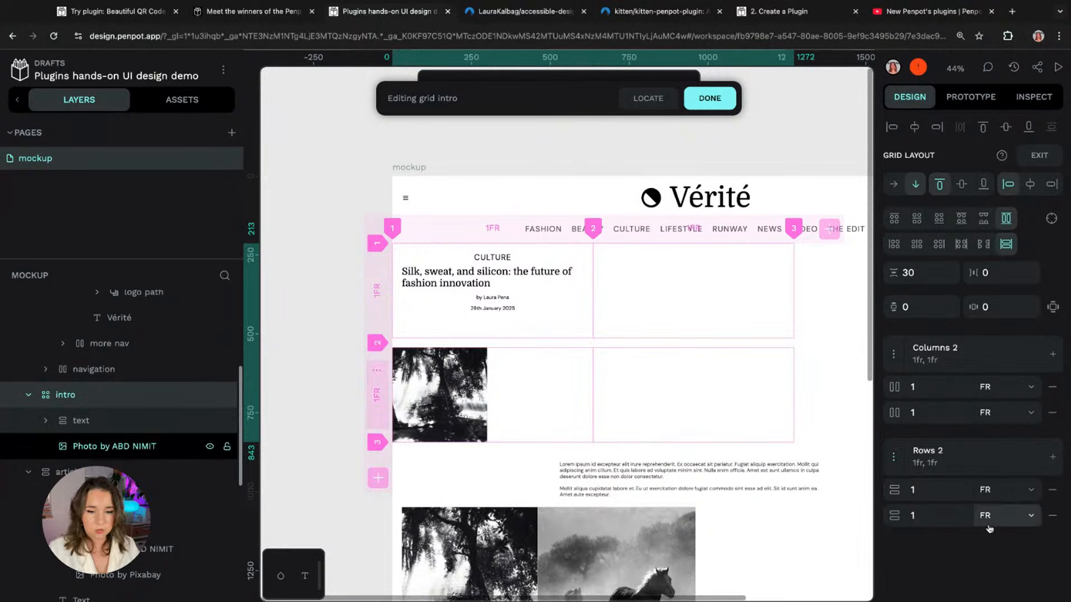
pyautogui.click(1053, 516)
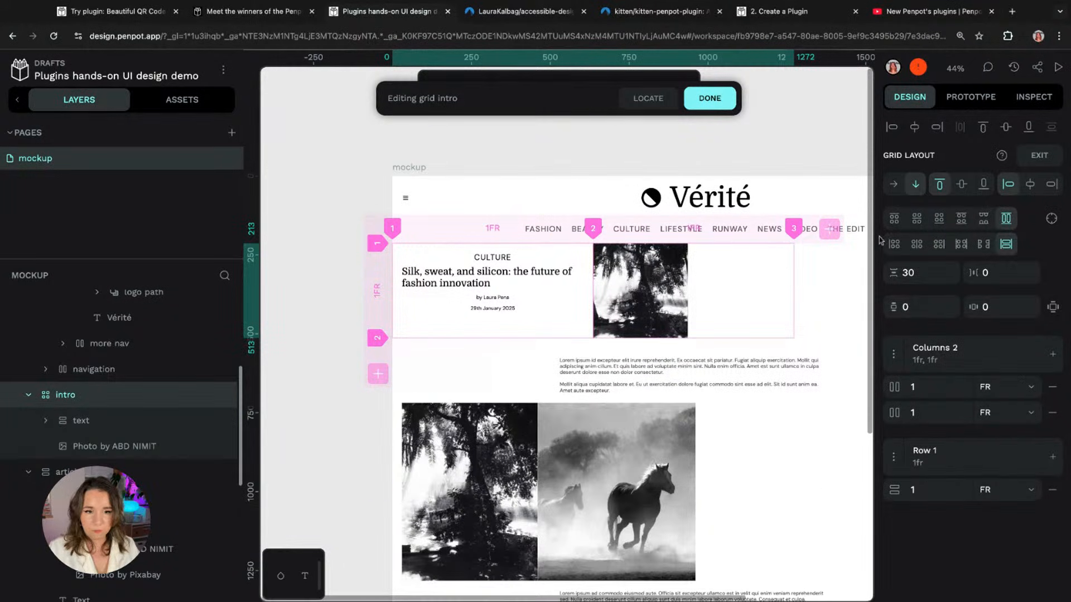
pyautogui.click(810, 120)
# Step: Reorder the intro's layers so the tree photo precedes the text group, and make the photo fill its grid cell
pyautogui.hscroll(2, 812, 119)
pyautogui.click(619, 281)
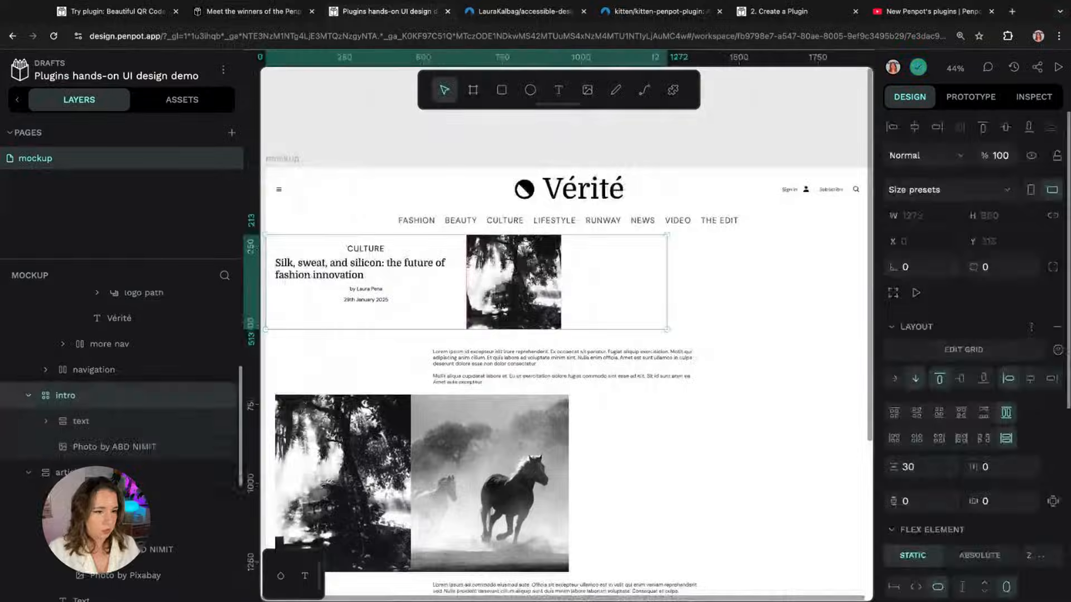
pyautogui.moveTo(112, 446); pyautogui.dragTo(111, 419)
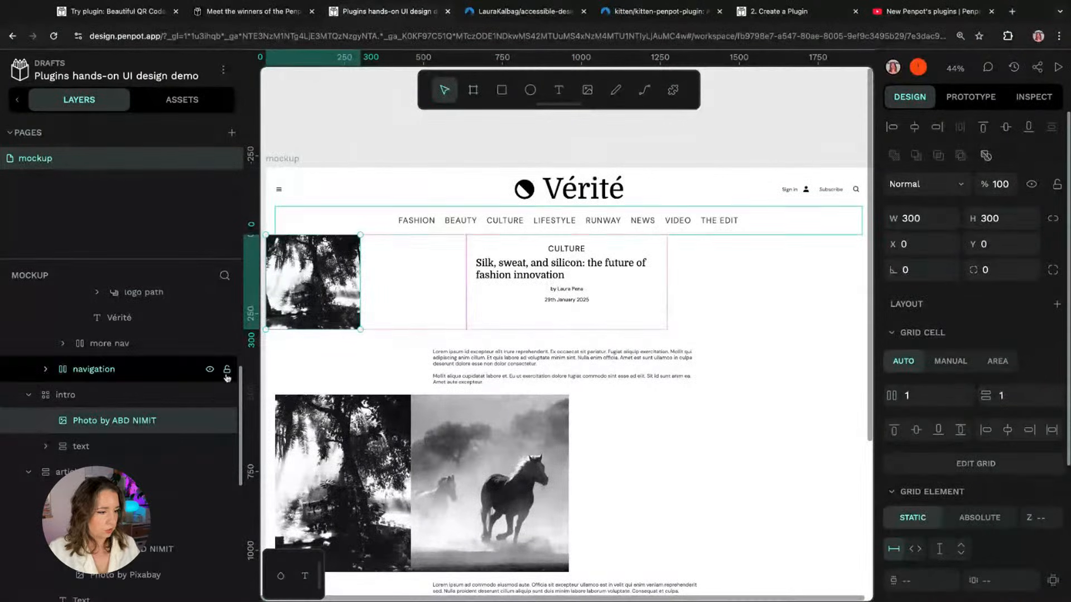
pyautogui.scroll(-1, 967, 517)
pyautogui.click(916, 534)
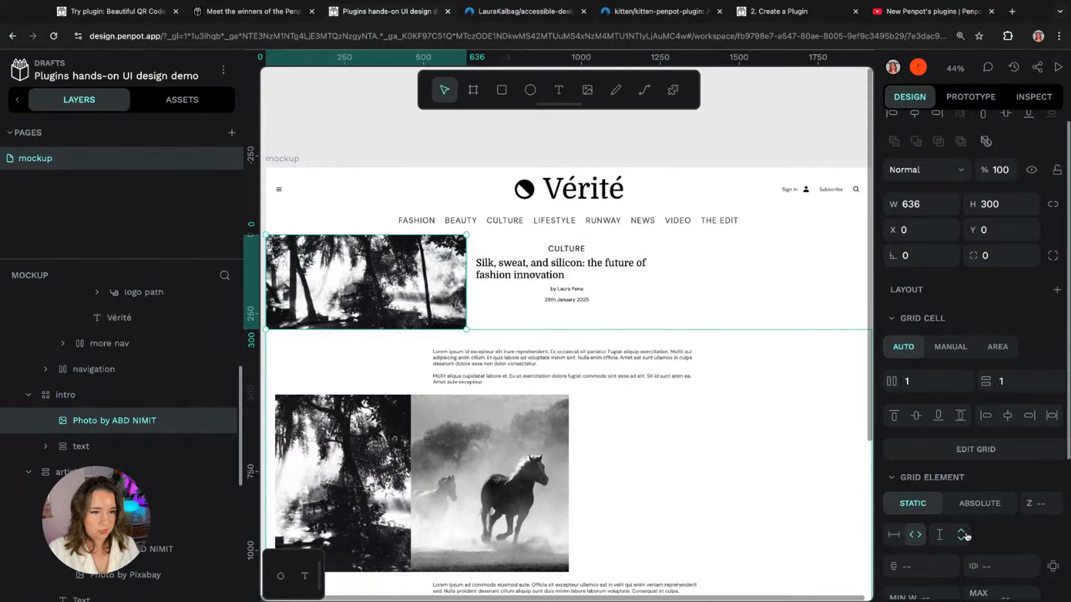
# Step: Make the intro group fill the mockup's full width and set its height to 600
pyautogui.click(66, 394)
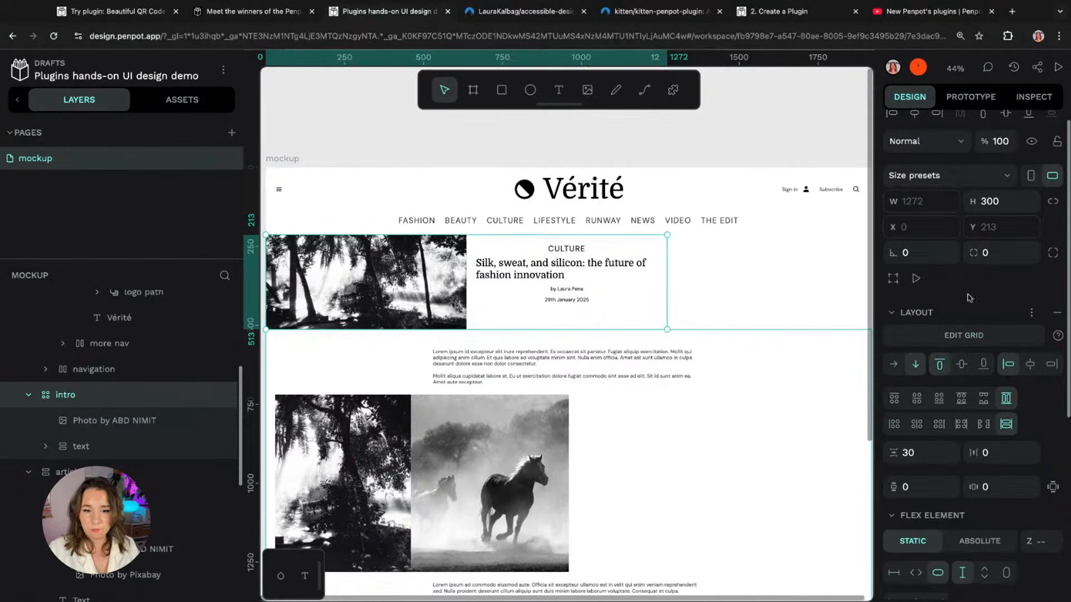
pyautogui.scroll(-1, 935, 385)
pyautogui.click(915, 542)
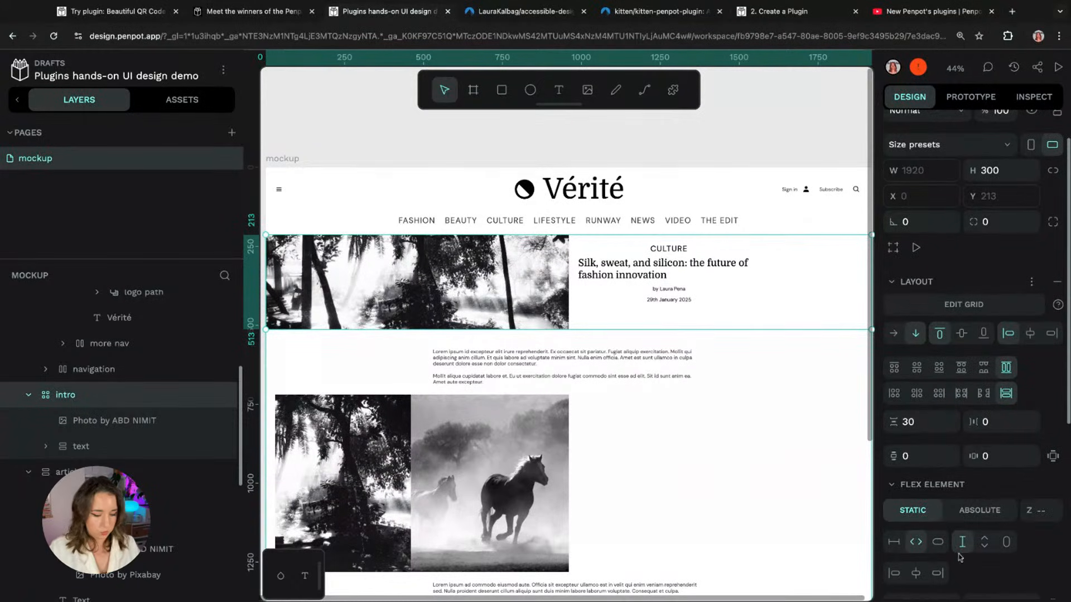
pyautogui.click(1013, 171)
pyautogui.write('600')
pyautogui.press('Return')
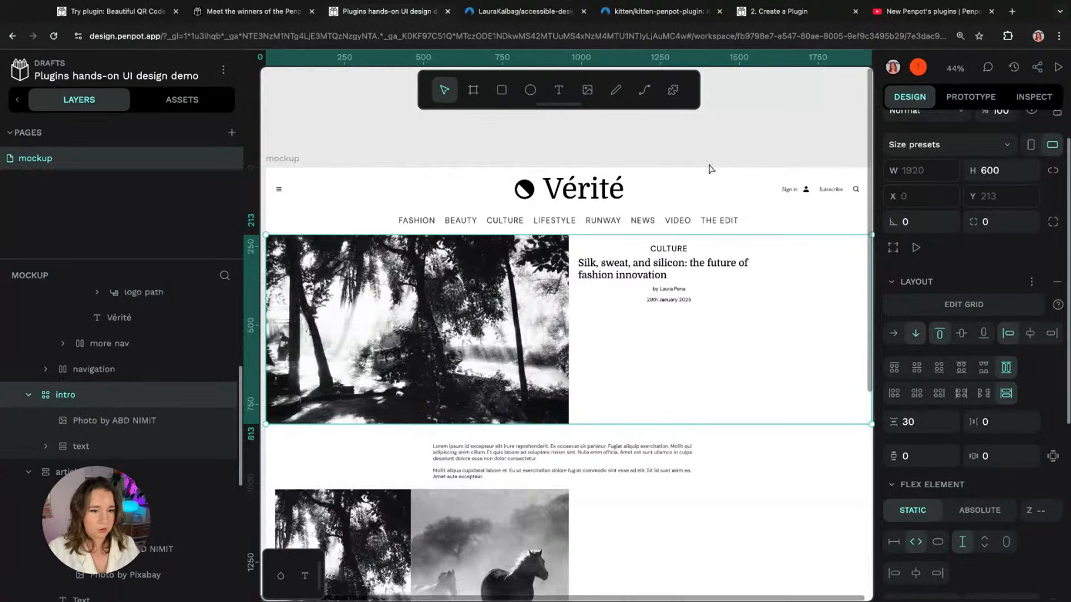
# Step: Centre the text group vertically and horizontally within its cell of the intro grid
pyautogui.click(658, 284)
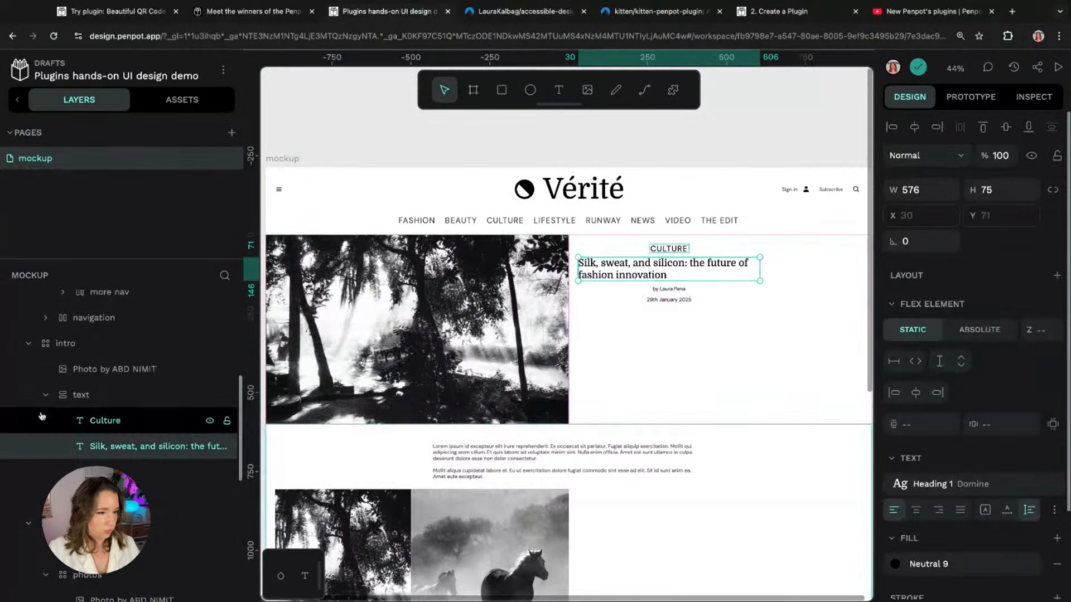
pyautogui.click(111, 400)
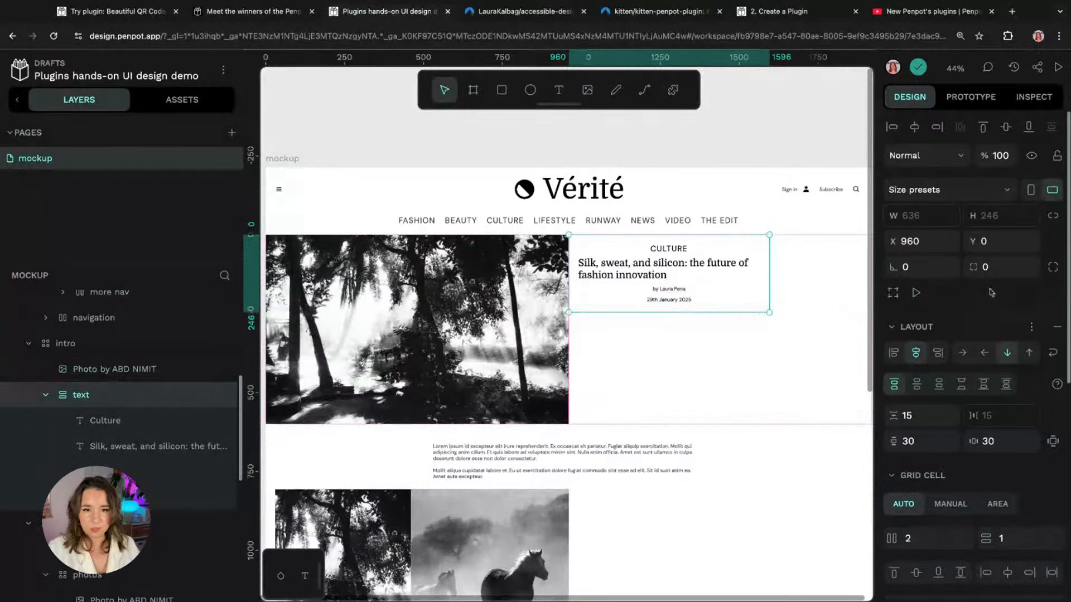
pyautogui.scroll(-1, 984, 295)
pyautogui.scroll(-5, 984, 294)
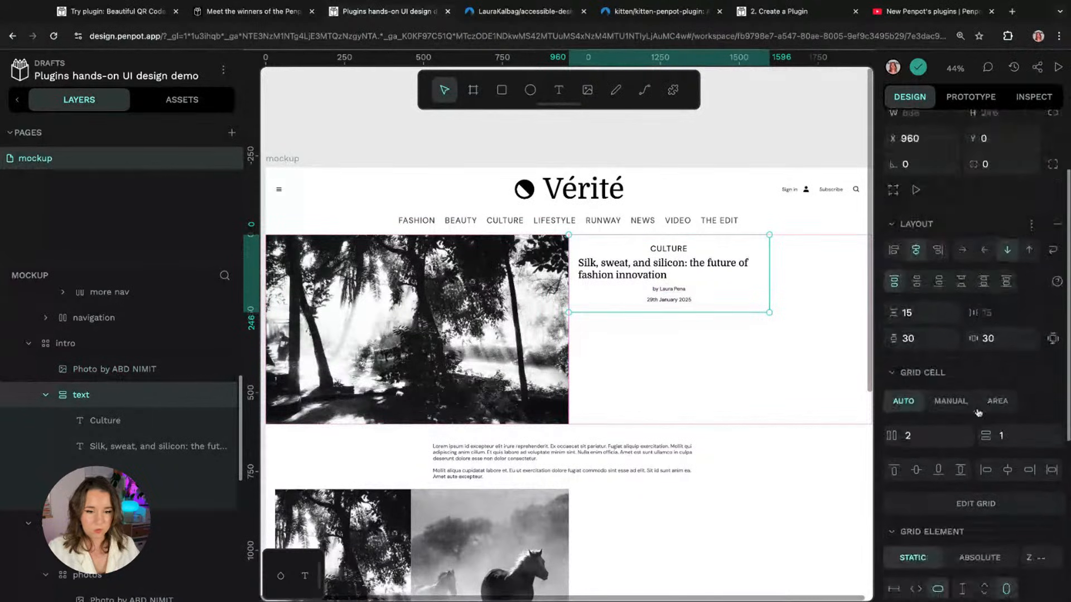
pyautogui.scroll(-2, 837, 205)
pyautogui.hscroll(2, 836, 205)
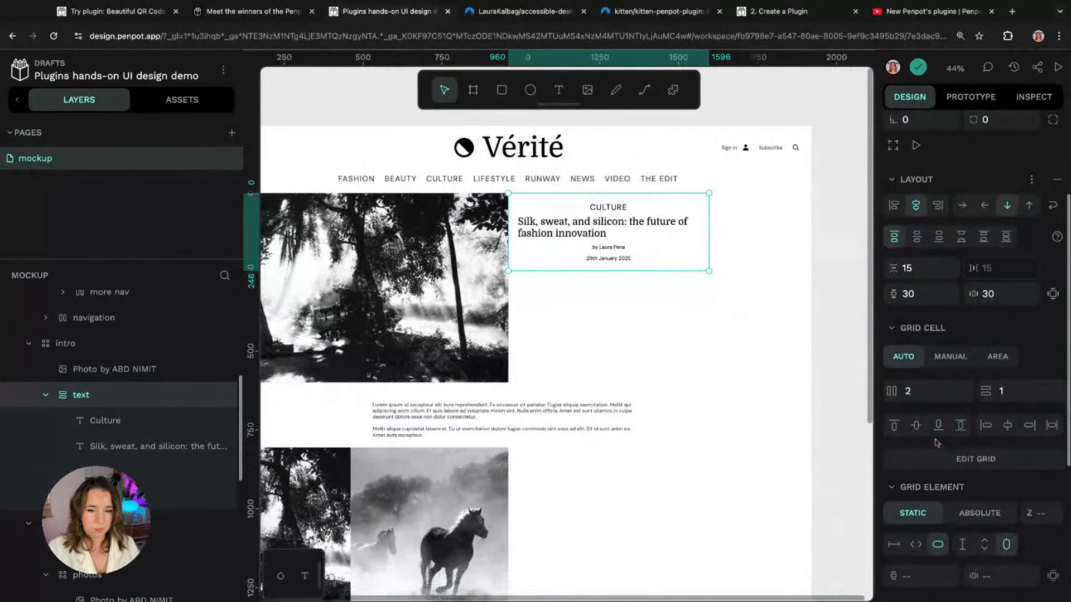
pyautogui.click(916, 426)
pyautogui.click(1007, 426)
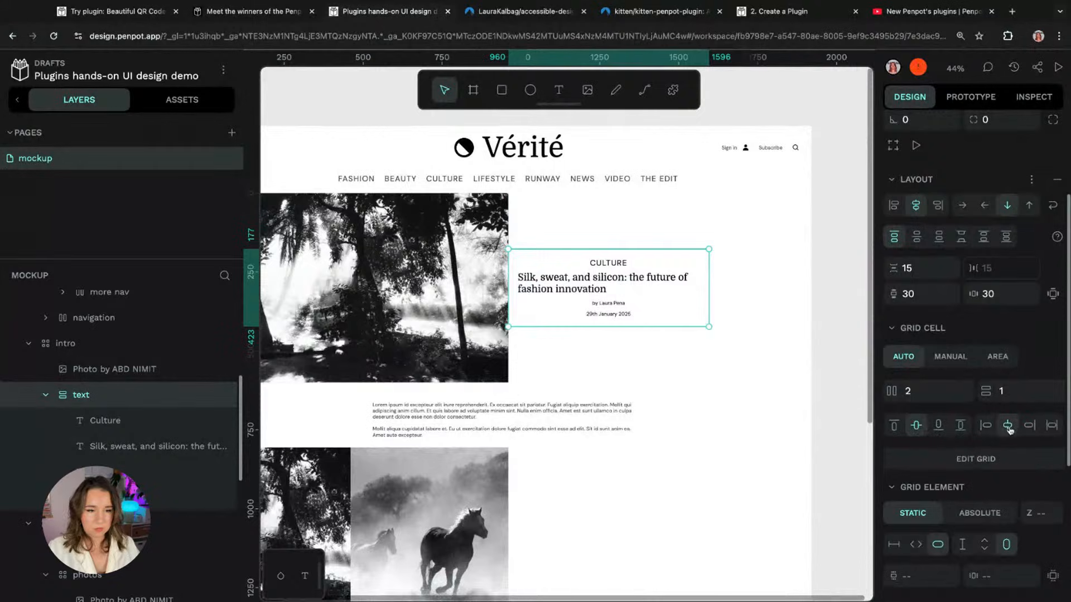
# Step: Deselect the text group and open the installed Day & Night plugin
pyautogui.click(817, 224)
pyautogui.hscroll(-2, 550, 217)
pyautogui.scroll(1, 550, 218)
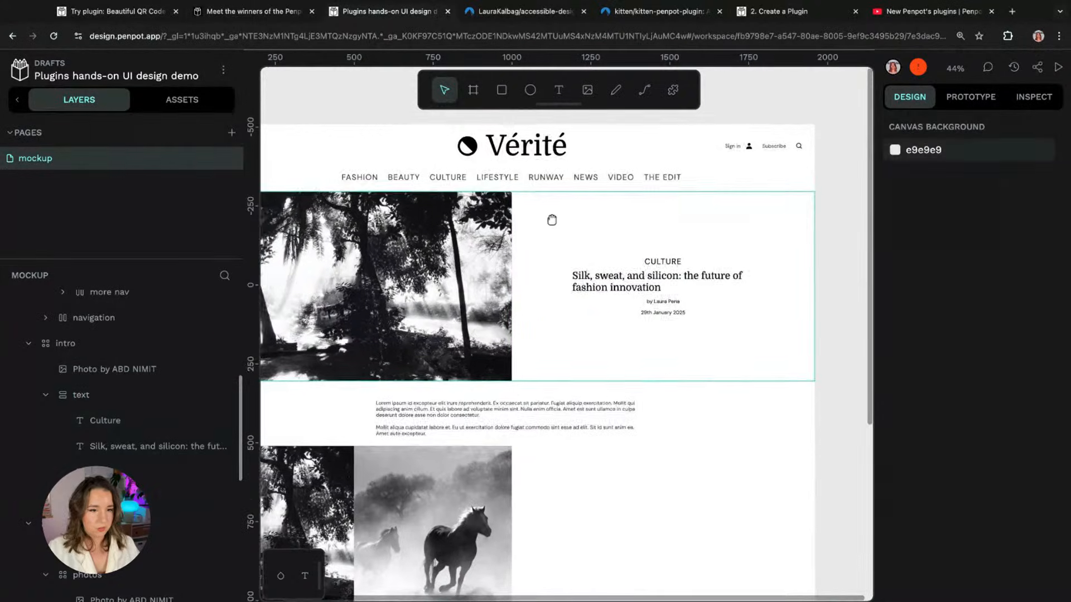
pyautogui.scroll(-2, 628, 253)
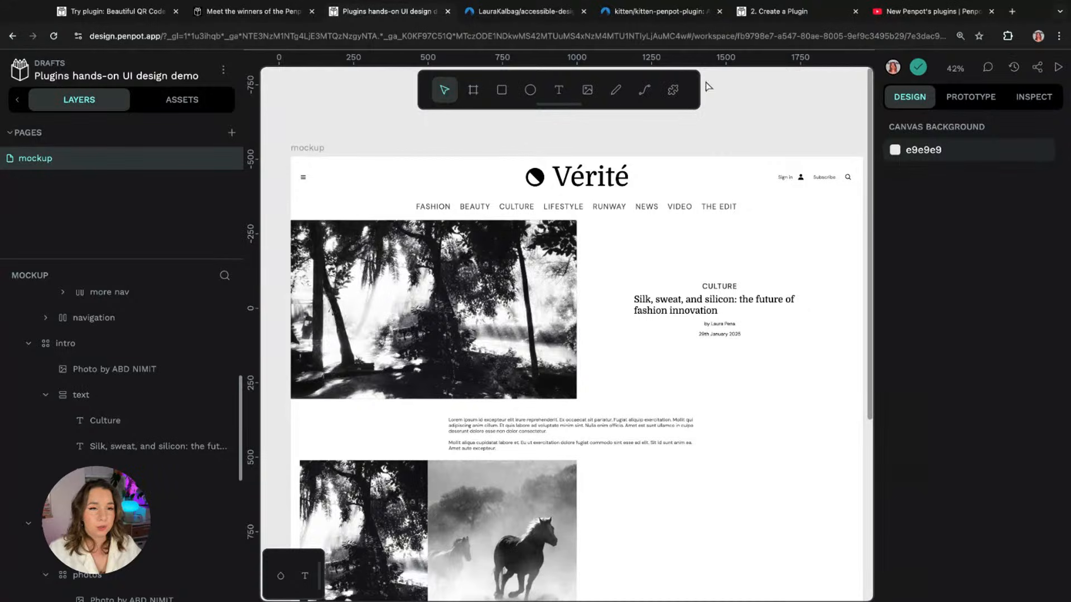
pyautogui.hotkey('ctrl', 'alt', 'p')
pyautogui.scroll(-10, 531, 425)
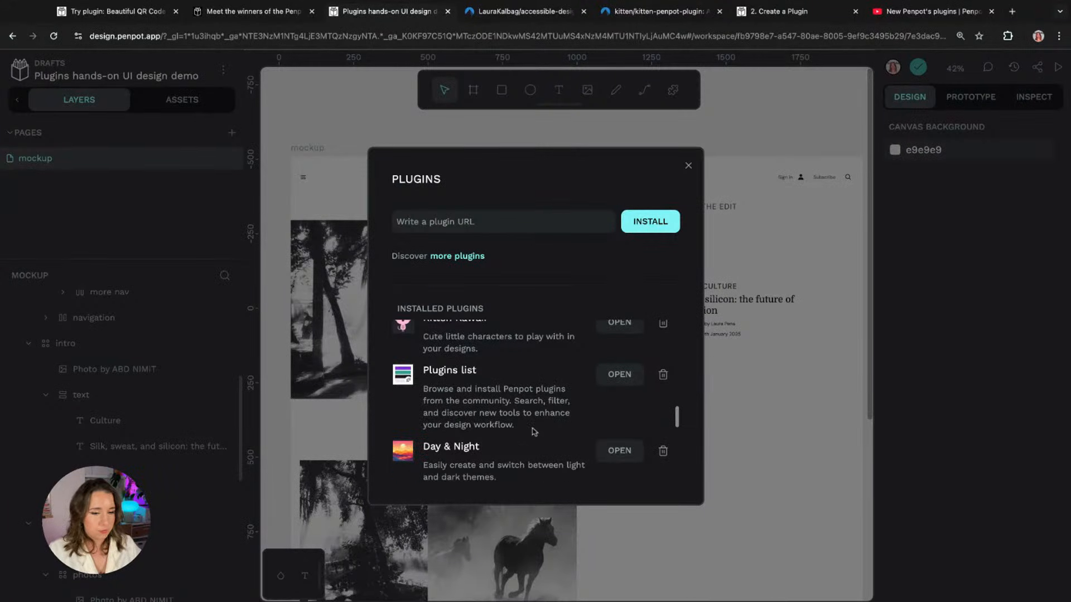
pyautogui.click(628, 452)
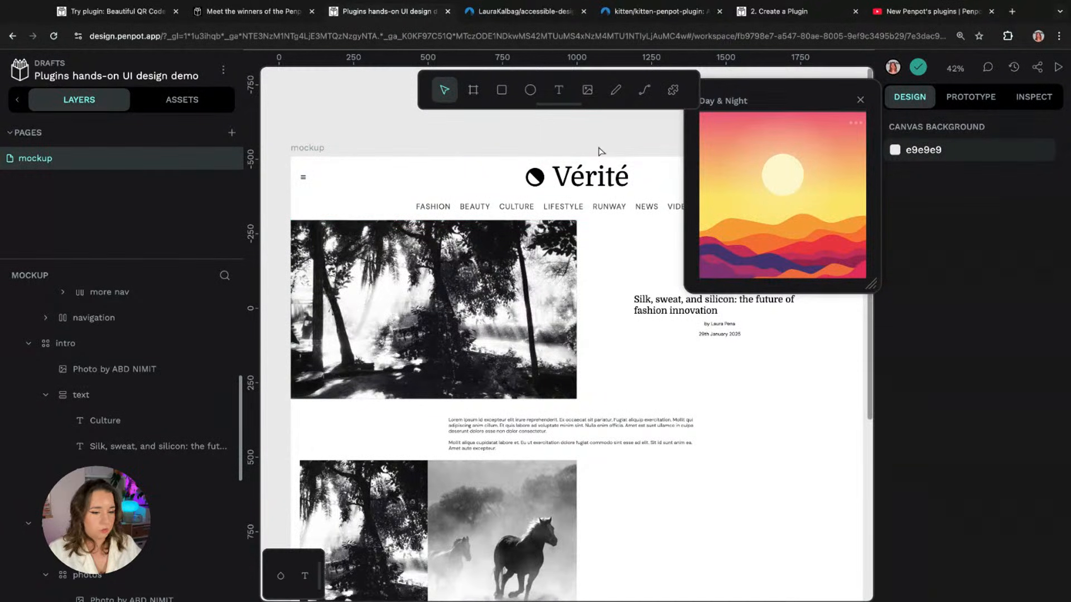
# Step: Try switching the Vérité mockup to the night theme with Day & Night, and select the mockup board
pyautogui.scroll(-4, 597, 152)
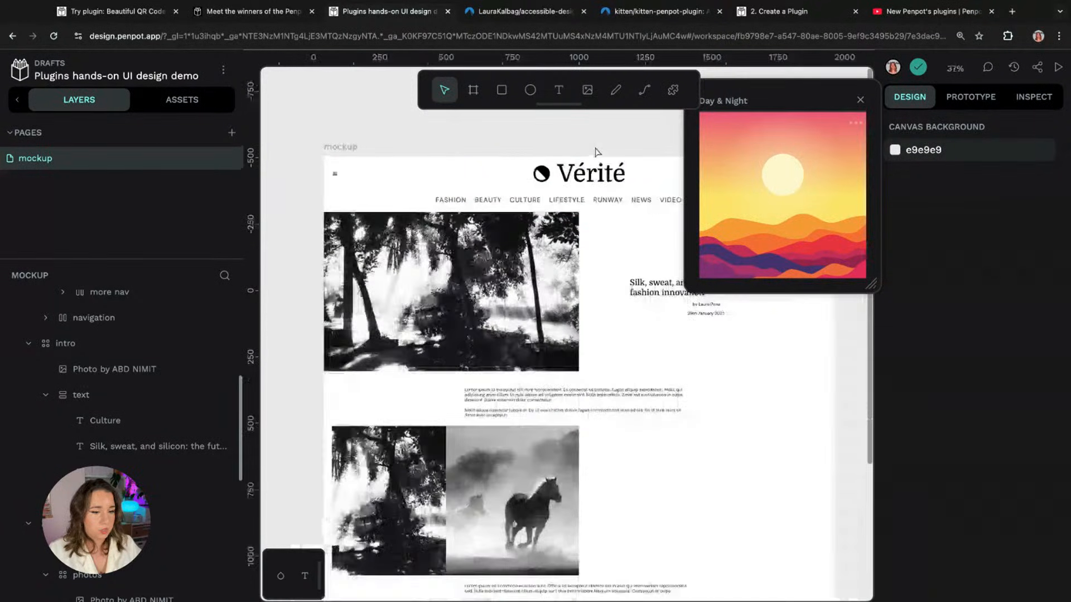
pyautogui.moveTo(607, 138); pyautogui.dragTo(513, 114)
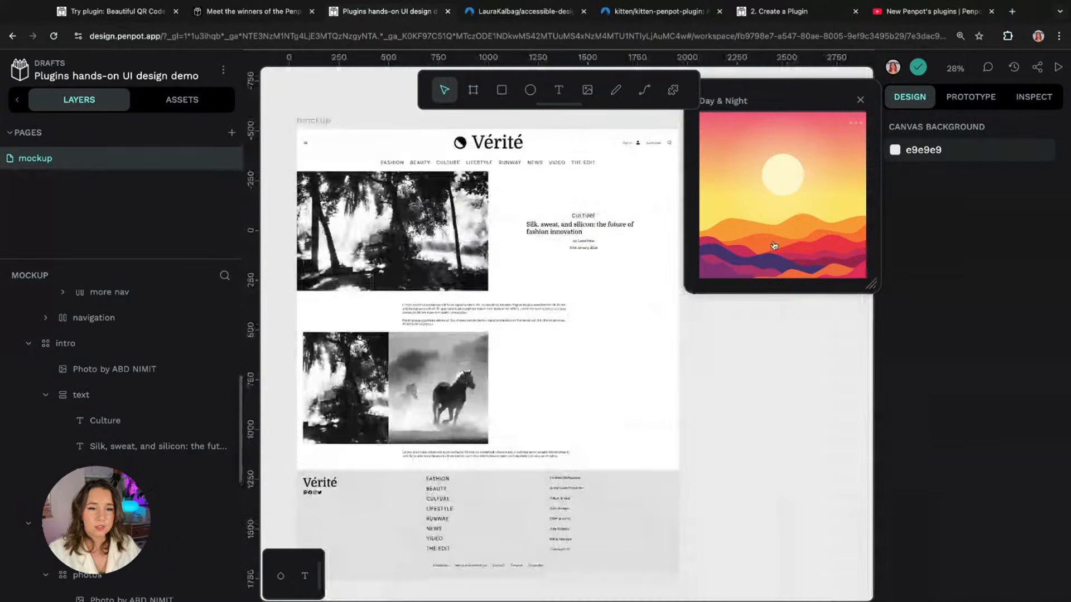
pyautogui.click(774, 246)
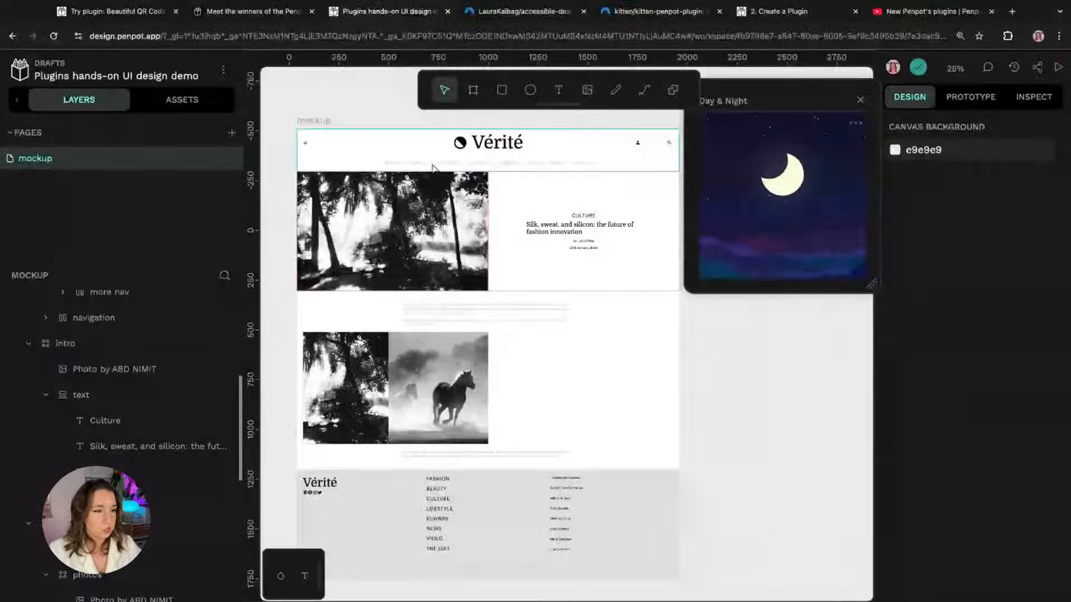
pyautogui.click(313, 121)
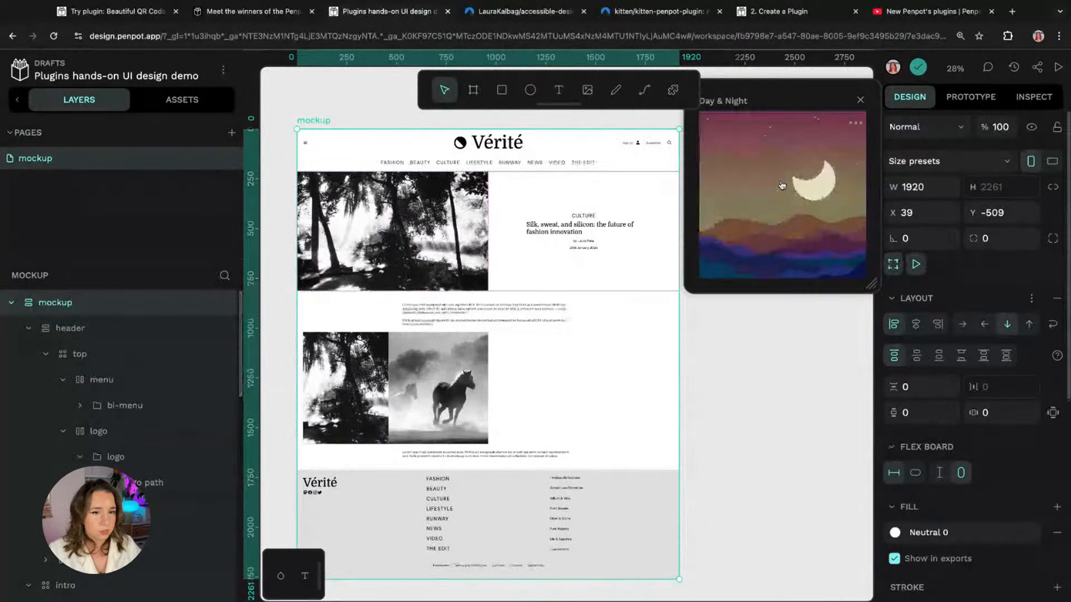
# Step: Examine the file's colour assets, from the Neutral swatches to the Day colour group
pyautogui.click(173, 101)
pyautogui.scroll(-6, 148, 430)
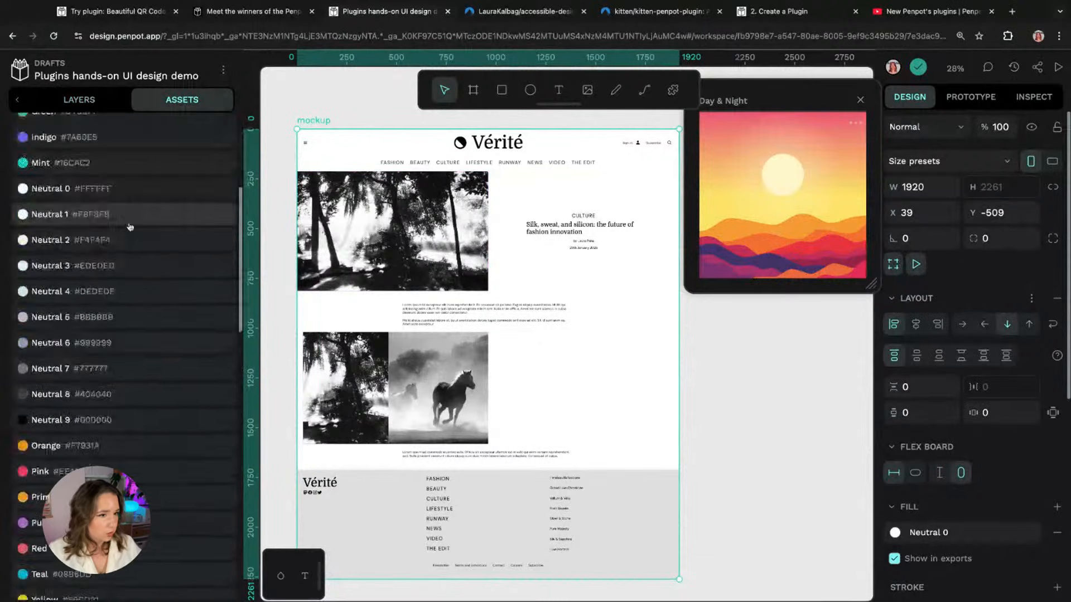
pyautogui.scroll(-3, 146, 429)
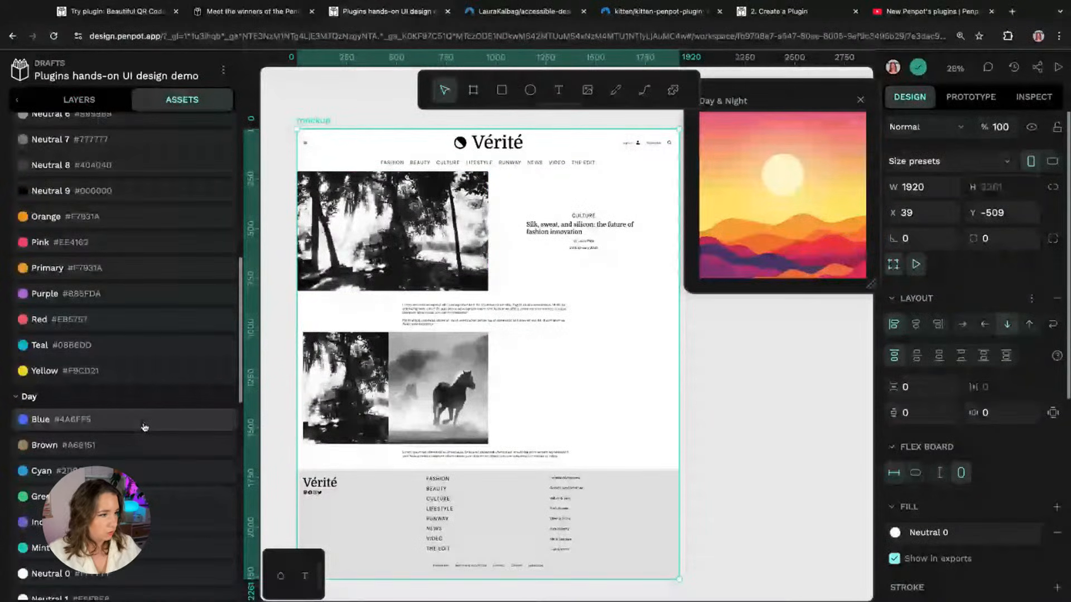
pyautogui.scroll(-5, 144, 427)
pyautogui.scroll(-1, 142, 424)
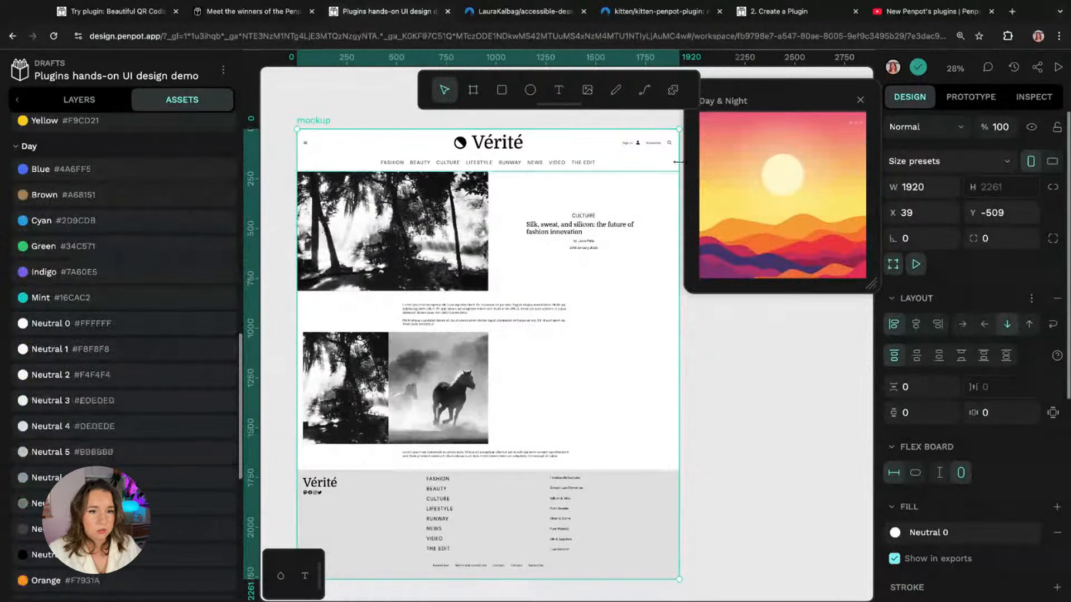
# Step: Try the night and day theme switch with the mockup board selected, and clear the selection
pyautogui.click(770, 179)
pyautogui.click(771, 179)
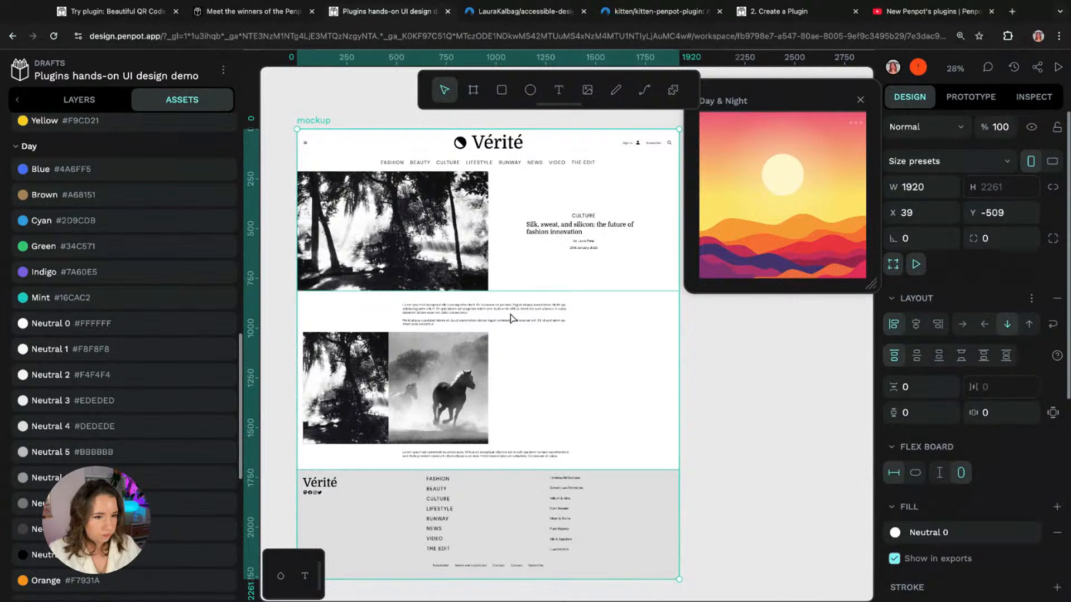
pyautogui.press('Escape')
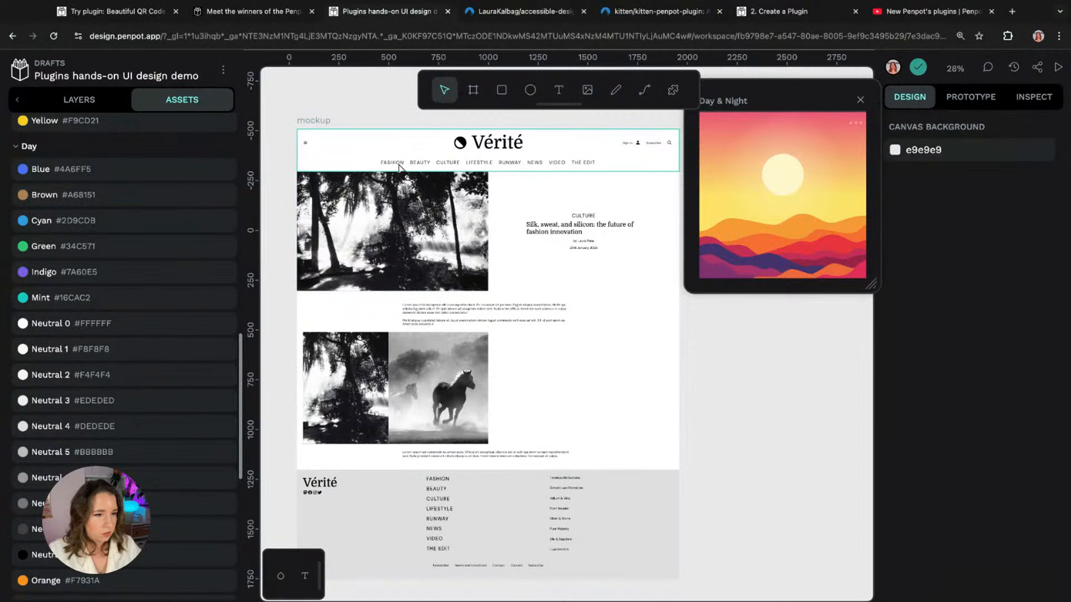
# Step: Check the fill of the header's logo icon and Vérité wordmark, and try the theme switch with nothing selected
pyautogui.doubleClick(471, 149)
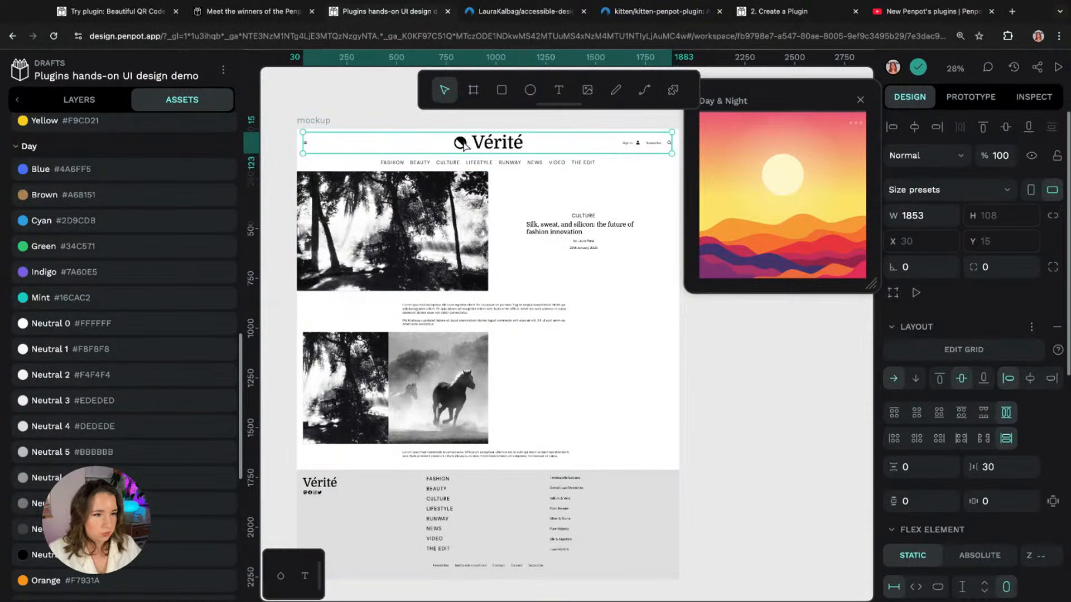
pyautogui.doubleClick(462, 145)
pyautogui.keyDown('shift'); pyautogui.click(496, 143); pyautogui.keyUp('shift')
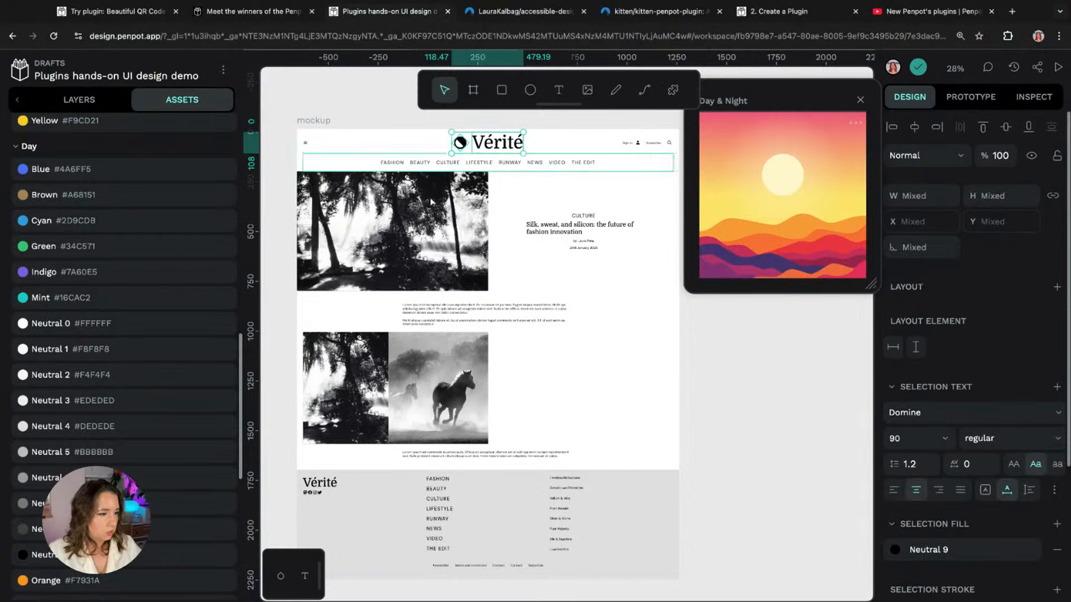
pyautogui.scroll(-3, 195, 480)
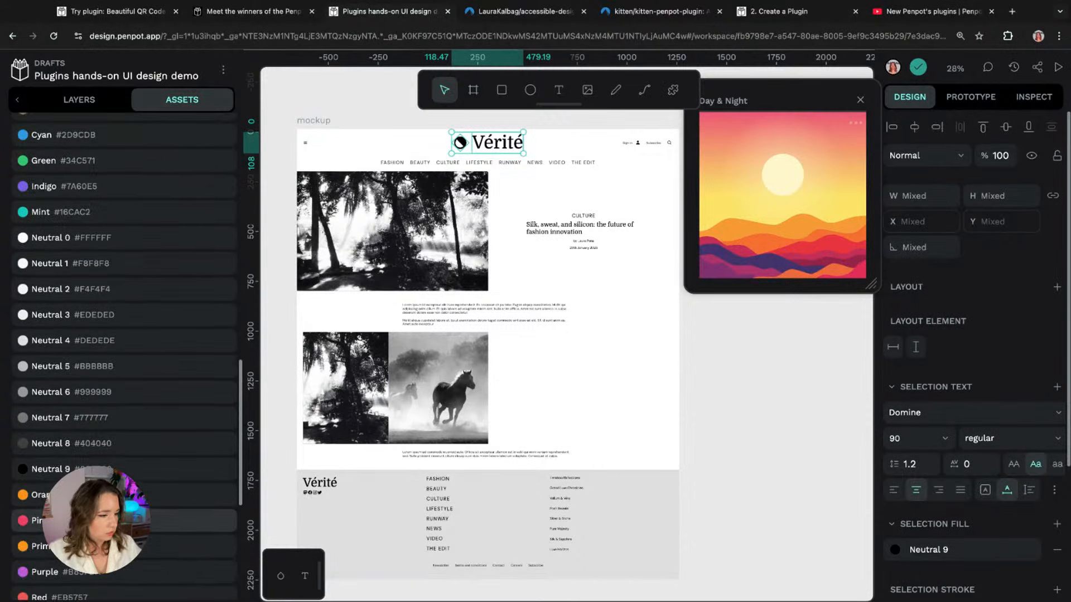
pyautogui.click(355, 109)
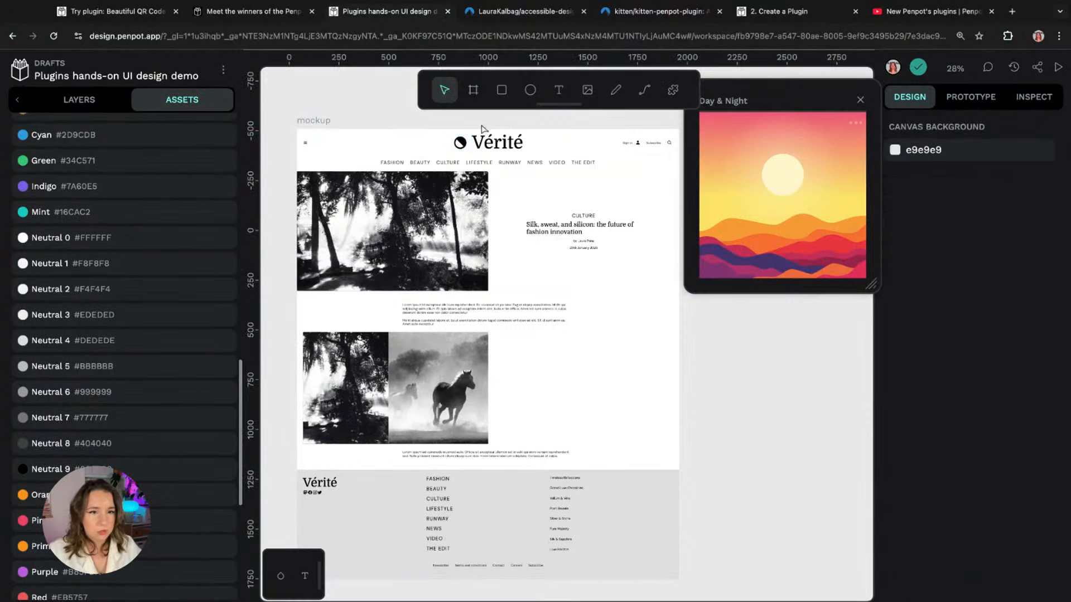
pyautogui.click(778, 184)
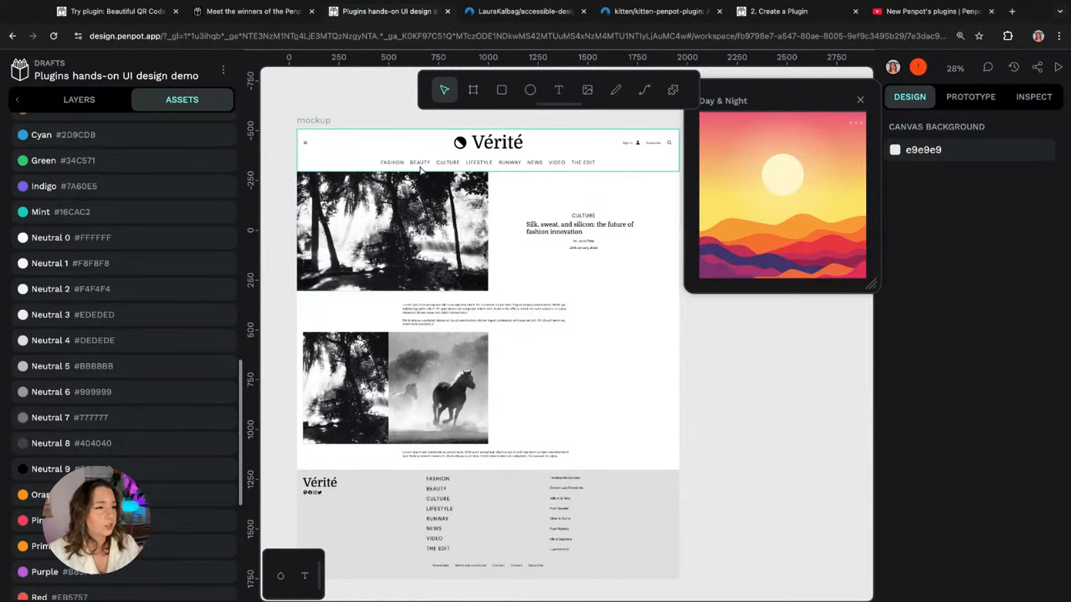
# Step: Return to the projects overview and open the Magazine article mockup file from the Earlier project
pyautogui.click(68, 70)
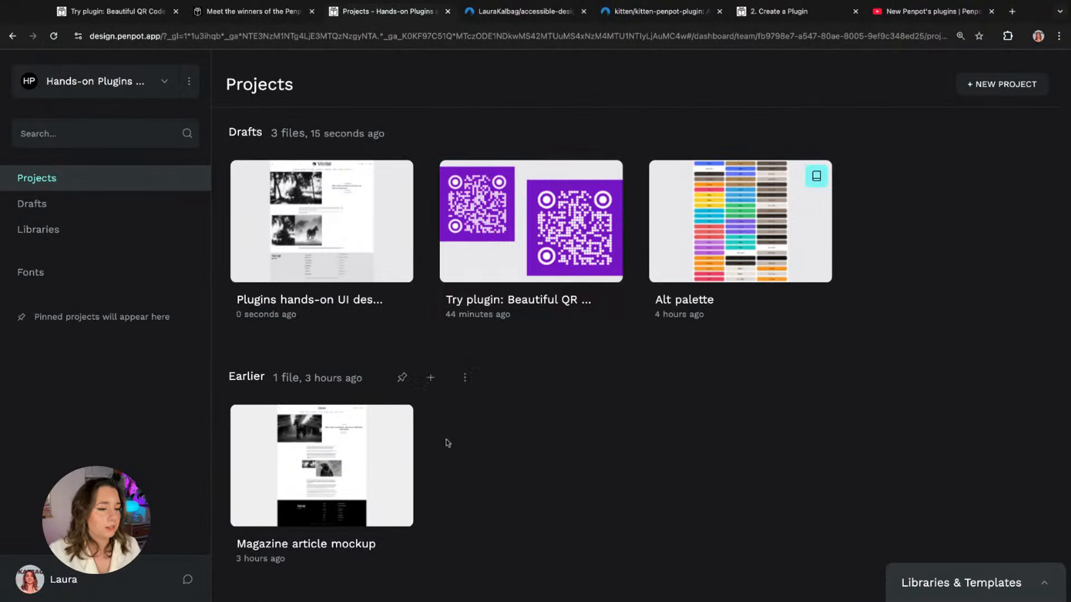
pyautogui.doubleClick(343, 470)
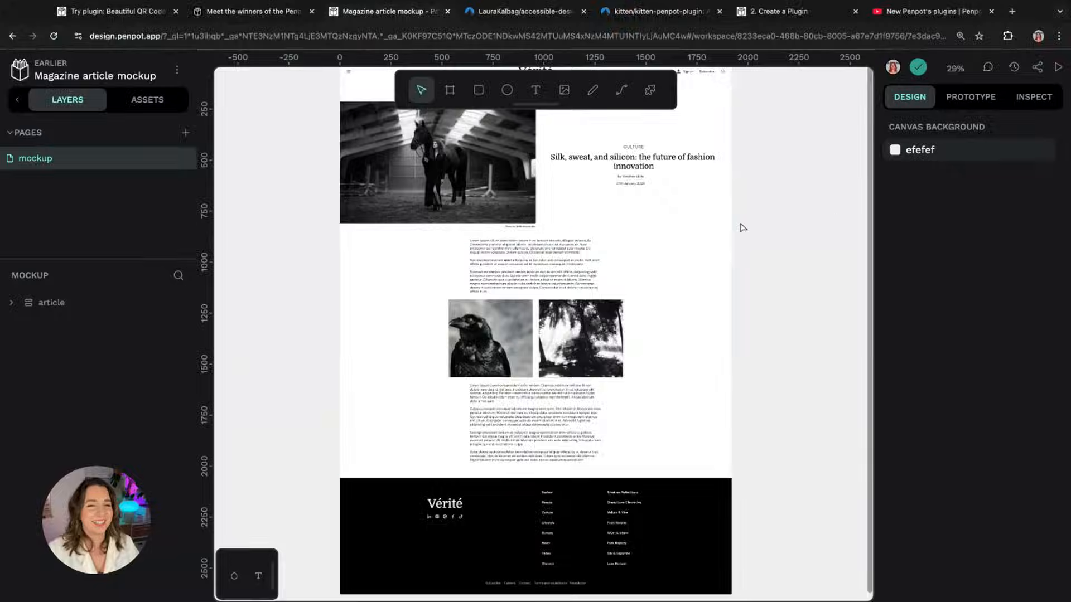
pyautogui.scroll(2, 750, 215)
pyautogui.scroll(3, 765, 162)
pyautogui.scroll(-2, 765, 154)
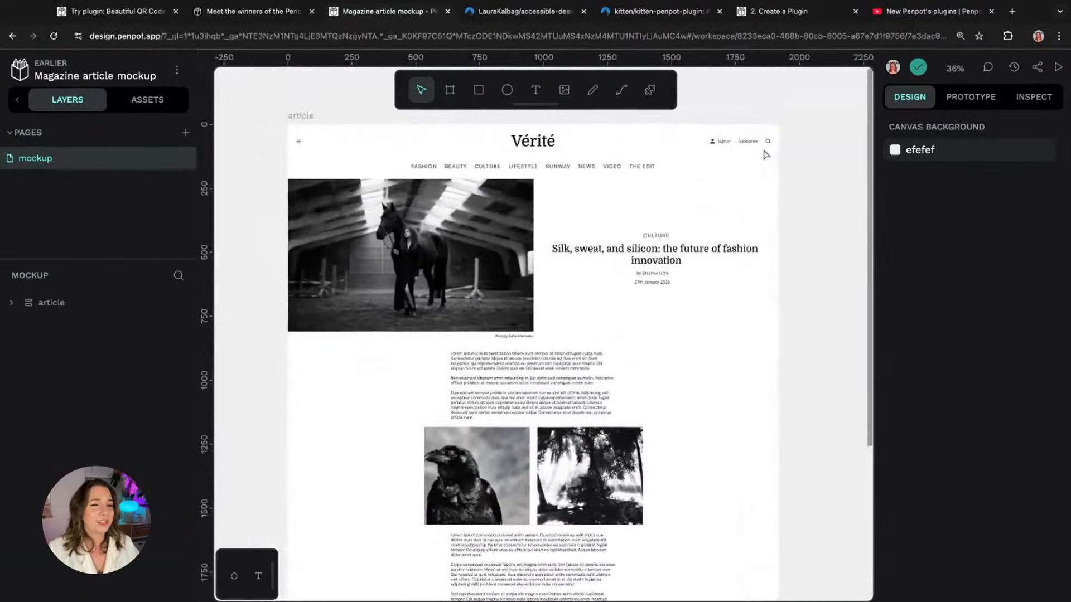
# Step: Inspect the Fashion and Beauty navigation labels' fill and the local library's colours, expanding the Day group
pyautogui.click(424, 166)
pyautogui.keyDown('shift'); pyautogui.click(456, 167); pyautogui.keyUp('shift')
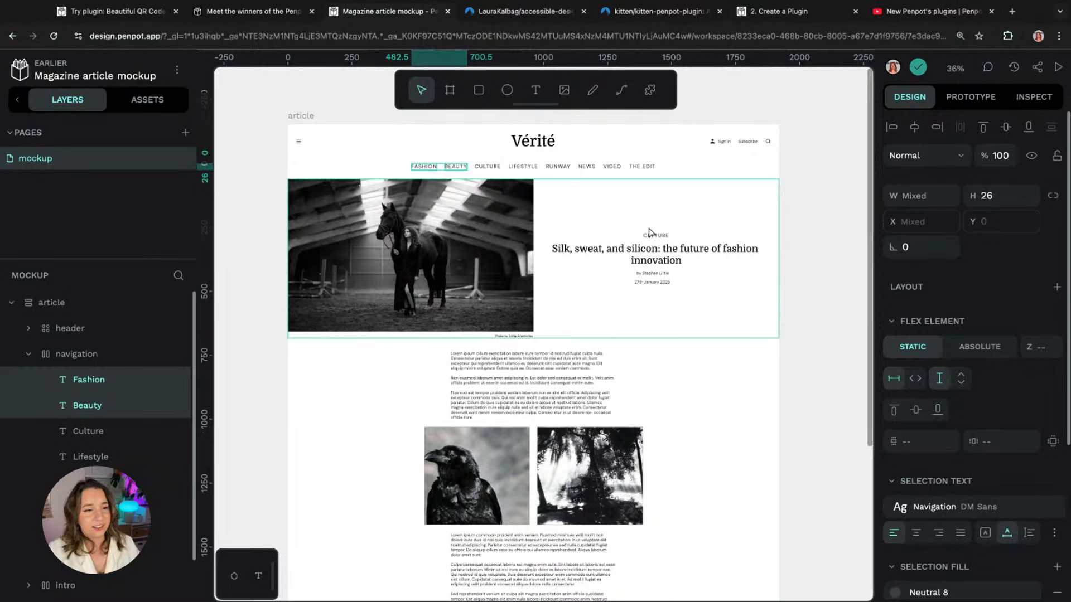
pyautogui.click(147, 99)
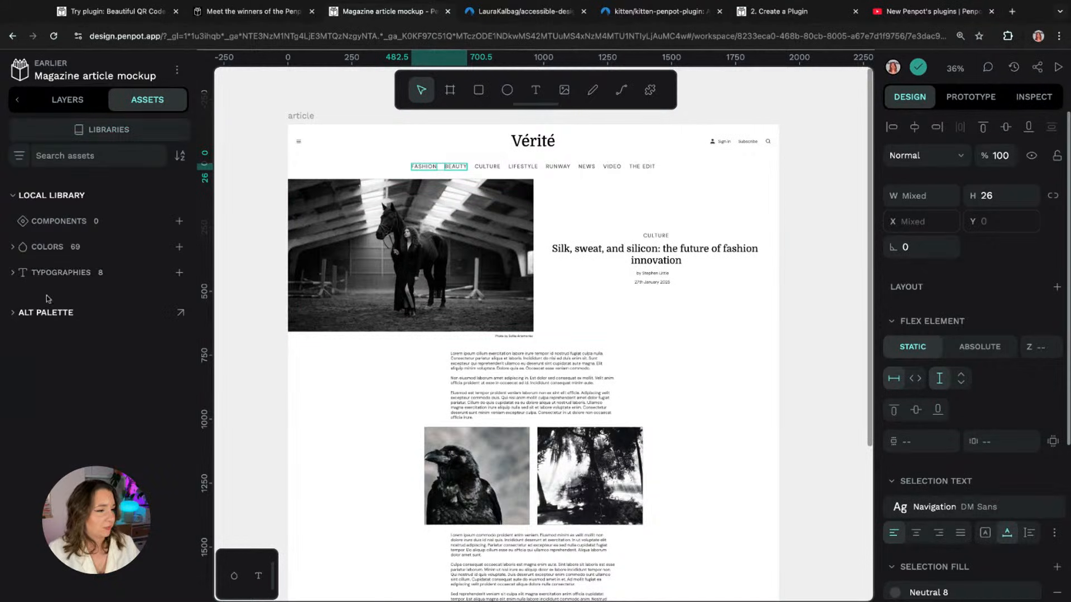
pyautogui.click(43, 248)
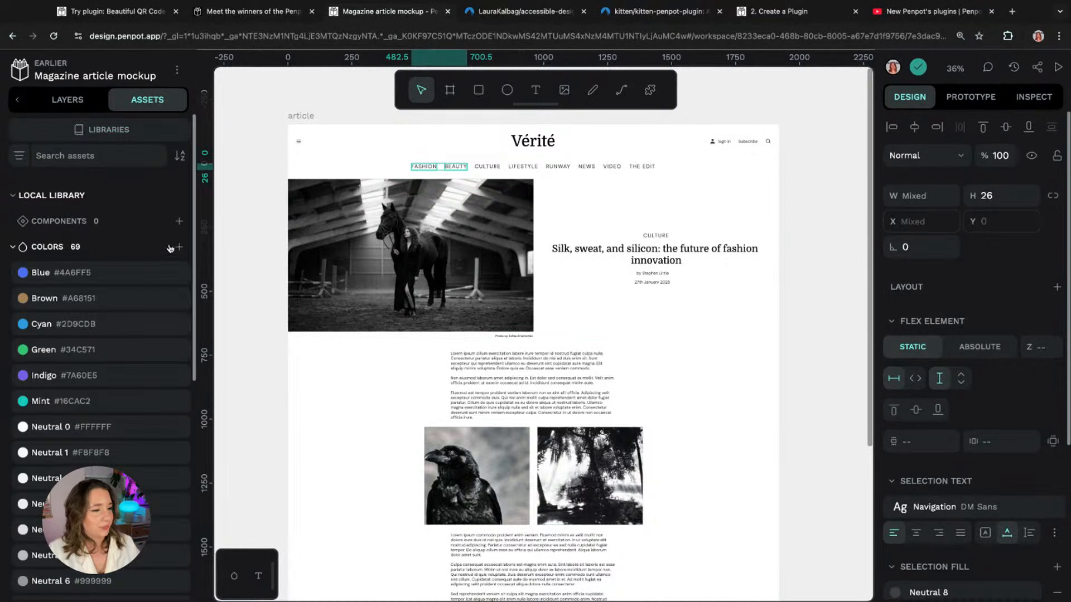
pyautogui.scroll(-3, 194, 229)
pyautogui.scroll(-3, 194, 229)
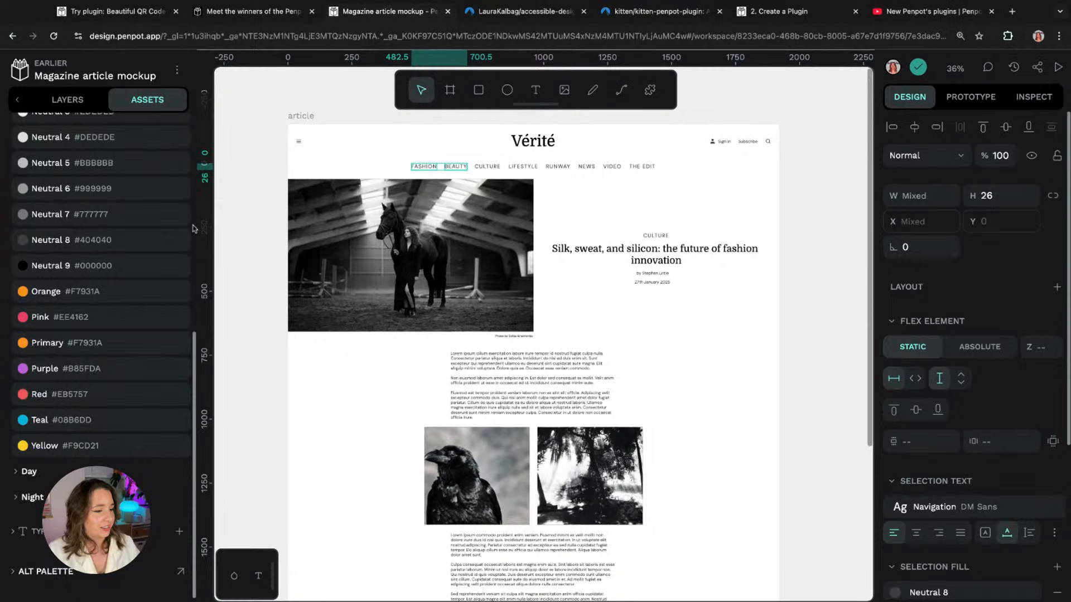
pyautogui.click(45, 479)
pyautogui.click(251, 101)
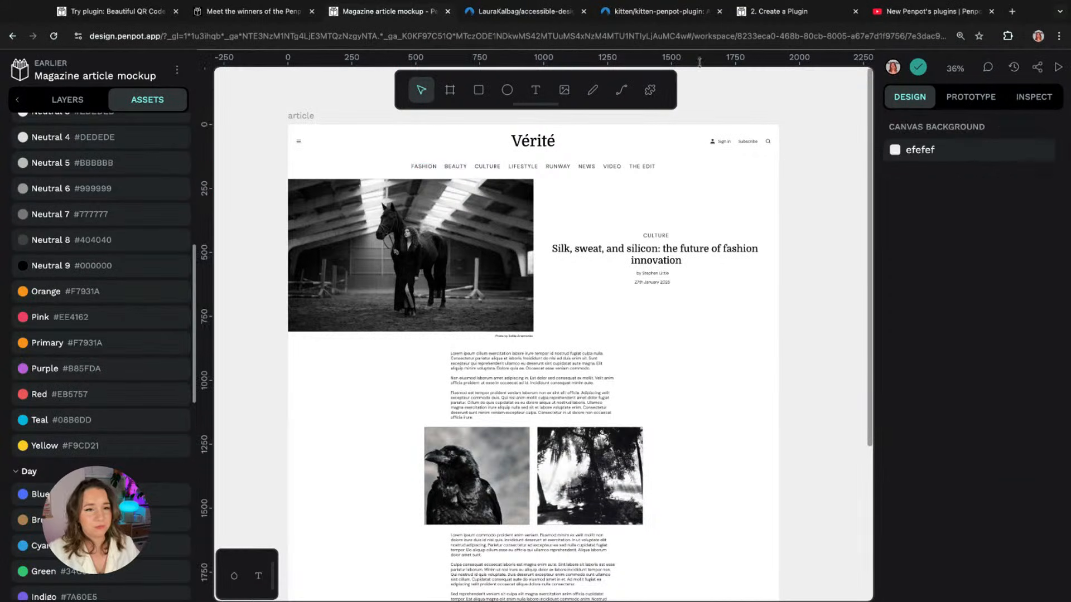
# Step: Open the Day & Night plugin in the Magazine article mockup file
pyautogui.click(650, 90)
pyautogui.scroll(-5, 566, 390)
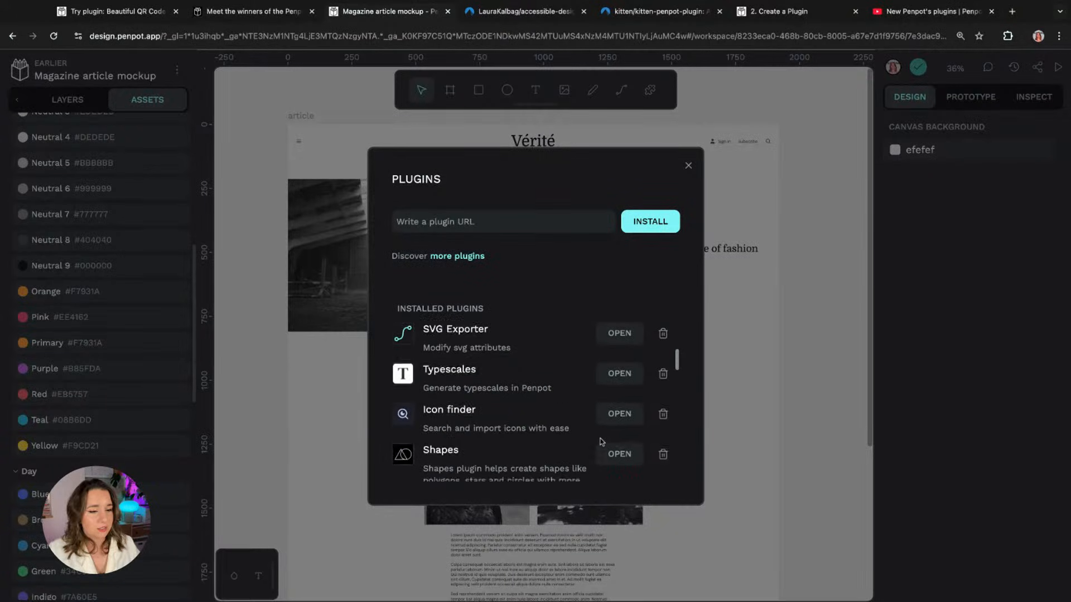
pyautogui.scroll(-10, 600, 441)
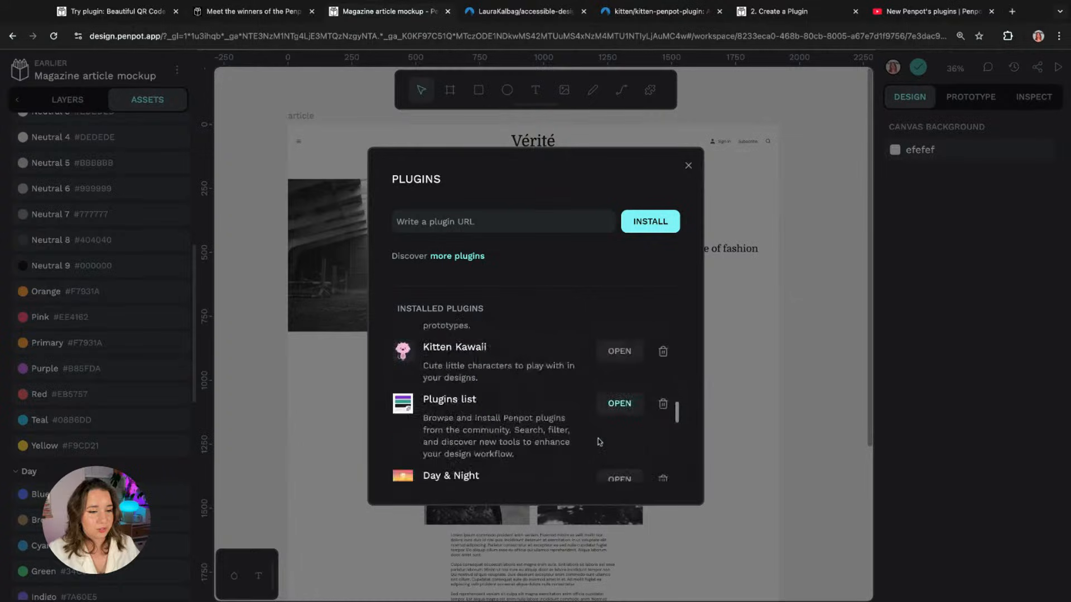
pyautogui.scroll(-2, 598, 438)
pyautogui.click(613, 440)
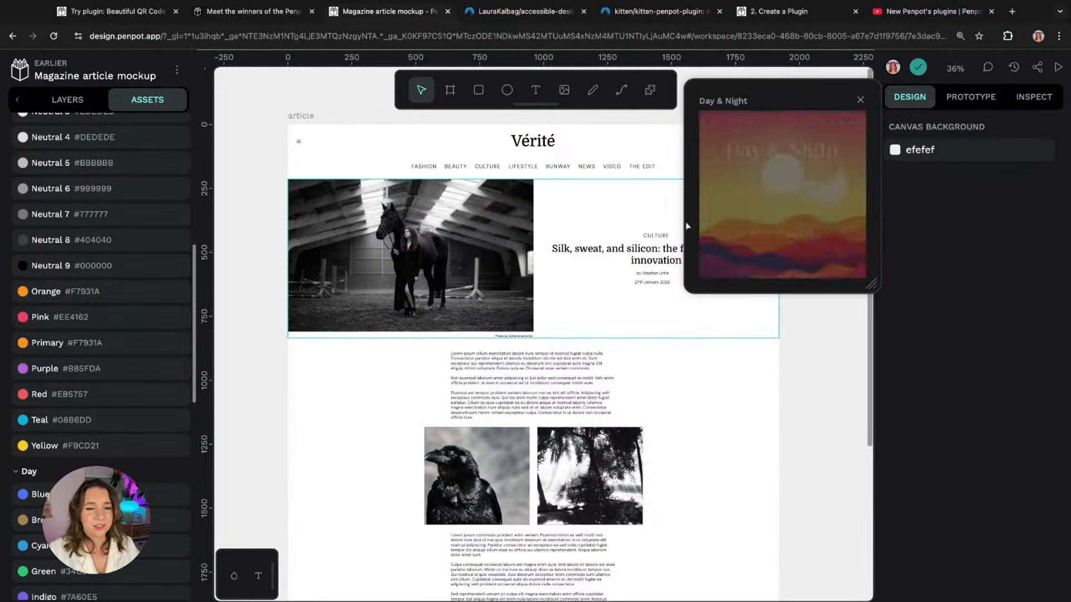
# Step: Switch the article to the night theme and back to day twice, and close the Day & Night plugin
pyautogui.click(803, 187)
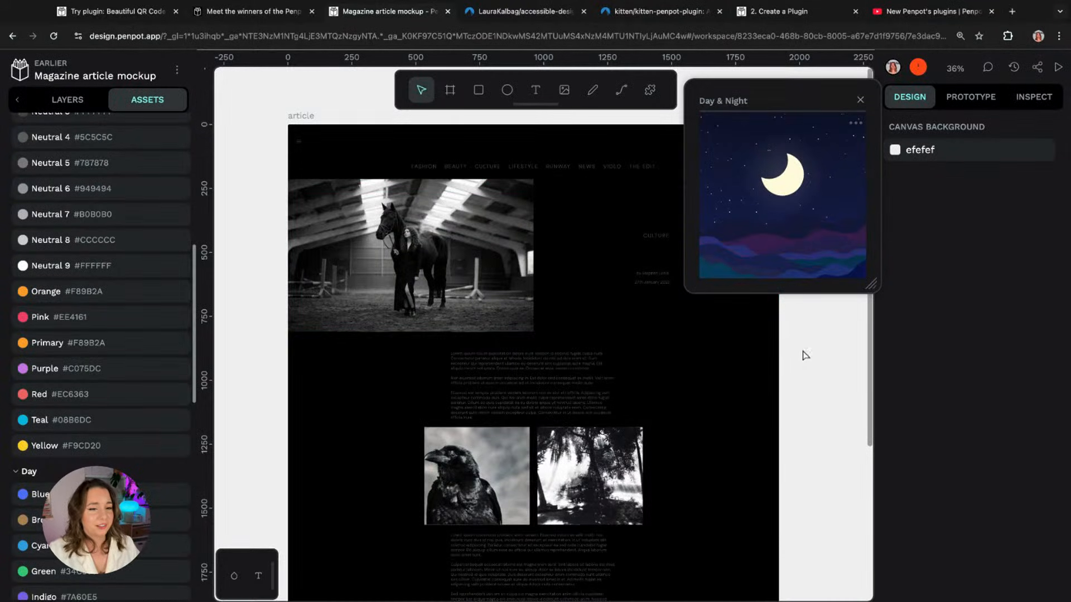
pyautogui.hscroll(2, 809, 344)
pyautogui.scroll(1, 810, 344)
pyautogui.click(791, 170)
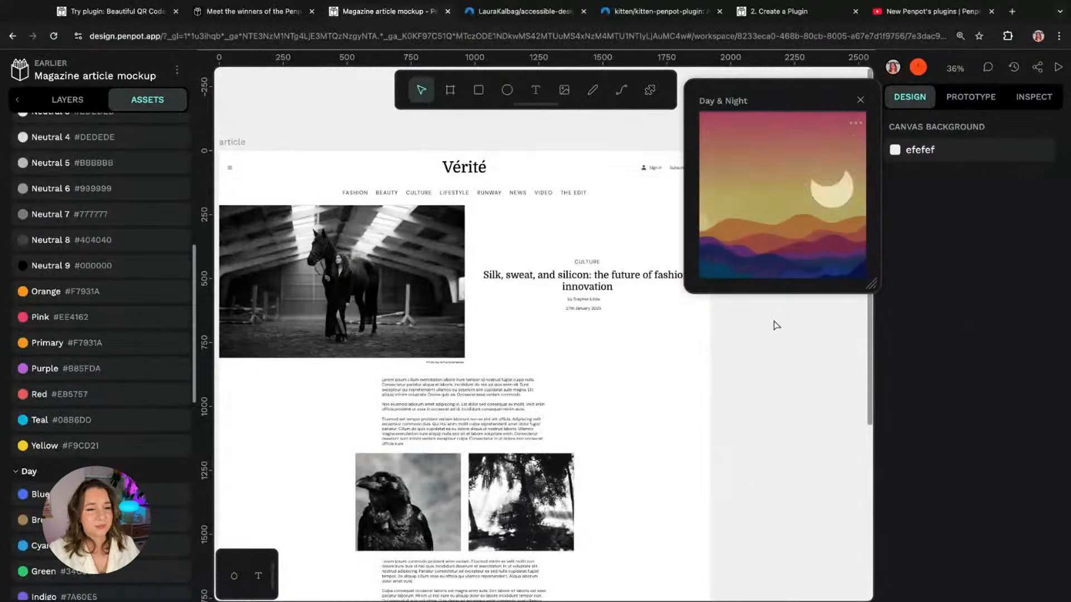
pyautogui.click(803, 191)
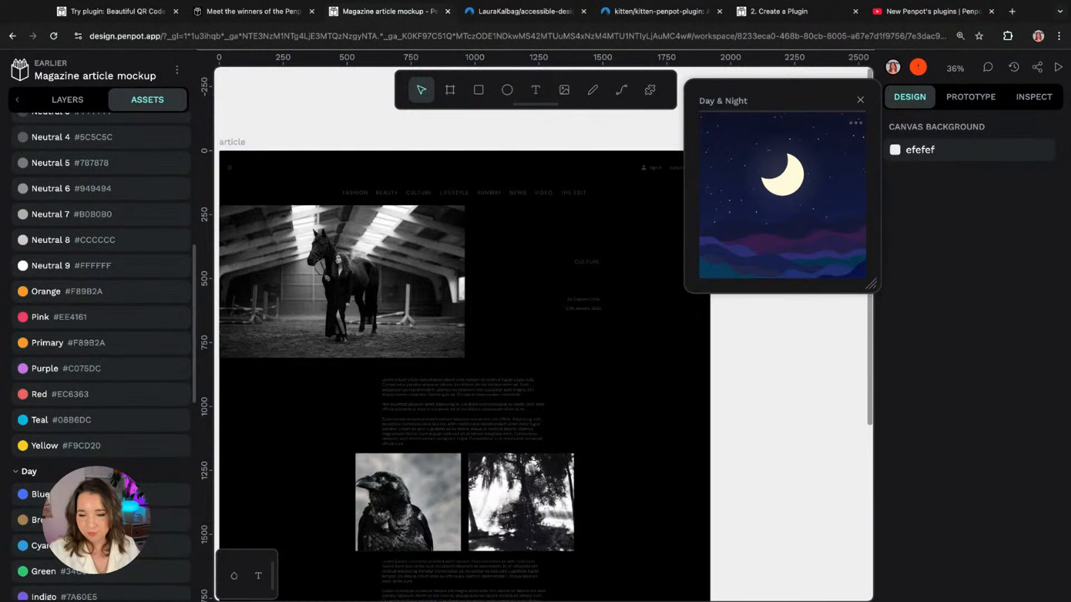
pyautogui.click(837, 196)
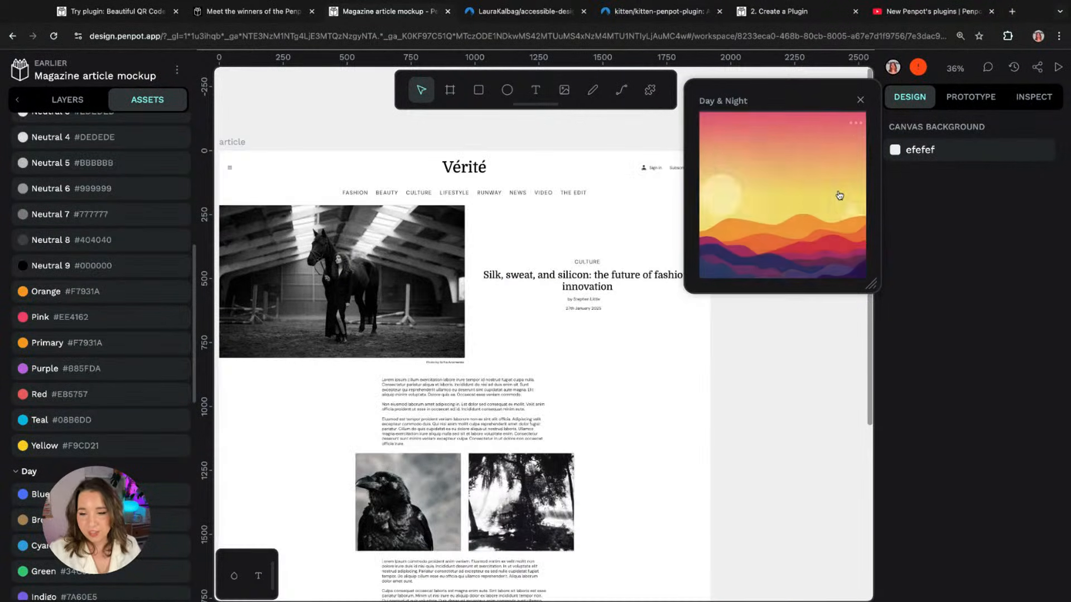
pyautogui.click(860, 100)
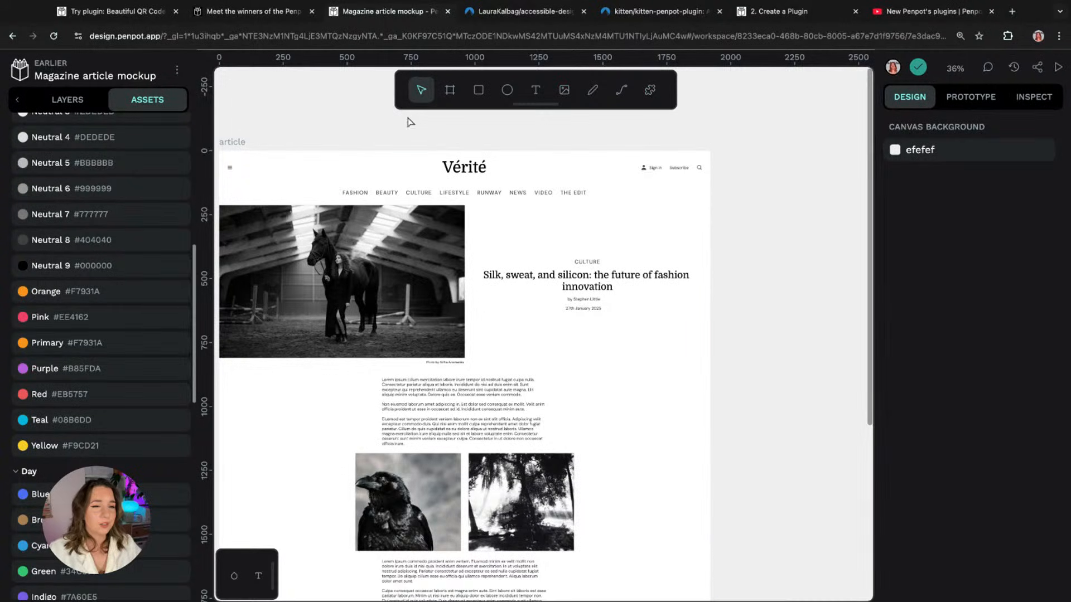
# Step: Open the Palette Swapper plugin in the Magazine article mockup file
pyautogui.click(650, 91)
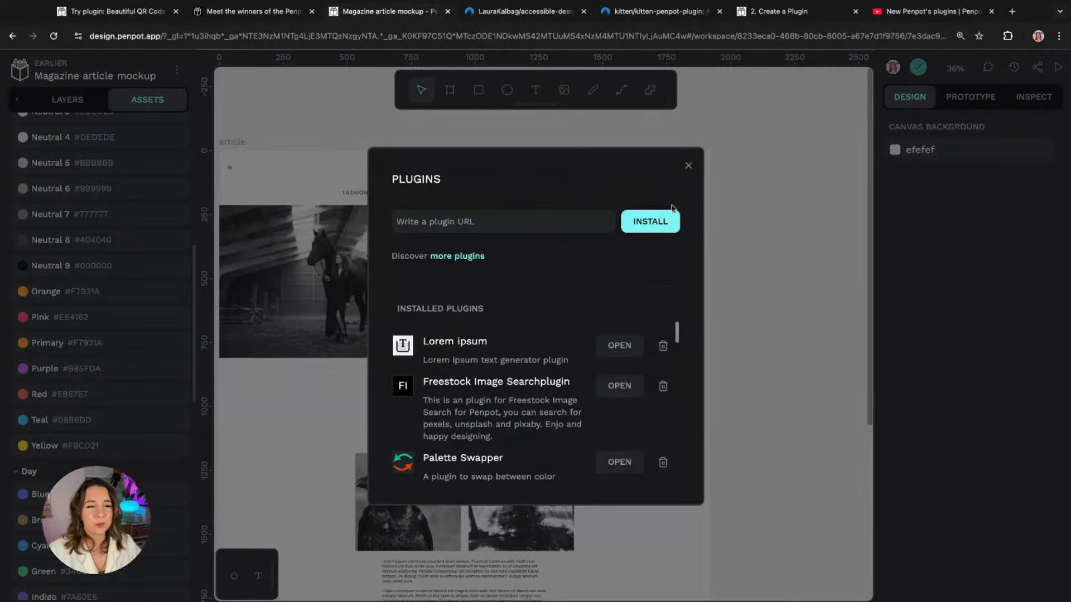
pyautogui.scroll(-3, 677, 338)
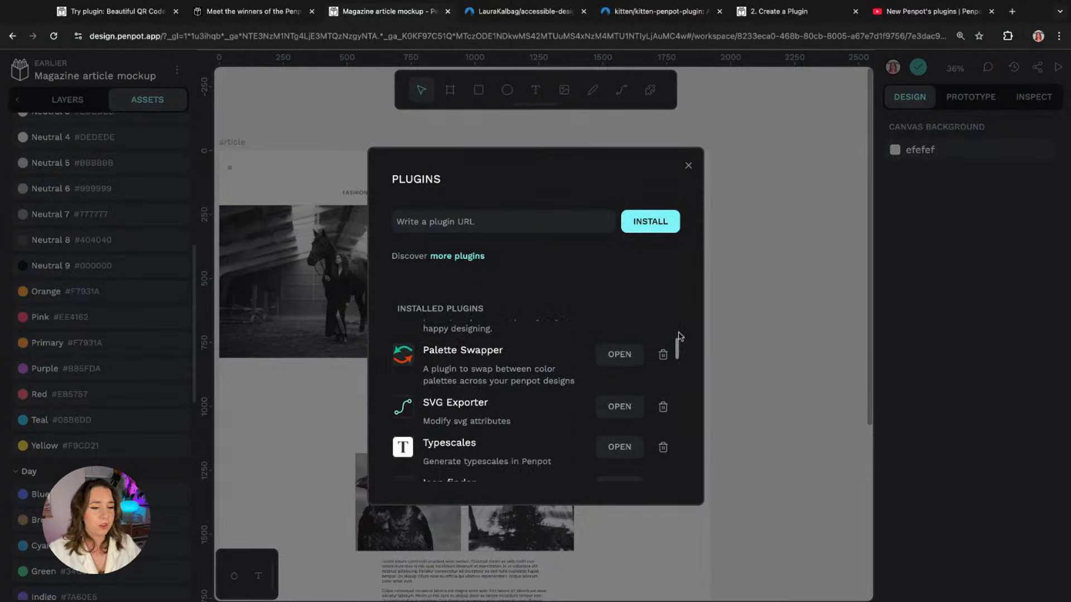
pyautogui.click(622, 357)
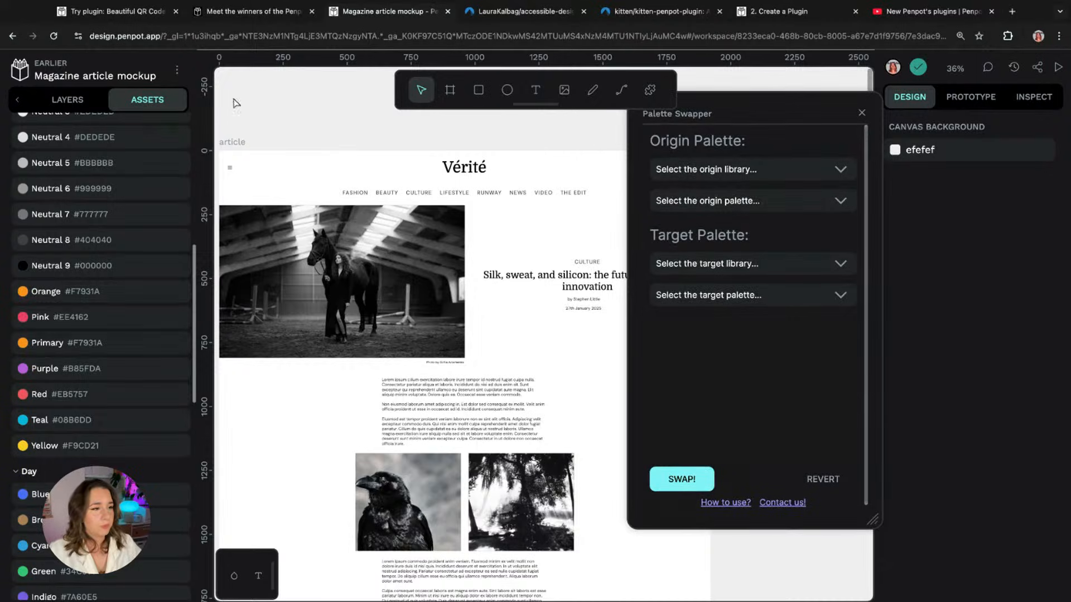
# Step: Collapse the local library's colours and expand the Alt palette library in the assets
pyautogui.click(67, 99)
pyautogui.click(147, 100)
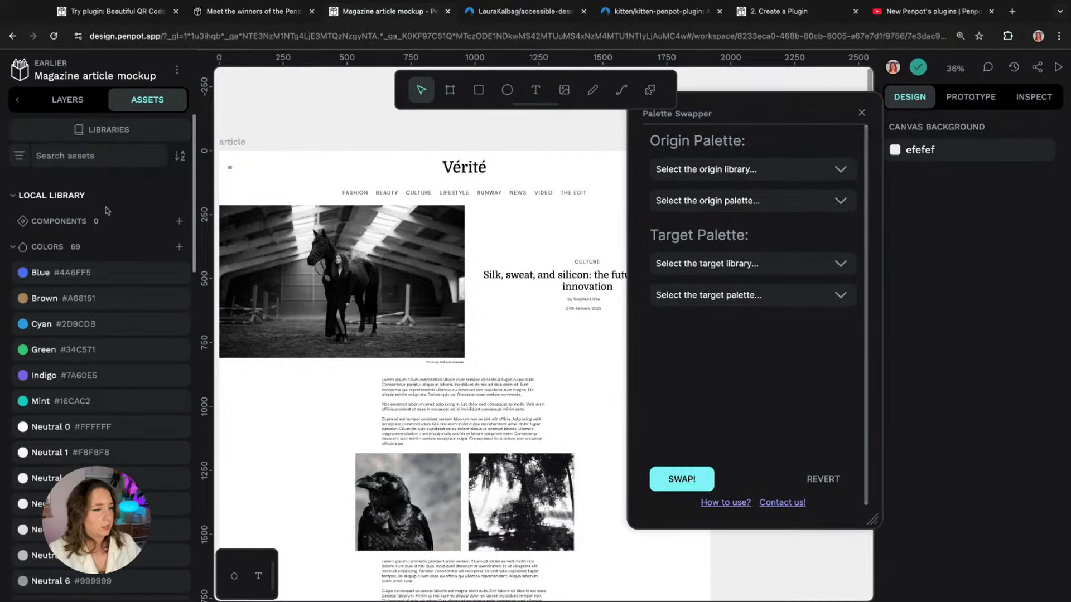
pyautogui.click(16, 248)
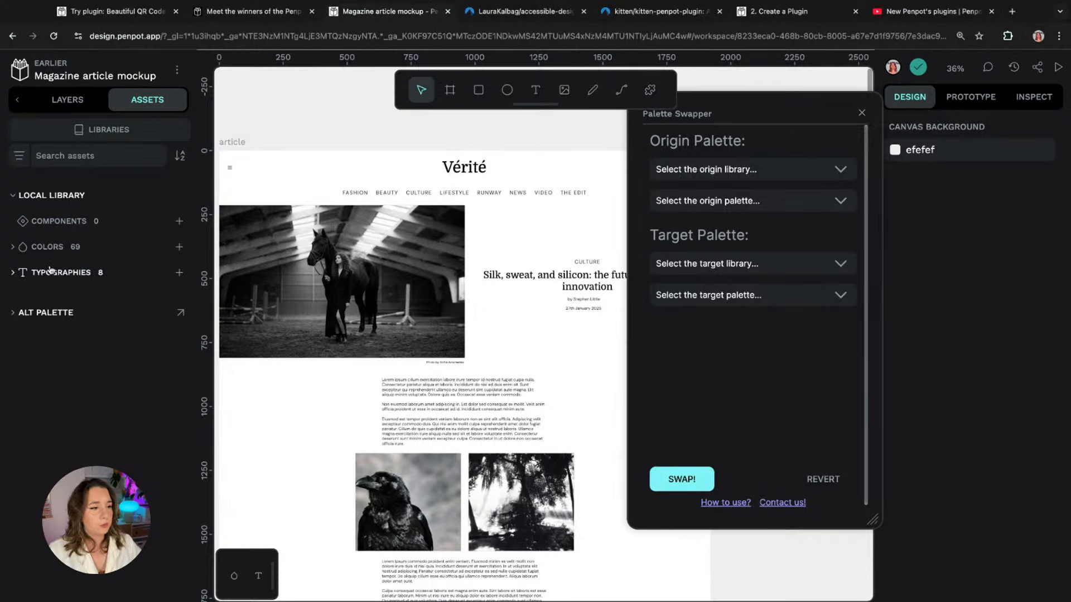
pyautogui.click(48, 312)
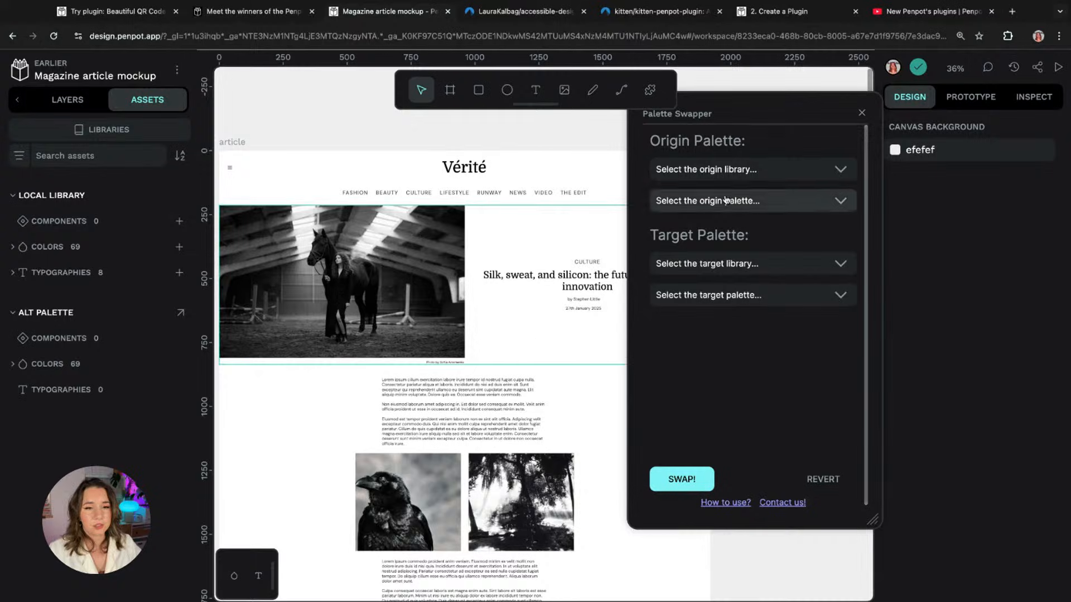
# Step: Set Palette Swapper's origin to the Local library's Day palette and its target to the Alt palette library's Day palette
pyautogui.click(769, 176)
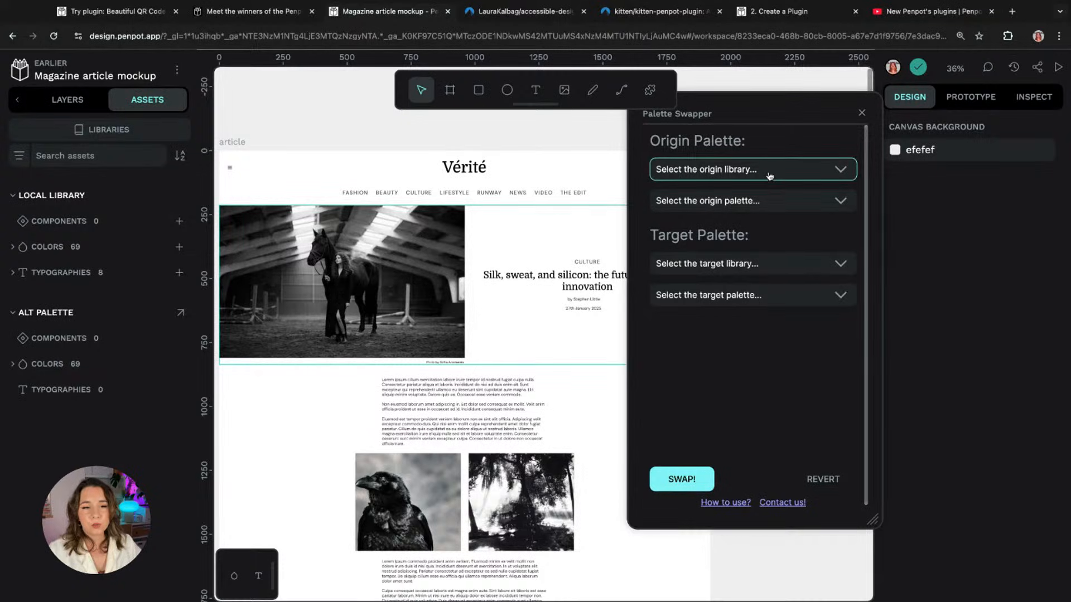
pyautogui.click(770, 176)
pyautogui.click(733, 266)
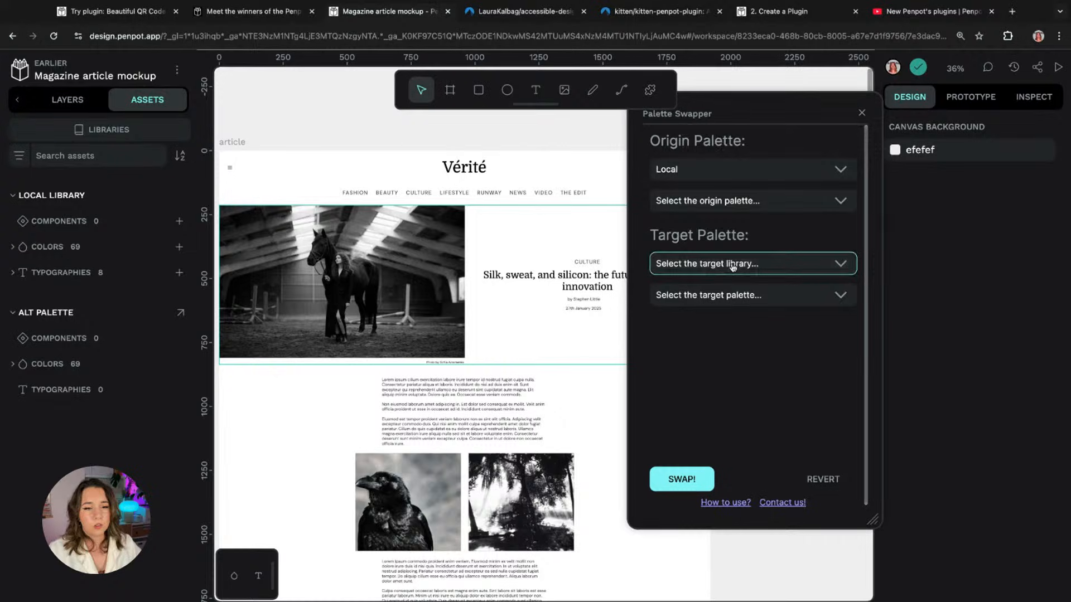
pyautogui.click(732, 267)
pyautogui.click(735, 203)
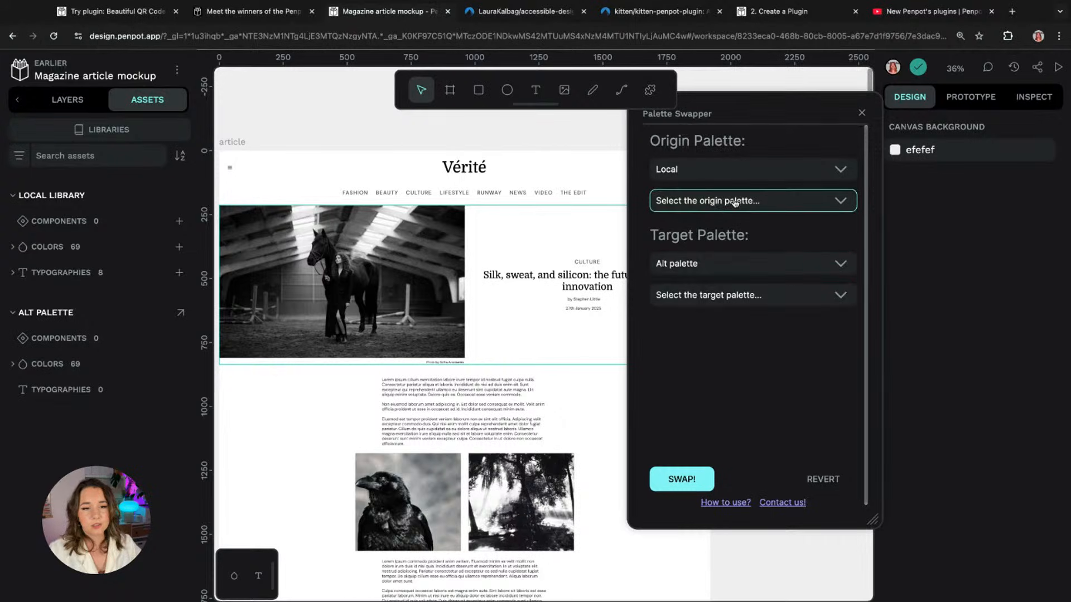
pyautogui.click(735, 202)
pyautogui.click(738, 297)
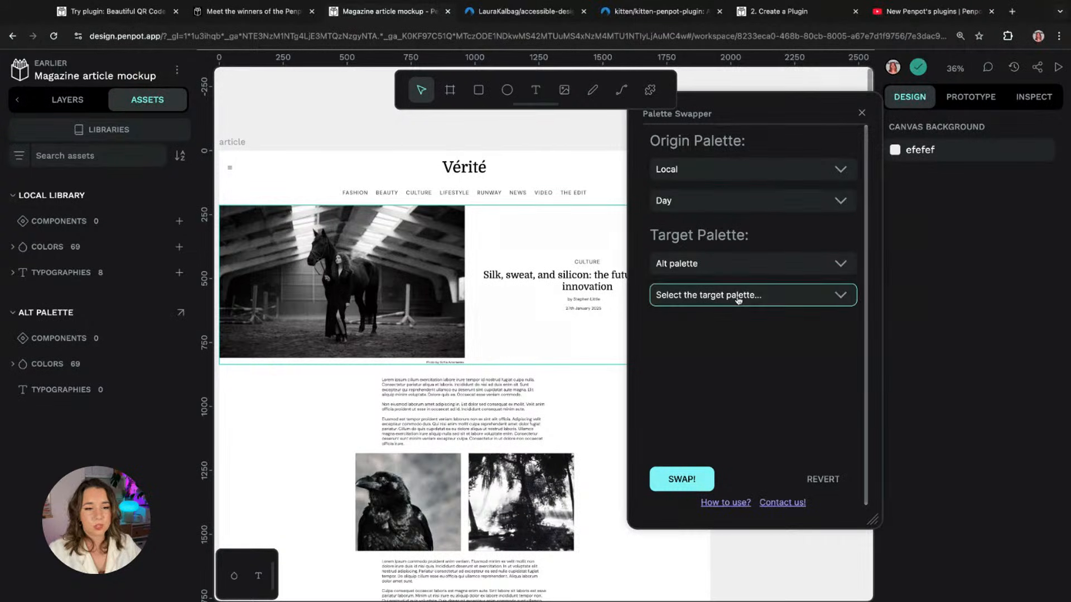
pyautogui.click(738, 300)
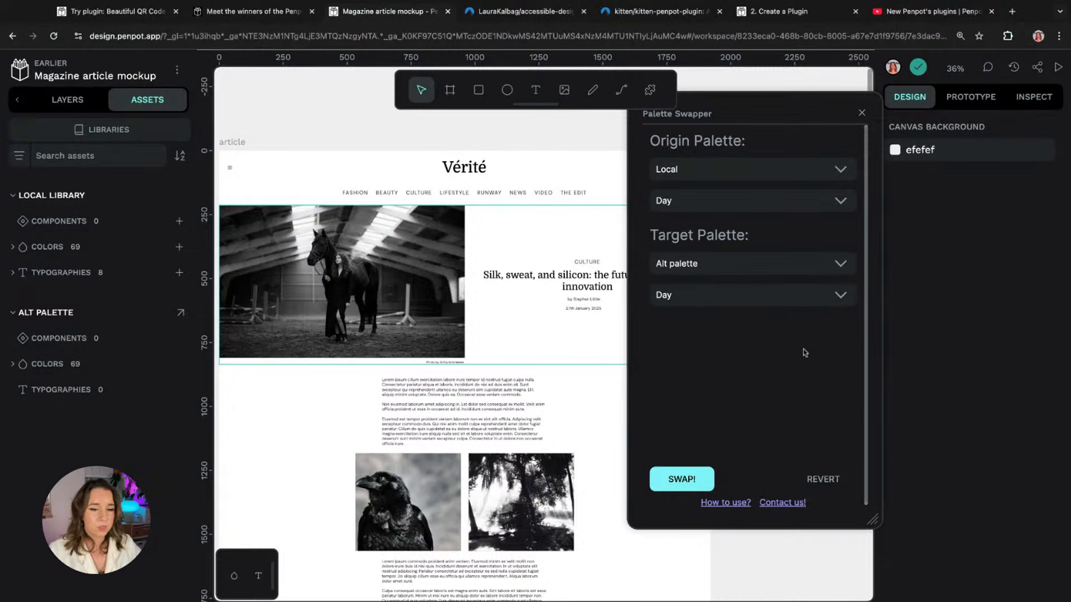
# Step: Swap the article's colours to the chosen target palette and close Palette Swapper
pyautogui.click(682, 479)
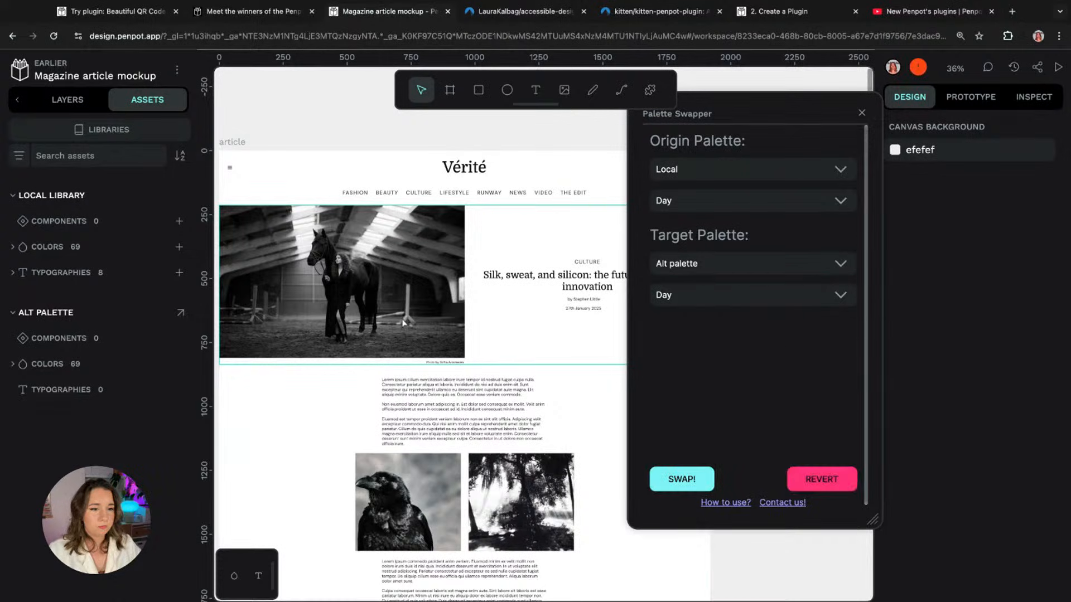
pyautogui.click(860, 113)
pyautogui.scroll(-10, 638, 397)
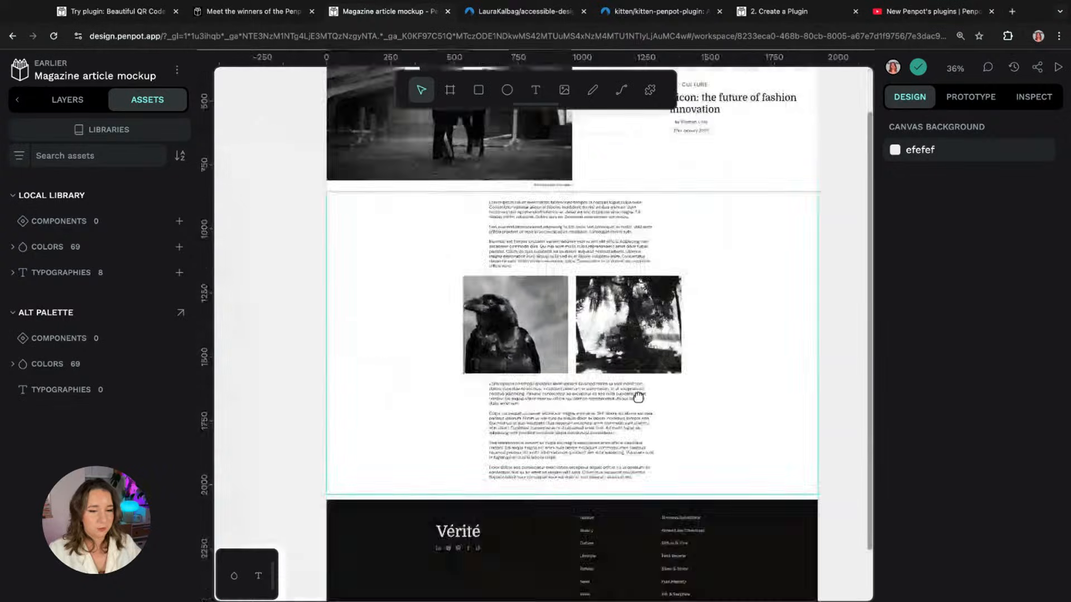
pyautogui.scroll(2, 735, 482)
pyautogui.scroll(-3, 734, 483)
pyautogui.hscroll(-2, 734, 483)
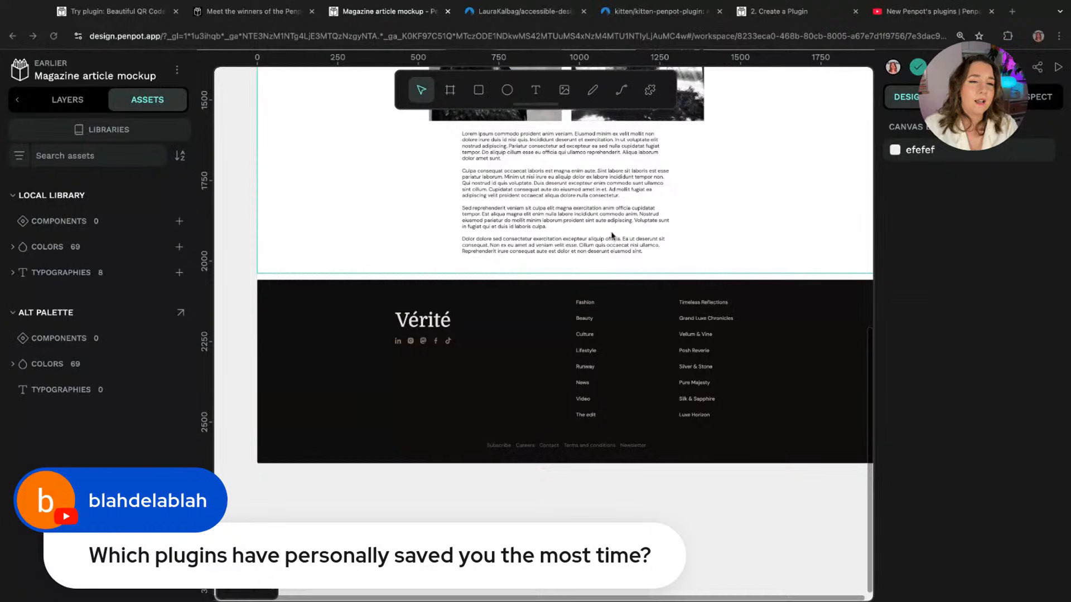
pyautogui.scroll(2, 612, 236)
# Step: Look through the list of installed plugins and close it
pyautogui.click(650, 90)
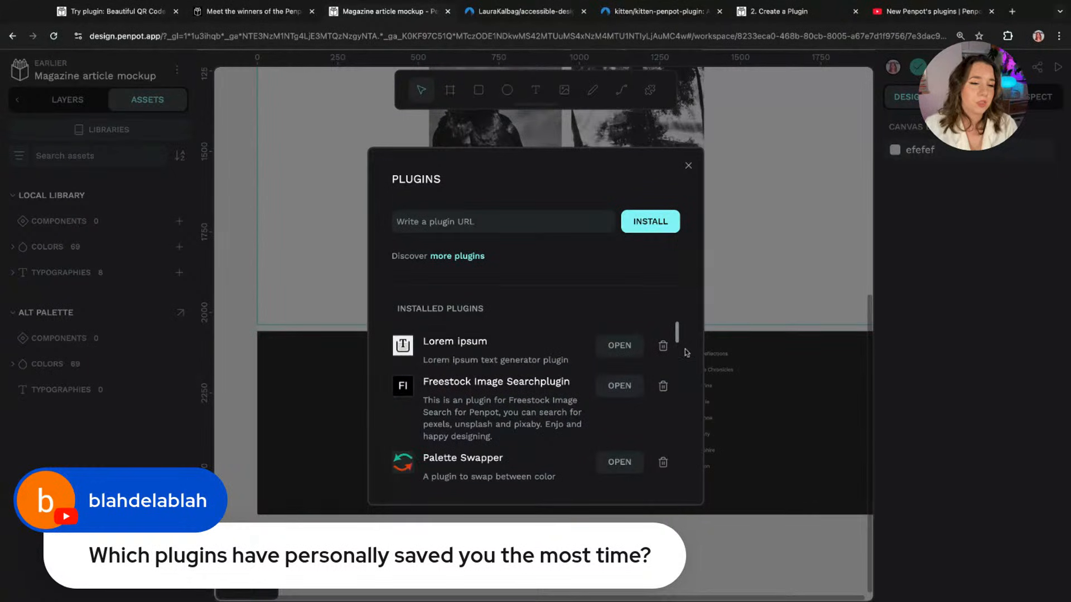
pyautogui.scroll(-1, 677, 336)
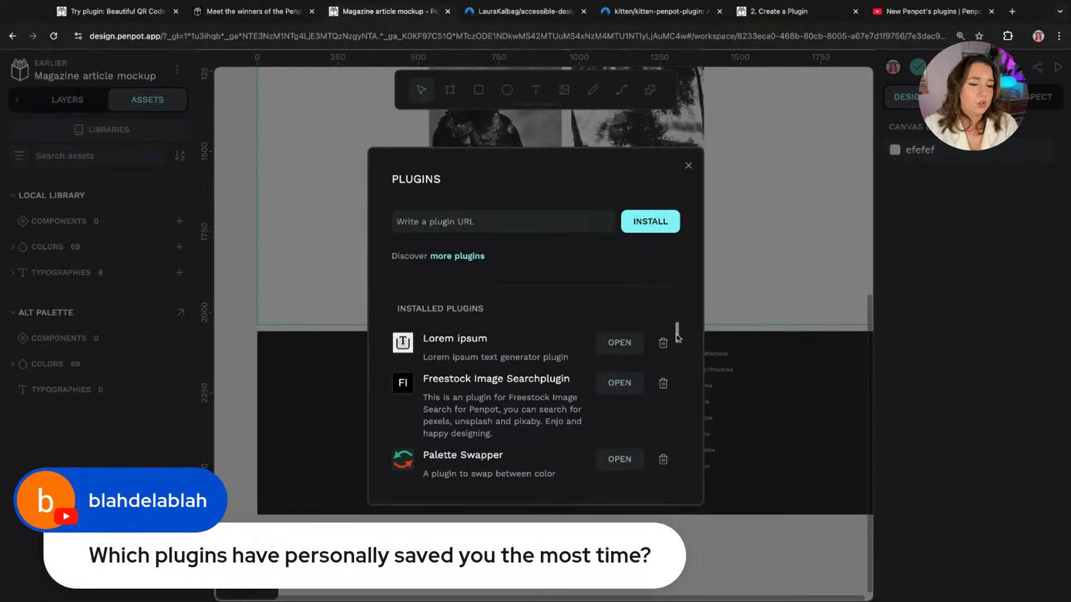
pyautogui.scroll(-4, 677, 337)
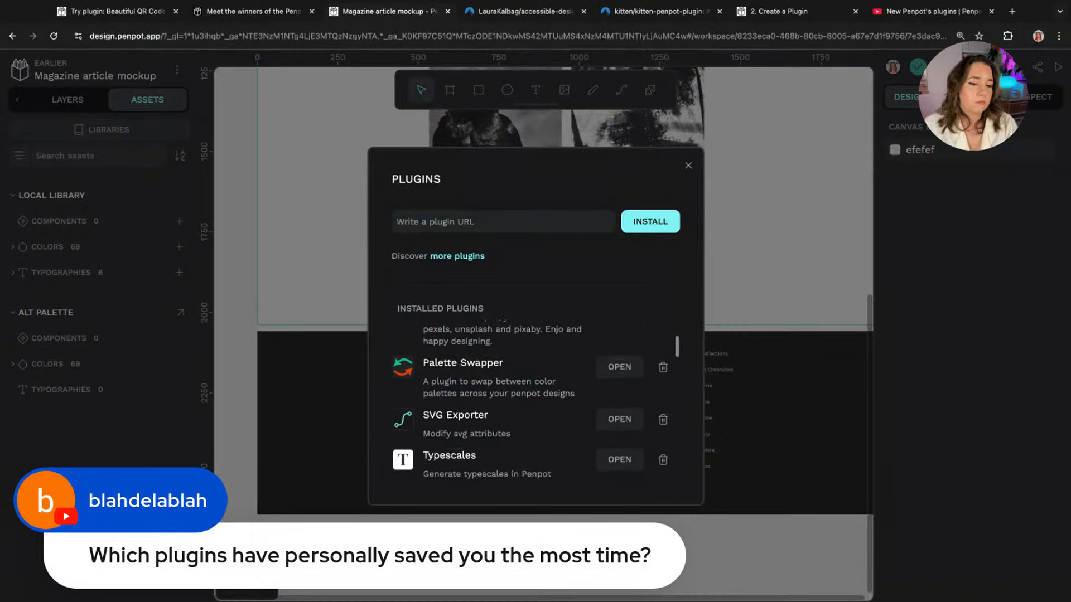
pyautogui.scroll(-3, 677, 336)
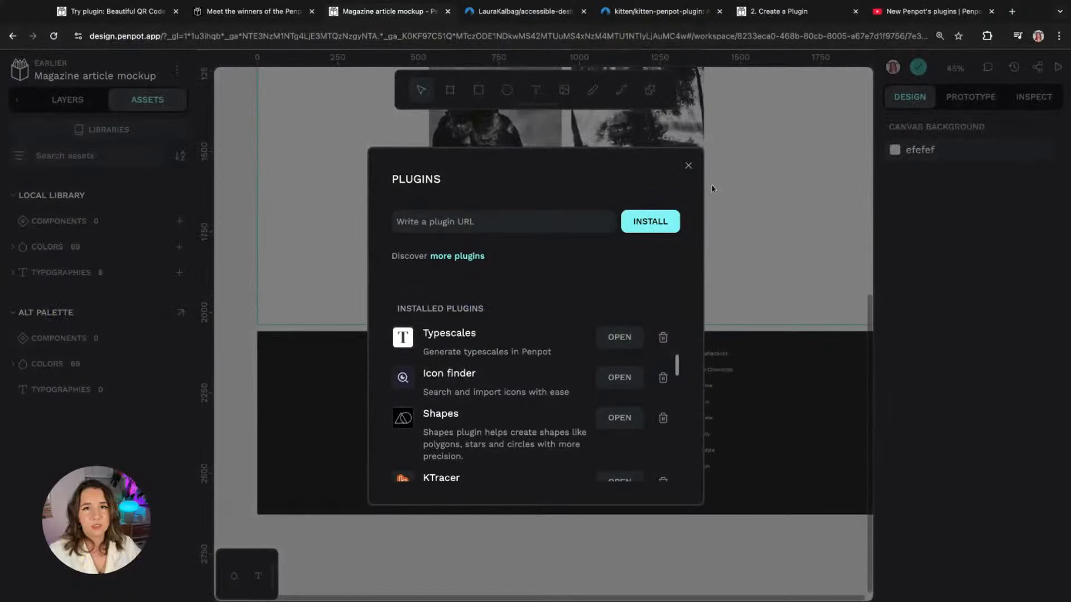
pyautogui.click(688, 165)
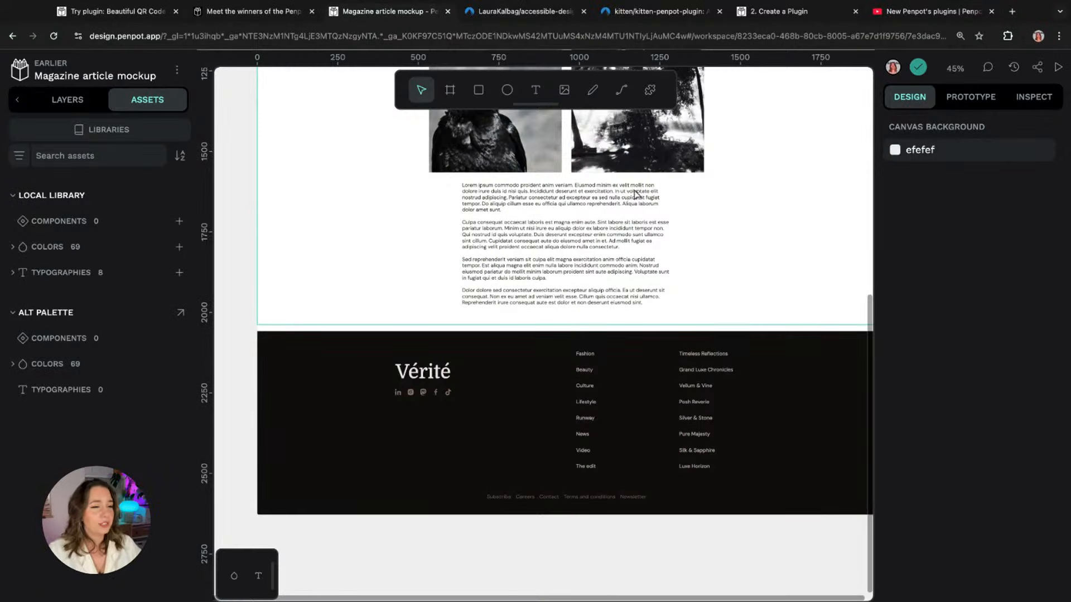
# Step: Return to the projects overview and open the Plugins hands-on UI design demo file from Drafts
pyautogui.scroll(5, 750, 157)
pyautogui.hscroll(1, 749, 157)
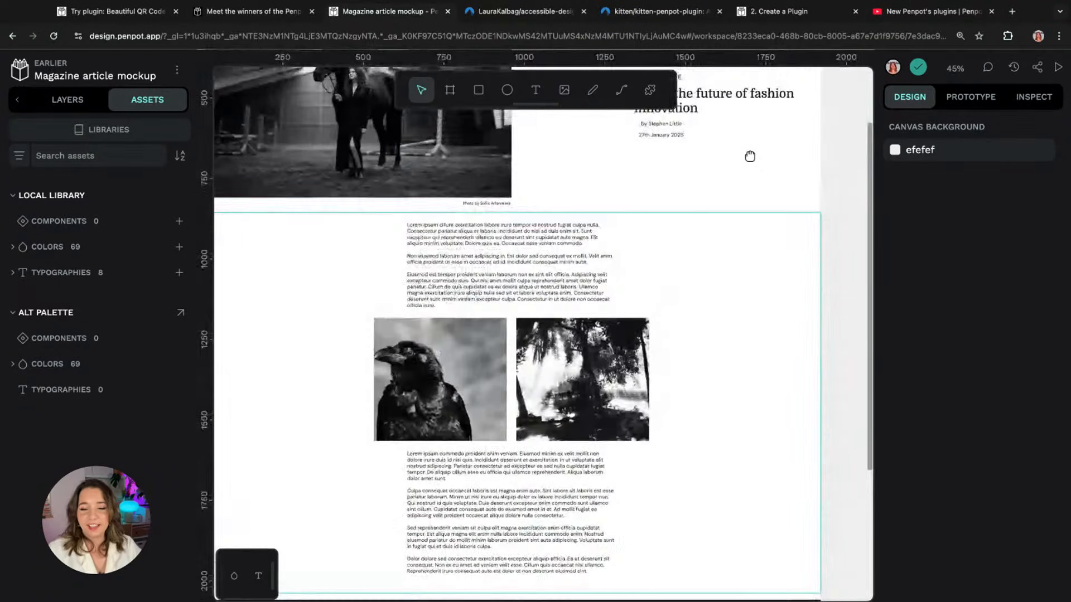
pyautogui.scroll(3, 750, 156)
pyautogui.hscroll(-1, 749, 156)
pyautogui.scroll(3, 730, 162)
pyautogui.hscroll(1, 730, 162)
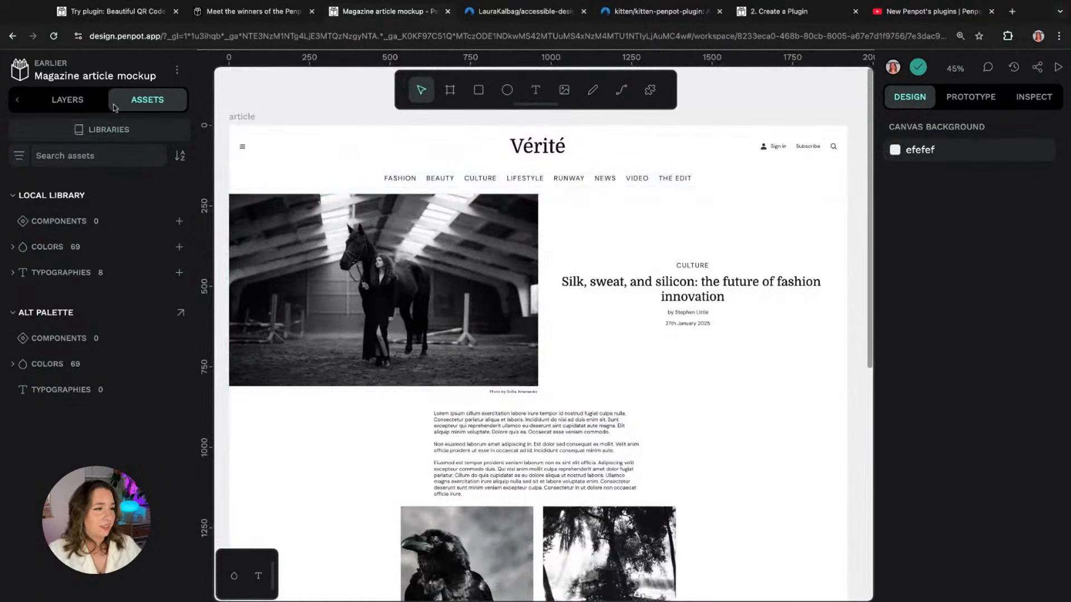
pyautogui.click(17, 77)
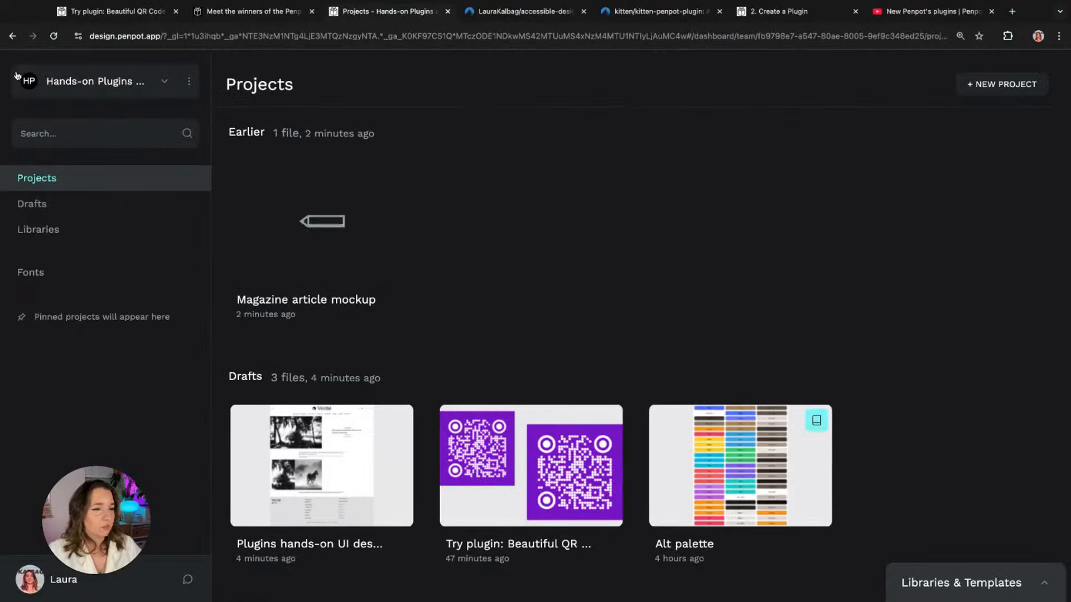
pyautogui.doubleClick(389, 412)
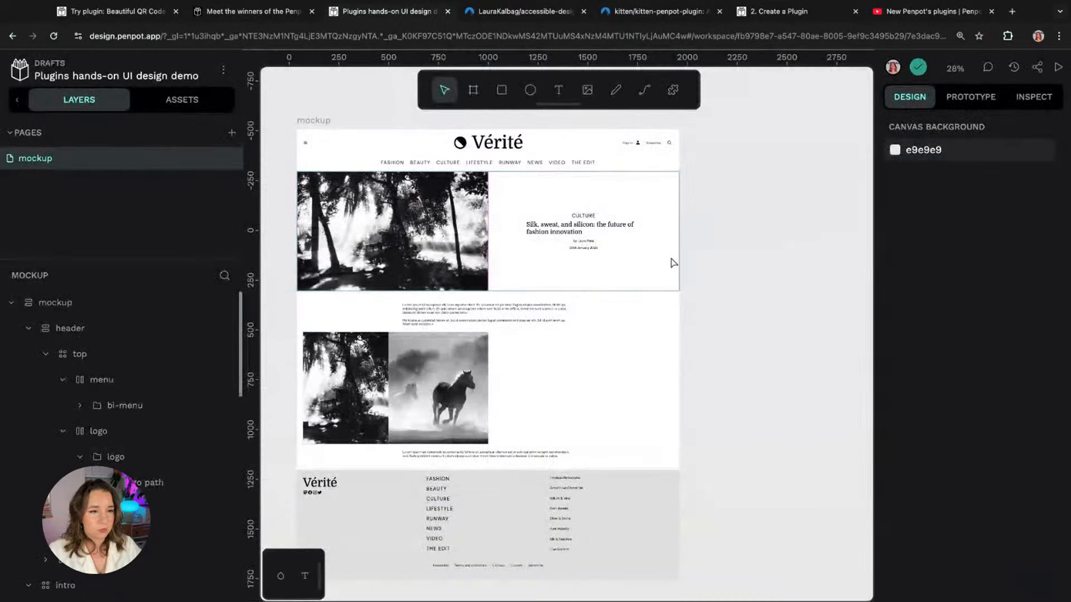
# Step: Open the SVG Exporter plugin in the Plugins hands-on UI design demo file
pyautogui.scroll(3, 805, 268)
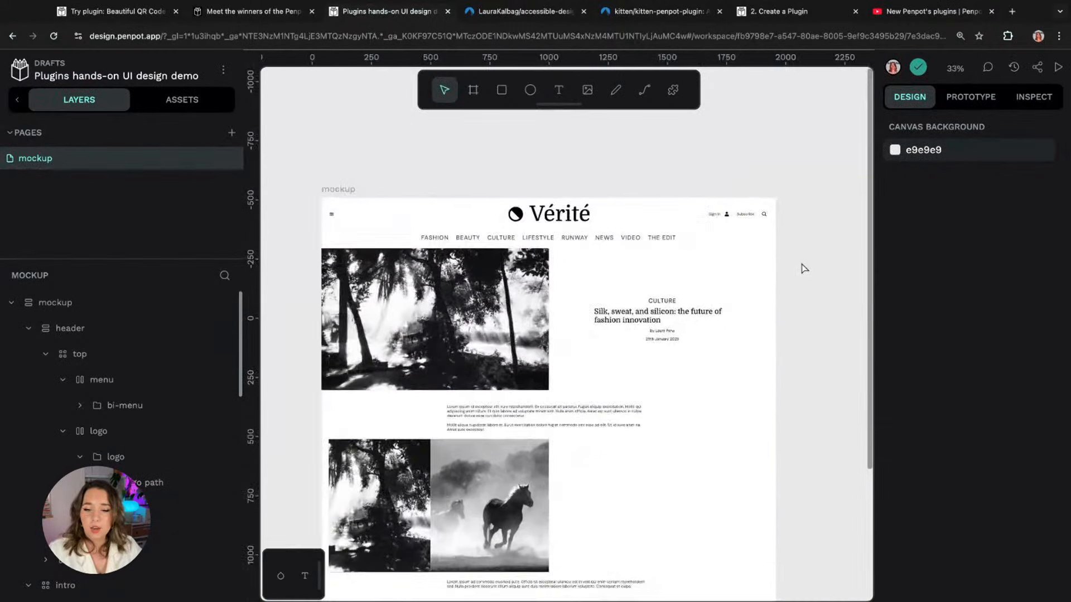
pyautogui.moveTo(761, 470); pyautogui.dragTo(801, 370)
pyautogui.scroll(3, 801, 369)
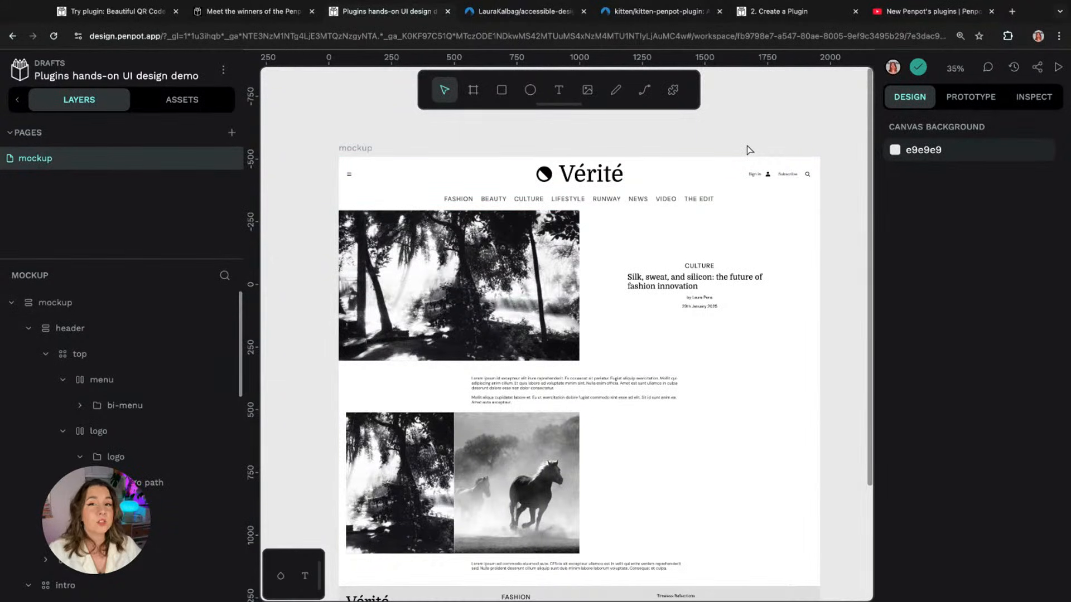
pyautogui.click(673, 89)
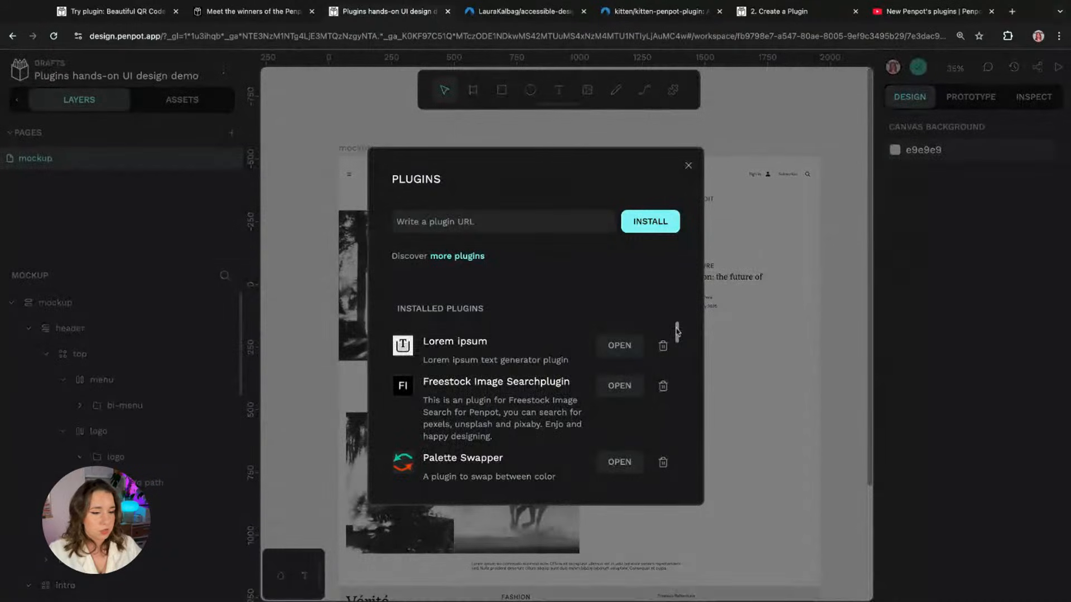
pyautogui.scroll(-3, 677, 332)
pyautogui.scroll(-1, 677, 333)
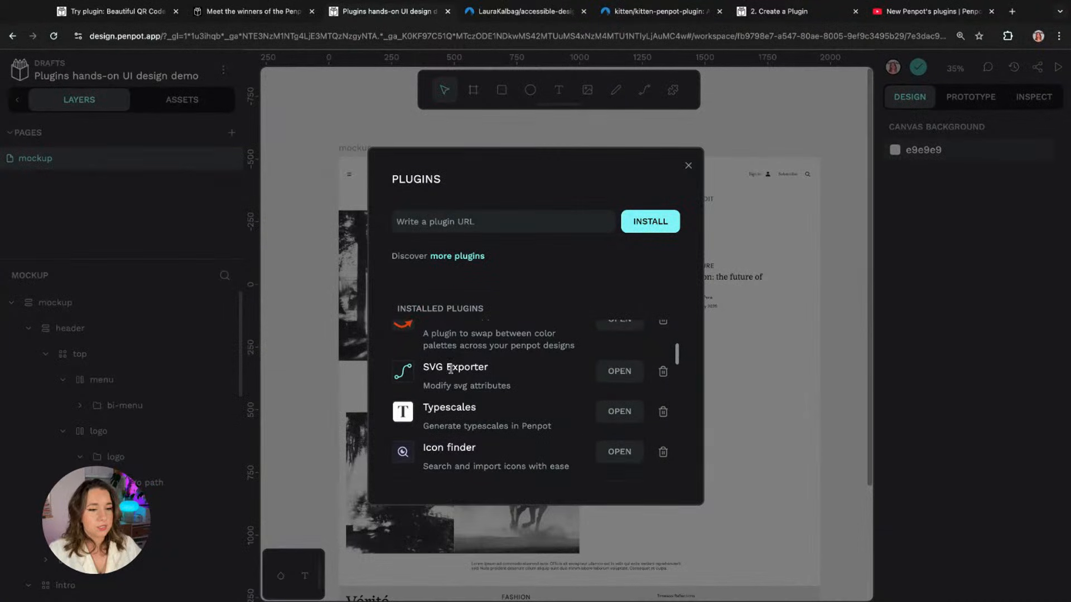
pyautogui.click(619, 371)
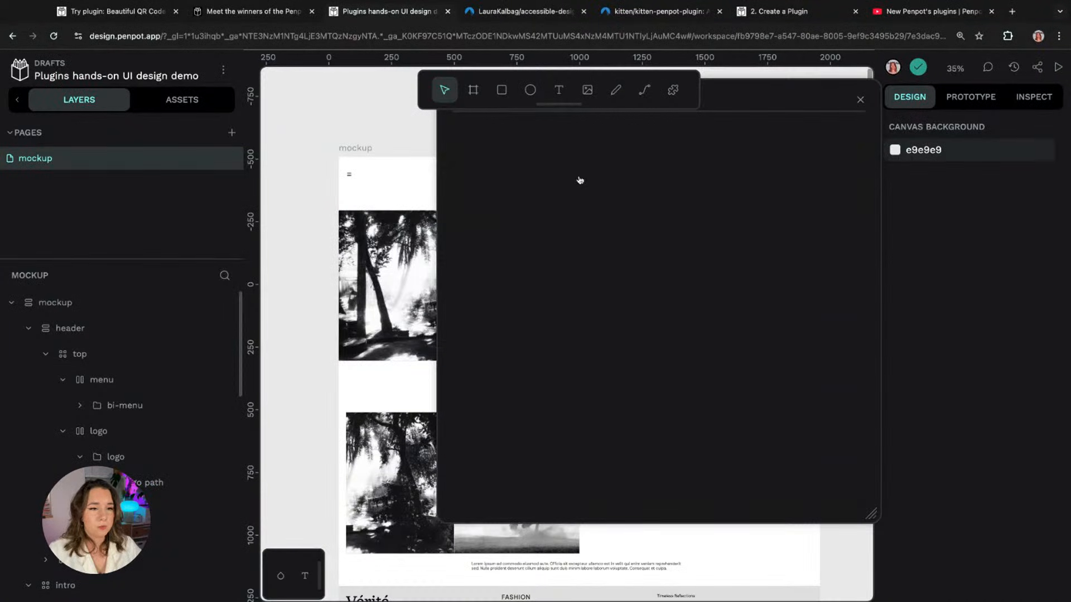
# Step: Generate SVG code from the header's round logo path with SVG Exporter, and highlight the whole code for review
pyautogui.hscroll(5, 379, 114)
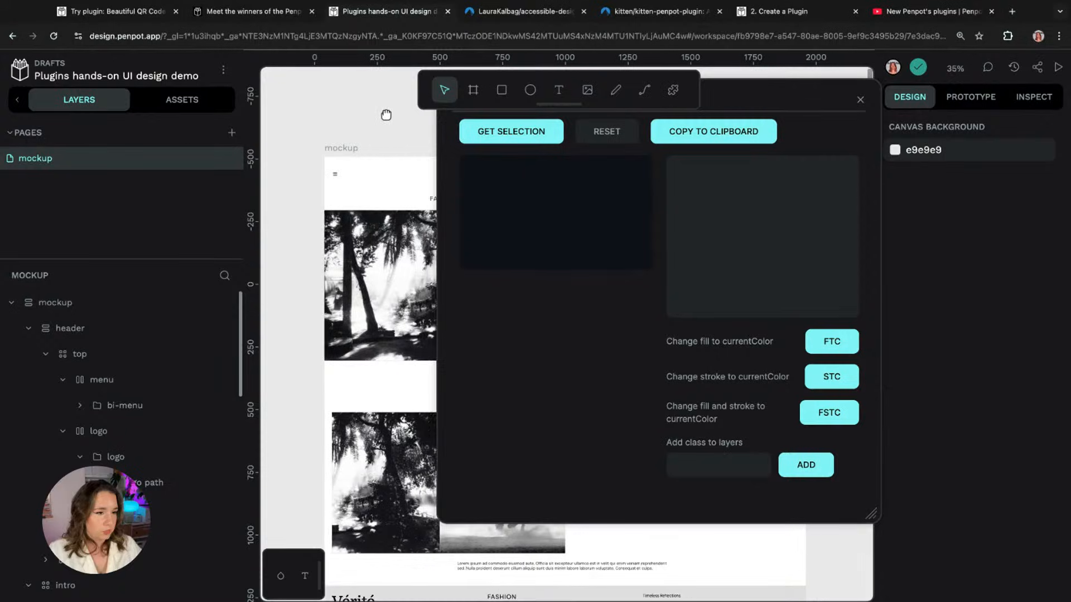
pyautogui.hscroll(5, 386, 115)
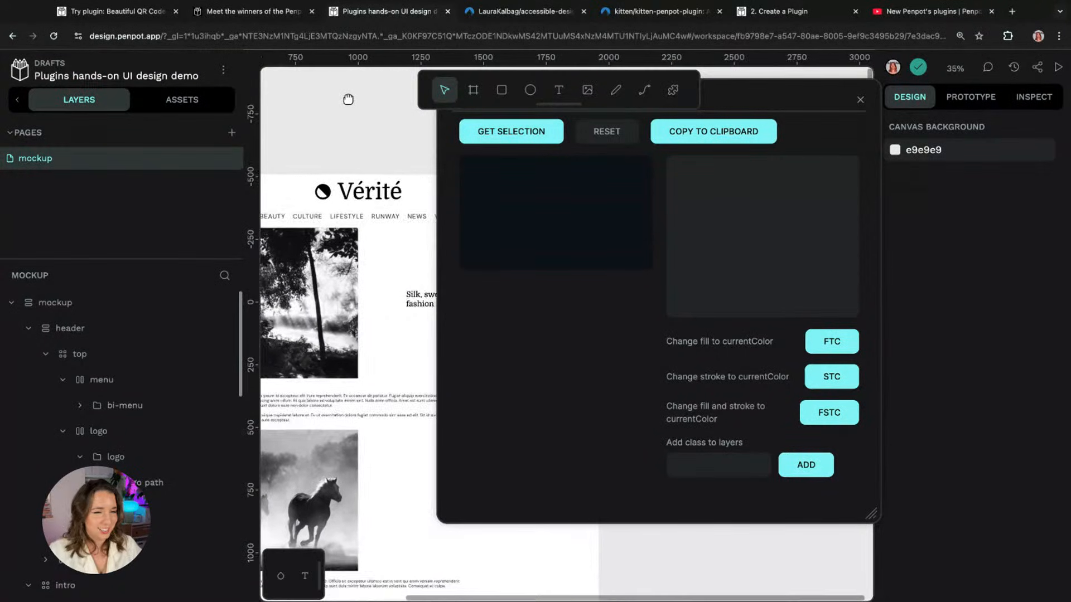
pyautogui.doubleClick(325, 196)
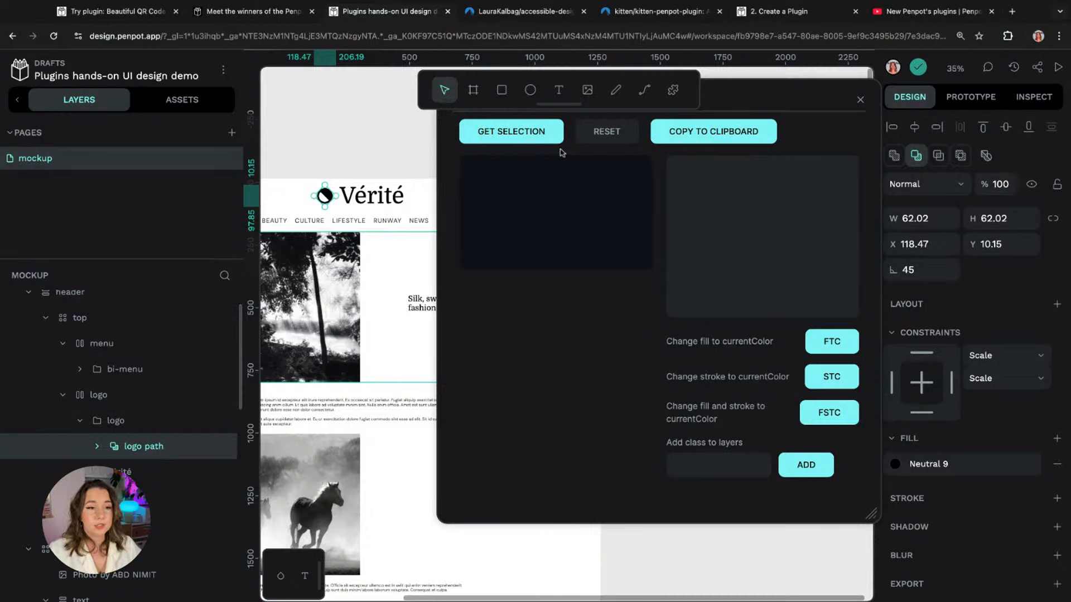
pyautogui.click(541, 141)
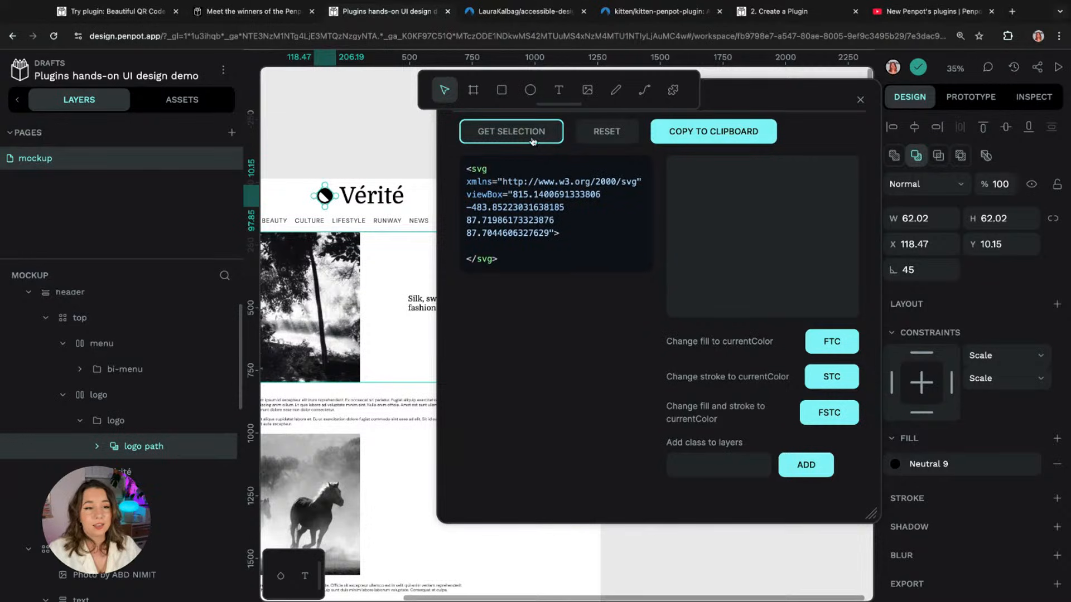
pyautogui.moveTo(734, 95); pyautogui.dragTo(730, 134)
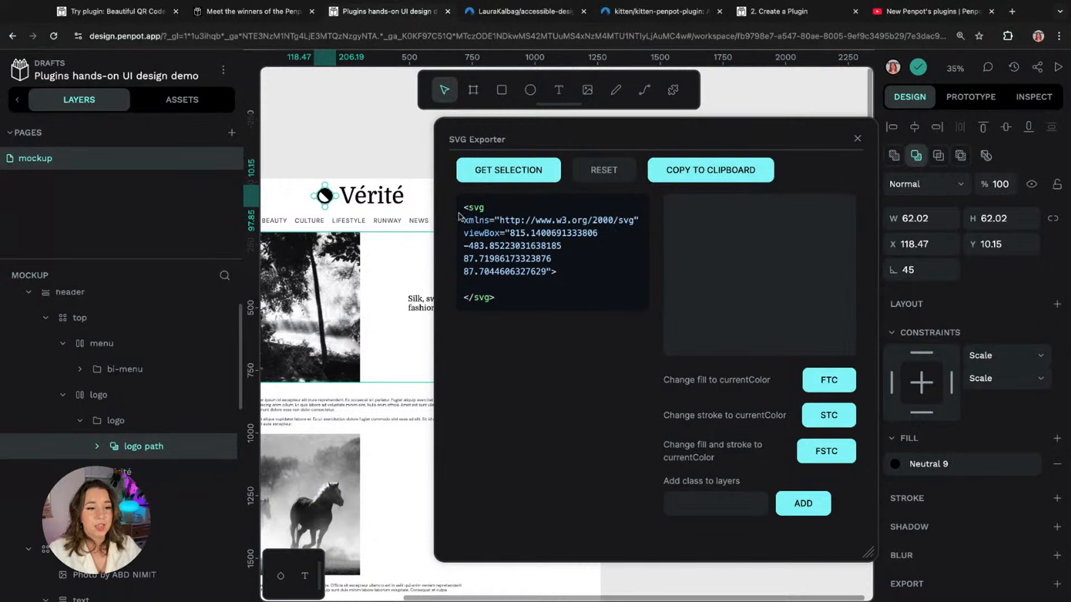
pyautogui.moveTo(565, 296); pyautogui.dragTo(462, 209)
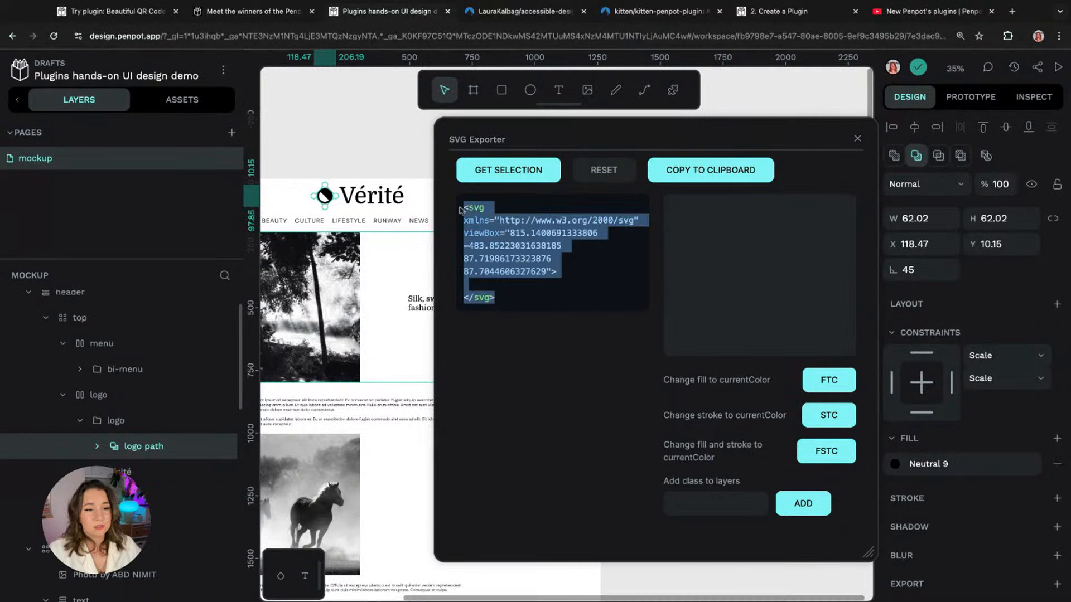
pyautogui.click(525, 301)
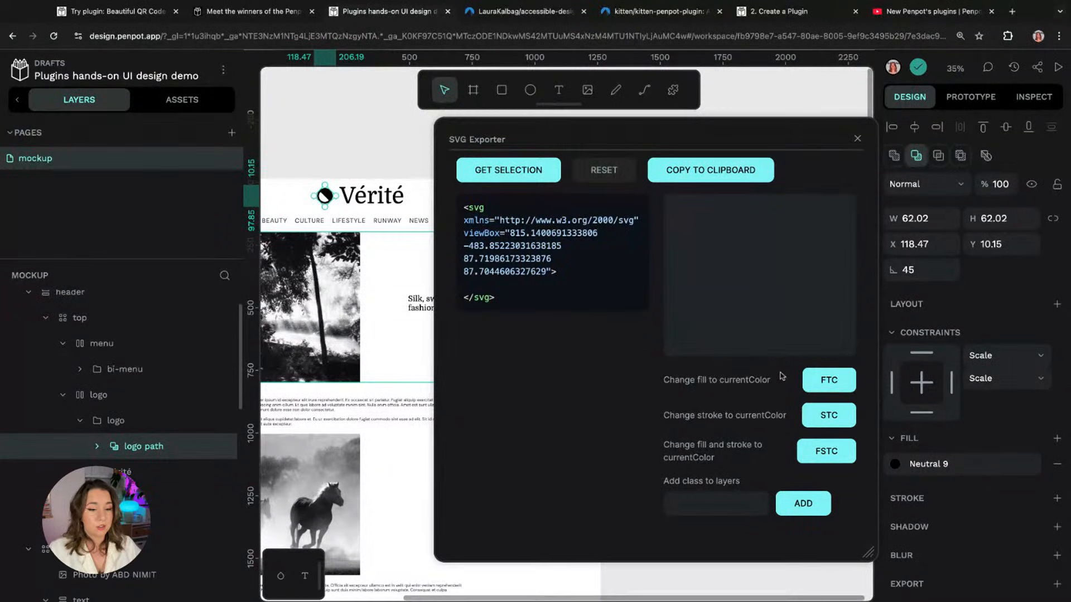
# Step: Add the class "icon" to the layers in SVG Exporter, copy the generated SVG code to the clipboard, and close the plugin
pyautogui.click(720, 502)
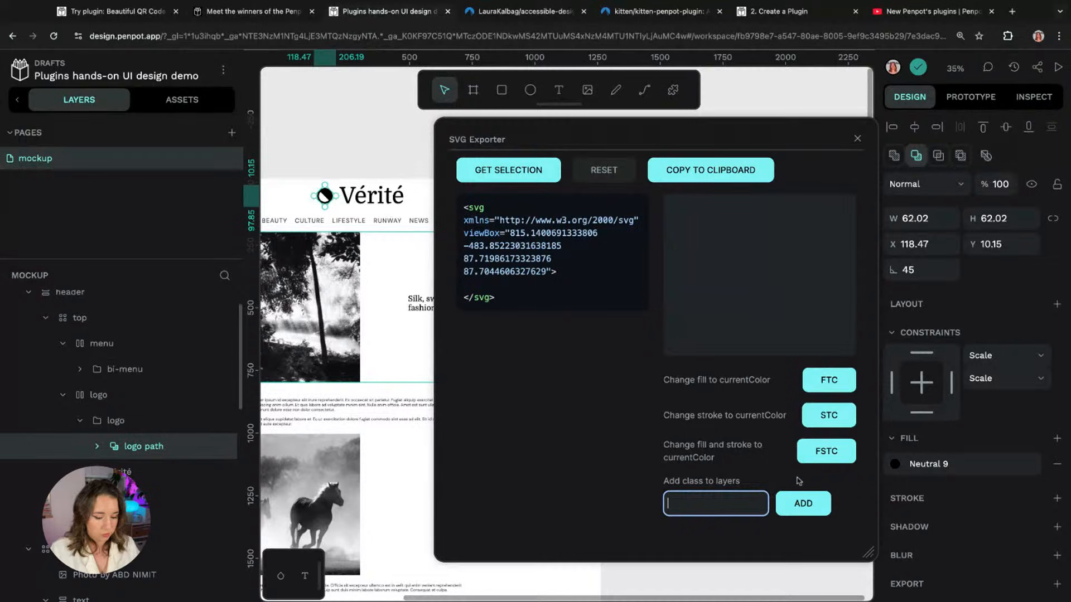
pyautogui.write('ico')
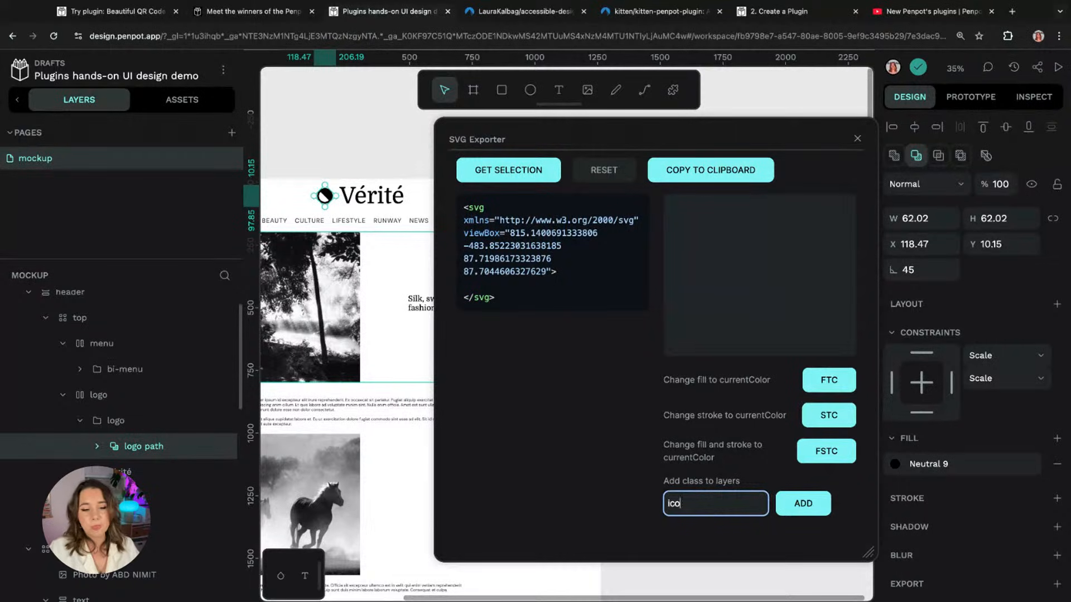
pyautogui.write('n')
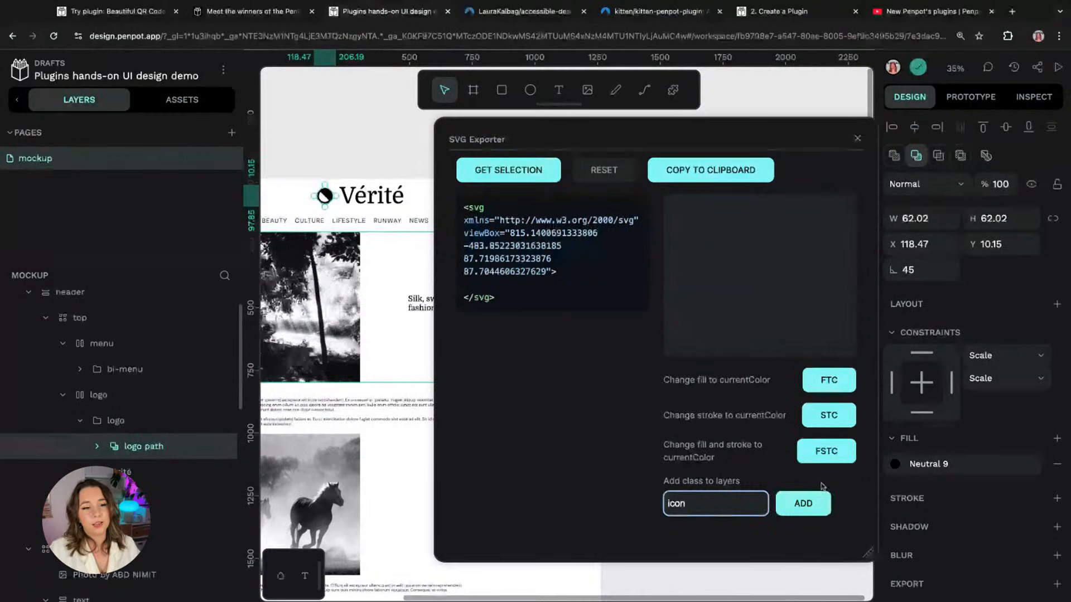
pyautogui.click(803, 503)
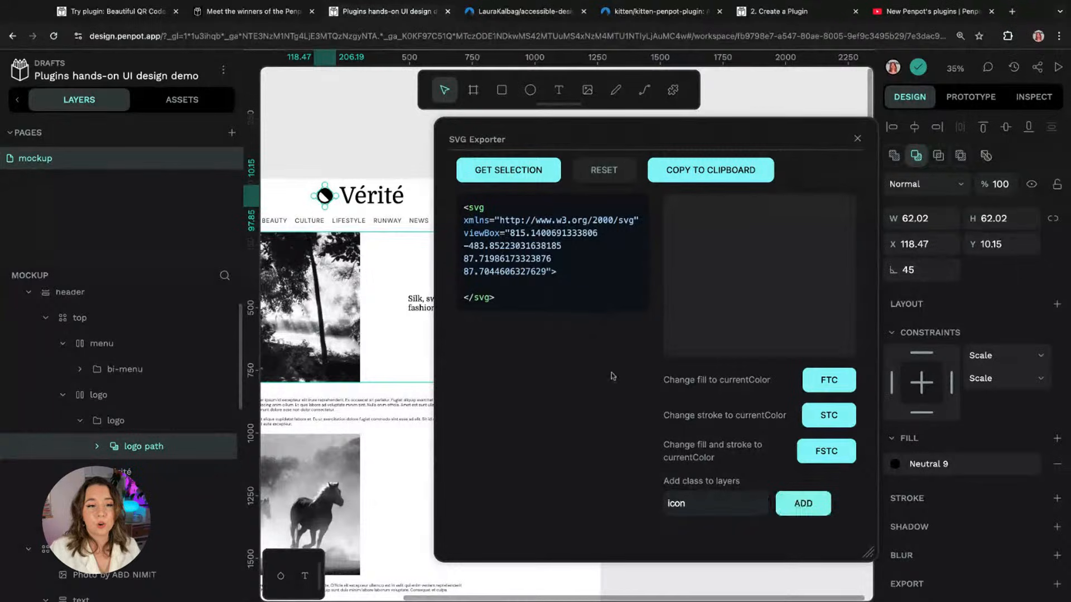
pyautogui.click(710, 176)
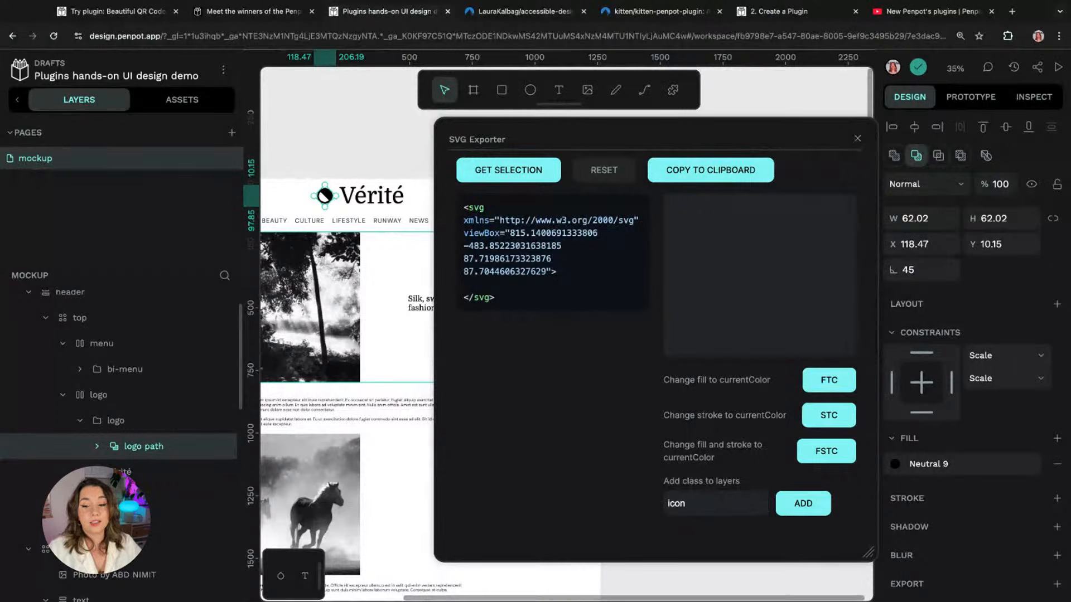
pyautogui.click(857, 138)
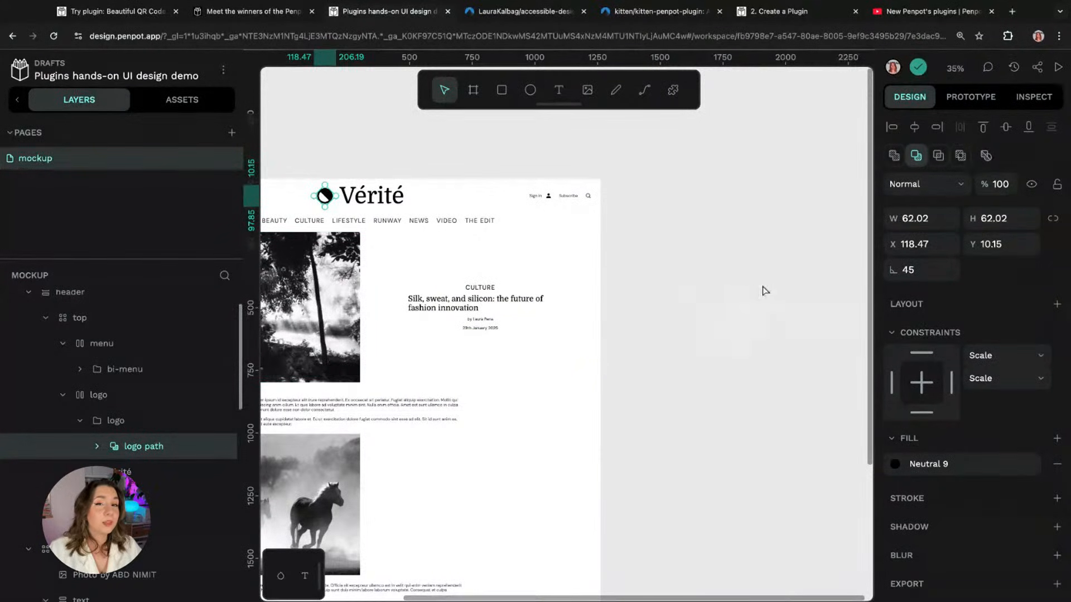
# Step: Deselect the logo path and open the Tailwind HTML plugin from the installed plugins
pyautogui.click(774, 288)
pyautogui.moveTo(565, 286); pyautogui.dragTo(761, 288)
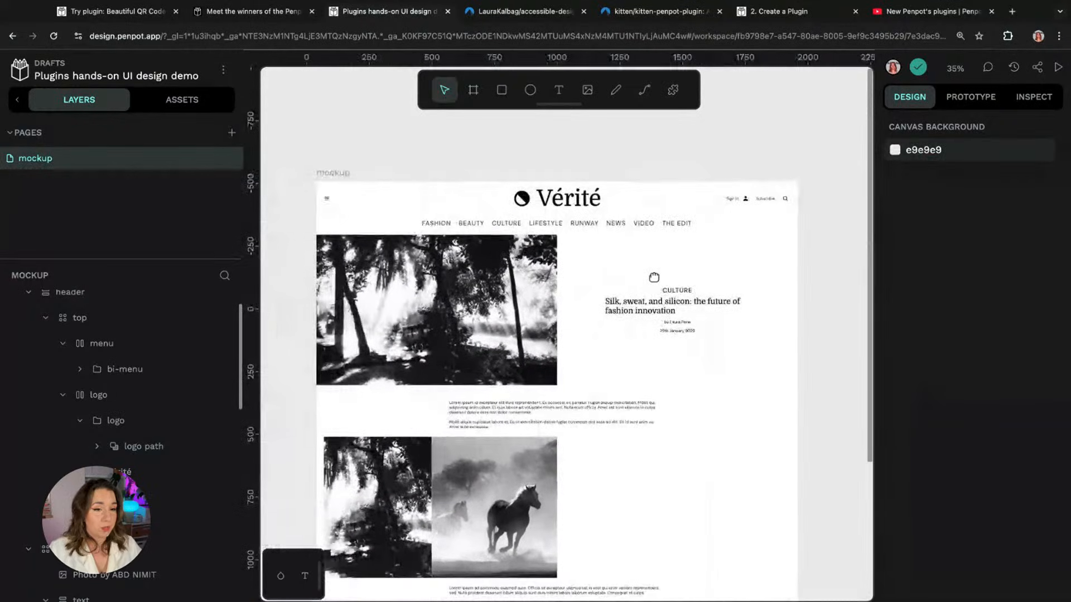
pyautogui.click(673, 90)
pyautogui.scroll(-3, 678, 331)
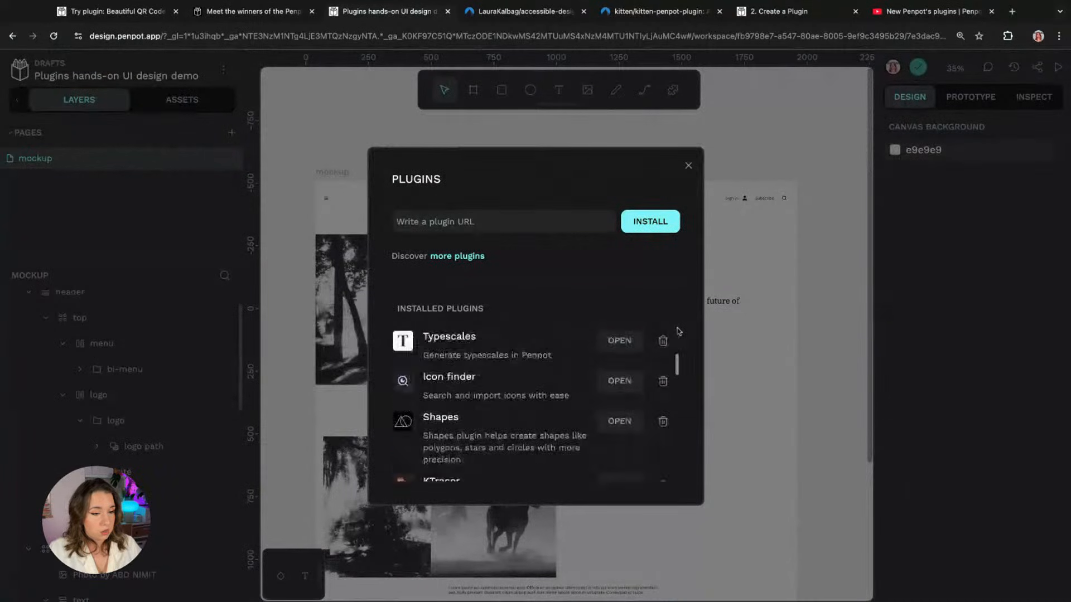
pyautogui.scroll(-10, 679, 331)
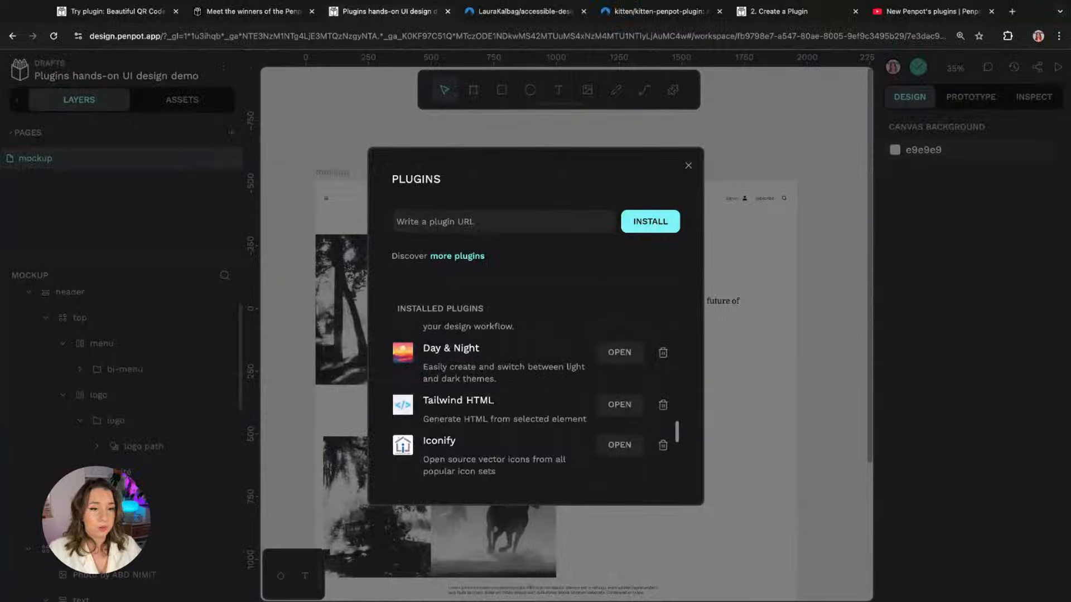
pyautogui.click(674, 92)
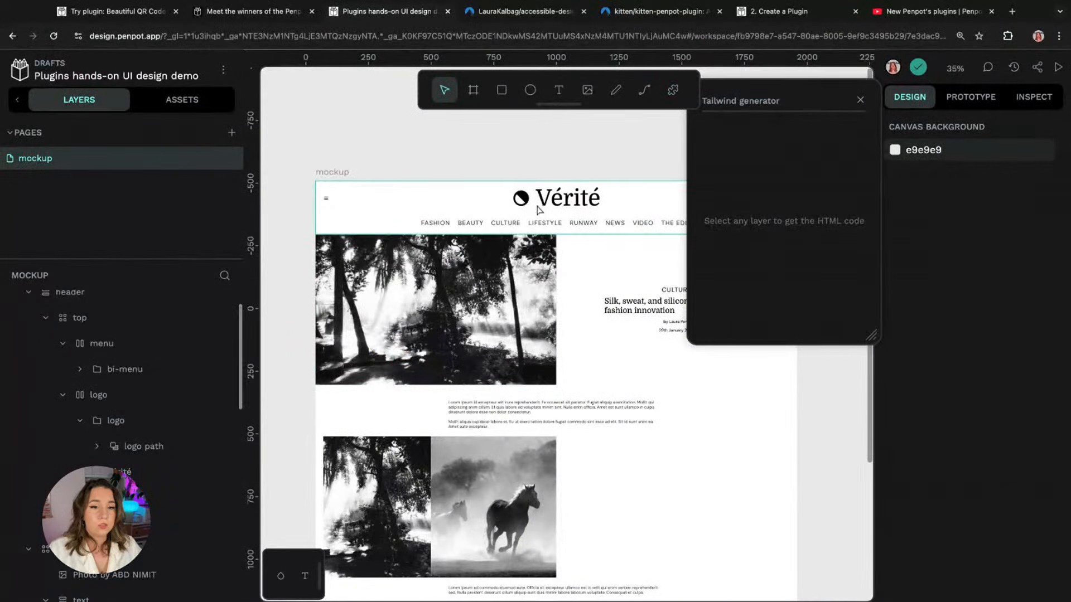
# Step: Generate Tailwind HTML code for the "Silk, sweat, and silicon" headline, review it, and close the generator
pyautogui.click(621, 306)
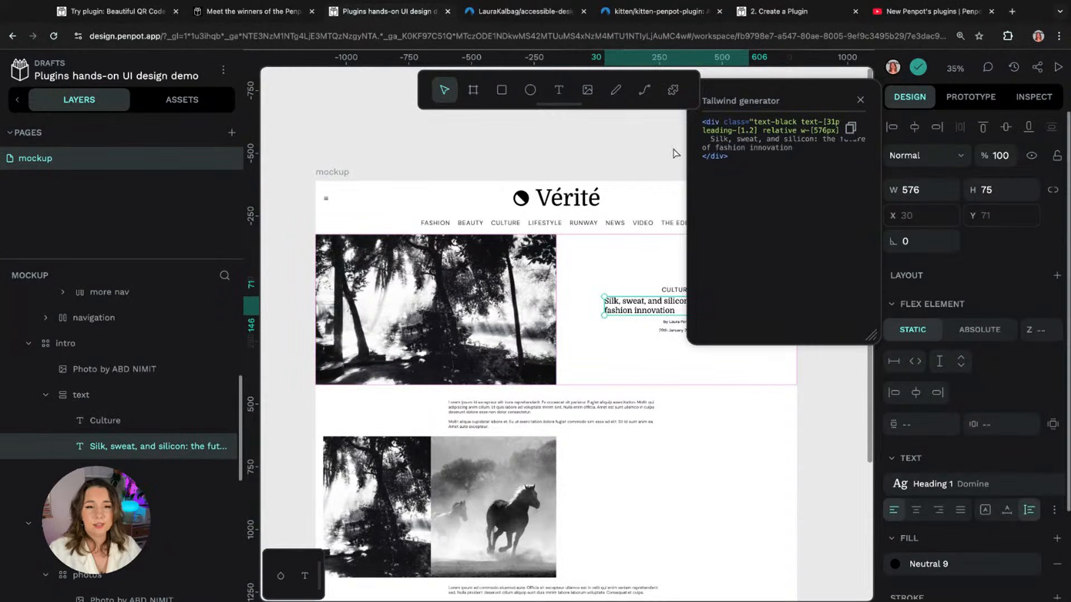
pyautogui.click(785, 169)
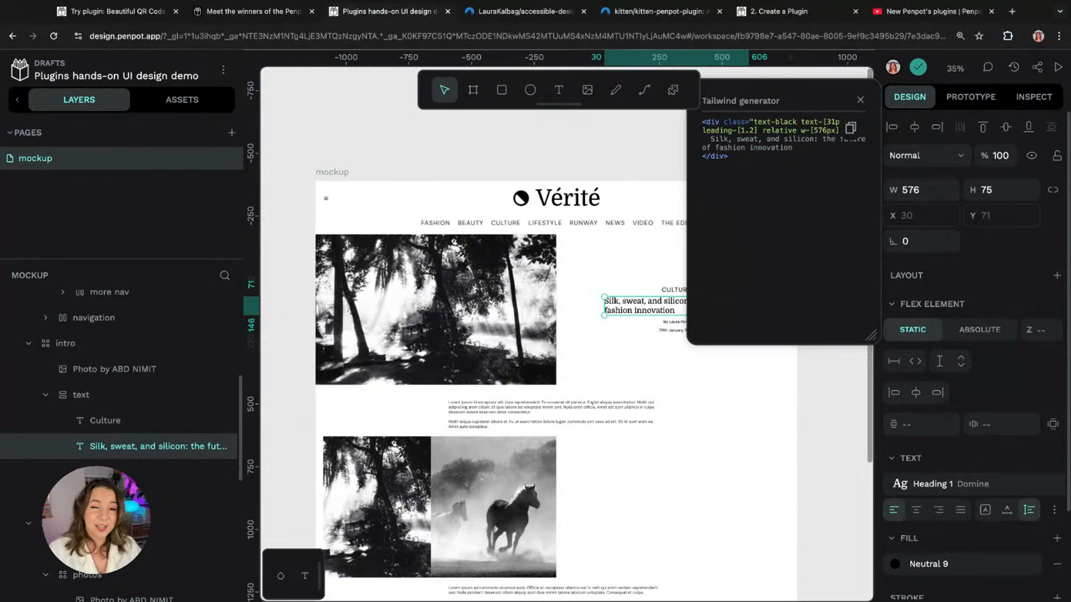
pyautogui.moveTo(729, 156); pyautogui.dragTo(710, 142)
pyautogui.click(710, 141)
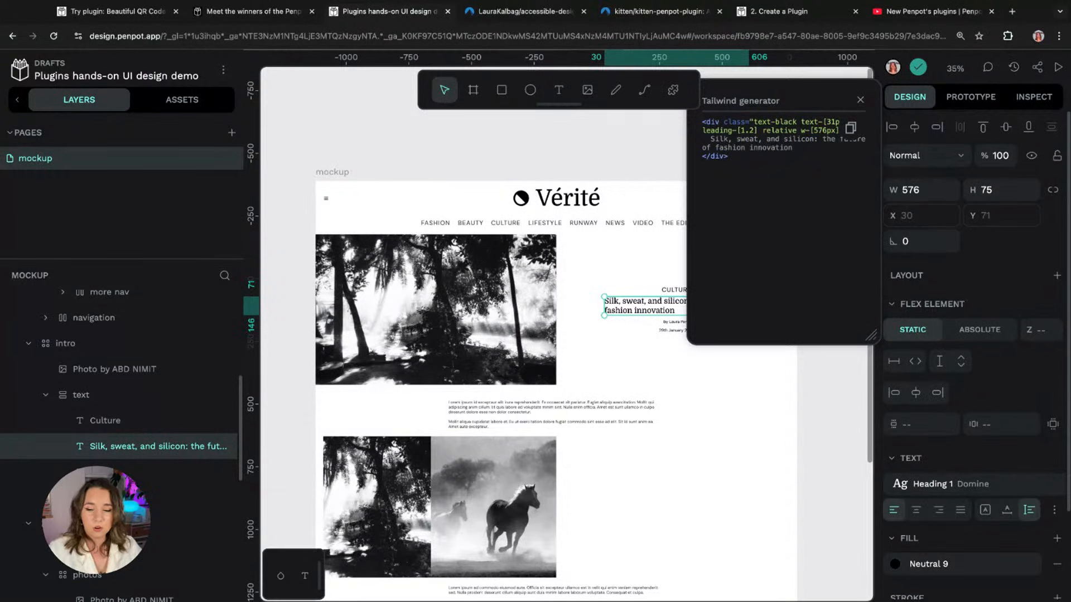
pyautogui.click(861, 101)
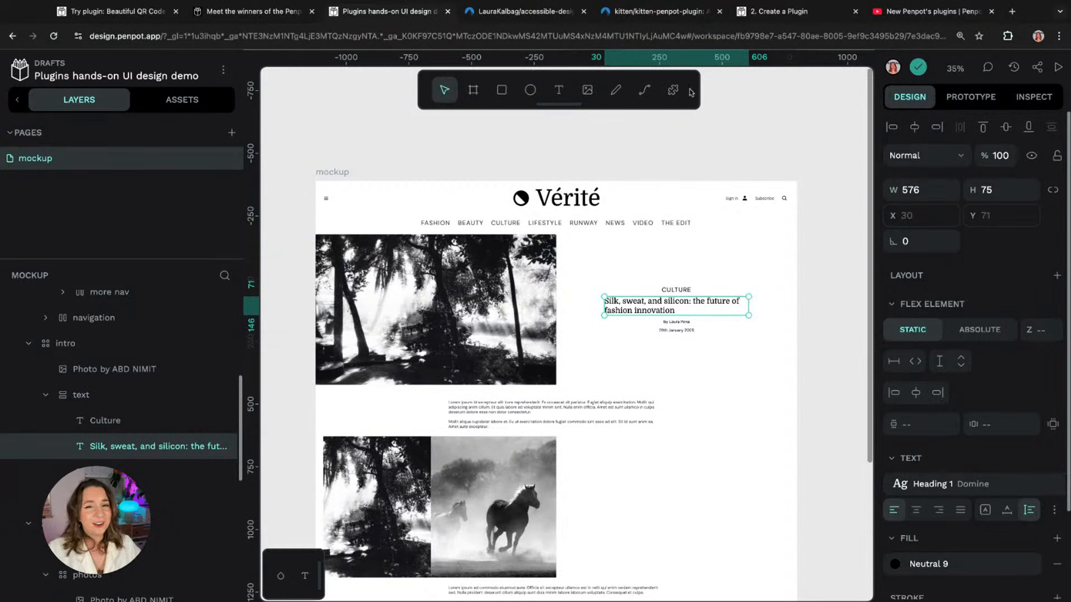
# Step: Open the Accessible Design Checklist plugin from the installed plugins
pyautogui.click(673, 90)
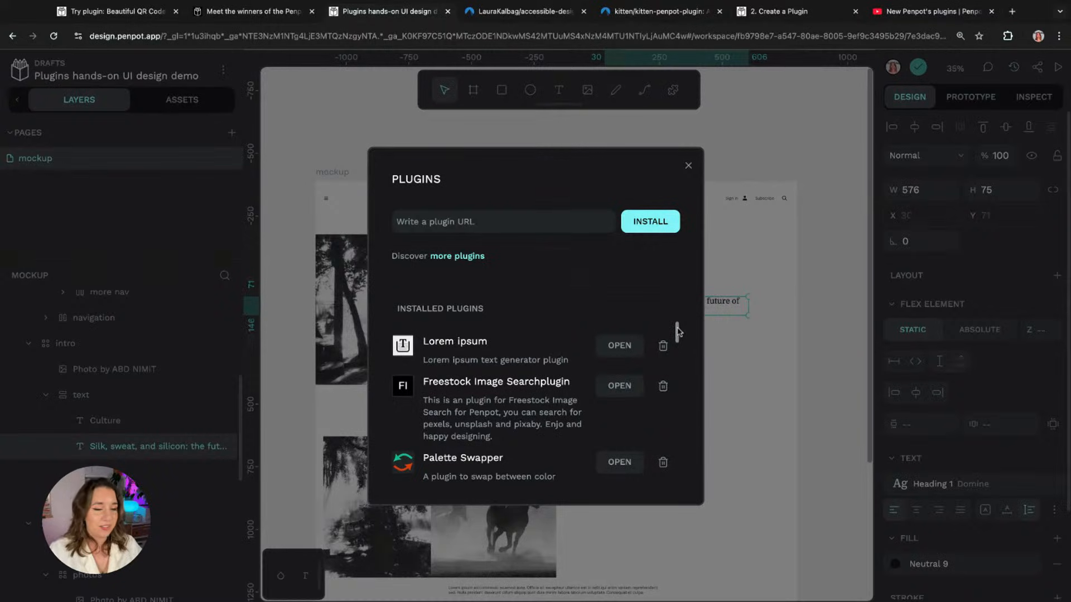
pyautogui.moveTo(678, 332); pyautogui.dragTo(677, 460)
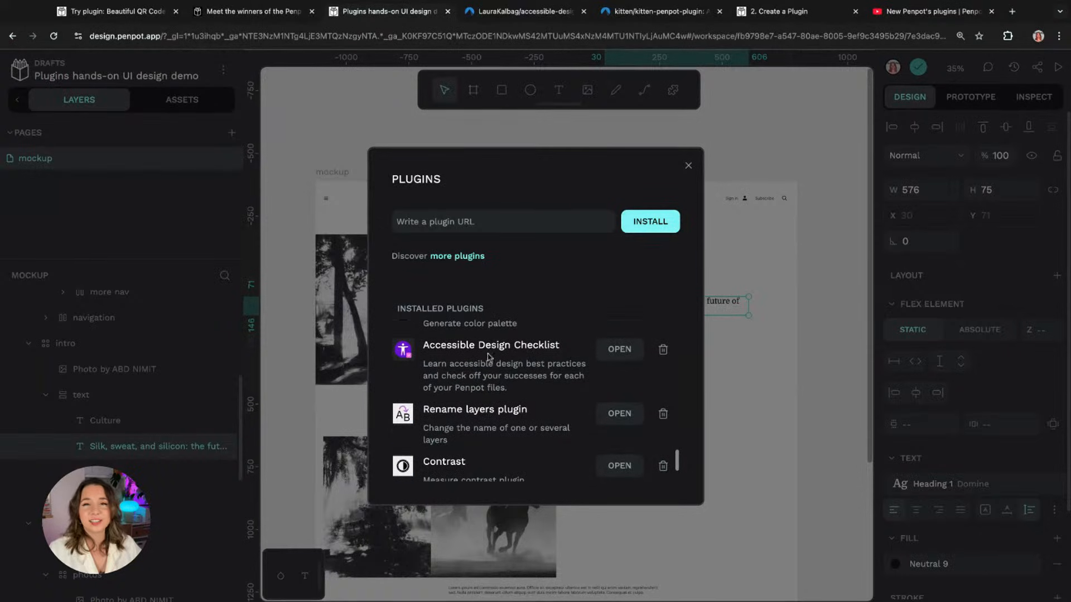
pyautogui.click(619, 350)
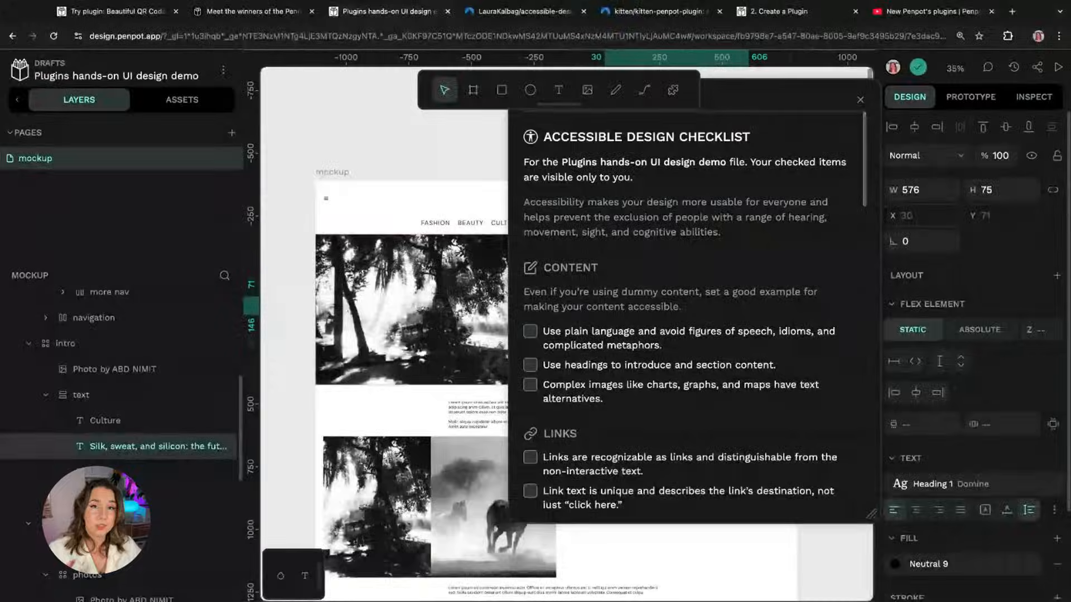
# Step: Check off the plain-language item under Content and "The layout is simple and straightforward" under Layout in the accessibility checklist
pyautogui.scroll(-2, 554, 256)
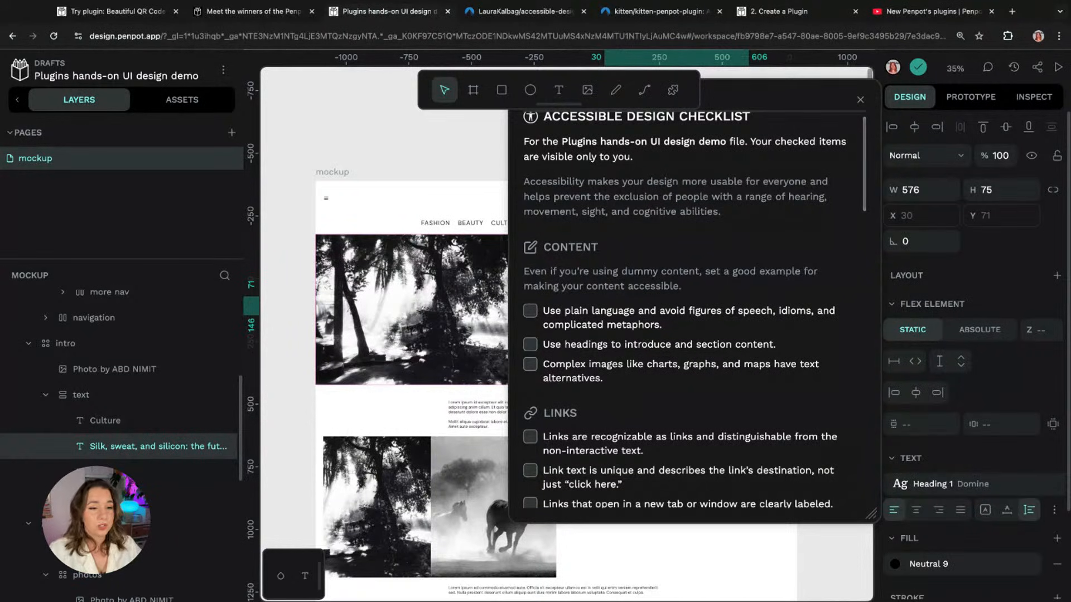
pyautogui.click(533, 313)
pyautogui.scroll(-1, 867, 193)
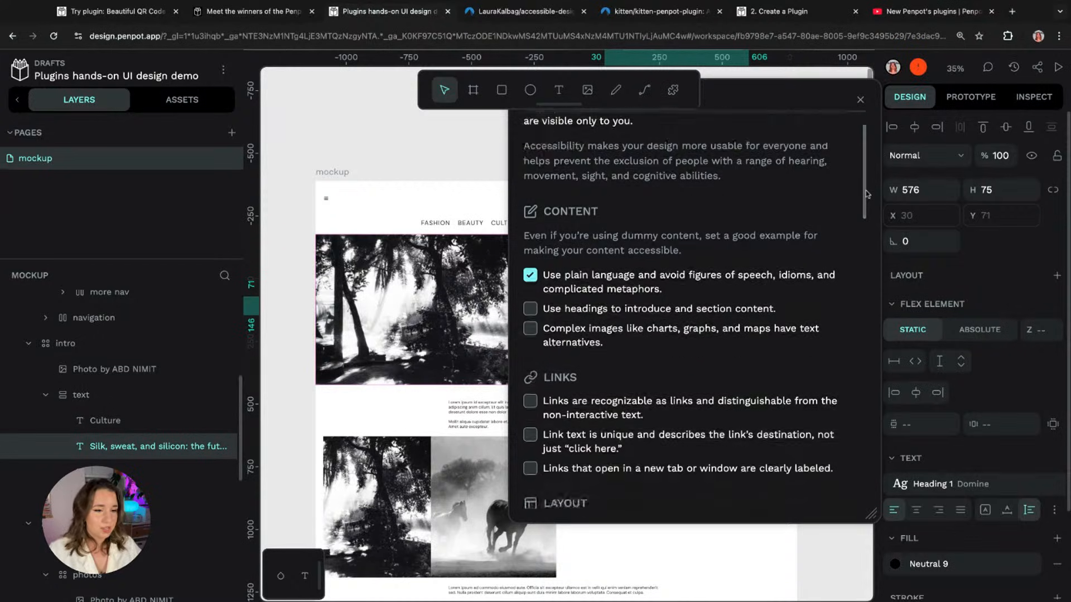
pyautogui.scroll(-8, 867, 193)
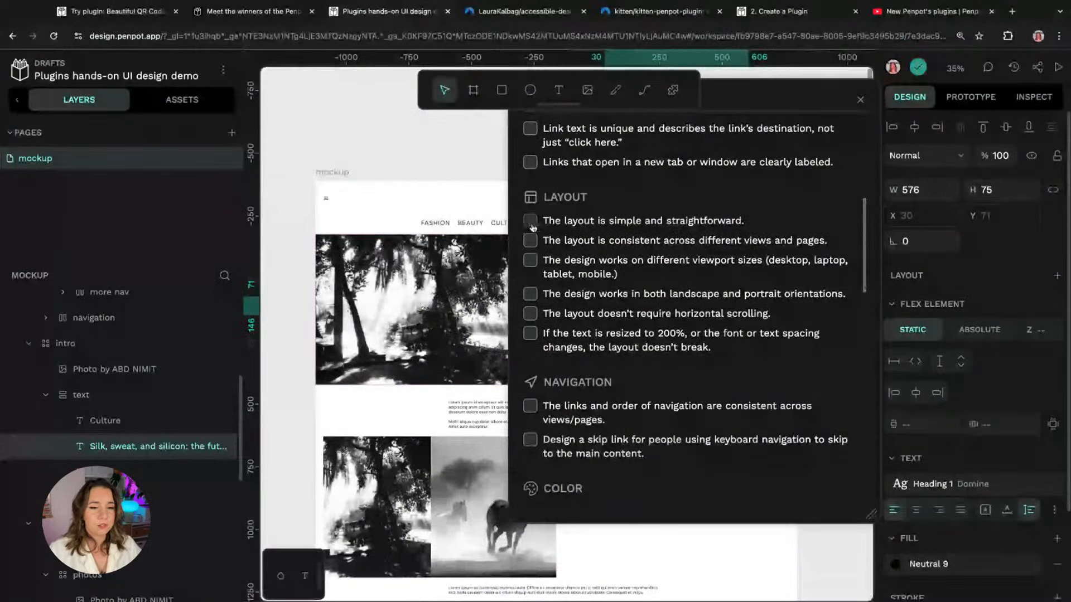
pyautogui.click(530, 223)
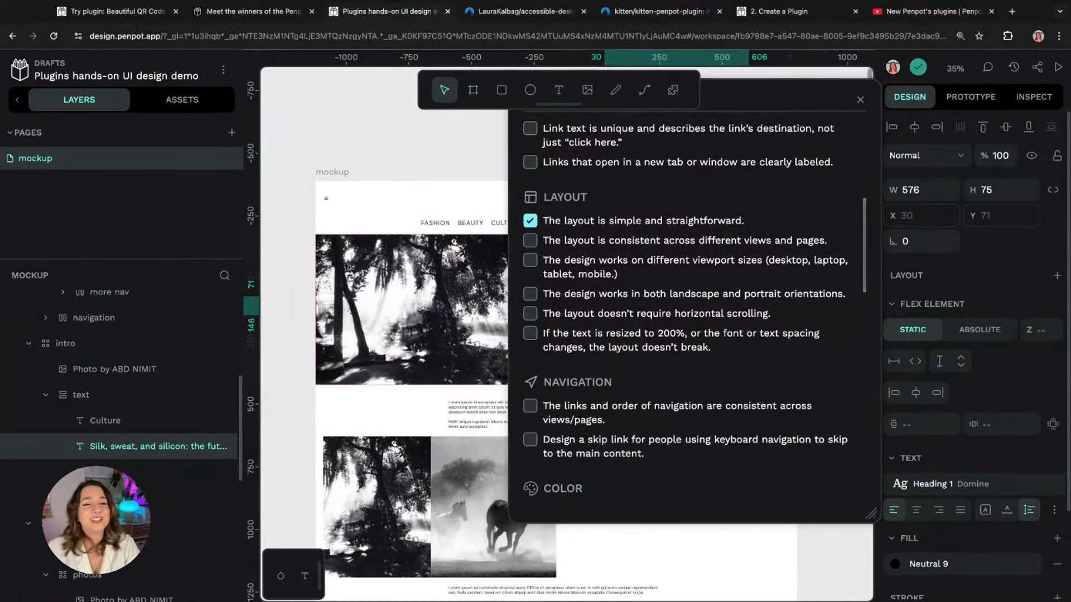
pyautogui.scroll(-1, 866, 214)
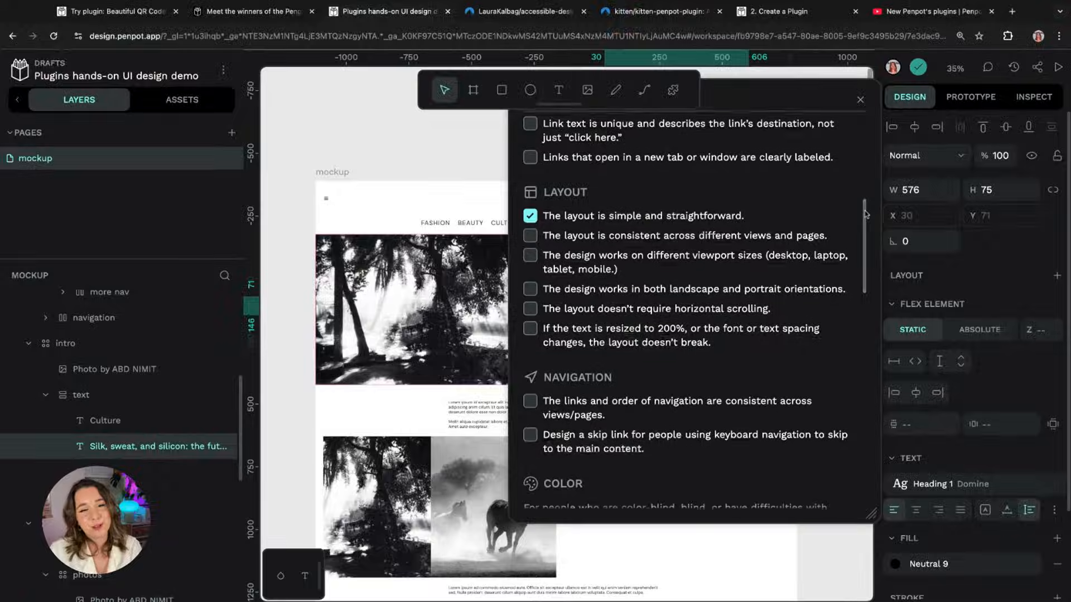
pyautogui.scroll(5, 866, 214)
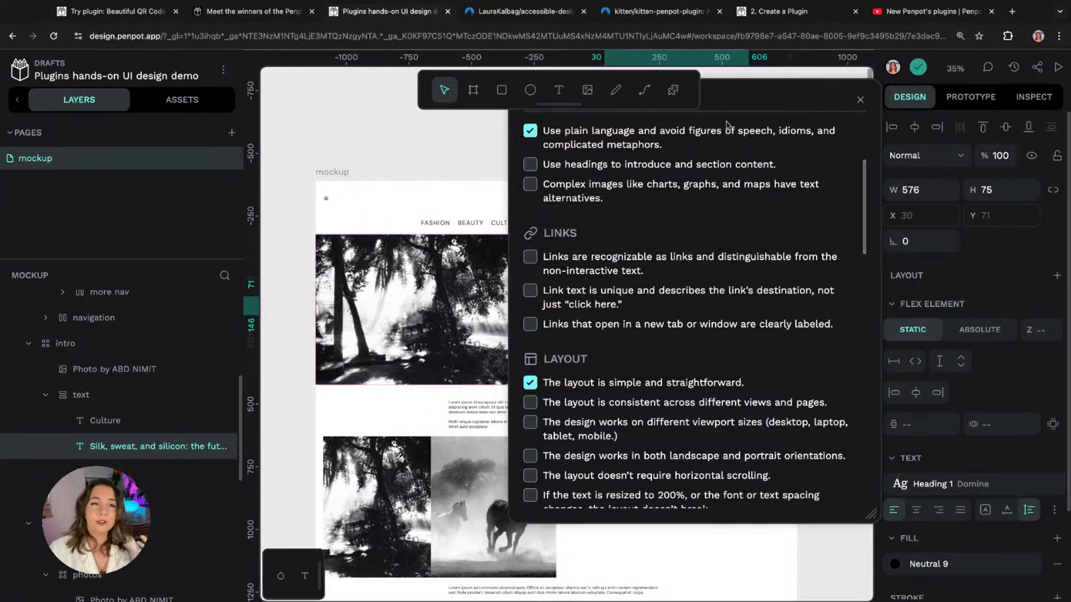
# Step: Switch to the Codeberg page of accessible-design-checklist-penpot-plugin, look through its README and file list, and open the plugin folder
pyautogui.hotkey('ctrl', 'Tab')
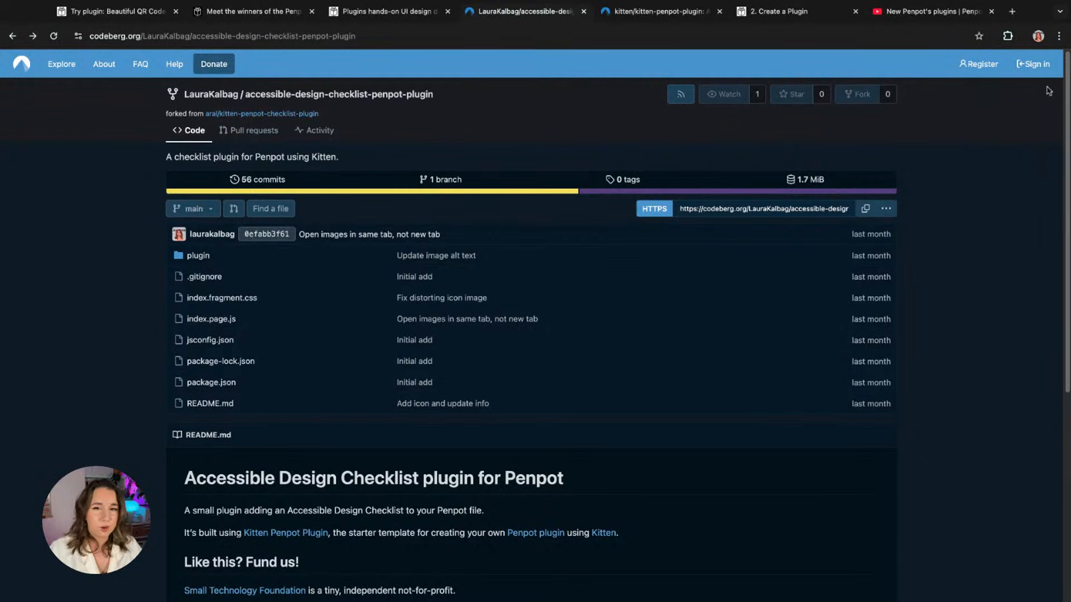
pyautogui.scroll(-1, 1066, 80)
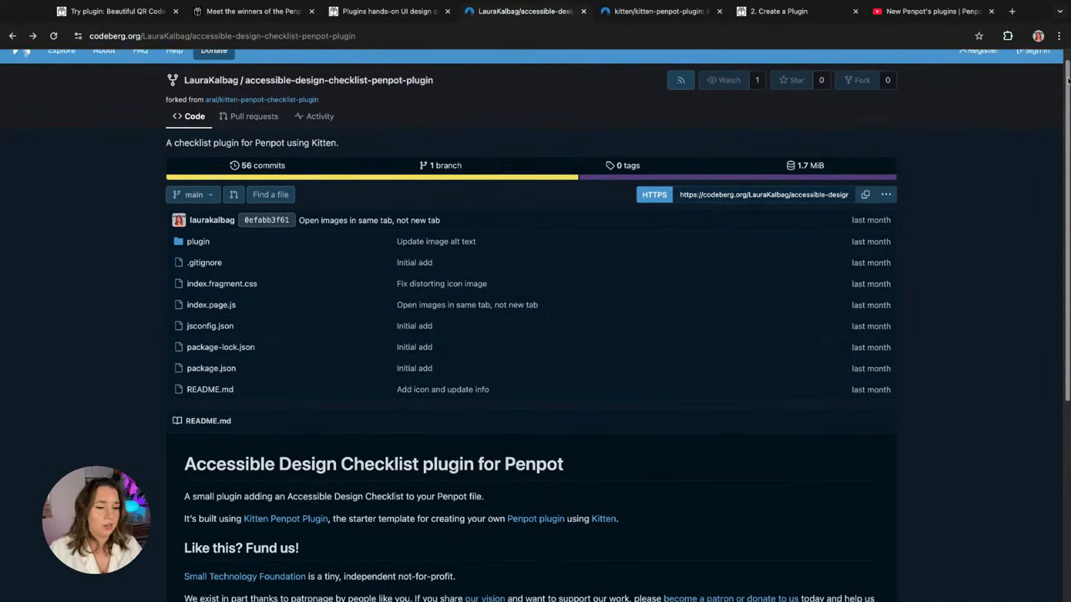
pyautogui.scroll(-1, 1067, 80)
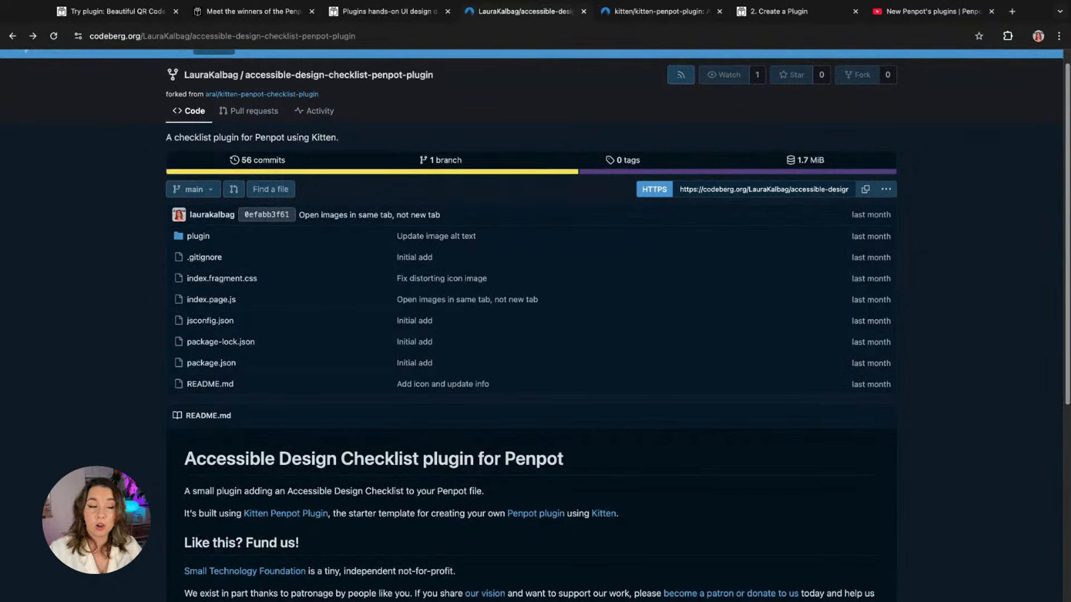
pyautogui.scroll(-3, 1067, 79)
pyautogui.scroll(-4, 1067, 80)
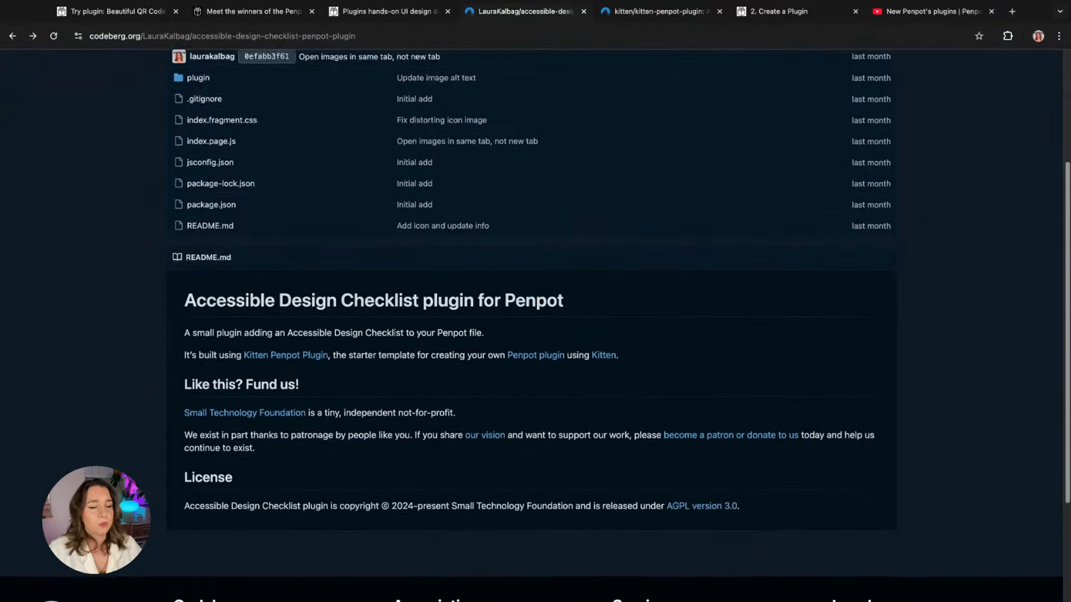
pyautogui.scroll(5, 536, 324)
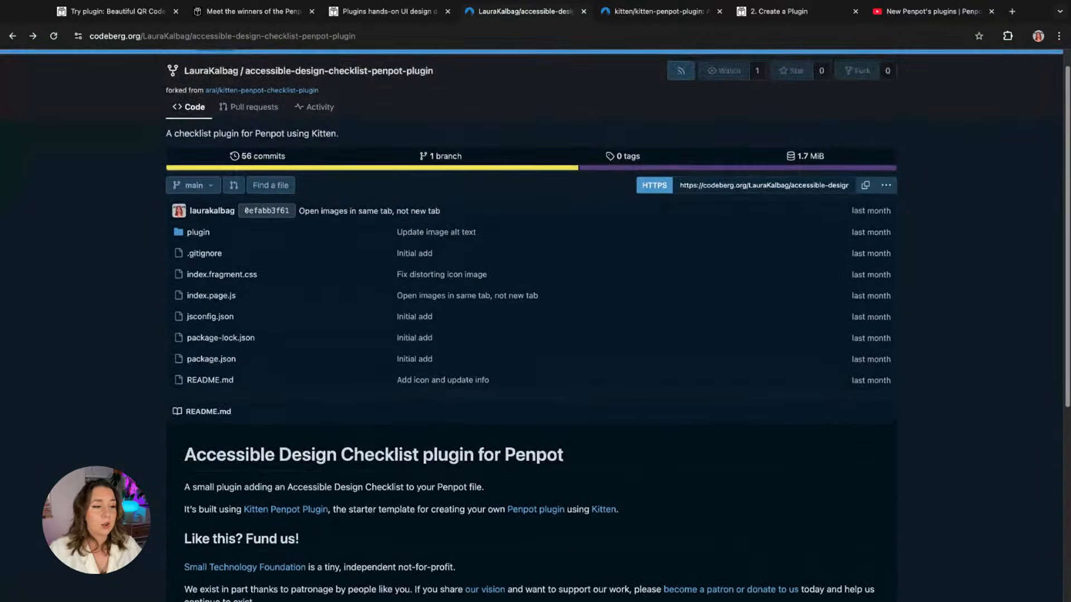
pyautogui.click(200, 248)
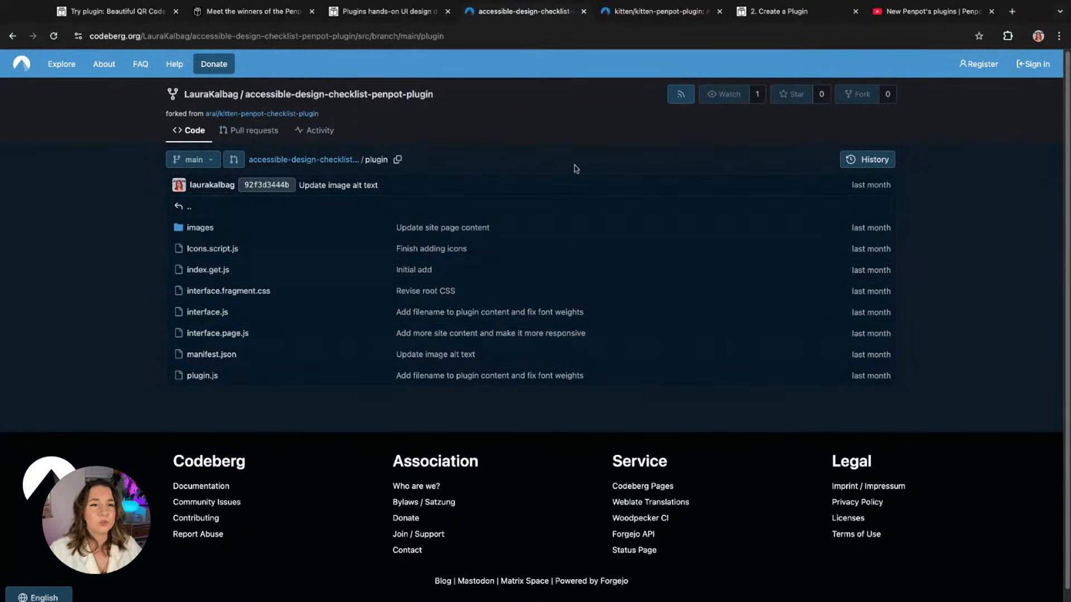
# Step: View the kitten-penpot-plugin template repository, the Create a Plugin help guide, and the YouTube video about Penpot's plugins
pyautogui.click(660, 15)
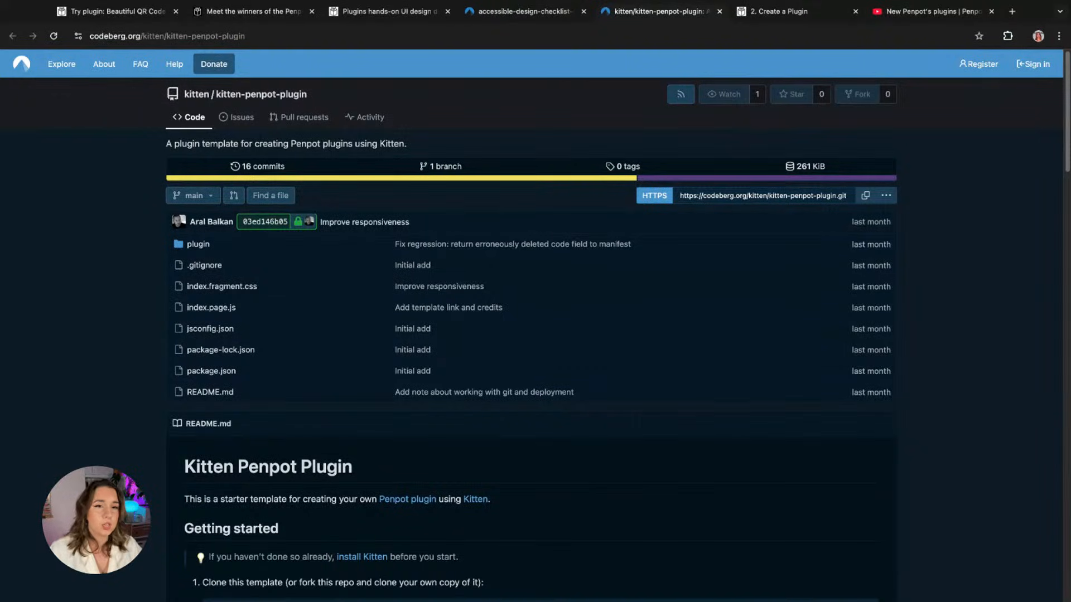
pyautogui.click(824, 12)
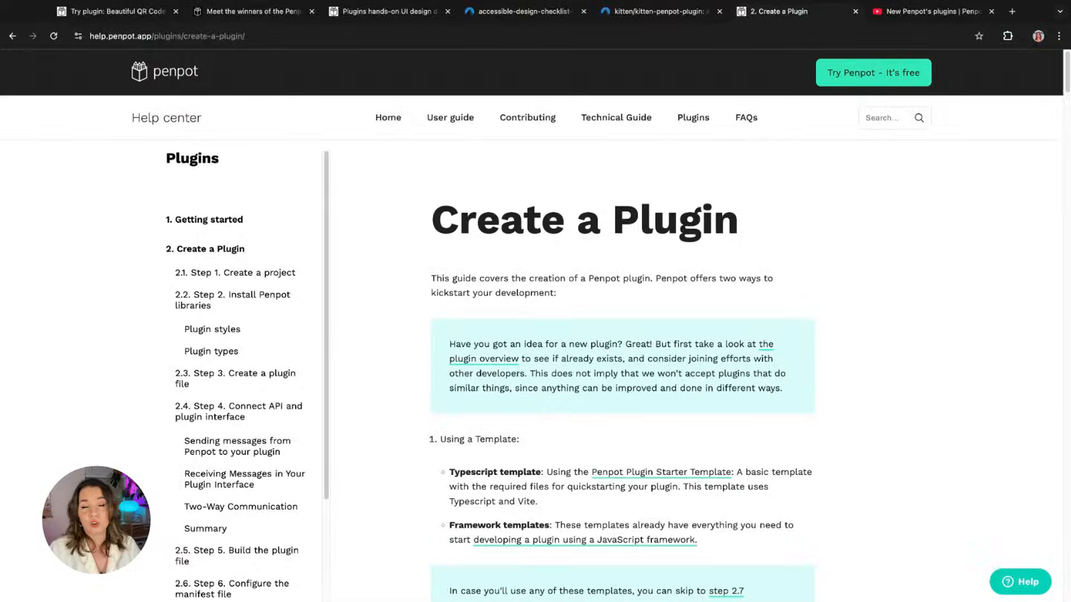
pyautogui.click(930, 11)
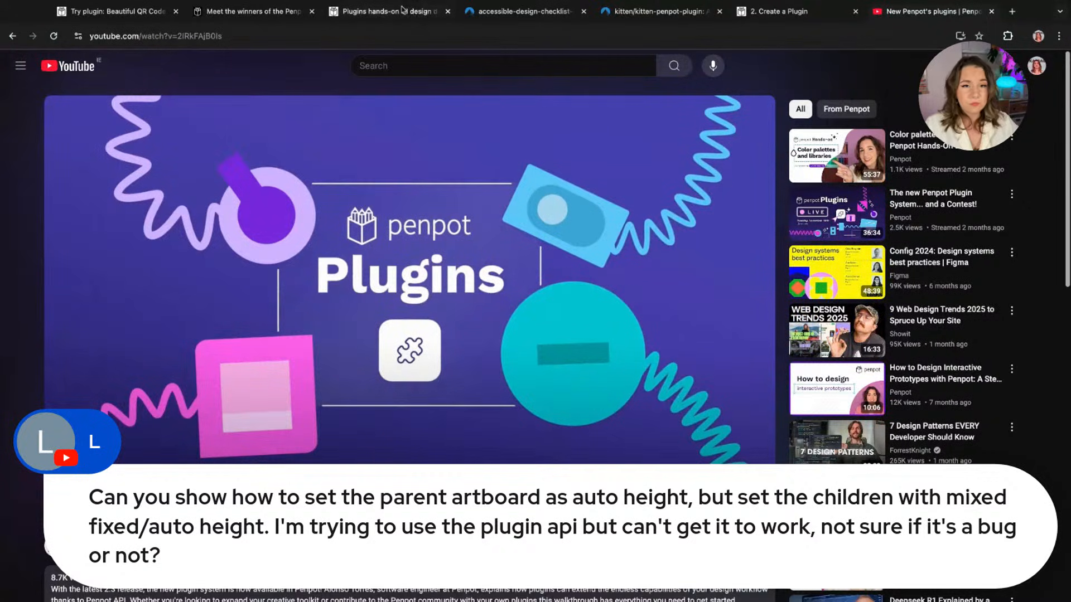
# Step: Return to the Penpot demo file, close the checklist, and examine the height sizing of the mockup board, intro section and article section
pyautogui.click(385, 11)
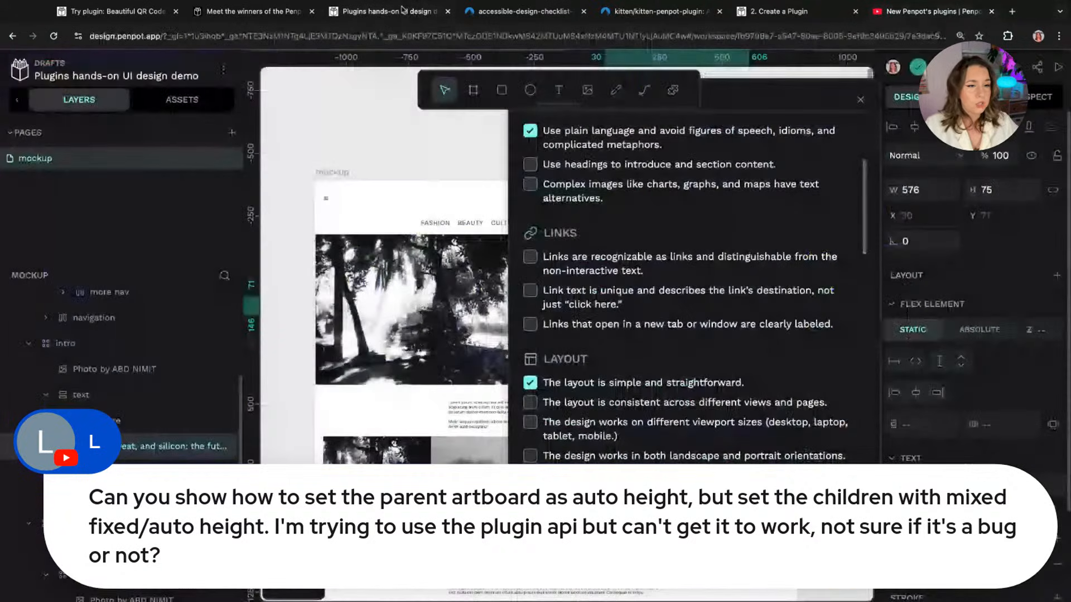
pyautogui.click(860, 100)
pyautogui.click(339, 173)
pyautogui.scroll(-1, 982, 447)
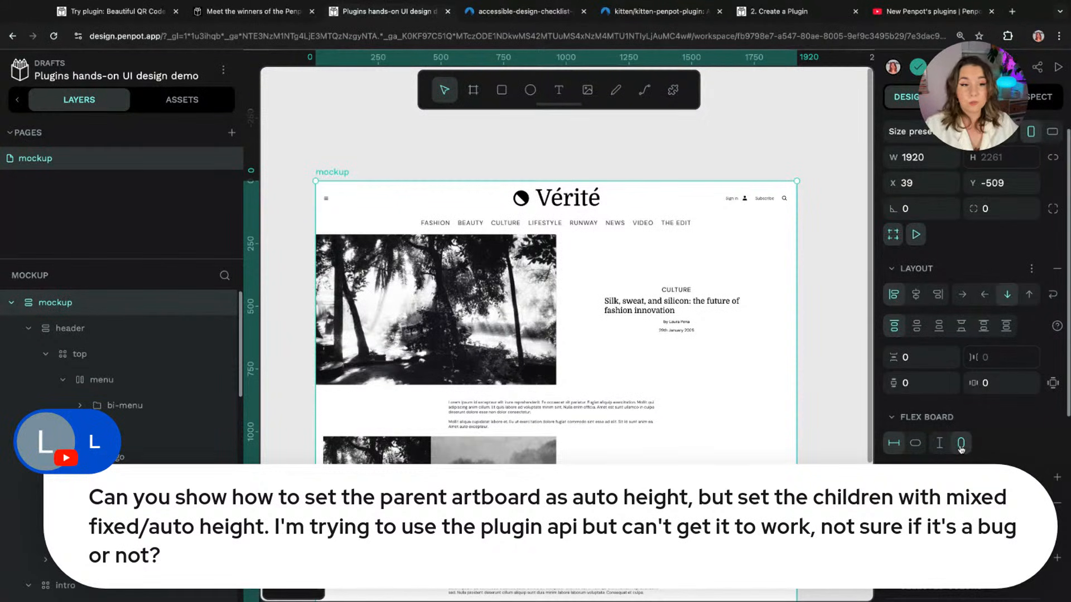
pyautogui.click(671, 331)
pyautogui.scroll(-3, 737, 418)
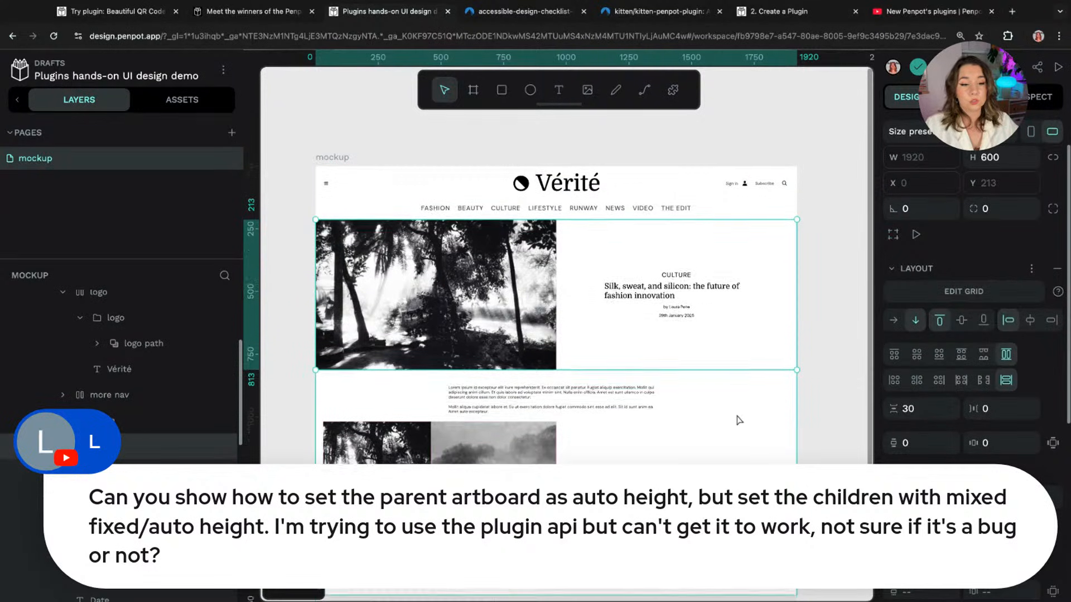
pyautogui.click(653, 413)
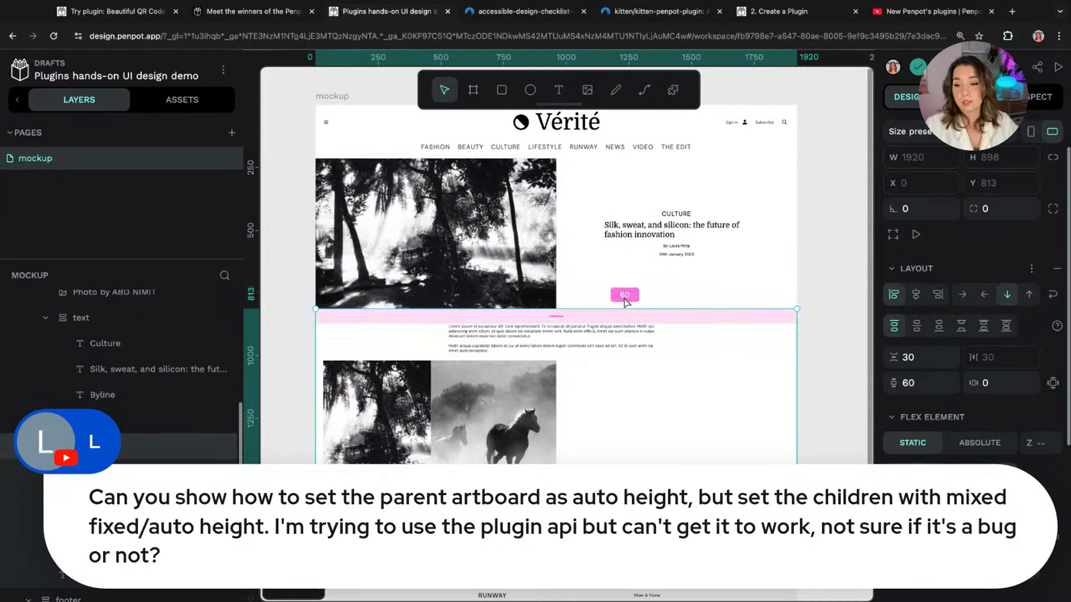
pyautogui.click(697, 290)
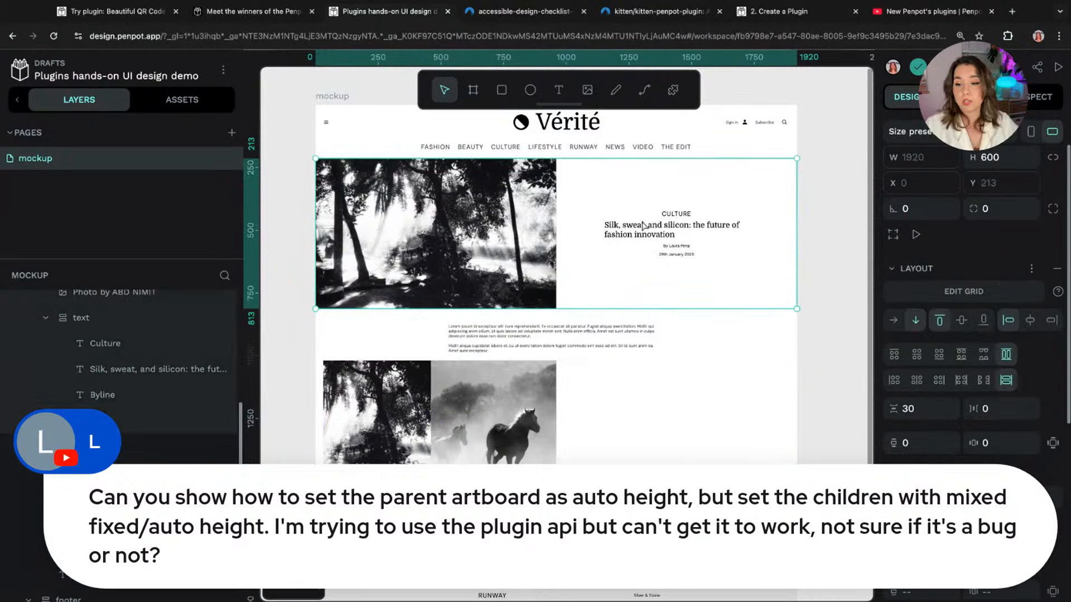
pyautogui.click(852, 179)
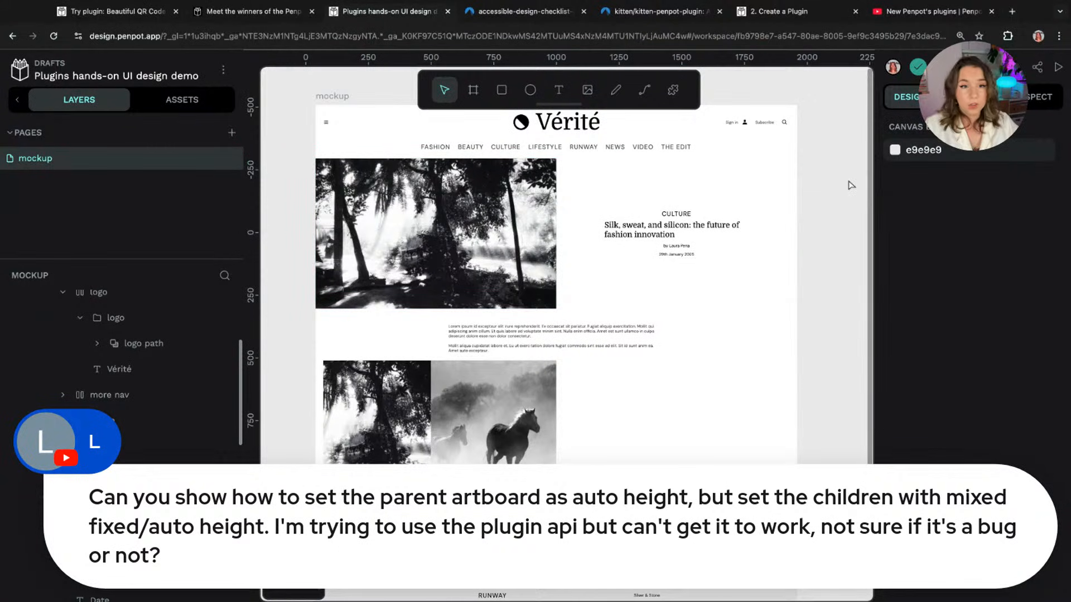